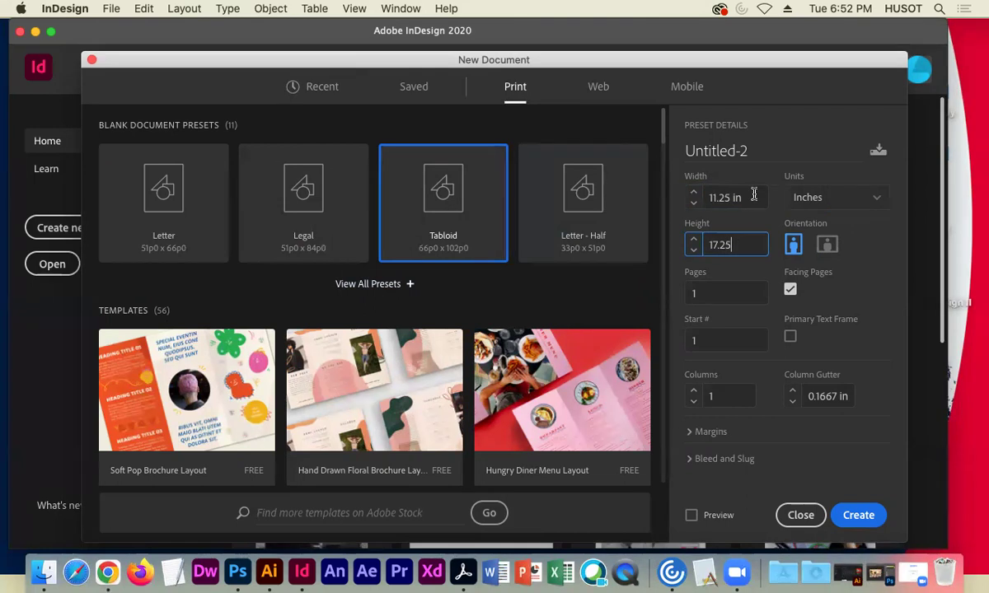
Create the print document with 2 pages and facing pages turned off
click(692, 459)
scroll(741, 371, down, 5)
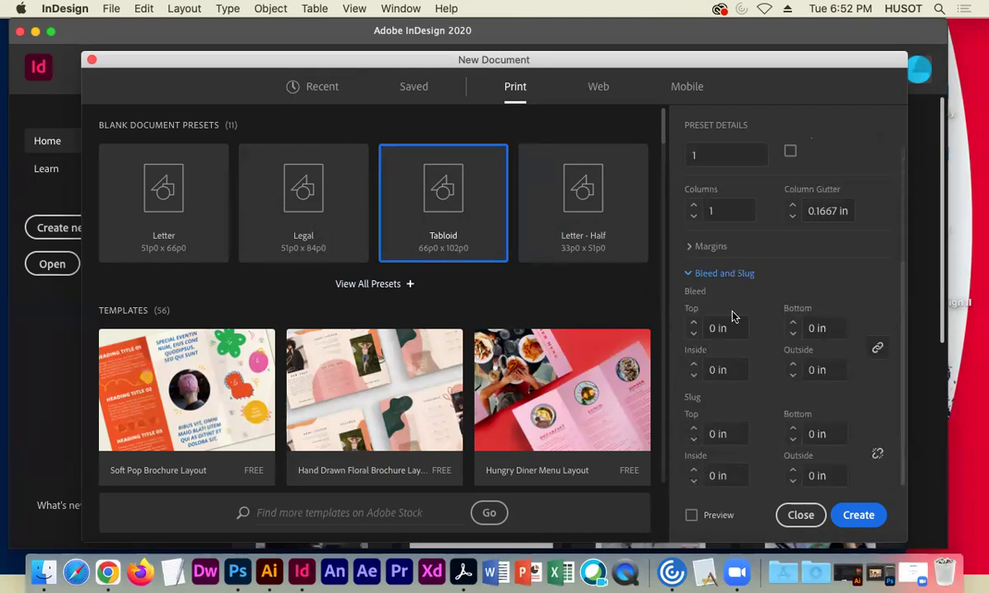
scroll(754, 321, up, 5)
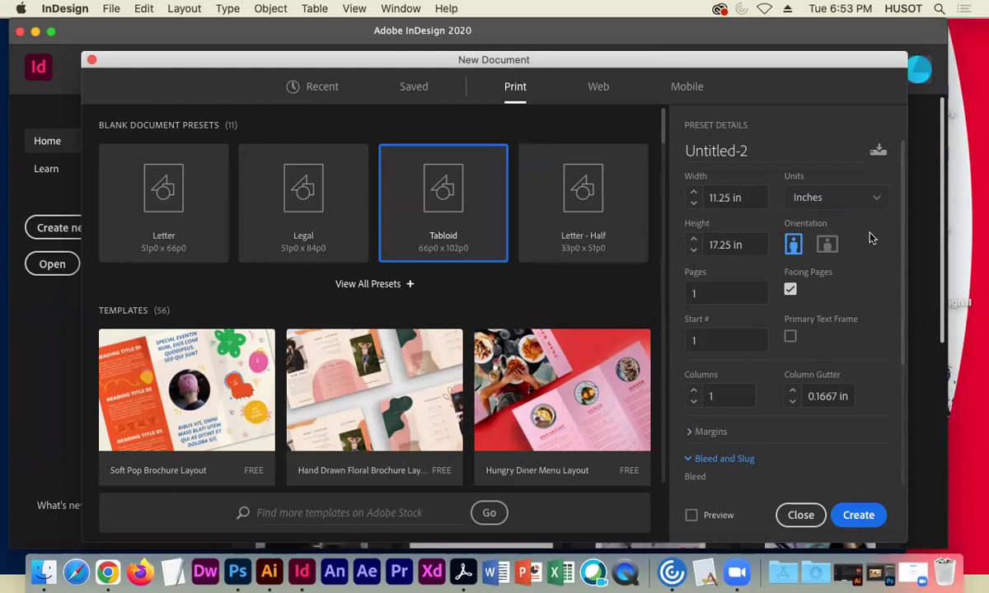
drag(716, 293, 689, 288)
text(2)
click(790, 290)
click(852, 515)
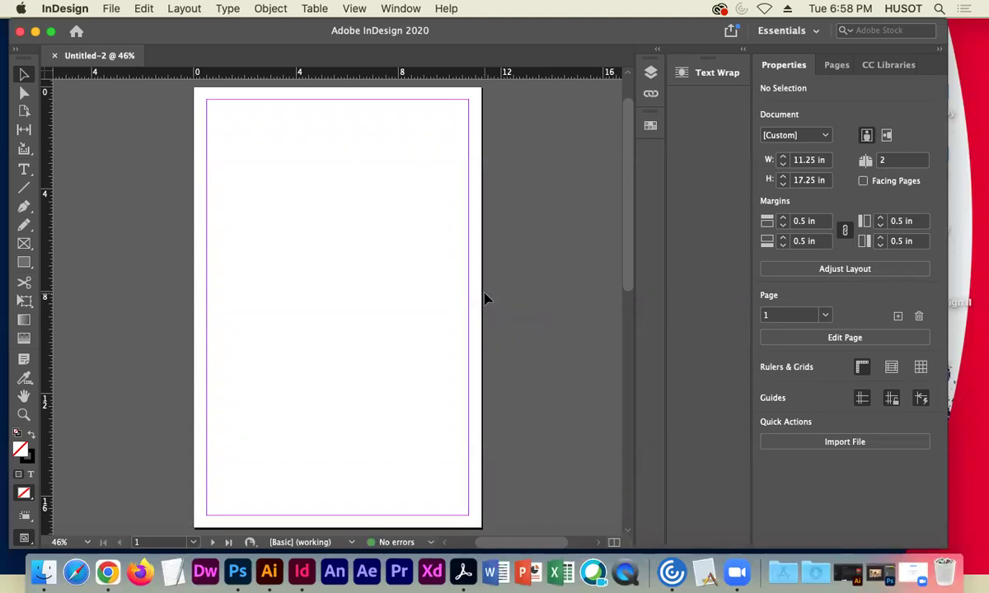
Display the document's page list and look over the first page
click(834, 65)
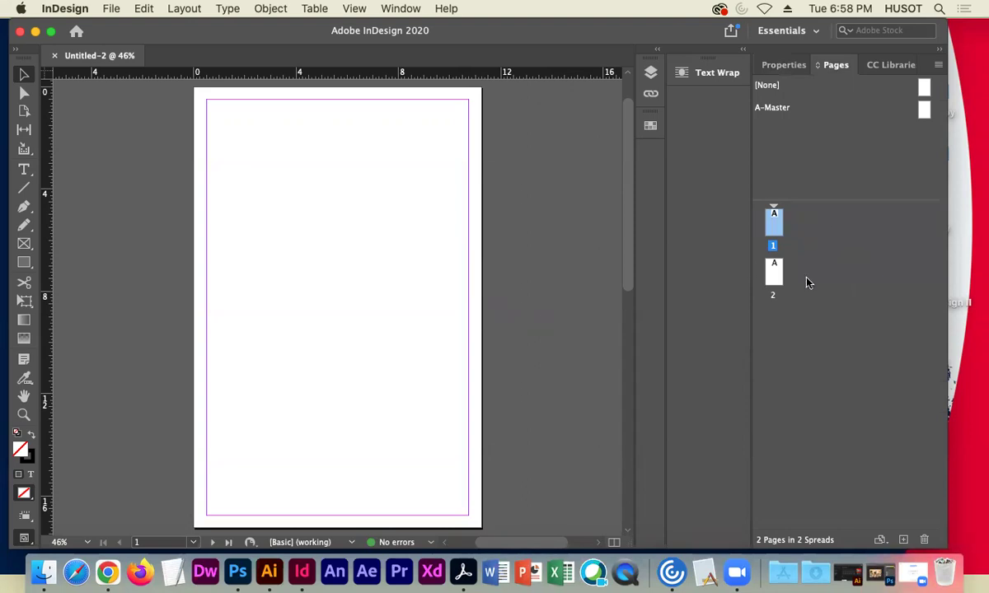
mouse_move(626, 205)
mouse_down()
mouse_move(631, 418)
mouse_move(624, 210)
mouse_up()
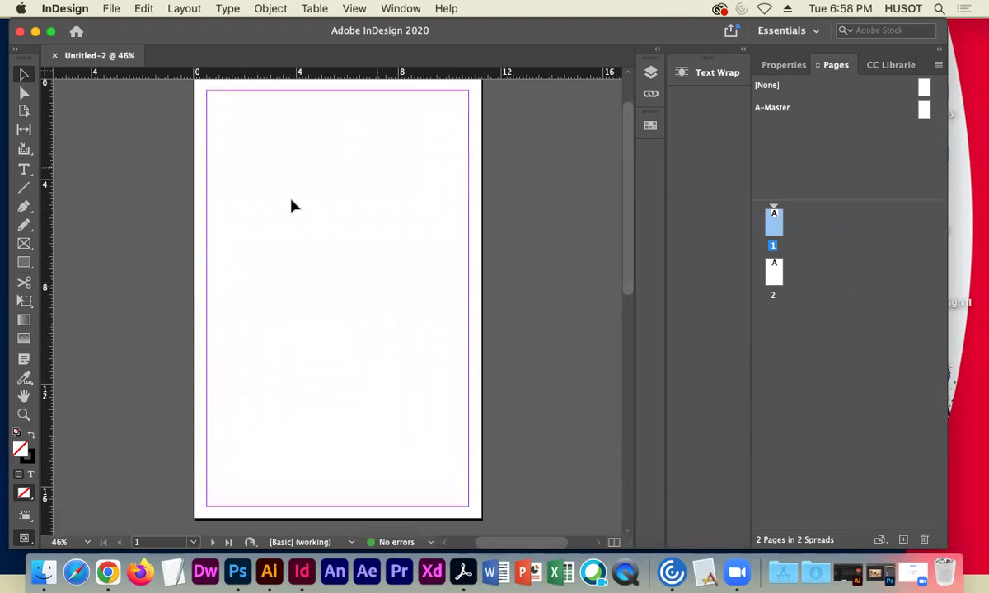
drag(632, 237, 629, 229)
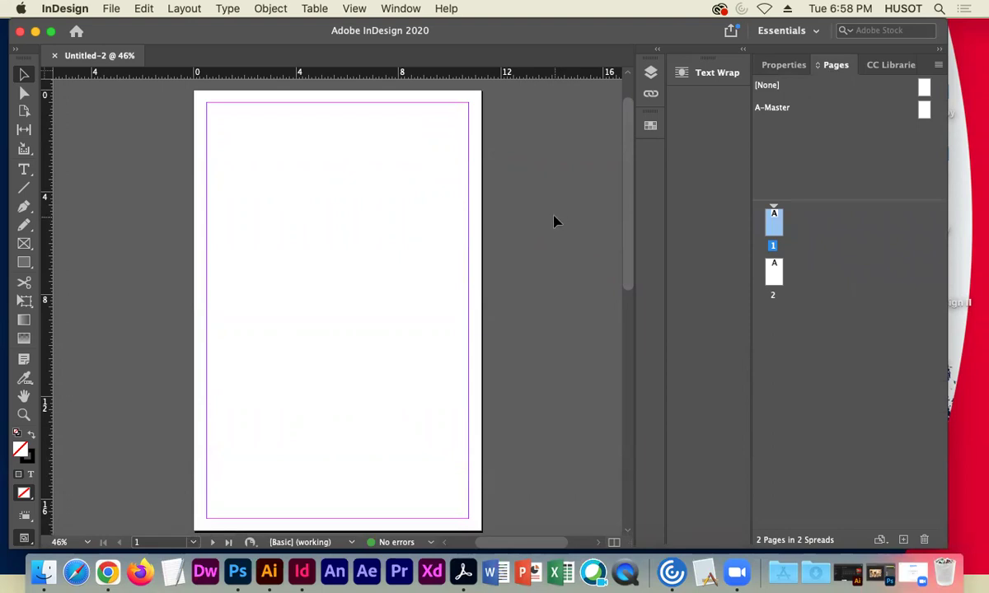
scroll(624, 244, down, 1)
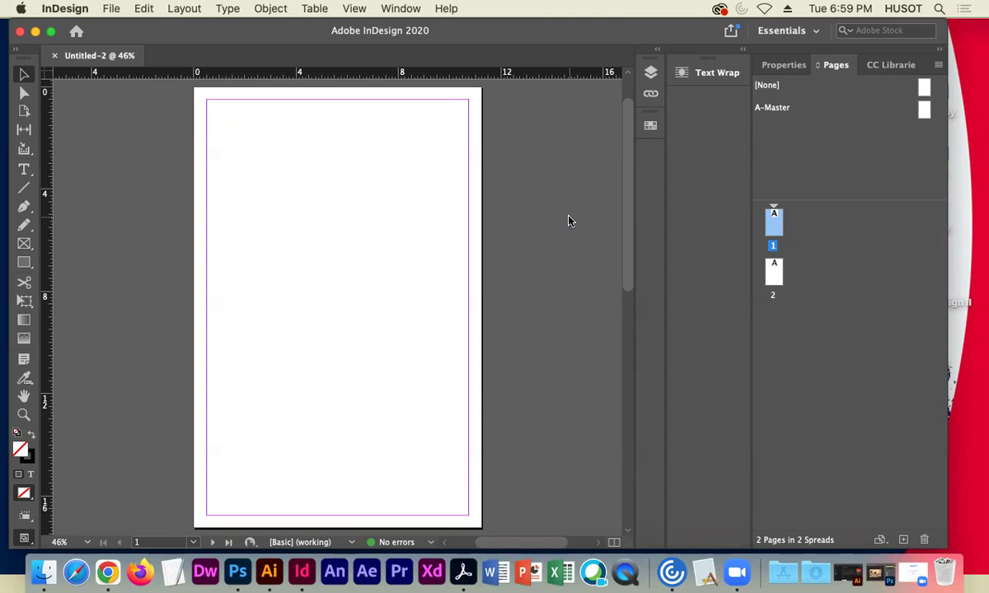
Add a text frame near the upper edge of page 1 with the title DOCTORS WITHOUT BORDERS
click(24, 169)
drag(256, 113, 379, 132)
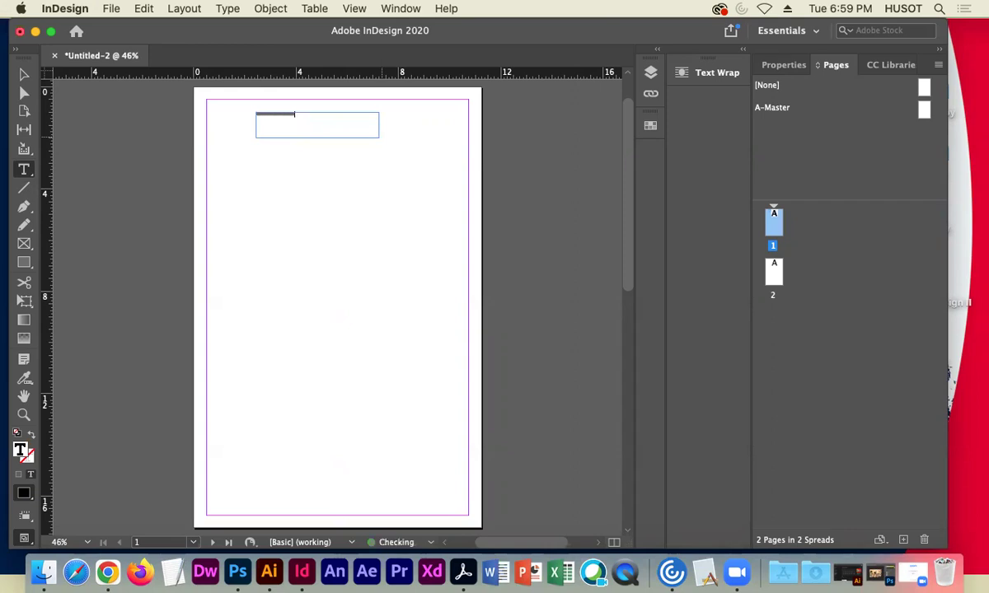
text(ing)
Set the title text's font size to 48 pt using the Character settings
drag(317, 115, 254, 113)
click(402, 10)
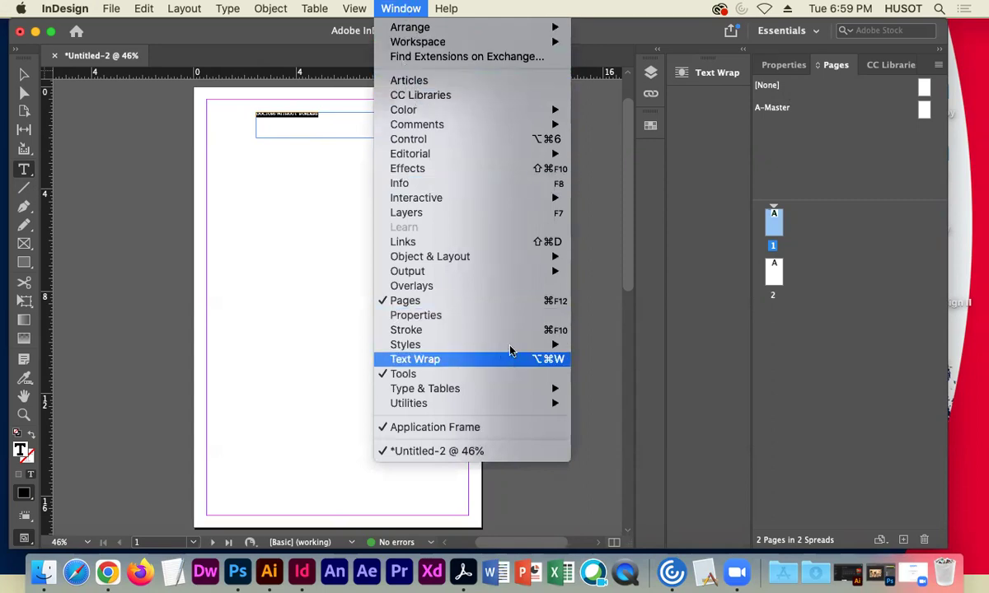
click(589, 388)
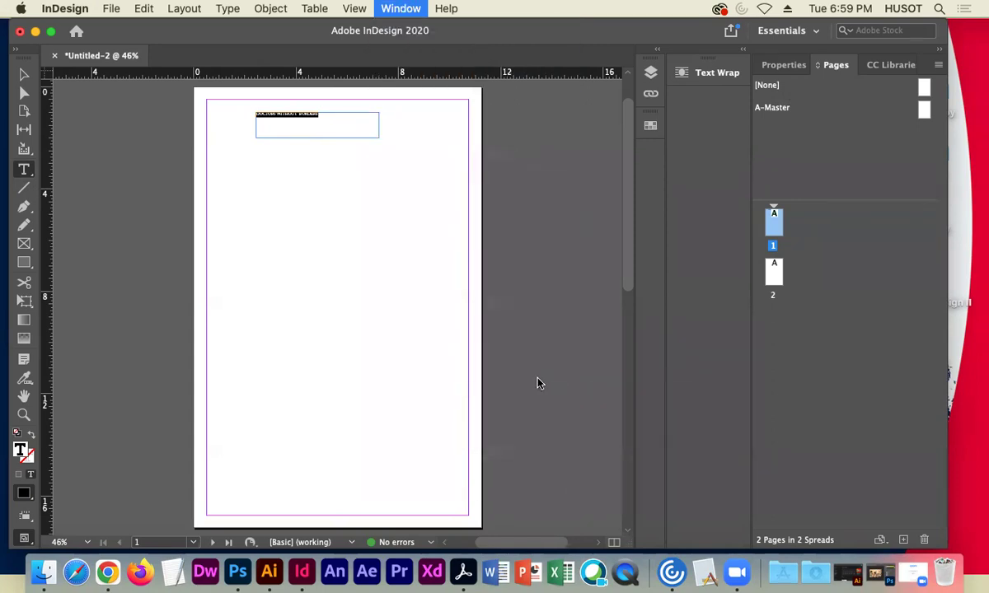
click(557, 323)
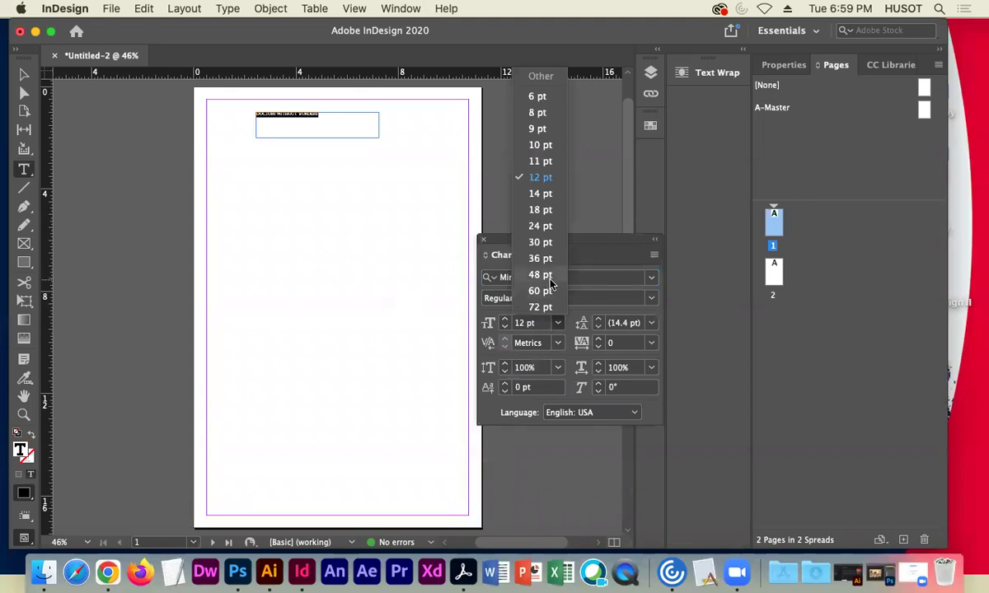
click(550, 279)
Enlarge the title frame to nearly the full margin width so the title fits one line, and move it up to the upper margin
click(24, 74)
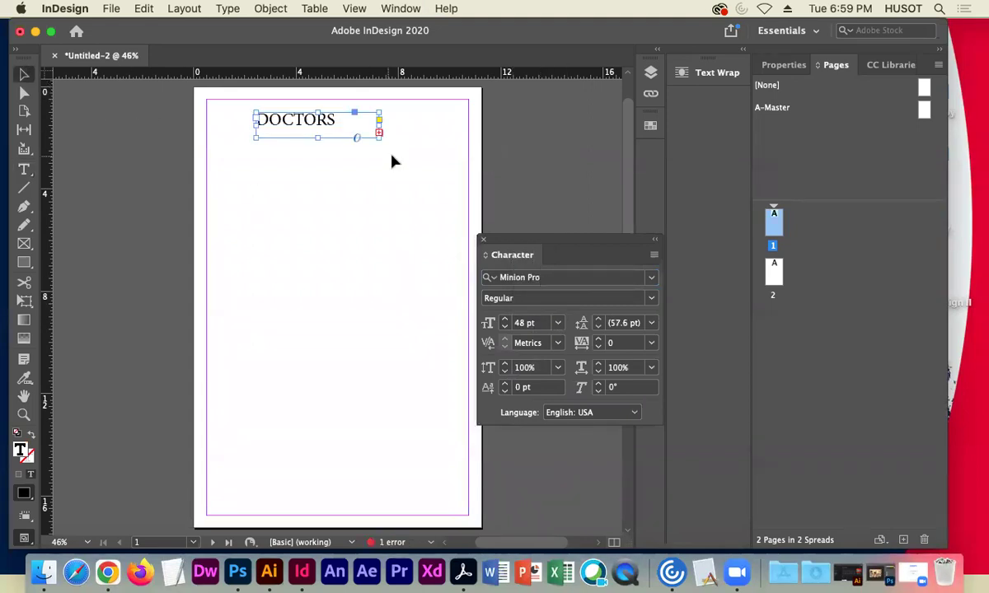
drag(379, 138, 474, 167)
drag(256, 139, 225, 136)
drag(407, 124, 395, 111)
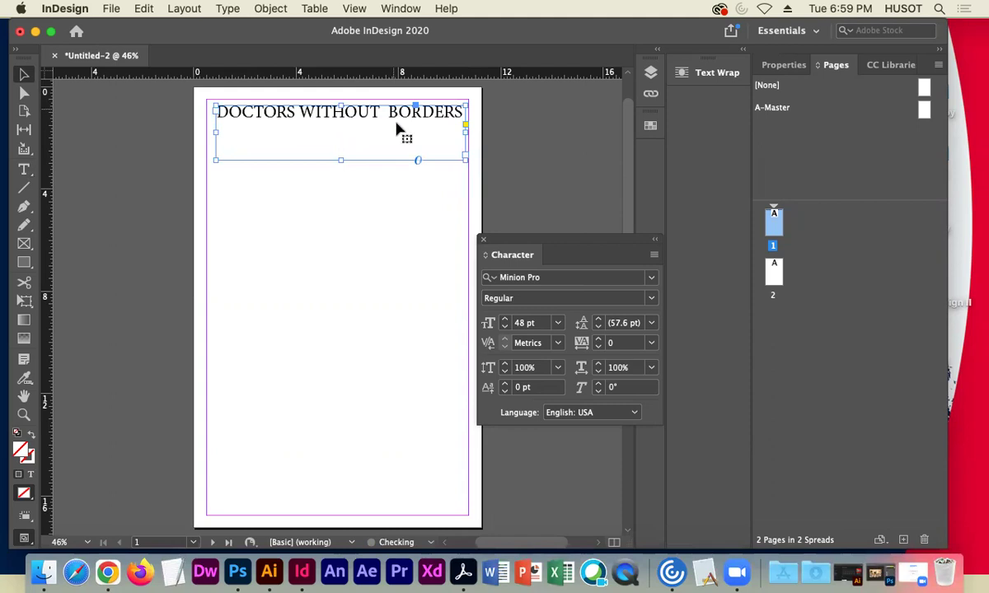
Reduce the title frame's height to fit its single line closely and move the Character panel clear of the page
click(552, 169)
click(338, 160)
drag(337, 159, 338, 129)
click(534, 180)
drag(572, 249, 604, 191)
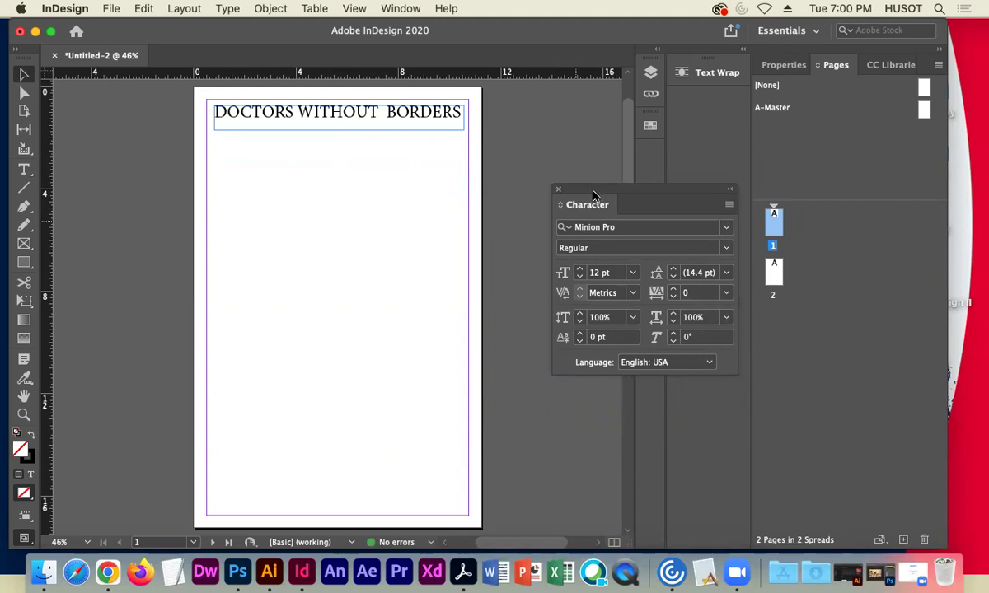
click(338, 130)
drag(337, 130, 341, 126)
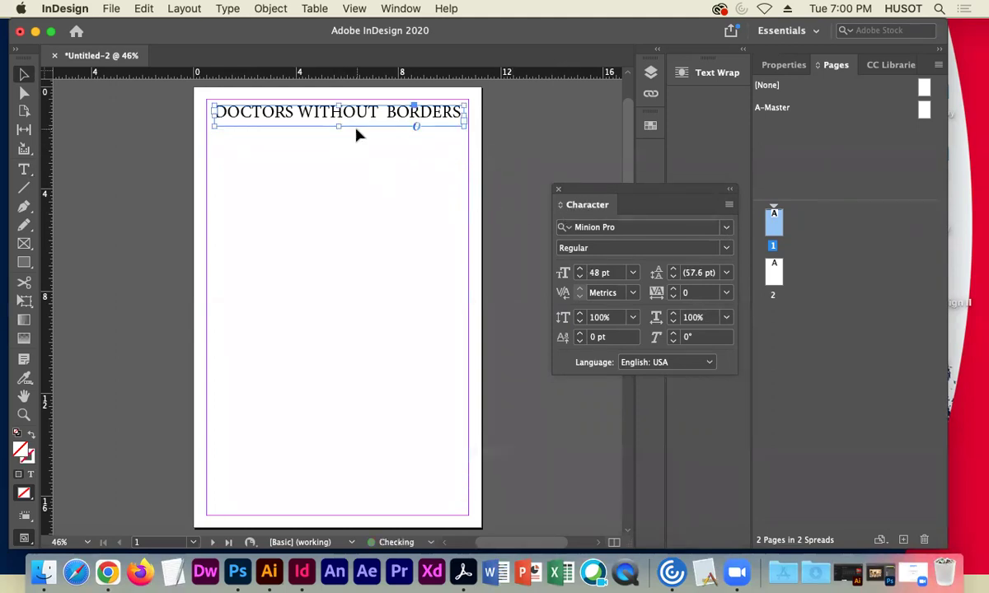
drag(592, 192, 592, 151)
click(488, 151)
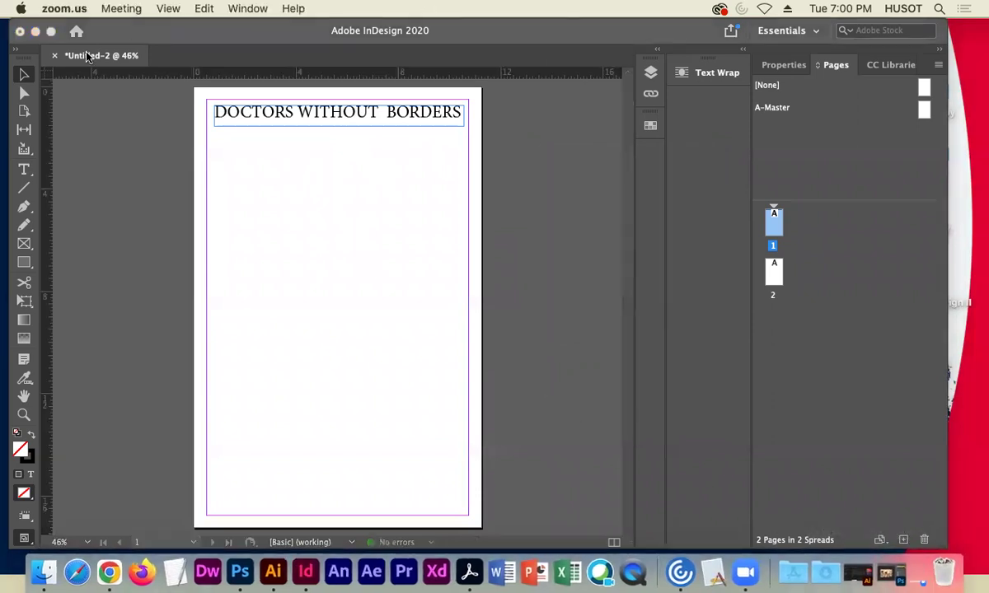
Switch to Chrome and open the Doctors Without Borders website from the assignment's organization list
click(34, 30)
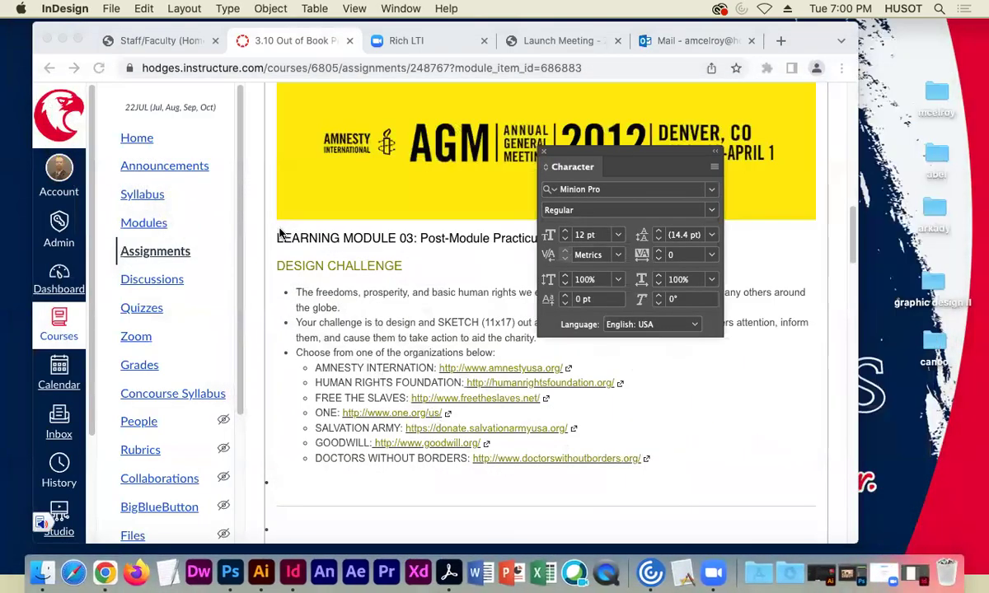
click(280, 235)
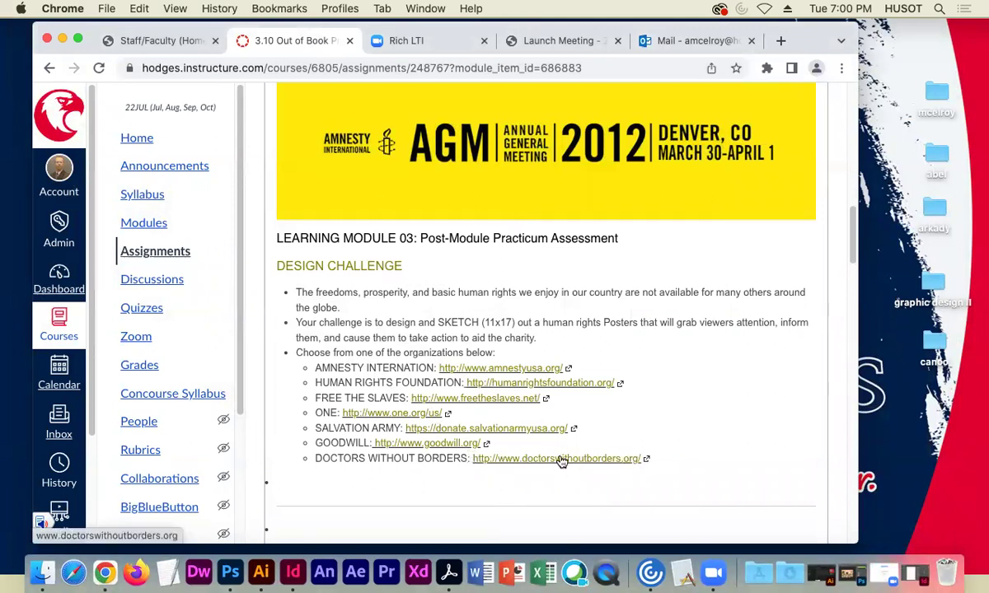
click(560, 459)
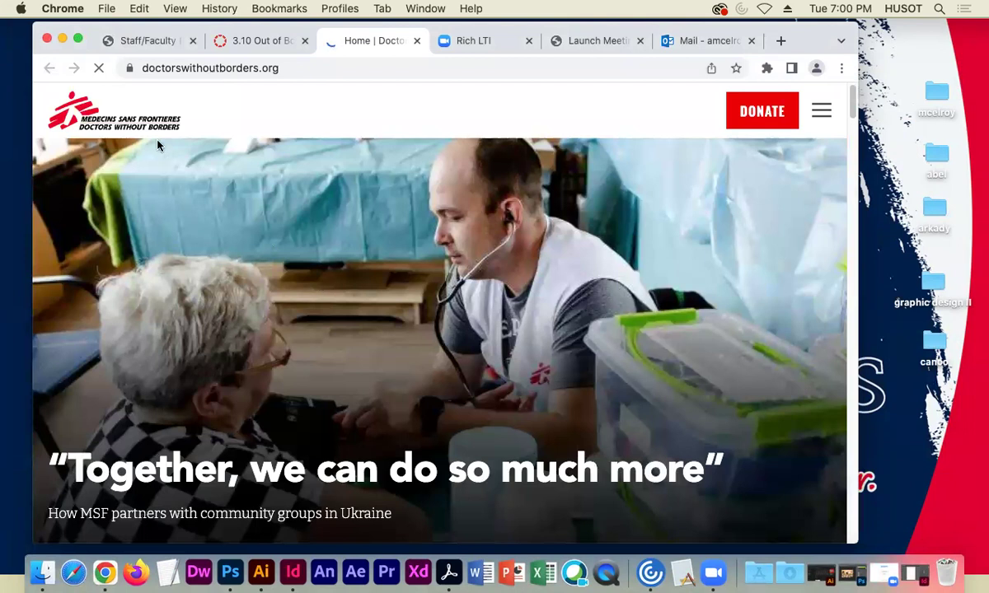
Examine the Doctors Without Borders homepage for its colours, imagery and content as reference for the poster
scroll(306, 265, down, 10)
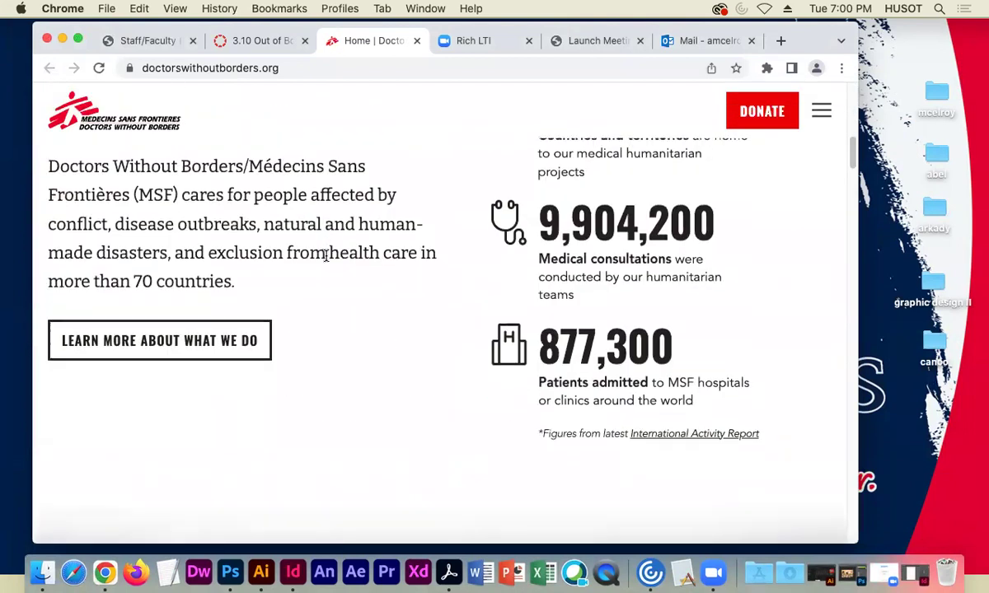
scroll(838, 274, up, 10)
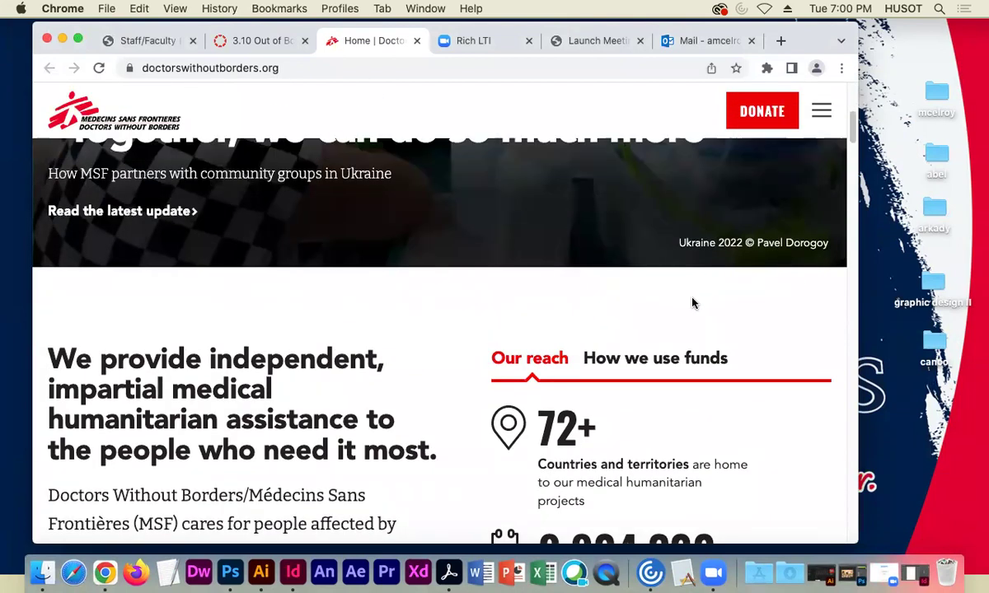
scroll(679, 302, up, 5)
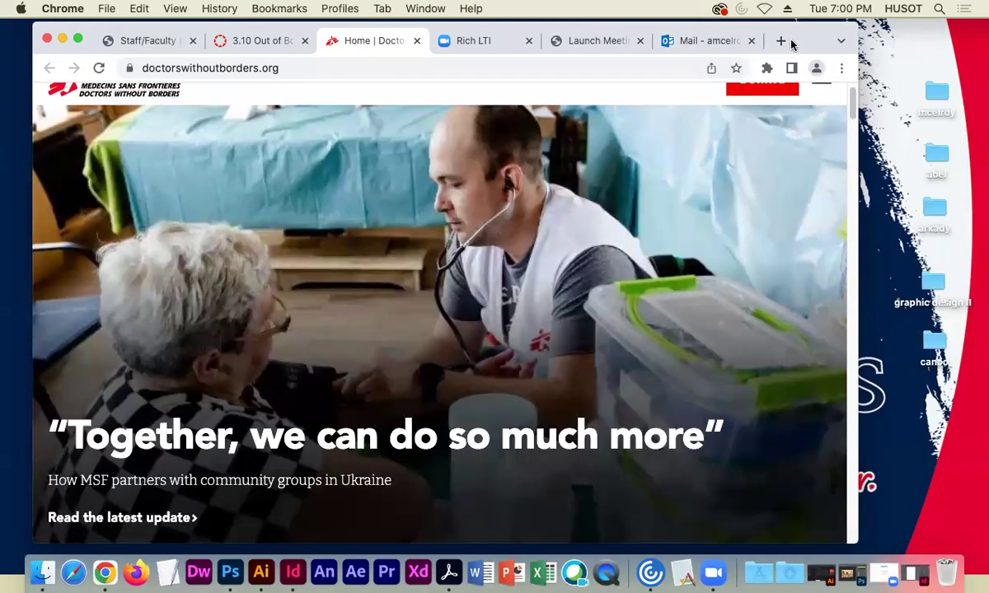
drag(810, 33, 847, 29)
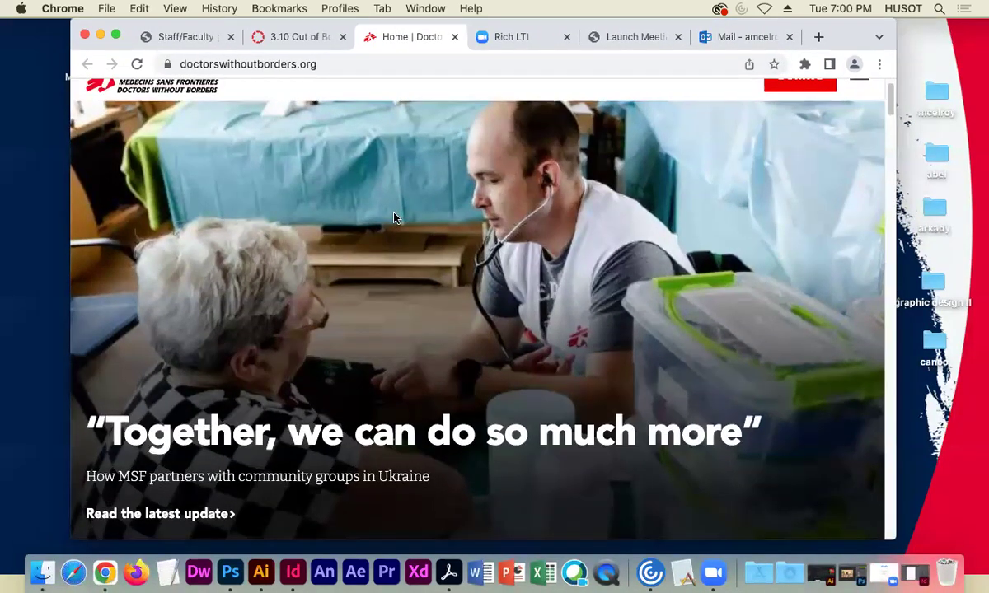
scroll(498, 134, up, 2)
scroll(557, 331, down, 5)
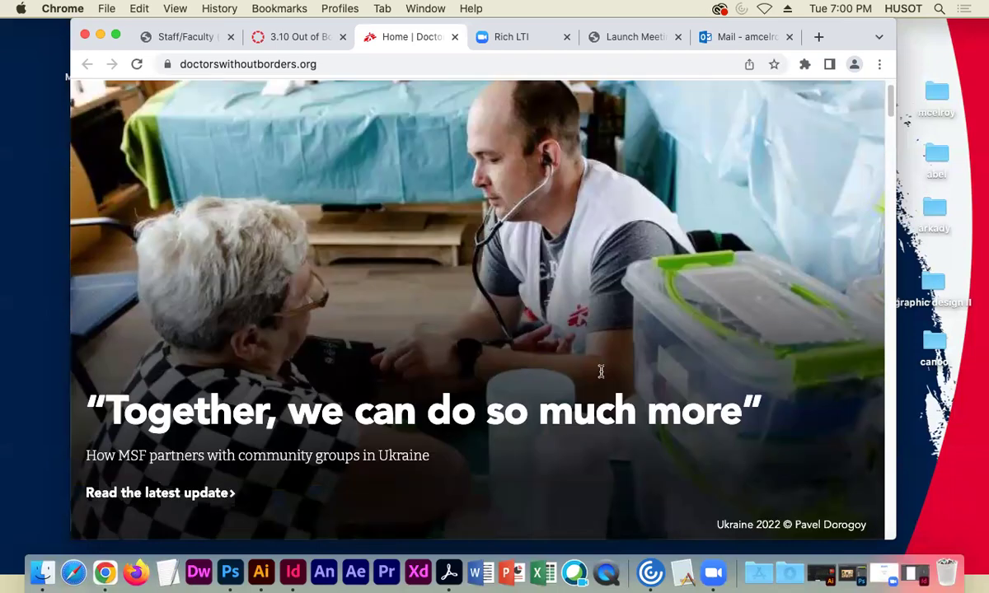
scroll(603, 374, down, 20)
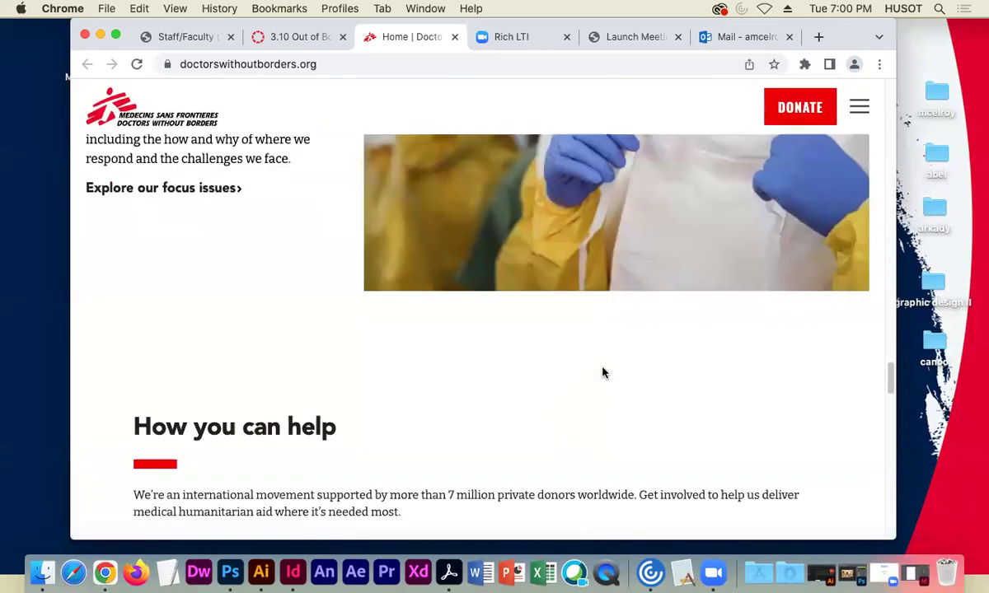
scroll(602, 372, down, 12)
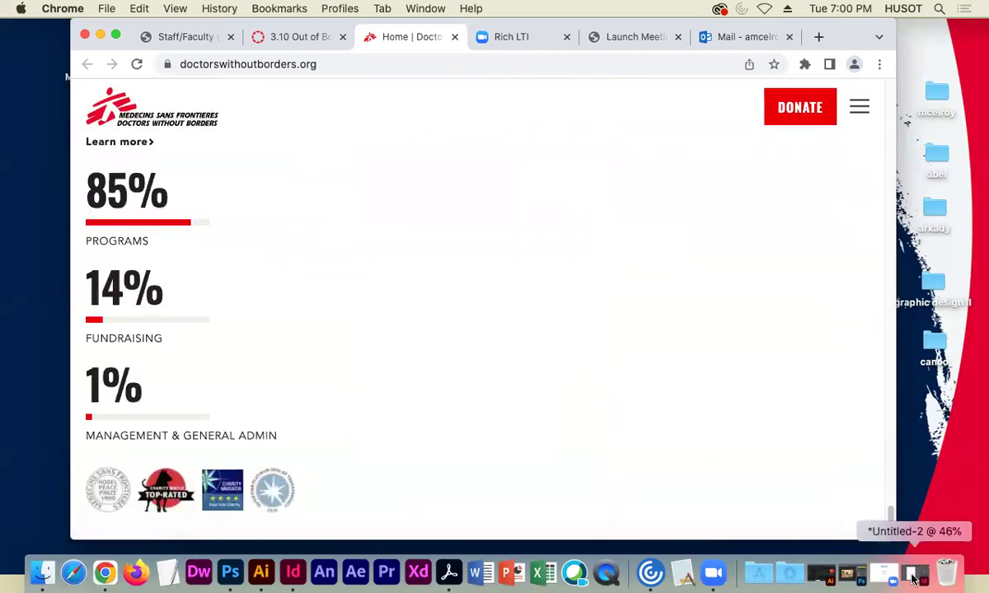
Return to InDesign and add a wide text frame below the title with the text REED AND WHITE
click(864, 571)
key(t)
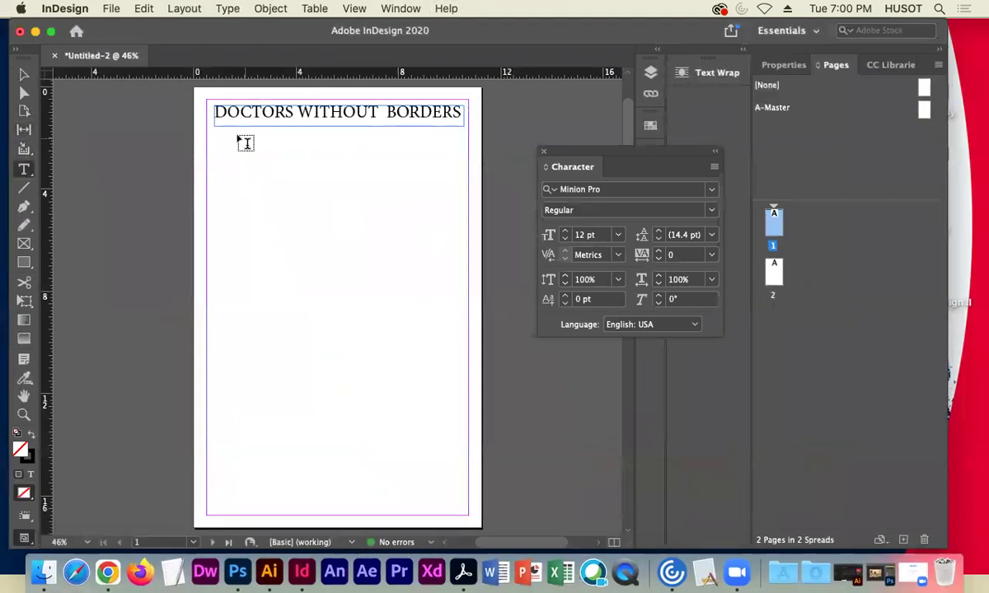
drag(211, 142, 458, 184)
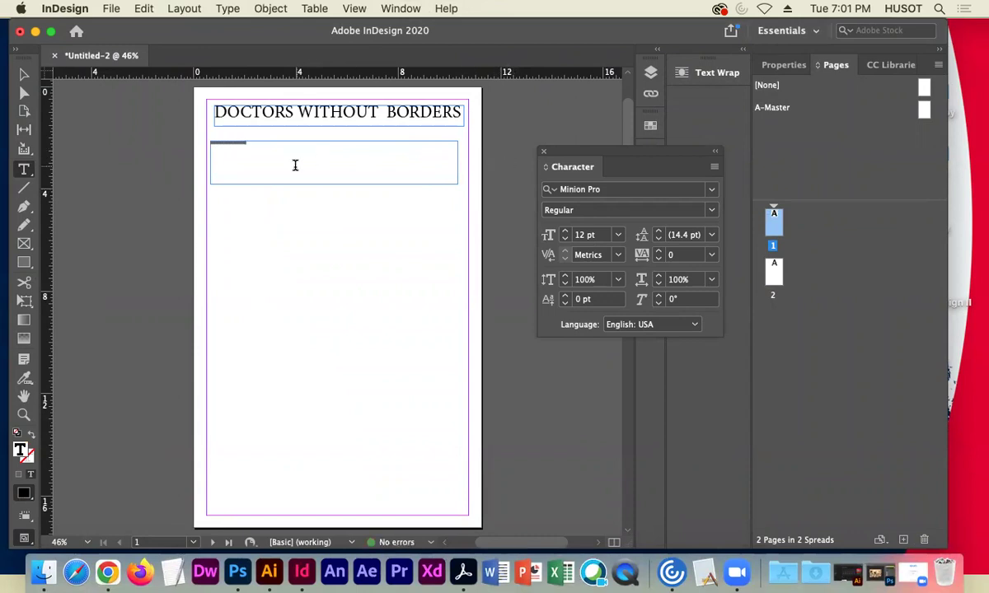
Set the colour note's font size to 24 pt and correct its first word to RED
triple_click(199, 145)
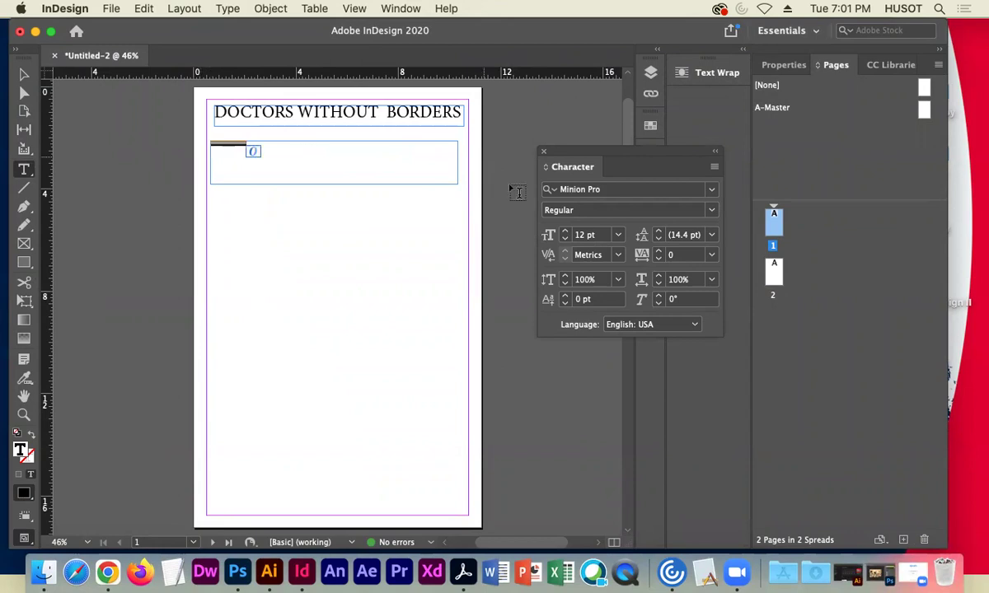
click(618, 235)
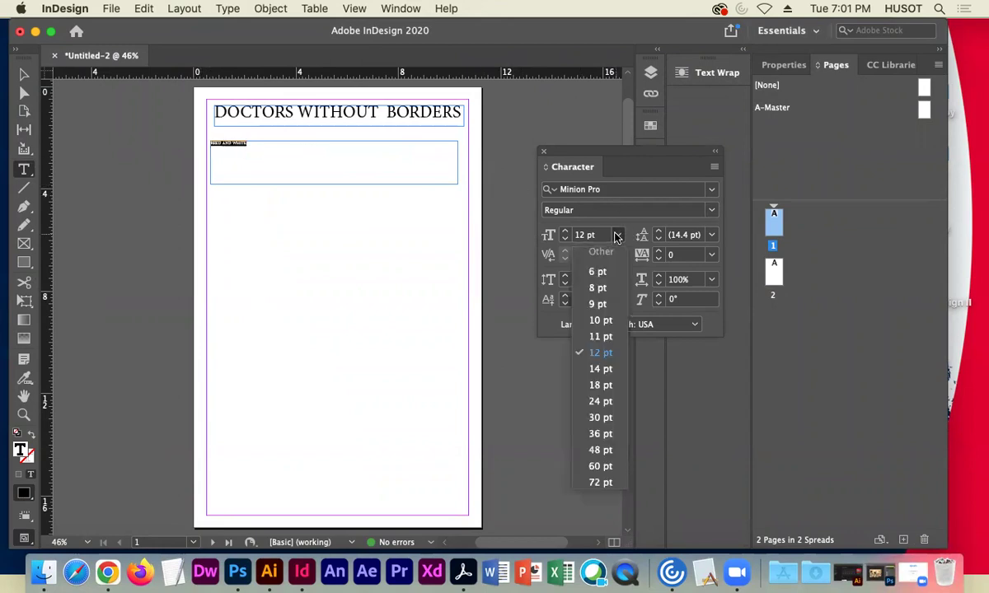
click(595, 397)
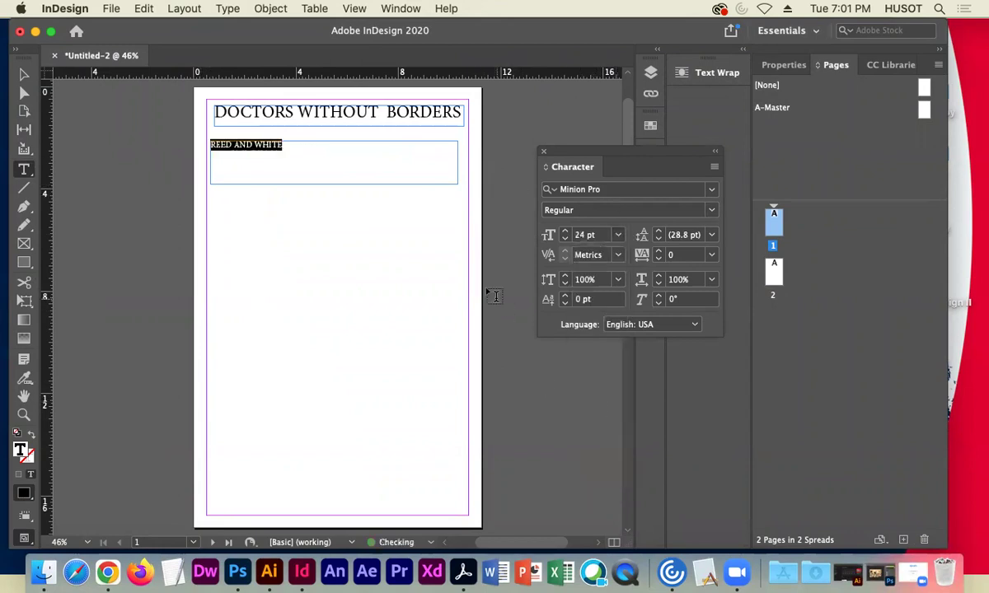
click(229, 144)
key(BackSpace)
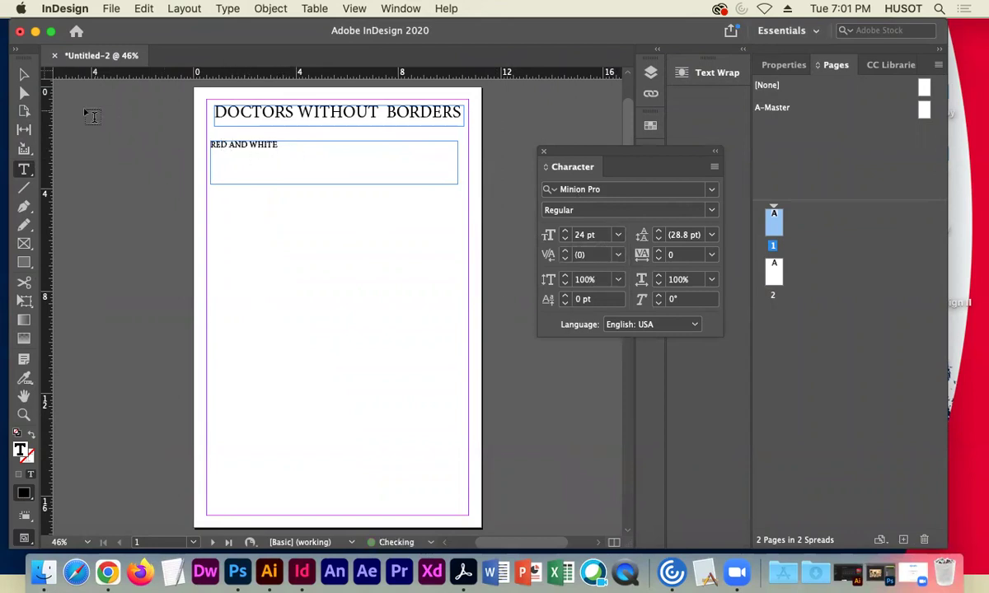
Narrow the colour note's text frame and start a new line below RED AND WHITE
click(24, 74)
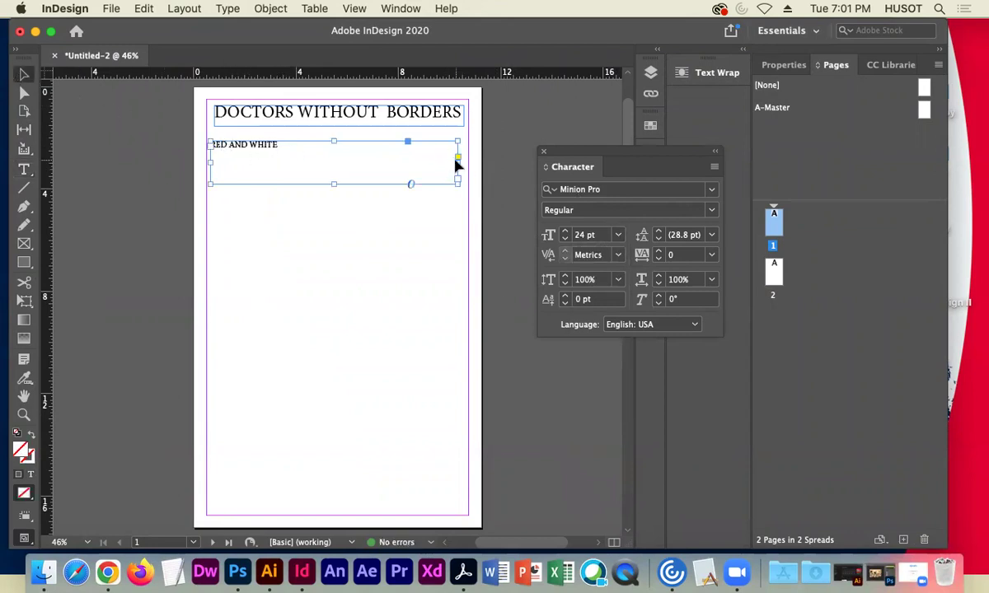
drag(456, 162, 394, 162)
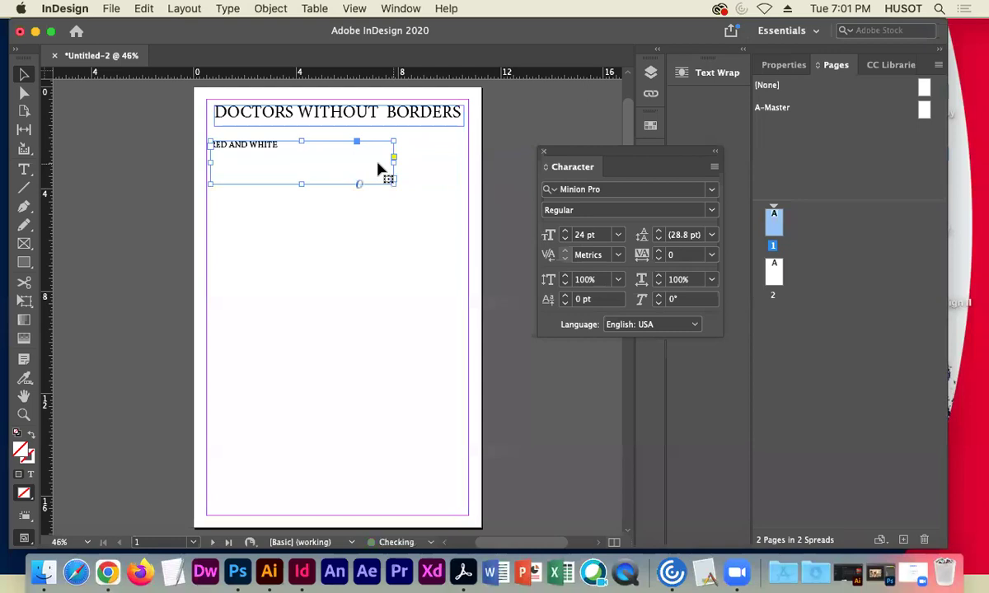
double_click(273, 143)
key(Return)
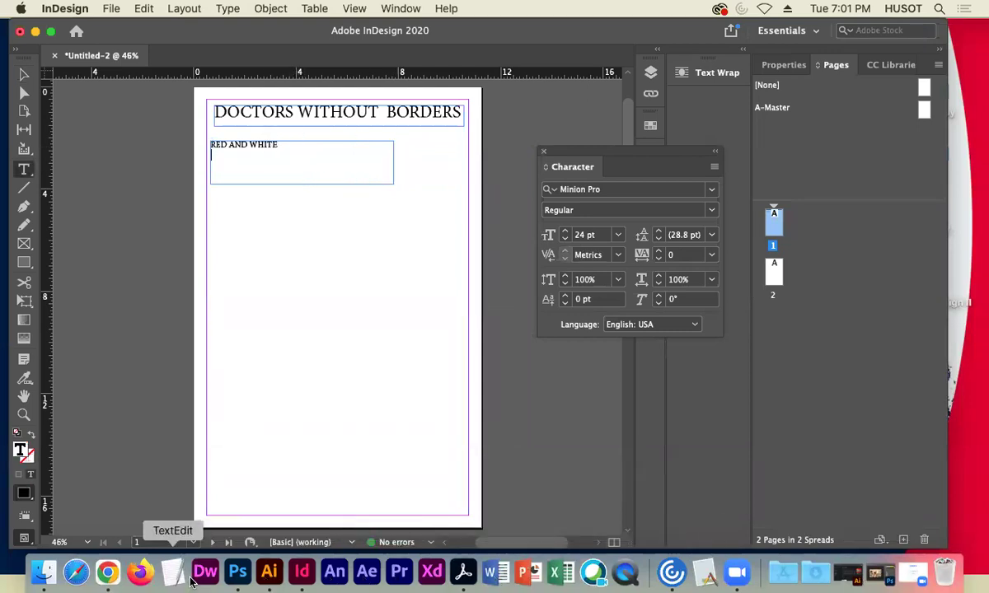
Switch to Chrome and copy the heading "Medical care where it's needed most." from the Doctors Without Borders homepage
click(108, 573)
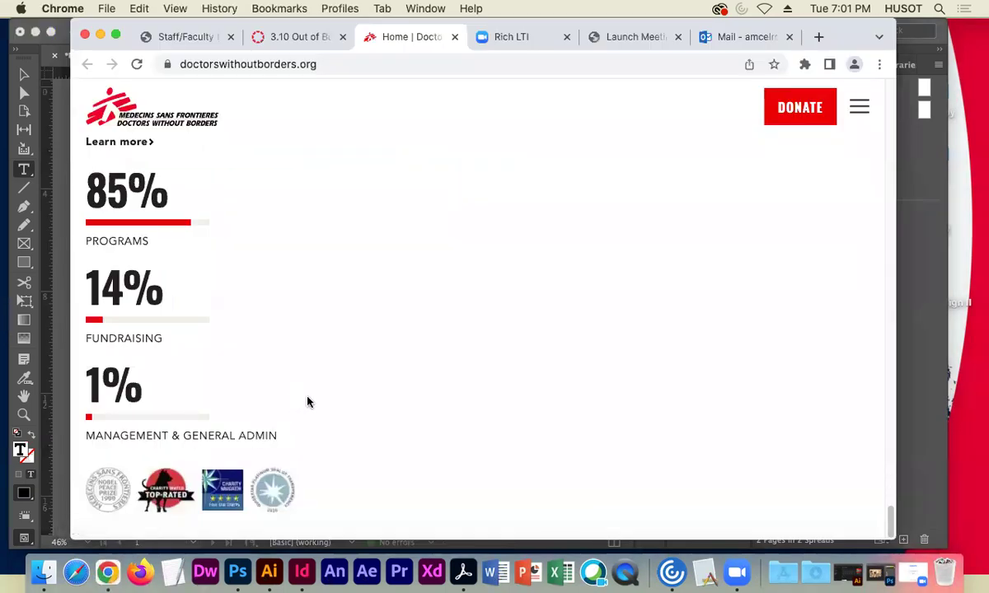
scroll(308, 402, up, 15)
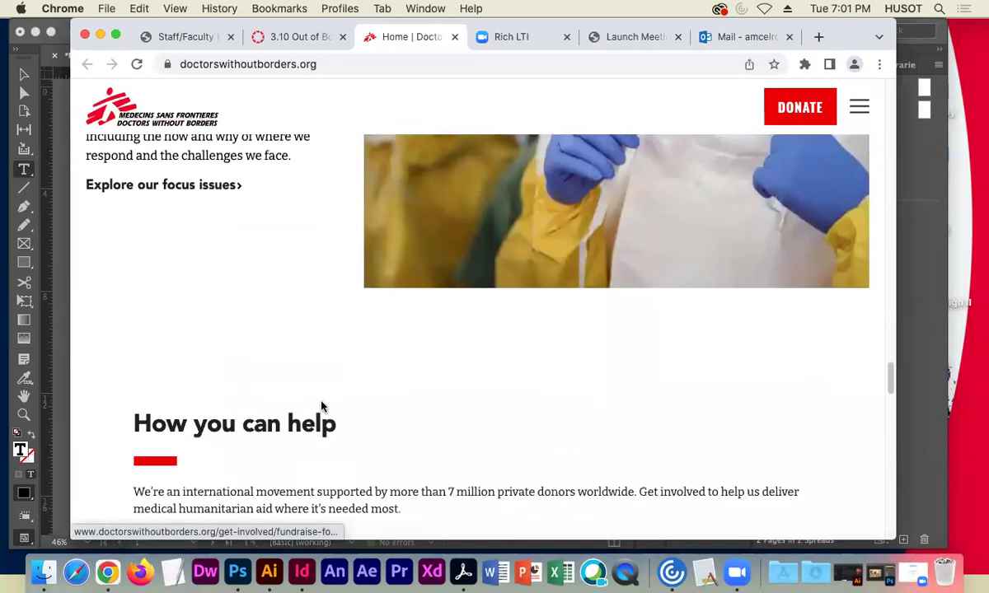
scroll(321, 406, up, 8)
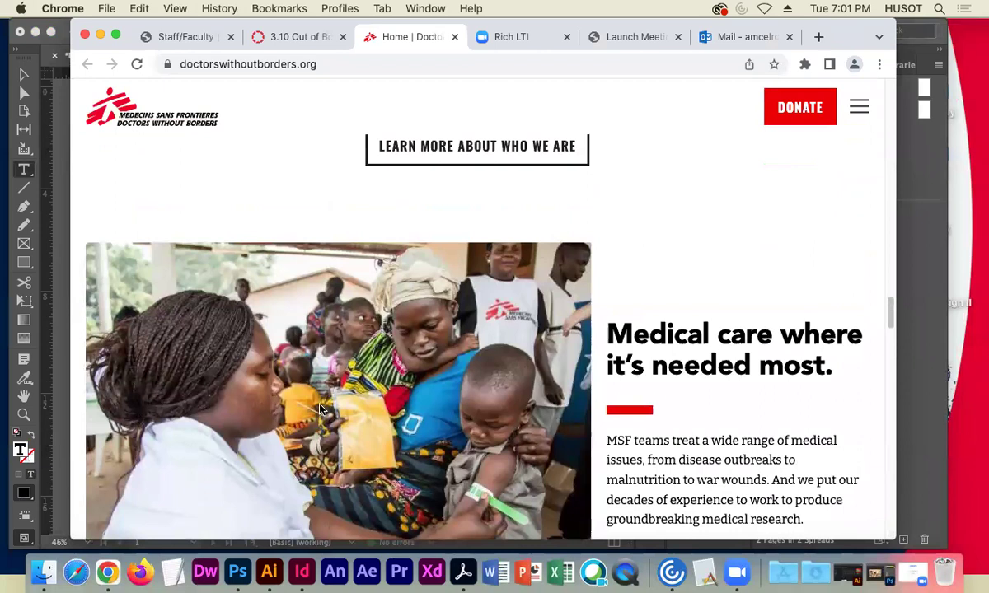
scroll(320, 410, up, 2)
scroll(659, 429, down, 1)
drag(834, 471, 617, 448)
key(super+c)
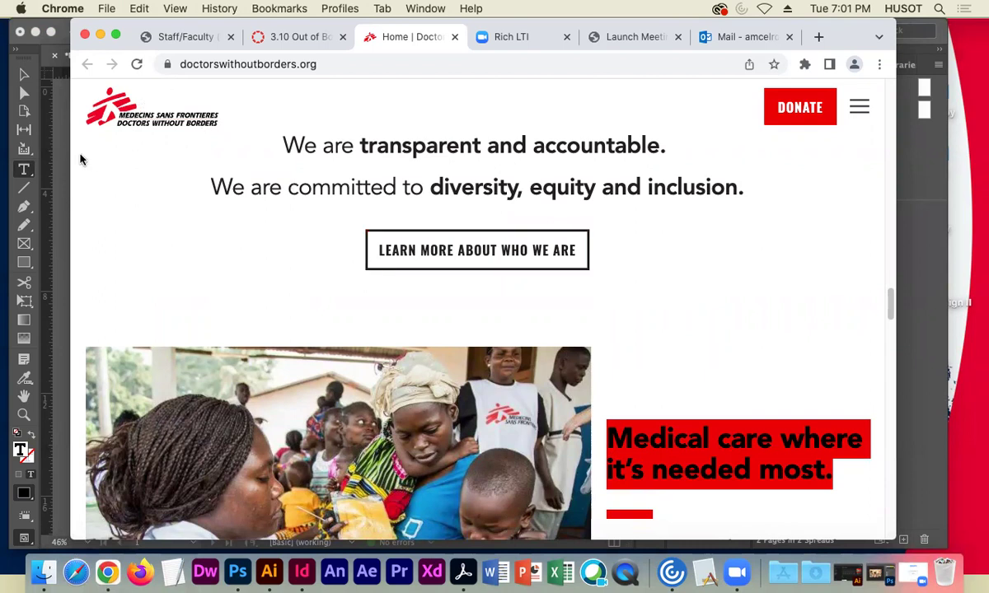
Return to InDesign, paste the copied heading on the line below RED AND WHITE and start a new line
key(super+Tab)
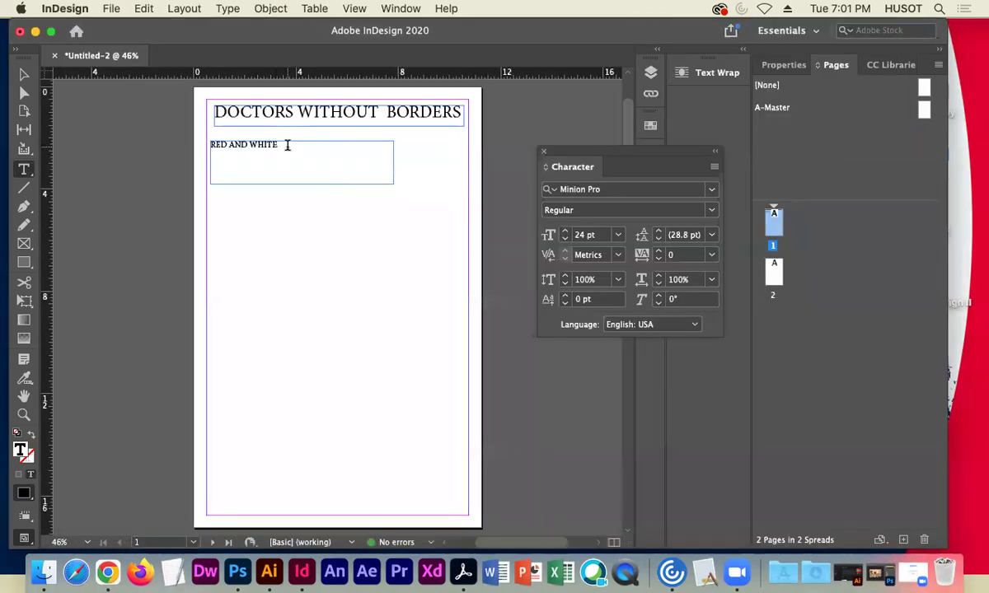
key(super+v)
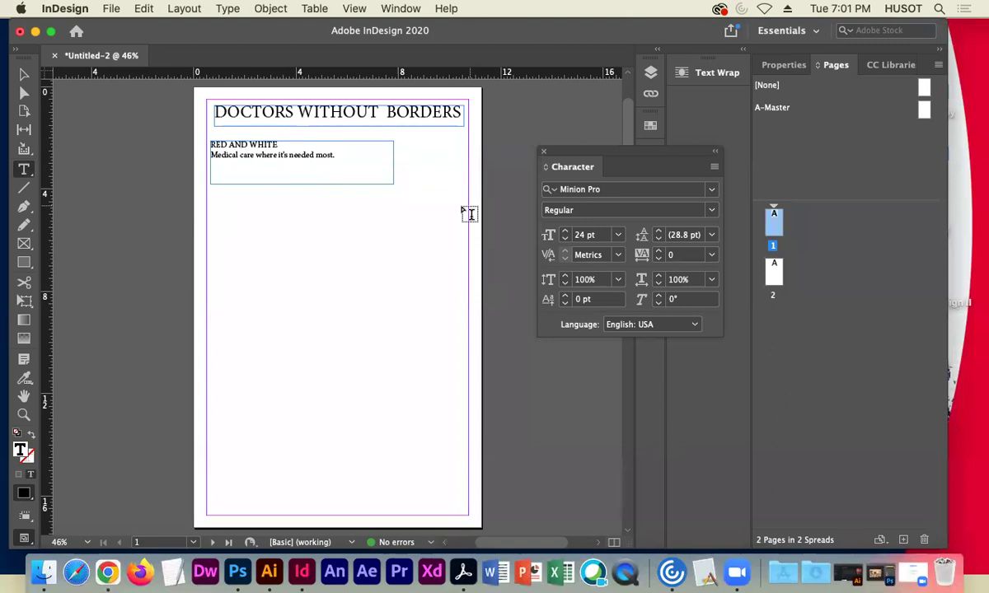
key(Return)
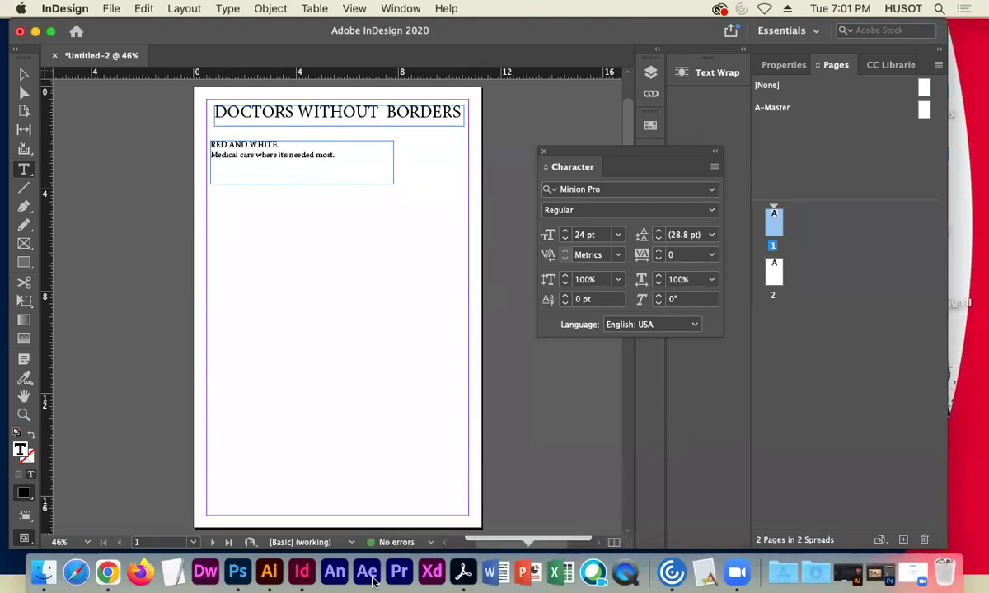
Check the homepage's lettering in Chrome, and add the line SAN SERIF TYPE below the pasted heading in InDesign
click(107, 571)
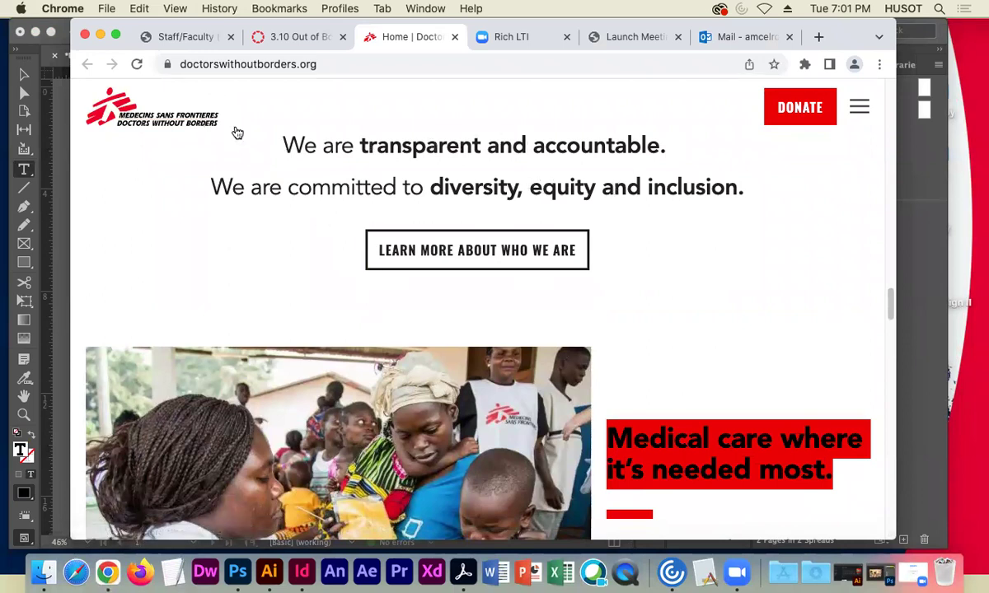
click(100, 35)
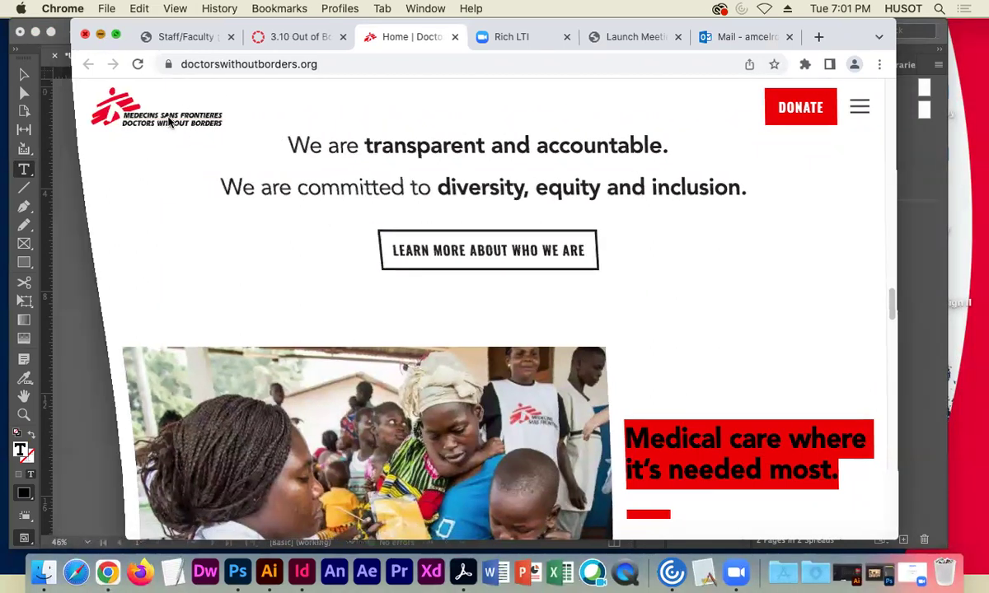
click(336, 154)
key(Return)
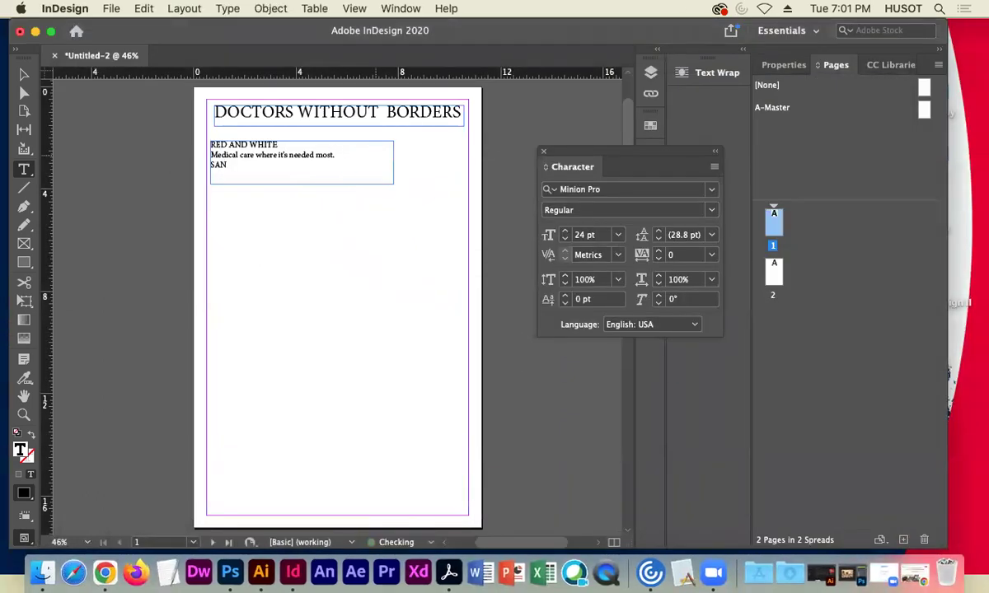
key(Return)
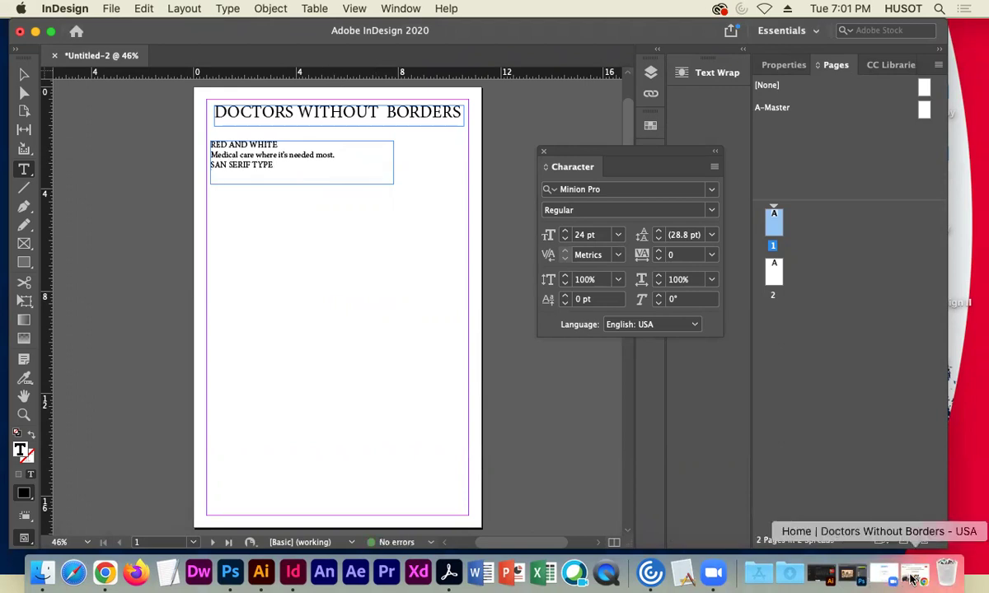
Look up the homepage's social media links in Chrome, add "facebook, twitter, instagram youtube." to the InDesign notes and lengthen their frame
click(881, 572)
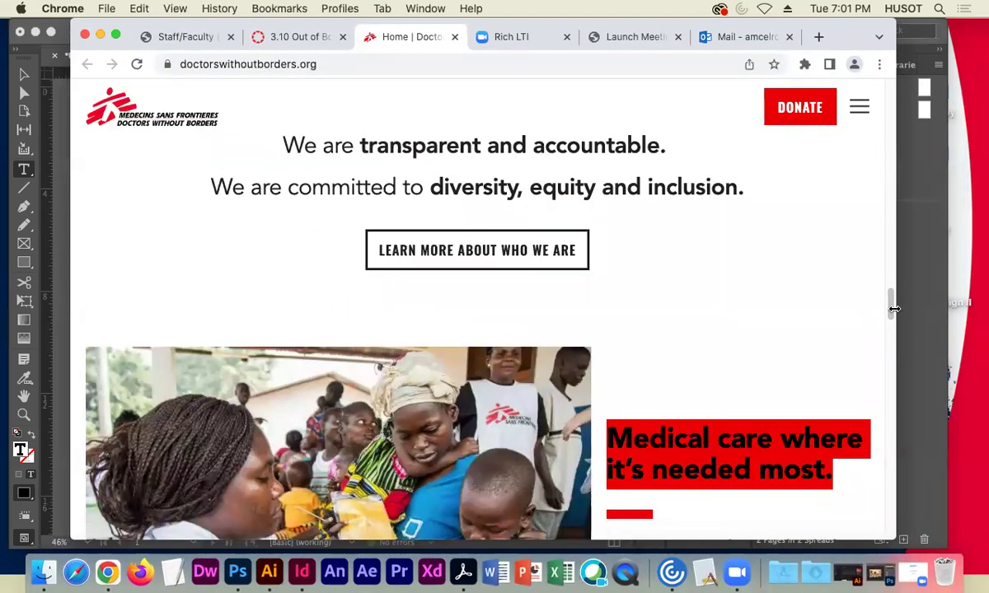
drag(892, 303, 890, 265)
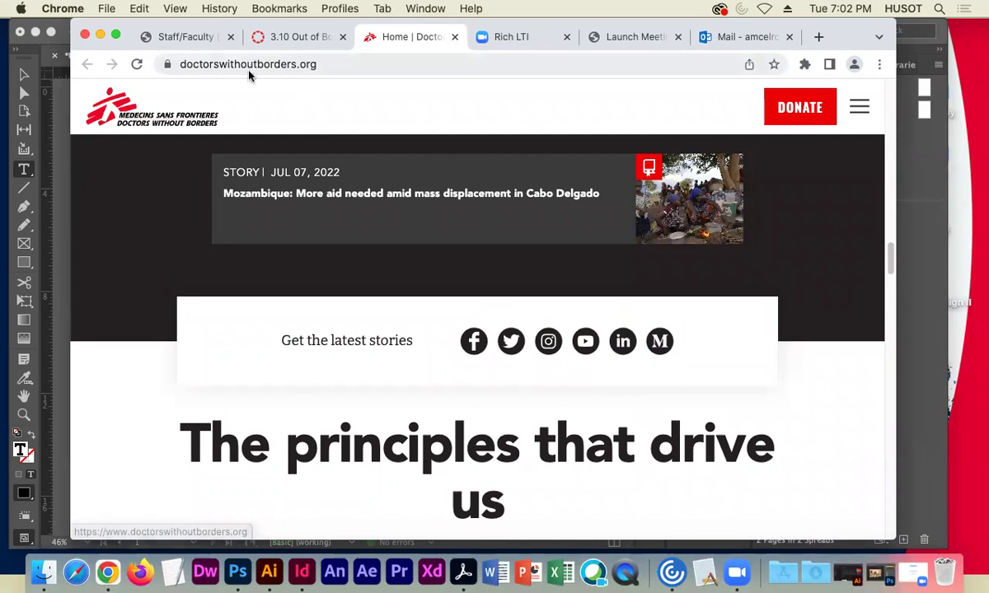
click(101, 34)
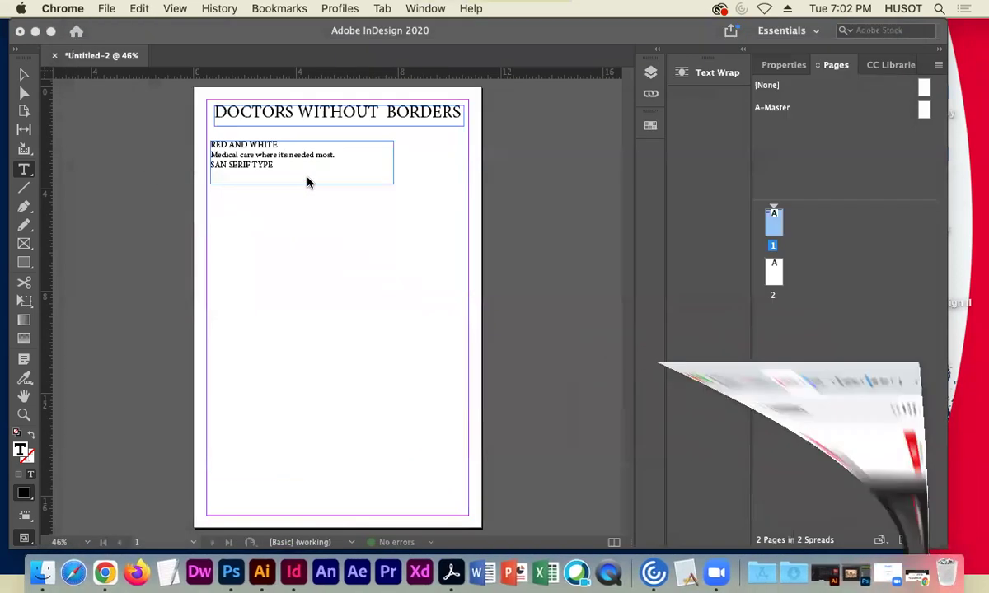
key(Return)
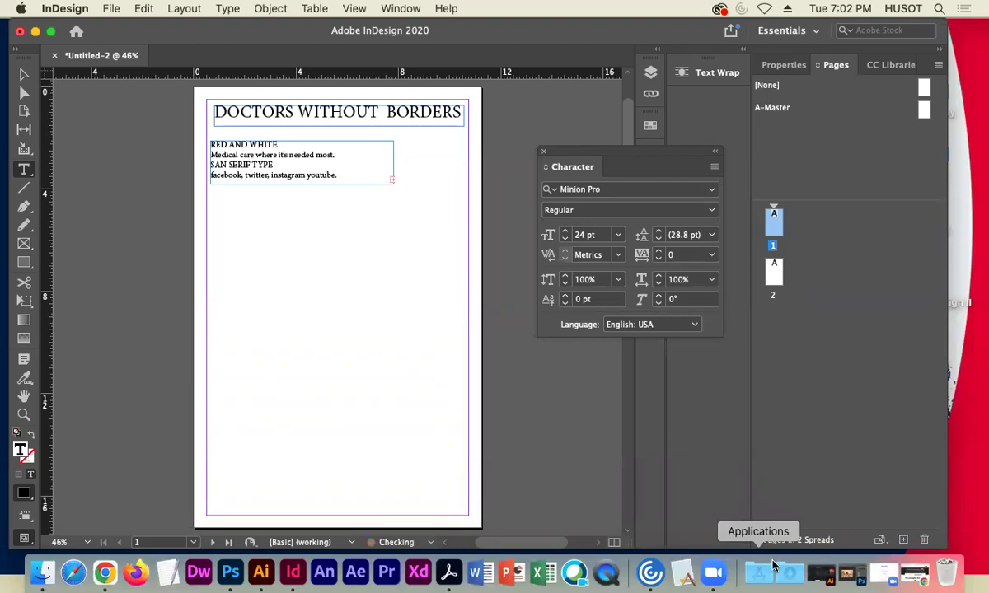
click(24, 73)
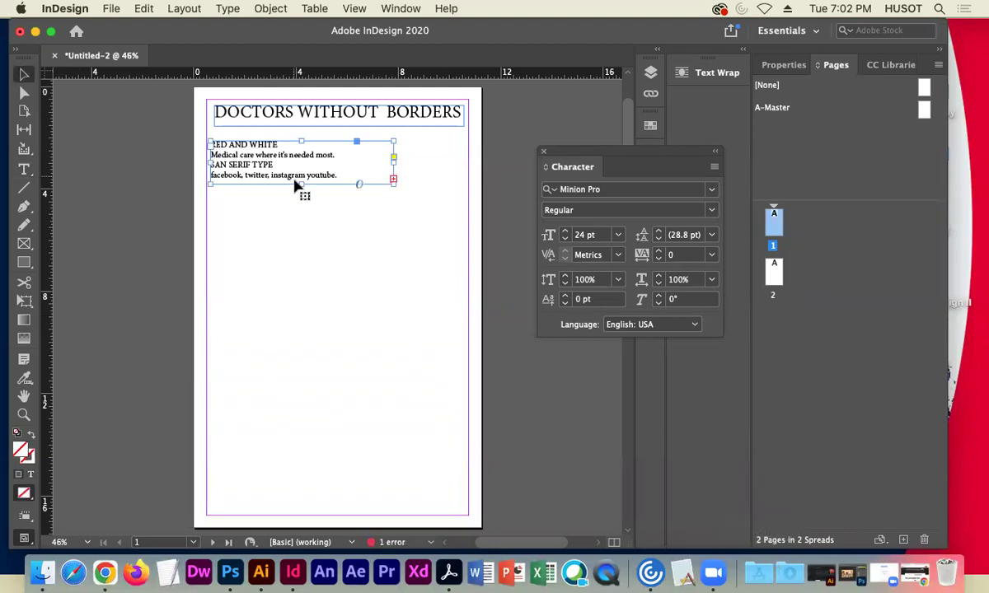
drag(300, 184, 299, 242)
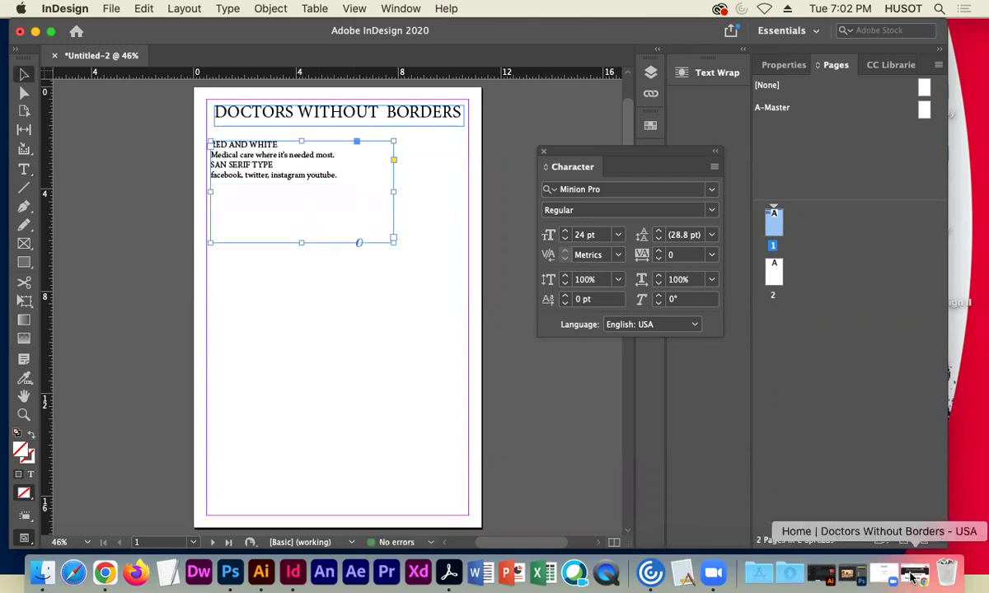
Switch to Chrome and copy the five statements under "The principles that drive us" on the homepage
click(858, 571)
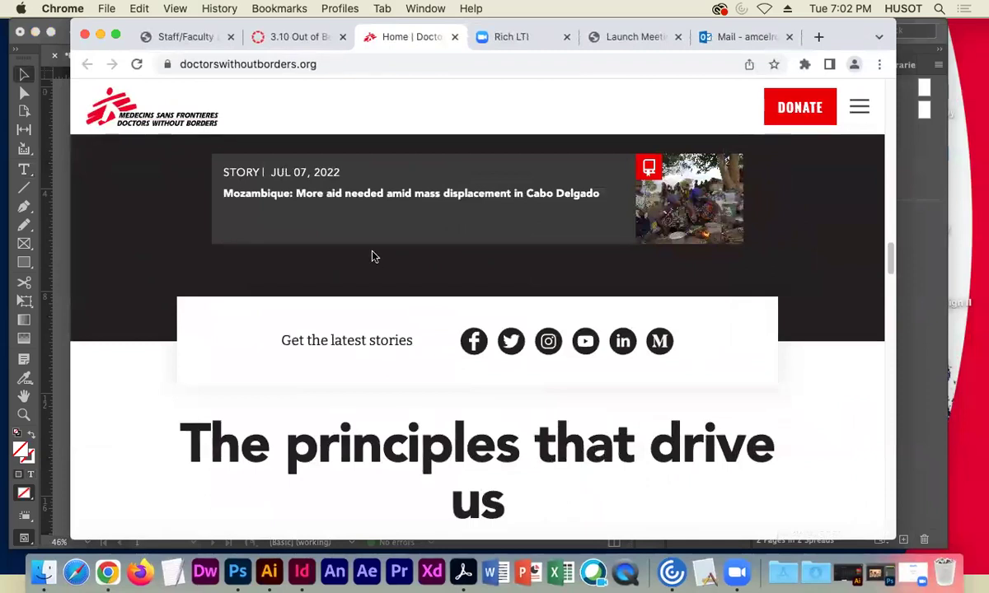
scroll(183, 195, down, 3)
scroll(181, 188, up, 4)
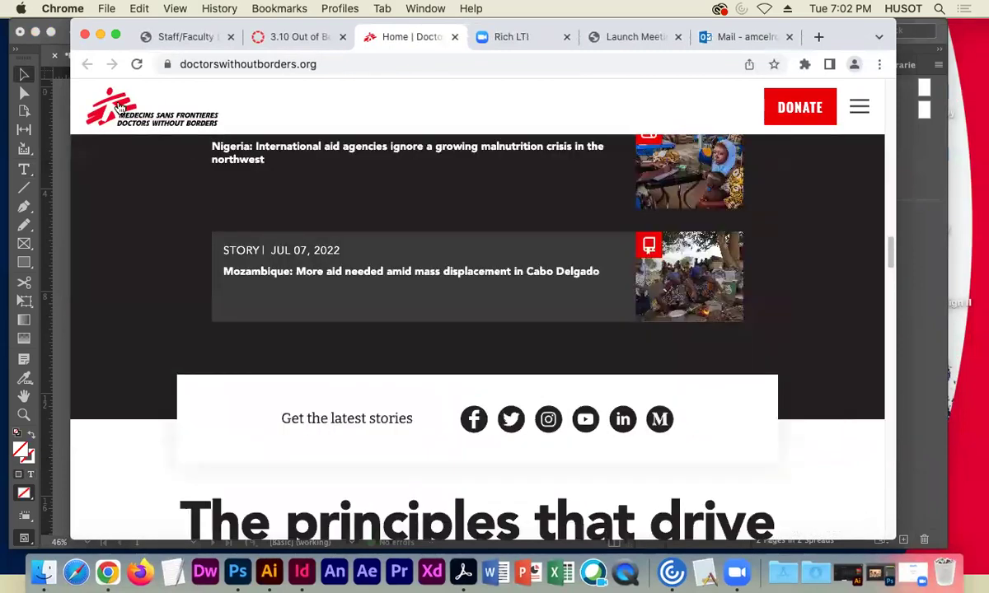
scroll(140, 342, down, 10)
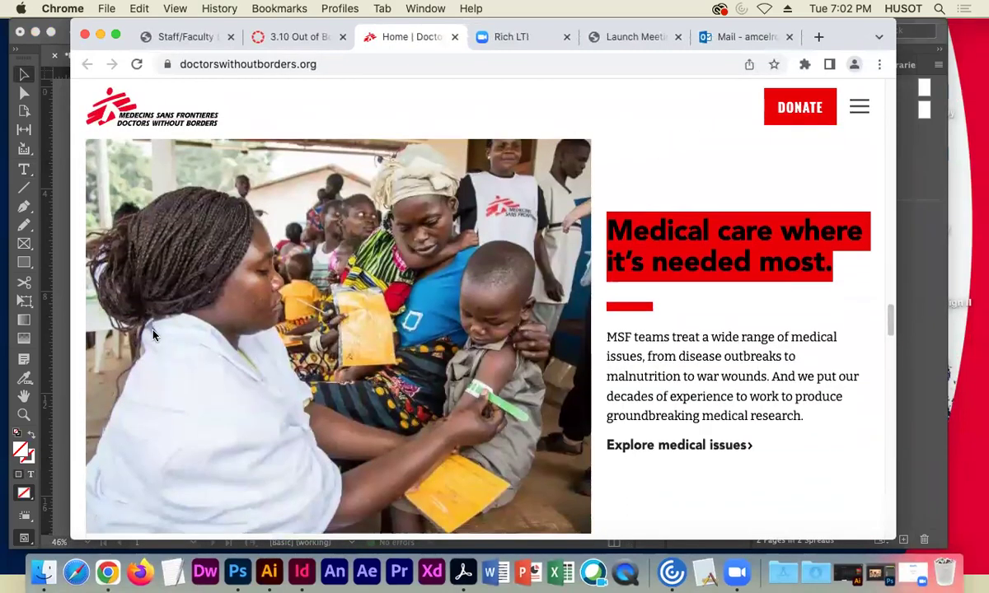
scroll(152, 335, up, 5)
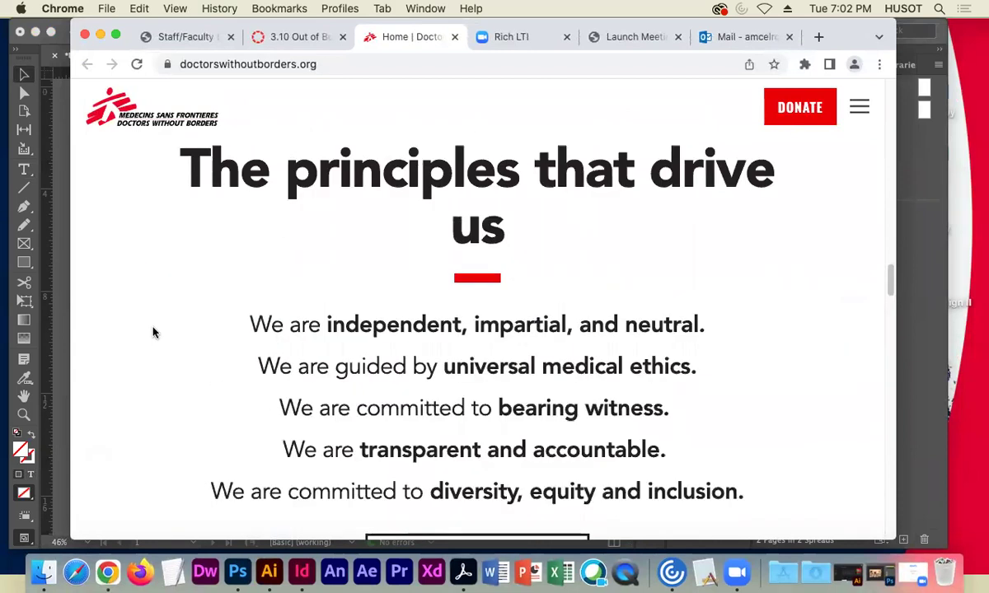
scroll(152, 332, down, 2)
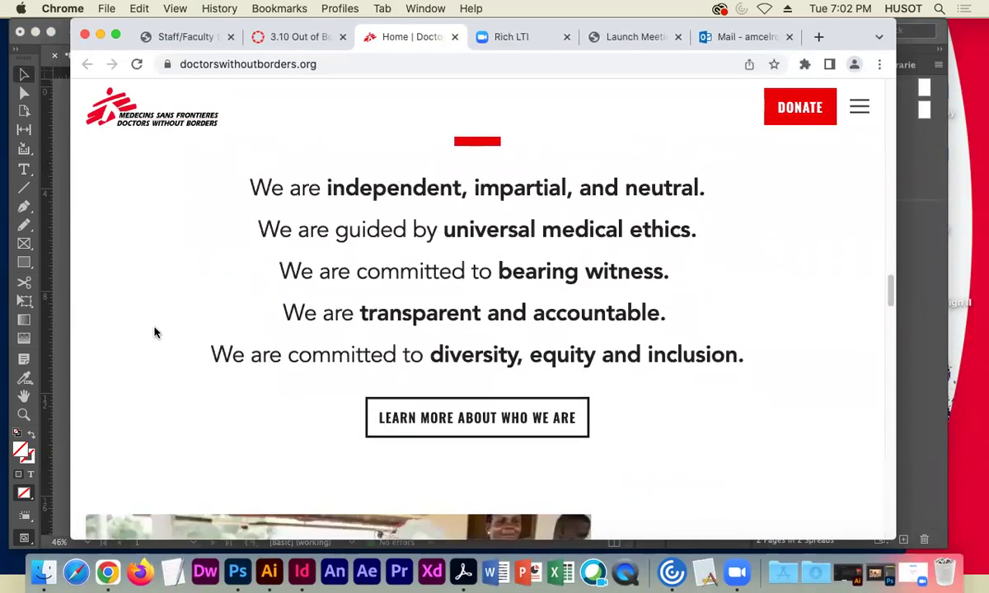
drag(235, 170, 748, 355)
key(cmd+c)
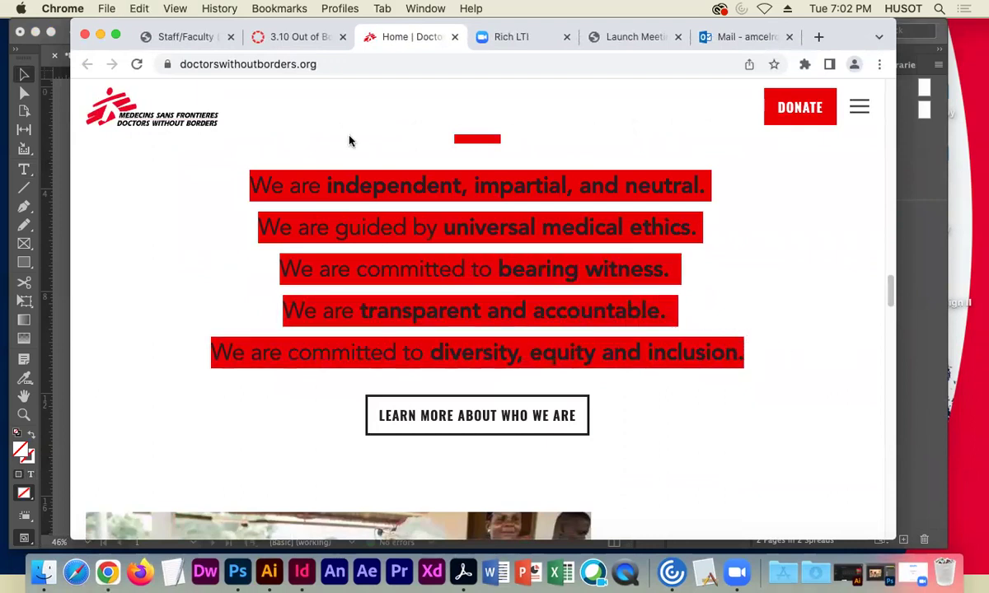
Return to InDesign and paste the five principle statements below the social media line, leaving a blank line between them
click(100, 37)
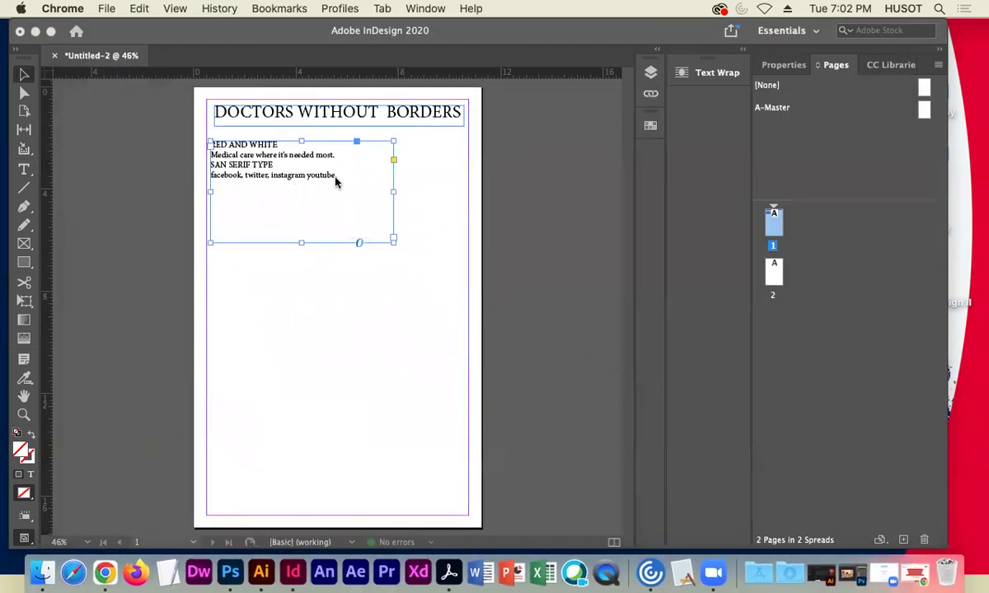
click(321, 161)
double_click(350, 171)
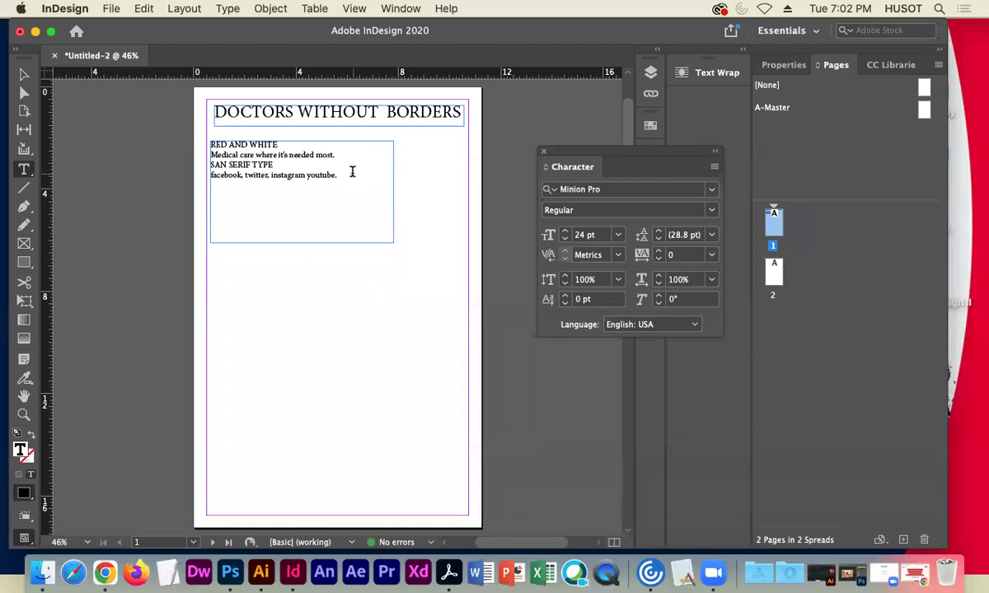
key(Return)
key(Return)
key(cmd+v)
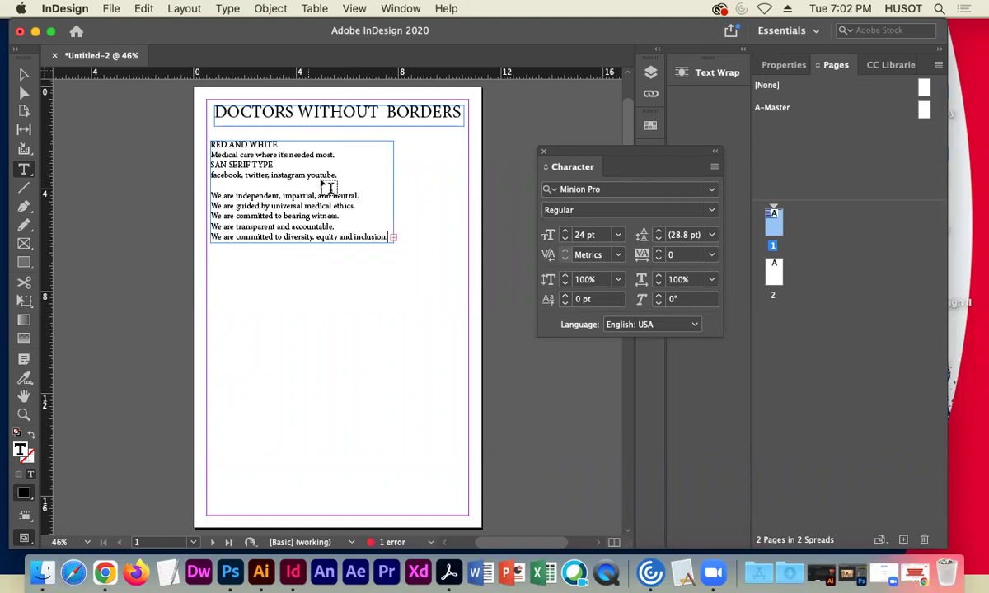
Lengthen the notes frame downward and add blank line space below the diversity, equity and inclusion statement
click(24, 77)
drag(301, 240, 308, 269)
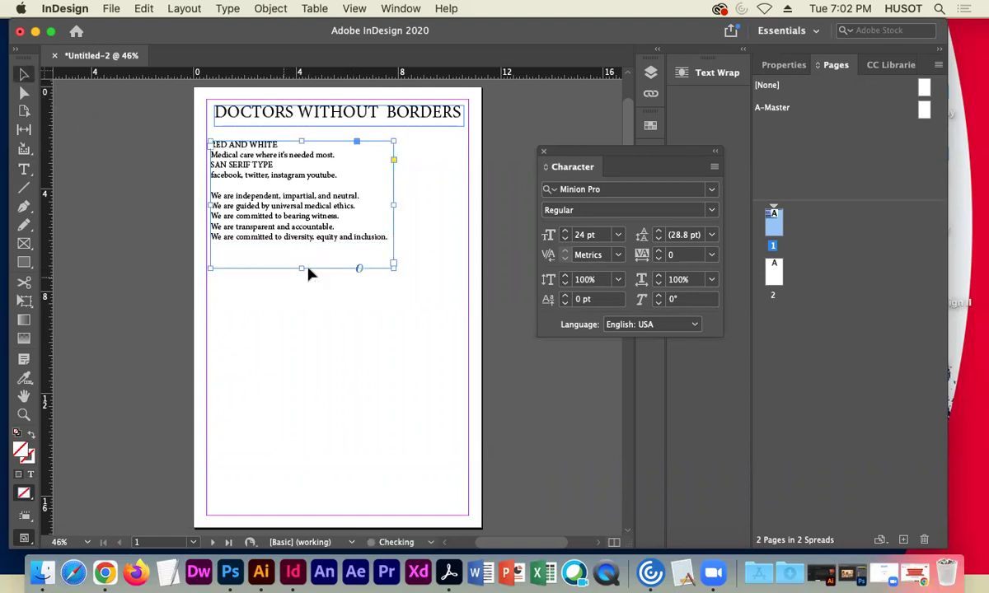
double_click(386, 244)
click(406, 244)
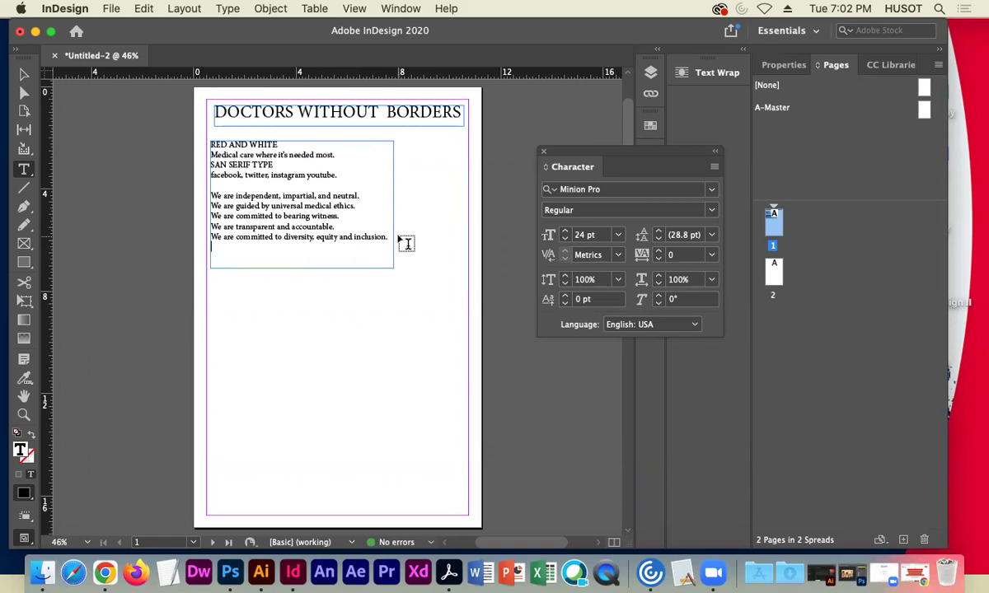
click(391, 236)
key(Return)
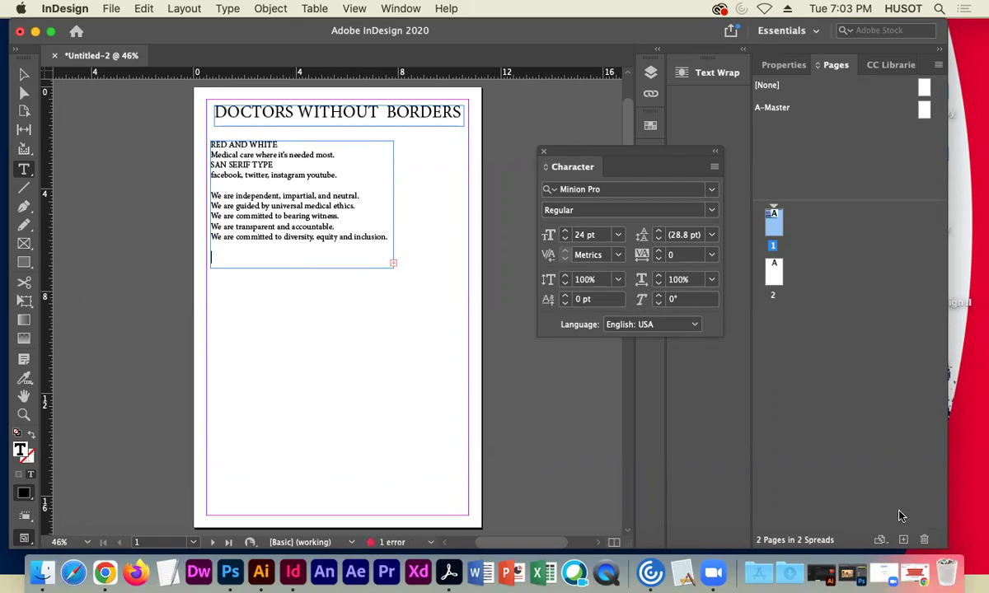
Switch to Chrome and highlight "MSF teams" in the paragraph under "Medical care where it's needed most."
click(908, 579)
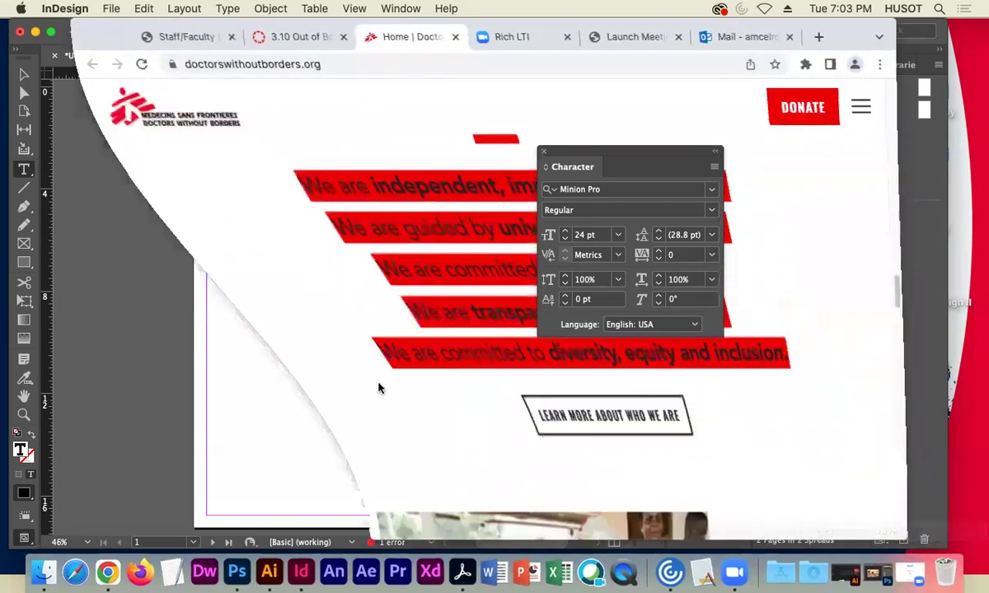
scroll(163, 307, down, 5)
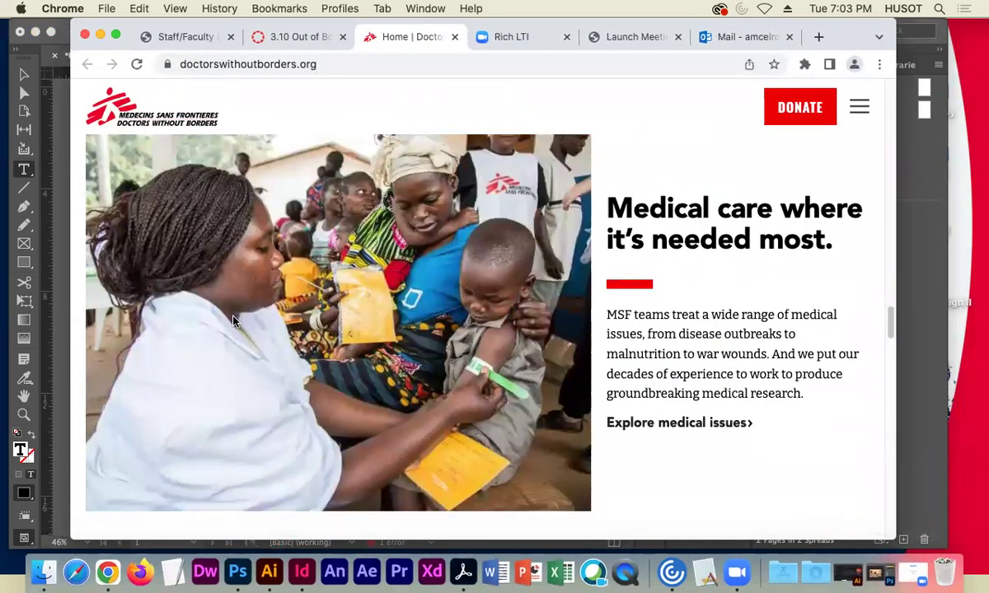
scroll(334, 360, down, 1)
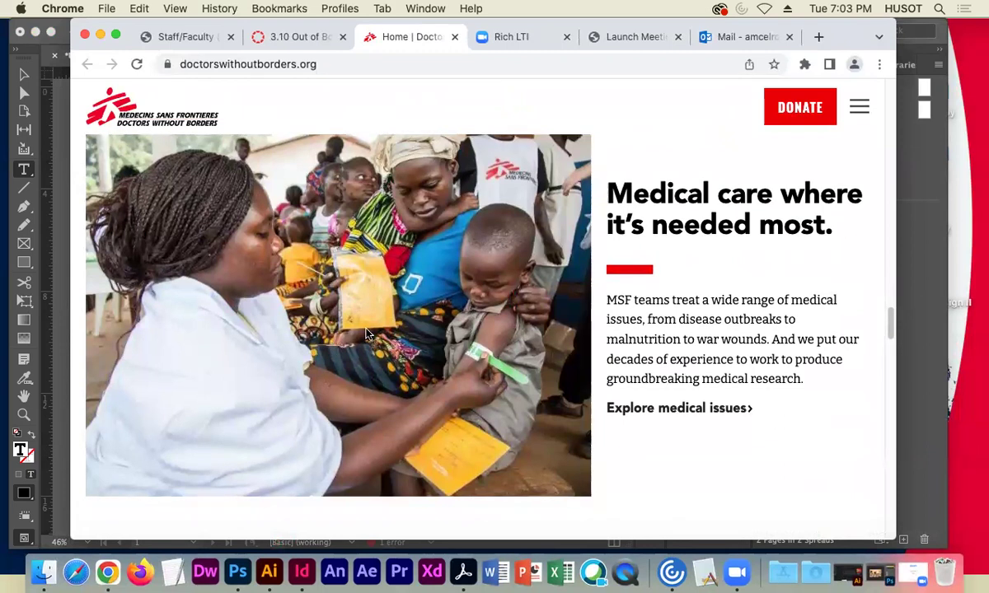
scroll(362, 324, down, 1)
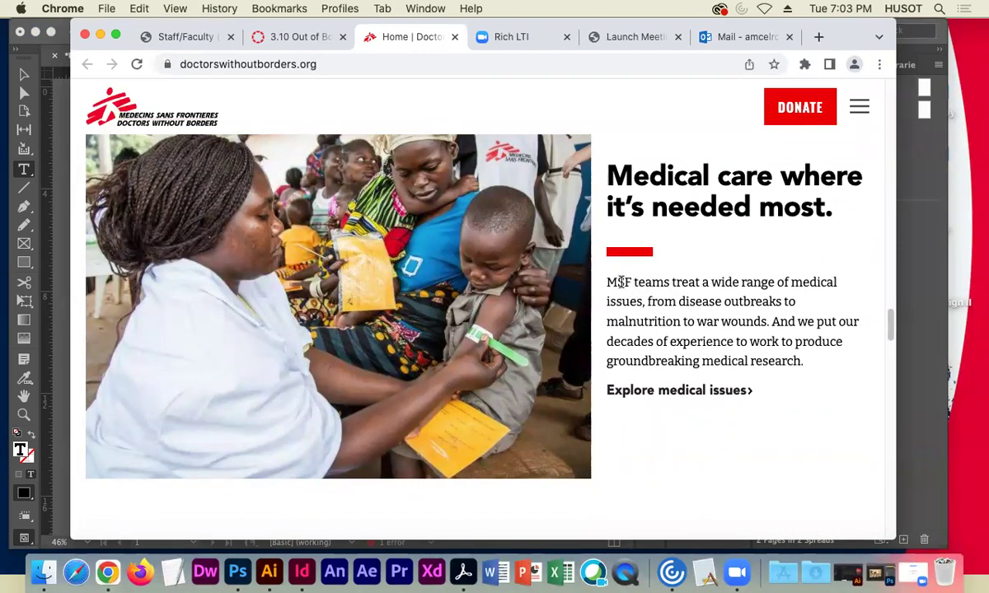
drag(607, 282, 664, 288)
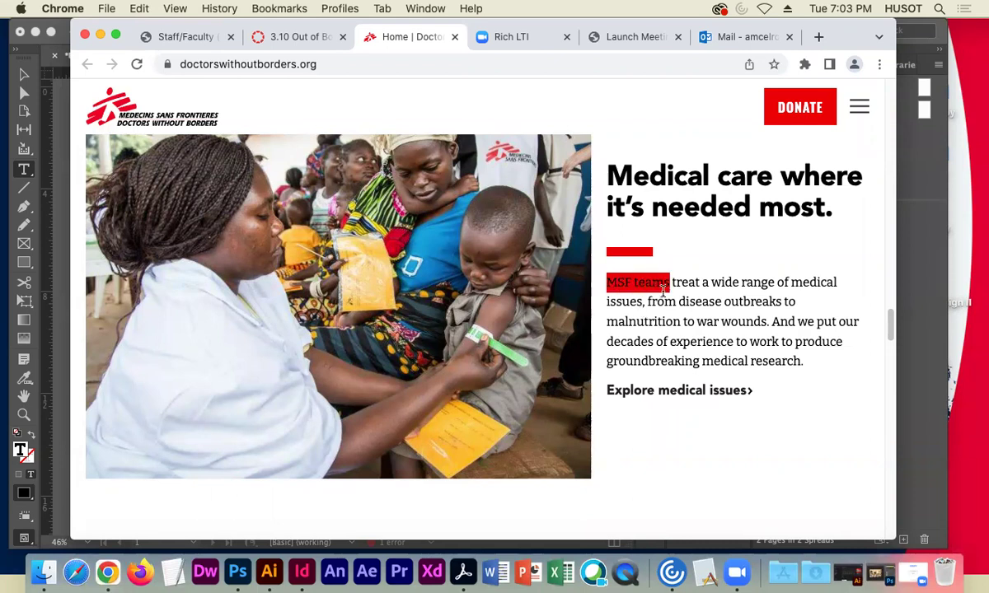
Look through the remaining homepage sections, from "The work we do" and "How you can help" down to the footer, for more poster ideas
scroll(241, 328, down, 10)
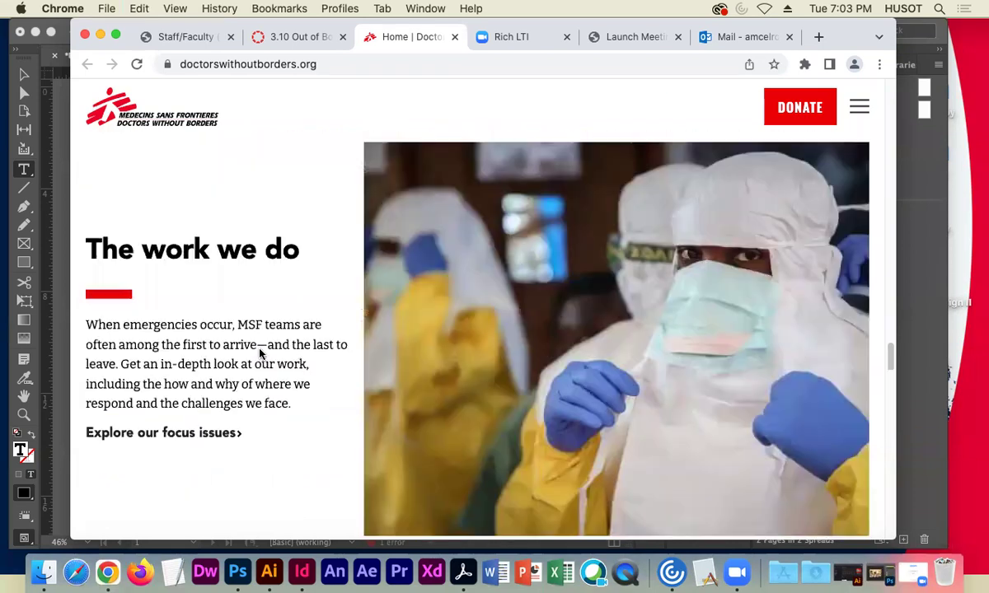
scroll(282, 343, down, 8)
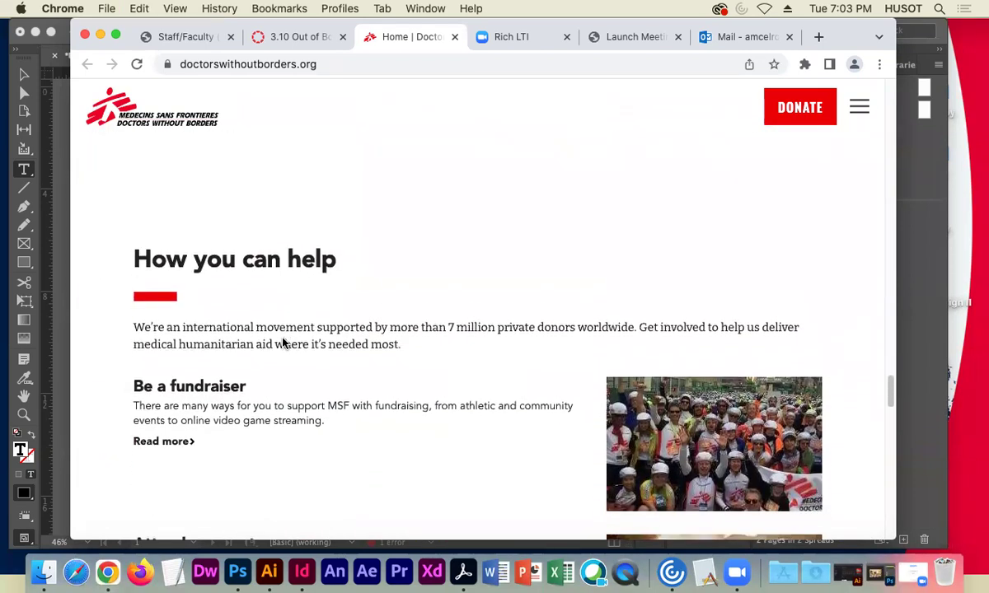
scroll(282, 343, up, 1)
scroll(282, 342, down, 5)
scroll(285, 343, down, 5)
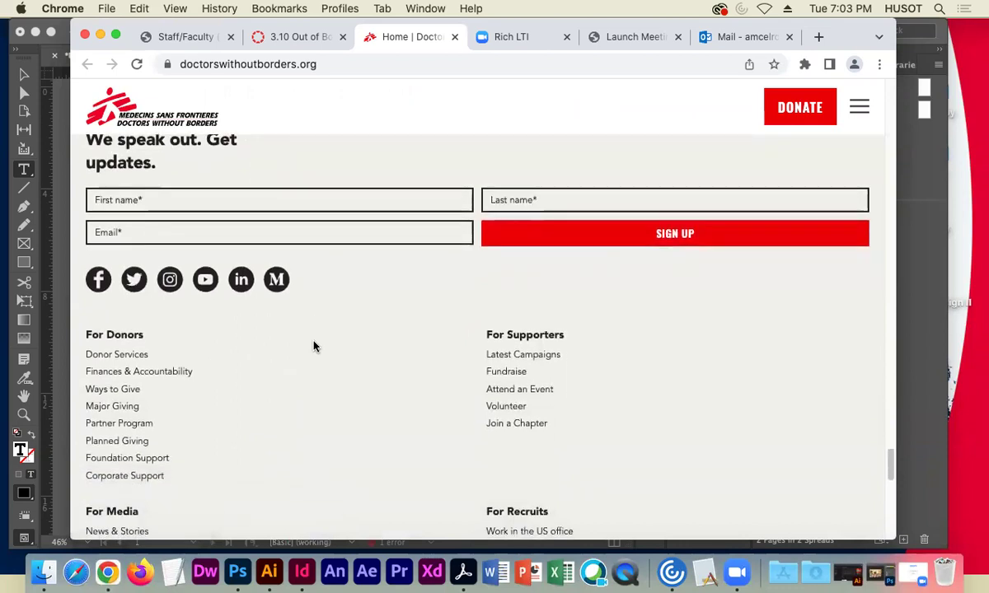
scroll(313, 347, down, 5)
Return to InDesign and add "MSF teams" below the principle statements, leaving a blank line between them
click(100, 35)
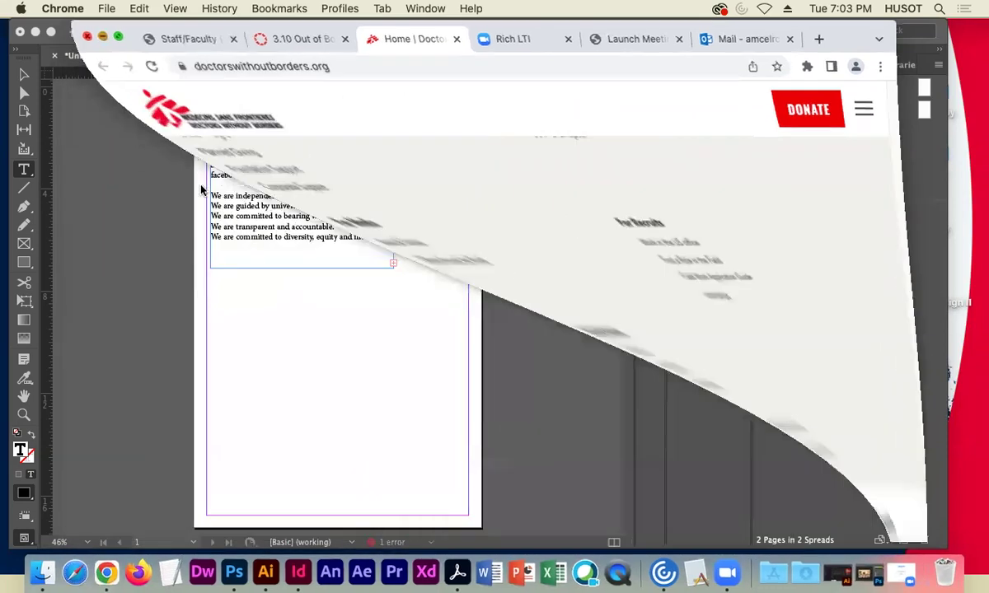
click(388, 236)
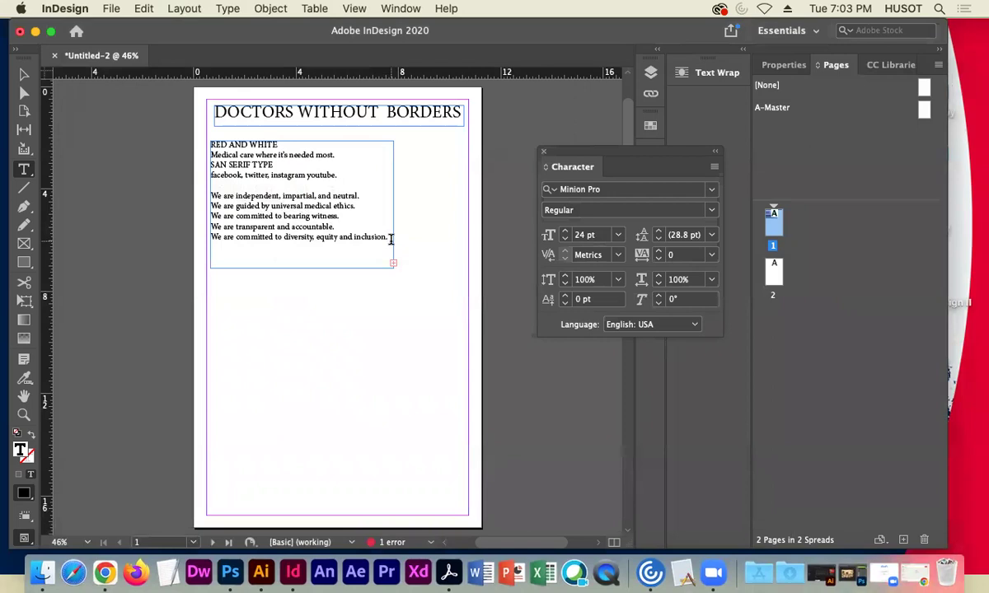
key(Return)
key(Return)
text(MSF teams)
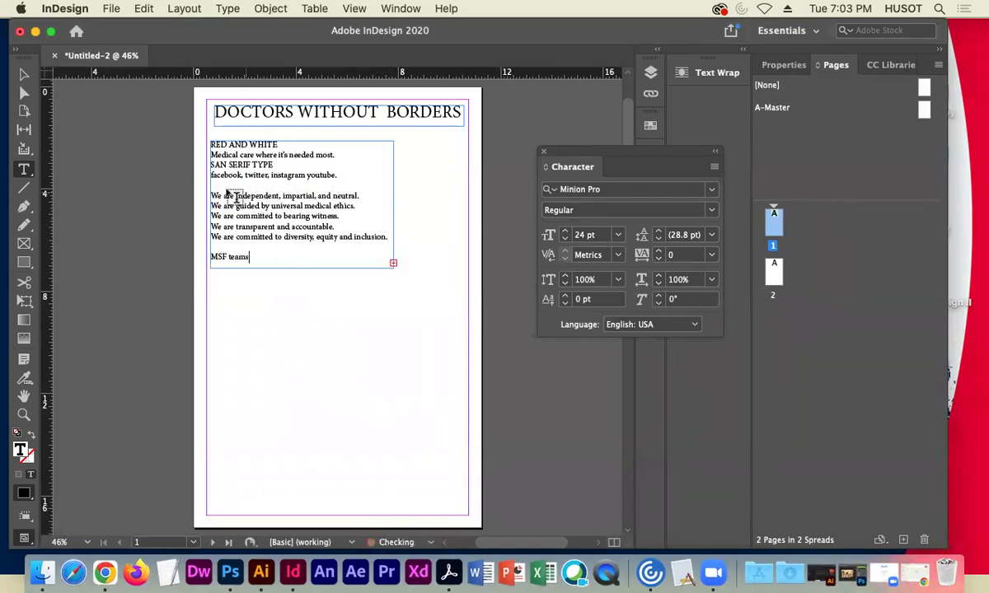
Lengthen the notes frame downward to leave empty space below the "MSF teams" line
click(24, 74)
click(129, 148)
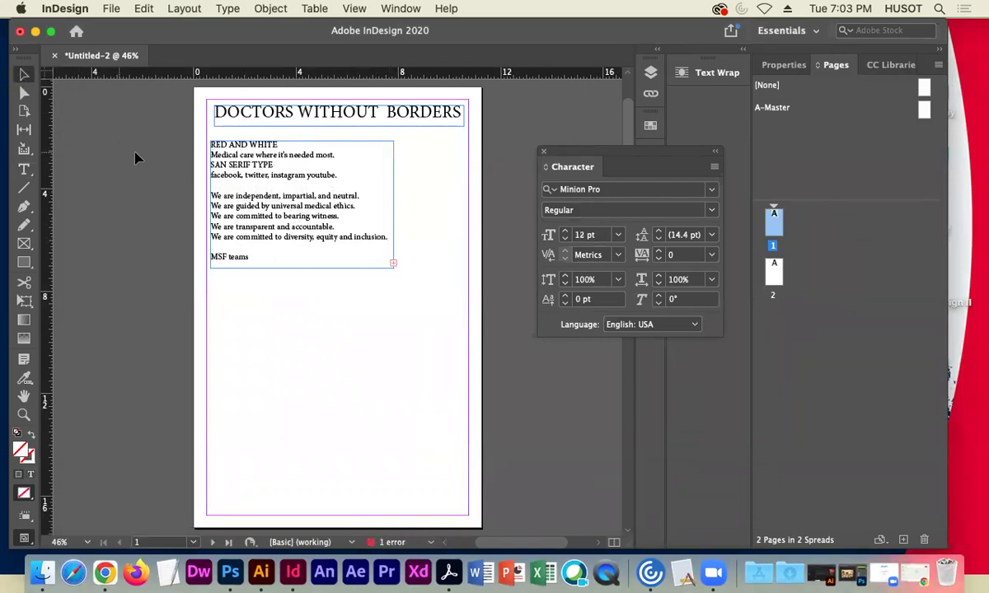
click(241, 165)
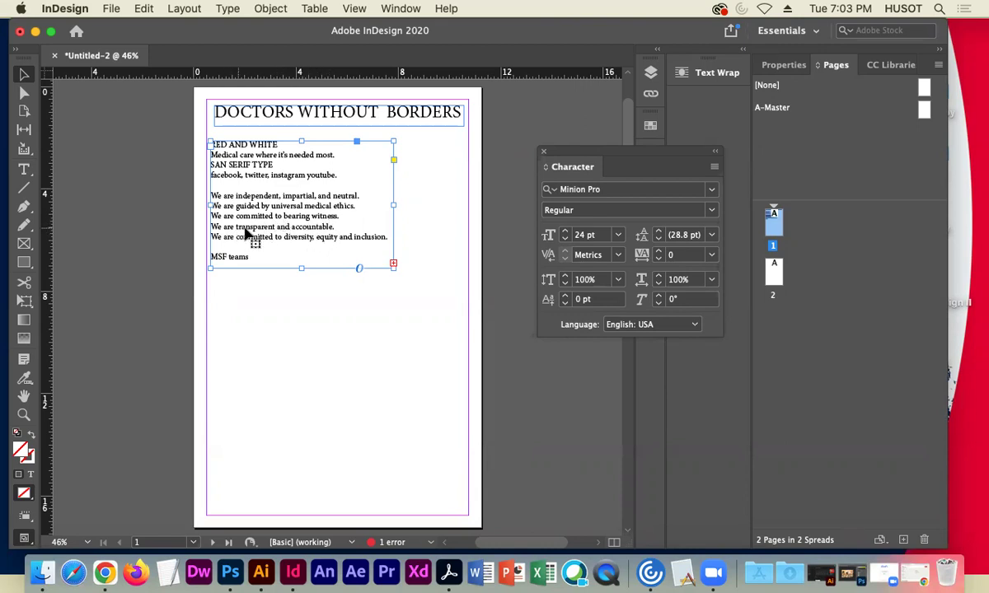
click(164, 218)
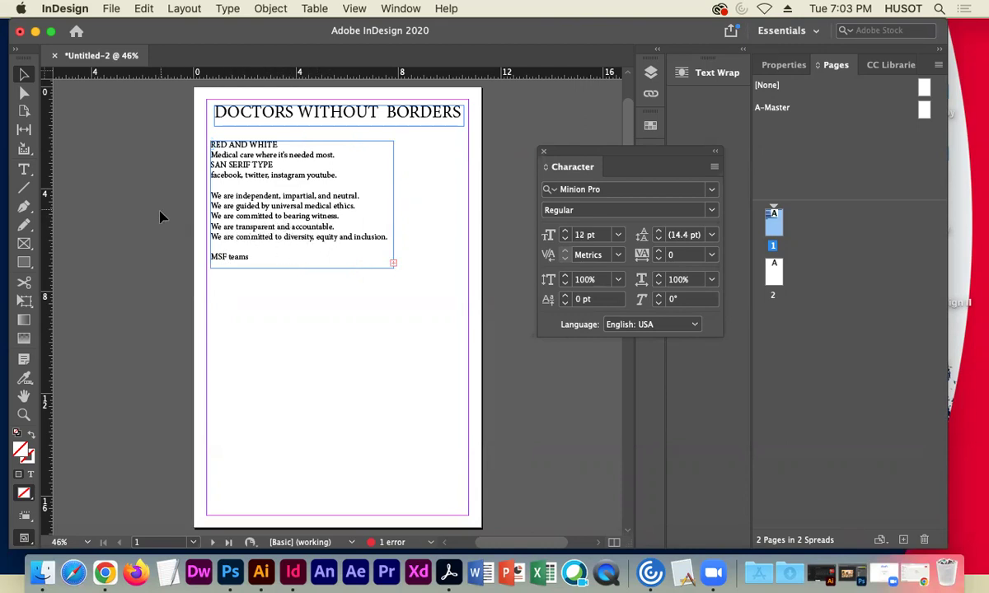
click(282, 254)
drag(302, 267, 302, 292)
click(170, 223)
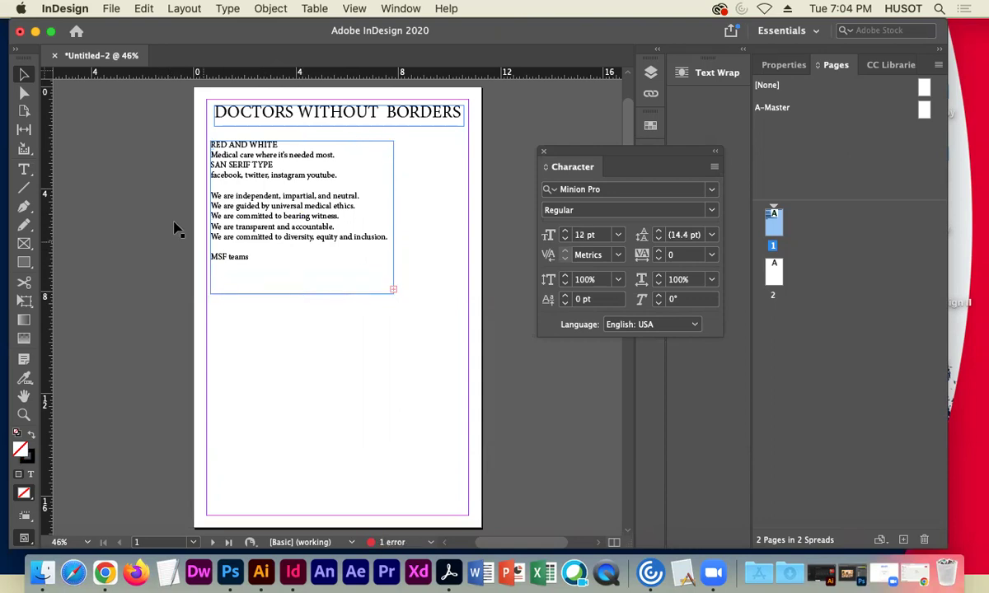
Switch to Chrome and review the homepage from the funding breakdown back up to the latest news stories
click(875, 573)
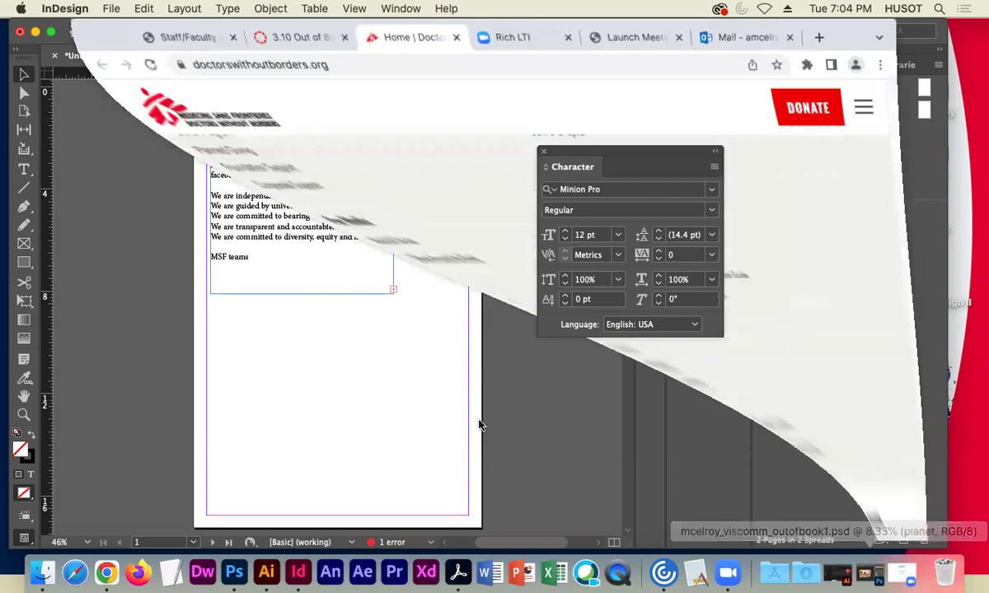
scroll(327, 344, down, 5)
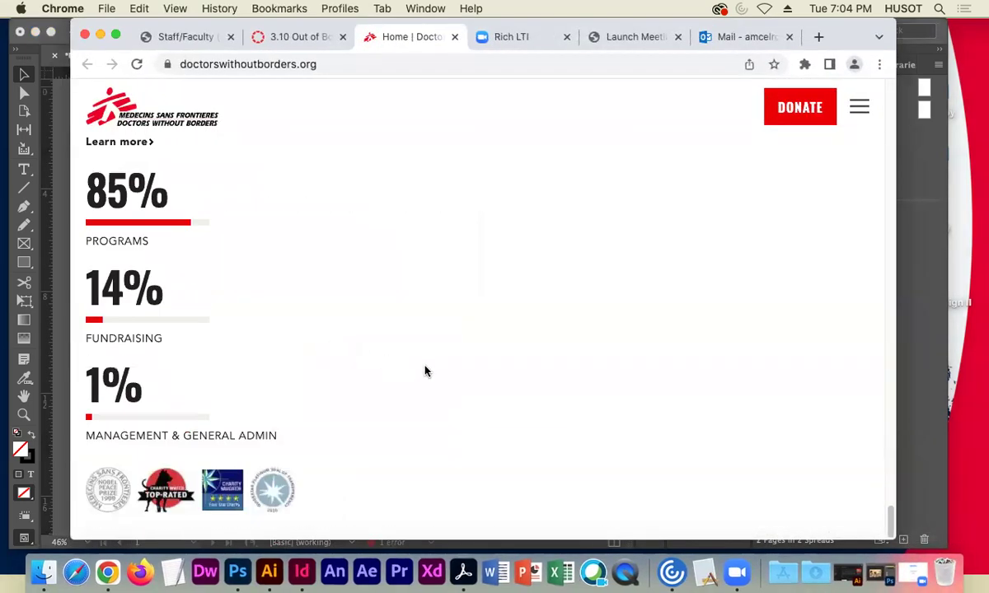
scroll(435, 370, up, 4)
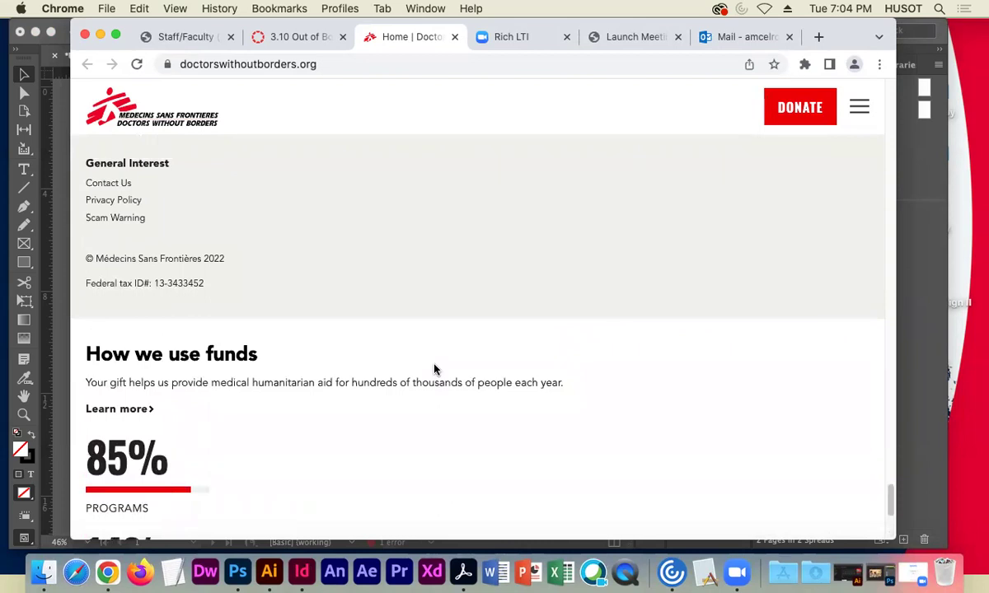
scroll(435, 369, up, 6)
scroll(432, 370, up, 8)
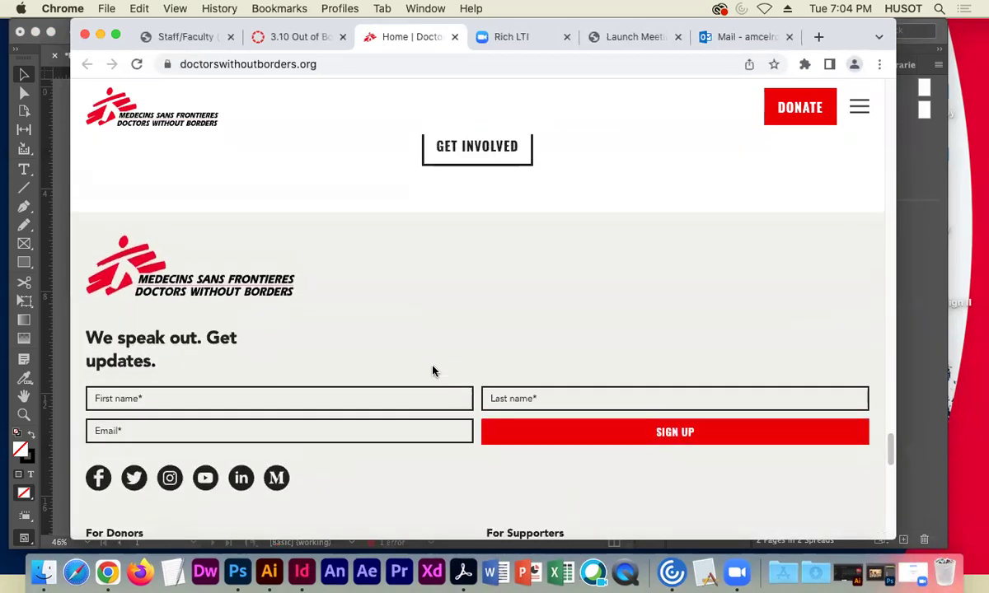
scroll(435, 371, up, 10)
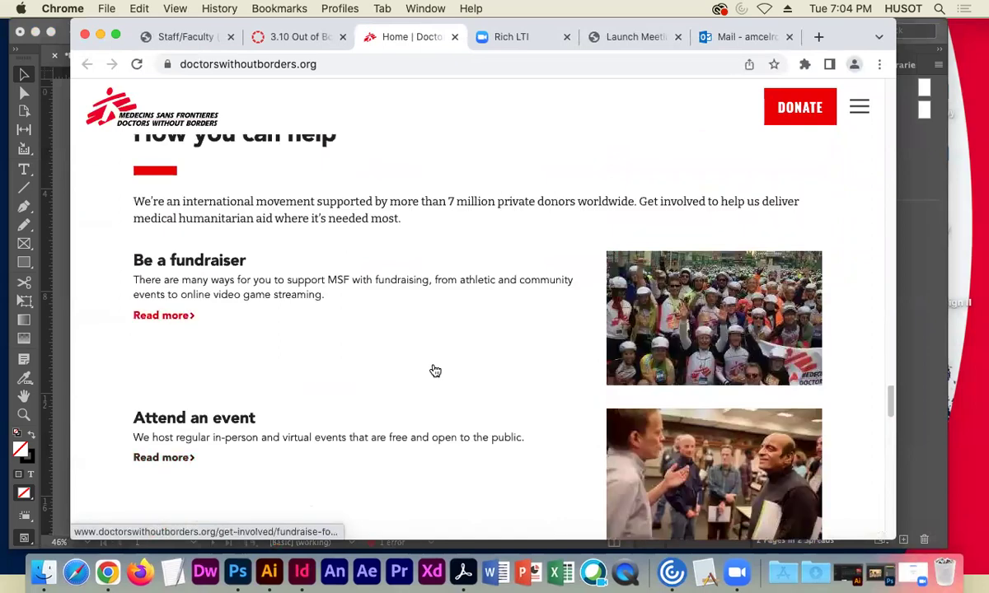
scroll(435, 370, up, 10)
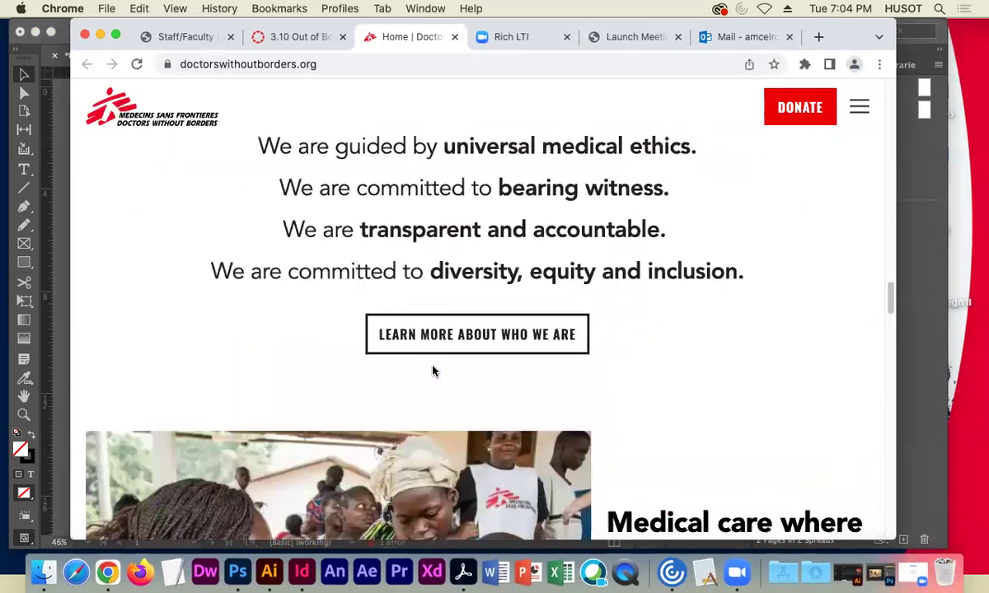
scroll(432, 370, up, 10)
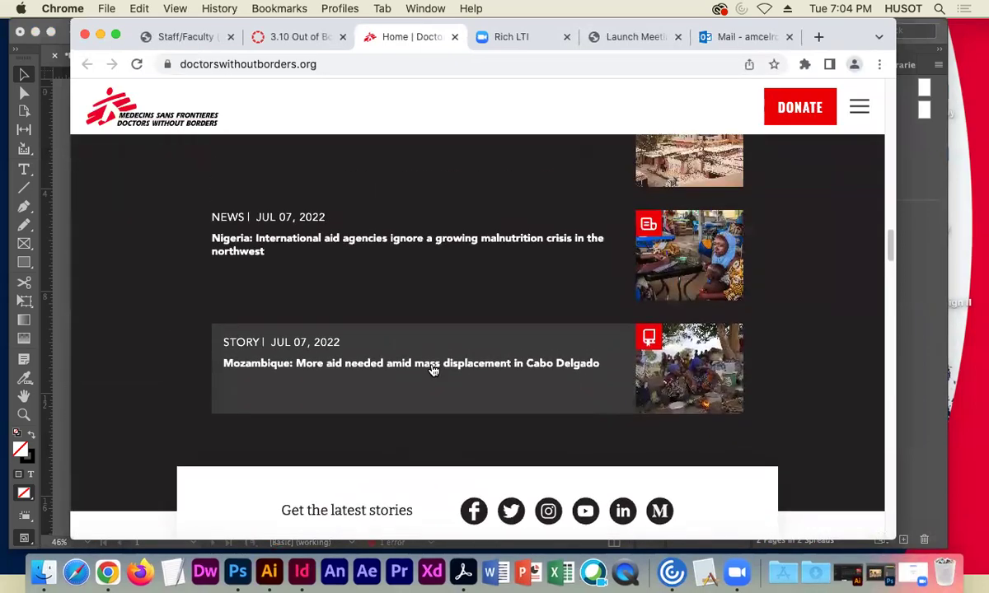
Return to InDesign and dock the Character panel as a collapsed icon beside the workspace
click(100, 34)
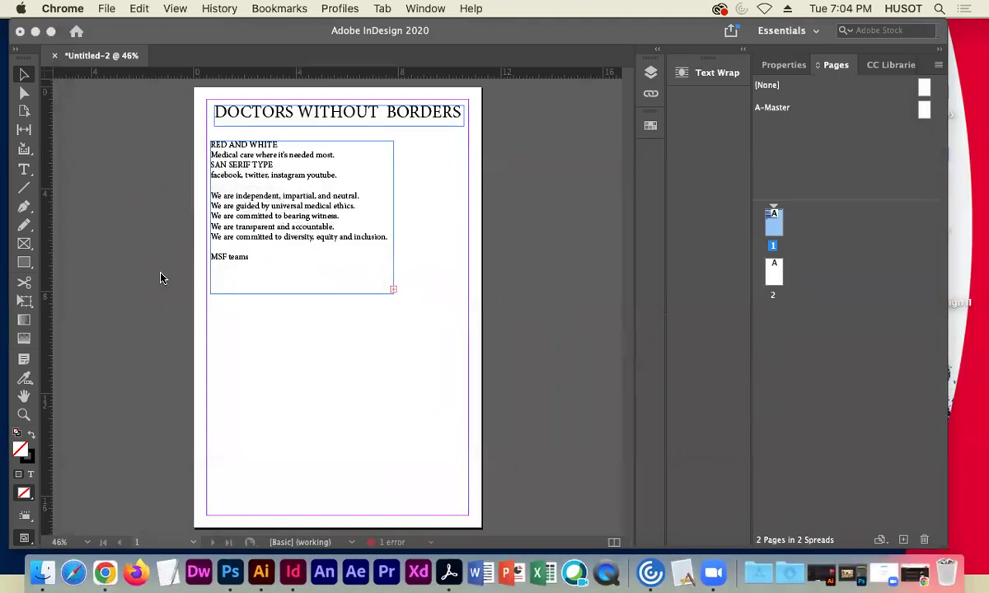
key(super+t)
drag(635, 159, 661, 260)
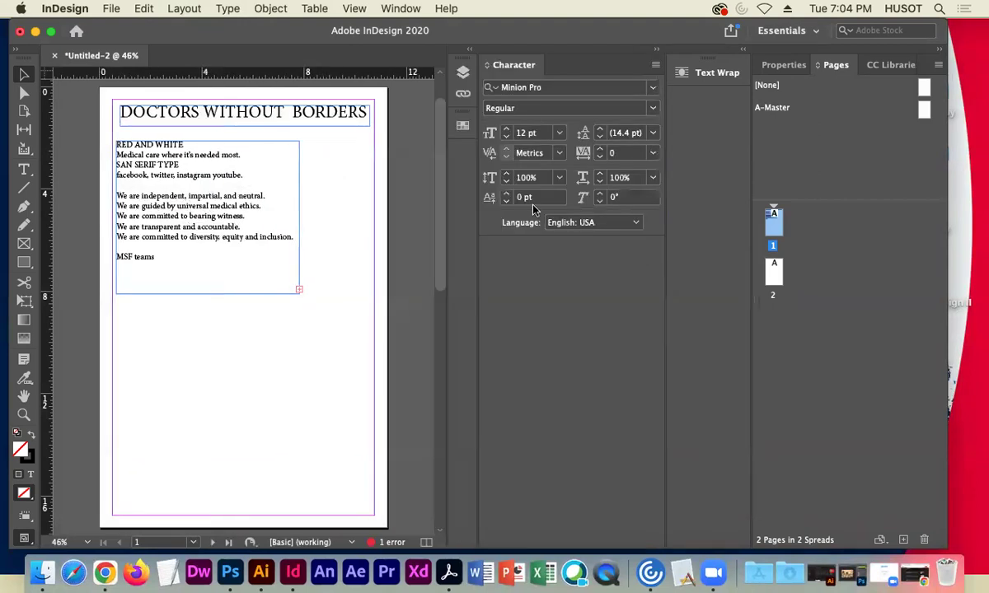
double_click(657, 54)
drag(630, 74, 569, 156)
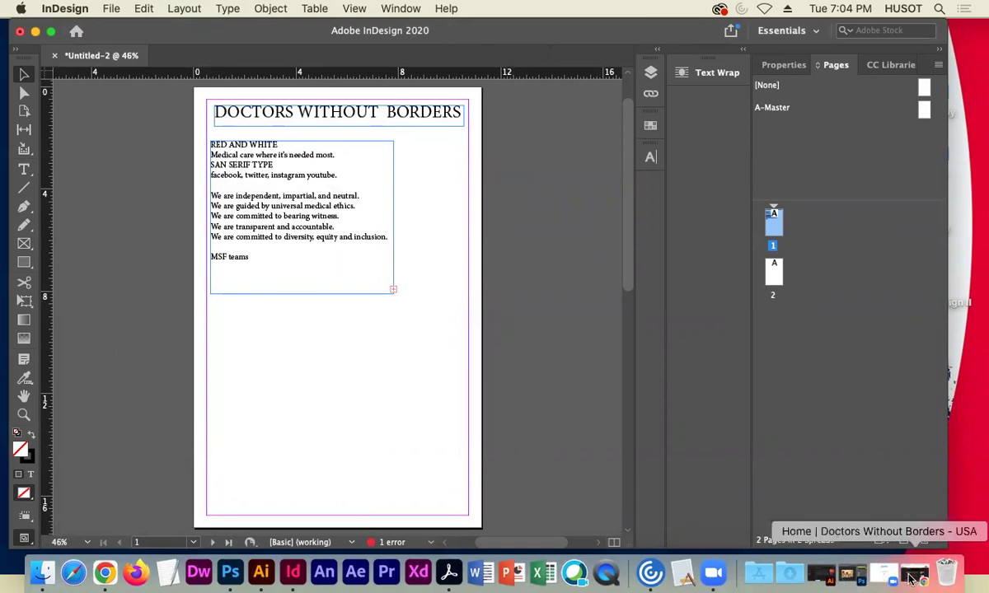
Draw a tall, narrow text frame below the left part of the notes frame and enter "Doctors / Medical"
click(26, 169)
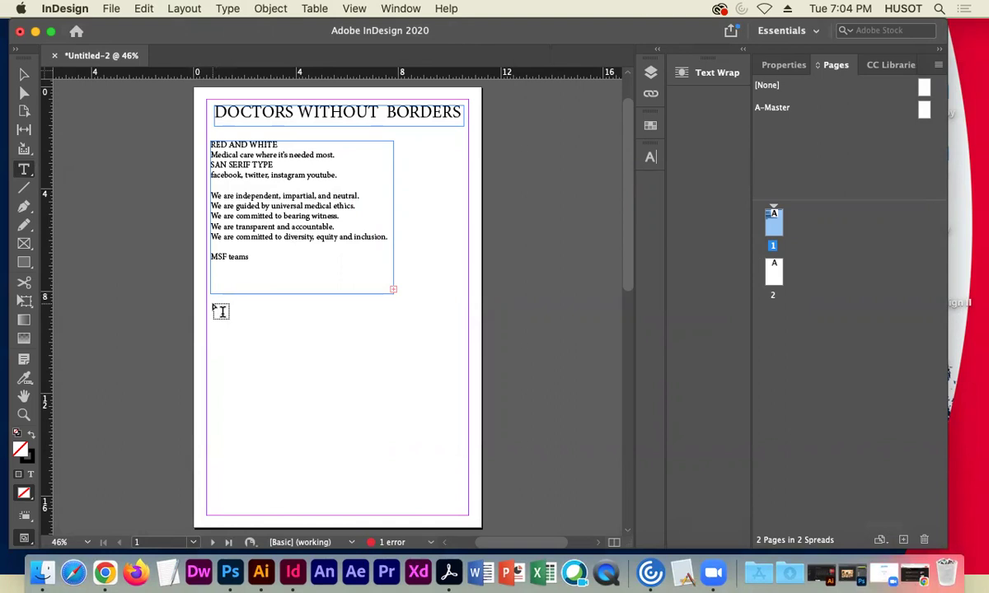
drag(211, 304, 298, 506)
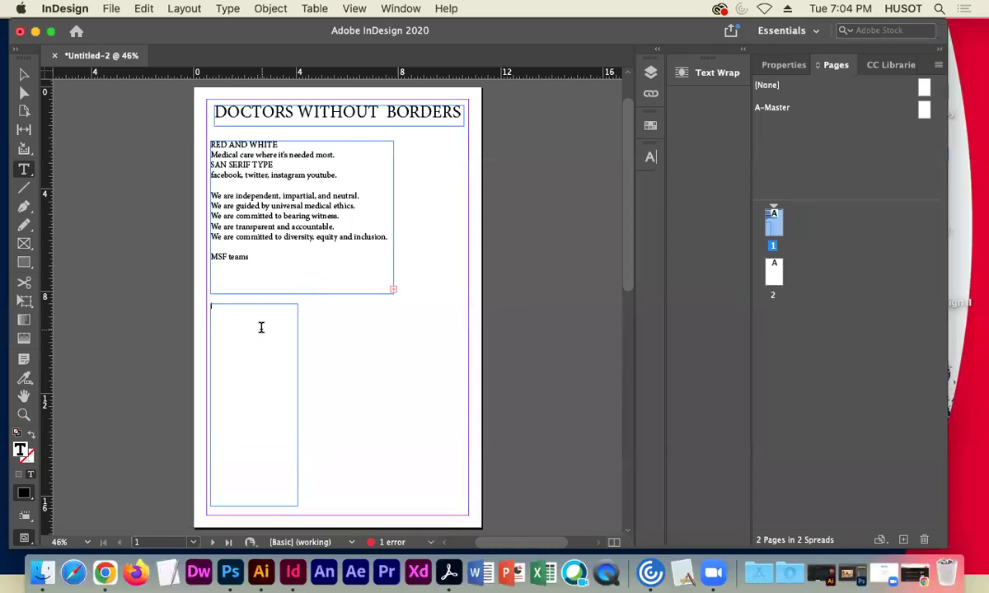
text(MS)
Set the "Doctors / Medical" heading's font size to 24 pt
drag(252, 312, 202, 307)
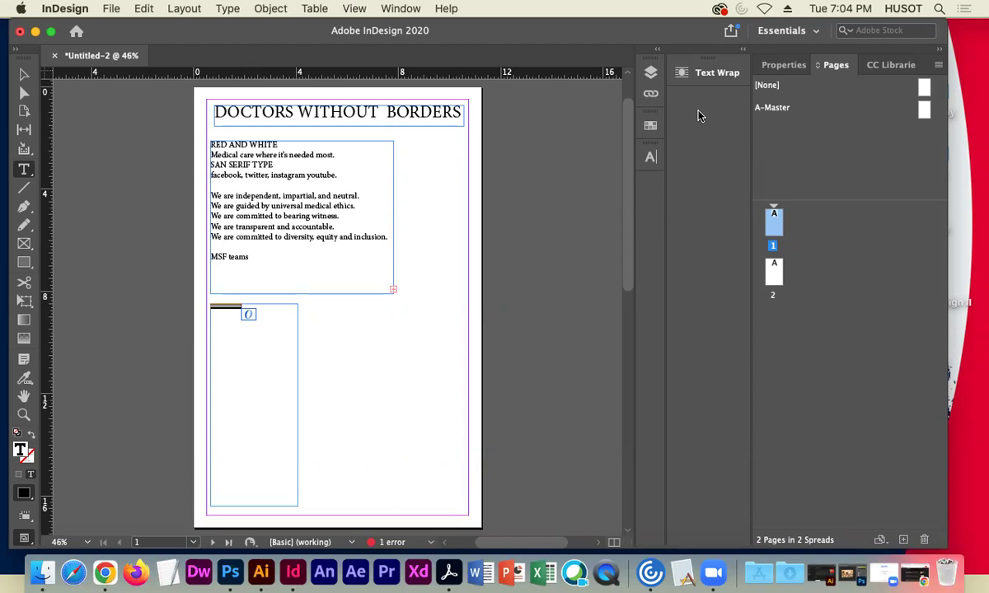
key(super+t)
click(531, 219)
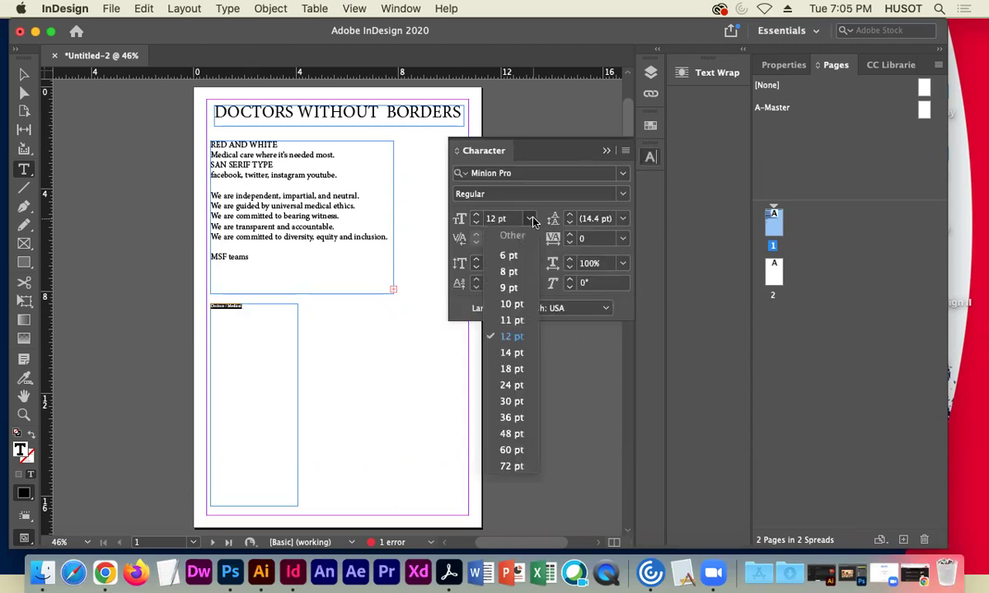
click(511, 368)
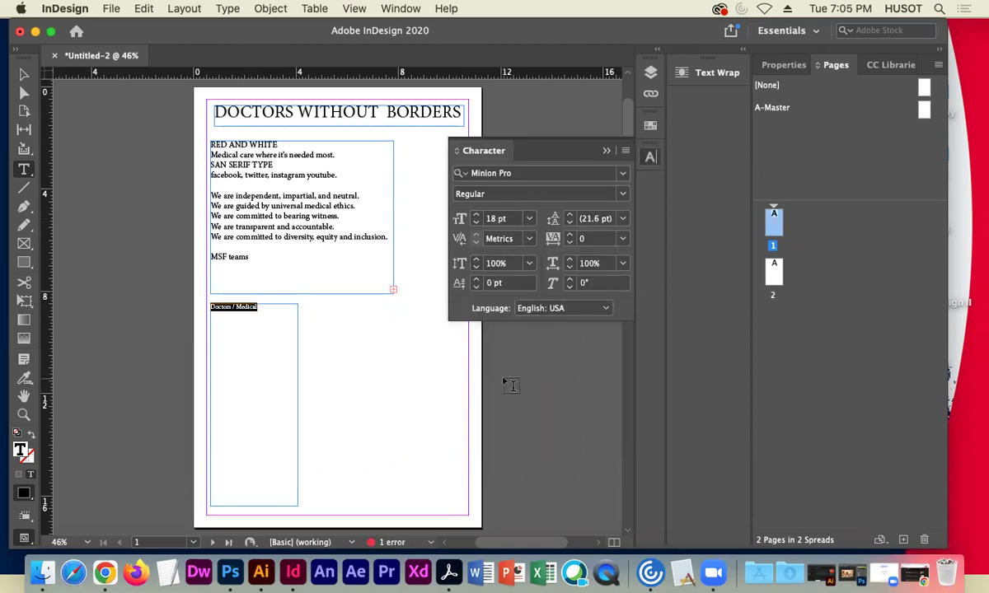
click(529, 218)
click(499, 384)
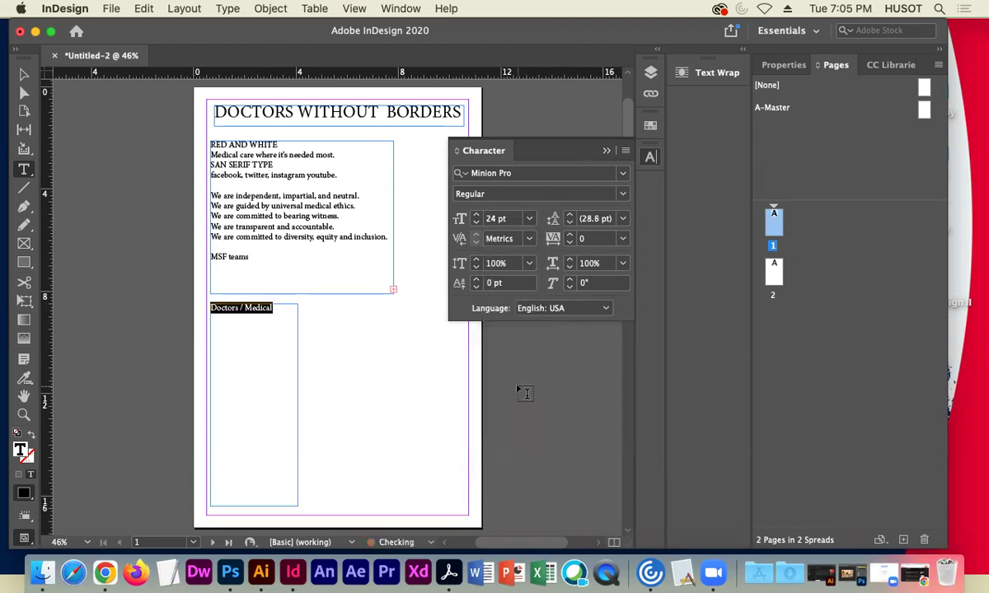
Duplicate the "Doctors / Medical" frame to its right and replace the copy's heading with "Travel / Global"
click(23, 74)
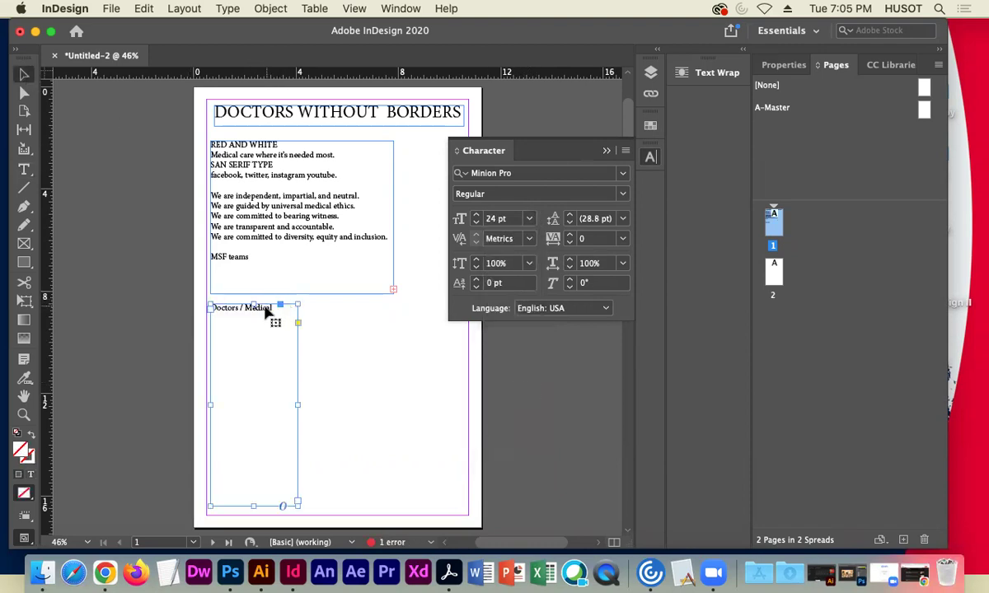
drag(266, 311, 312, 309)
double_click(367, 308)
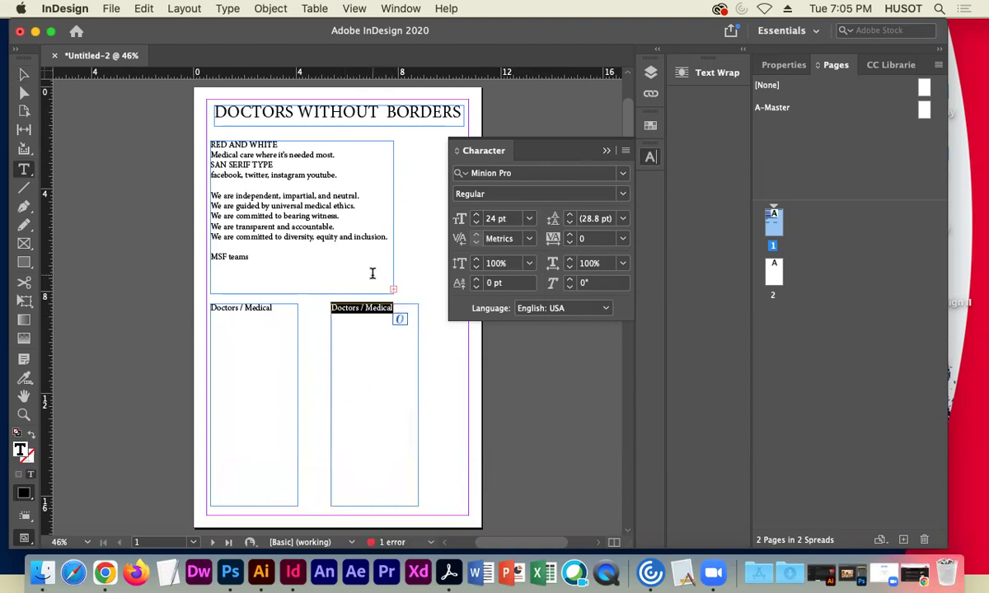
text(Trav)
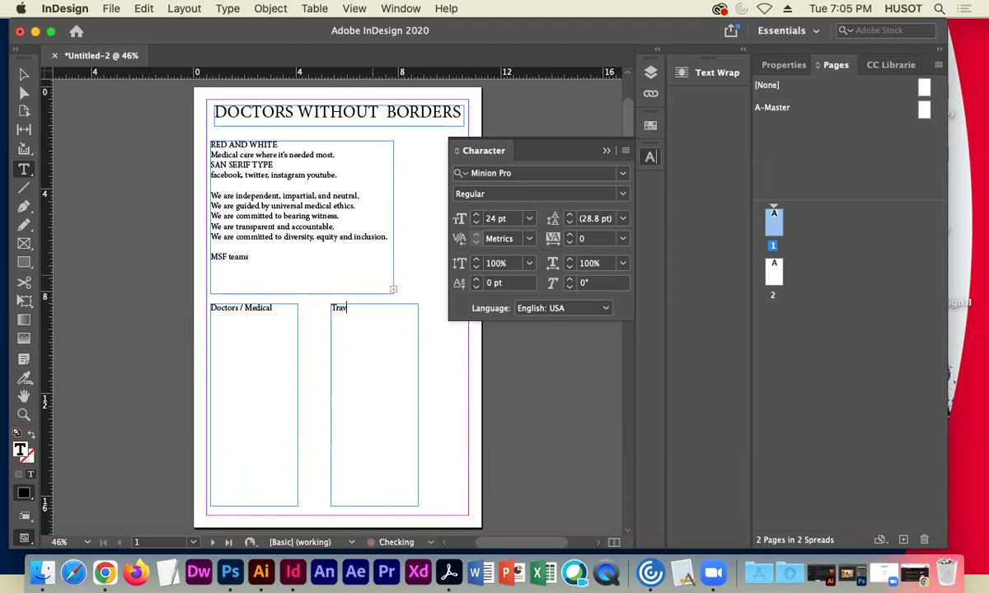
text(el / Global)
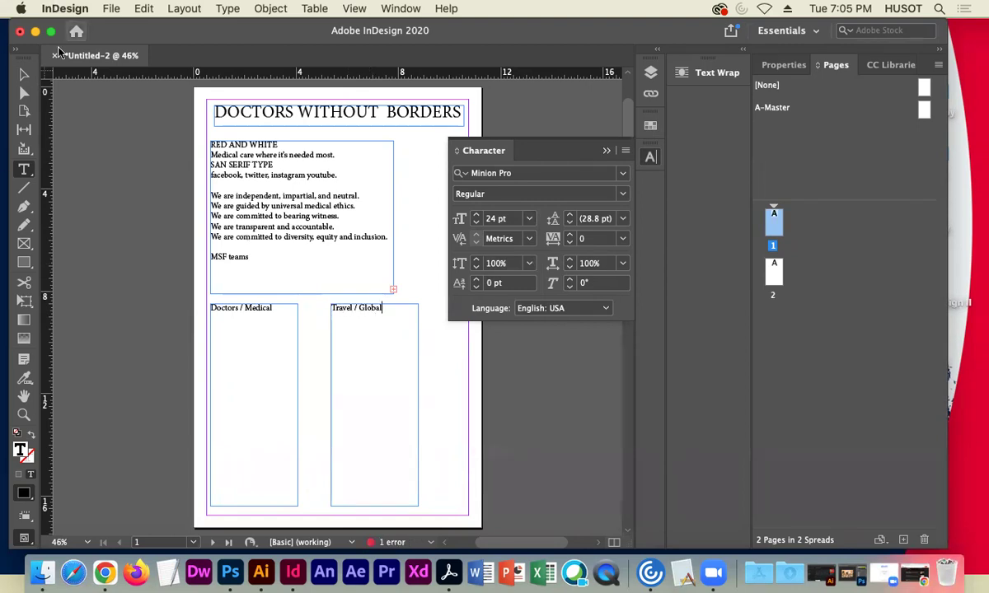
Select the "Travel / Global" frame as an object and look through the Text Wrap and Character panels, leaving both collapsed
click(24, 74)
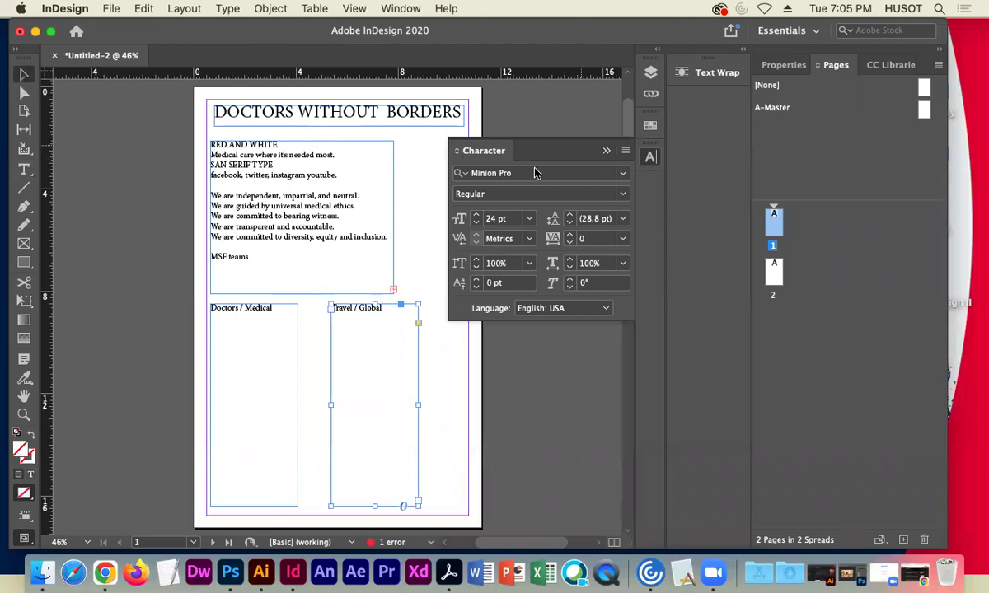
click(607, 151)
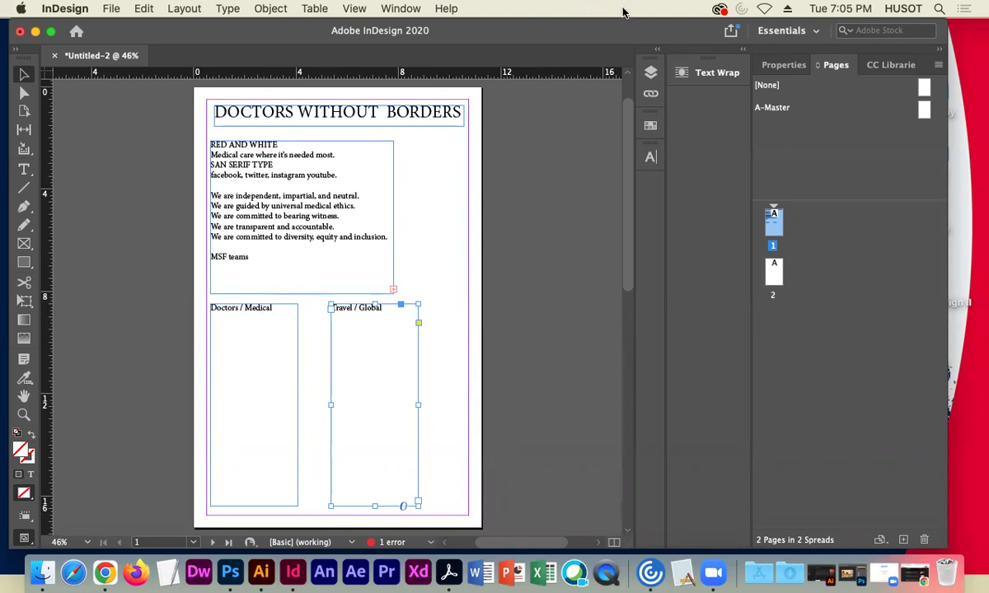
click(702, 73)
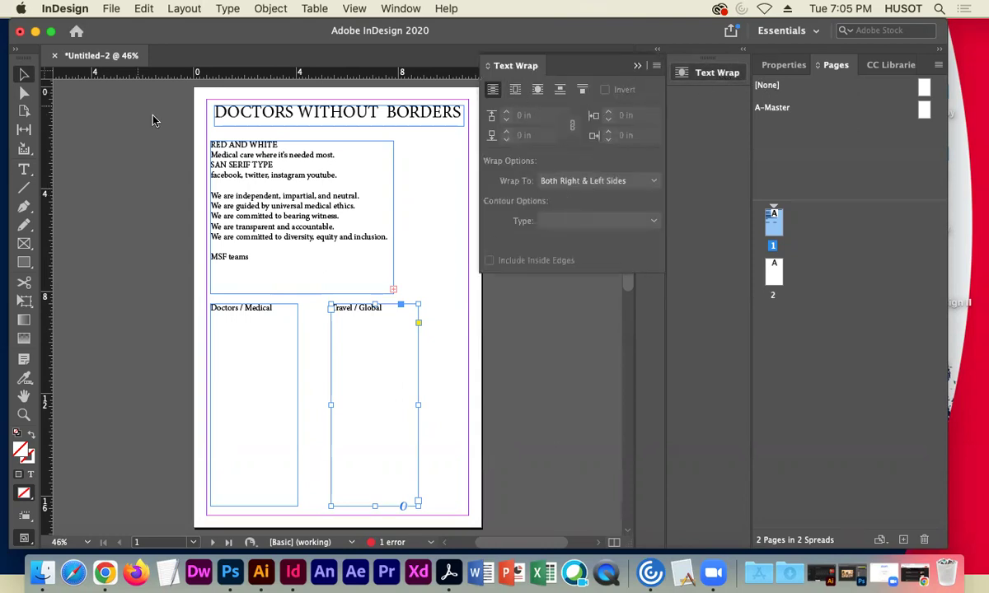
drag(122, 34, 128, 48)
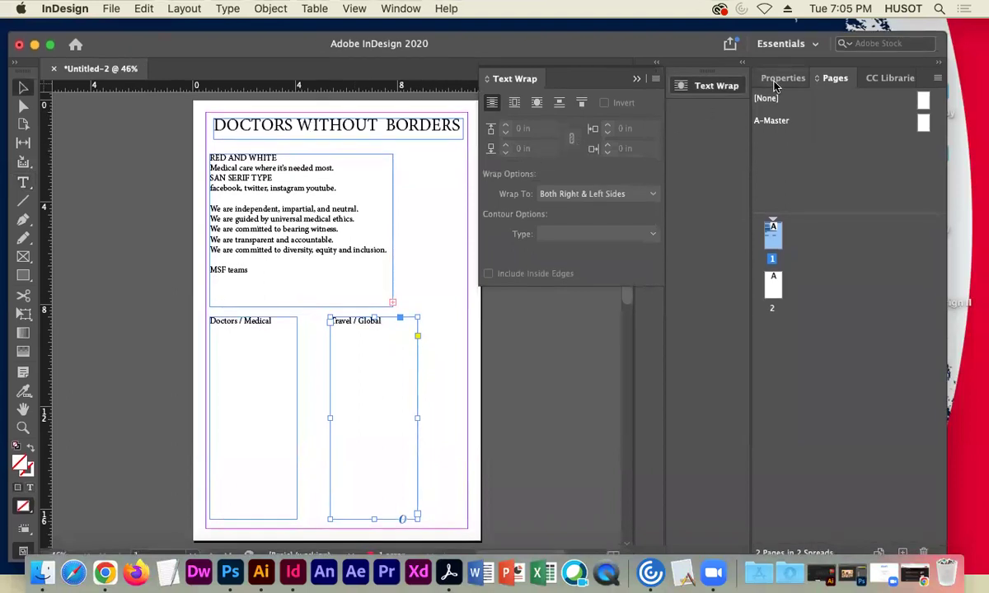
click(653, 80)
key(Escape)
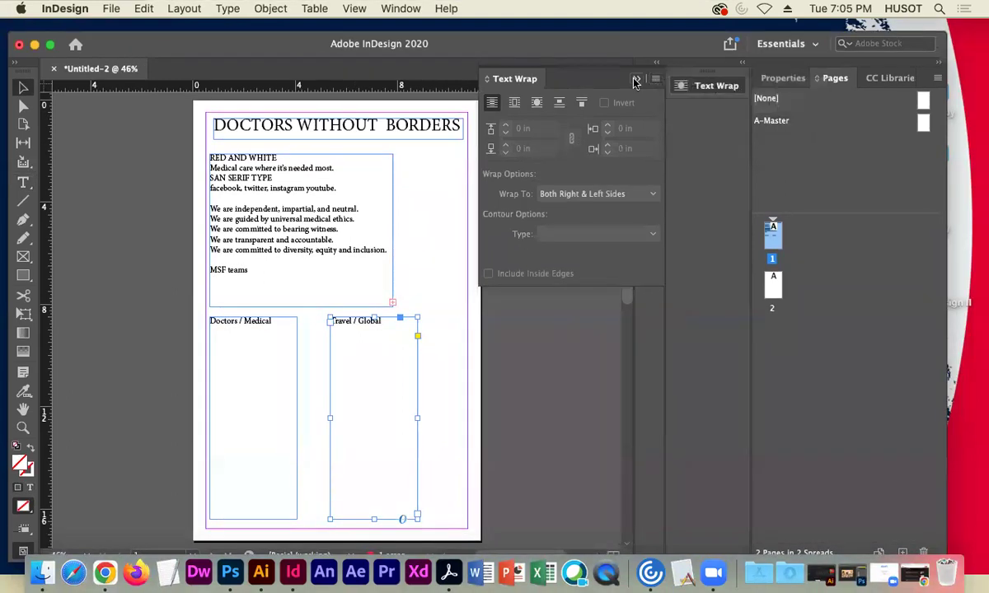
key(super+alt+w)
click(648, 170)
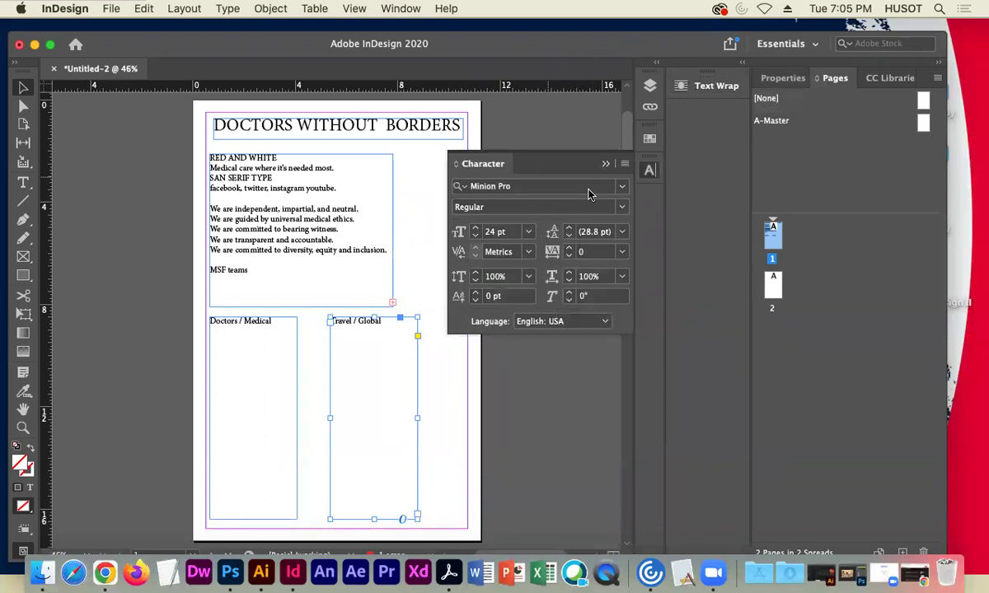
click(606, 165)
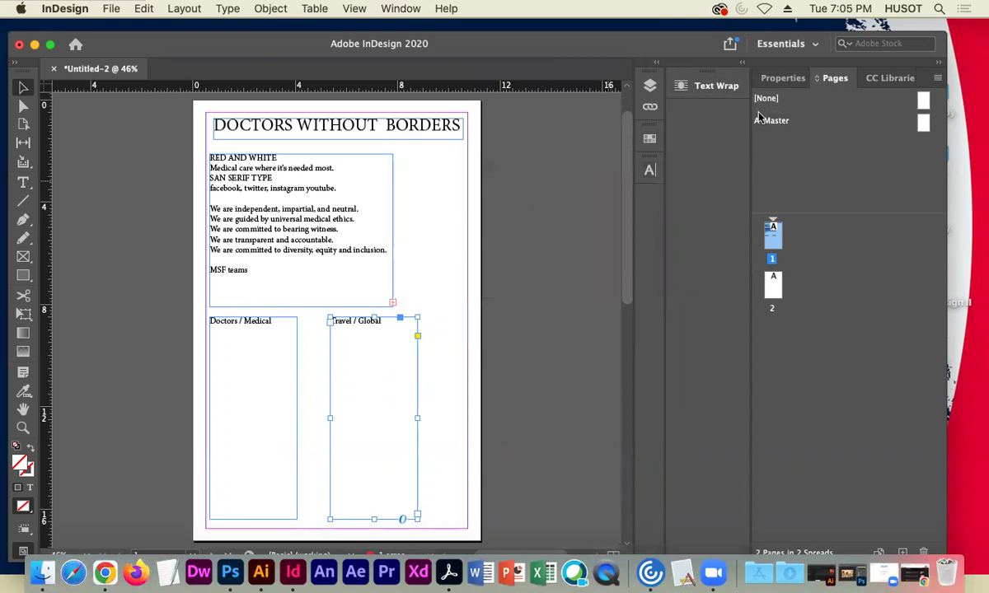
Center the heading text in the "Travel / Global" frame
click(778, 79)
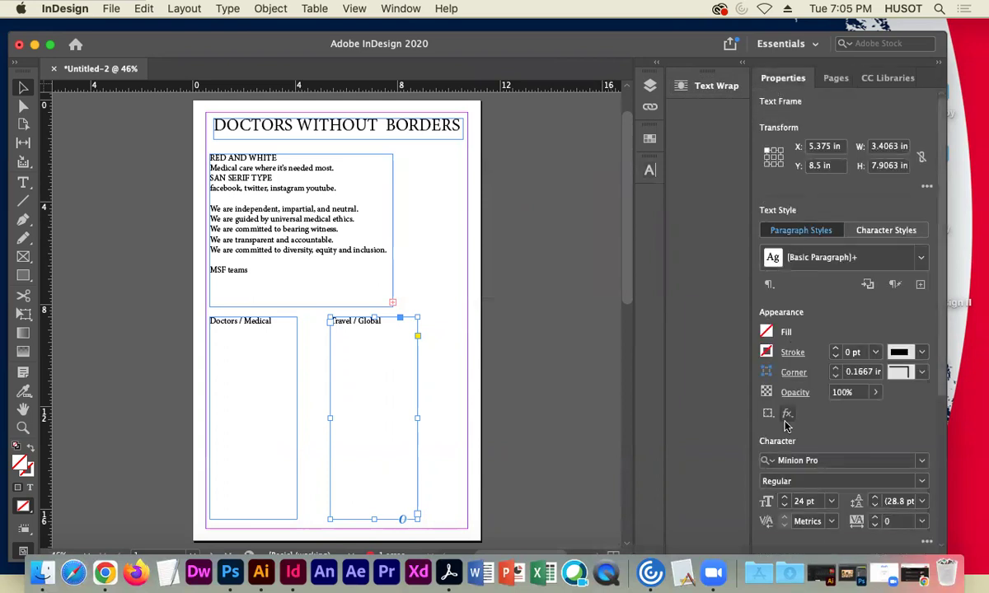
scroll(804, 429, down, 5)
click(787, 356)
Change the "Doctors / Medical" frame's font to Athelas and center its heading text
click(273, 327)
scroll(784, 382, up, 5)
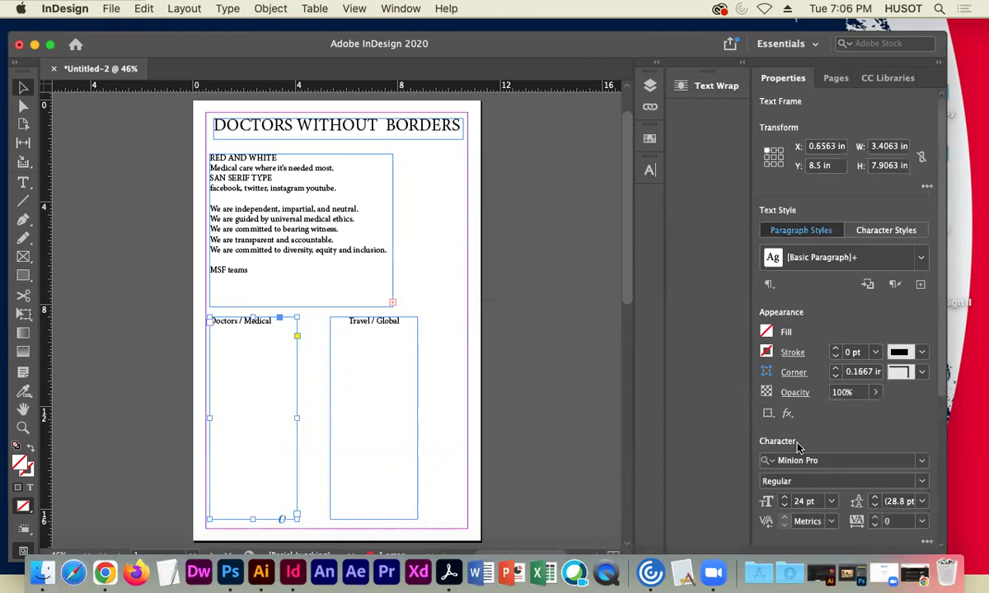
scroll(801, 449, down, 3)
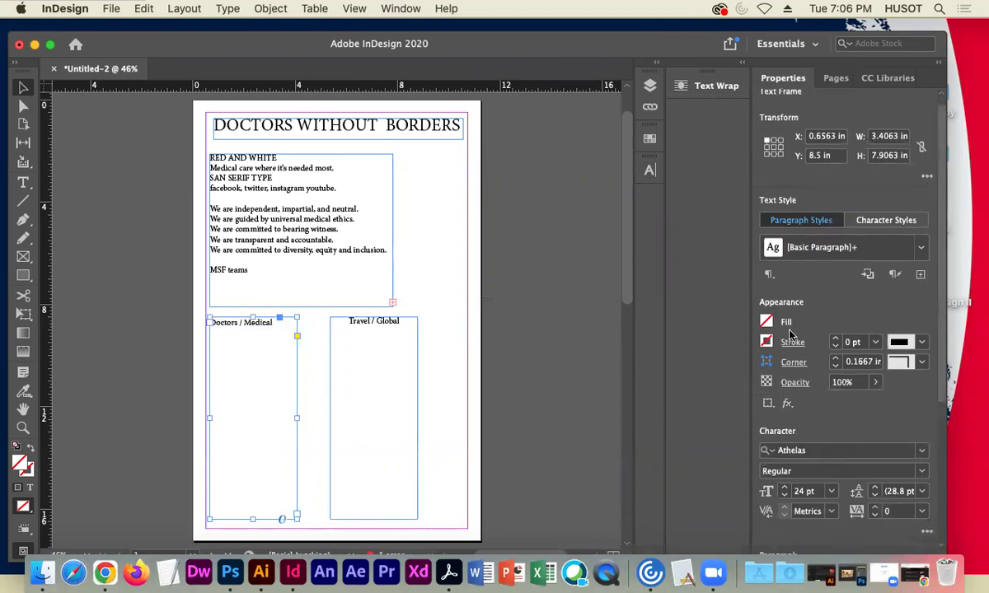
scroll(838, 317, down, 5)
click(787, 357)
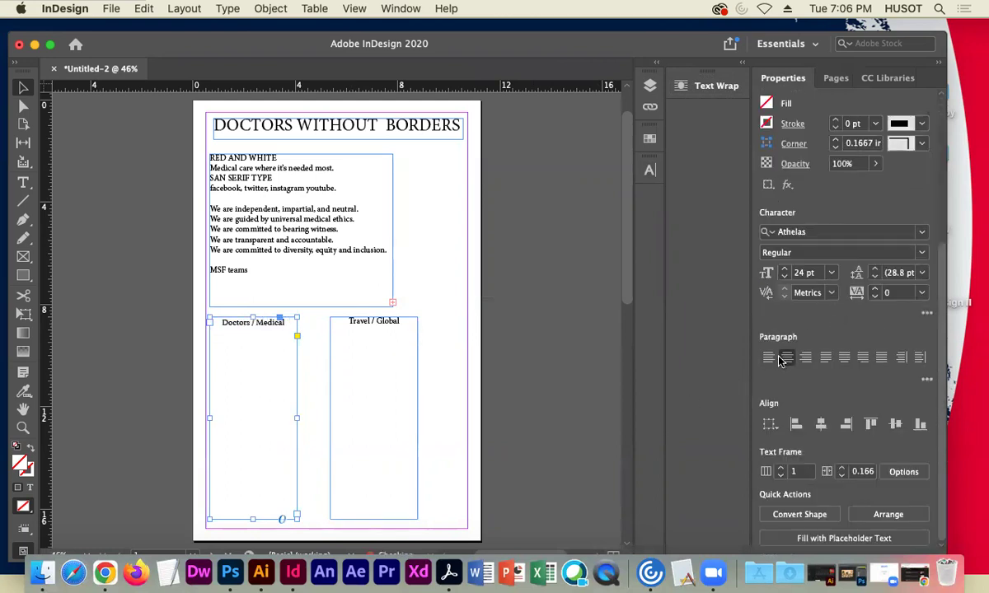
Start the word list one blank line below the "Doctors / Medical" heading with Steth, needles, drugs and heal, each on its own line
click(268, 320)
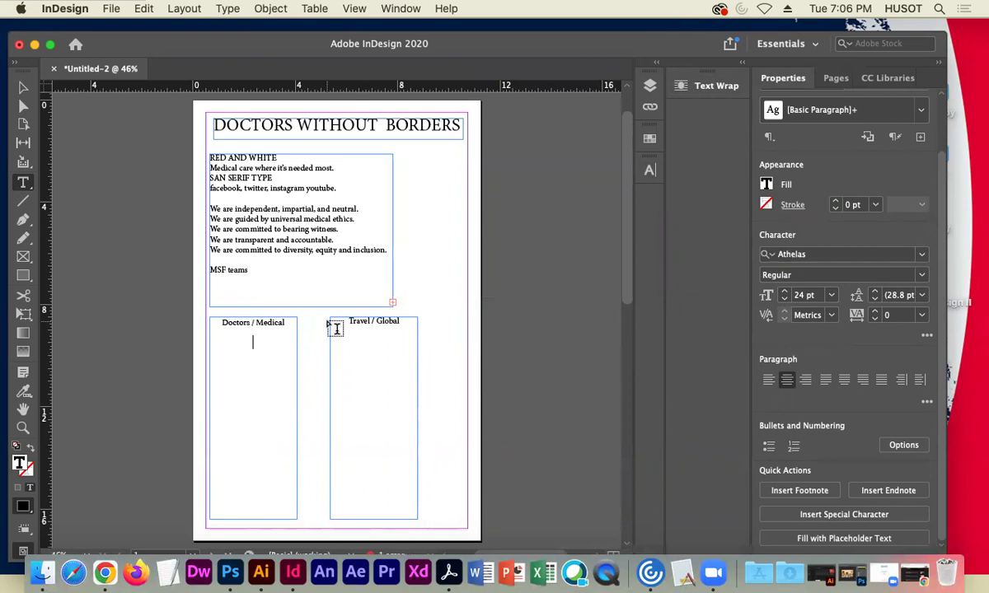
key(Return)
text(Stetch)
key(BackSpace)
key(BackSpace)
text(h)
key(Return)
text(needles)
key(Return)
text(drugs)
key(Return)
text(heal)
key(Return)
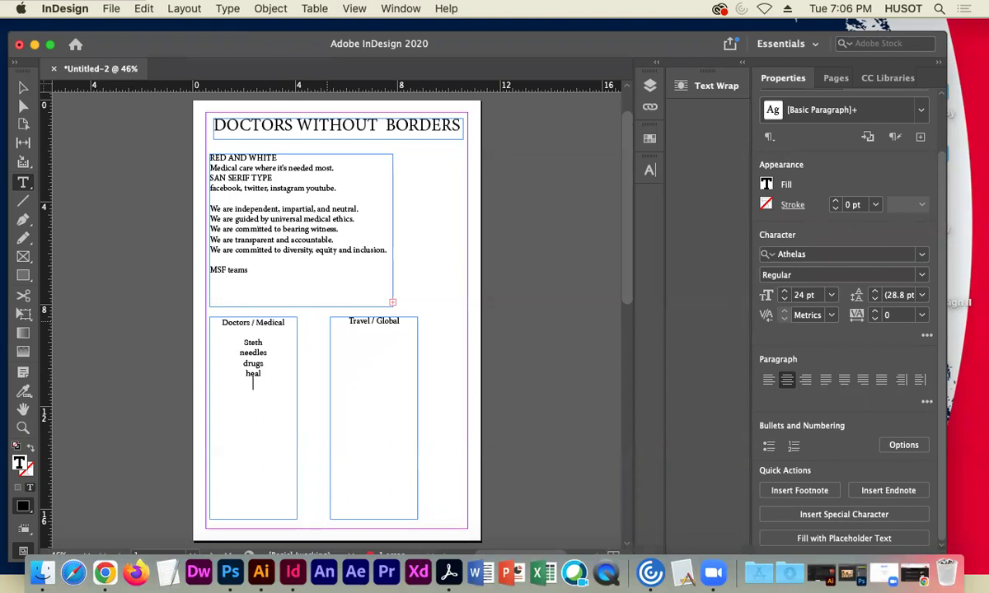
Continue the Doctors / Medical list with briefcase, white clothing, germs, health and mask on separate lines
text(briefcase)
key(Return)
text(white clothing)
key(Return)
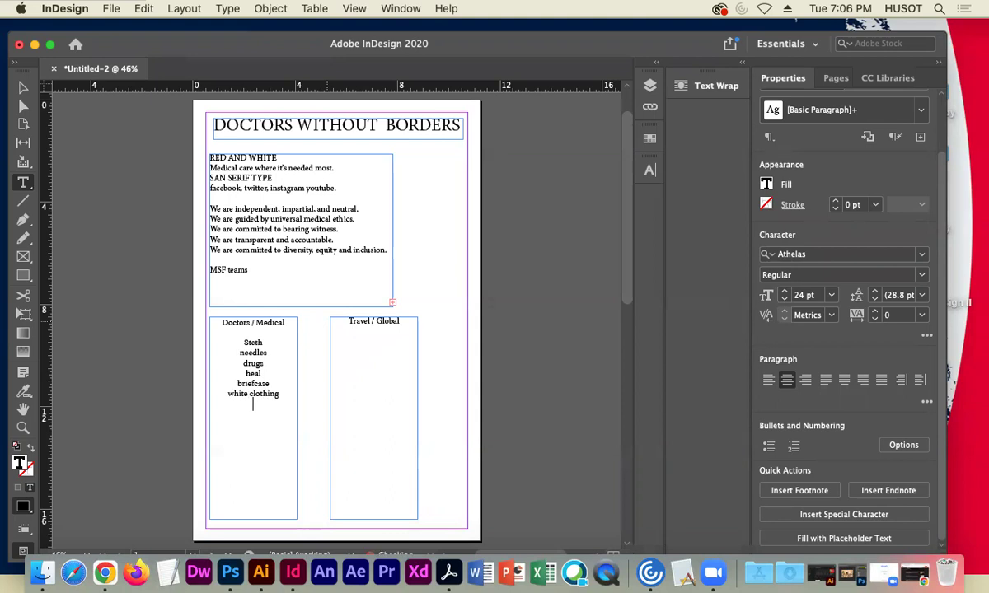
text(germs)
key(Return)
text(health)
key(Return)
text(mask)
key(Return)
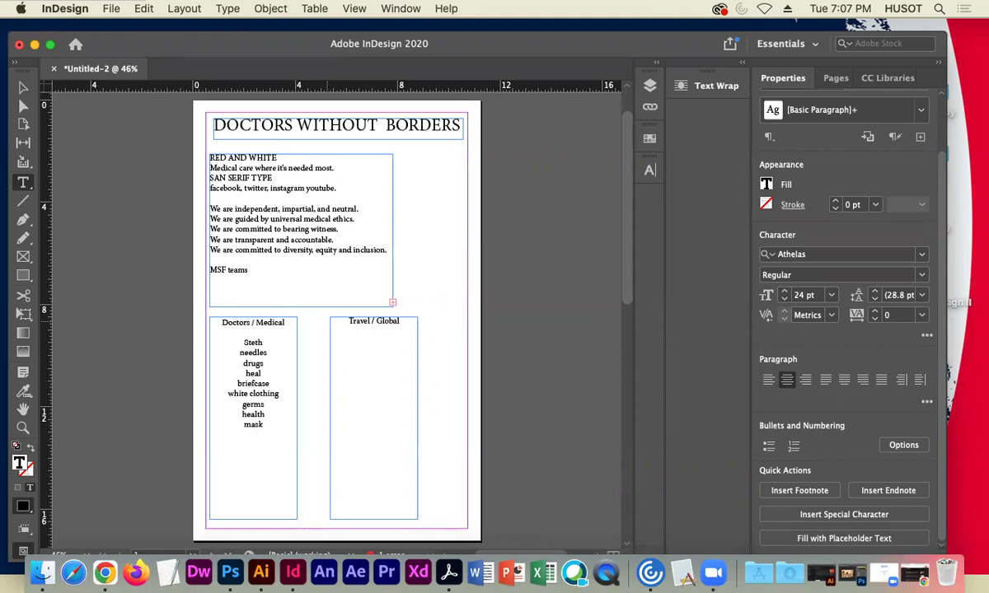
Add surgery, bed and bones on separate lines to the Doctors / Medical list
text(surgerty)
key(BackSpace)
key(BackSpace)
text(y)
key(Return)
text(bed)
key(Return)
text(bruise)
key(BackSpace)
key(BackSpace)
key(BackSpace)
key(BackSpace)
key(BackSpace)
text(v)
key(BackSpace)
text(ones)
key(BackSpace)
key(BackSpace)
key(BackSpace)
key(BackSpace)
text(ones)
key(Return)
Complete the Doctors / Medical list with blood, sterile, hospital and booster on separate lines
text(blood)
key(Return)
text(sterile)
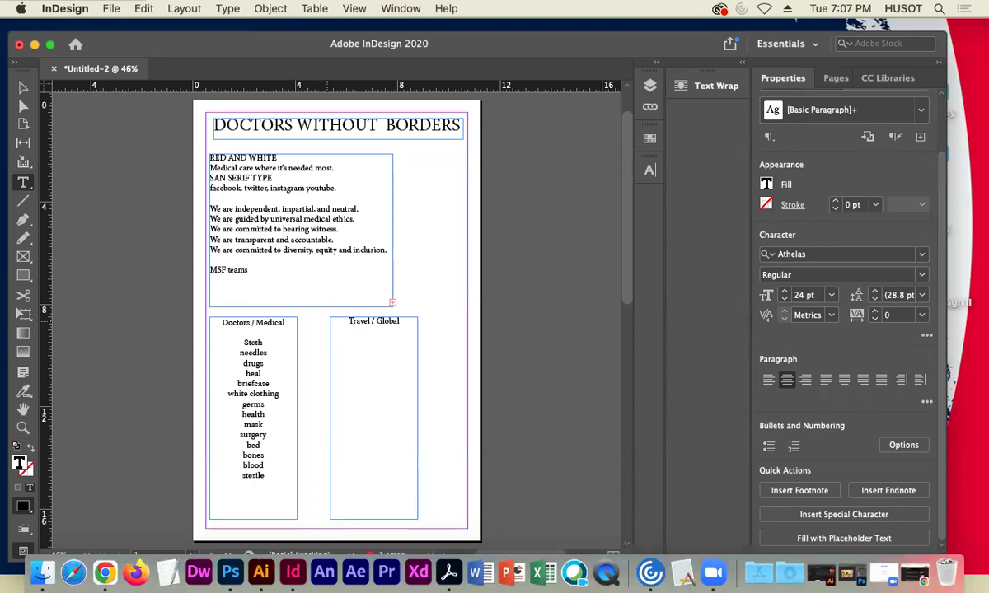
key(Return)
text(hos)
text(pit)
text(al)
text(booster)
key(Return)
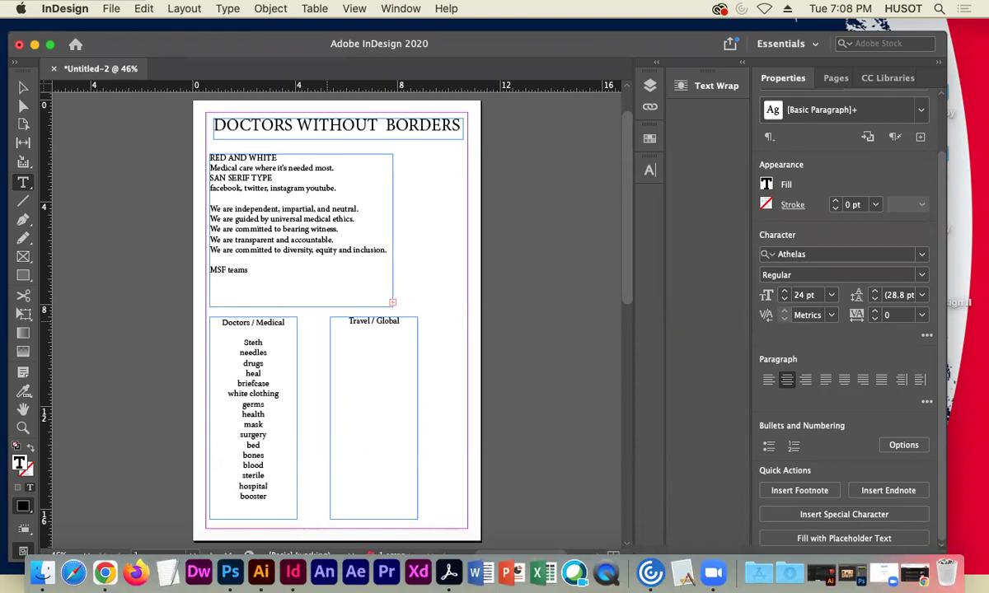
Start the word list one blank line below the "Travel / Global" heading with world, passport and briefcase, each on its own line
click(400, 321)
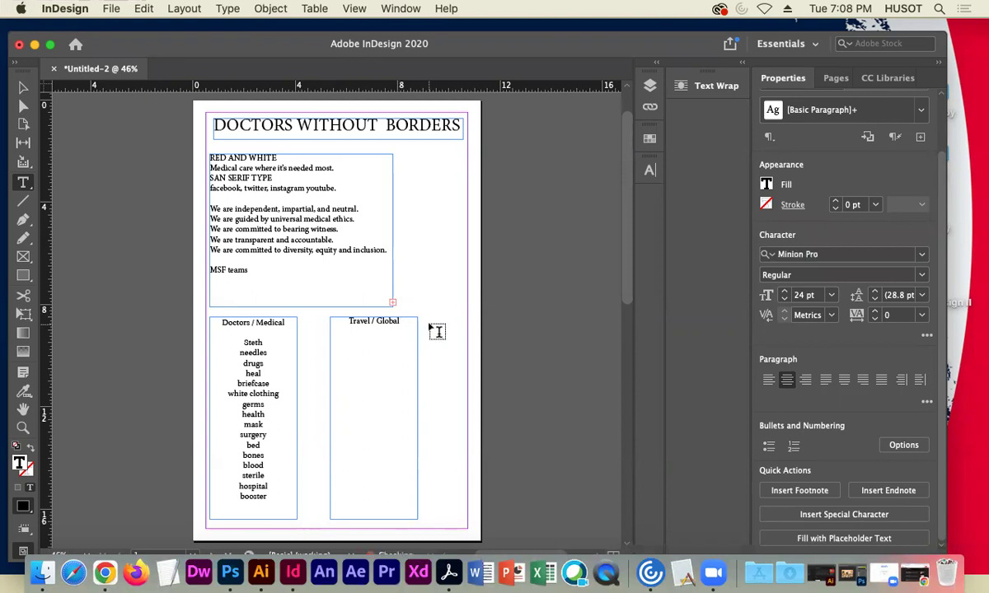
key(Return)
key(Return)
text(world)
key(Return)
text(passport)
key(Return)
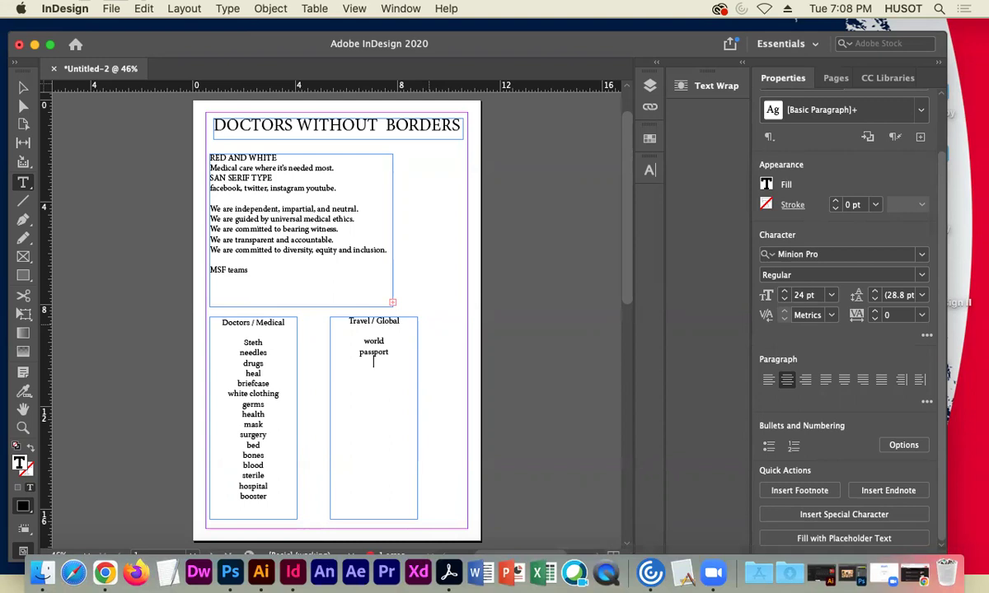
text(briefcase)
key(Return)
Continue the Travel / Global list with ethnicity, equator and planes on separate lines
text(ethin)
key(BackSpace)
key(BackSpace)
text(nicity)
key(Return)
text(eu)
text(uator)
key(Return)
text(b)
key(BackSpace)
text(planes)
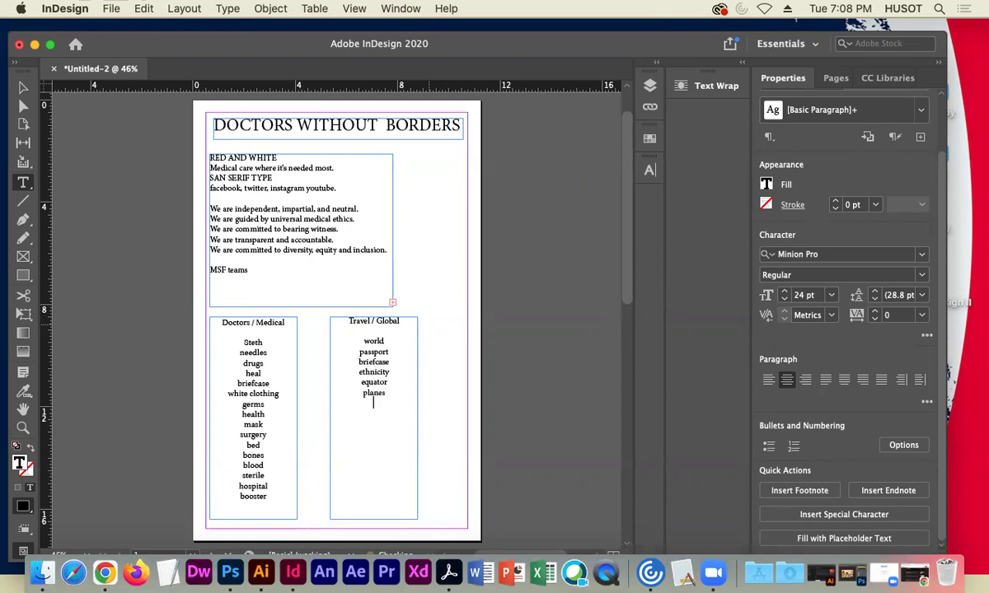
Add bus, cars, stamps, security and roadway on separate lines to the Travel / Global list
key(Return)
text(bus)
key(Return)
text(cars)
key(Return)
text(stamps)
key(Return)
text(security)
key(Return)
text(roadw)
text(ay )
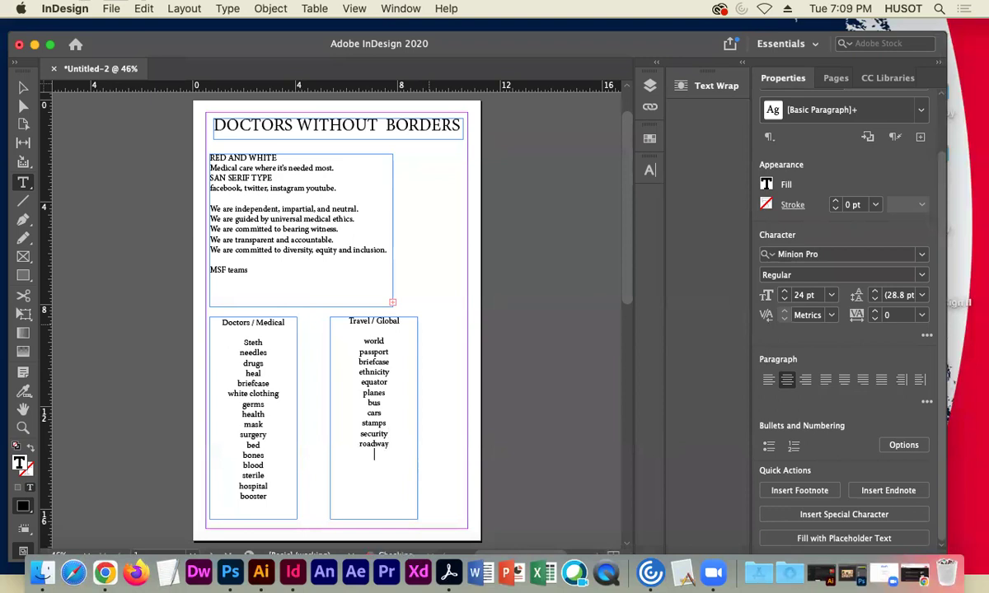
Add cities, rural, suburbs, weather and rivers on separate lines to the Travel / Global list
text(cities)
key(Return)
text(rurla)
key(BackSpace)
key(BackSpace)
text(al)
key(Return)
text(suburbs)
key(Return)
text(hter)
text(rivers)
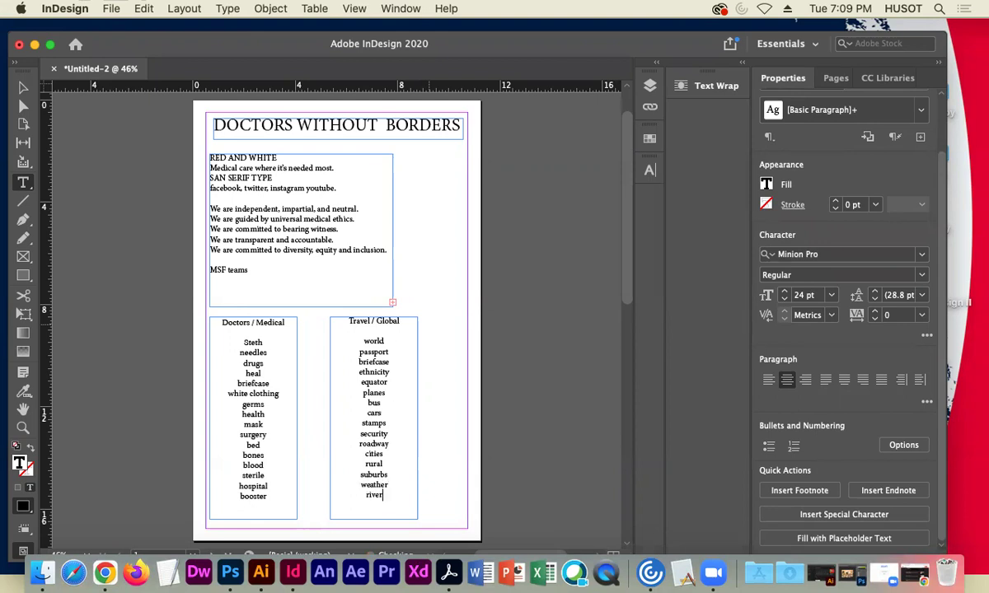
Finish the Travel / Global list with mountains, leave text editing and deselect the frame
key(Return)
text(moutn)
key(BackSpace)
key(BackSpace)
text(ntains)
click(24, 88)
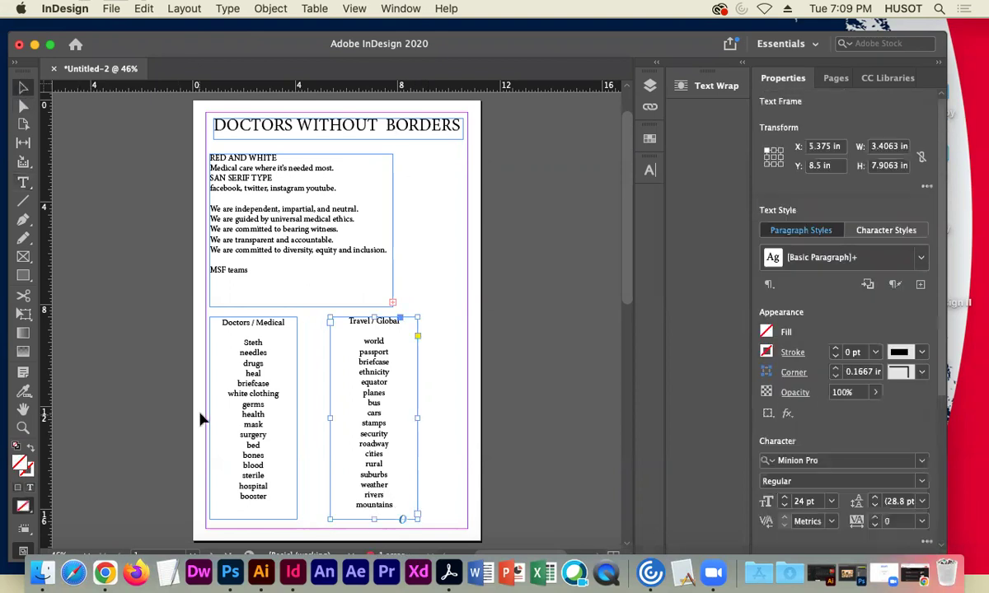
click(165, 325)
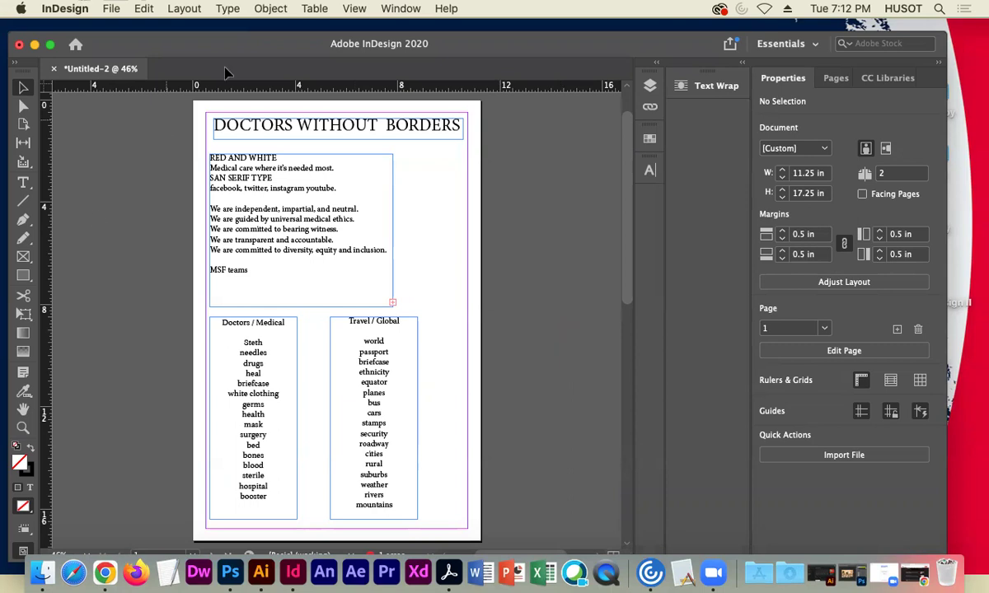
Draw straight lines between the two lists connecting "Steth" to "roadway", "briefcase" to "passport", "Steth" to "passport" and "mask" to "stamps"
click(23, 198)
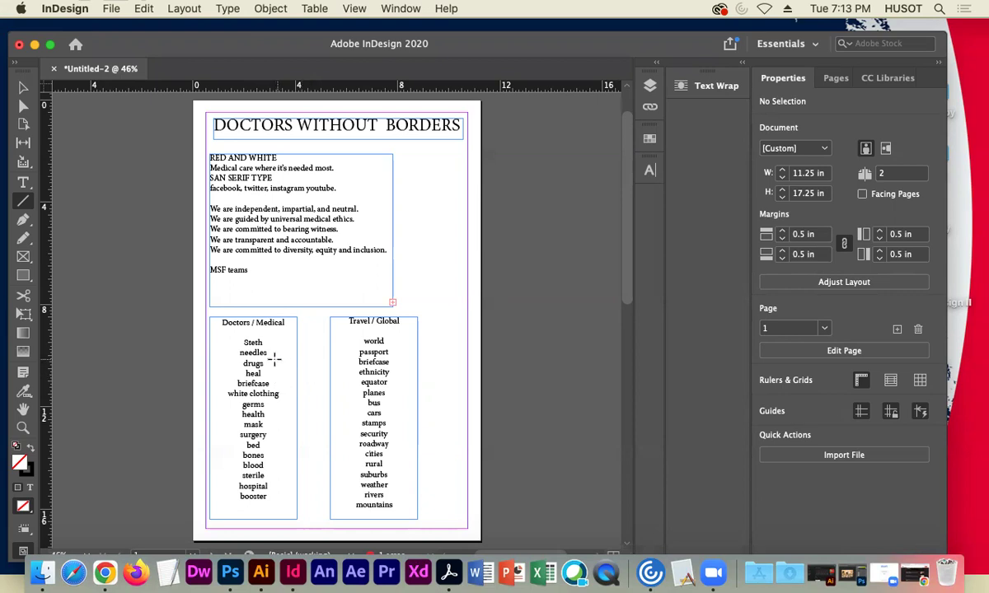
drag(264, 342, 354, 443)
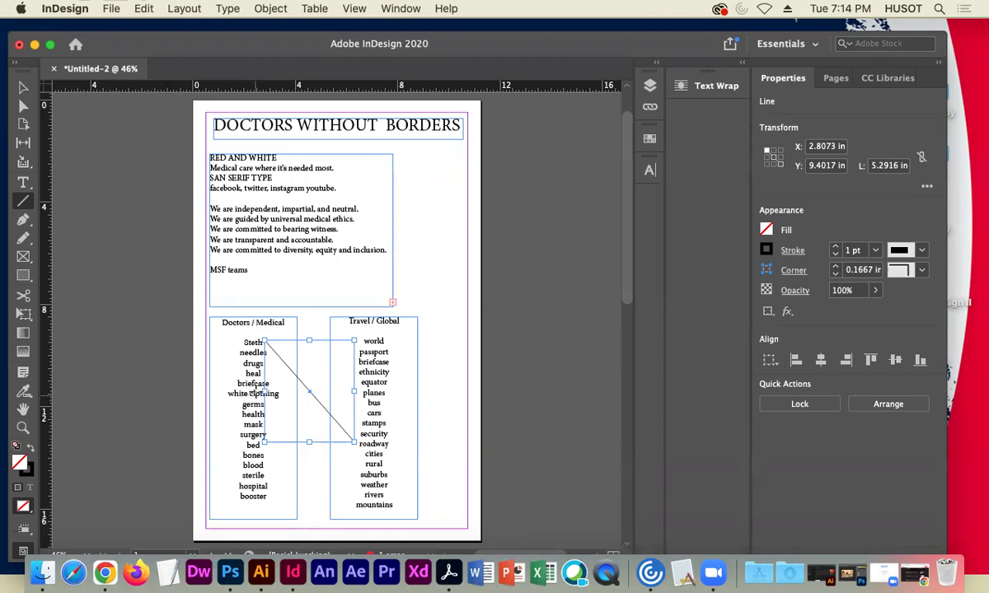
drag(275, 382, 354, 352)
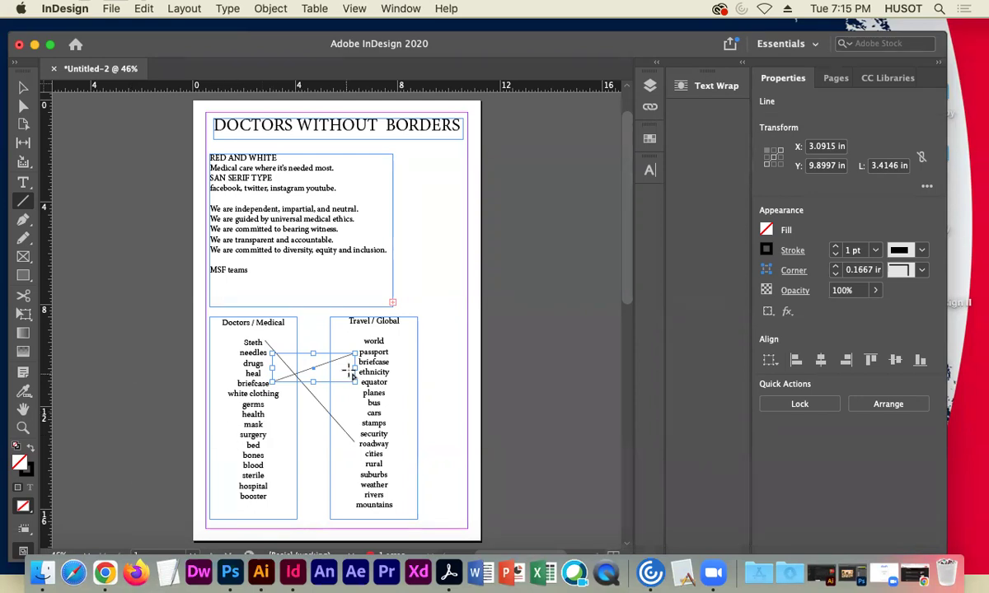
drag(253, 342, 356, 351)
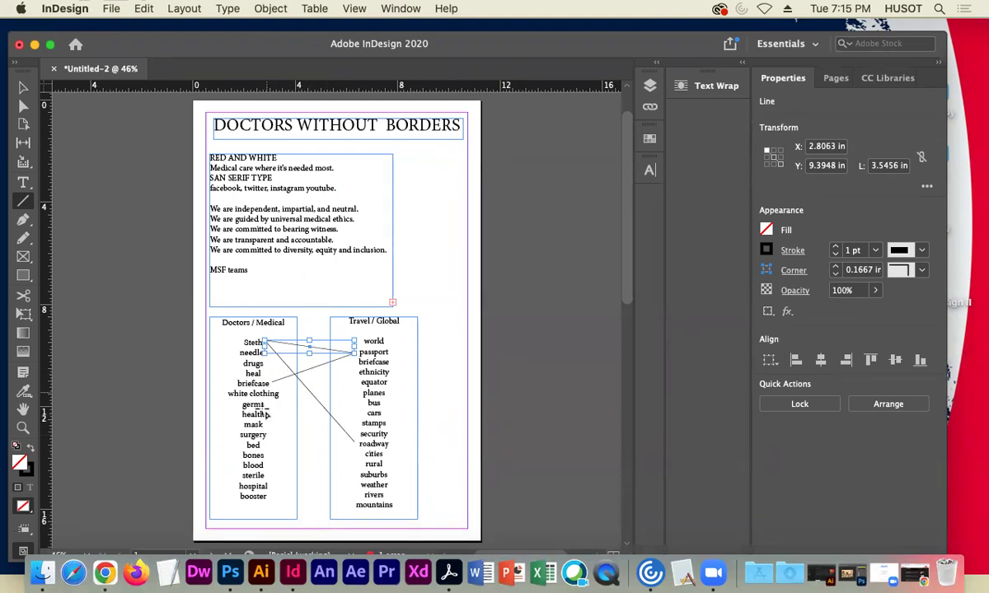
mouse_move(279, 417)
mouse_down()
mouse_move(334, 384)
mouse_move(345, 386)
mouse_move(356, 423)
mouse_up()
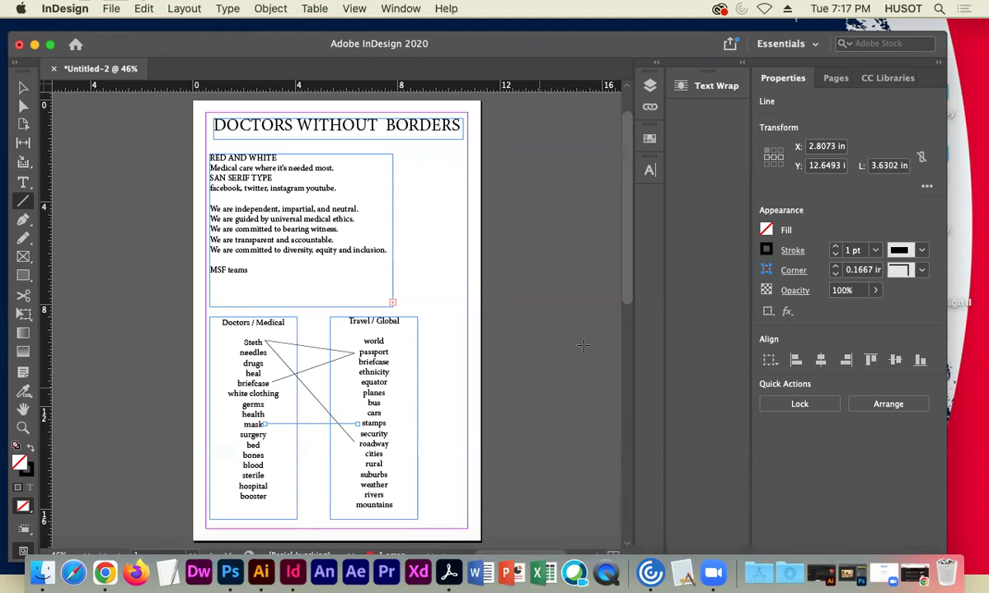
Fit the window above the Dock and draw lines connecting "health" to "world", "germs" to "rural" and "white clothing" to "cars"
drag(217, 48, 219, 41)
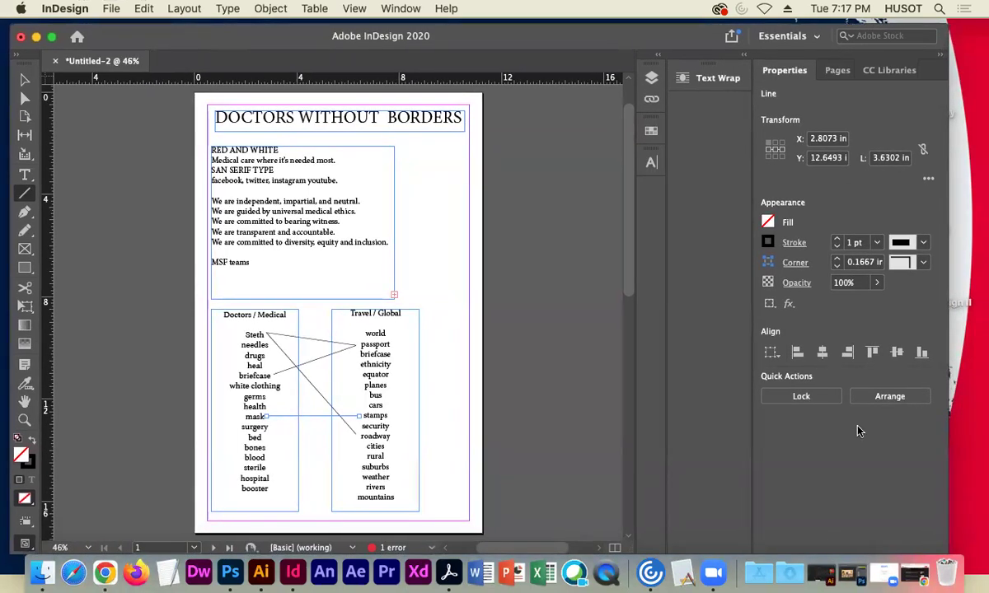
drag(948, 553, 944, 525)
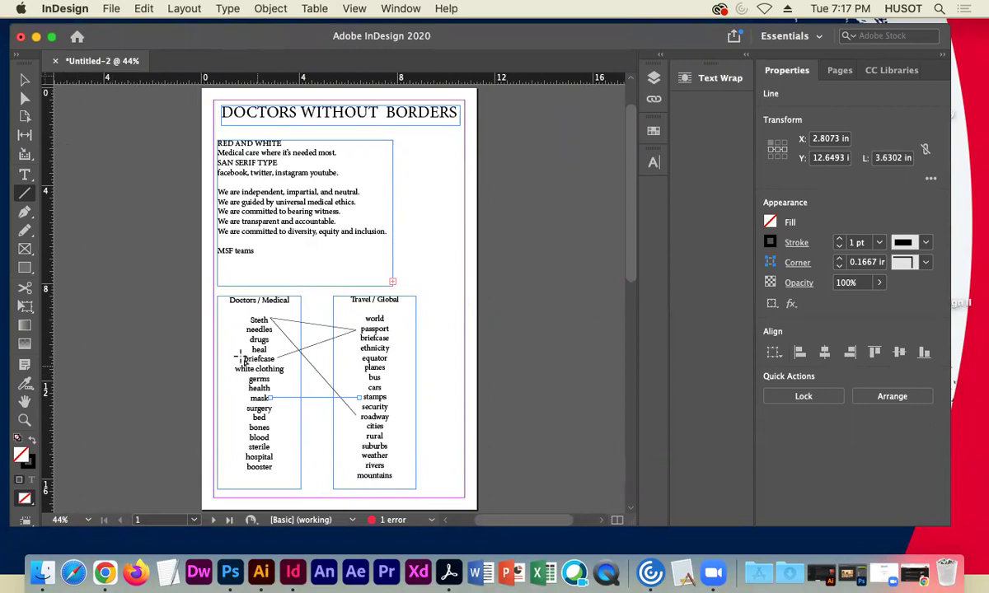
drag(278, 389, 361, 322)
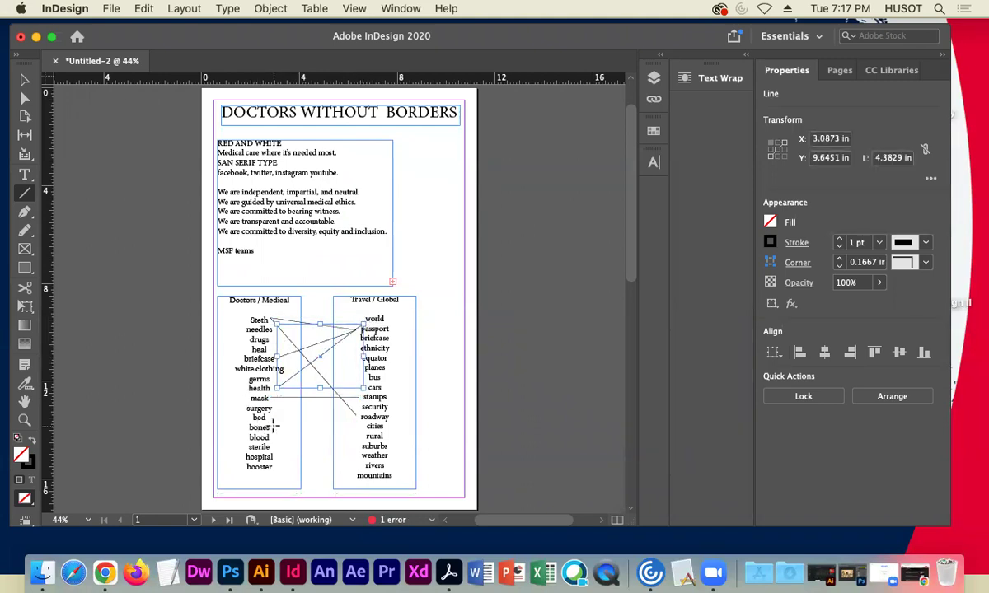
mouse_move(270, 387)
mouse_down()
mouse_move(342, 424)
mouse_move(365, 397)
mouse_move(356, 387)
mouse_move(362, 339)
mouse_move(356, 431)
mouse_up()
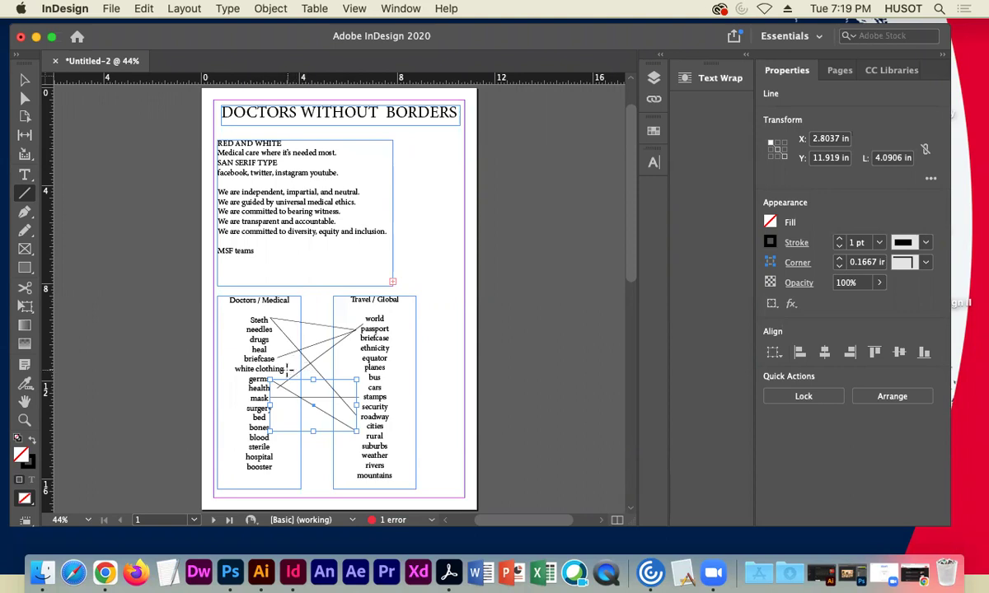
drag(288, 373, 367, 384)
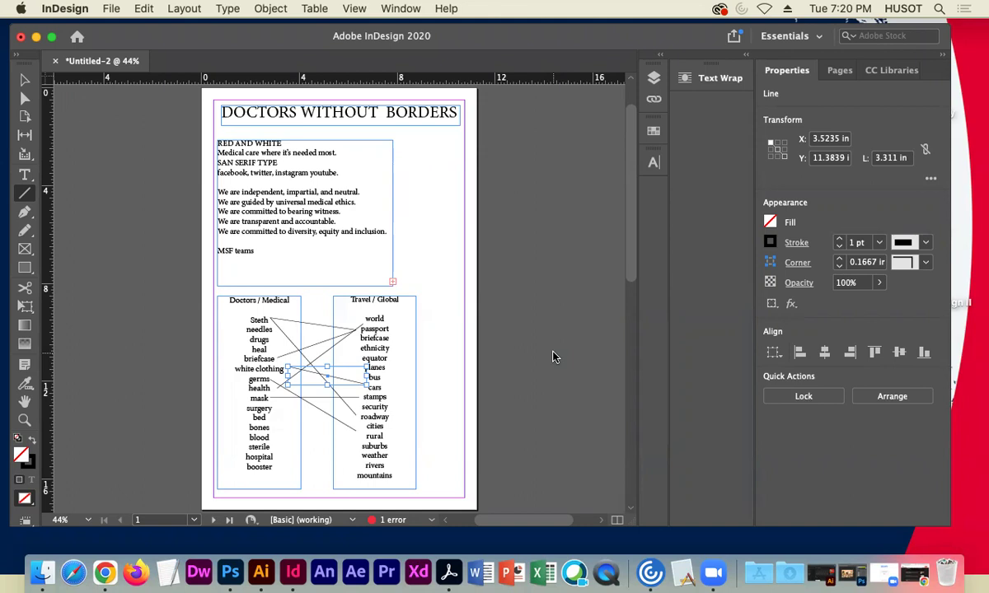
key(BackSpace)
Draw a straight line connecting "hospital" in the medical list to "briefcase" in the travel list
drag(278, 458, 345, 453)
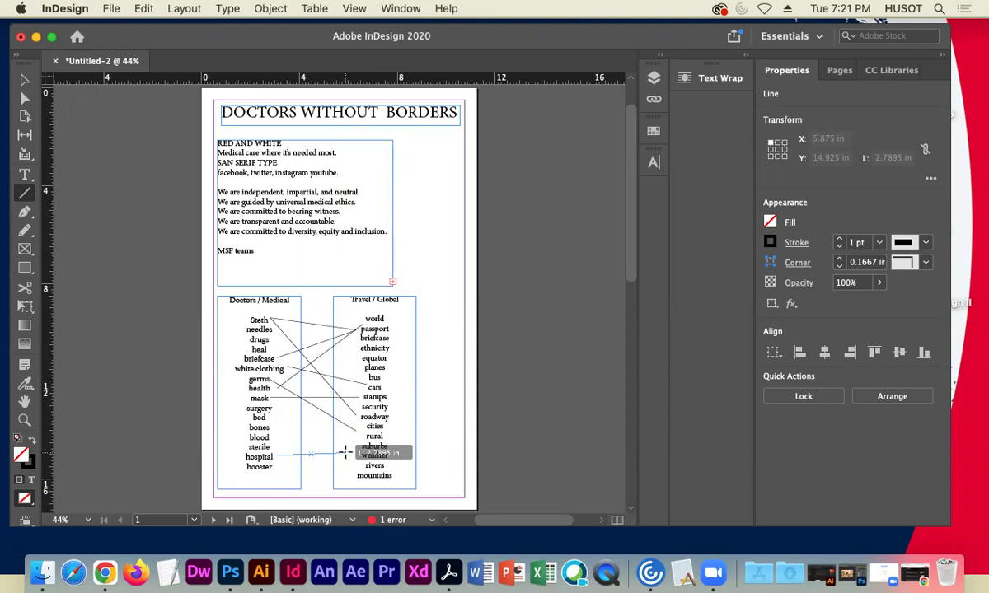
drag(345, 452, 344, 452)
drag(343, 452, 359, 338)
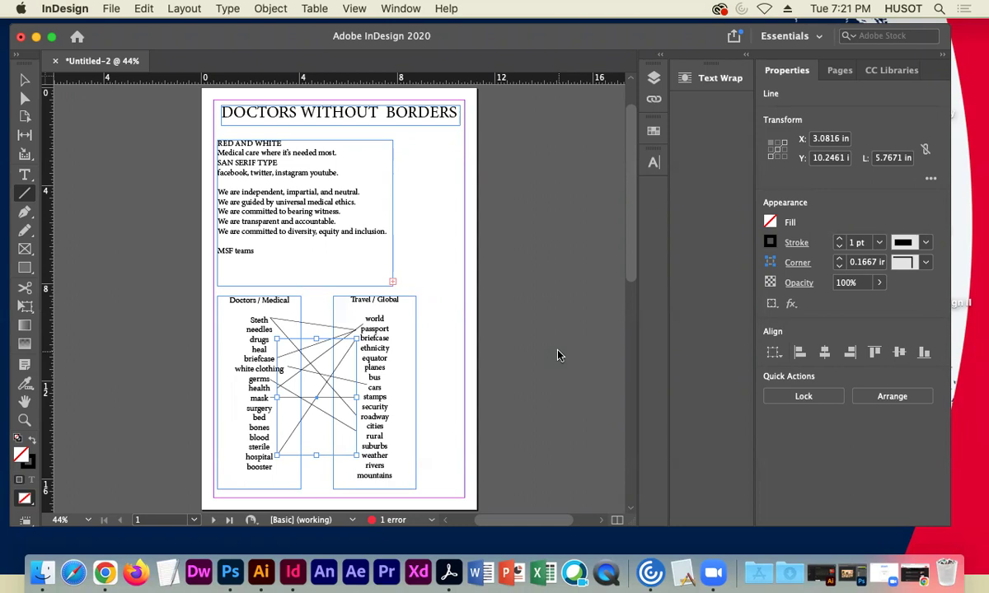
Switch to Chrome and examine the sample poster and design challenge on the 3.10 Out of Book Project assignment page
click(882, 574)
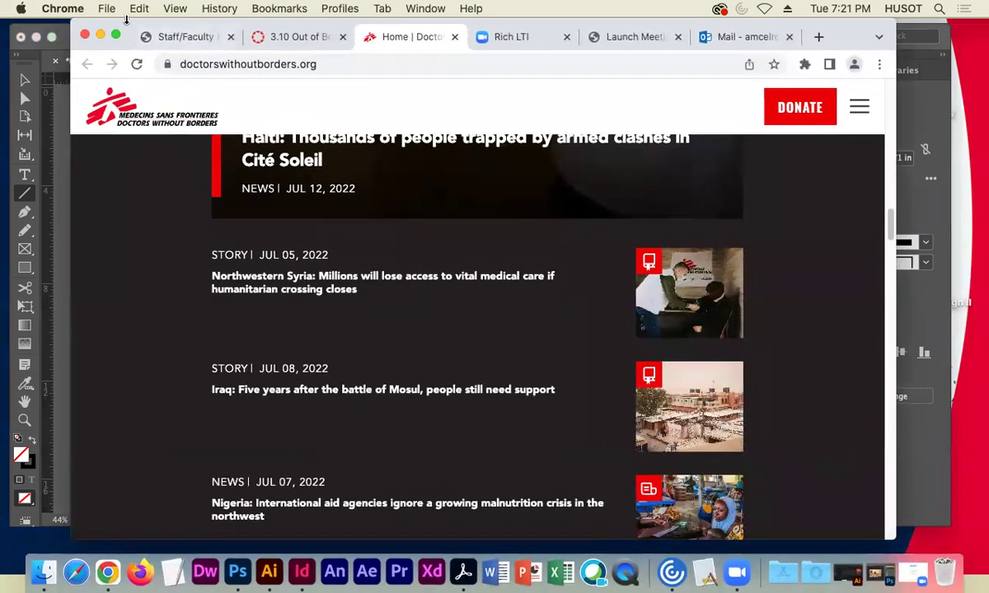
click(115, 34)
click(276, 143)
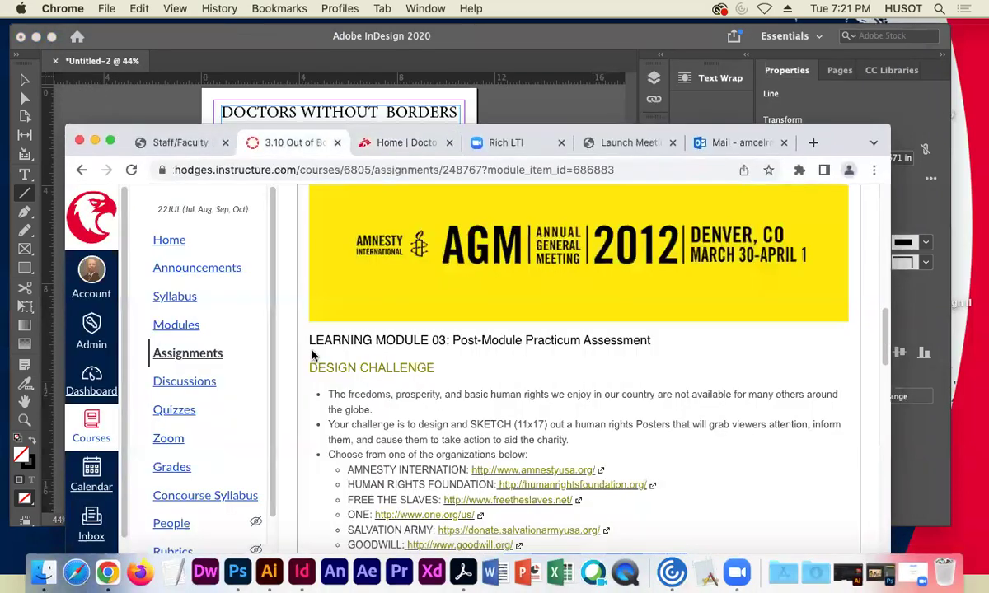
scroll(401, 387, up, 5)
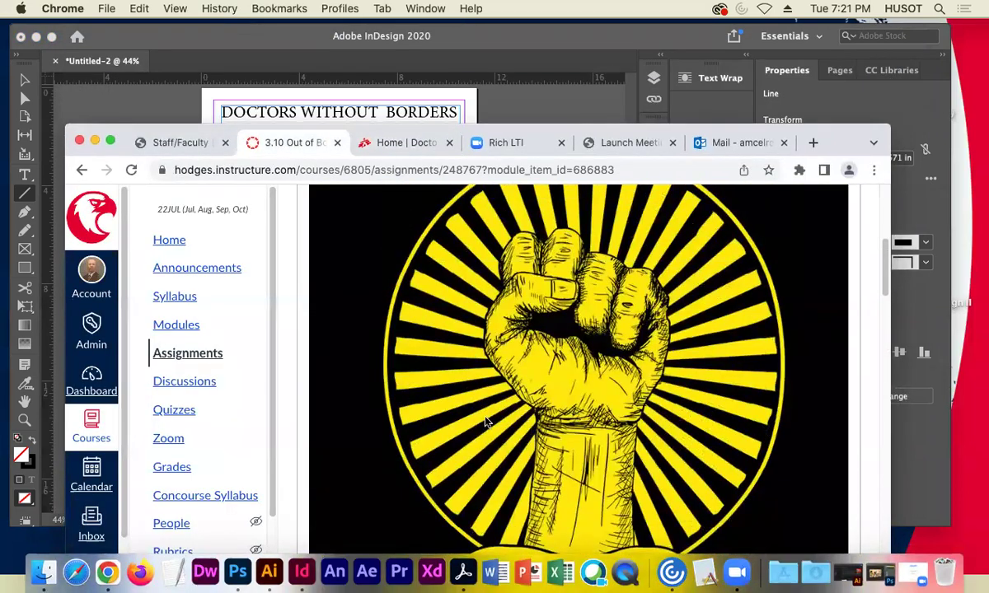
scroll(645, 362, up, 5)
scroll(651, 333, down, 2)
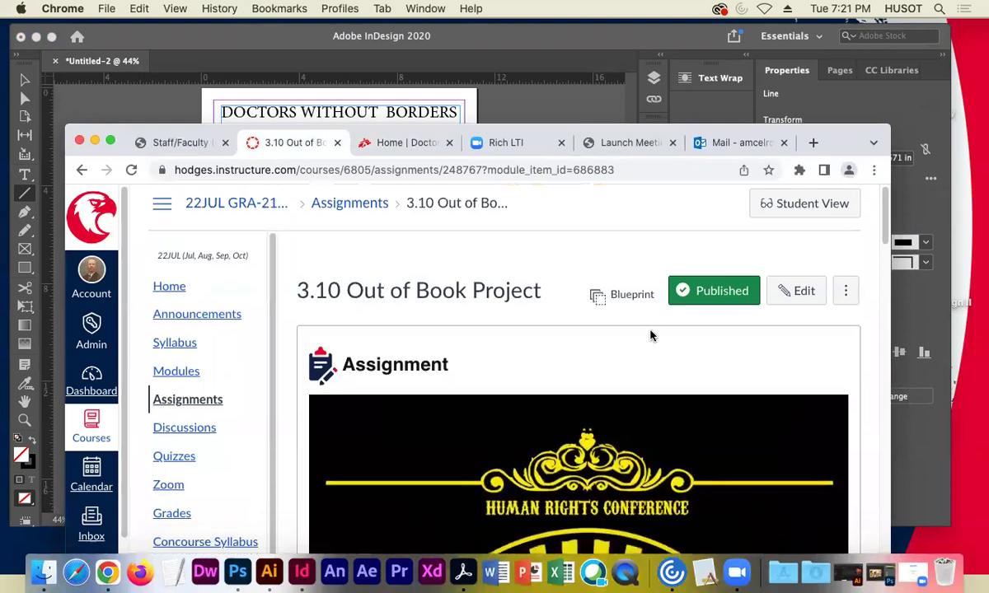
scroll(647, 346, down, 4)
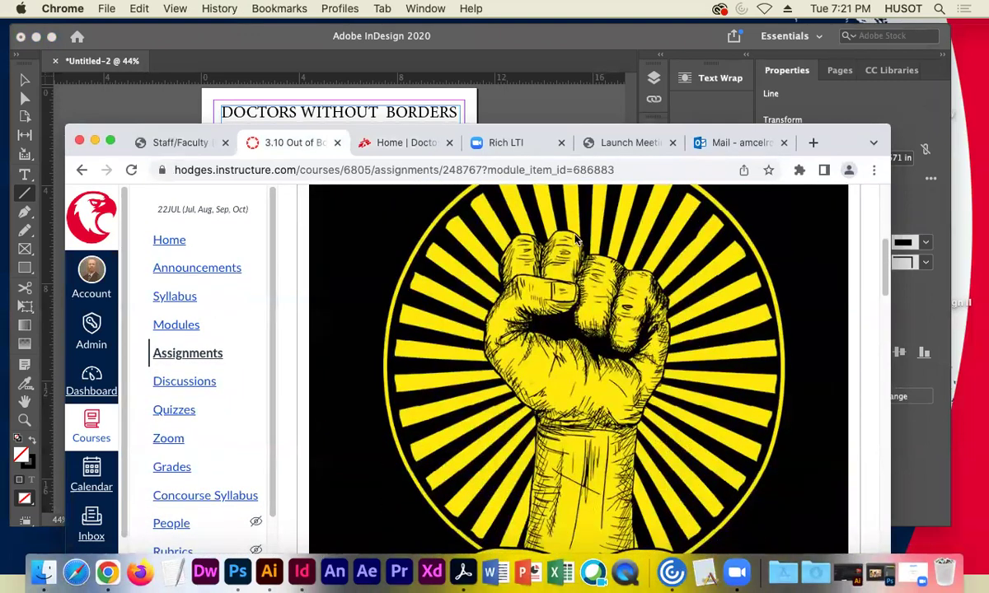
scroll(512, 326, down, 5)
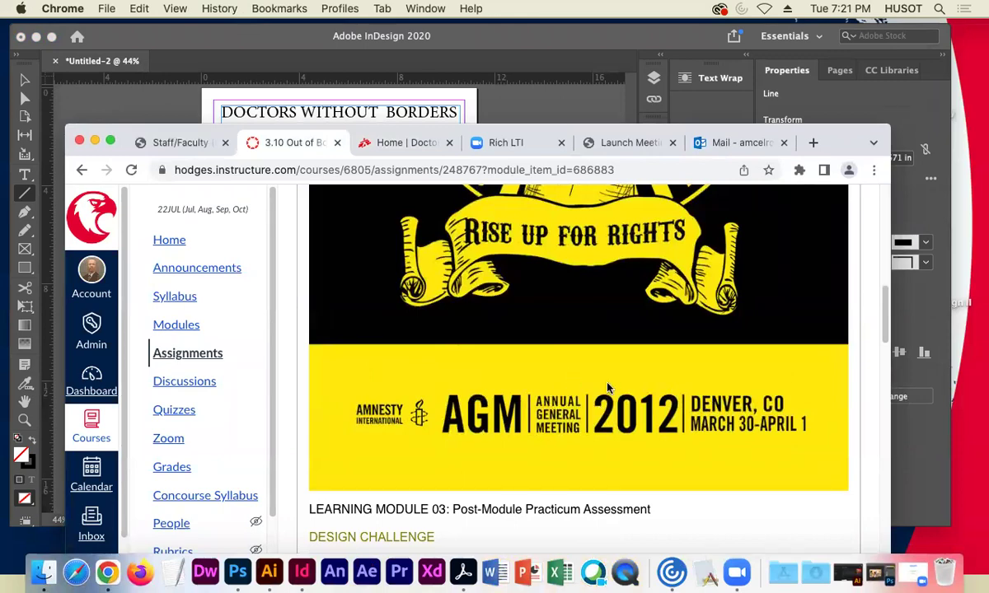
scroll(608, 387, down, 3)
scroll(529, 351, up, 7)
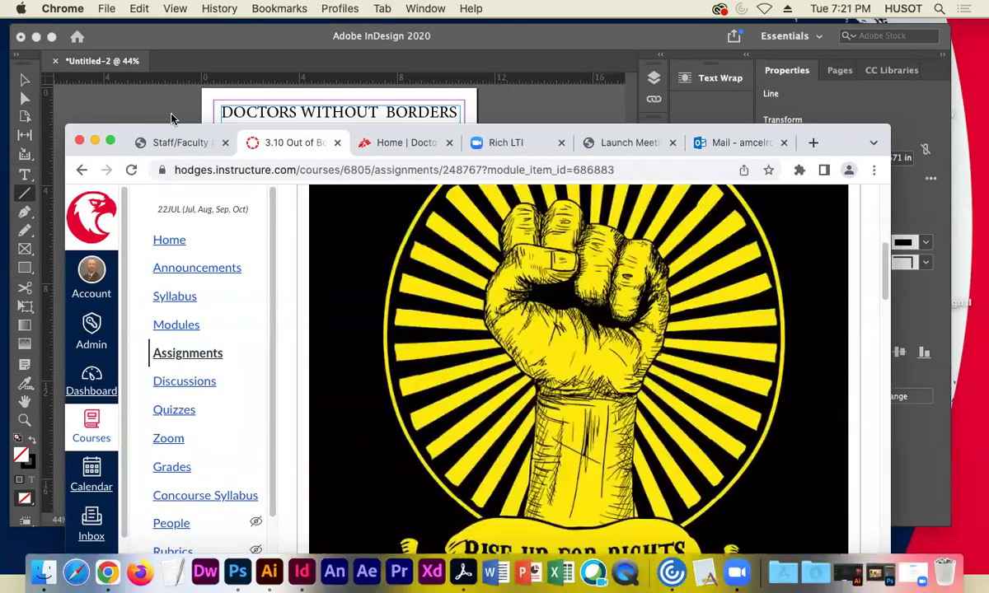
click(95, 142)
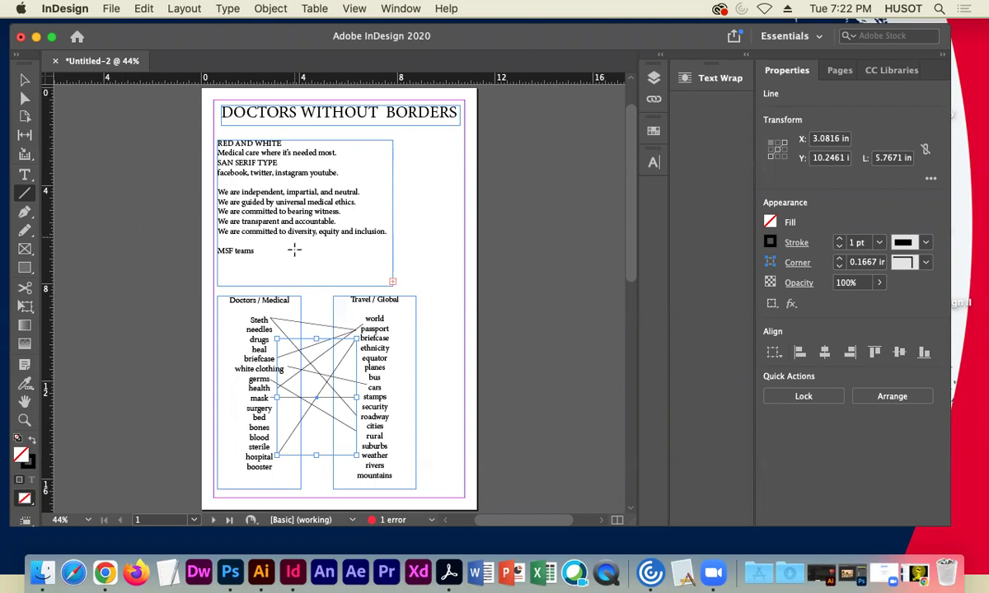
In InDesign, draw a straight line connecting "needles" to "world" between the two word lists
mouse_move(271, 329)
mouse_down()
mouse_move(309, 401)
mouse_move(333, 405)
mouse_move(356, 379)
mouse_move(354, 311)
mouse_move(358, 319)
mouse_up()
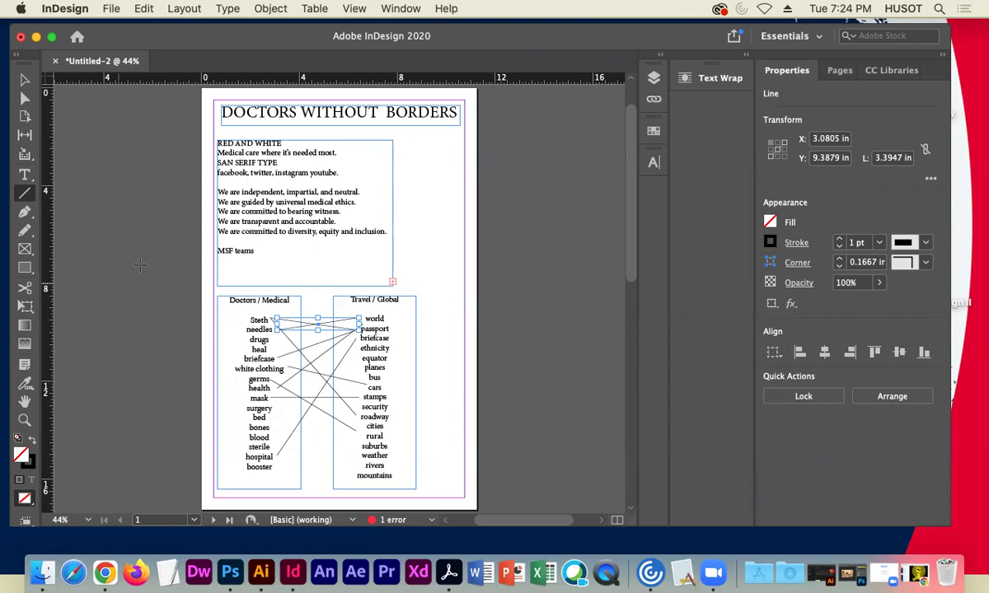
Draw a rectangle frame about 2.4 in wide and 3.98 in high in the upper-left corner of page 2
scroll(56, 311, down, 2)
scroll(71, 303, down, 1)
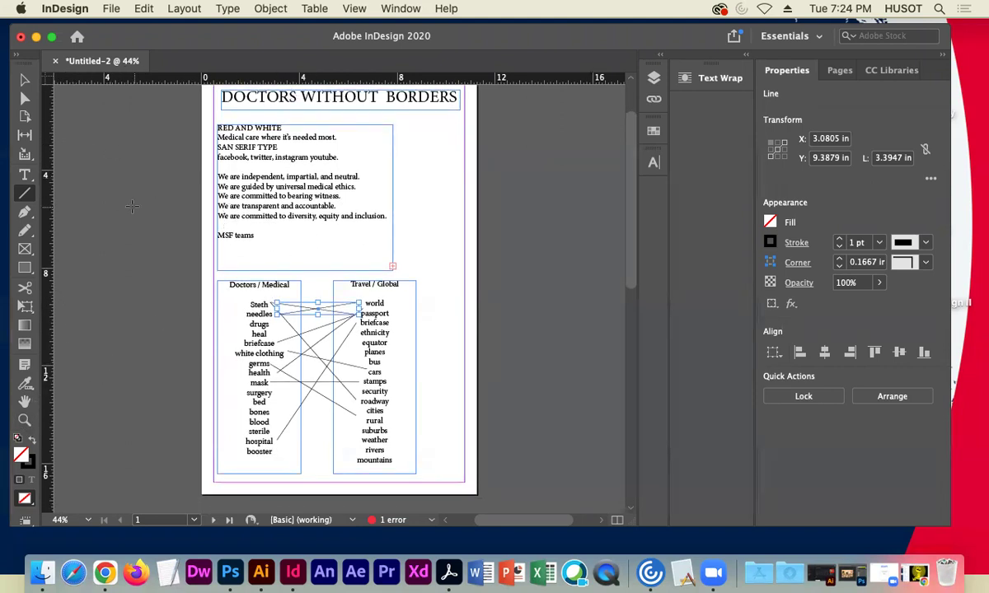
scroll(138, 214, down, 10)
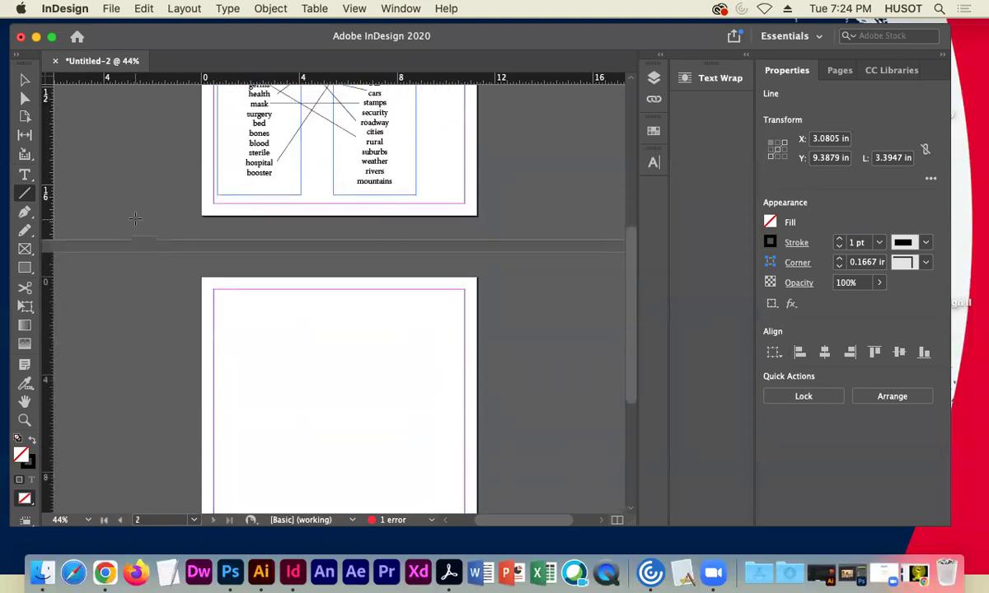
scroll(135, 215, down, 2)
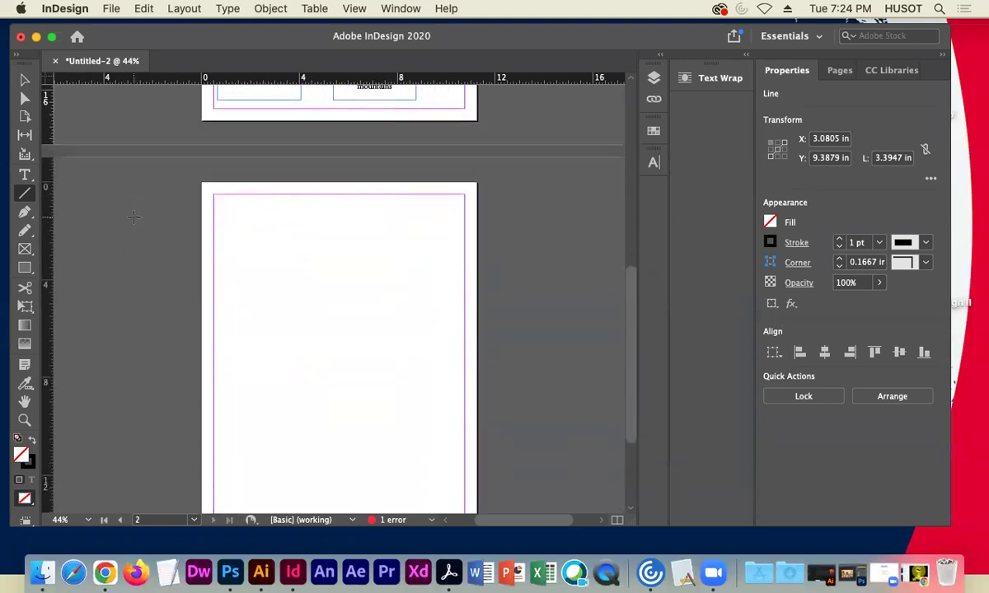
click(25, 249)
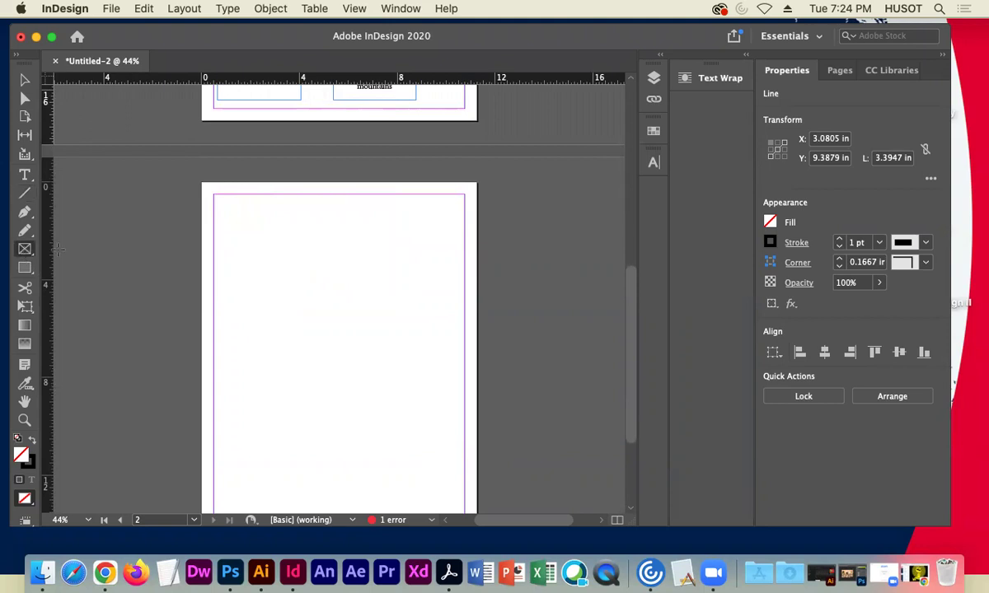
drag(221, 203, 280, 302)
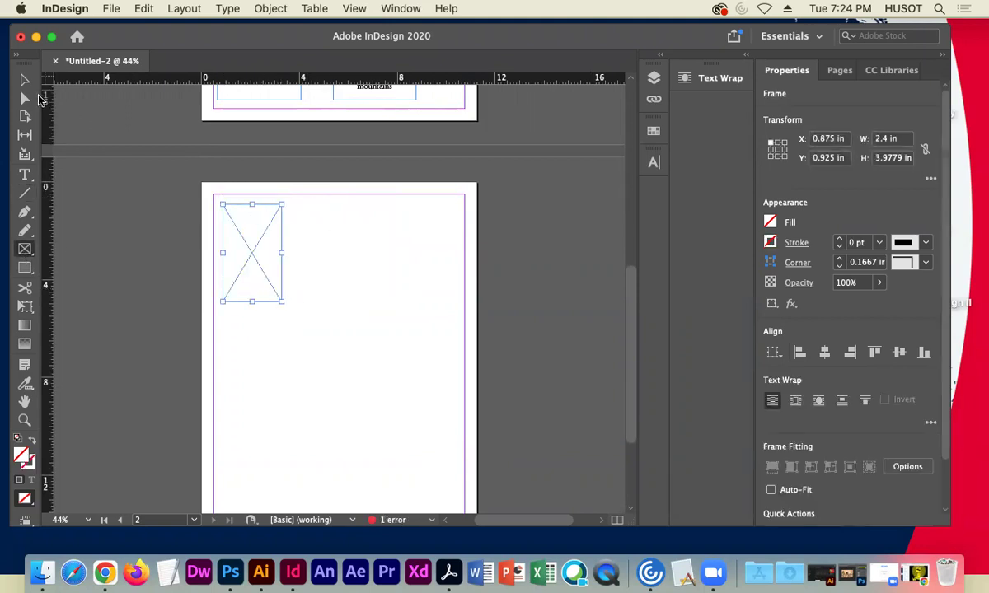
Reposition the frame and duplicate it twice to form an evenly spaced row of three across page 2
click(25, 80)
mouse_move(252, 258)
mouse_down()
mouse_move(353, 257)
mouse_move(324, 335)
mouse_move(255, 262)
mouse_up()
key(ctrl+z)
drag(346, 358, 426, 274)
drag(346, 265, 336, 267)
click(420, 270)
drag(420, 270, 416, 270)
click(384, 284)
Duplicate the row of three frames twice down the page to form a three-by-three thumbnail grid
drag(208, 249, 349, 389)
drag(630, 309, 623, 372)
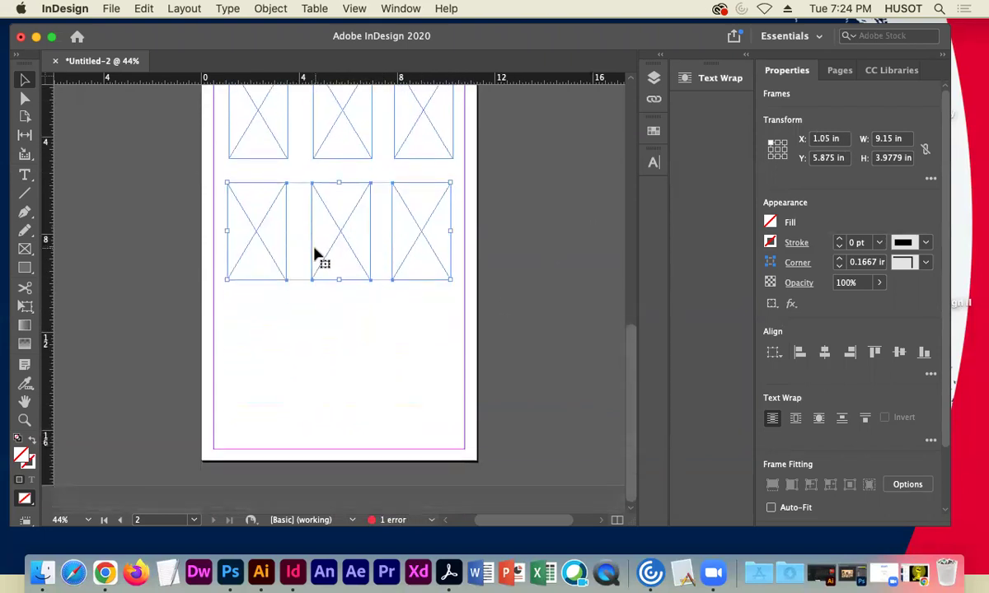
drag(318, 258, 338, 358)
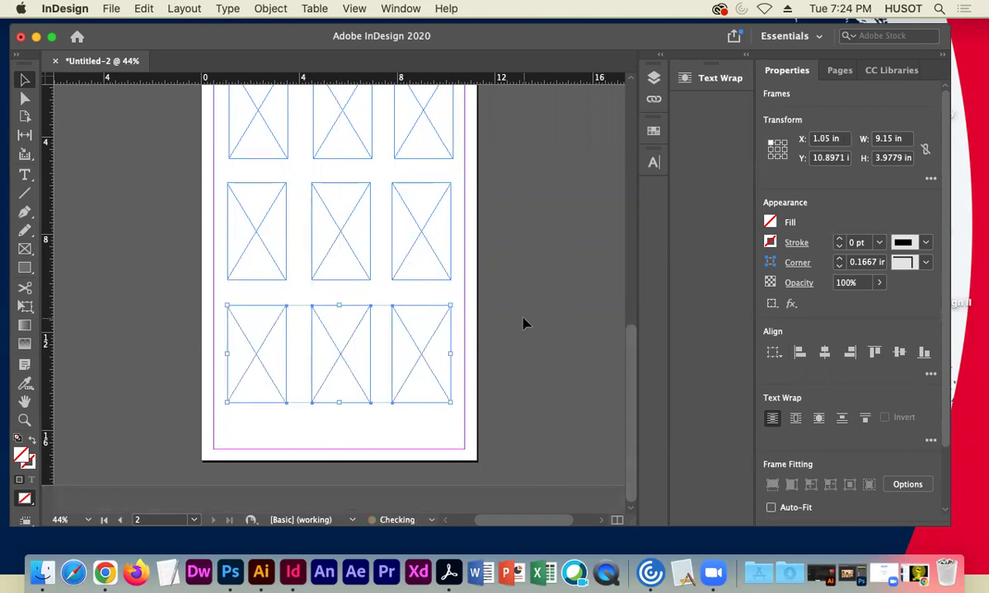
click(523, 324)
In the first thumbnail, draw a central box, a headline bar about 2.11 × 0.62 in and a lower-right box about 1.01 × 0.255 in
drag(628, 347, 624, 313)
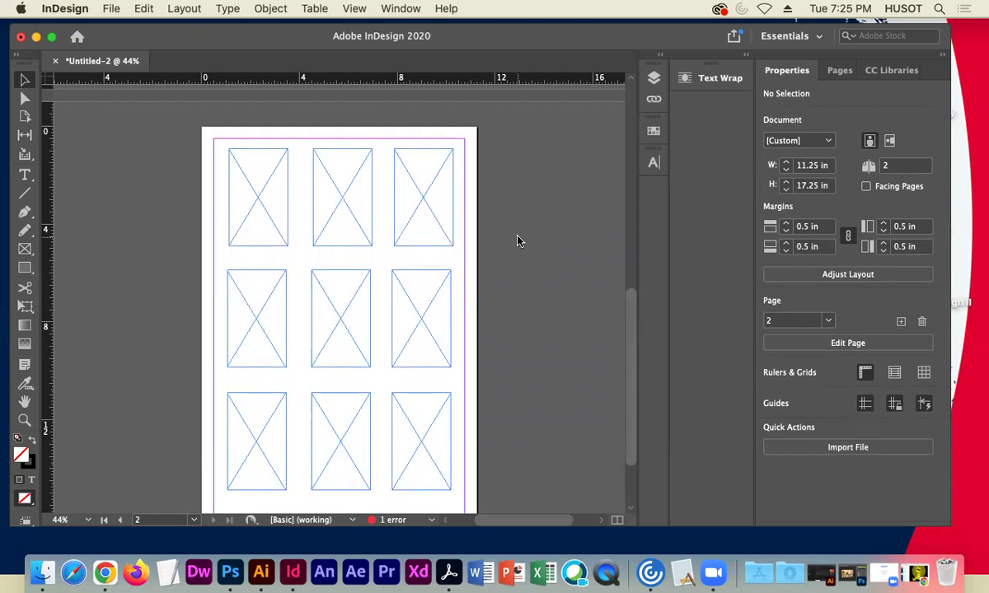
key(super+equal)
key(super+equal)
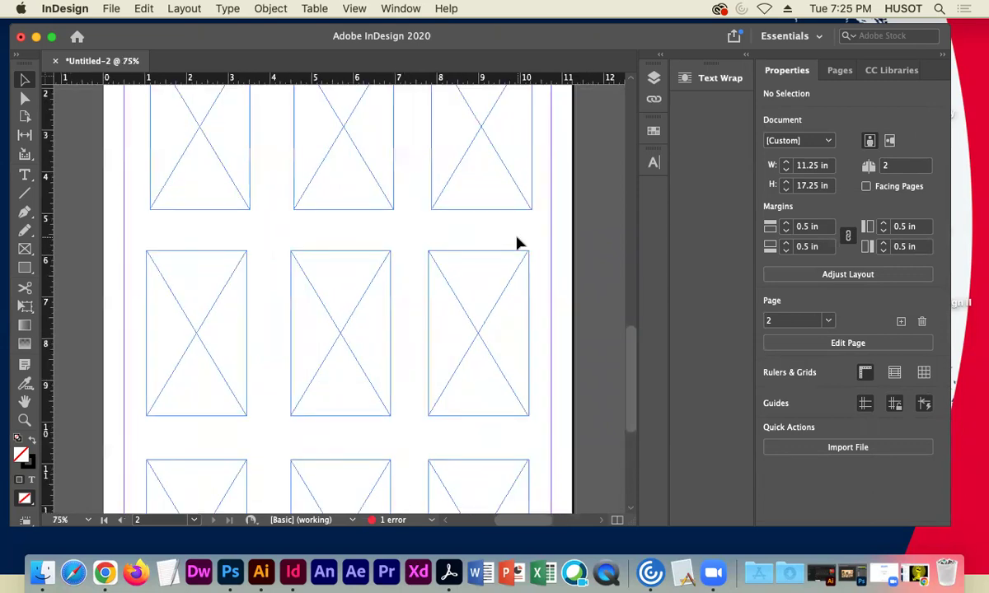
drag(256, 182, 325, 283)
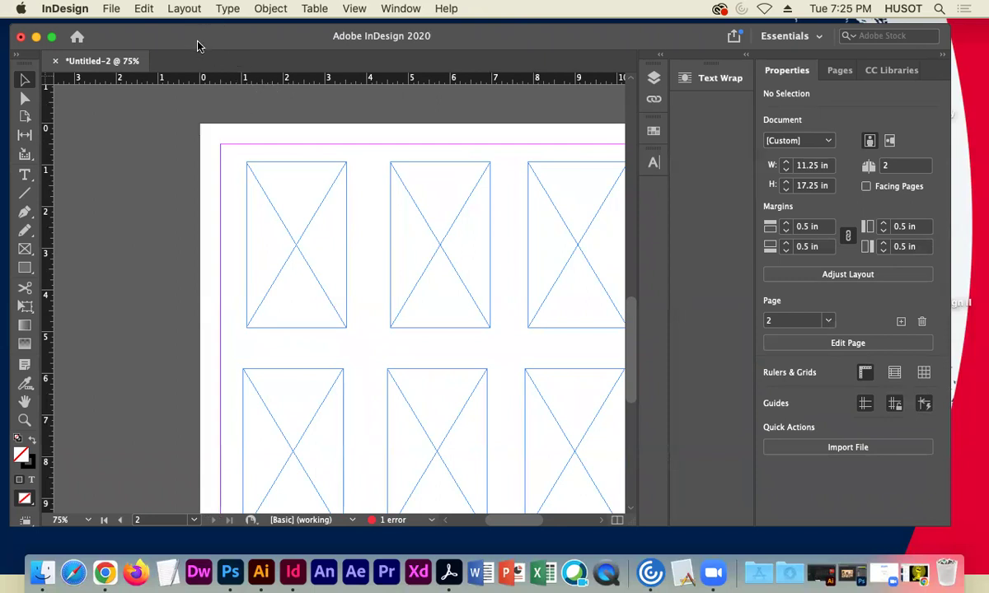
drag(497, 524, 506, 525)
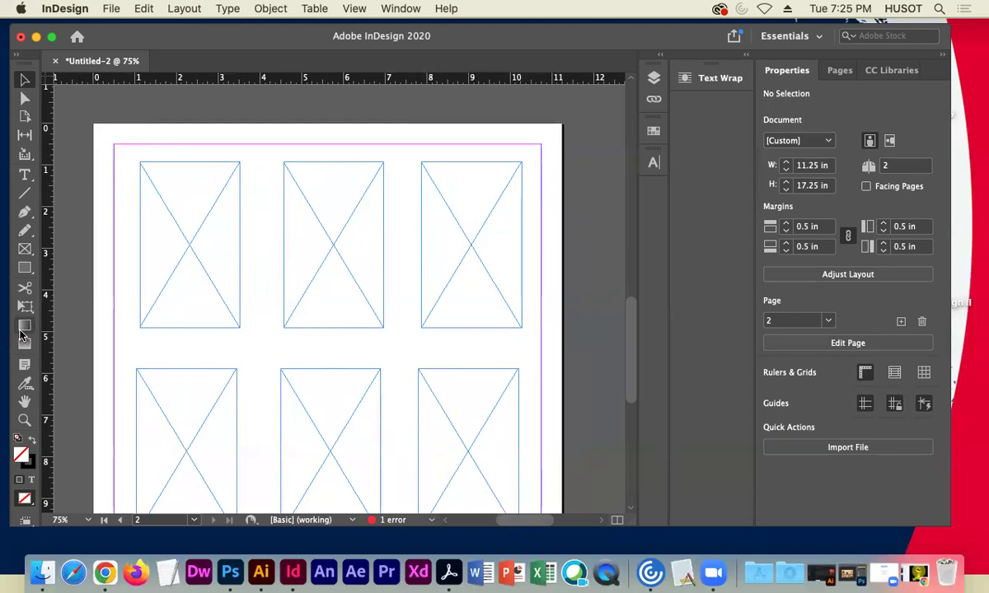
click(26, 266)
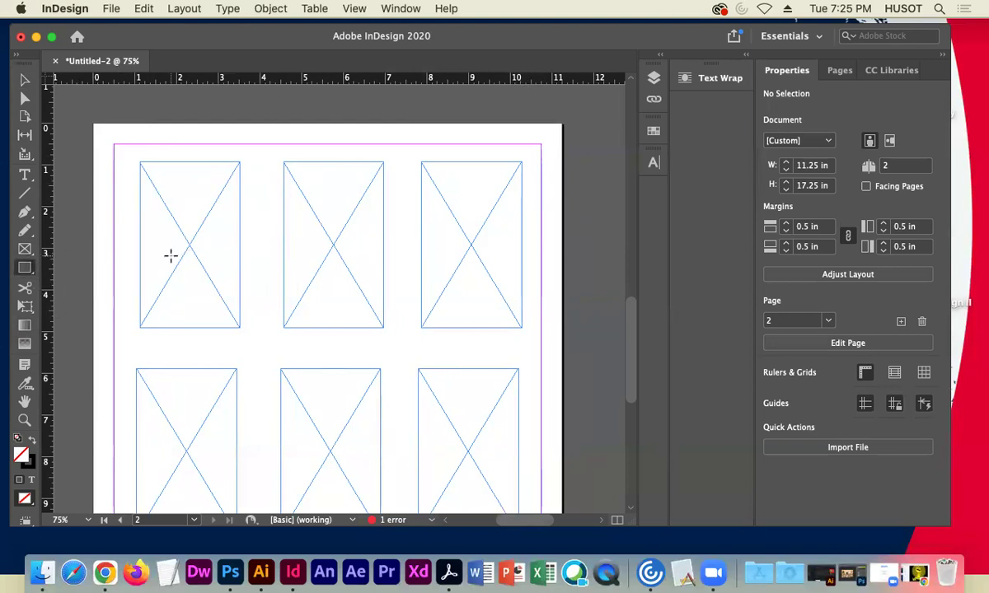
drag(162, 219, 221, 275)
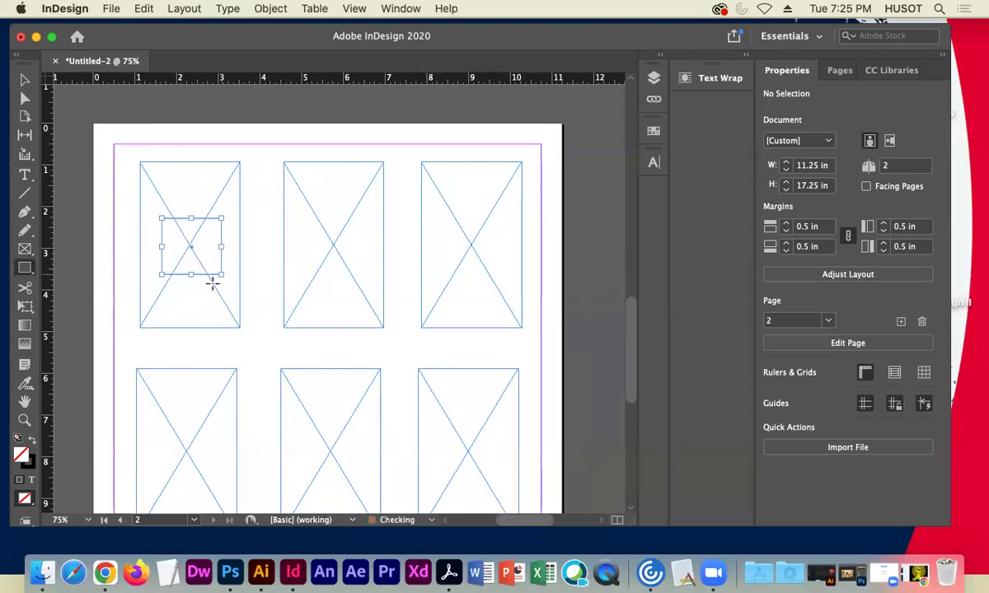
drag(145, 165, 236, 193)
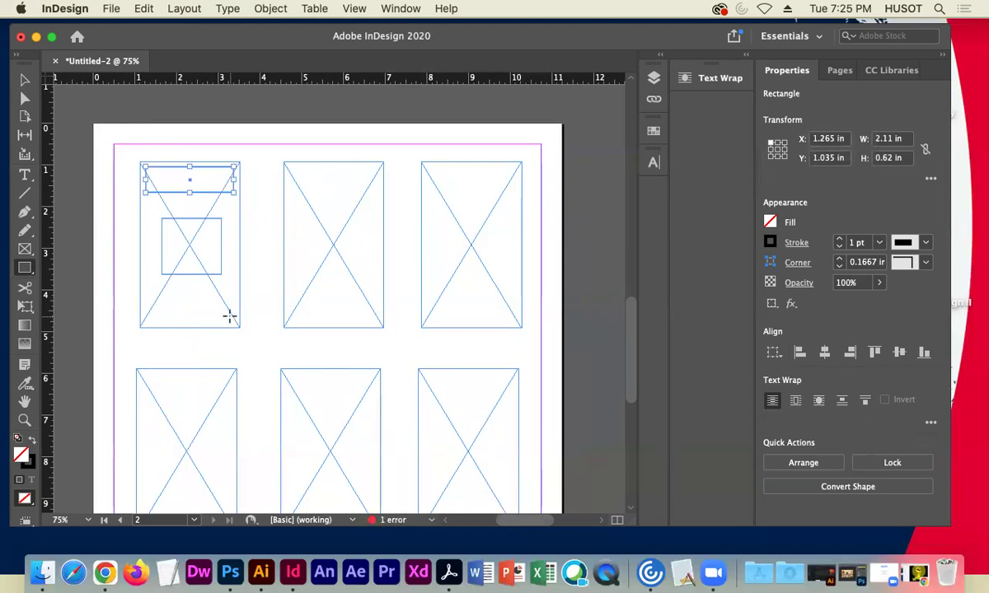
drag(231, 316, 194, 321)
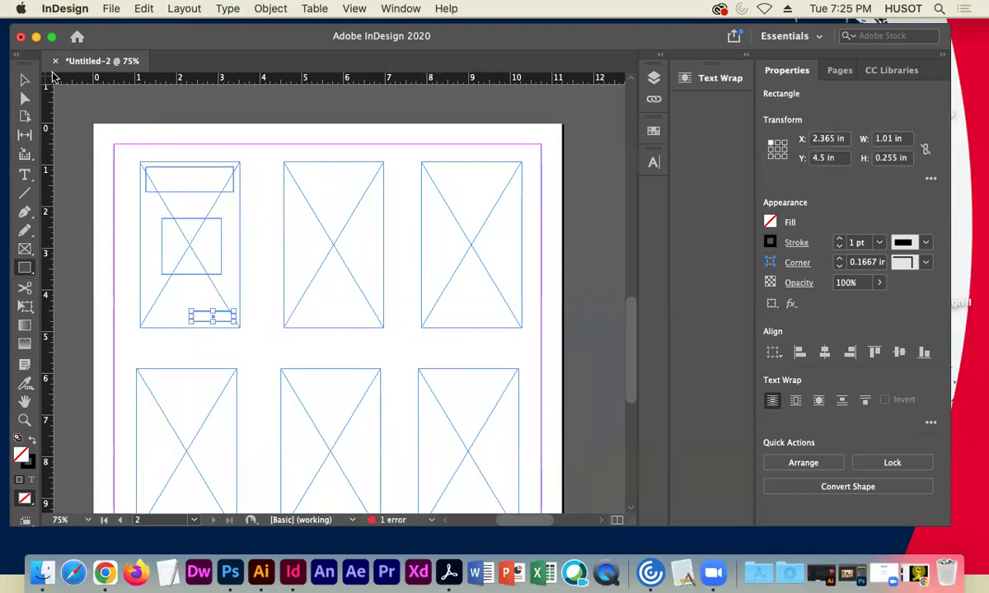
click(24, 79)
click(66, 168)
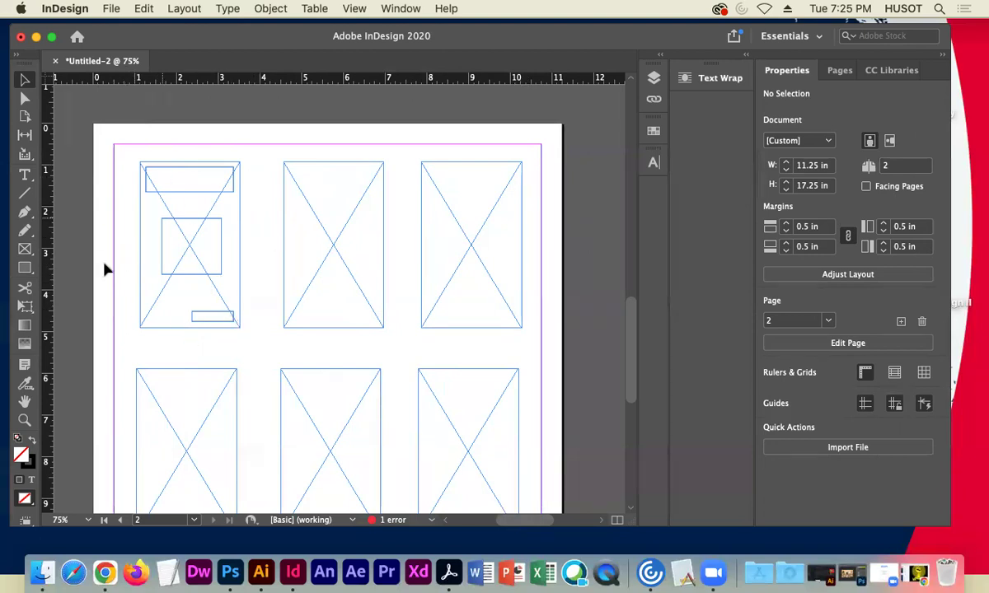
In the second thumbnail, draw a full-width rectangle over the upper two thirds and two smaller centred rectangles beneath it
click(24, 249)
key(m)
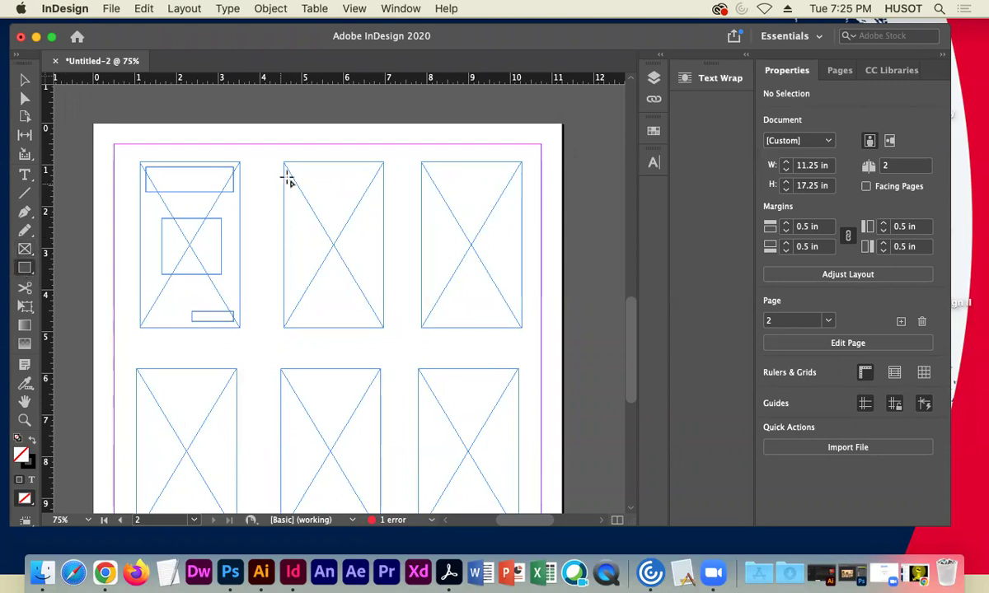
drag(283, 162, 384, 271)
drag(293, 275, 354, 323)
click(25, 80)
click(91, 154)
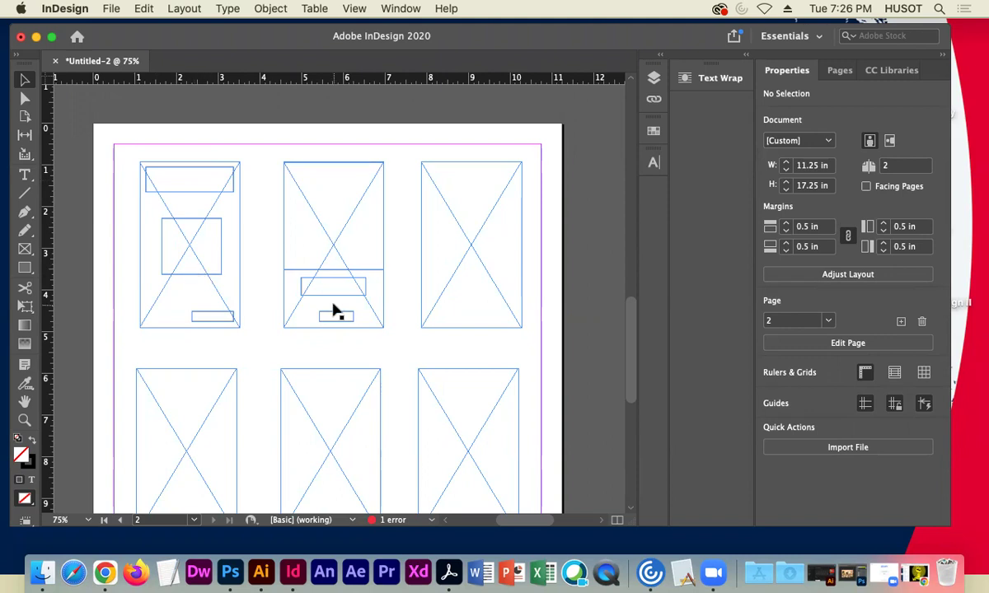
In the third thumbnail, draw a right-edge box about 1.44 × 2.12 in, a left column about 0.56 × 2.04 in and a bottom bar about 2.175 × 0.255 in
click(24, 268)
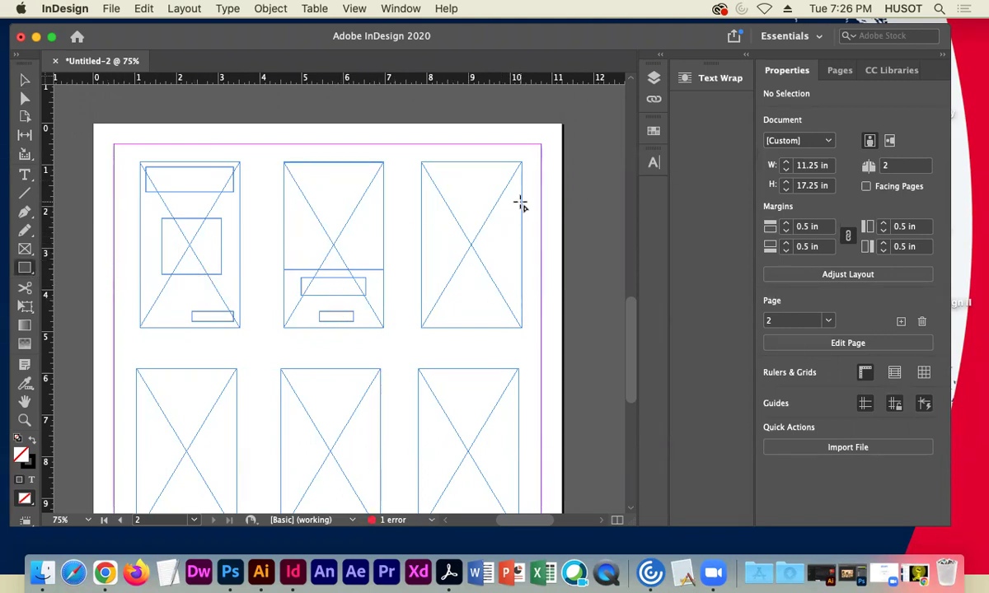
drag(519, 198, 463, 290)
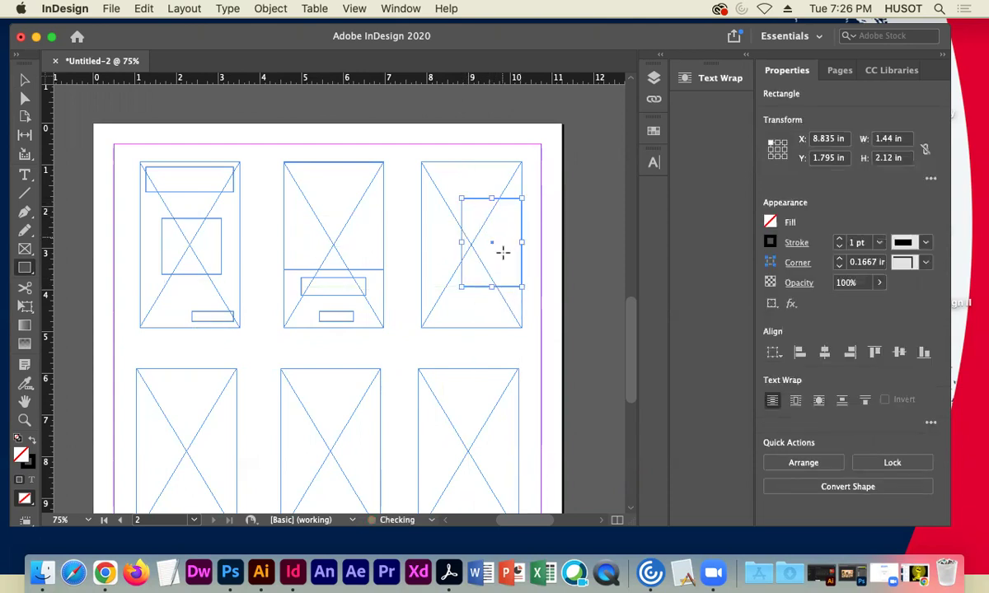
drag(429, 194, 451, 281)
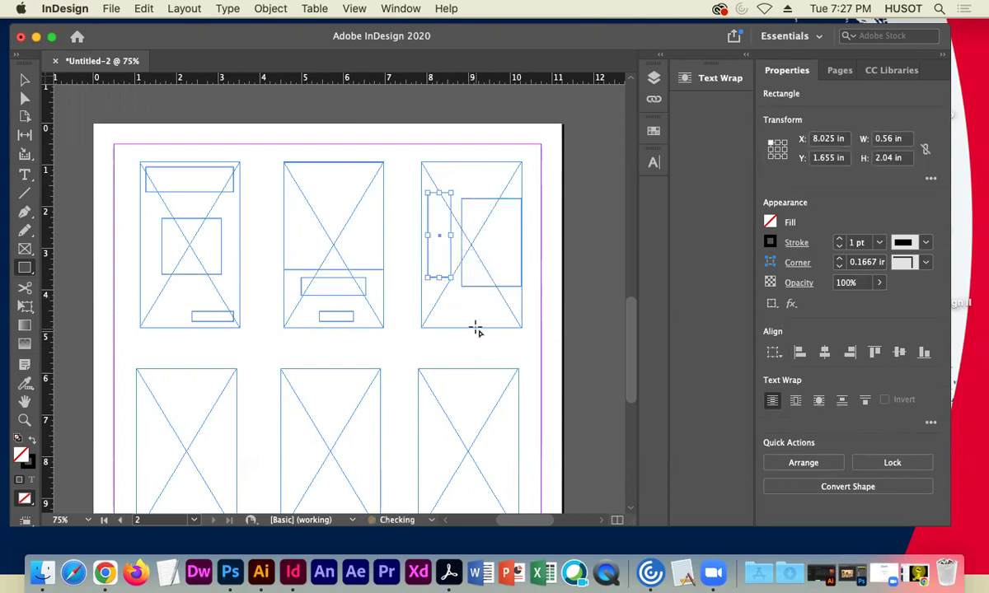
drag(518, 311, 426, 322)
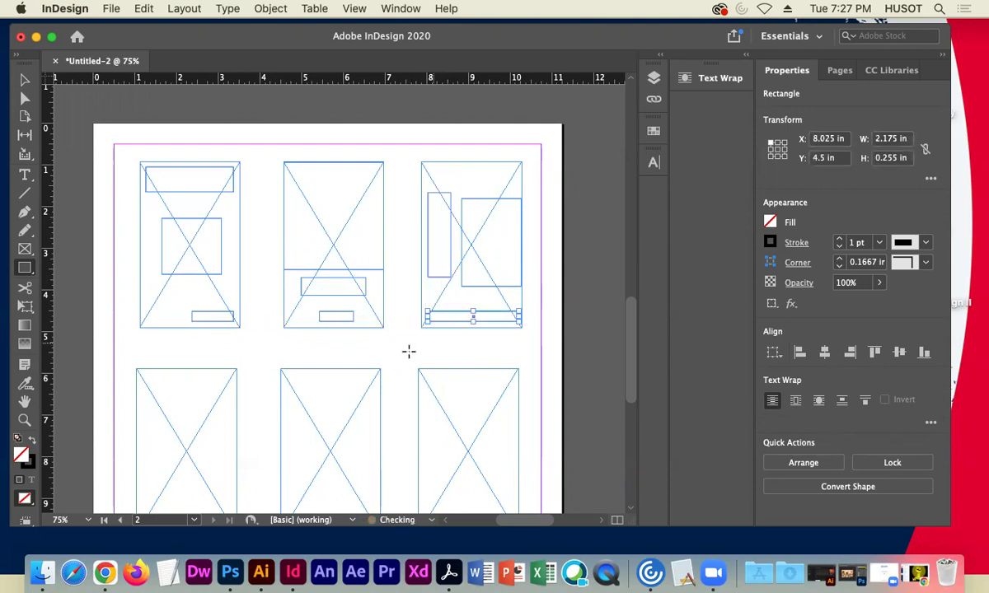
In the fourth thumbnail, draw a lower box about 2.25 × 2.42 in, a headline bar about 1.98 × 0.44 in and a small box between them
scroll(591, 326, down, 4)
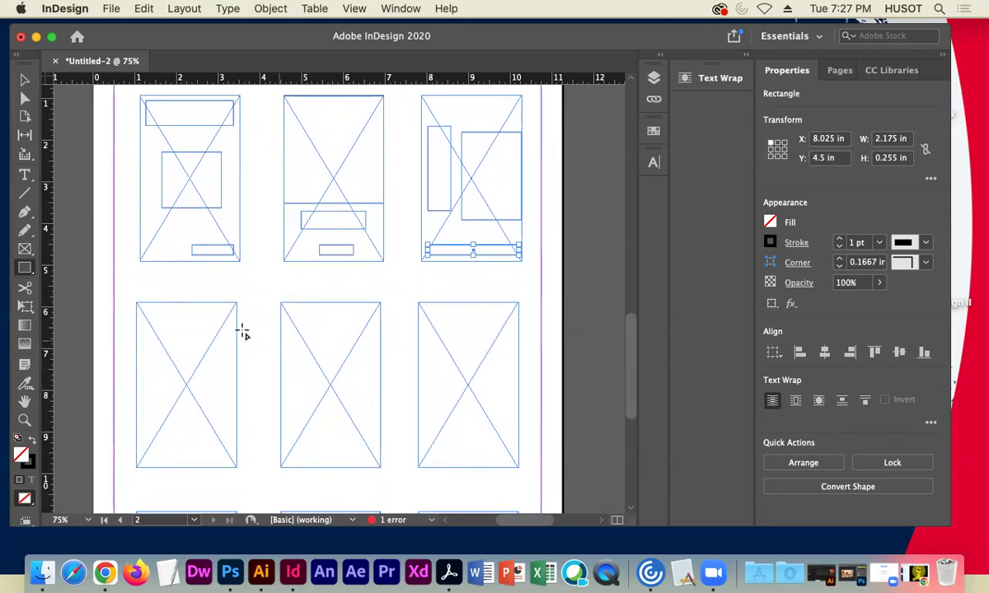
drag(139, 360, 209, 425)
drag(228, 456, 234, 461)
drag(145, 310, 228, 326)
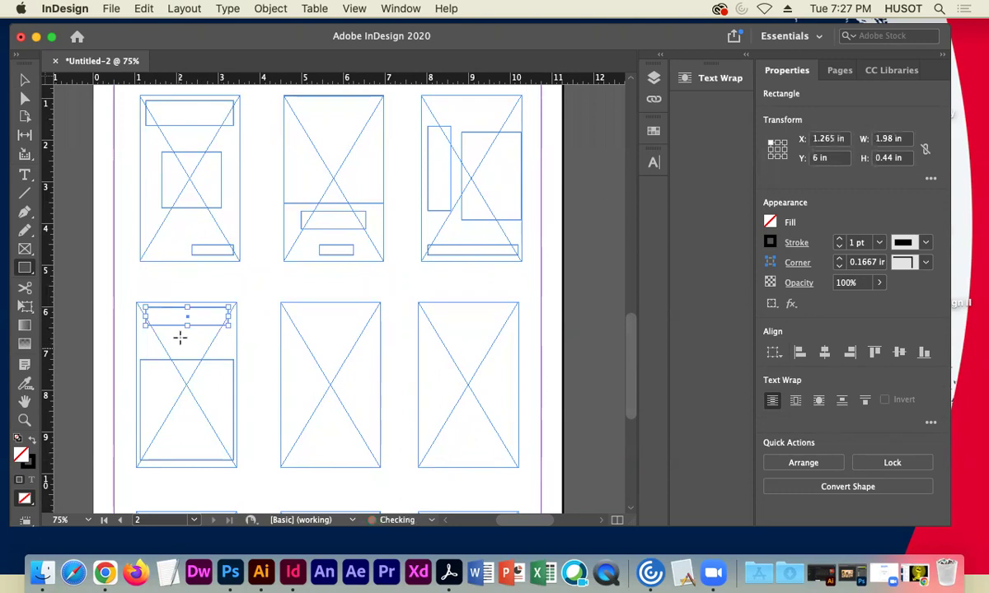
drag(171, 339, 199, 346)
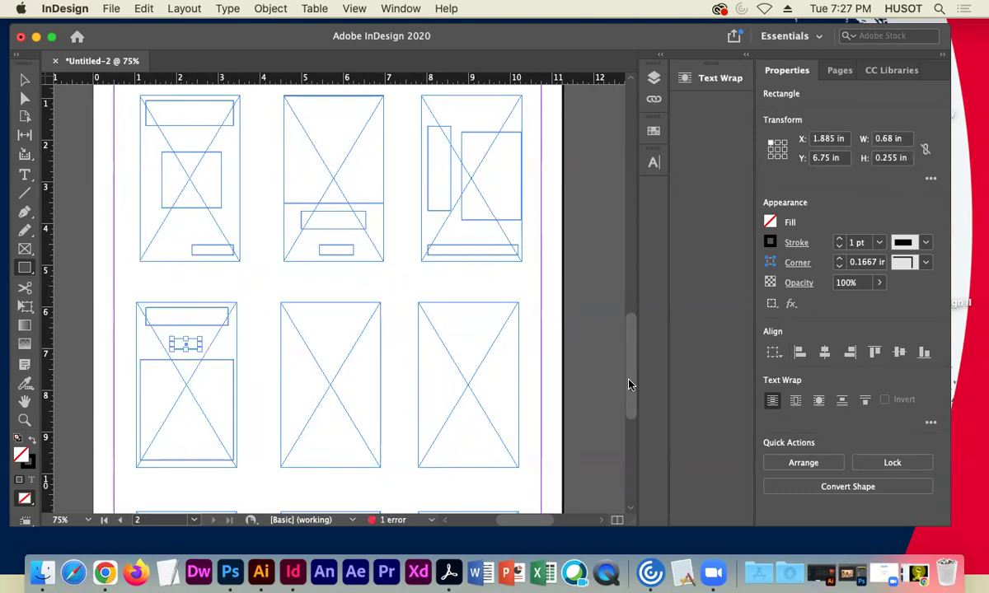
In the fifth thumbnail, draw a full-frame rectangle, a central box about 1.67 × 0.76 in and a bottom box about 0.895 × 0.48 in
scroll(631, 382, up, 1)
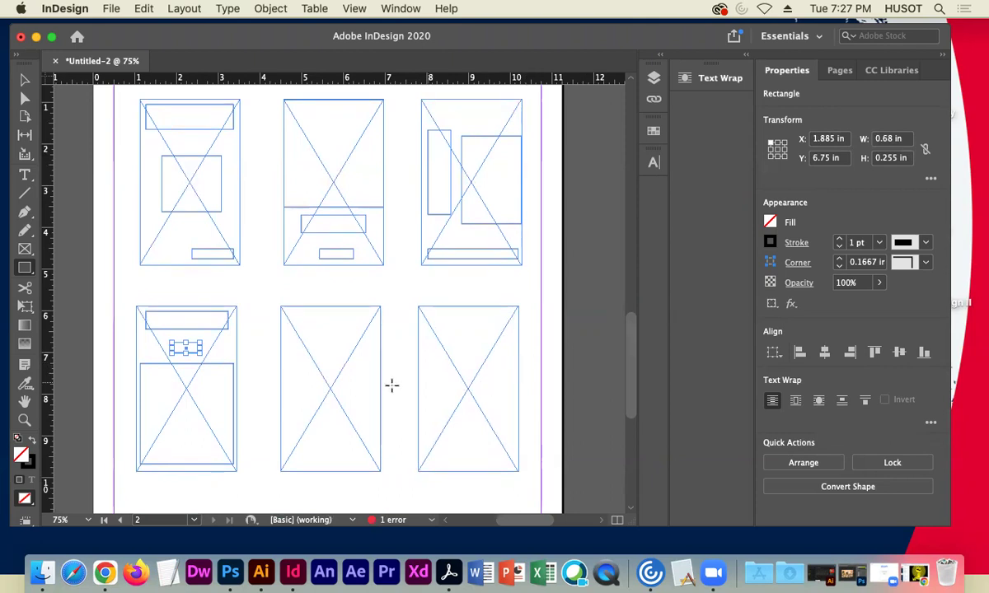
drag(281, 309, 380, 472)
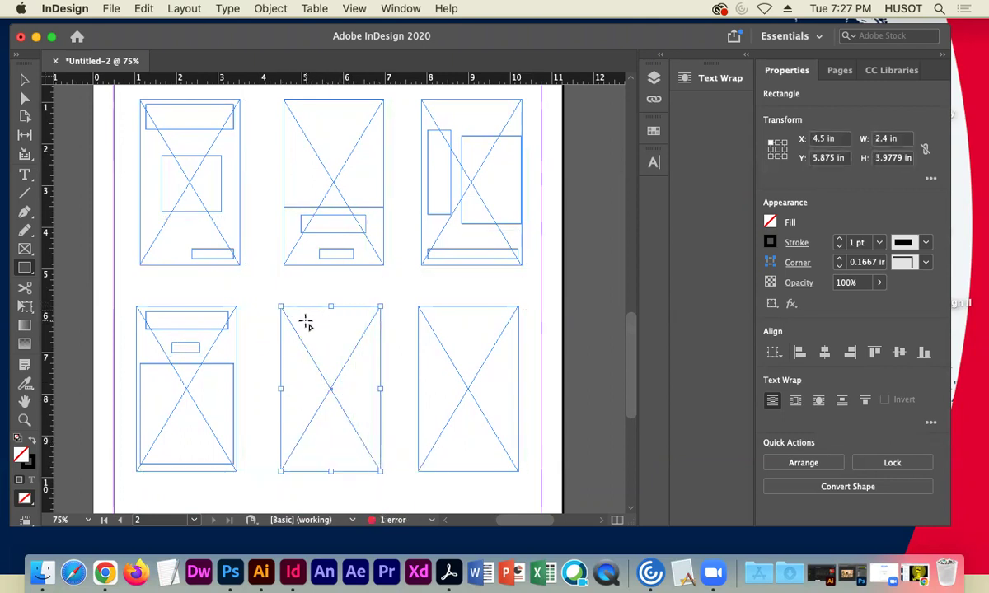
drag(296, 370, 368, 403)
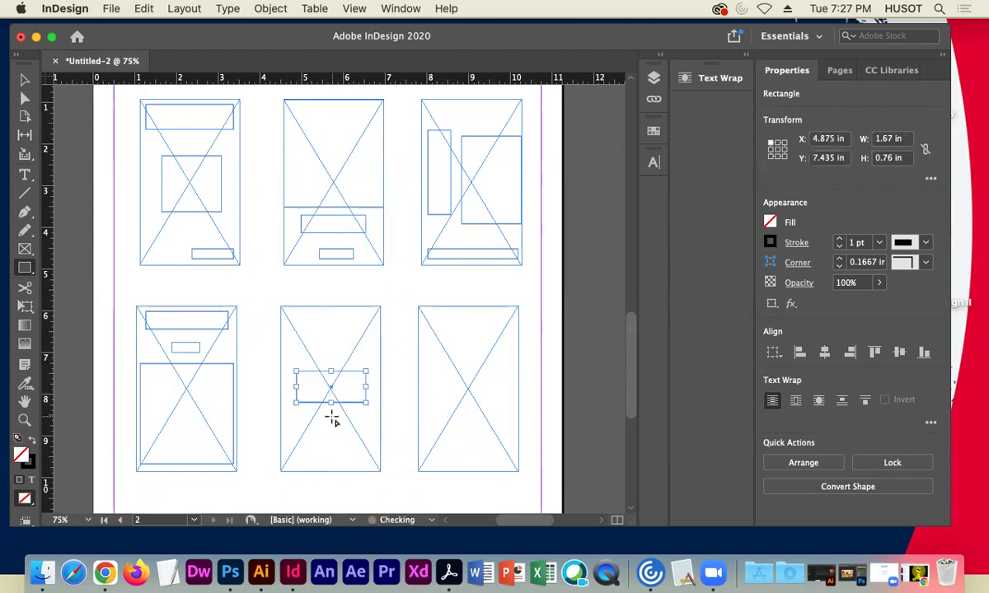
drag(311, 444, 353, 463)
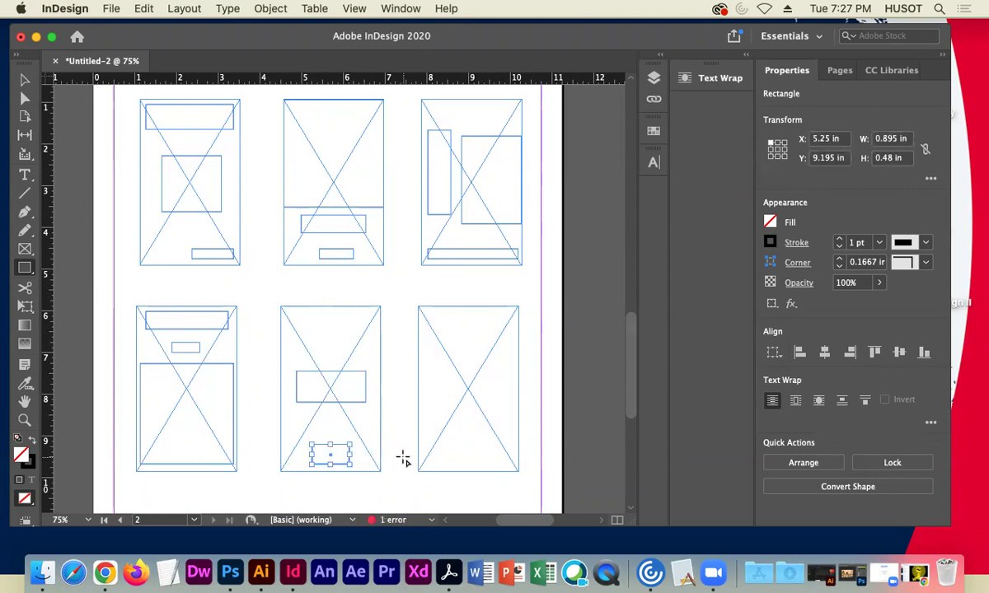
Fill the first thumbnail's central box and the second thumbnail's large upper rectangle with the C=100 M=0 Y=0 K=0 cyan swatch
key(v)
click(163, 200)
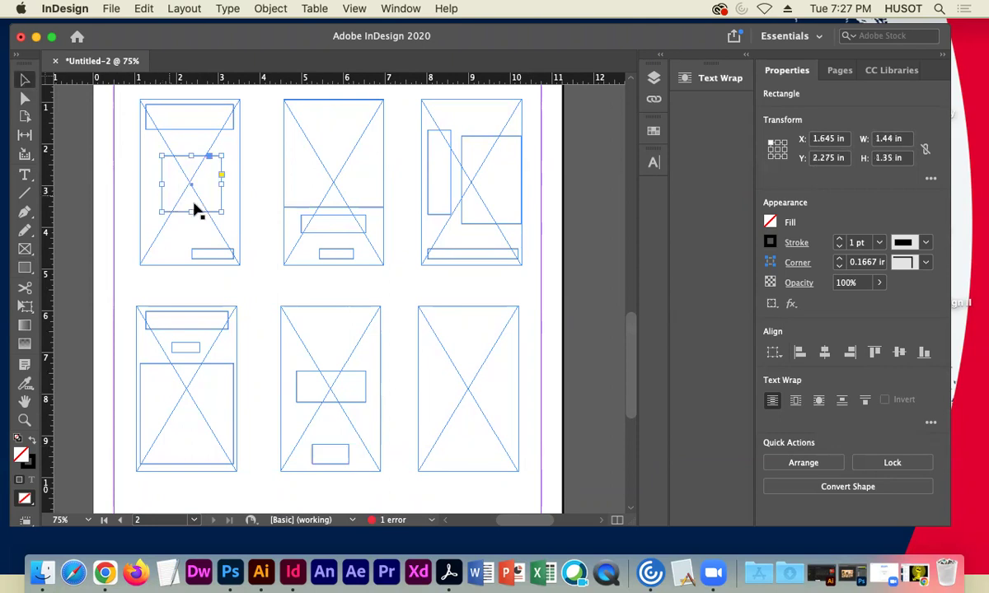
click(653, 131)
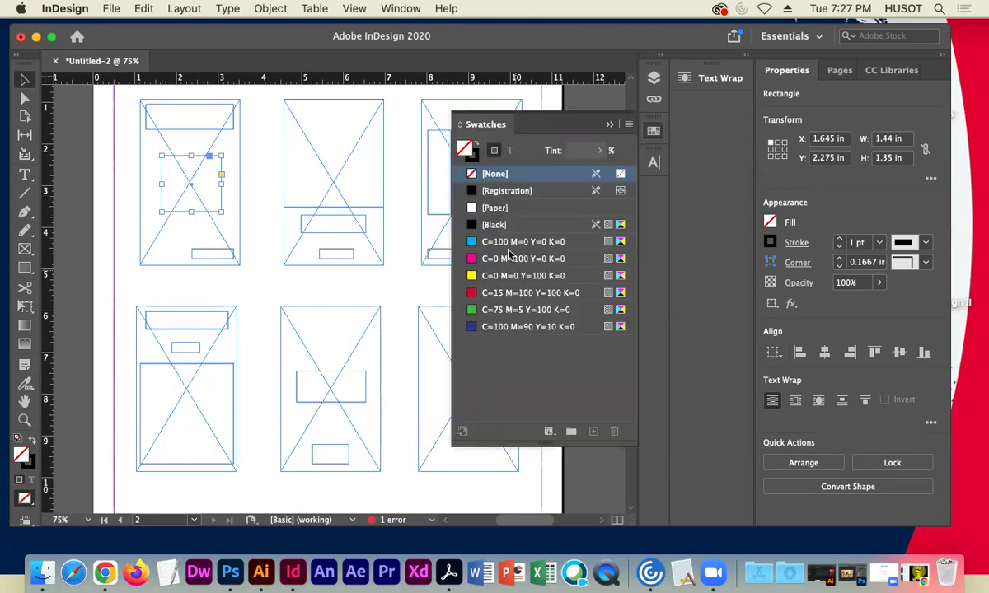
click(498, 245)
click(360, 174)
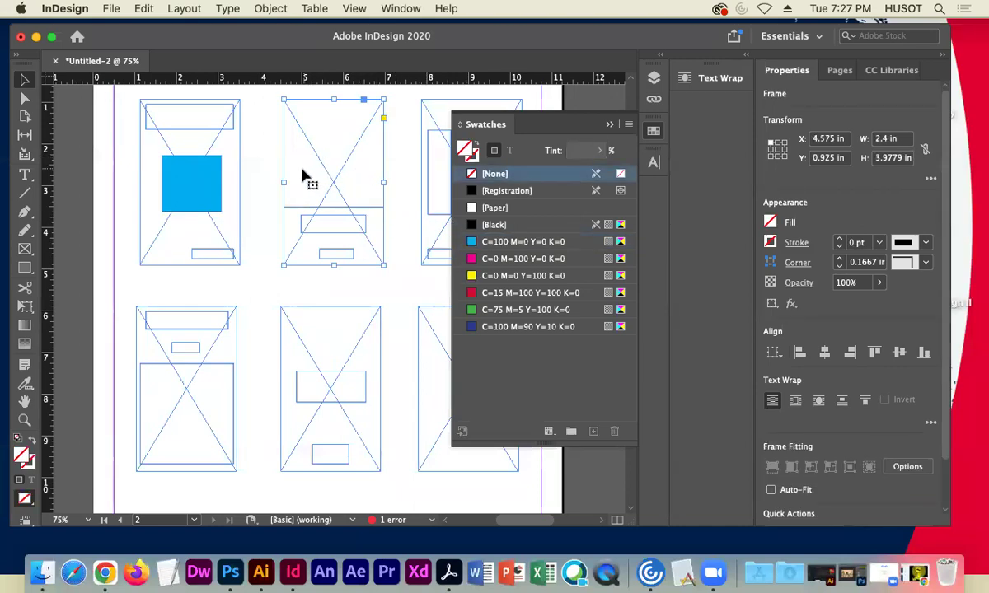
click(298, 209)
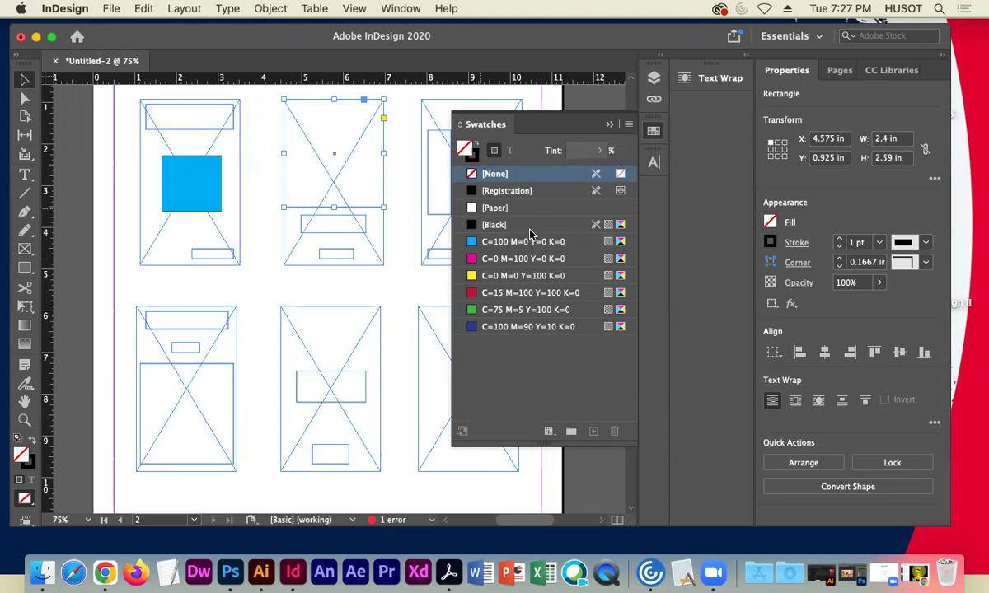
click(499, 244)
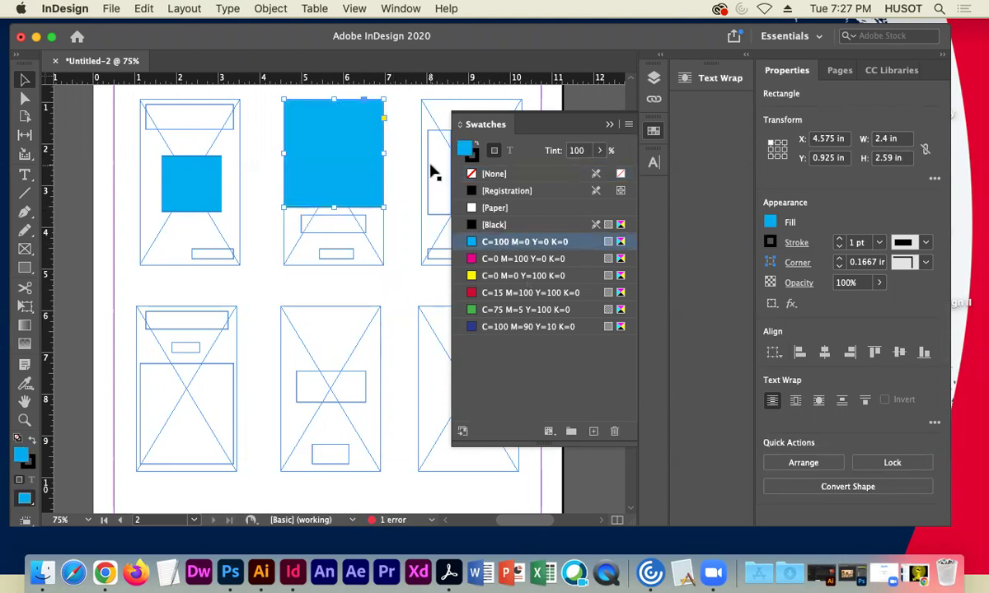
click(606, 126)
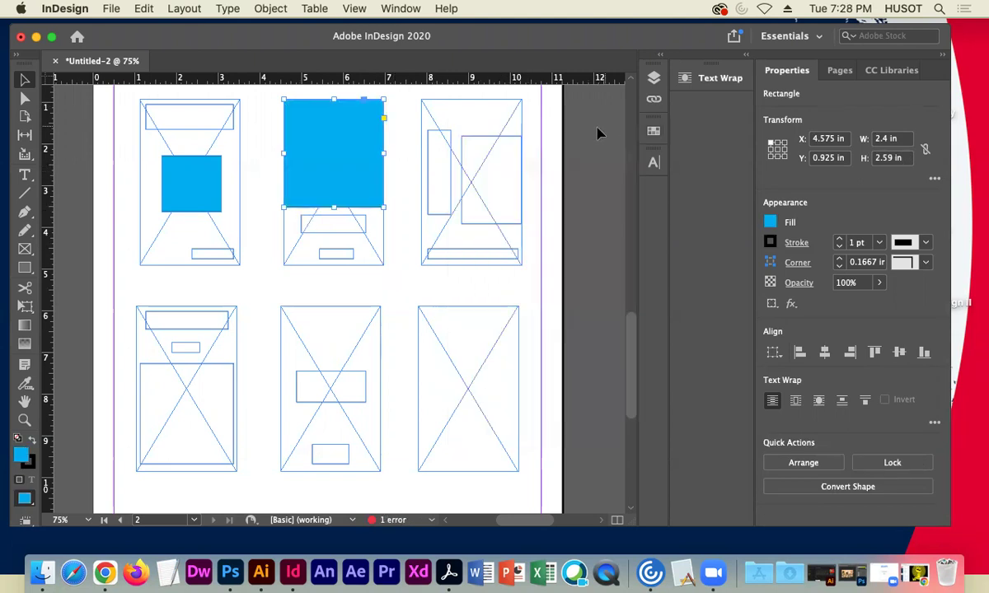
Fill the third thumbnail's right-edge box, the fifth's full-frame rectangle and the fourth's large lower box with the same cyan swatch
click(462, 185)
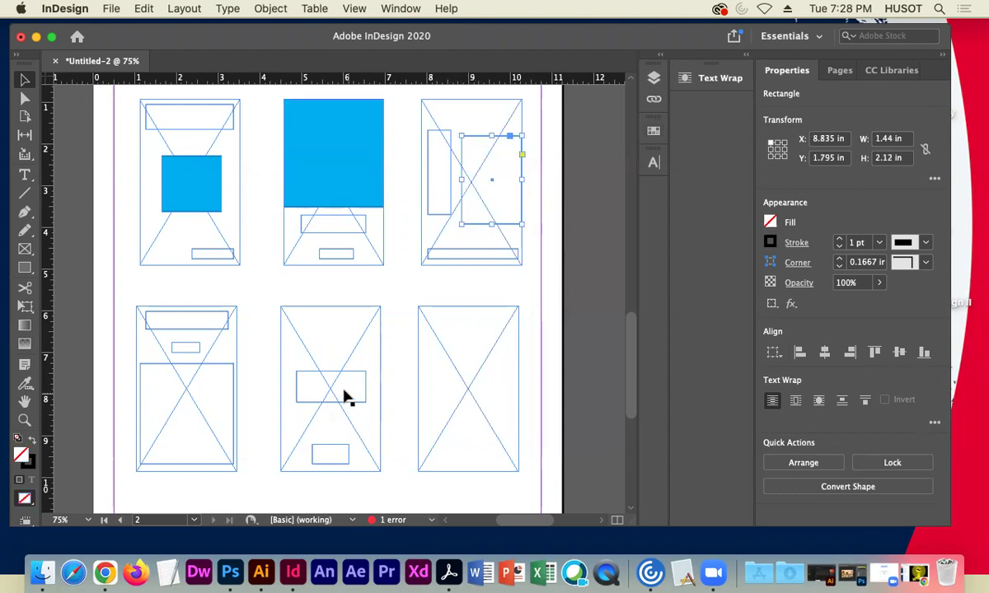
shift+click(283, 336)
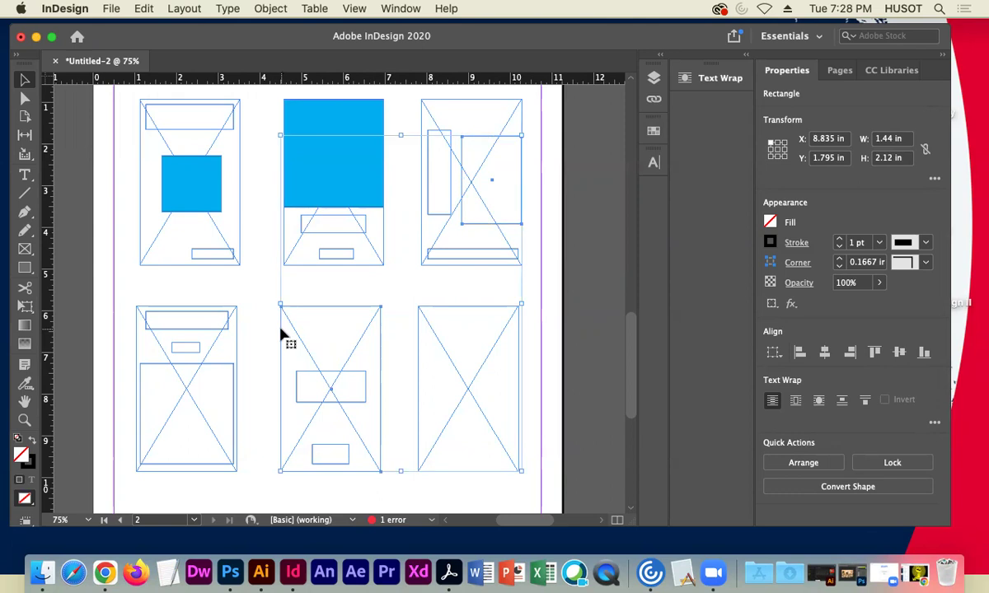
click(653, 131)
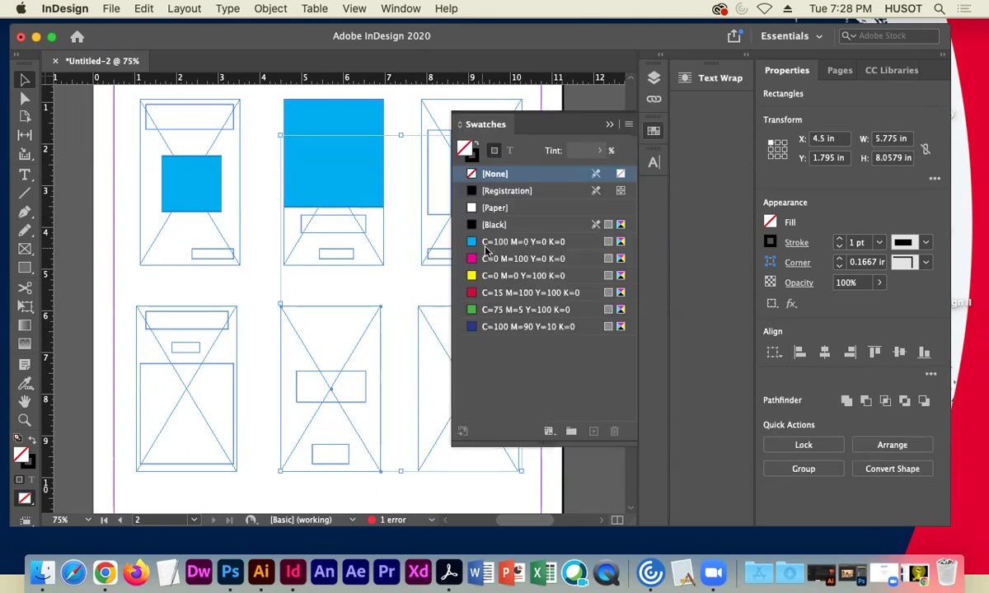
click(474, 242)
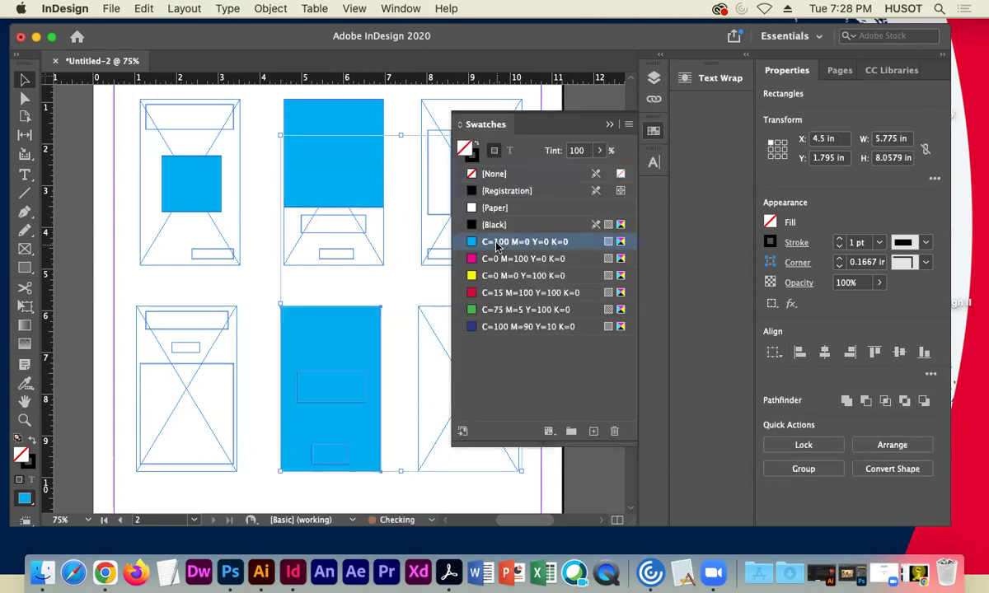
click(198, 372)
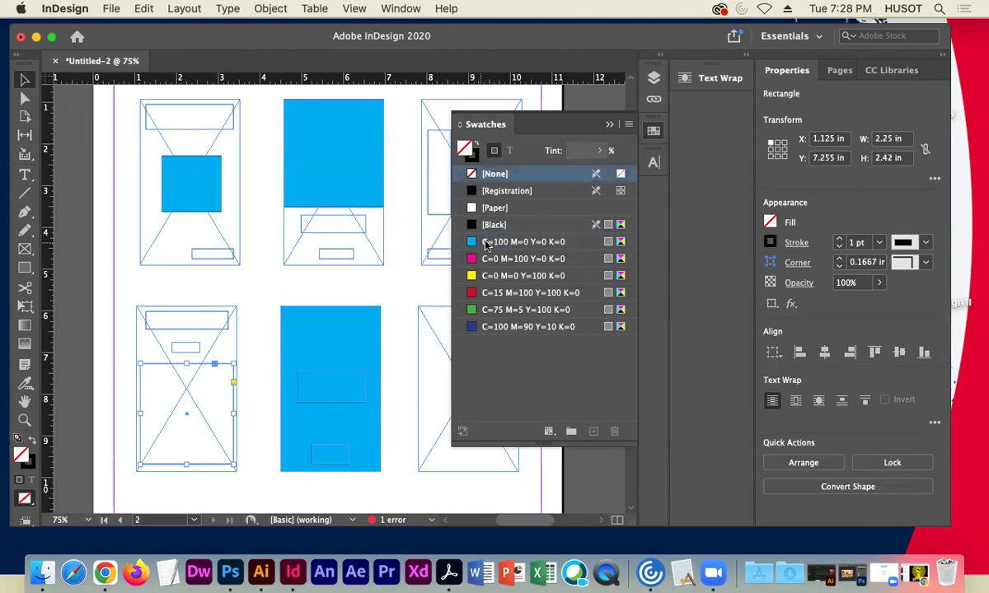
click(486, 242)
Fill the small bottom boxes in the first and second thumbnails with the [Black] swatch
click(216, 260)
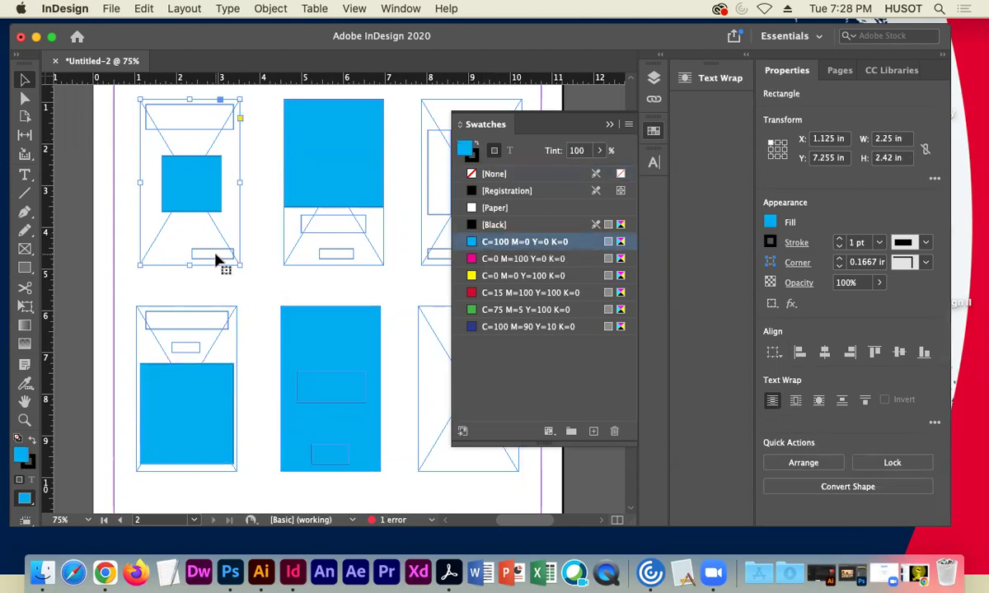
click(218, 254)
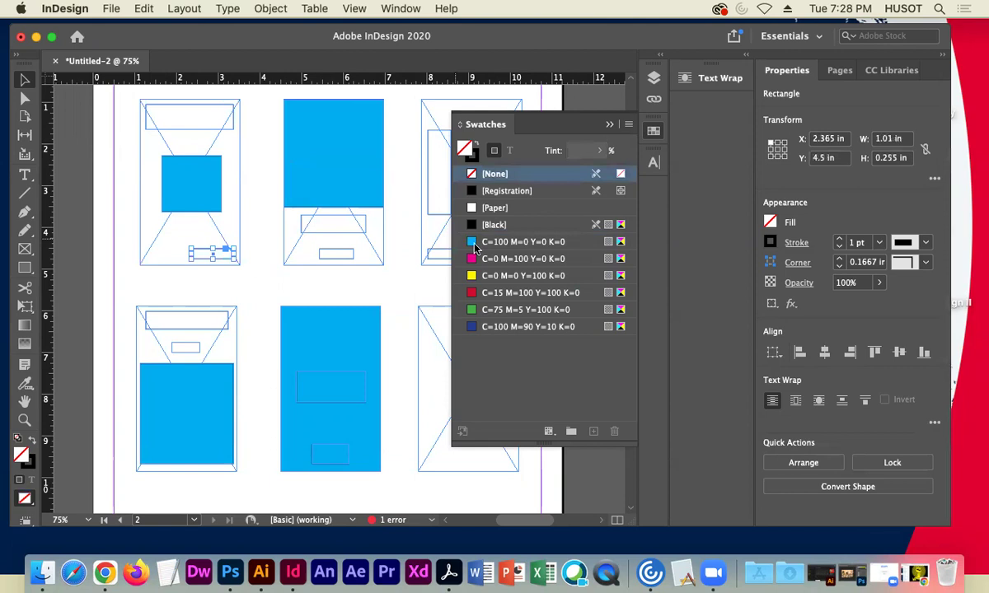
click(495, 224)
click(327, 262)
shift+click(429, 260)
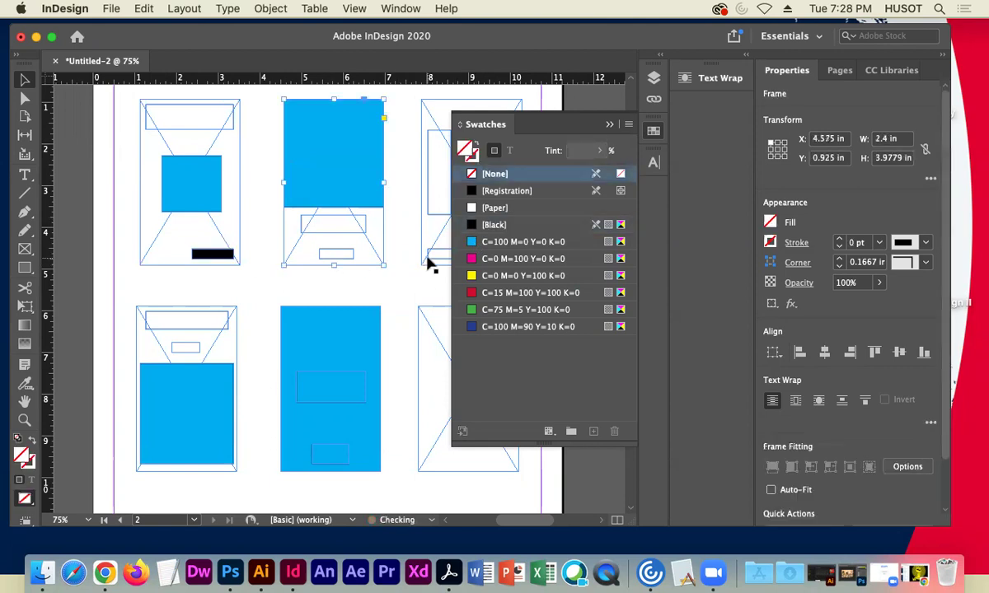
shift+click(440, 262)
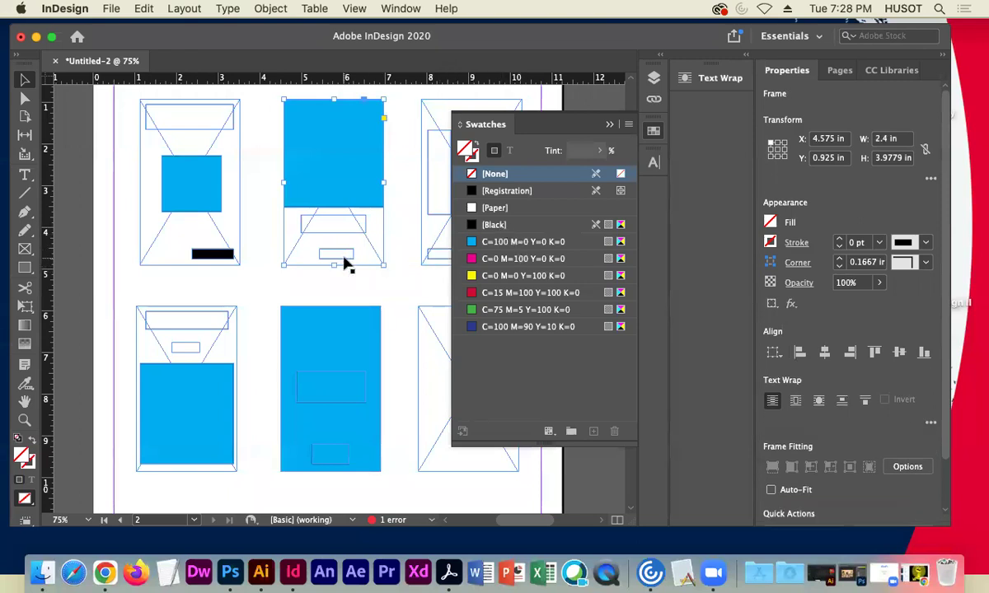
click(343, 255)
click(492, 223)
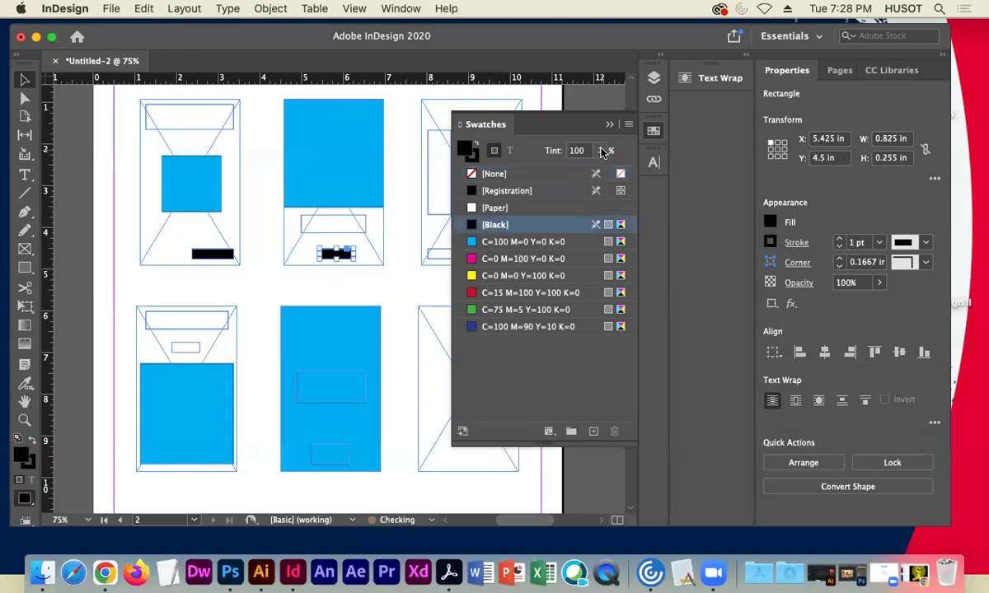
click(608, 125)
Fill the third thumbnail's bottom bar, the fourth's small middle box and the fifth's bottom box with the [Black] swatch
click(471, 262)
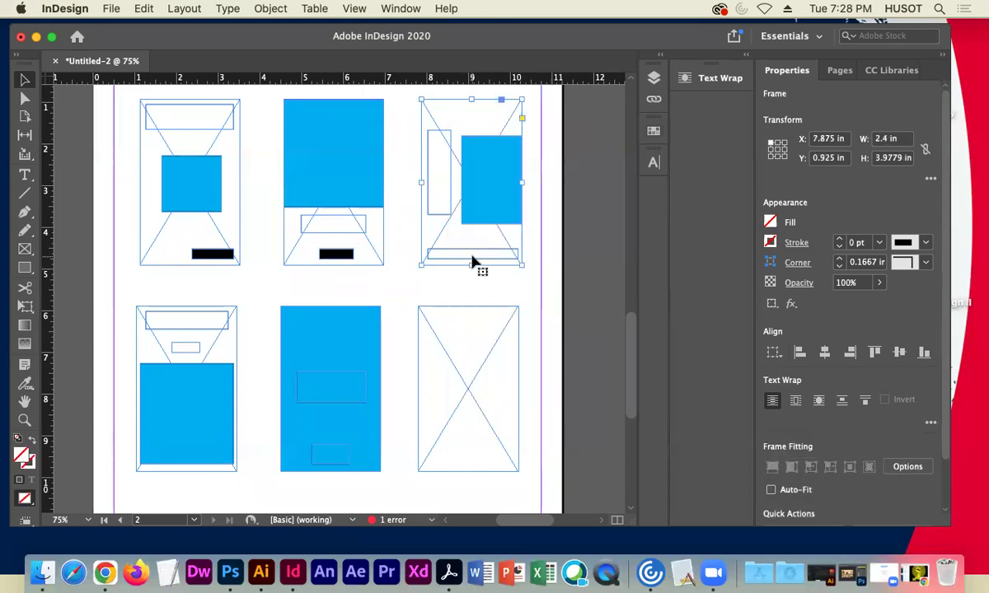
click(474, 255)
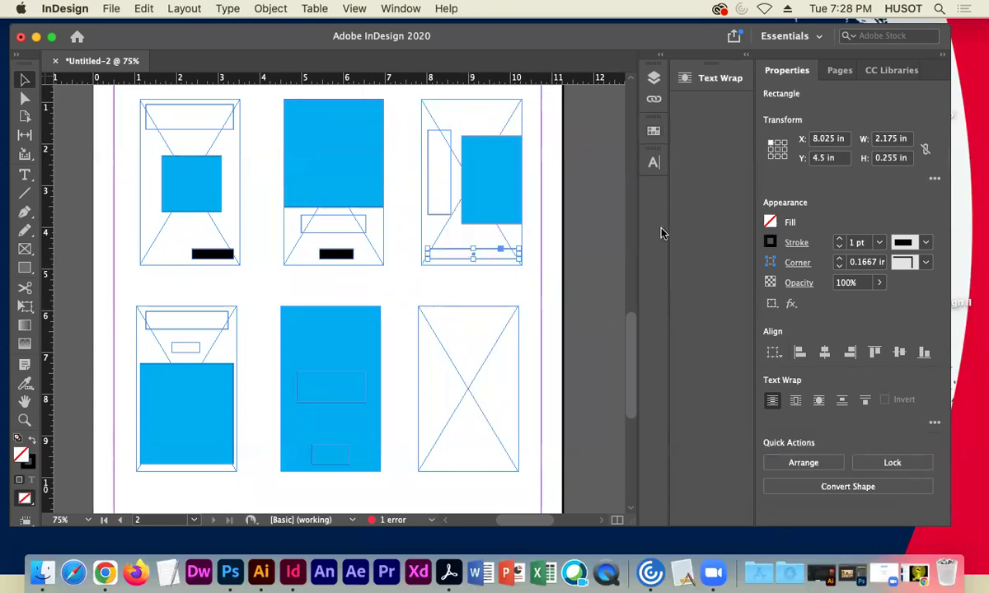
click(655, 133)
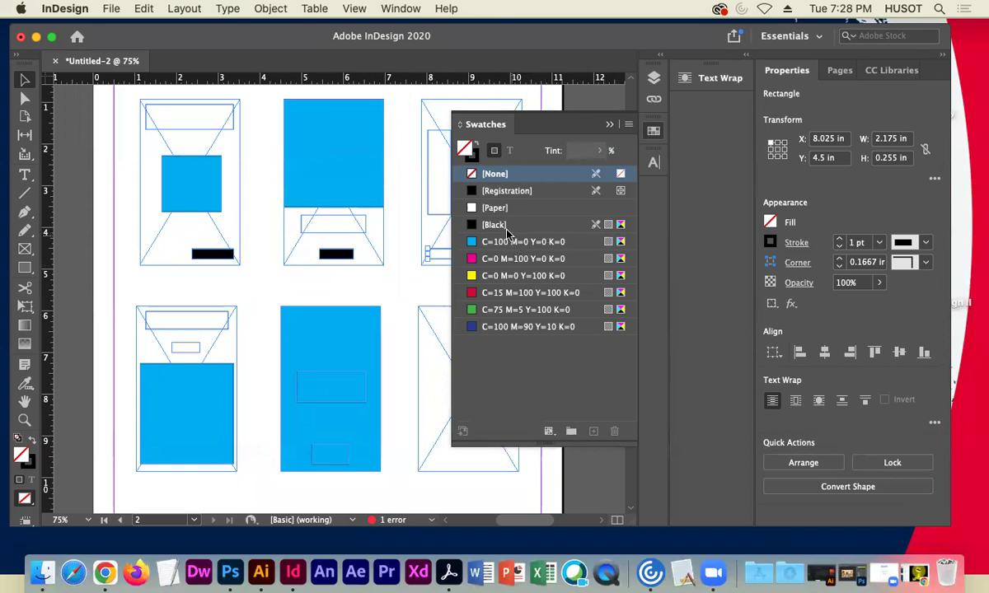
click(502, 226)
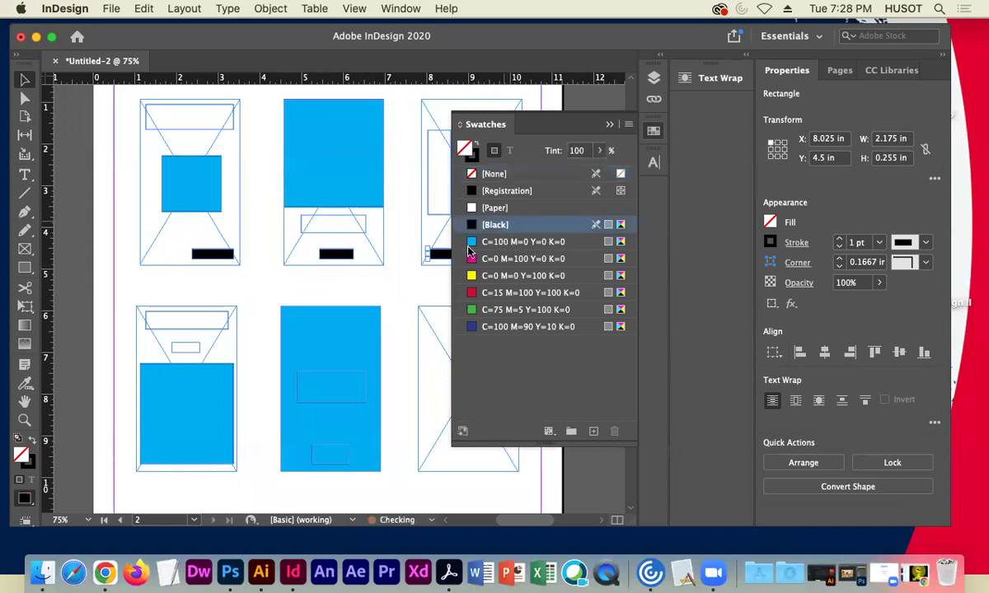
click(186, 349)
click(511, 225)
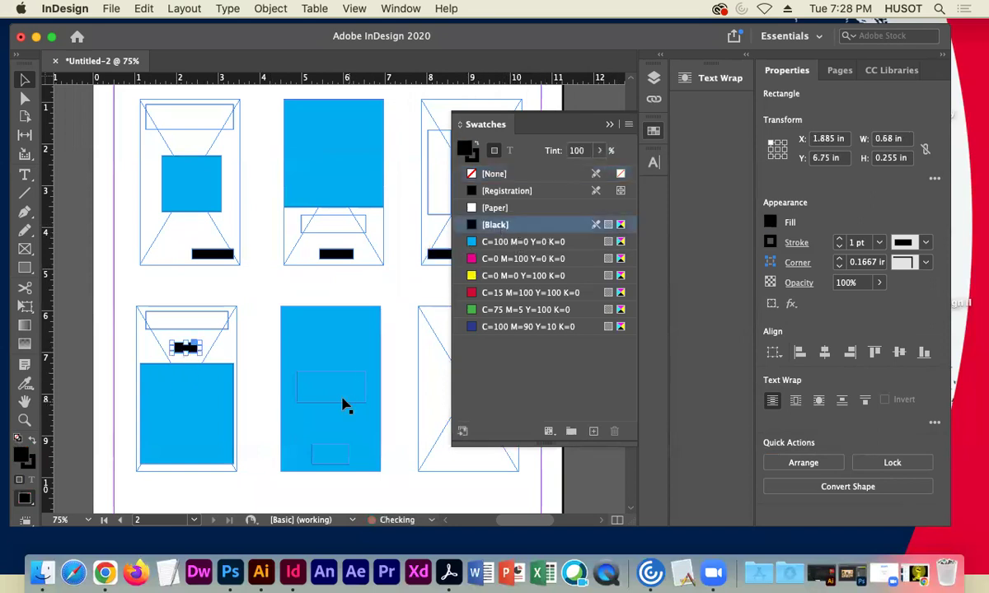
click(336, 465)
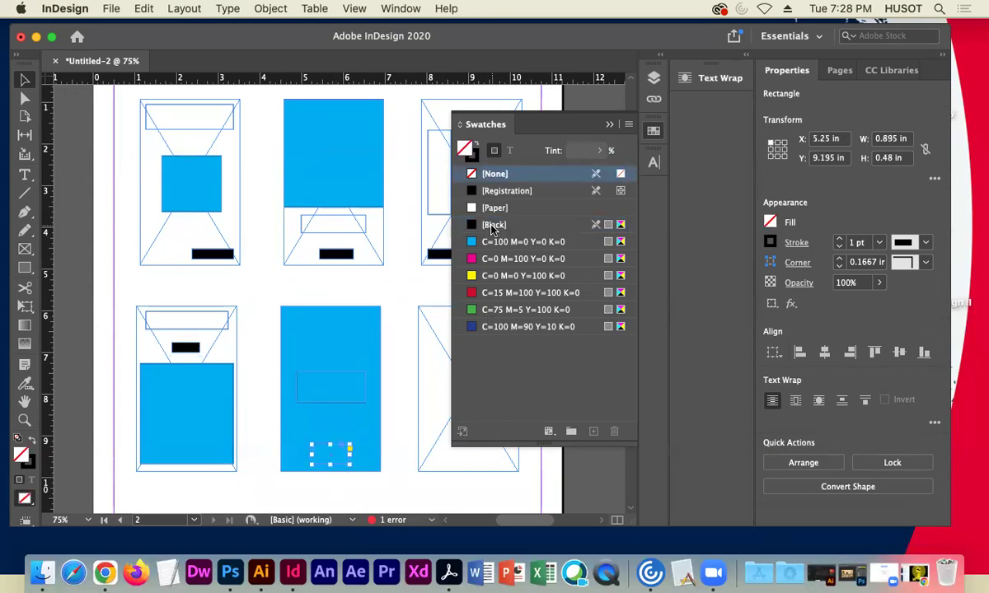
click(492, 225)
click(609, 126)
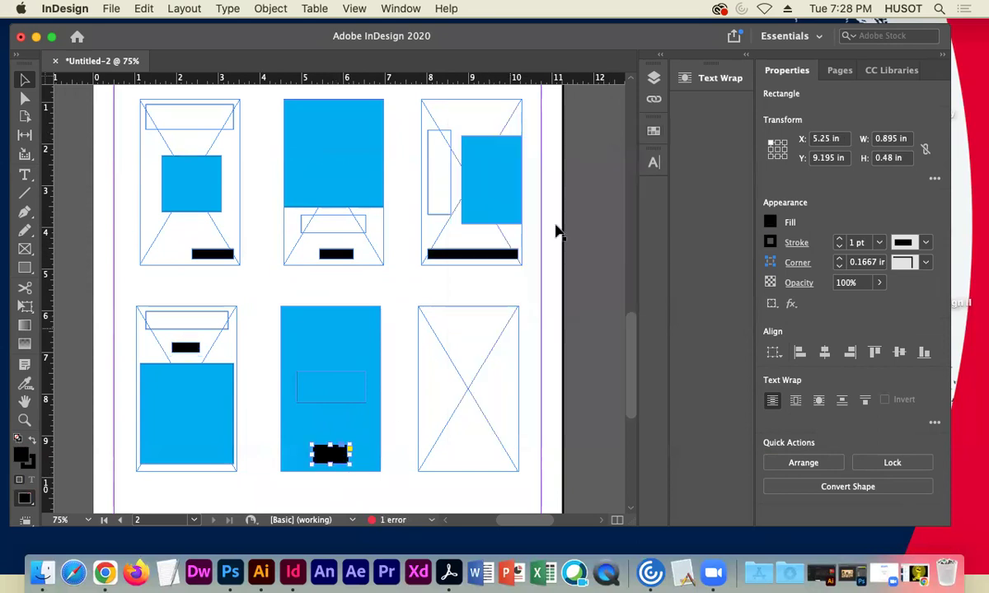
click(338, 404)
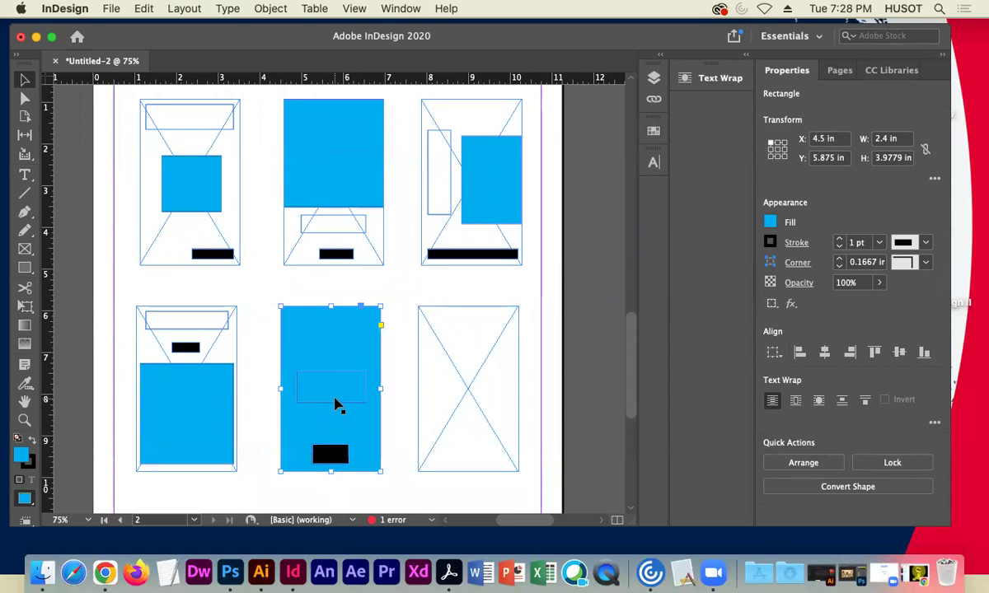
Fill the fifth thumbnail's central box and the first thumbnail's top box with the C=0 M=100 Y=0 K=0 magenta swatch
click(333, 402)
key(F5)
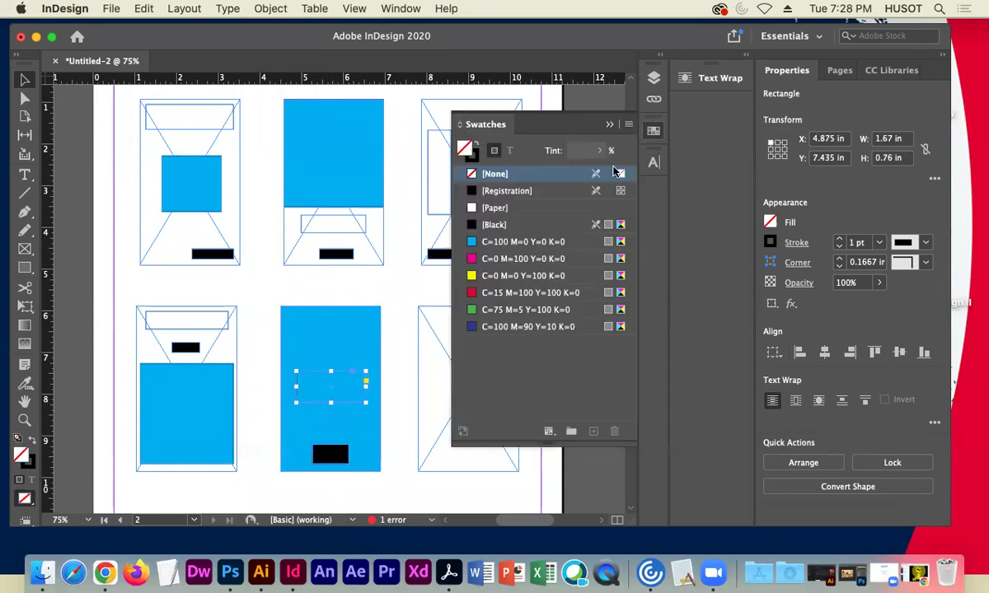
click(486, 259)
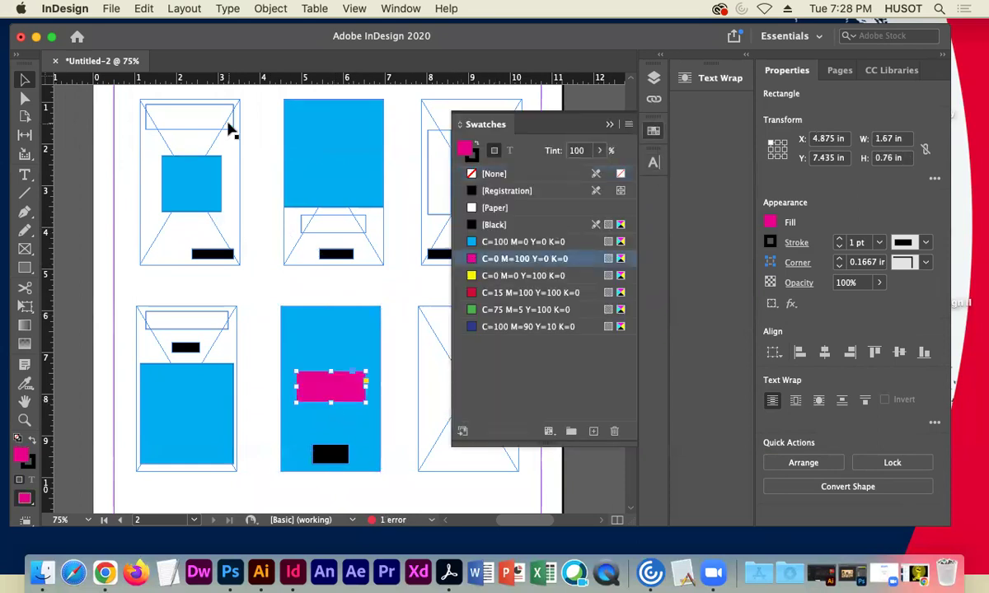
click(188, 134)
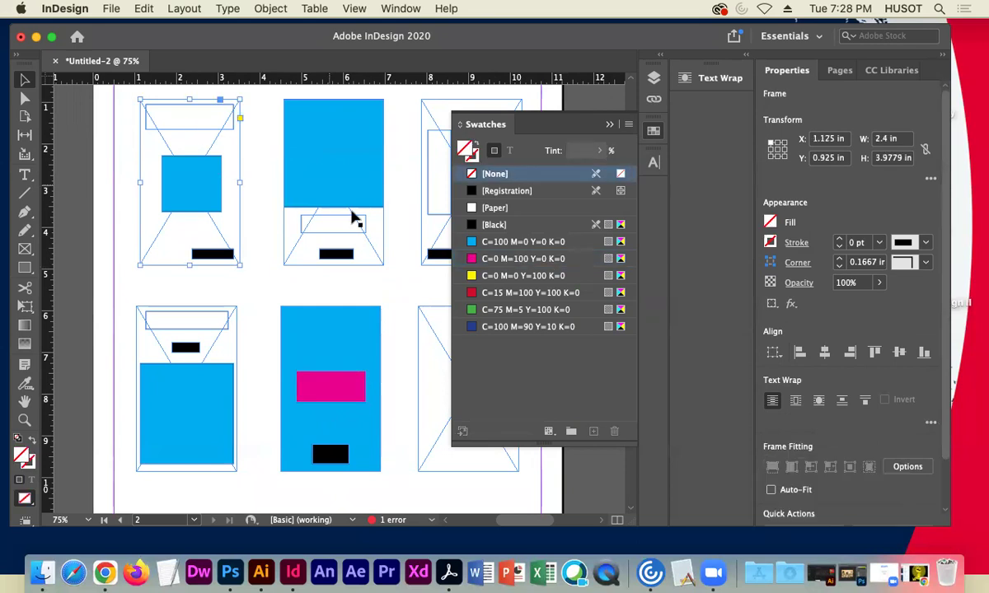
click(191, 130)
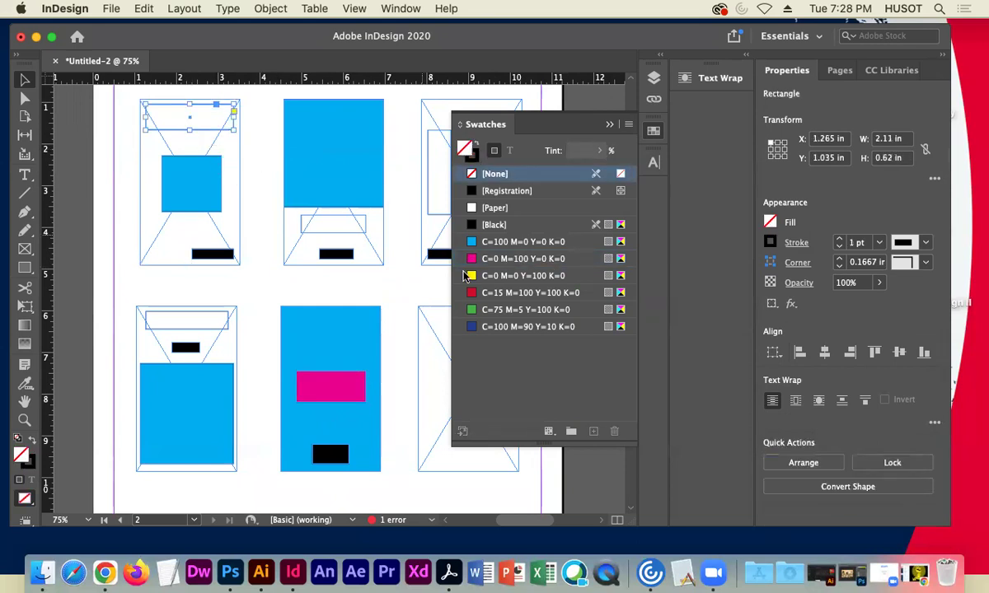
click(504, 259)
Fill the second thumbnail's box below the cyan, the third's vertical box and the fourth's top box with the same magenta swatch
click(349, 232)
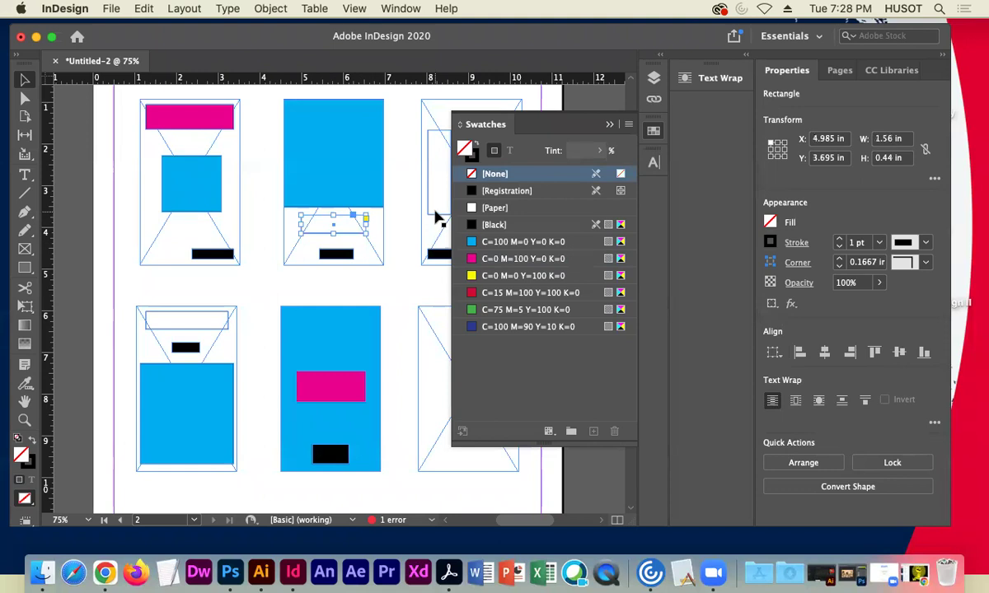
shift+click(436, 217)
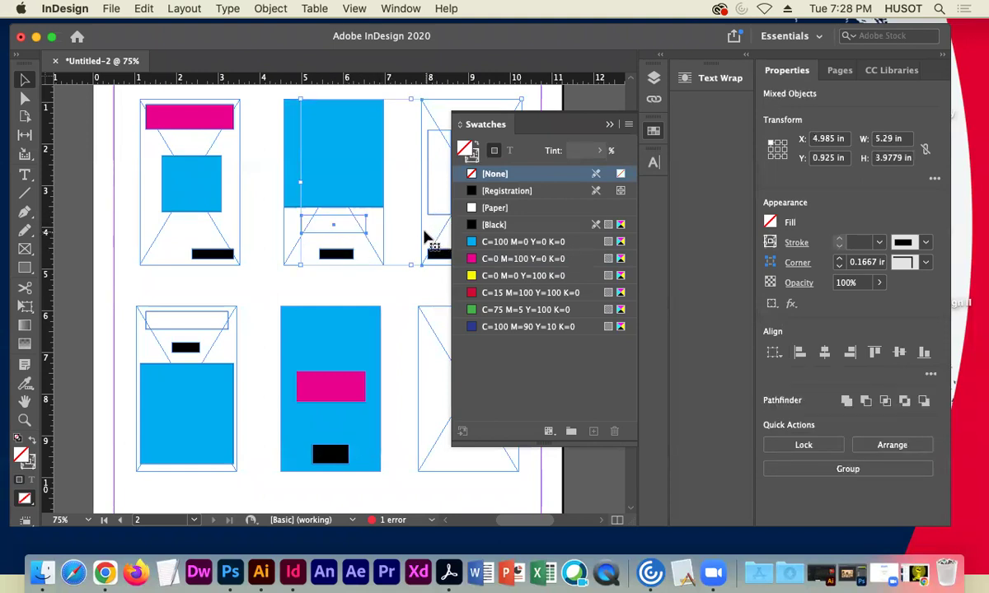
shift+click(425, 235)
click(524, 260)
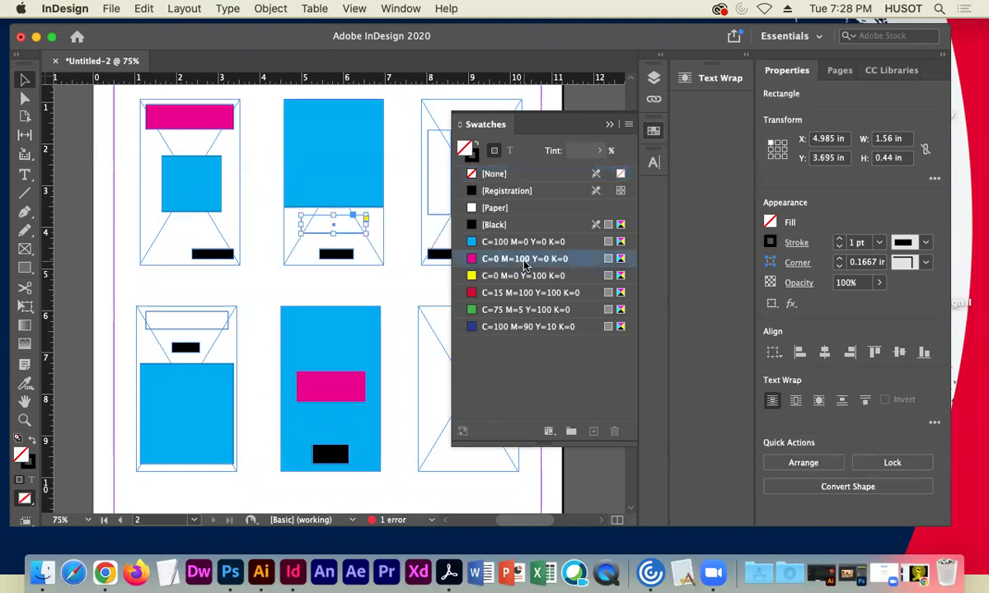
click(584, 117)
click(452, 176)
click(451, 174)
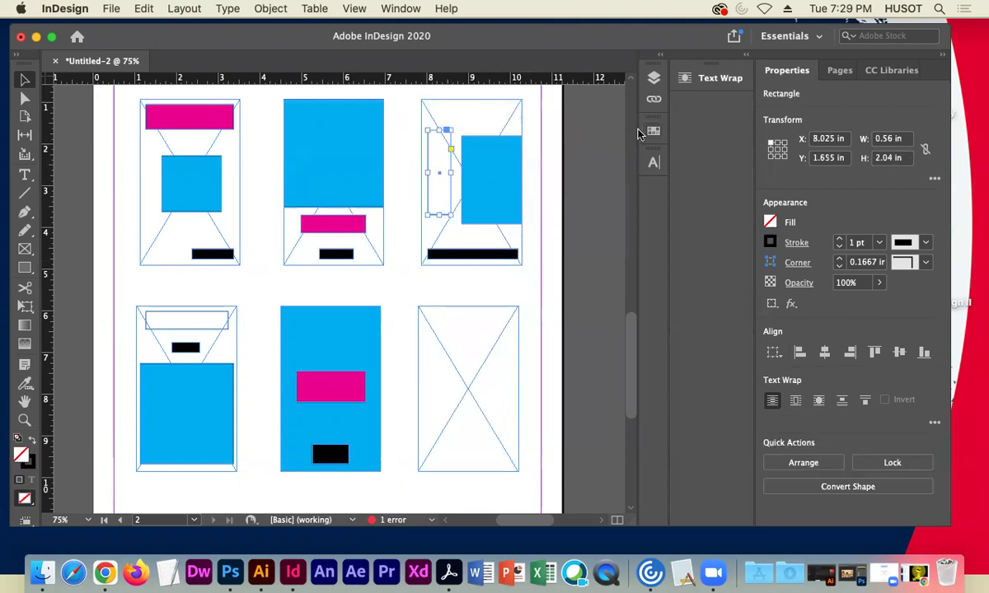
click(652, 131)
click(500, 260)
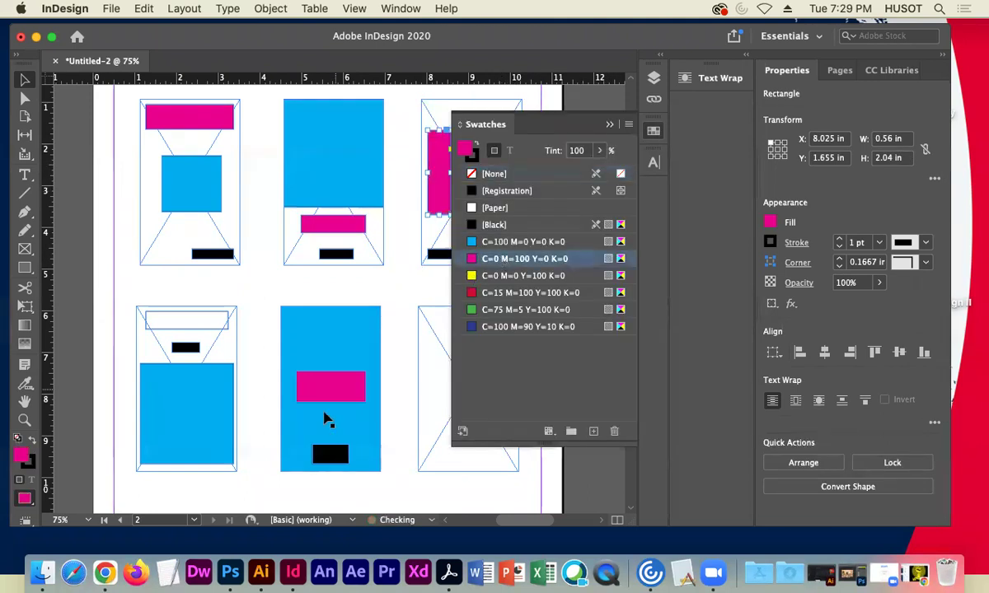
click(206, 330)
click(524, 258)
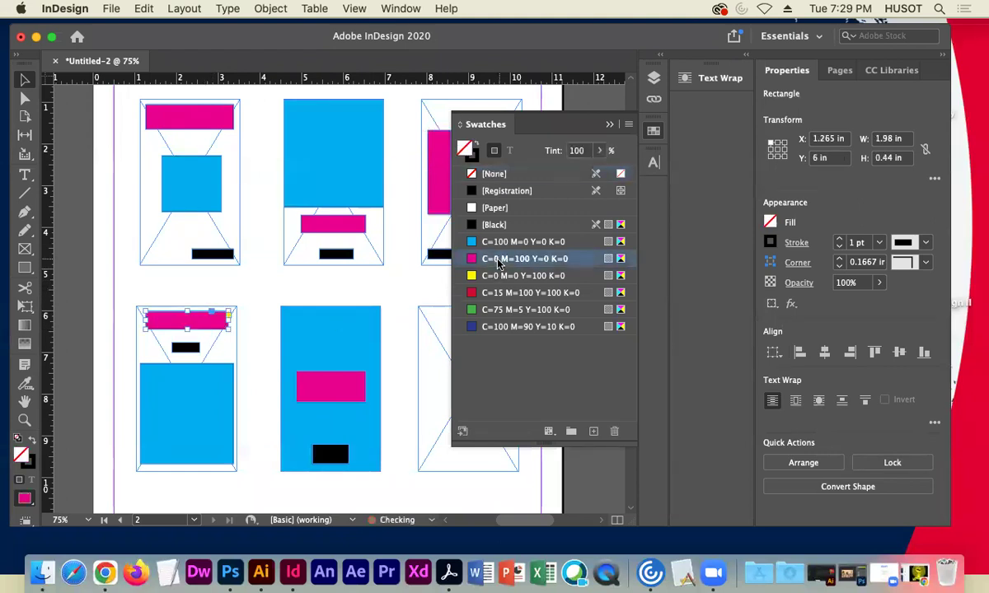
click(608, 125)
click(391, 285)
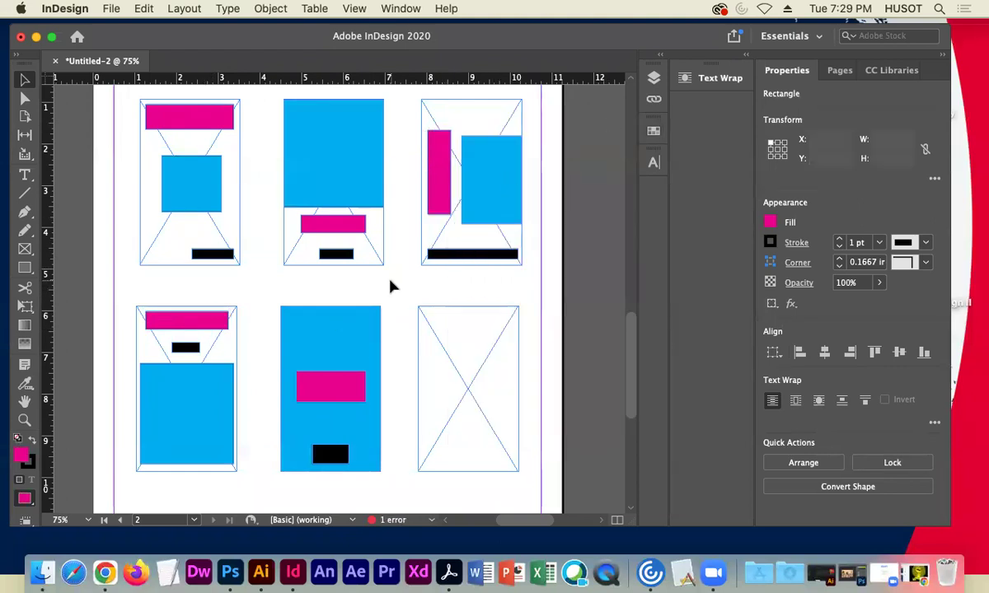
Copy a cyan block and a magenta box into the sixth thumbnail, with the narrowed cyan at its left edge and magenta as a tall bar beside it
click(186, 421)
drag(204, 404, 448, 372)
drag(511, 380, 484, 380)
click(354, 385)
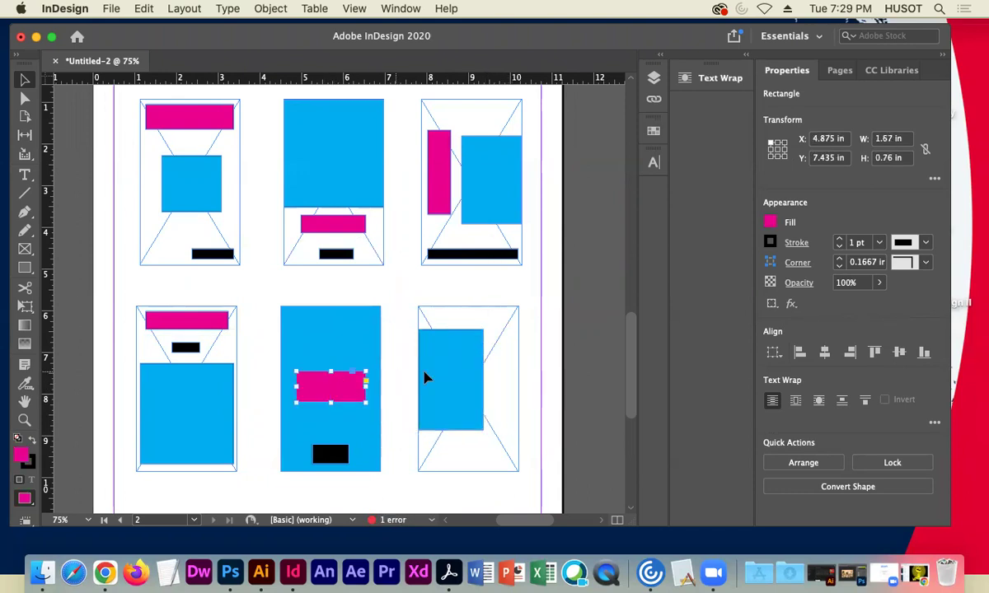
key(super+v)
drag(342, 305, 501, 429)
Copy the fifth thumbnail's black box into the bottom of the sixth thumbnail and widen it to about 2.09 by 0.48 in
click(330, 454)
key(super+c)
key(super+v)
drag(350, 305, 509, 454)
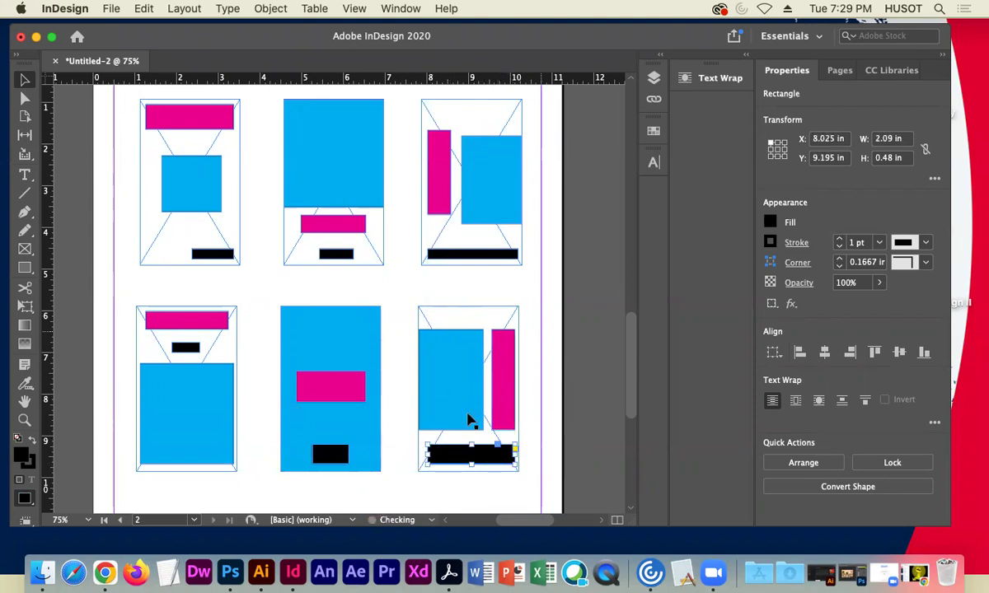
Stretch the fourth thumbnail's cyan box to the frame's side and bottom edges, about 2.4 by 2.6 in
click(202, 418)
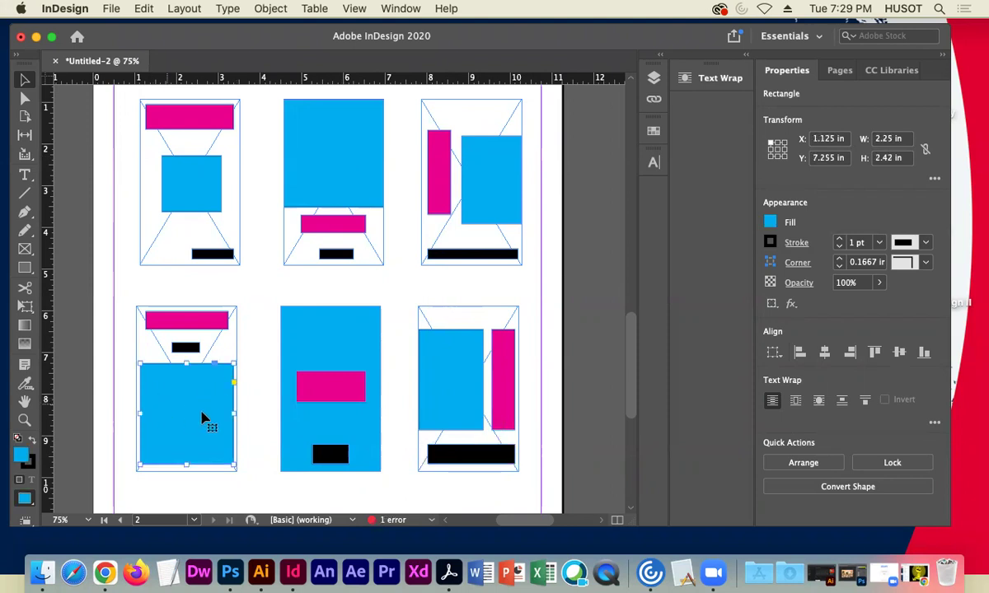
drag(142, 412, 136, 412)
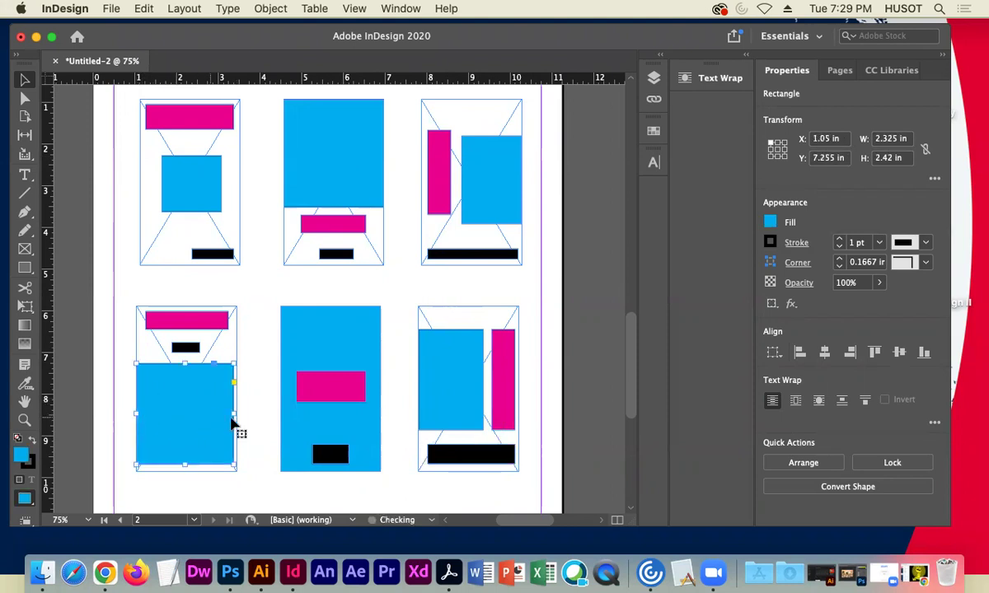
drag(235, 414, 238, 414)
drag(186, 467, 187, 472)
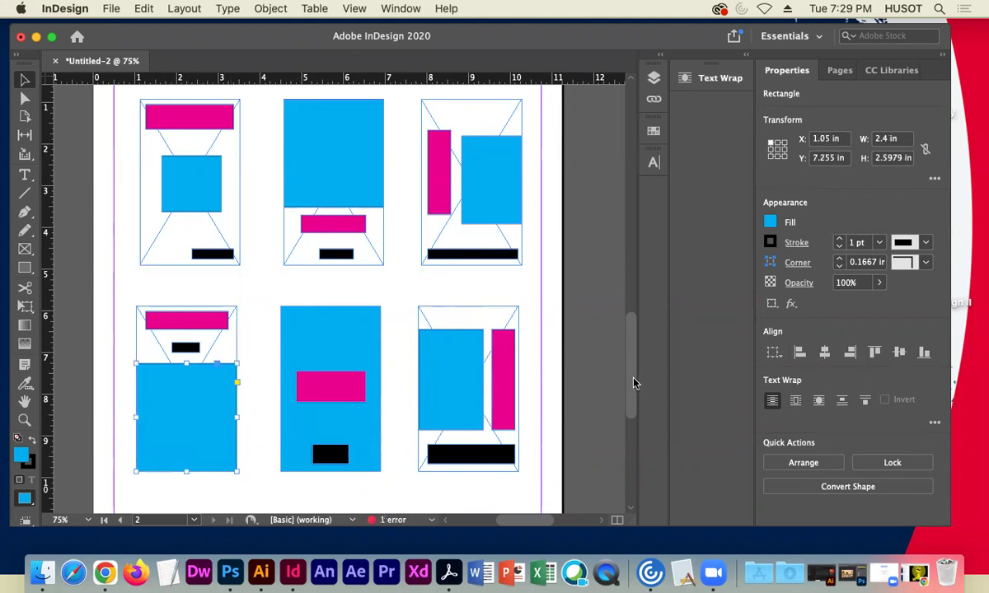
Add a blank third page after the thumbnail page
drag(634, 386, 634, 438)
click(272, 254)
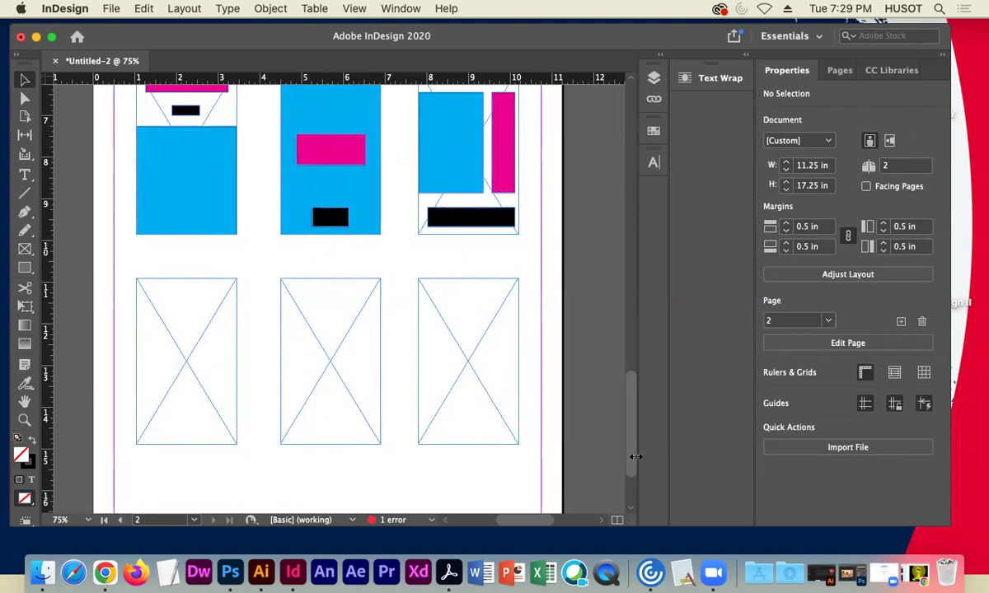
drag(629, 451, 609, 387)
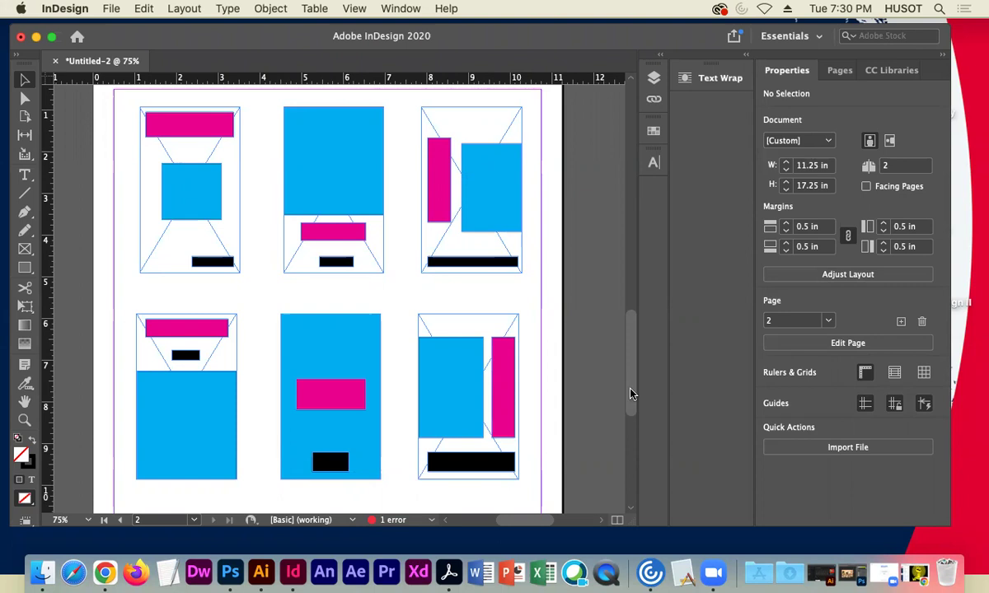
click(839, 70)
click(905, 517)
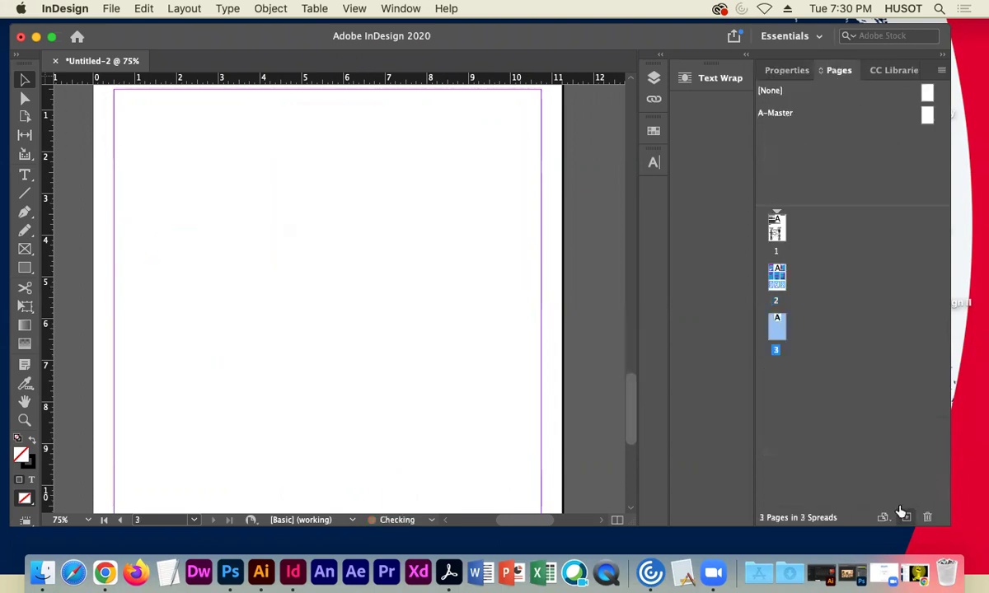
Delete the three empty frames in the bottom row of page 2
scroll(557, 333, up, 15)
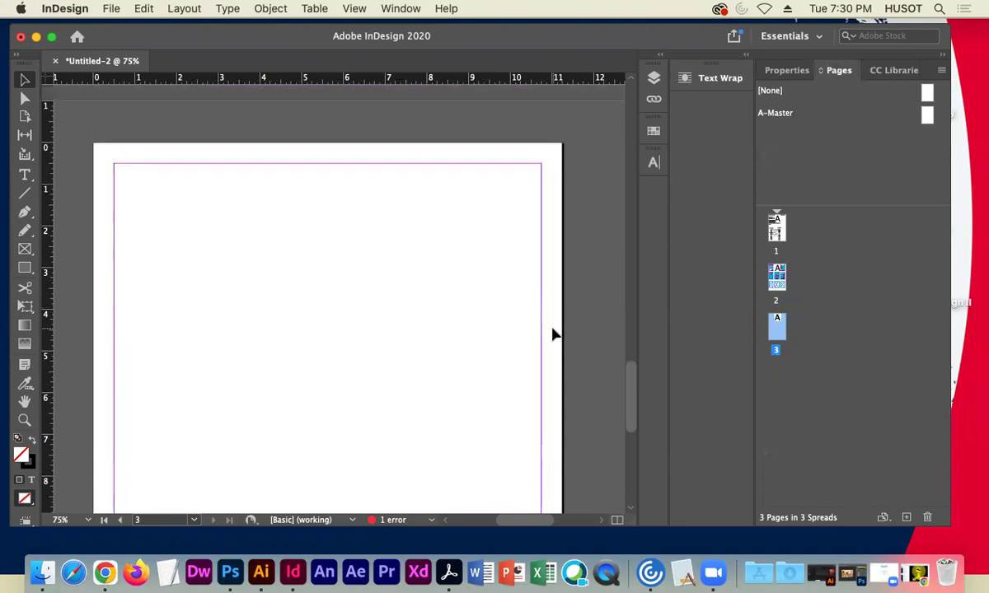
scroll(560, 332, up, 4)
scroll(562, 334, down, 10)
scroll(565, 333, down, 8)
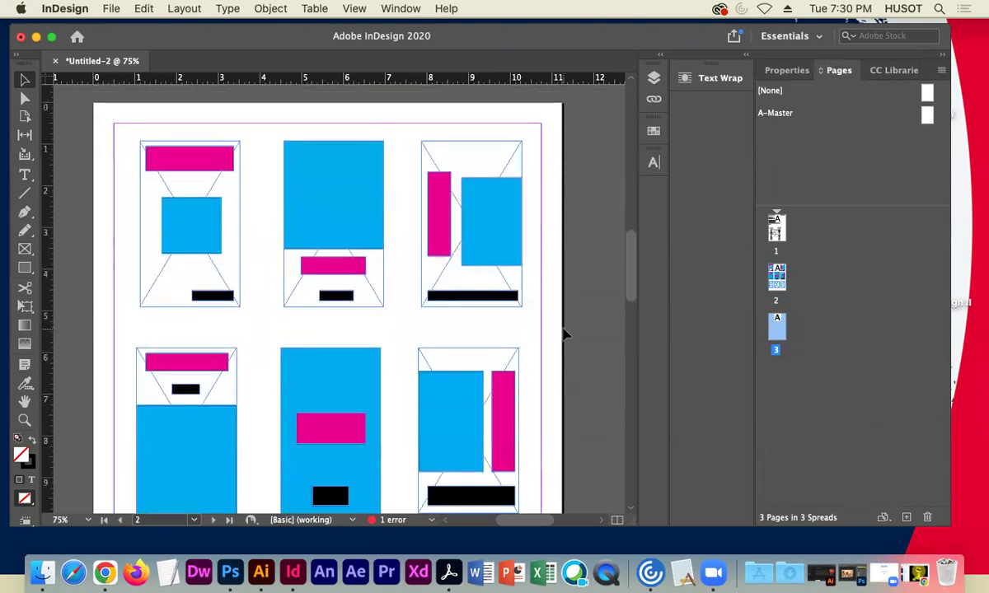
scroll(566, 333, down, 1)
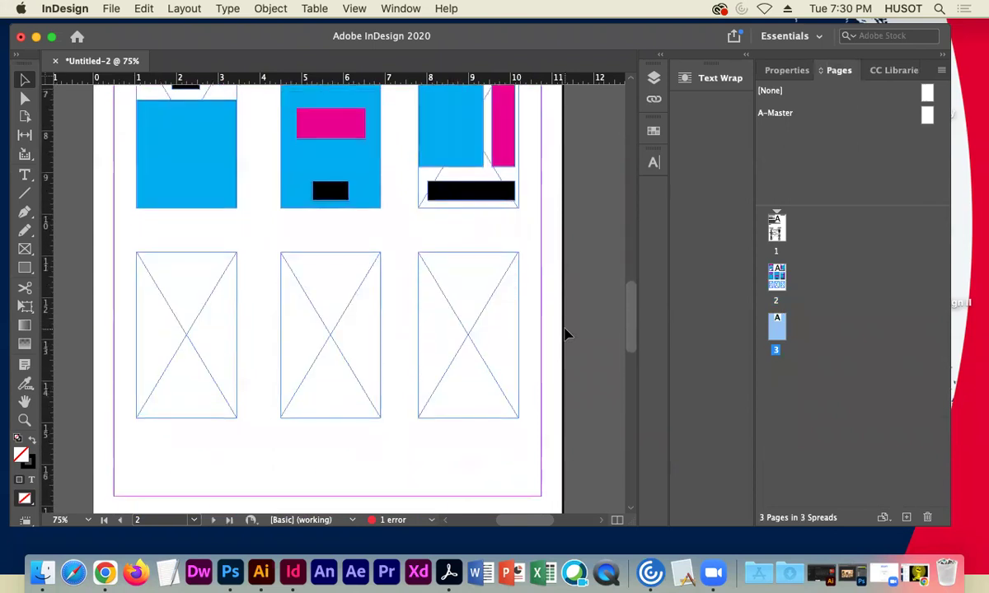
drag(484, 445, 230, 346)
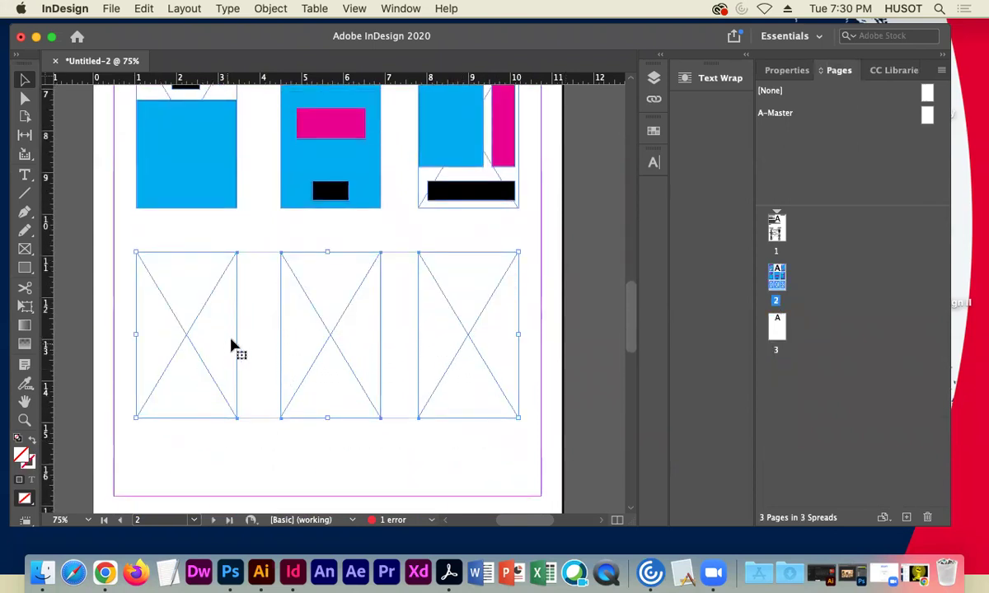
key(Delete)
drag(633, 315, 633, 276)
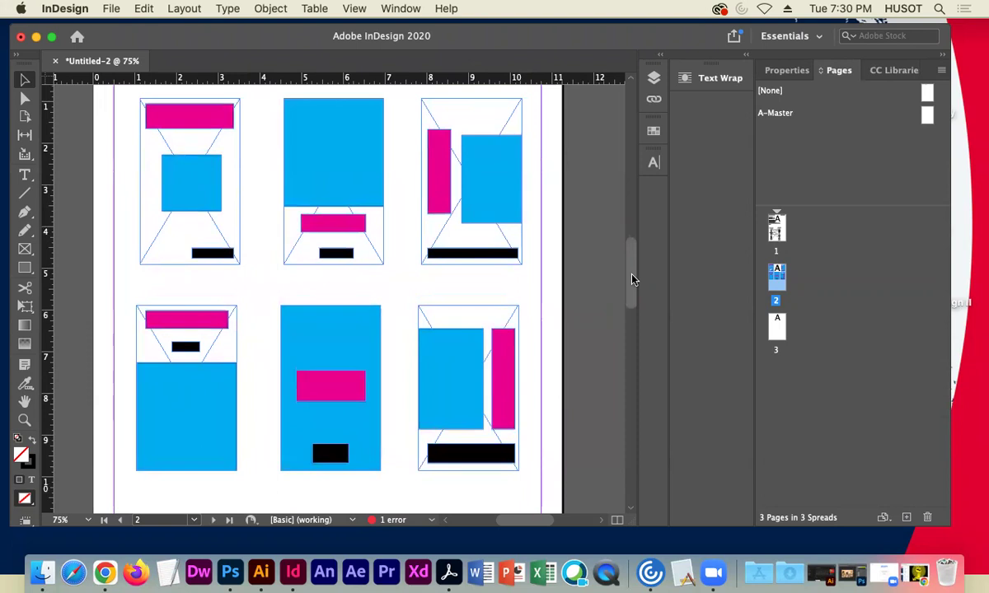
drag(631, 280, 623, 319)
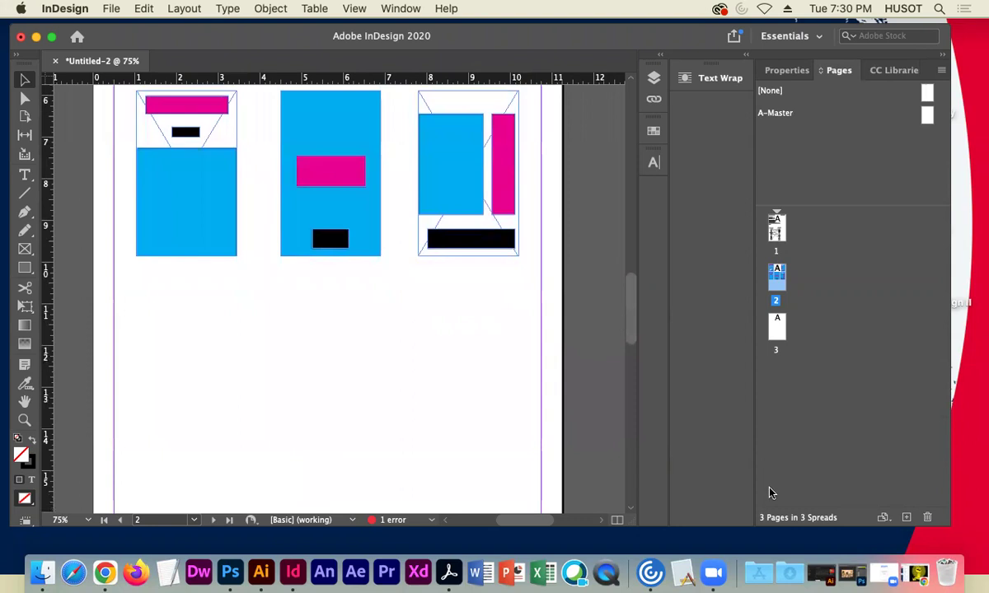
Switch to doctorswithoutborders.org in Chrome, take a screenshot of the header logo and put the browser window away
click(916, 579)
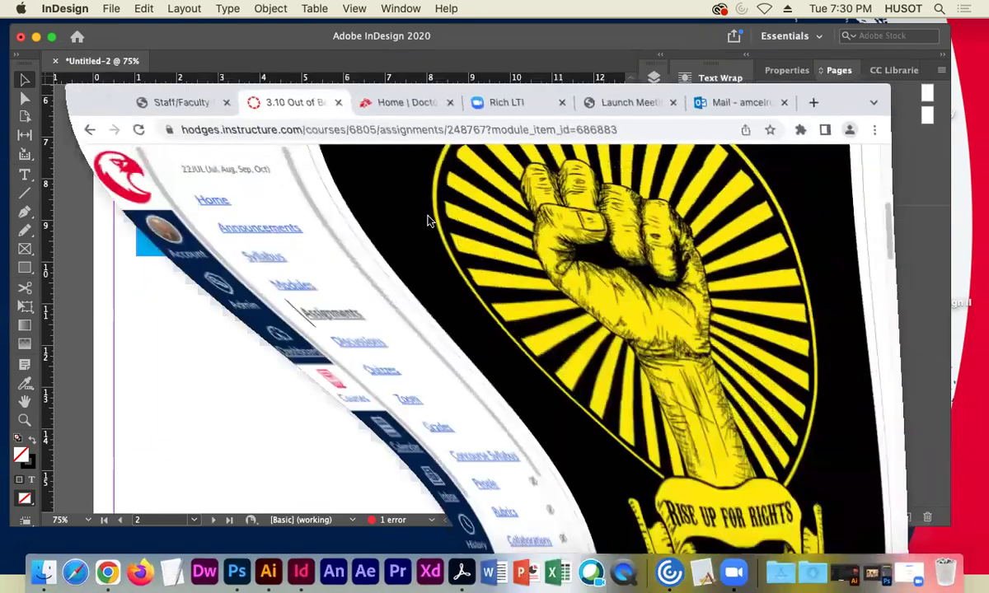
click(403, 143)
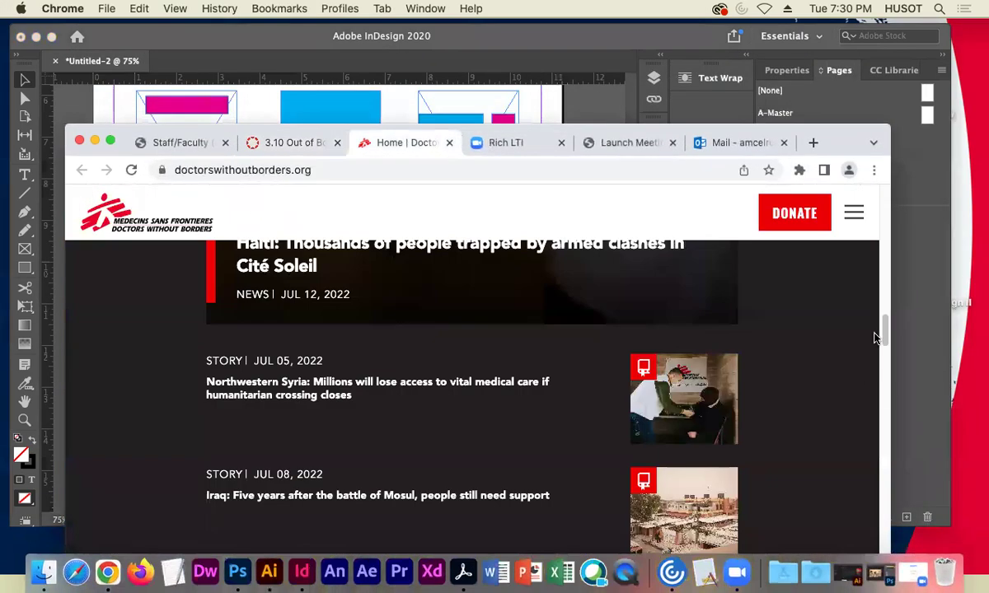
drag(884, 329, 884, 199)
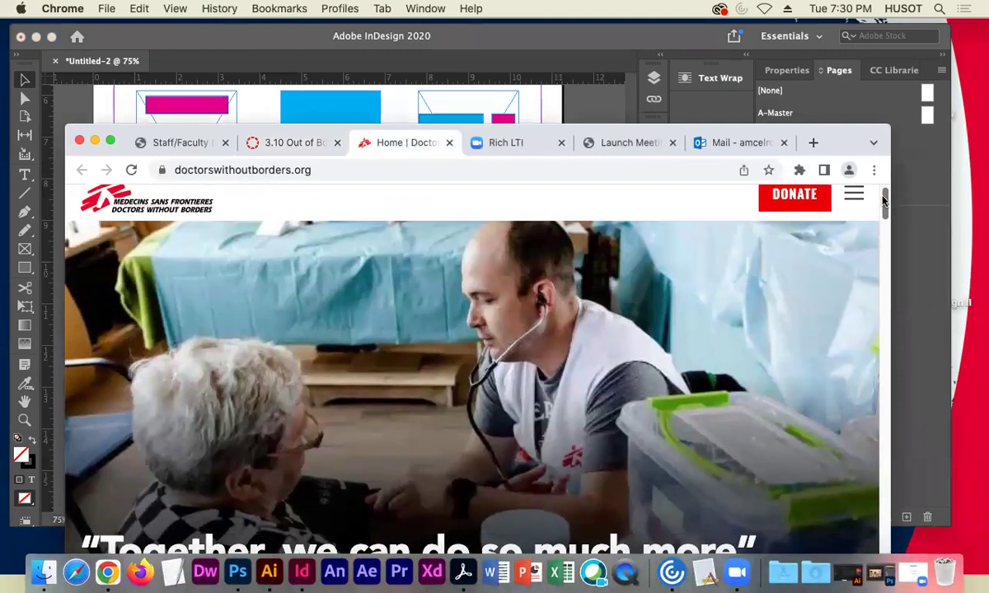
drag(834, 137, 845, 96)
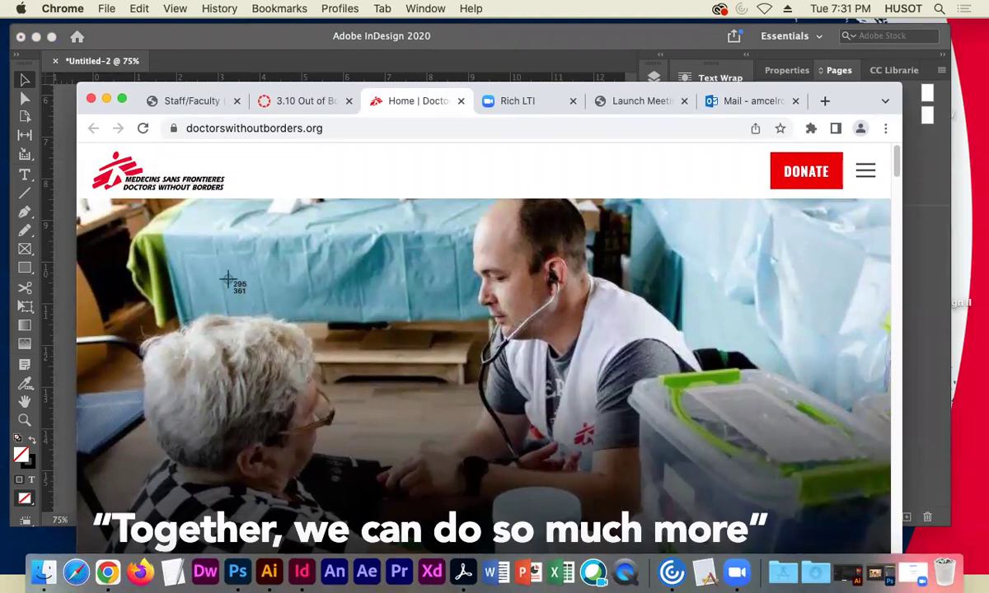
drag(85, 148, 249, 194)
drag(161, 183, 351, 208)
click(106, 98)
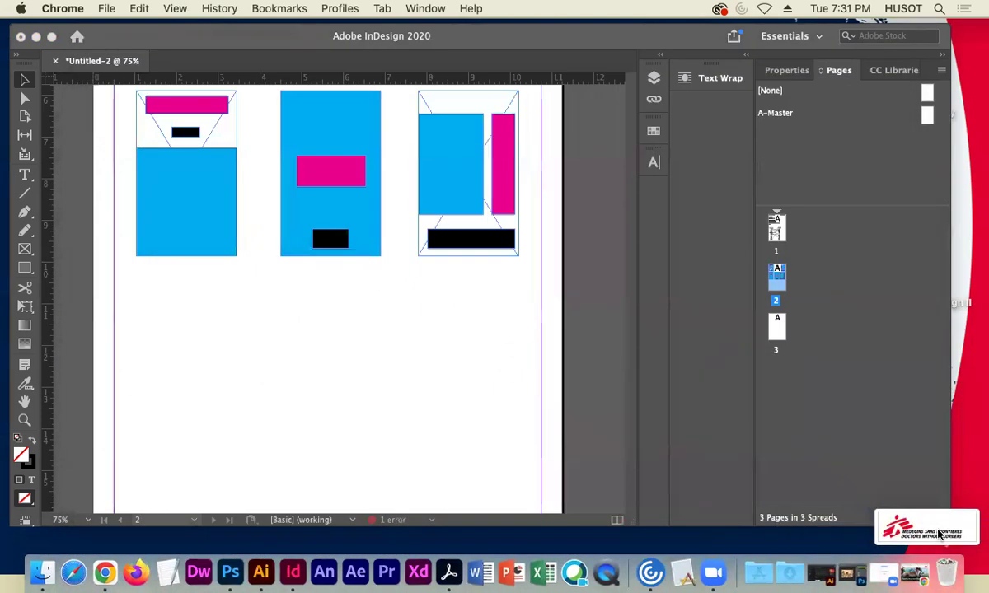
Return to InDesign and load the logo screenshot from the Desktop for placing, leaving Replace Selected Item on
click(442, 368)
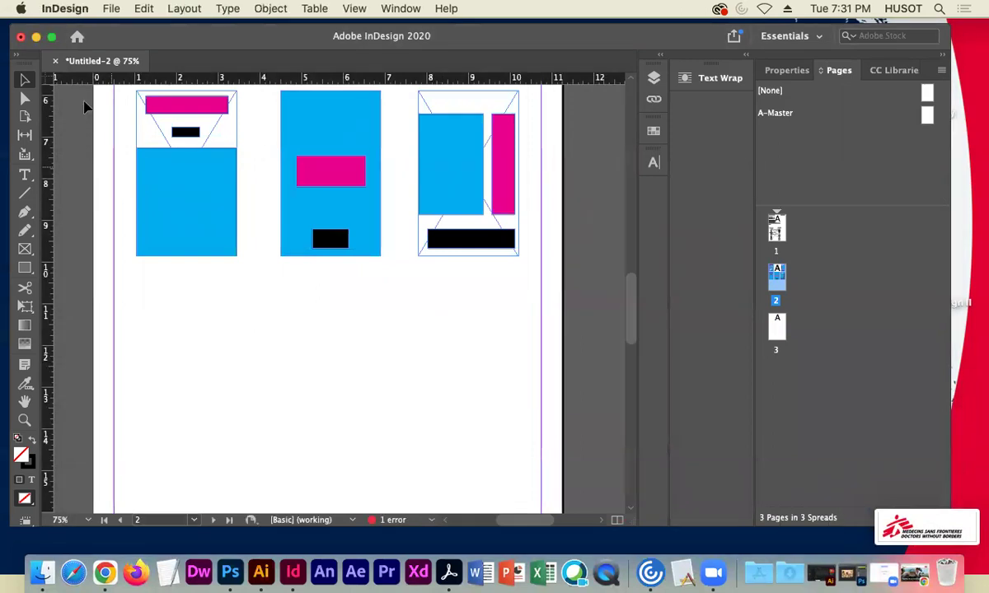
click(111, 9)
click(120, 207)
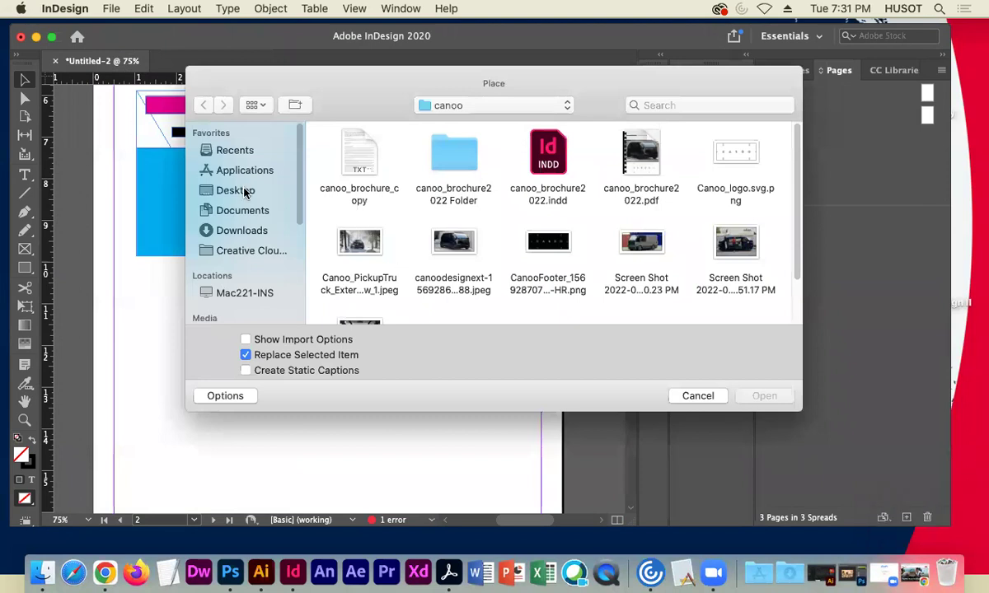
click(235, 191)
click(346, 239)
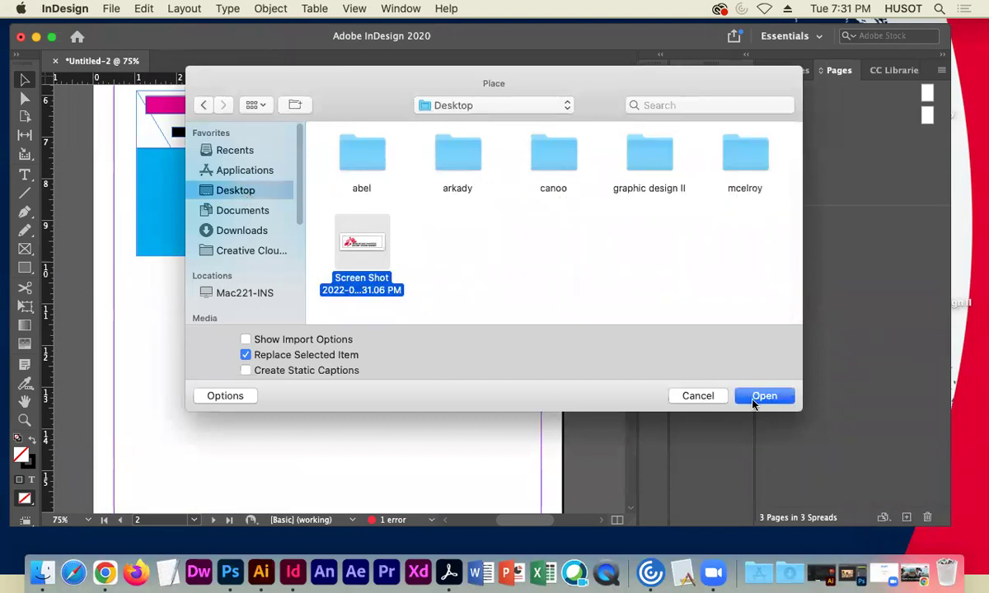
click(752, 397)
Place the logo image on page 2 and position it just below the fourth thumbnail
click(186, 331)
drag(221, 349, 179, 316)
click(219, 374)
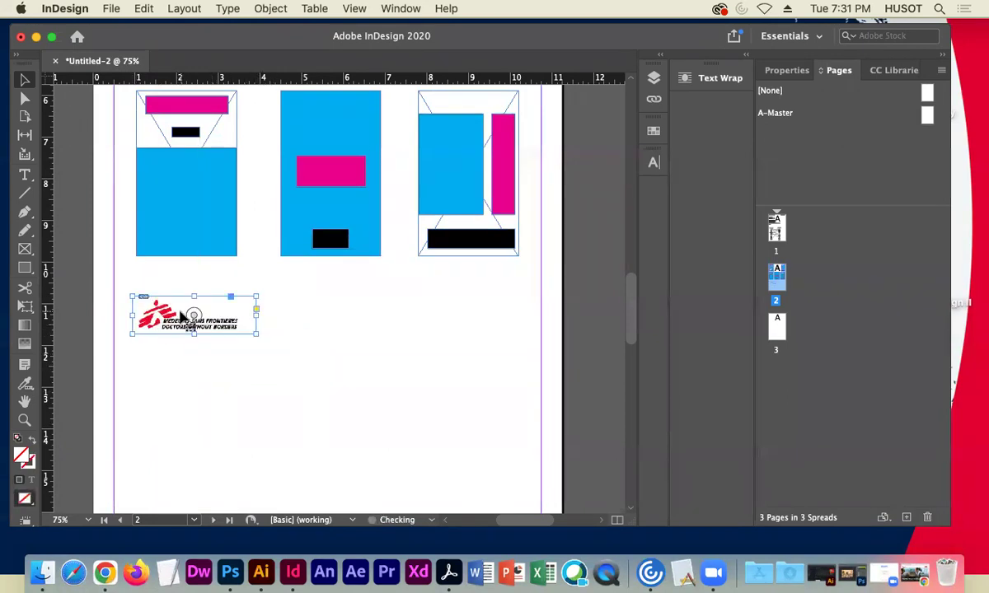
key(super+equal)
key(super+equal)
key(super+equal)
key(super+equal)
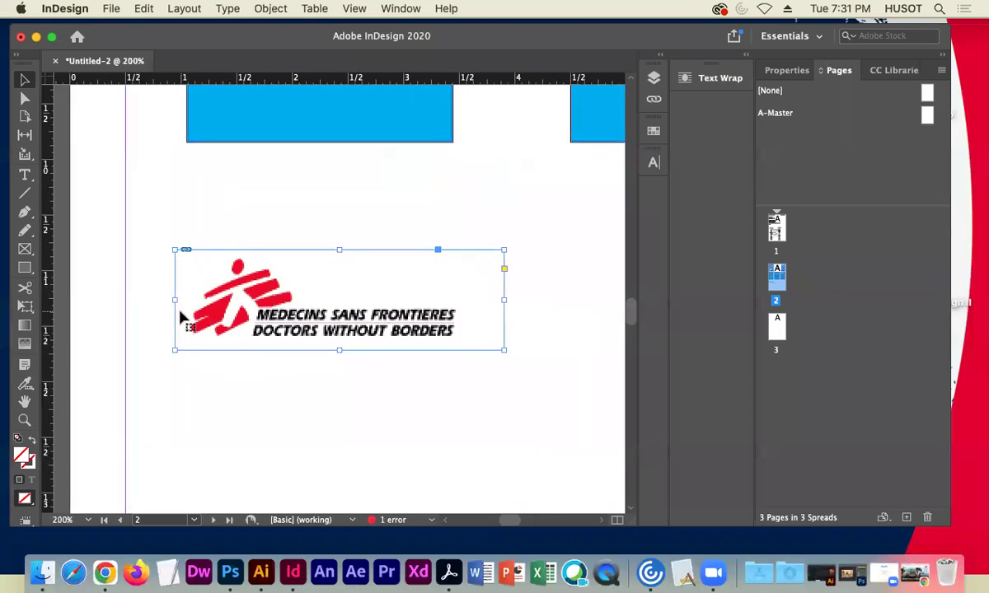
Sample a colour theme from the placed logo with the Color Theme tool and add it to the swatches
click(25, 383)
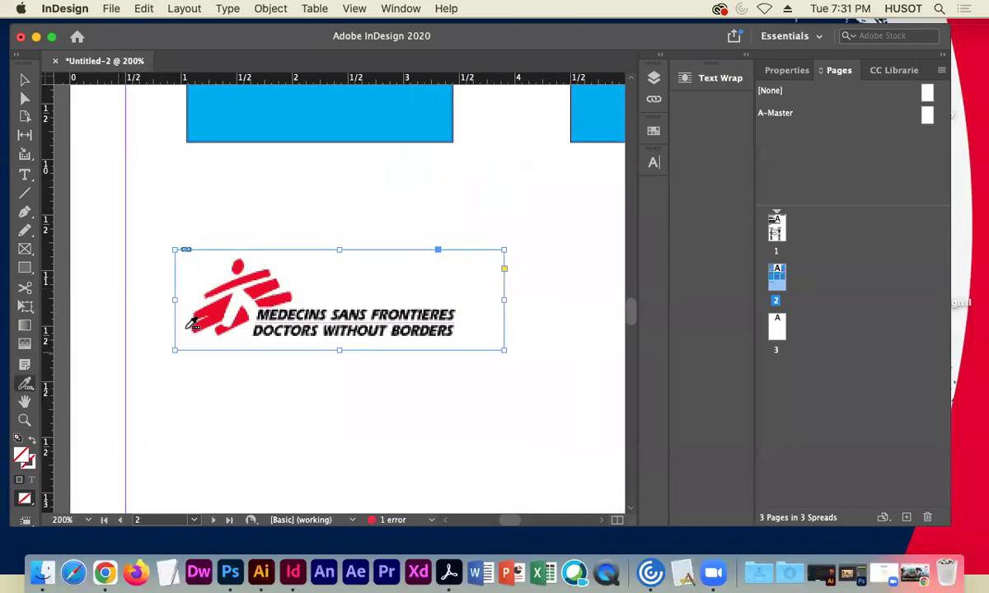
click(202, 296)
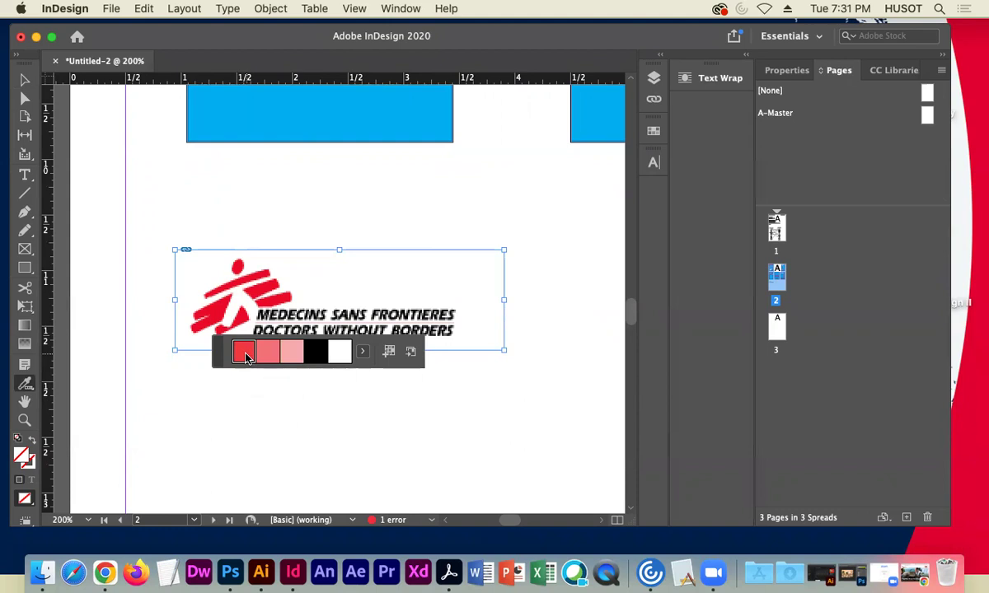
click(390, 352)
Expand the Colorful_Theme swatch group, delete the duplicate Colorful_Theme 2 group and return to the Selection tool
click(653, 133)
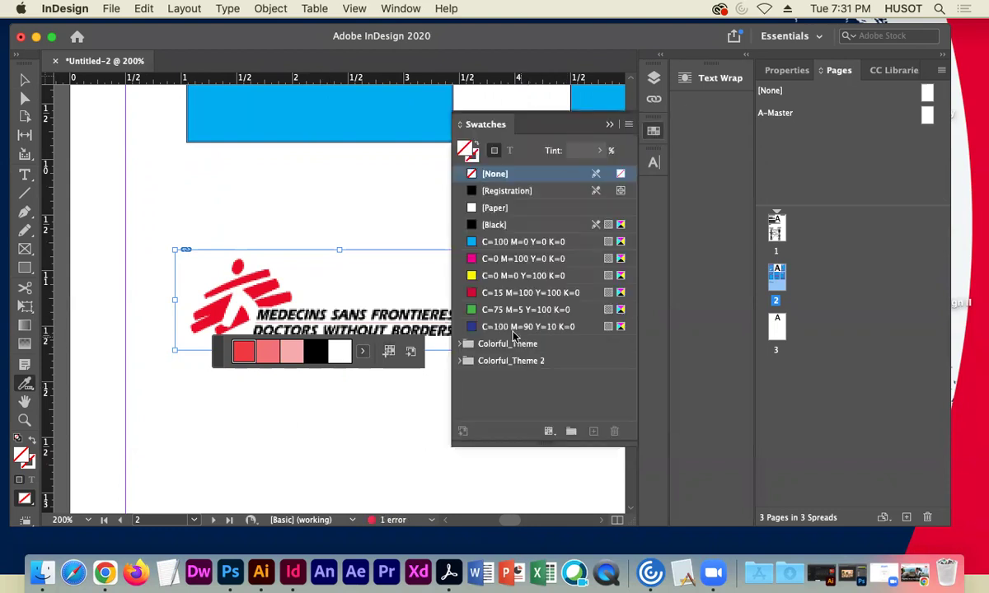
click(462, 344)
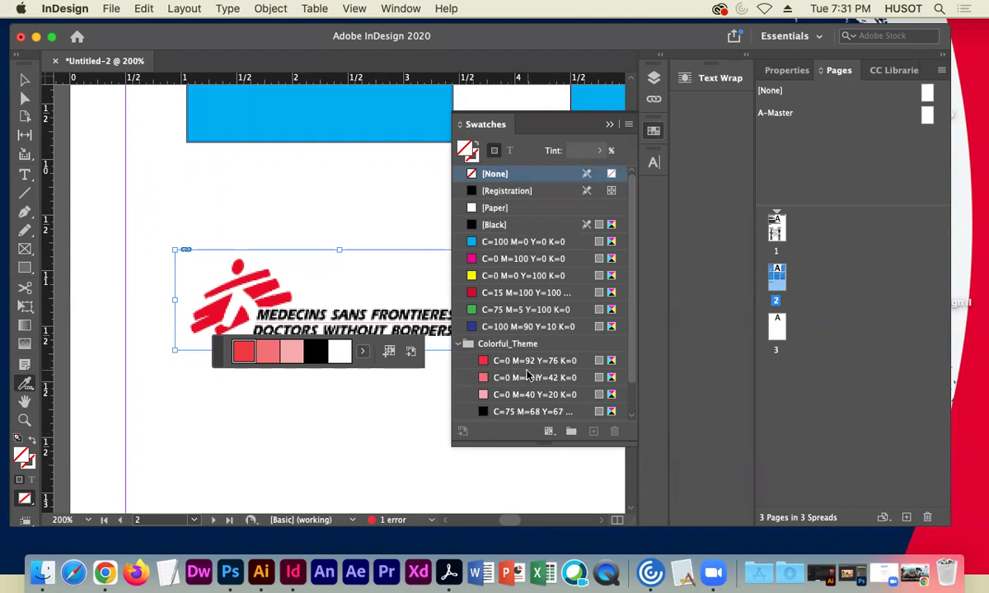
scroll(528, 375, down, 2)
click(534, 412)
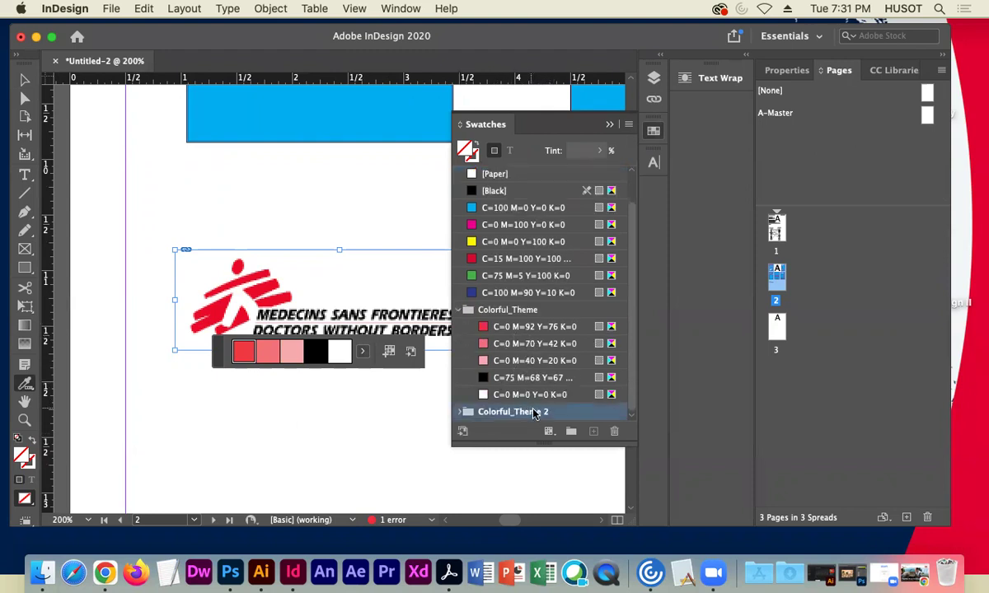
click(614, 431)
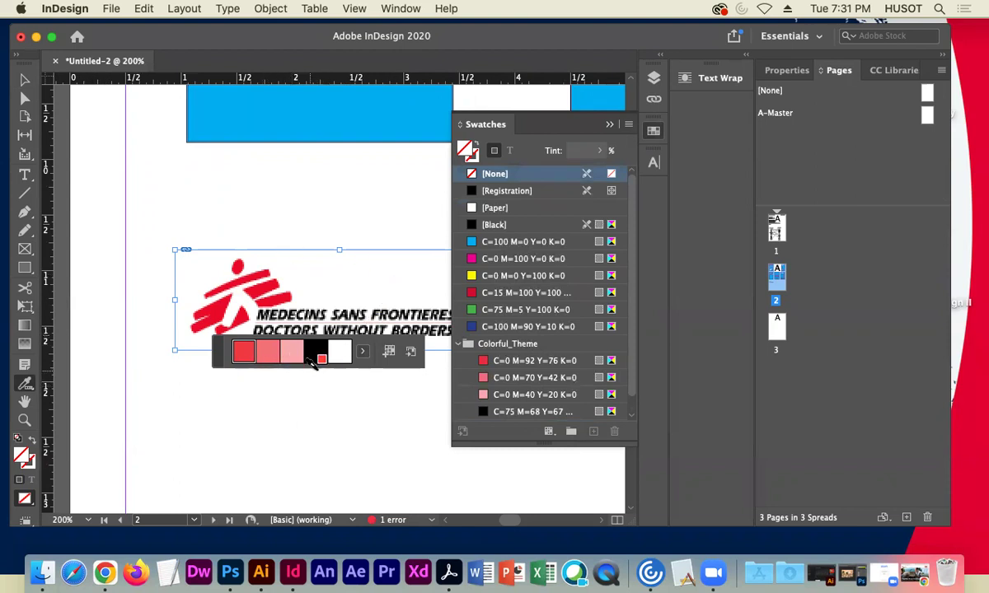
click(608, 126)
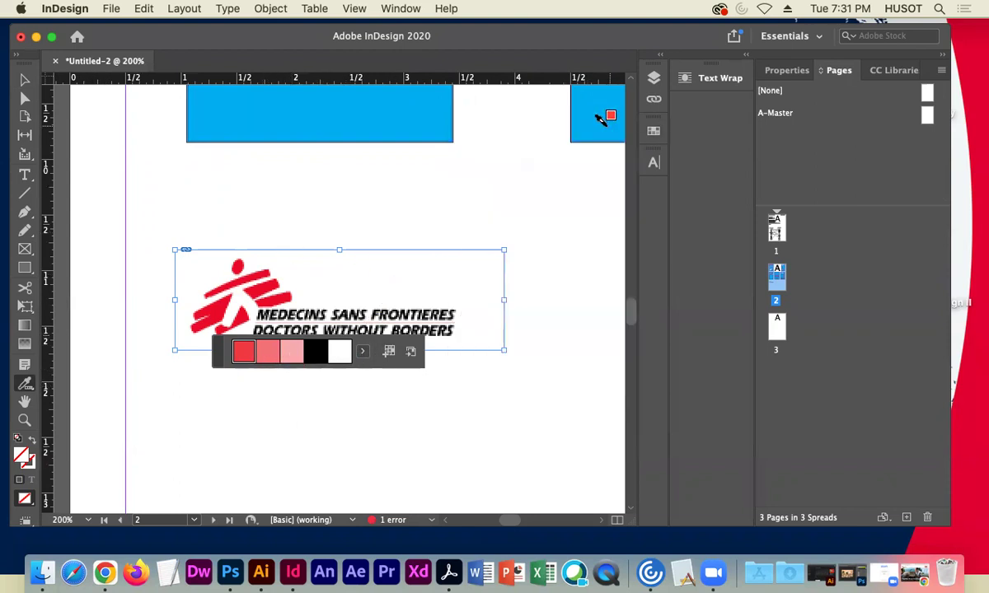
click(23, 79)
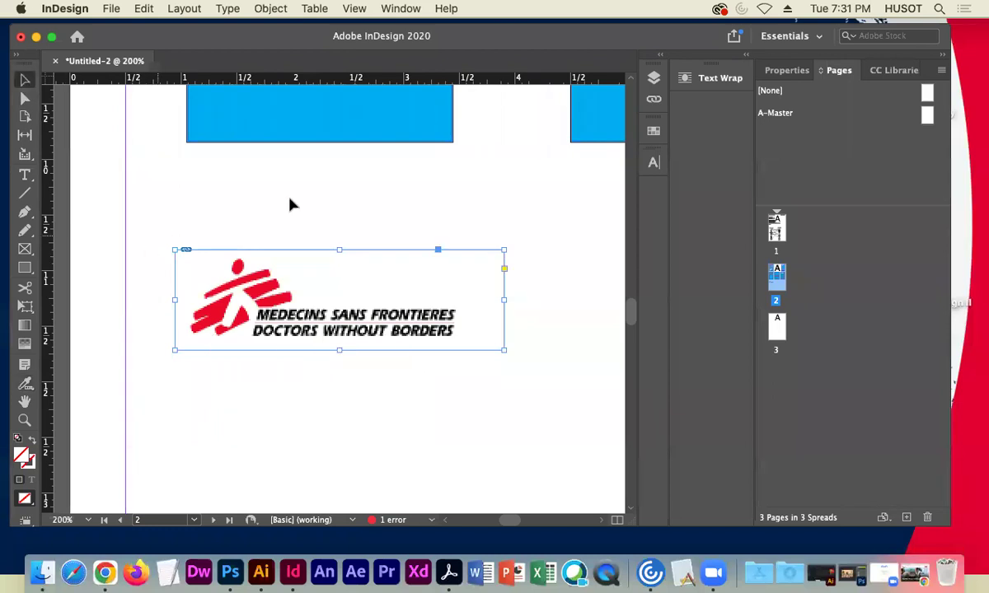
click(653, 132)
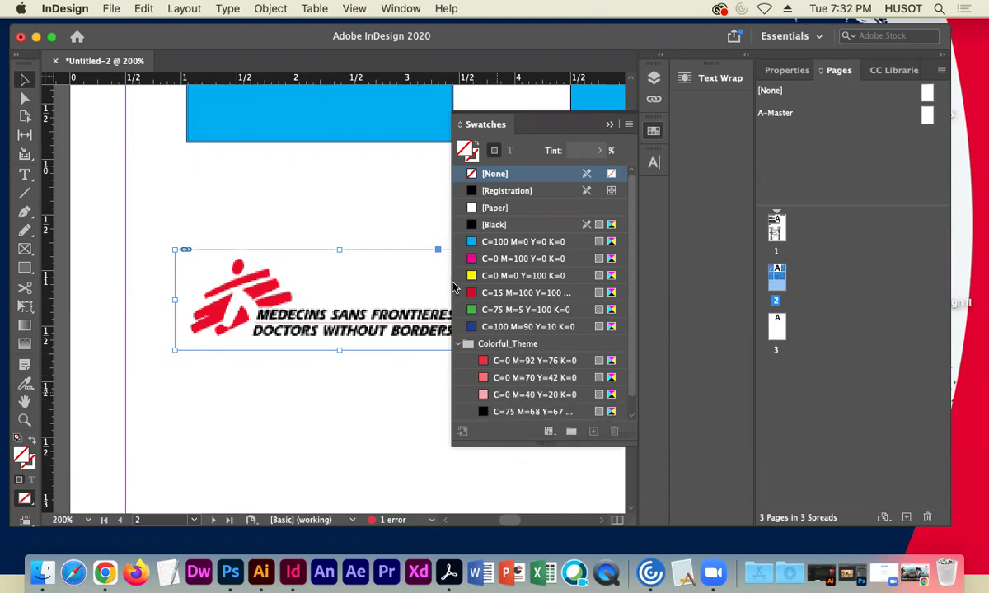
click(609, 126)
Switch to the Doctors Without Borders home page in Chrome and look through its photos, colours and layout
click(914, 573)
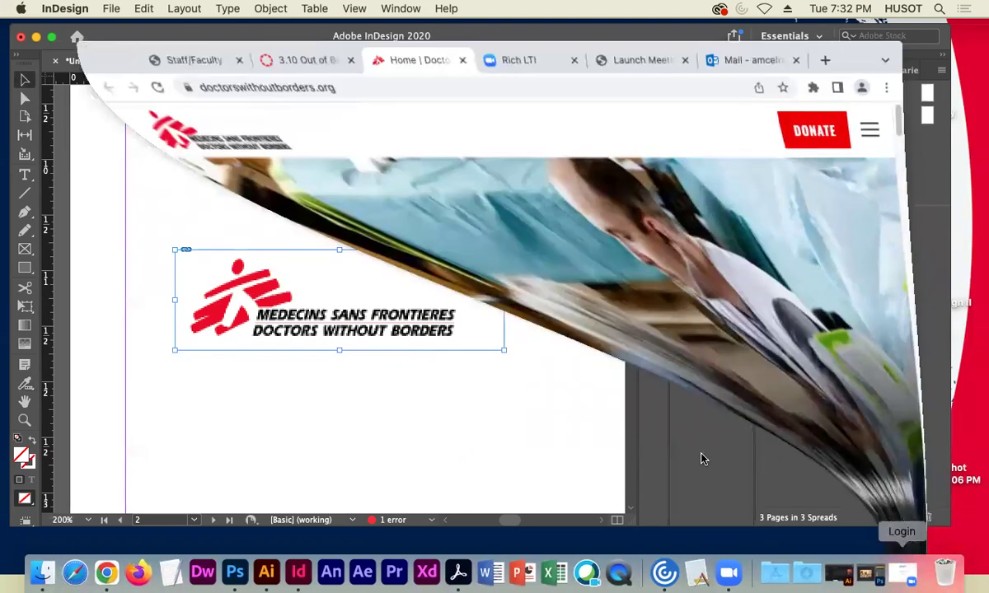
scroll(572, 343, down, 15)
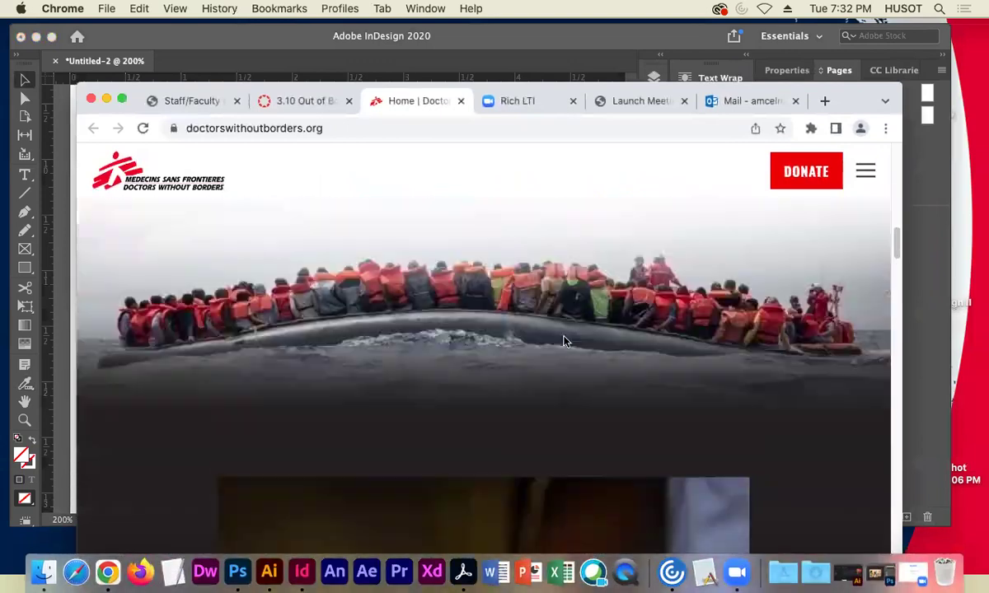
scroll(568, 348, down, 20)
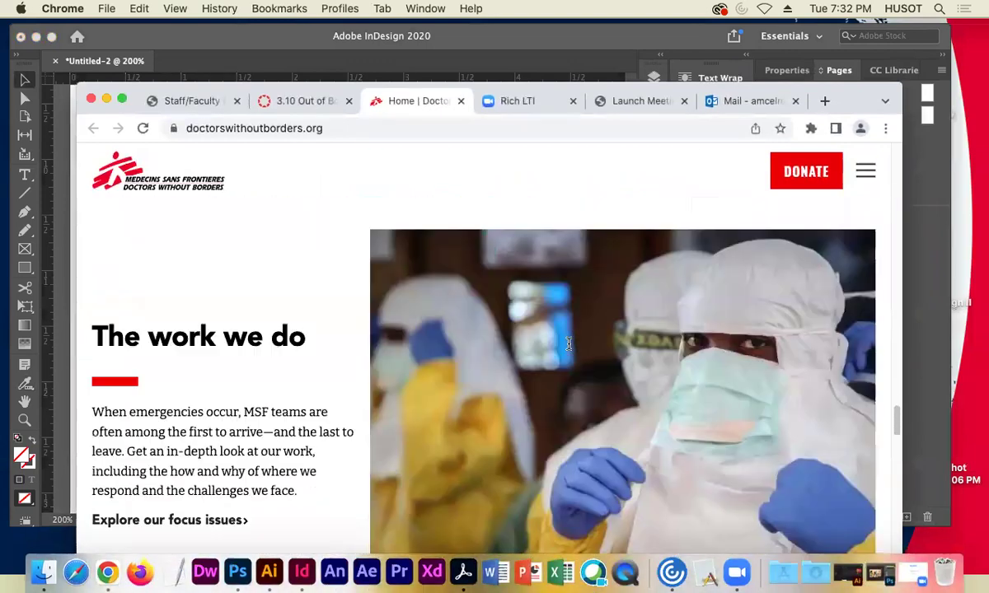
scroll(575, 351, down, 3)
scroll(577, 342, up, 20)
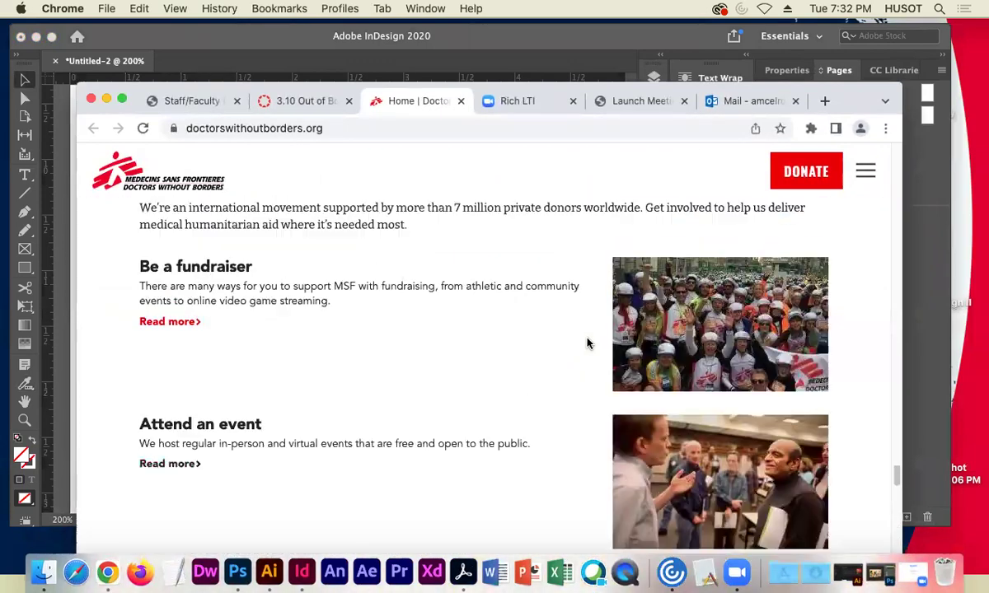
scroll(585, 334, up, 15)
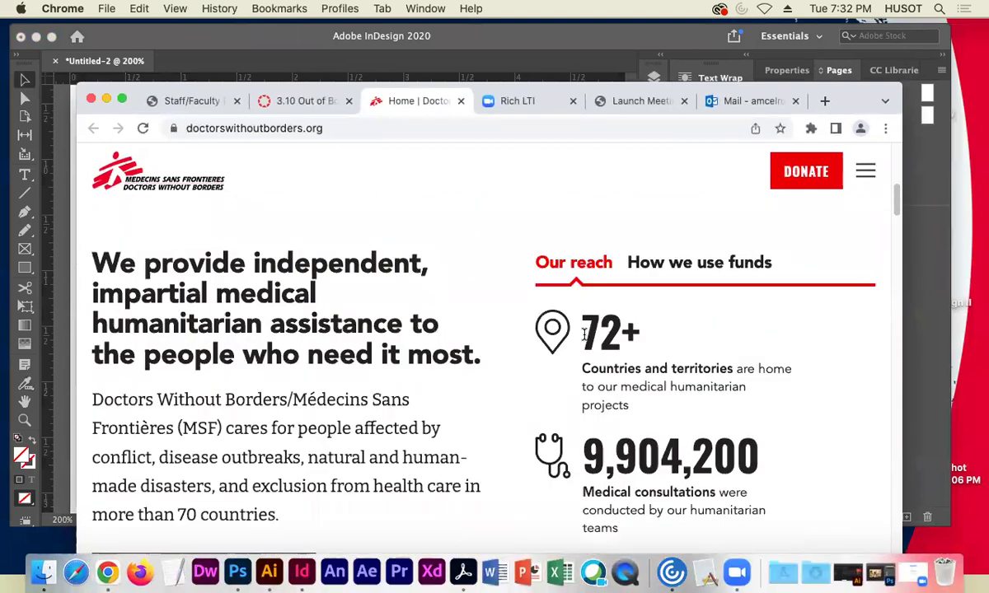
Browse the site's What We Do, Where We Work and Our Work in Focus pages for reference material
click(866, 175)
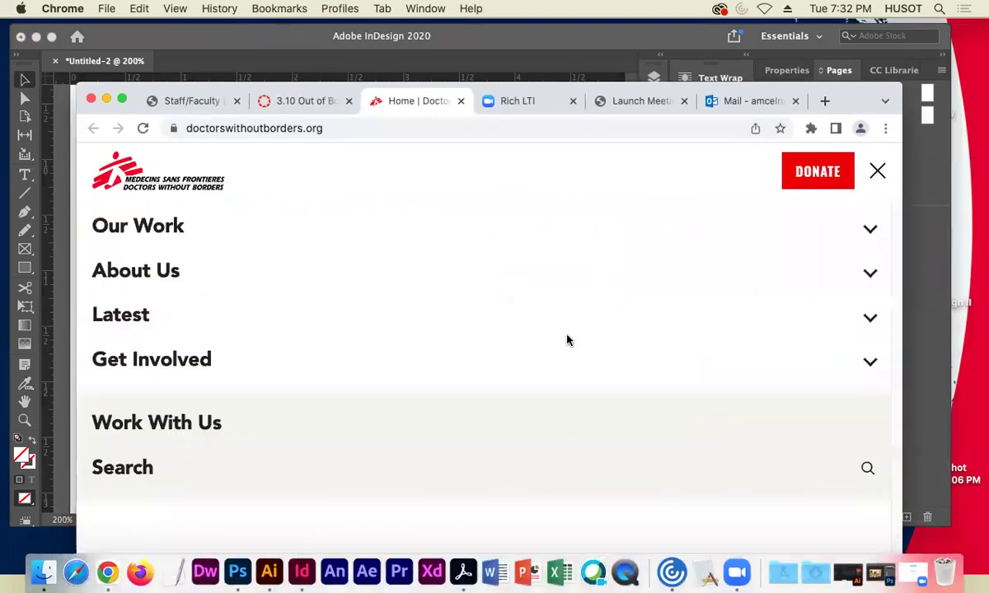
click(168, 229)
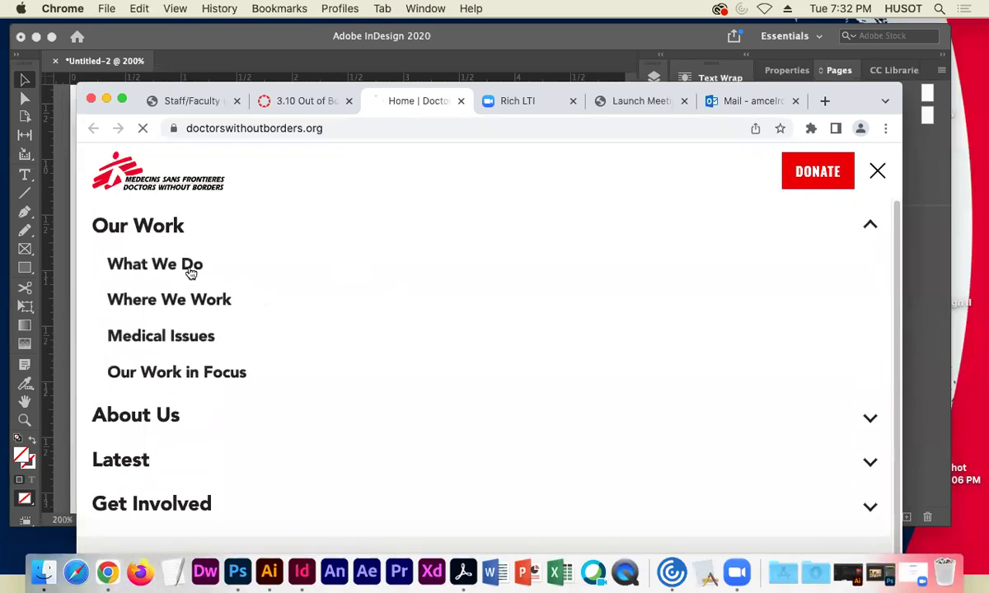
scroll(512, 318, down, 15)
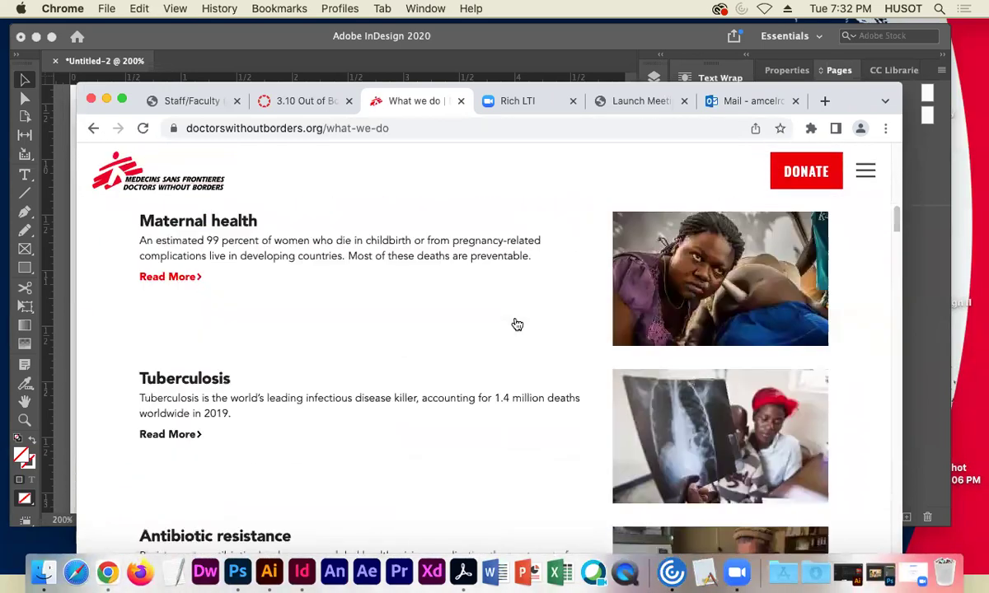
scroll(515, 321, up, 5)
click(865, 171)
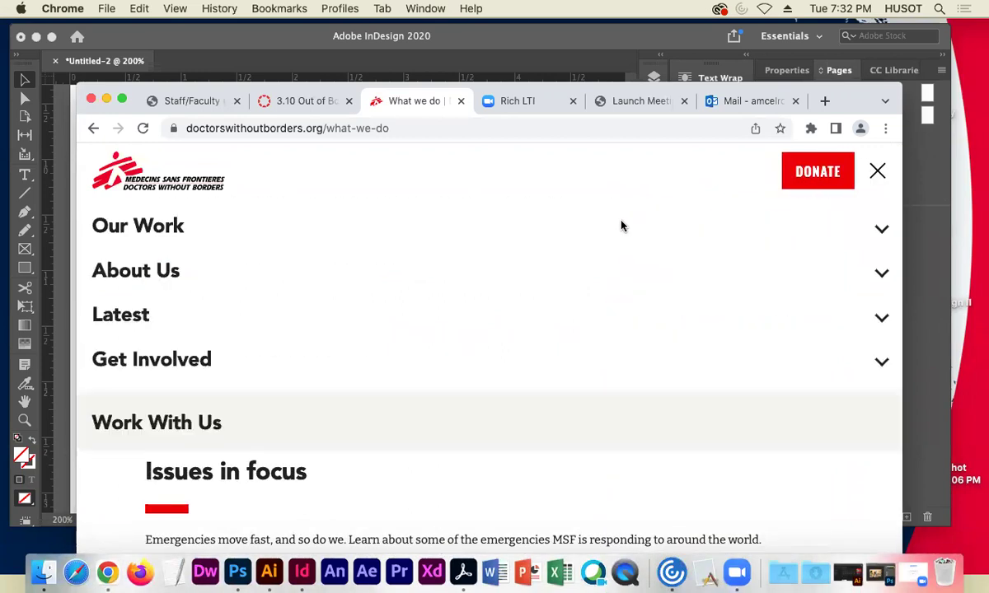
click(160, 247)
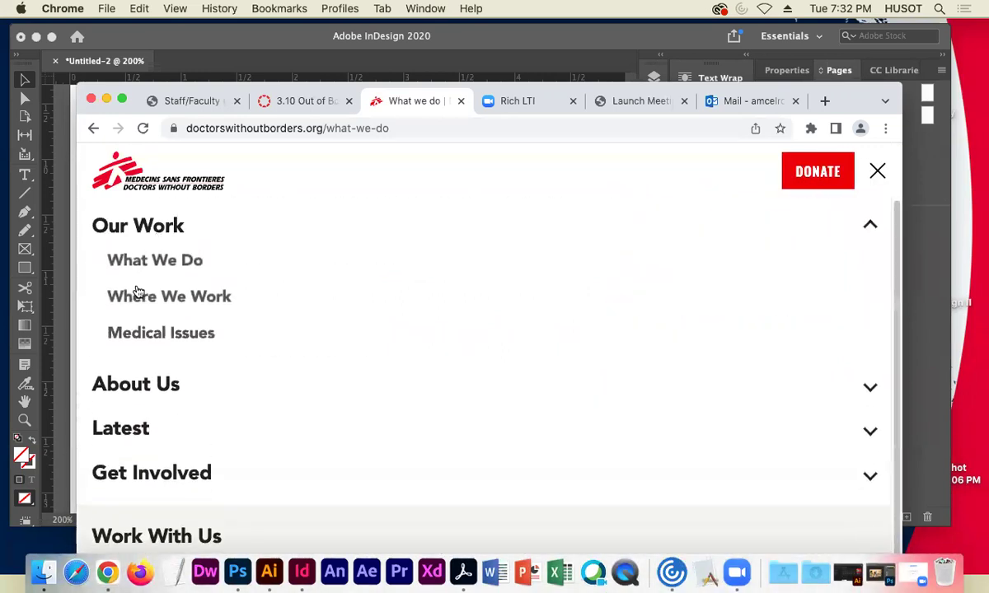
click(175, 300)
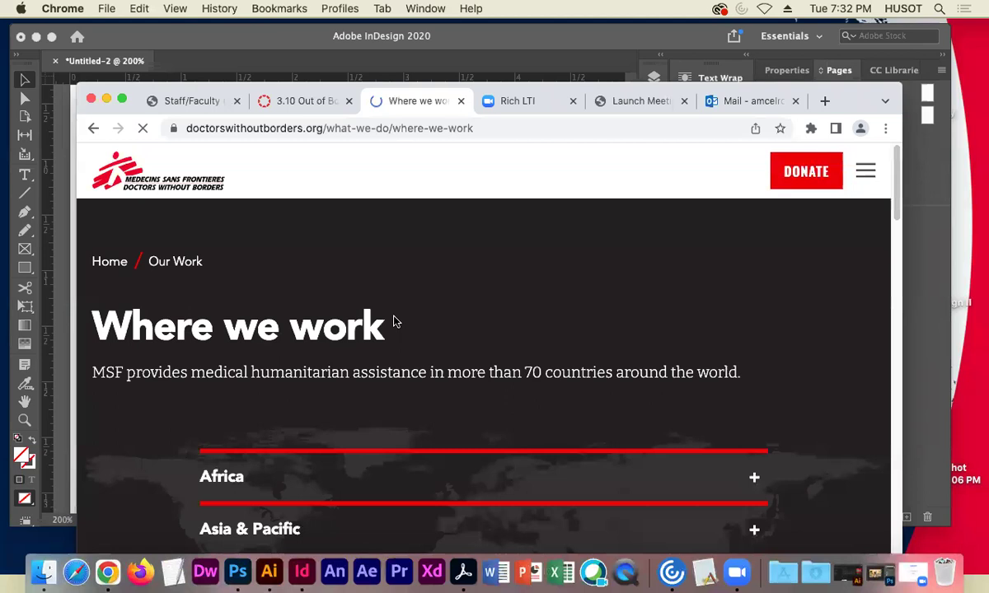
scroll(420, 353, down, 3)
scroll(425, 352, down, 15)
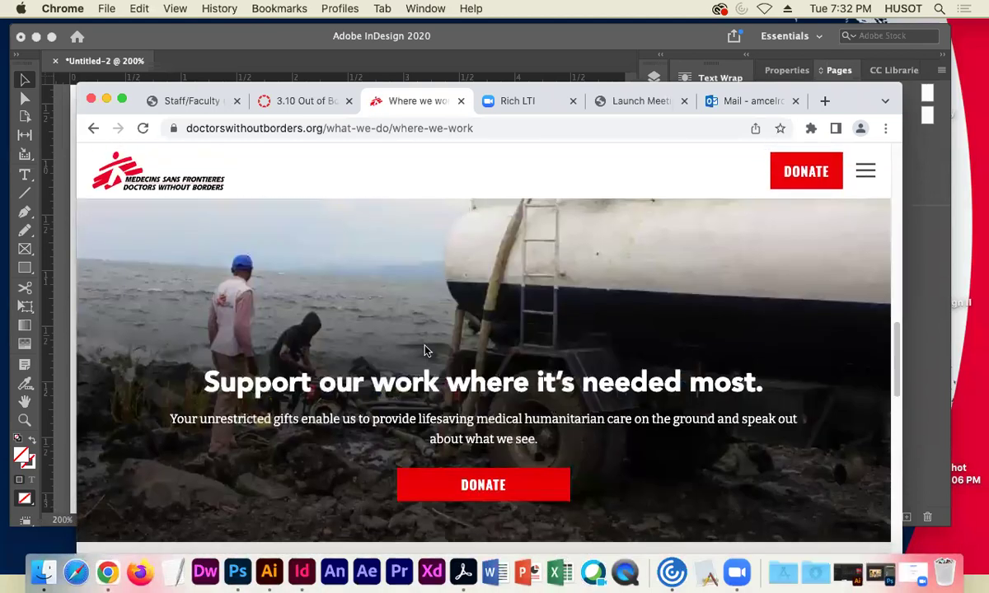
scroll(426, 343, up, 10)
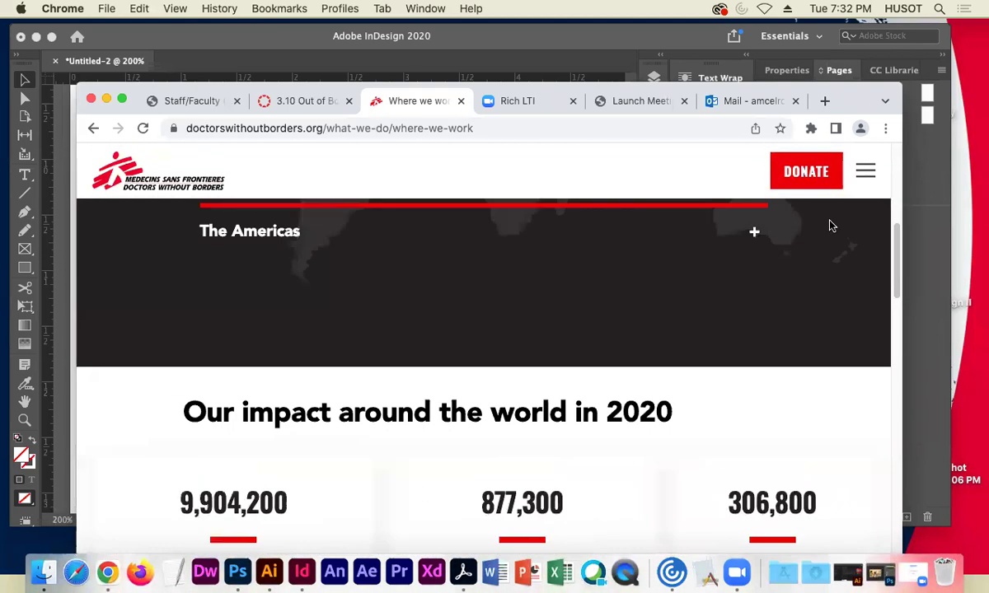
click(861, 170)
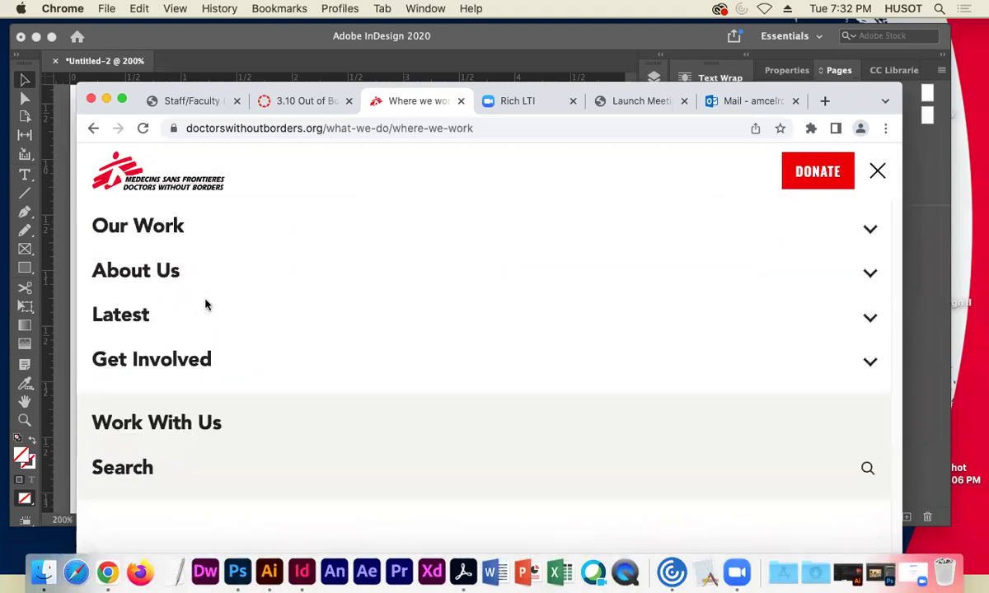
click(162, 235)
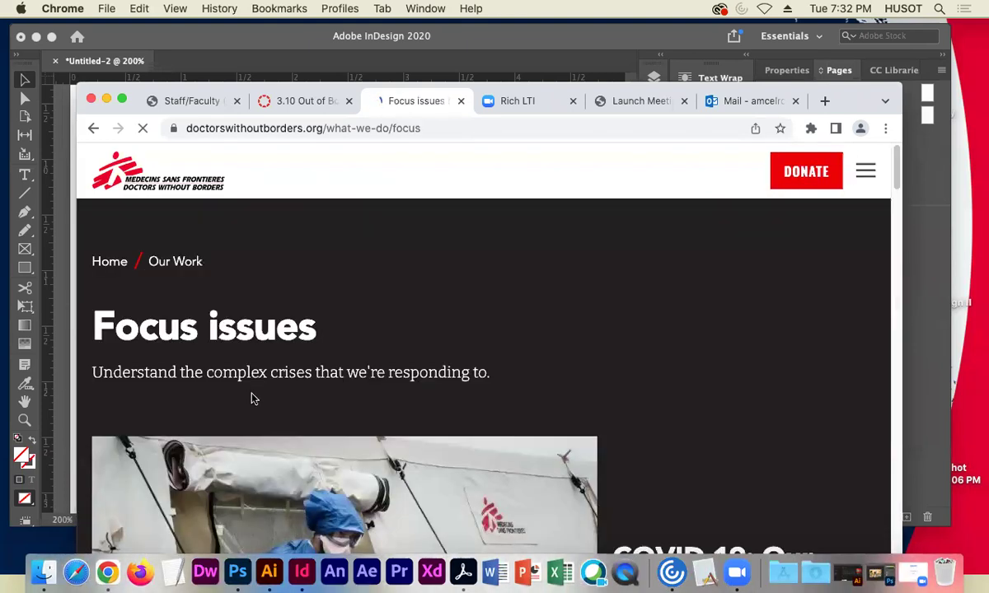
scroll(744, 288, down, 2)
Examine the Who We Are page under About Us for usable colours, images and text
click(866, 173)
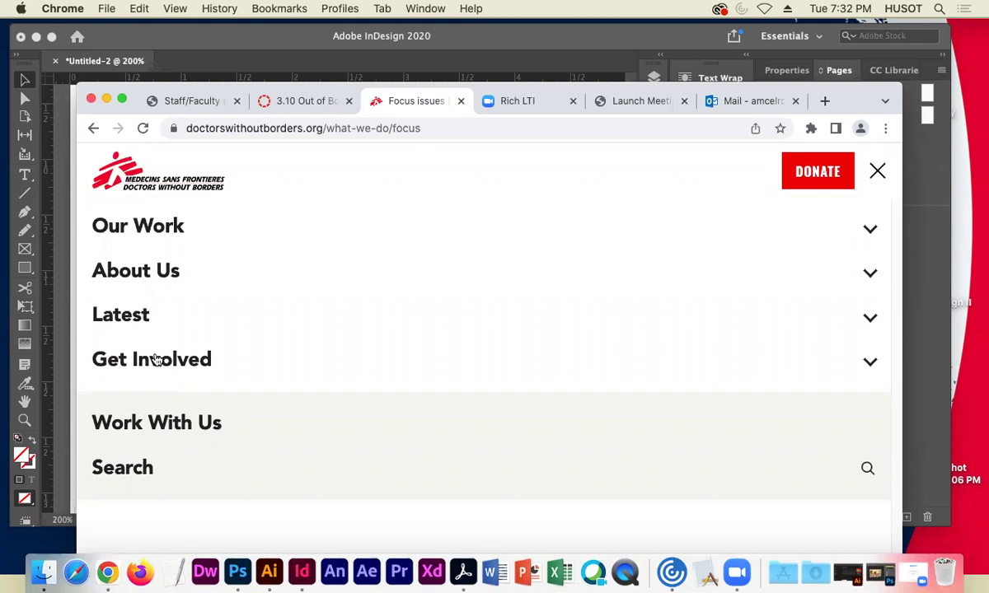
click(134, 276)
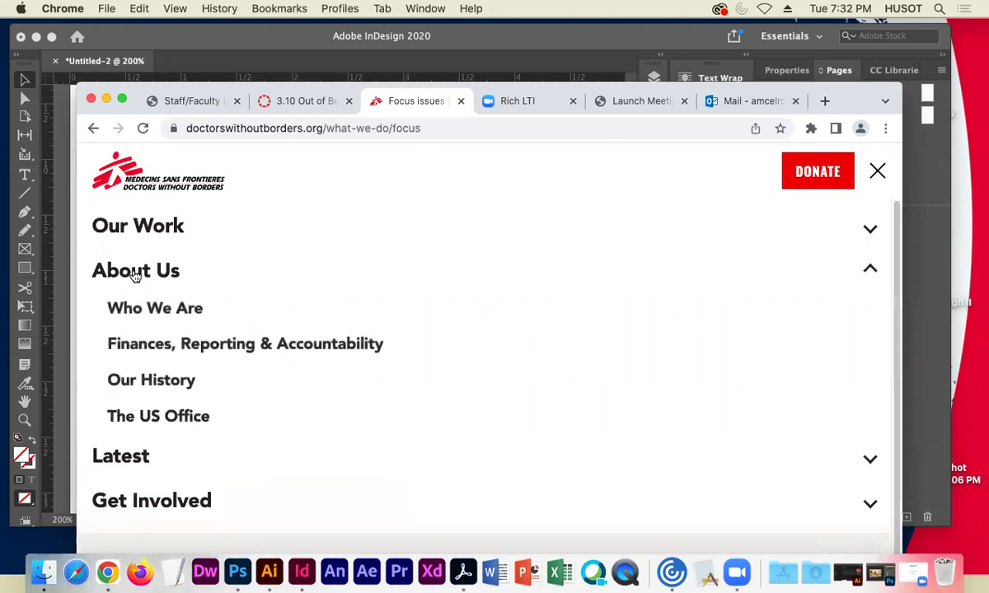
click(162, 310)
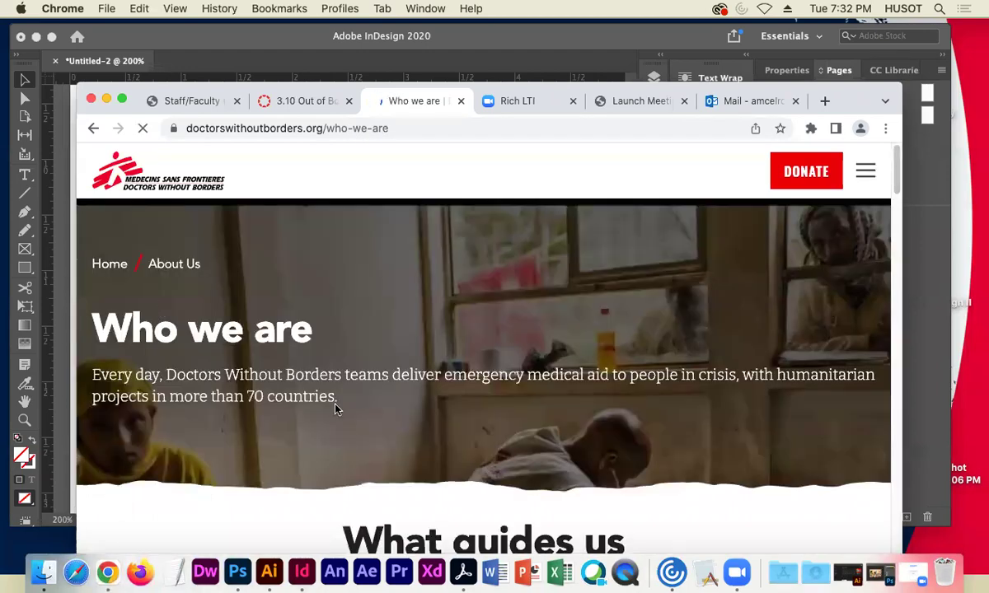
scroll(336, 409, down, 15)
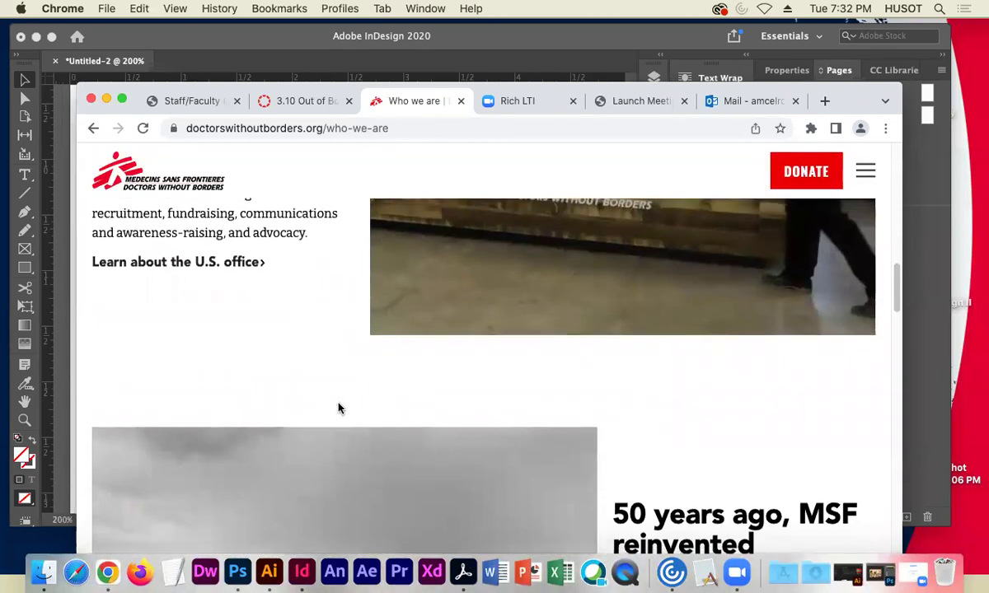
scroll(338, 409, down, 15)
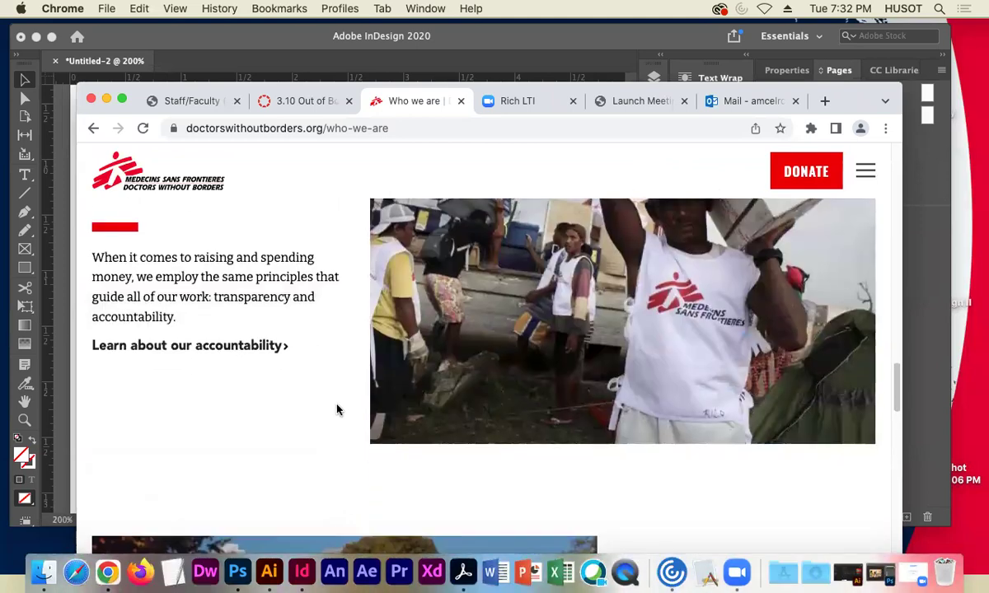
scroll(325, 401, down, 15)
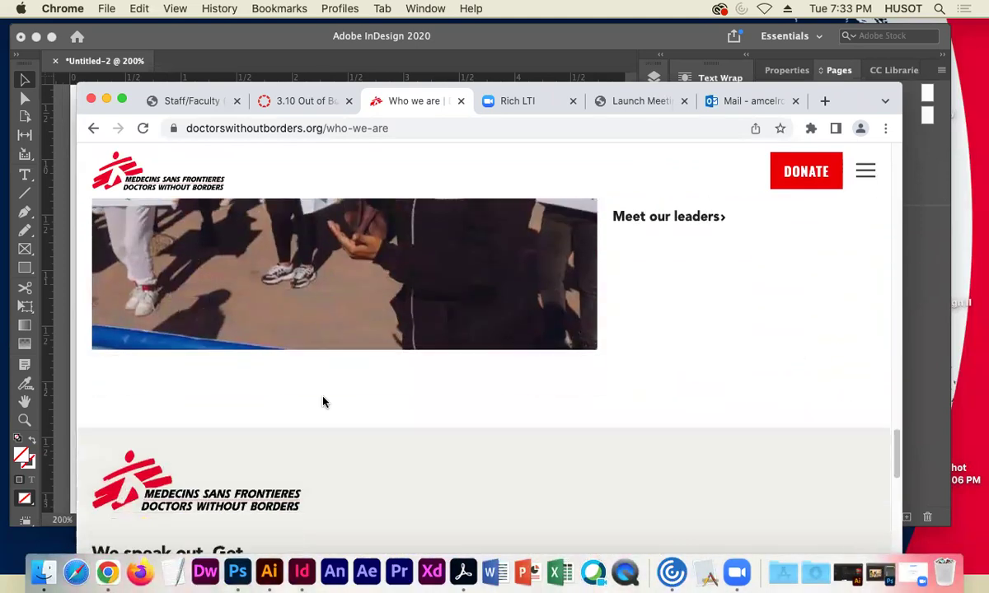
scroll(323, 401, down, 3)
scroll(324, 401, up, 12)
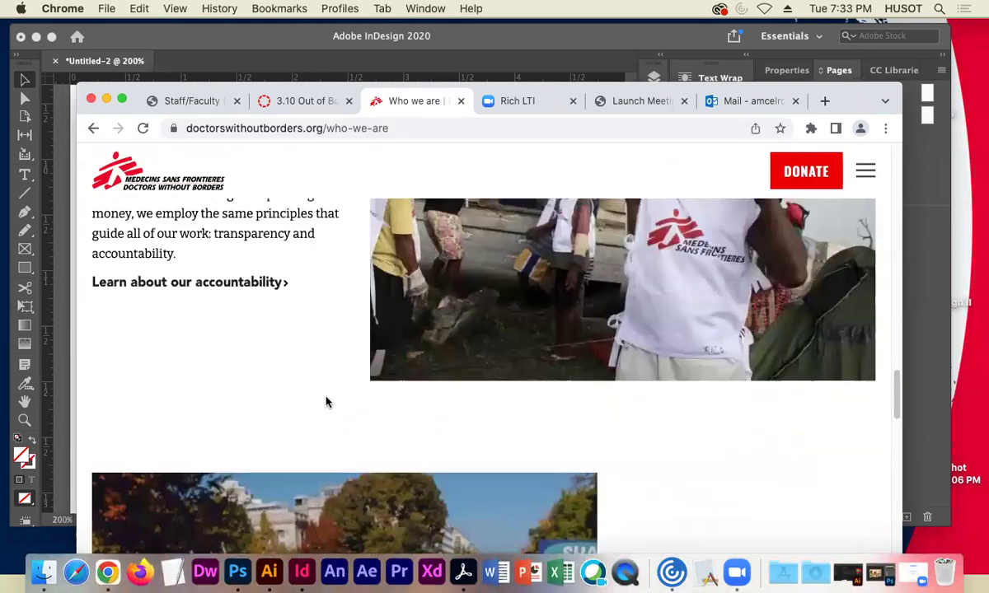
scroll(324, 396, up, 10)
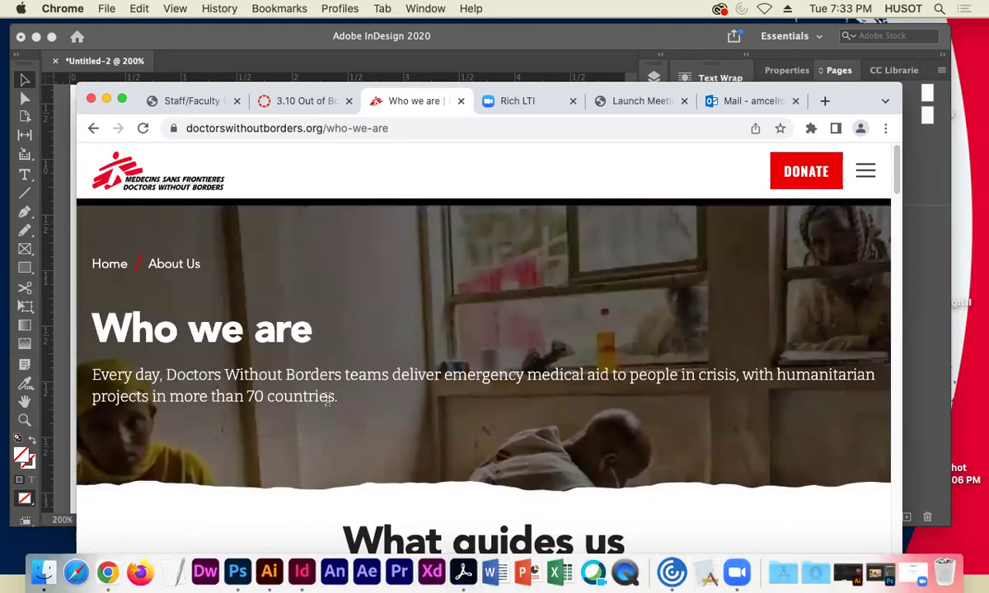
scroll(346, 459, down, 8)
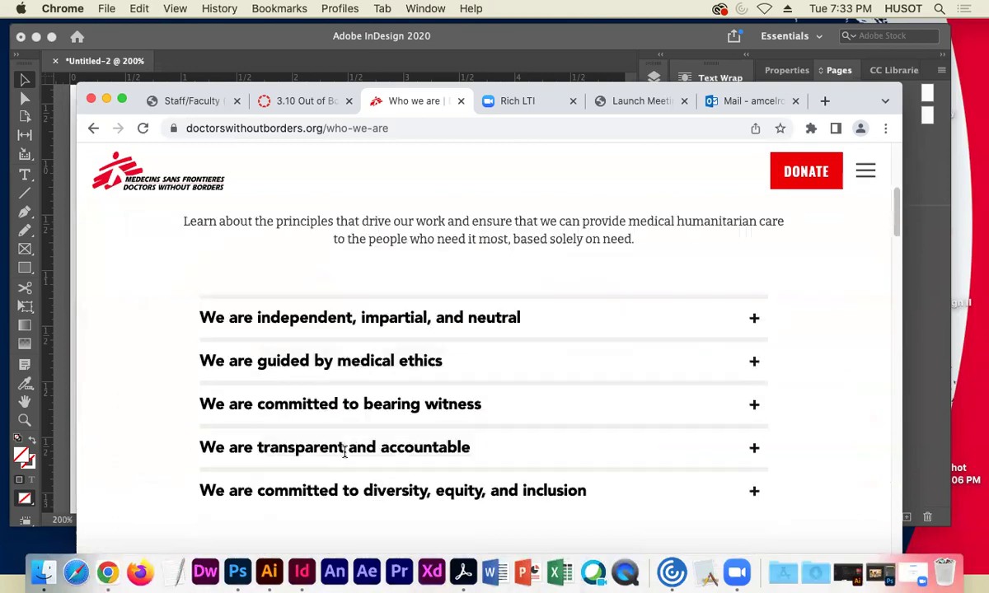
scroll(346, 455, down, 12)
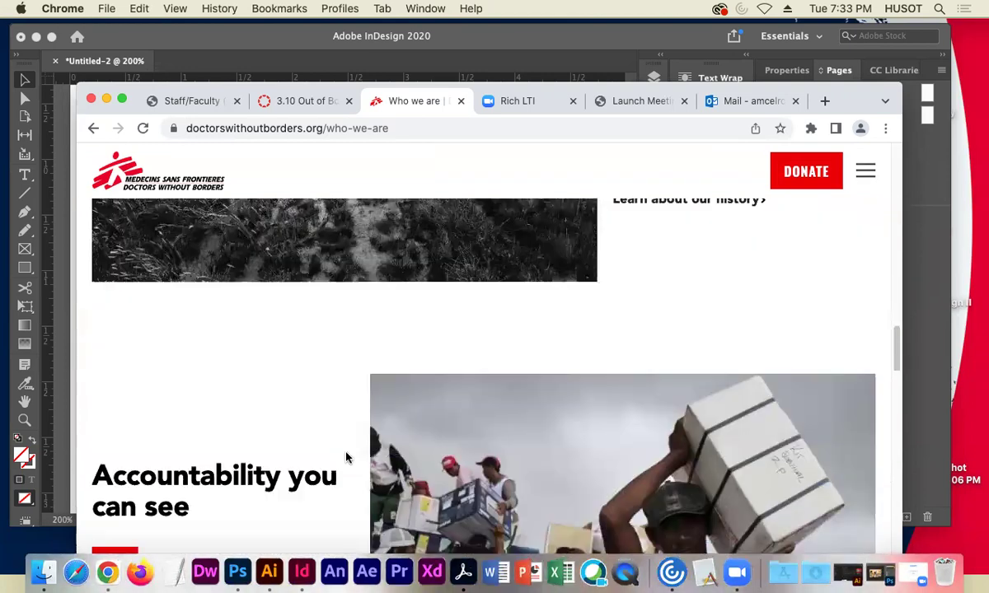
Take a screenshot of a blank patch of the Who We Are page's light grey footer and put the browser window away
scroll(346, 455, down, 10)
scroll(346, 455, up, 4)
scroll(348, 454, up, 1)
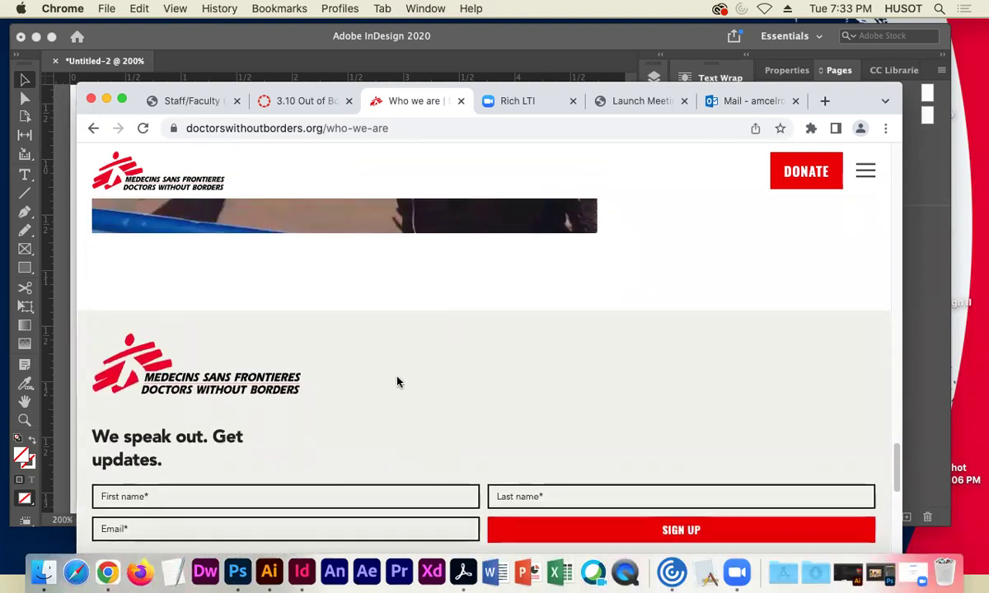
key(super+shift+4)
drag(426, 343, 471, 408)
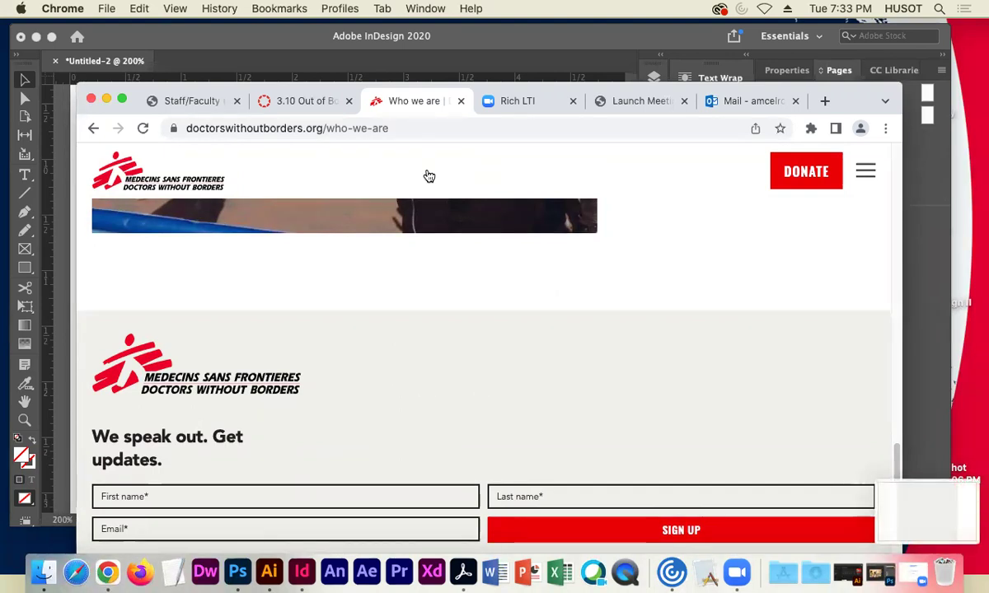
click(107, 99)
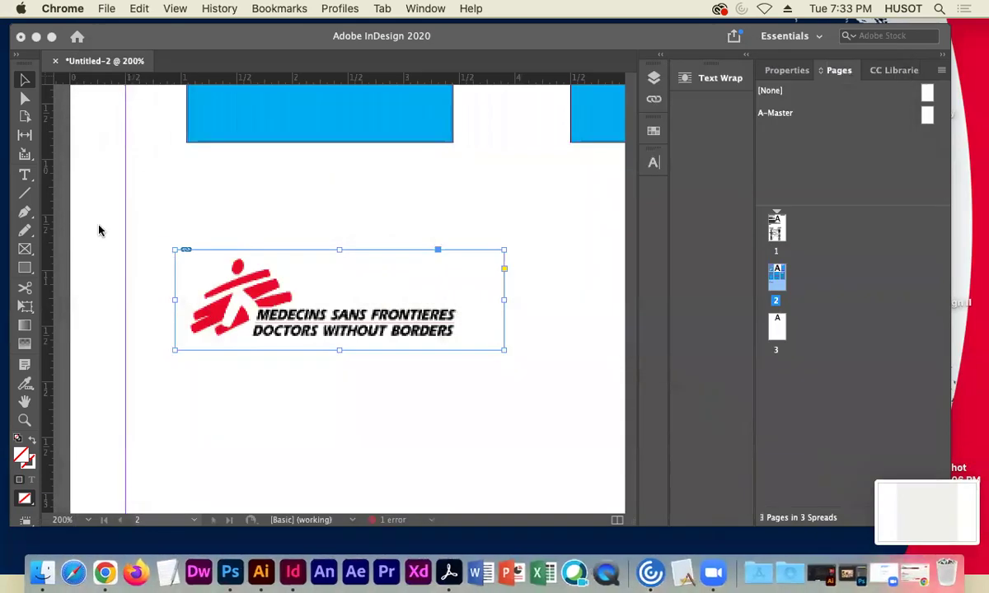
Place the light grey footer screenshot on page 2
click(112, 8)
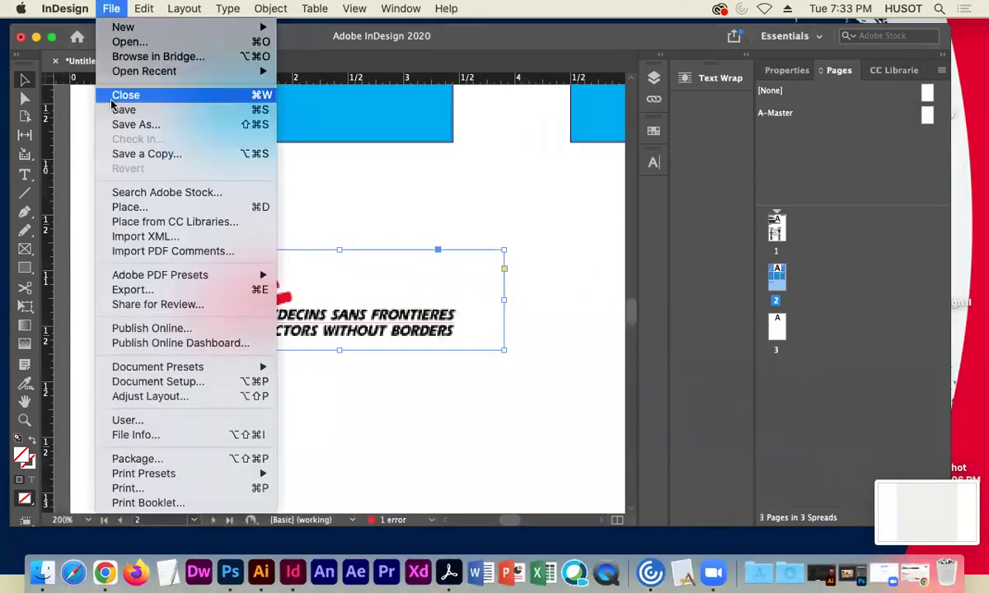
Cancel placing a file and finish the pending screenshot of the pale grey colour so it is saved to the desktop
click(124, 198)
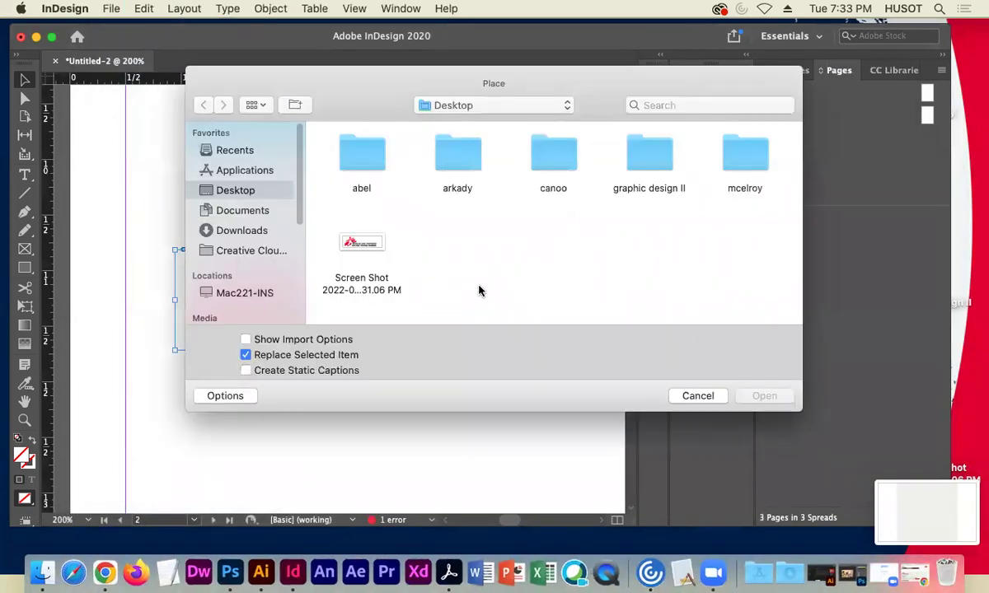
click(919, 532)
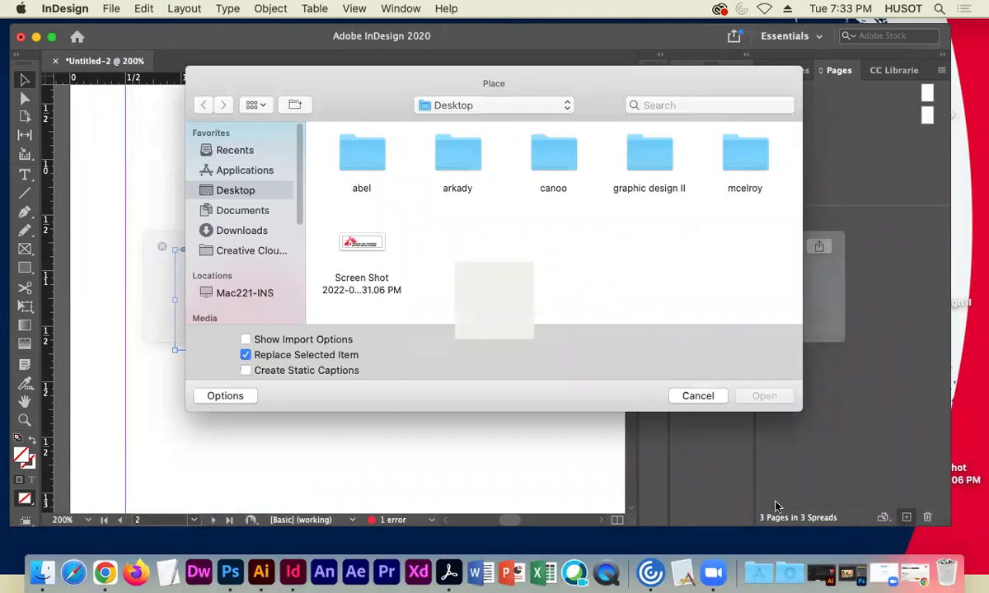
click(696, 397)
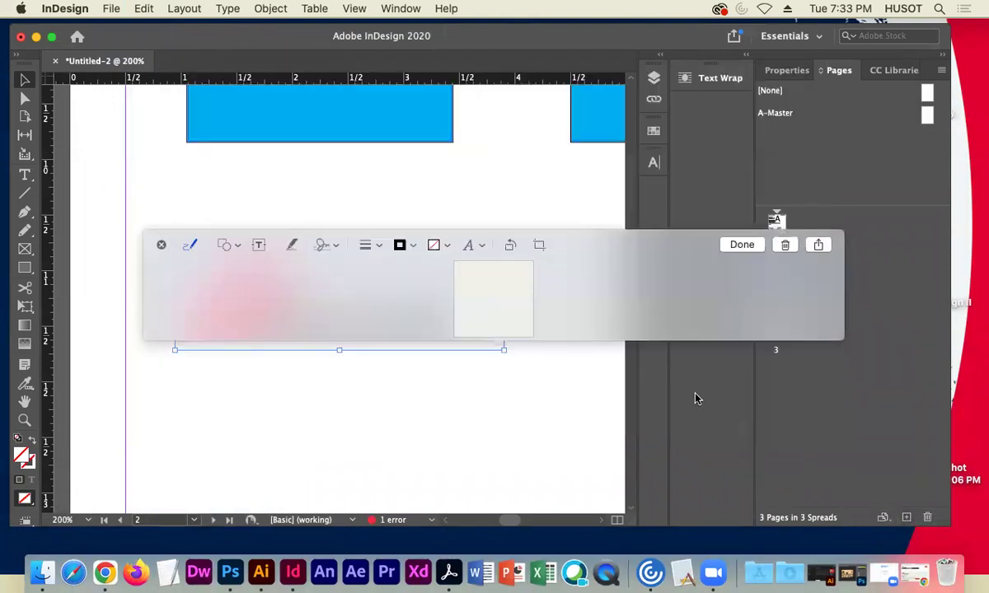
click(757, 245)
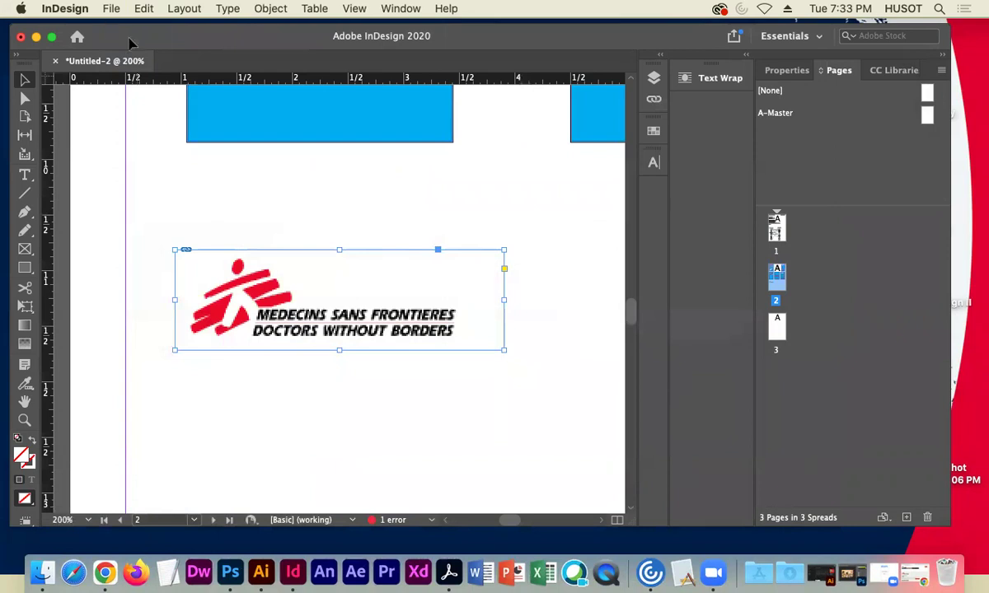
Place the pale grey screenshot from the Desktop folder on page 2, just below the Doctors Without Borders logo
click(110, 9)
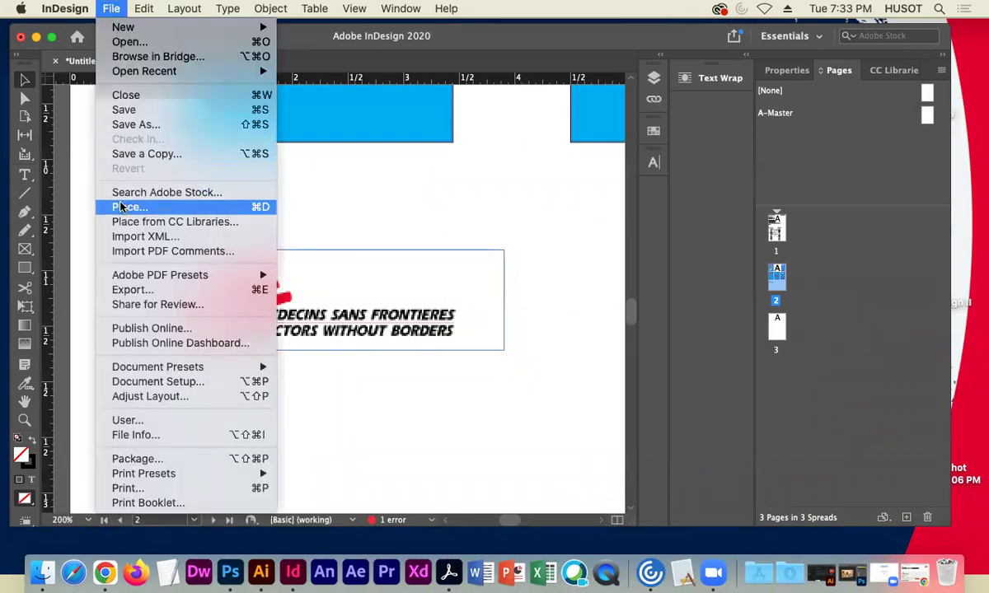
click(121, 207)
click(452, 240)
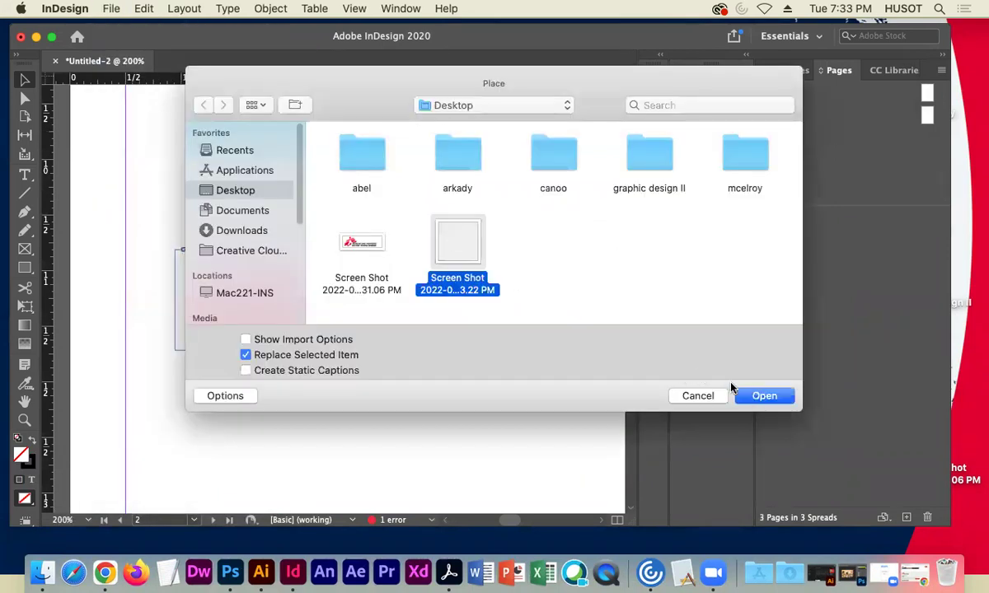
click(764, 396)
click(277, 377)
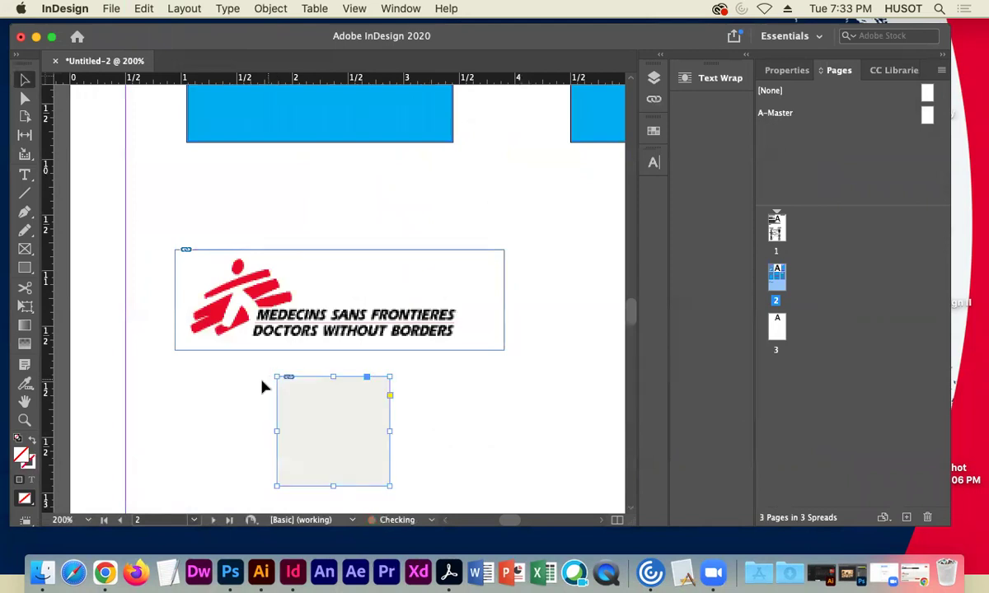
Sample the pale grey square with the Color Theme tool and show the document's swatches
click(25, 383)
click(305, 404)
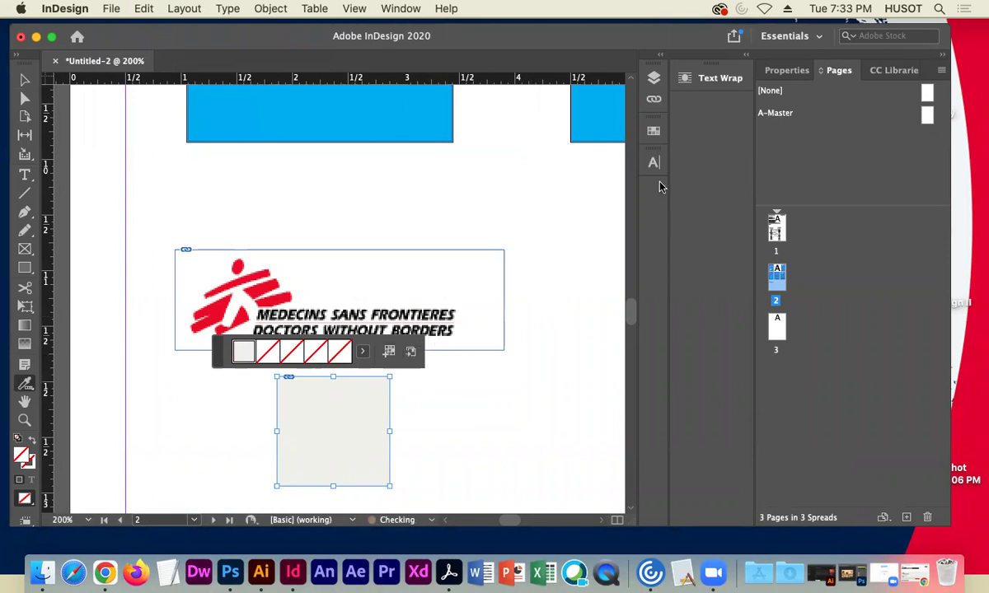
click(654, 130)
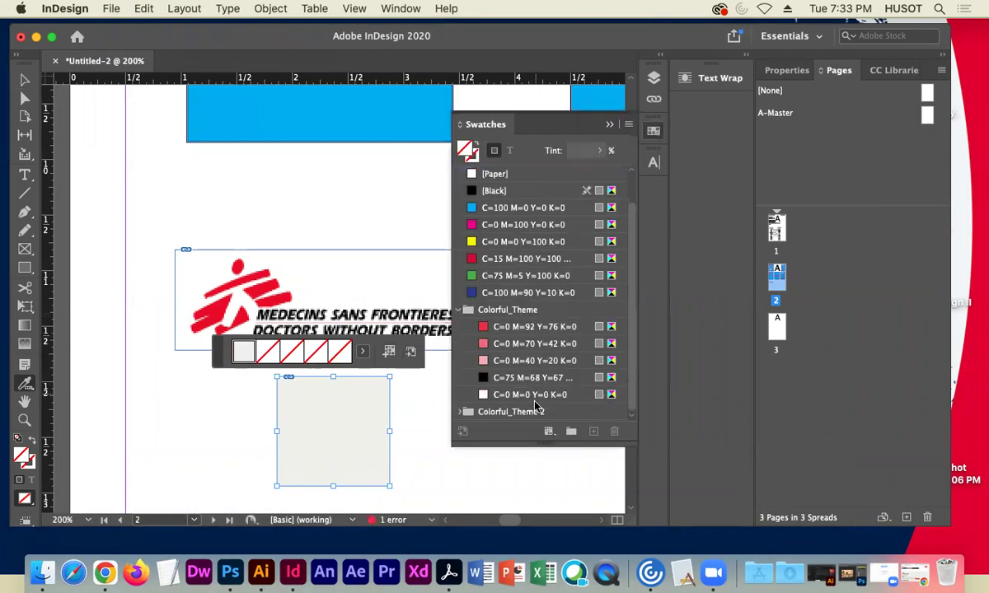
Move the C=5 M=3 Y=6 K=0 swatch into the Colorful_Theme group and delete the emptied Colorful_Theme 2 group
click(463, 412)
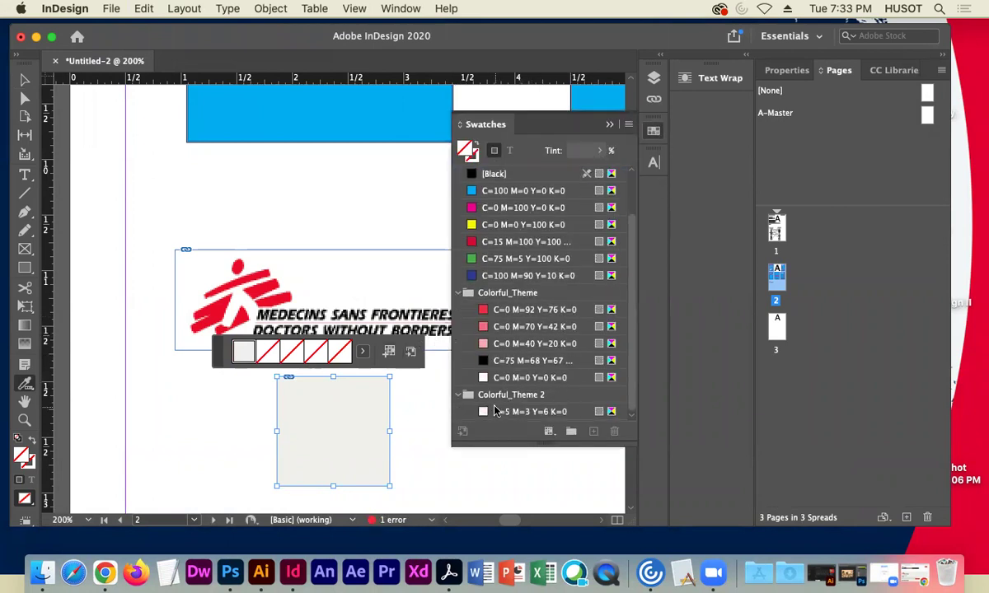
drag(486, 414, 488, 379)
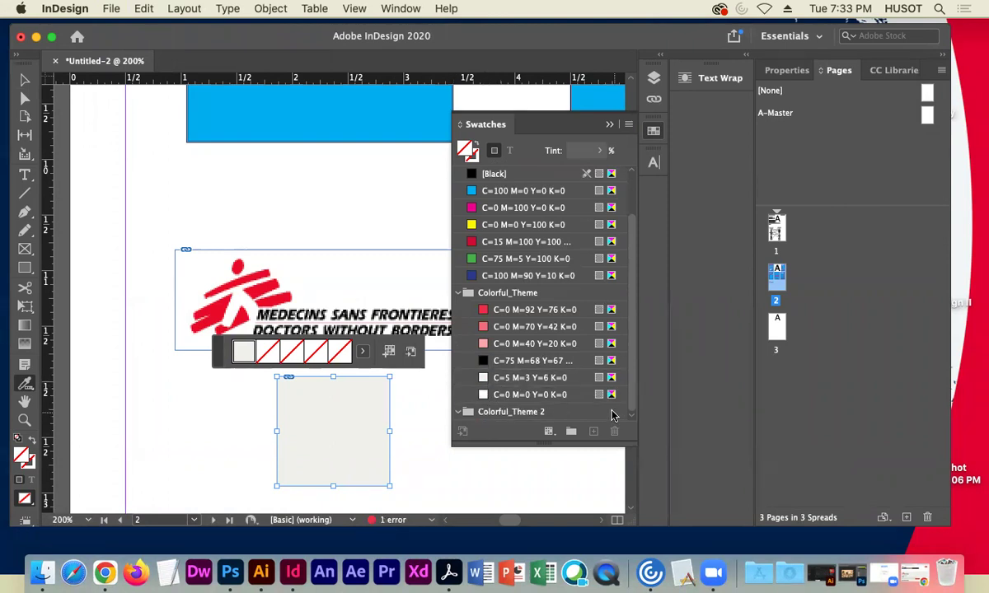
scroll(576, 412, up, 3)
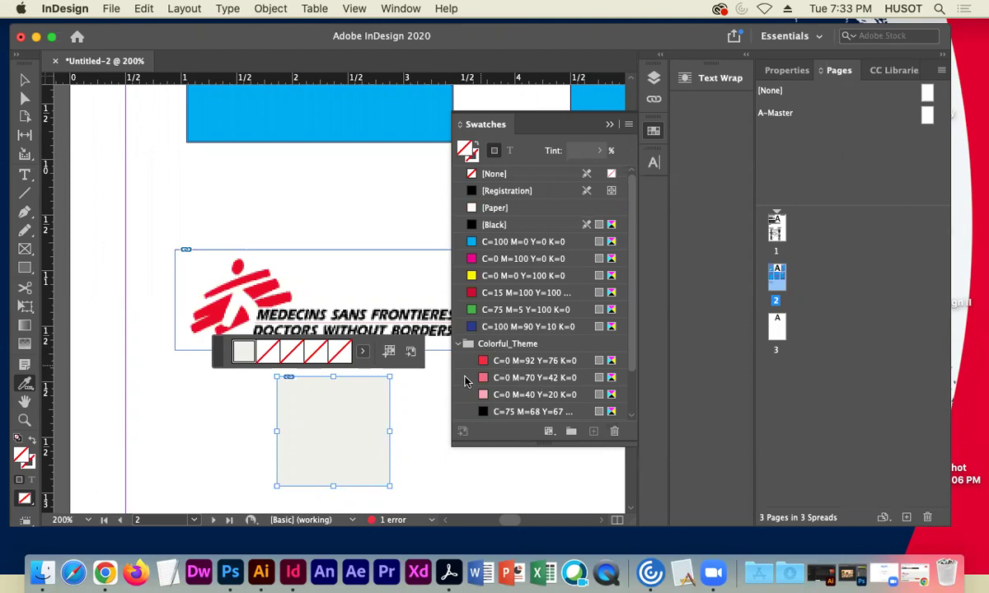
scroll(464, 381, down, 3)
click(614, 434)
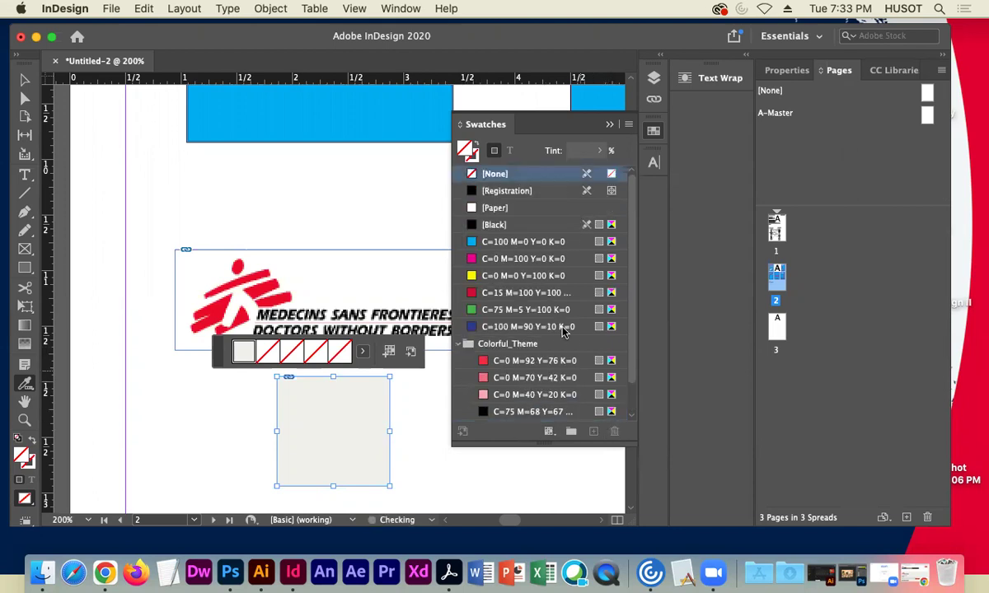
scroll(494, 363, down, 1)
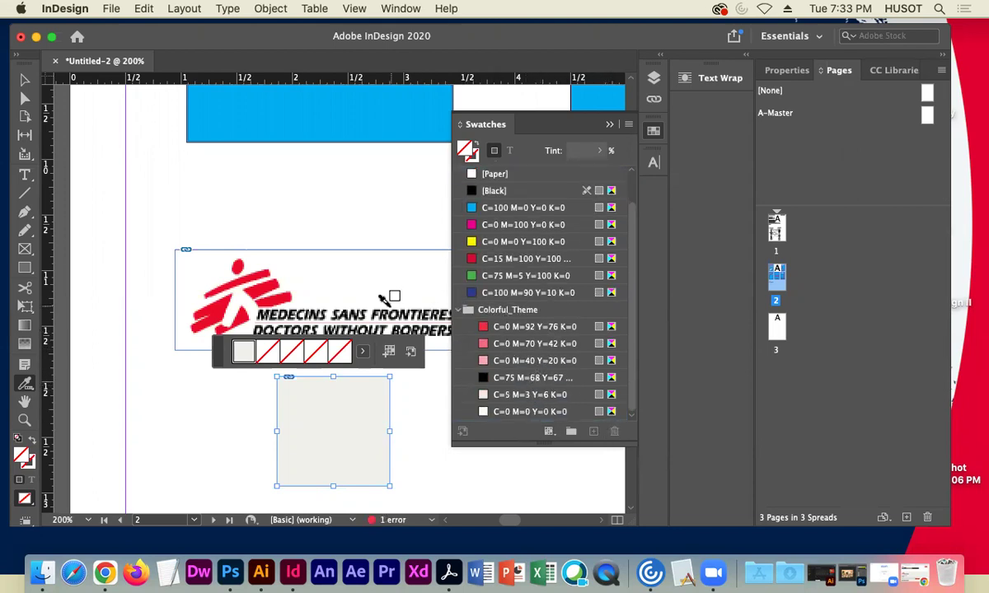
Delete the pale grey square and the Doctors Without Borders logo from page 2, and put the swatches away
click(25, 80)
drag(317, 452, 230, 438)
key(Delete)
click(281, 335)
key(Delete)
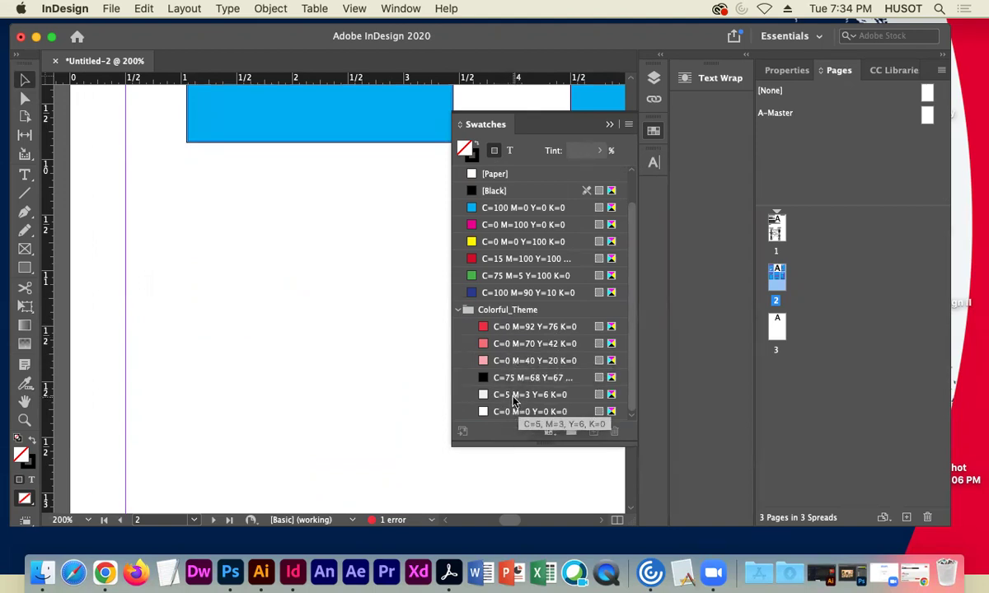
click(609, 124)
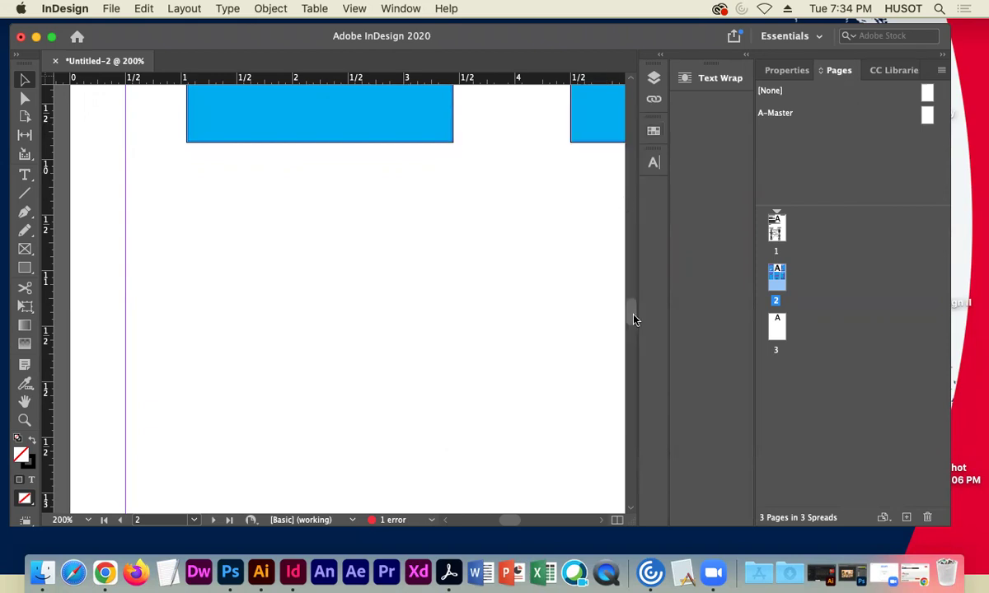
Switch to Chrome and examine the body text and headings on the Doctors Without Borders "Who we are" page
click(914, 572)
scroll(459, 369, down, 10)
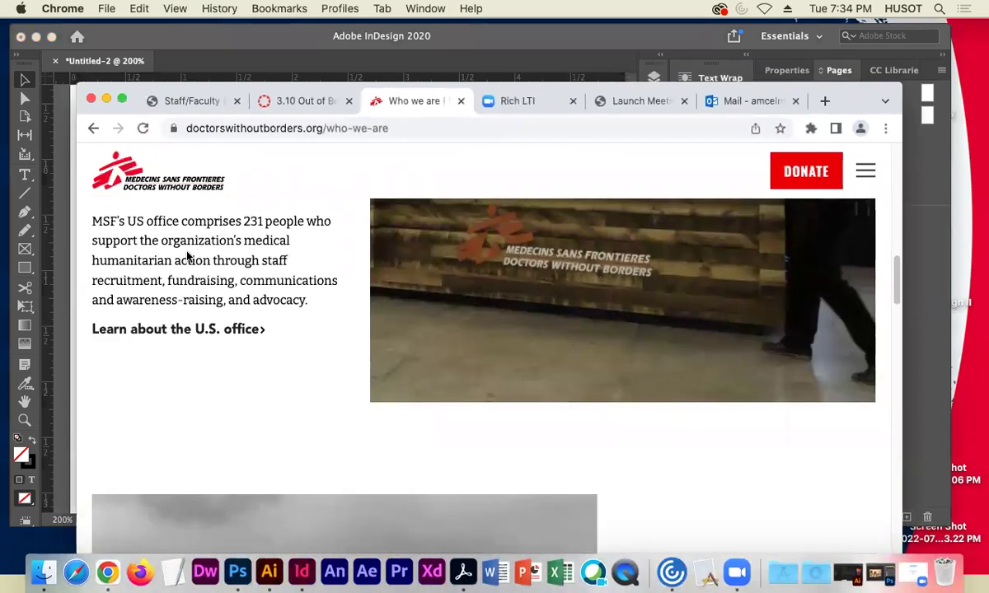
drag(175, 240, 216, 281)
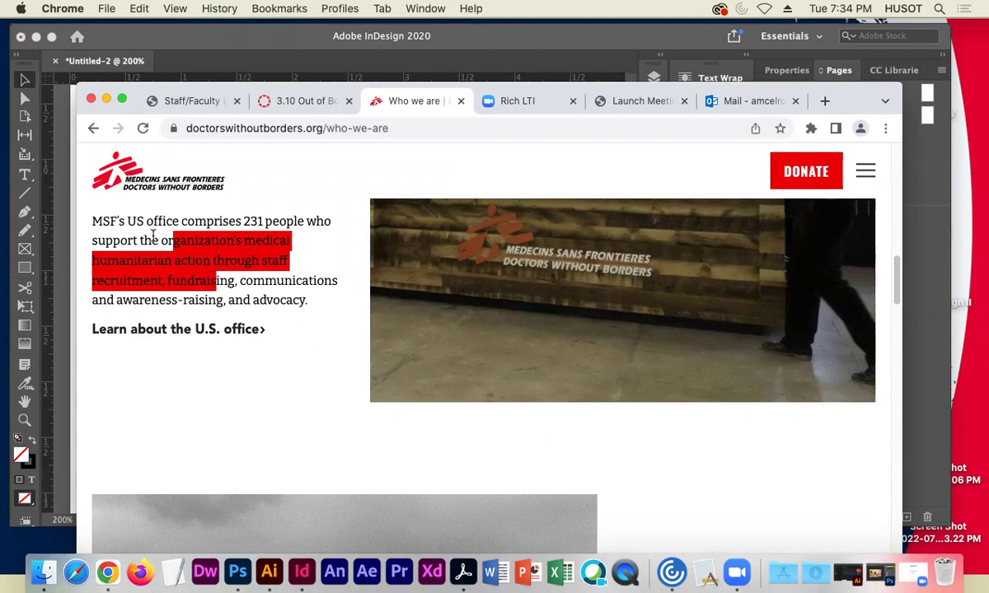
click(204, 399)
drag(901, 278, 573, 192)
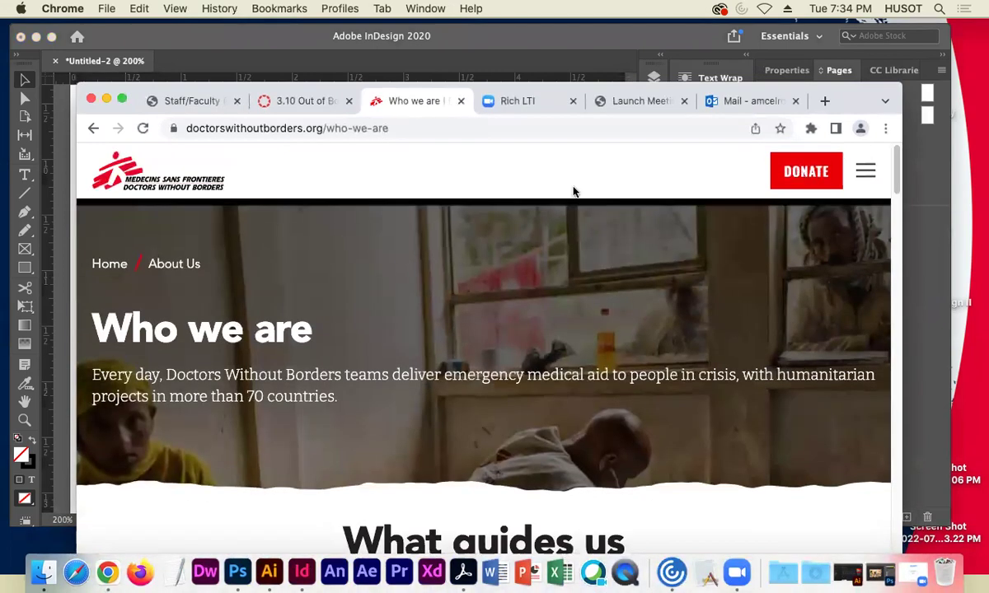
Open the source code of the "Who we are" page and examine its metadata, stylesheet links and header markup for font information
right_click(795, 519)
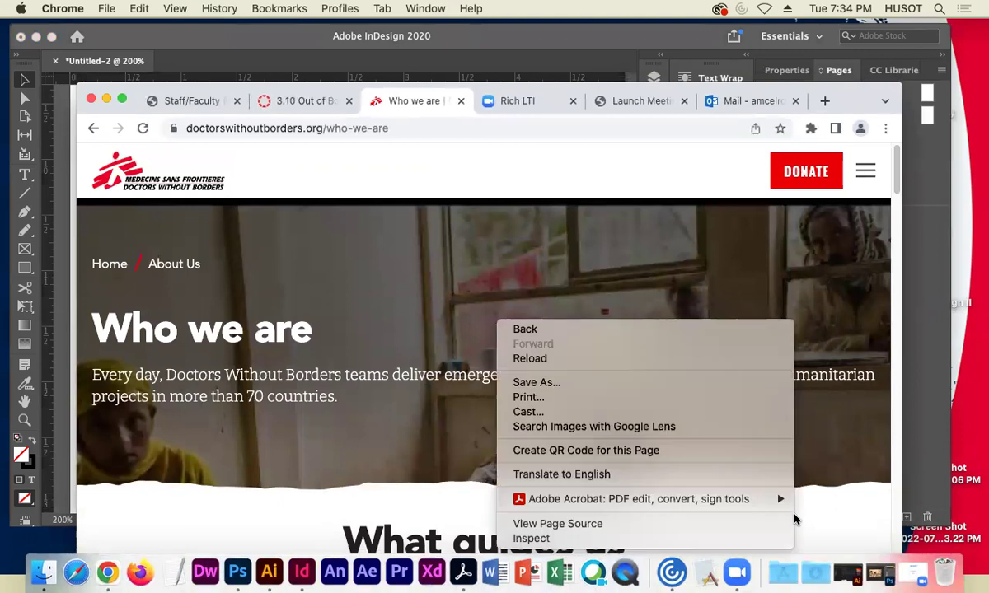
click(678, 523)
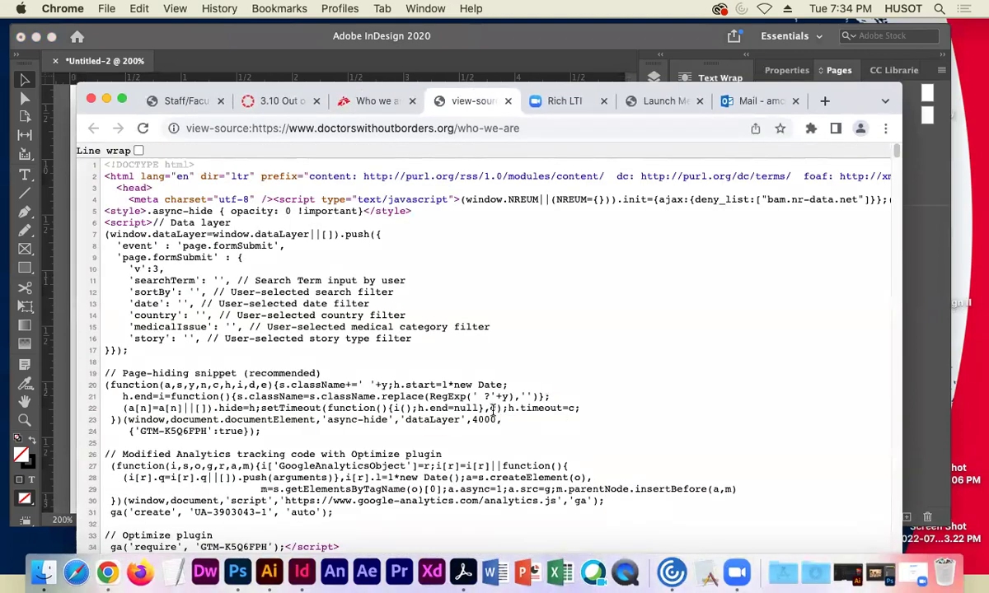
scroll(527, 325, down, 5)
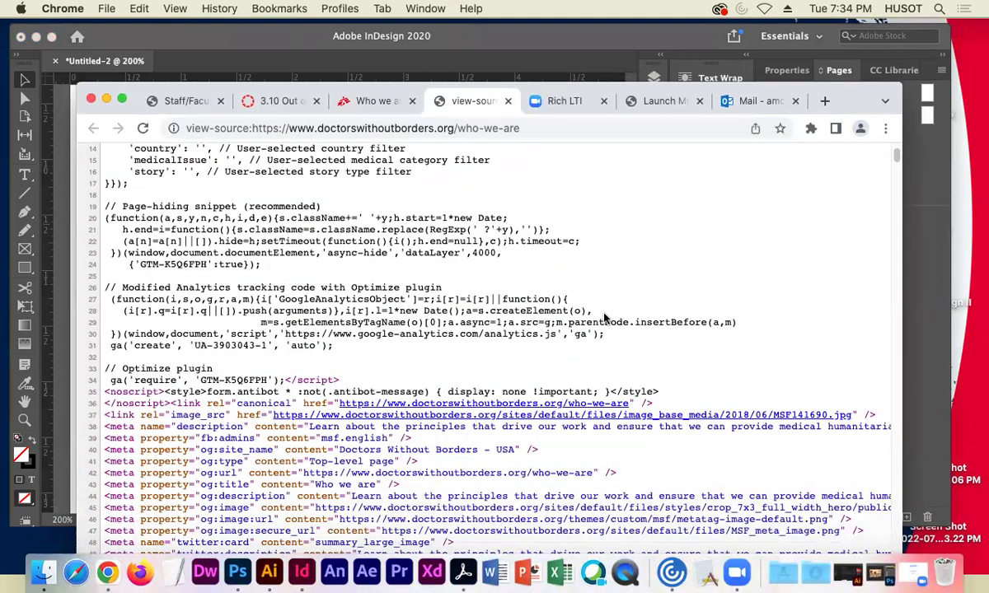
scroll(647, 309, down, 2)
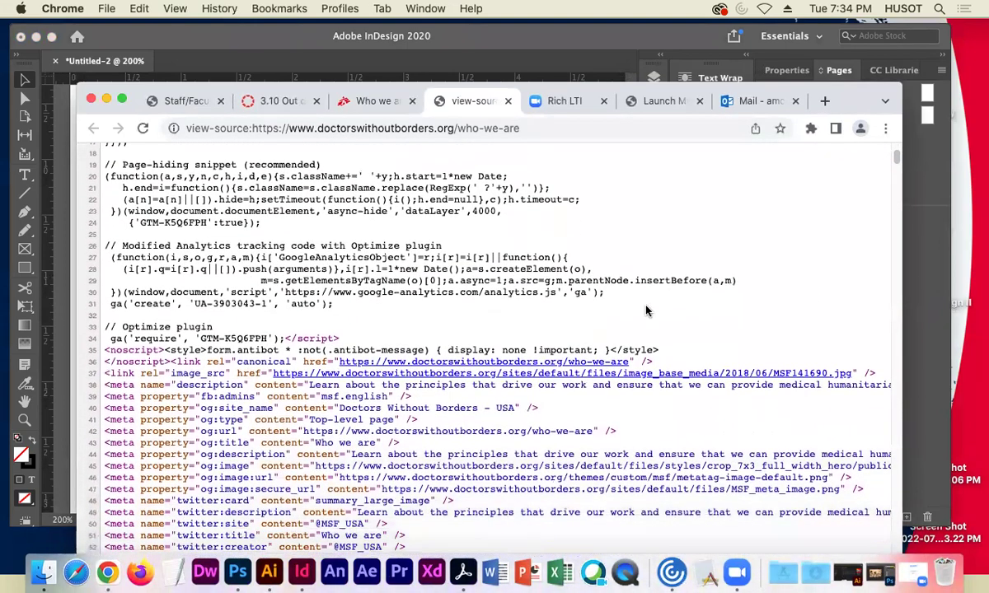
scroll(752, 307, down, 4)
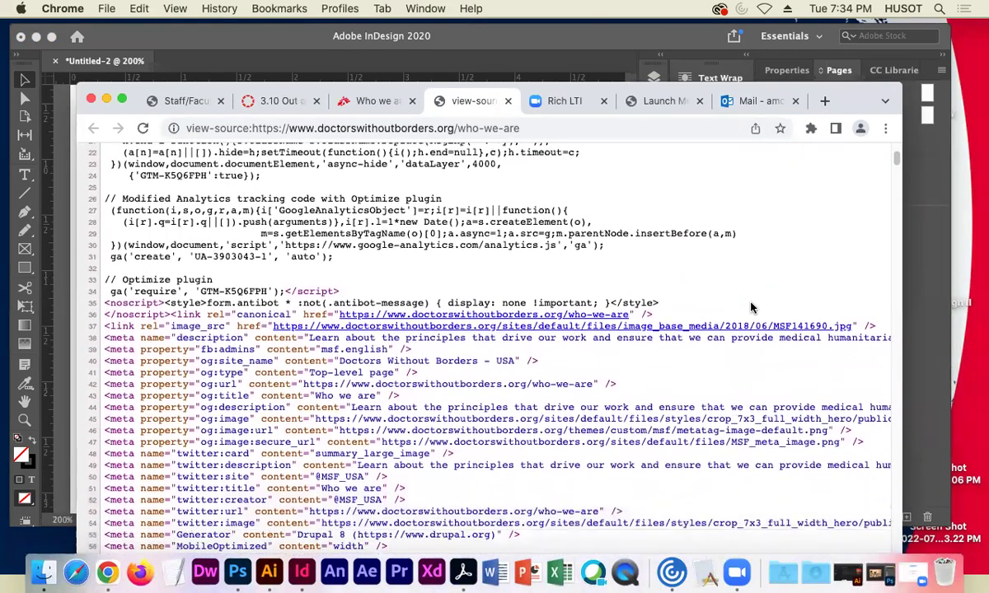
scroll(751, 309, down, 2)
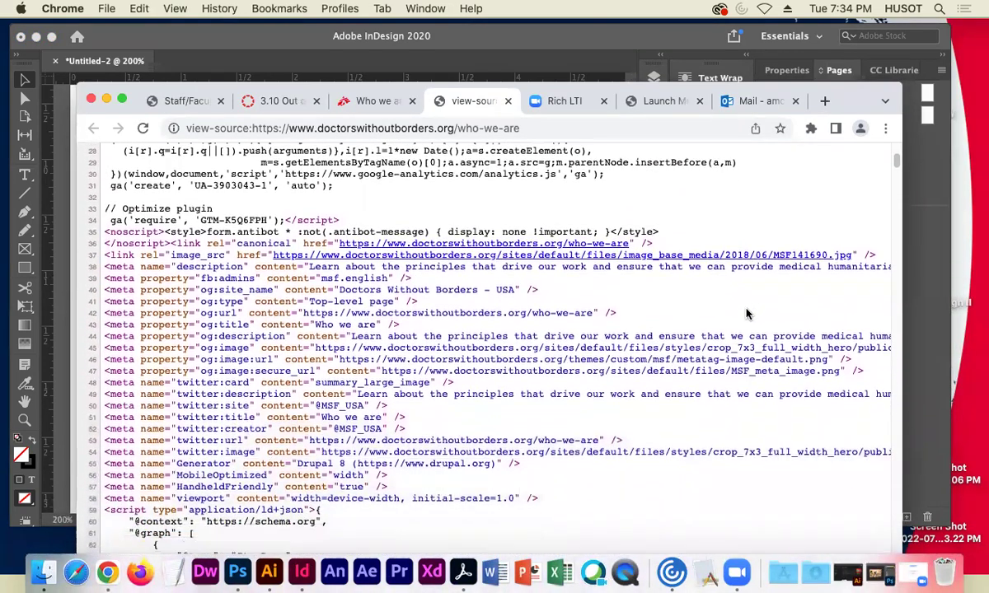
scroll(562, 429, down, 1)
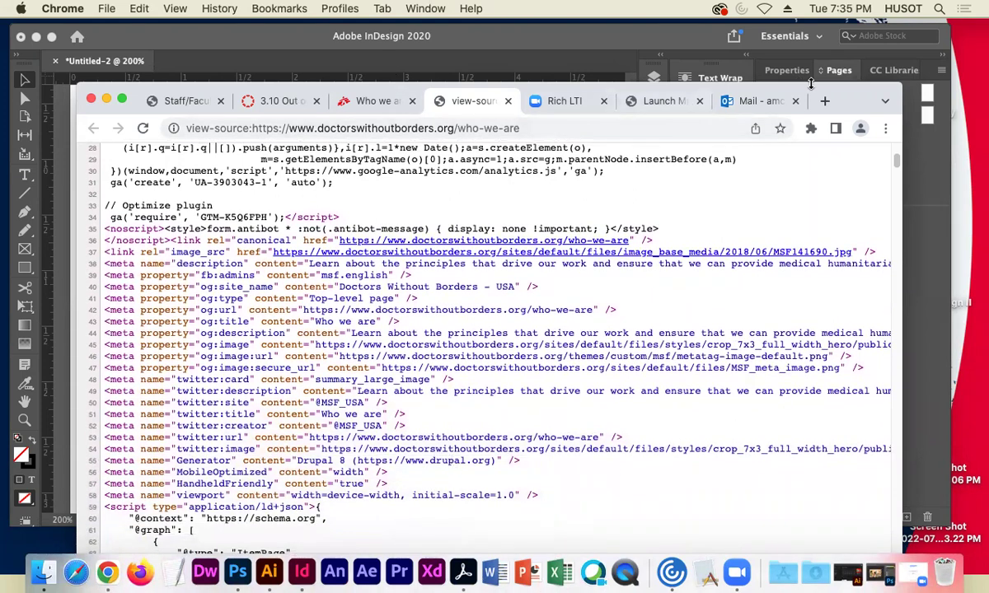
drag(859, 97, 855, 53)
scroll(529, 332, down, 5)
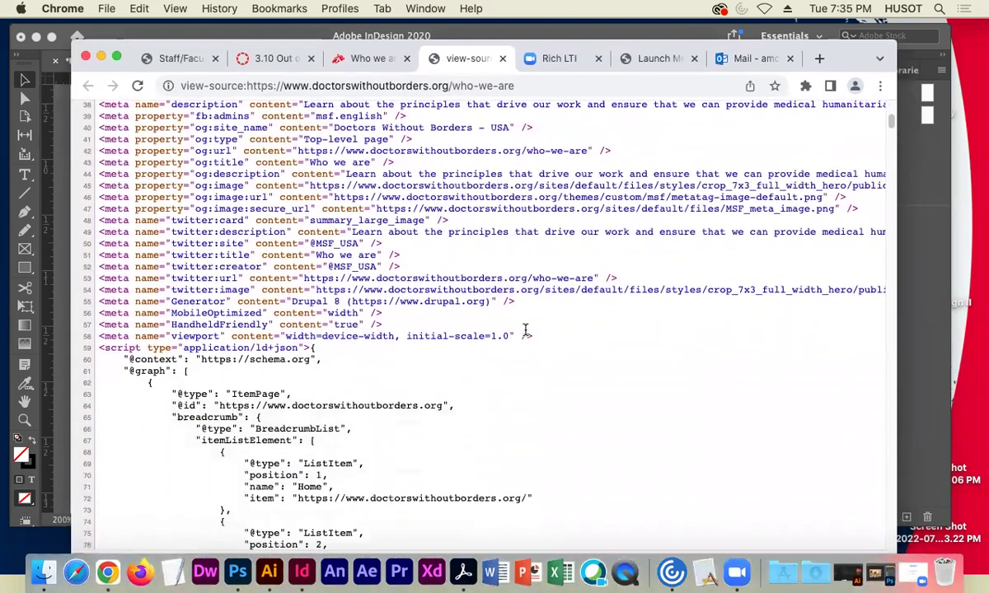
scroll(630, 313, down, 10)
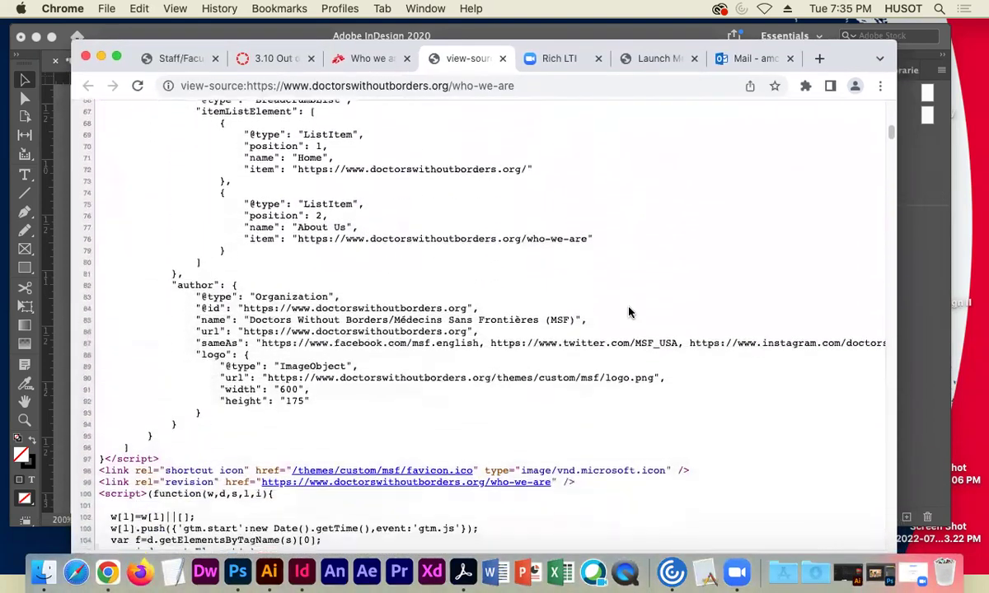
scroll(629, 312, down, 5)
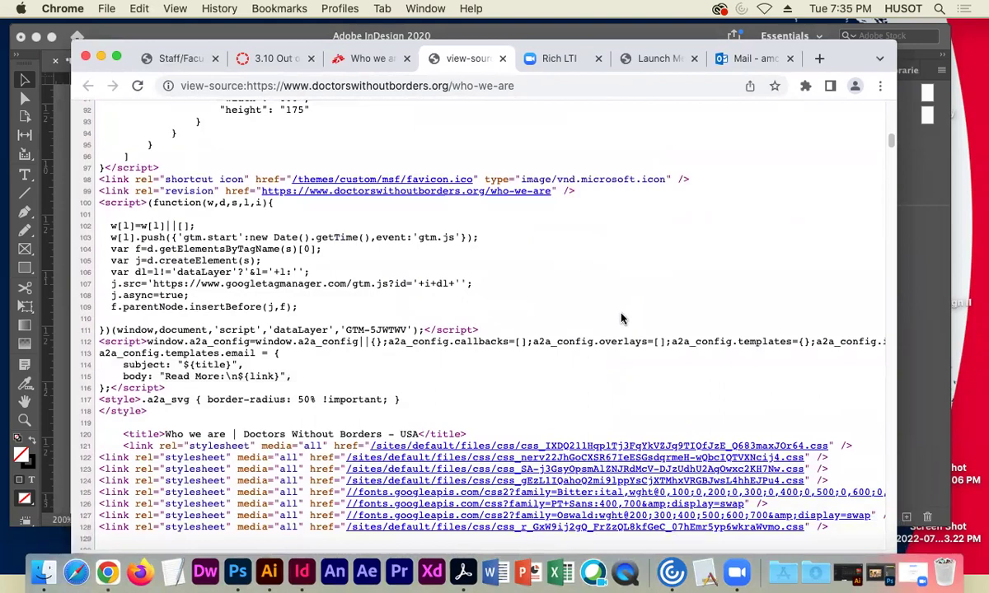
scroll(622, 319, down, 7)
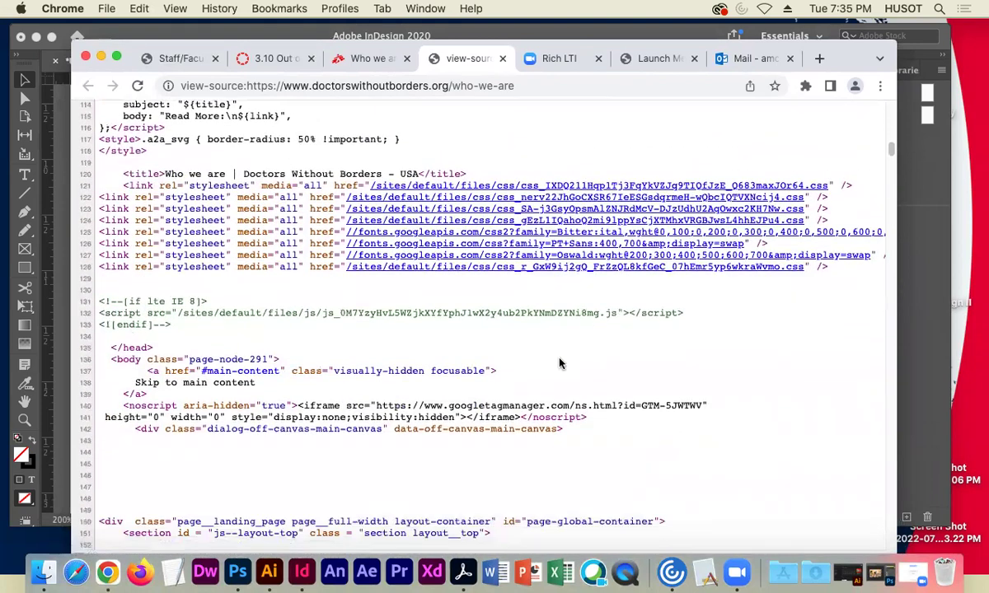
scroll(555, 358, down, 5)
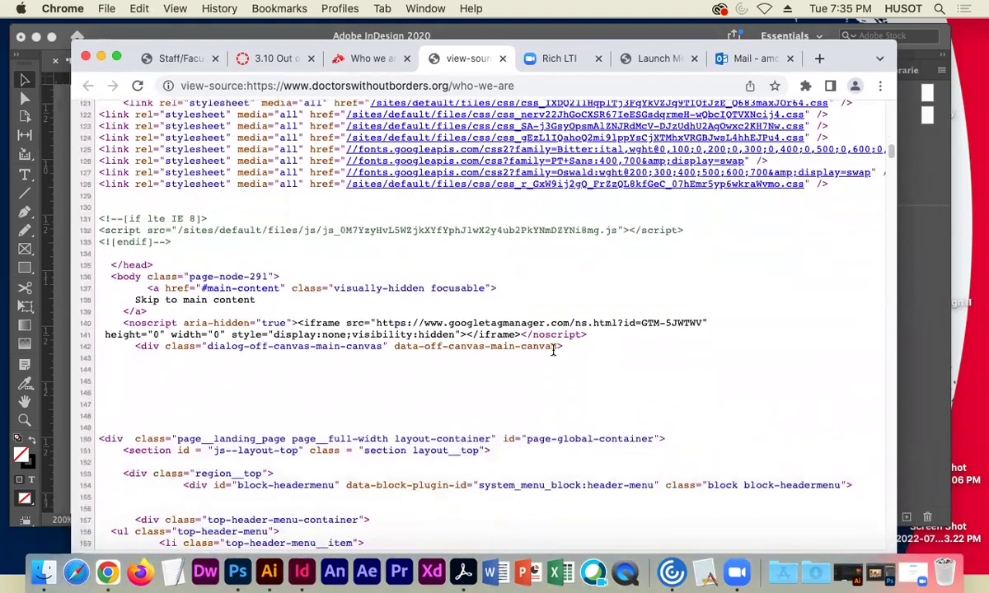
scroll(554, 354, down, 13)
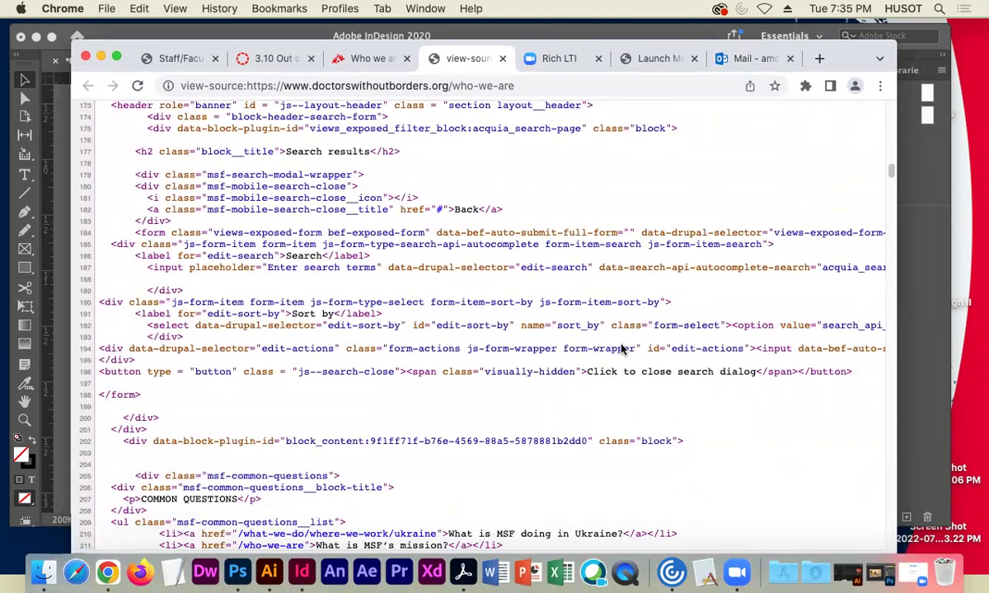
scroll(552, 394, down, 6)
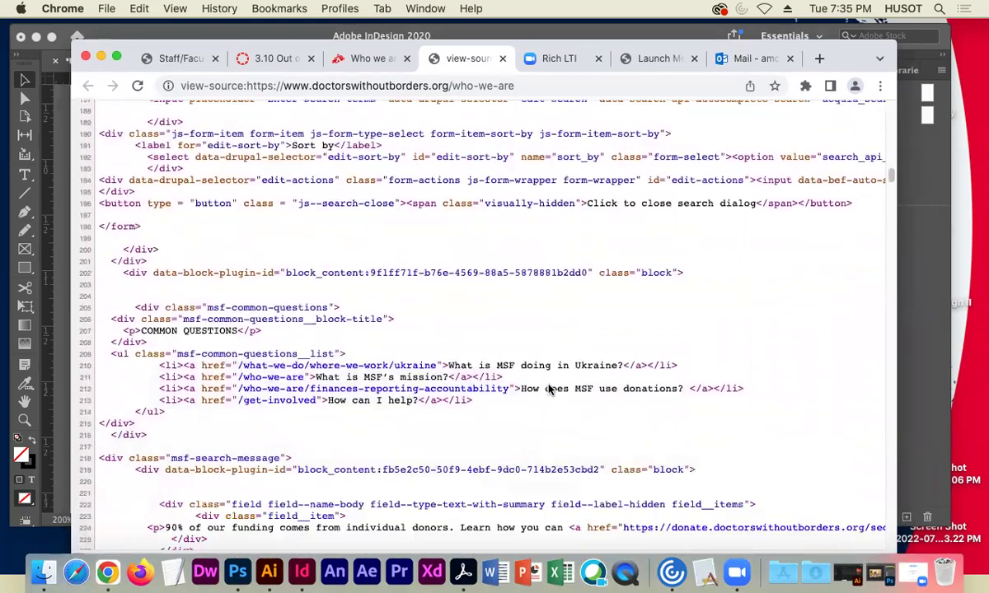
scroll(558, 385, down, 10)
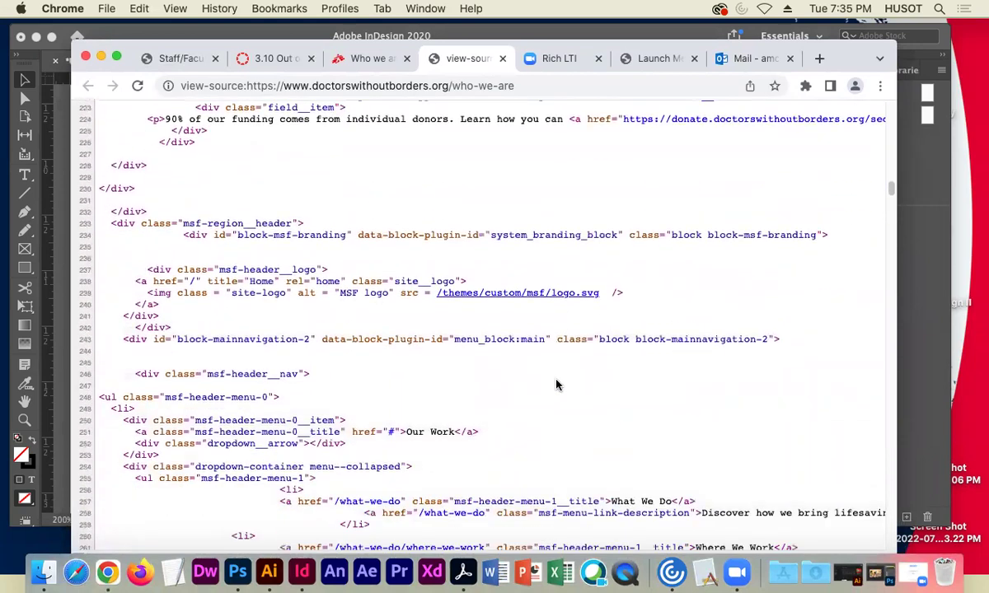
scroll(561, 390, down, 3)
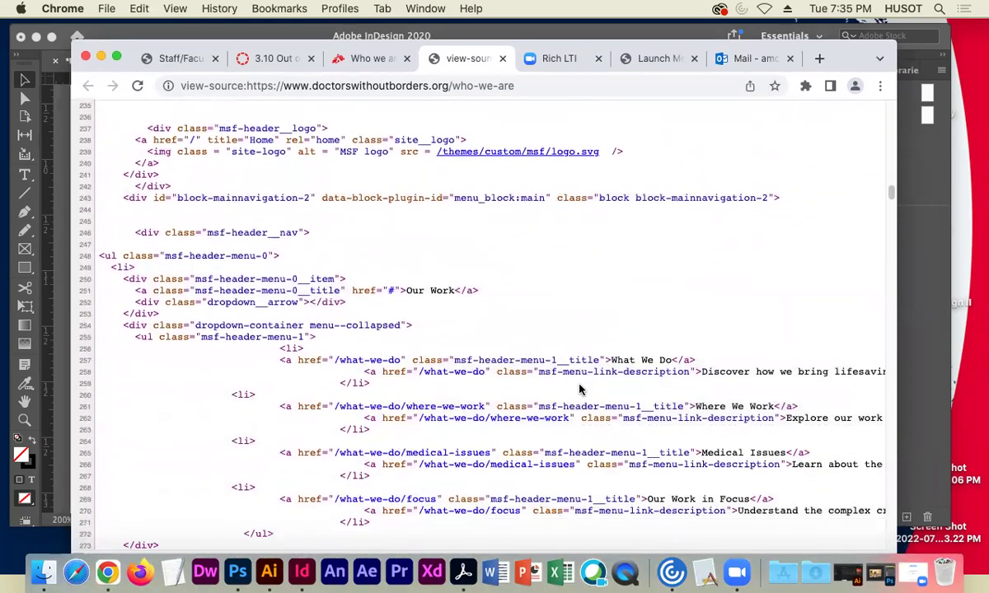
scroll(579, 388, down, 12)
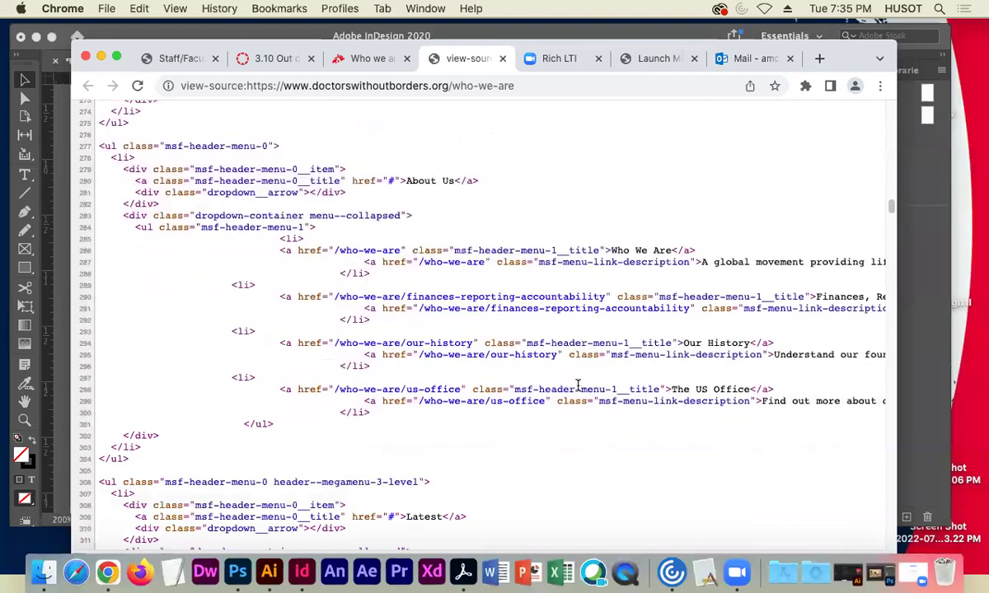
scroll(580, 386, down, 5)
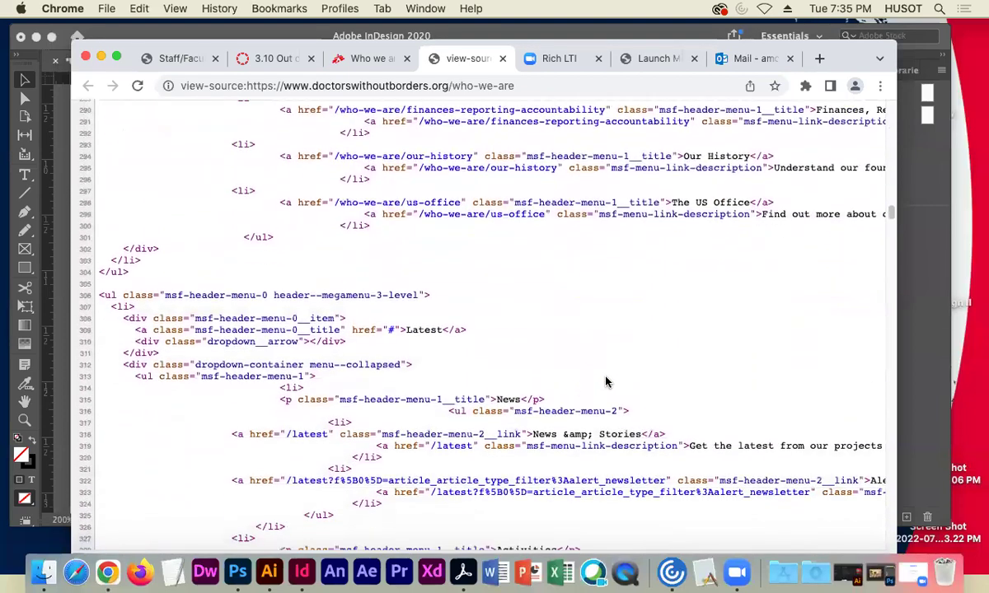
Search the page source for "font" and step through the matches to examine the linked font families
scroll(601, 380, up, 8)
click(138, 9)
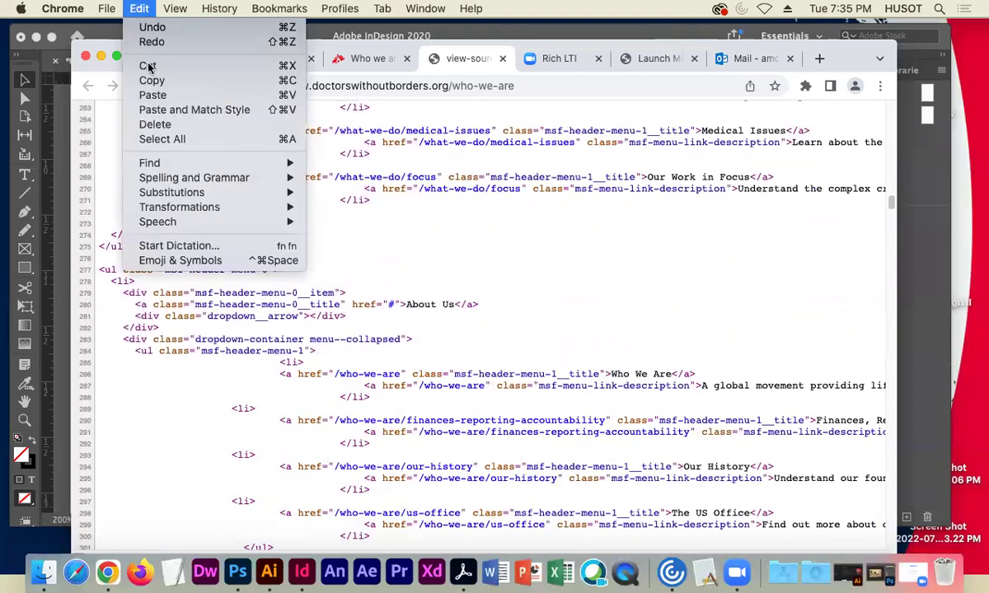
mouse_move(276, 167)
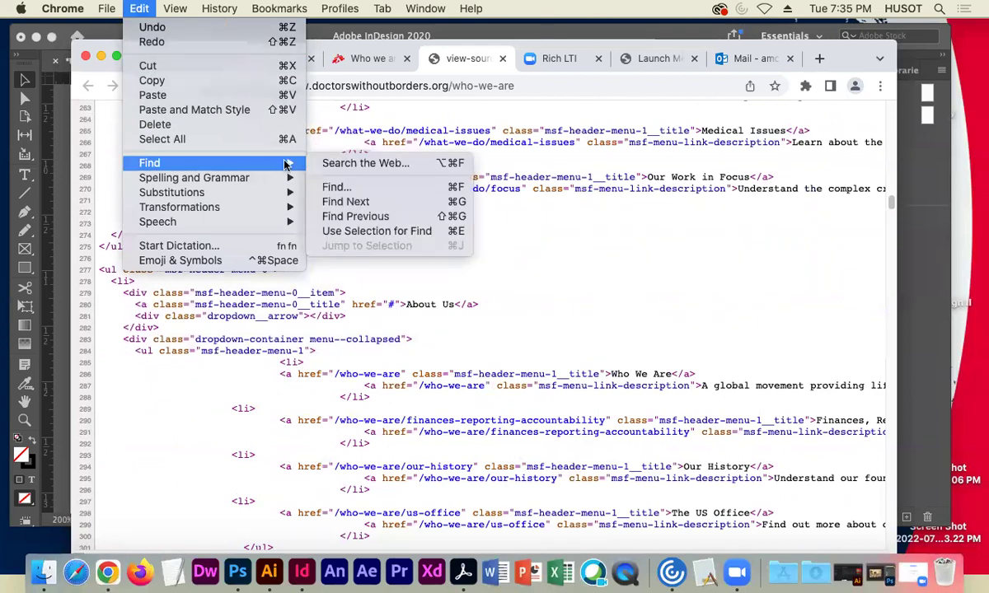
click(333, 187)
text(font)
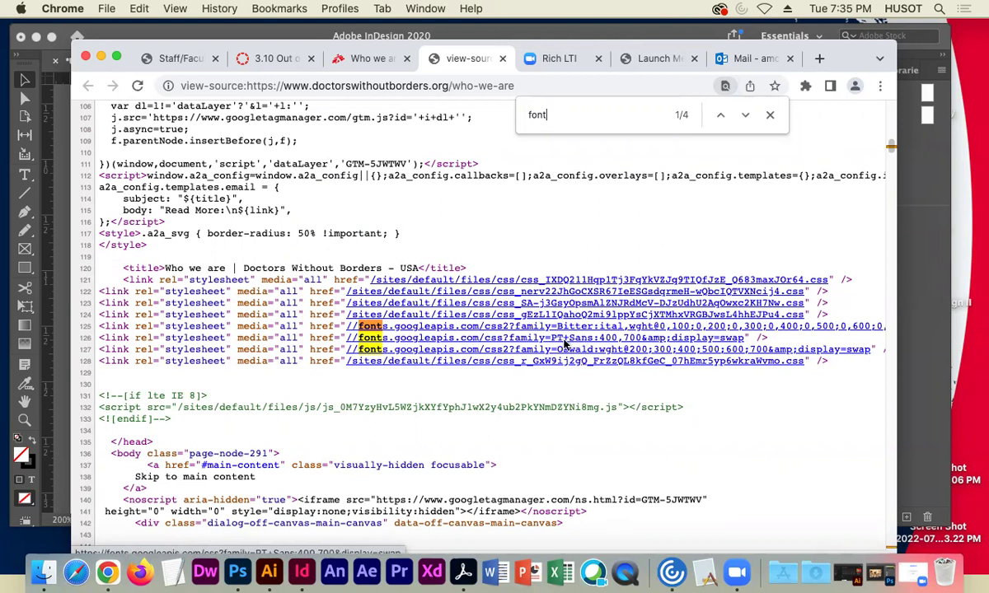
click(744, 116)
click(744, 116)
click(744, 116)
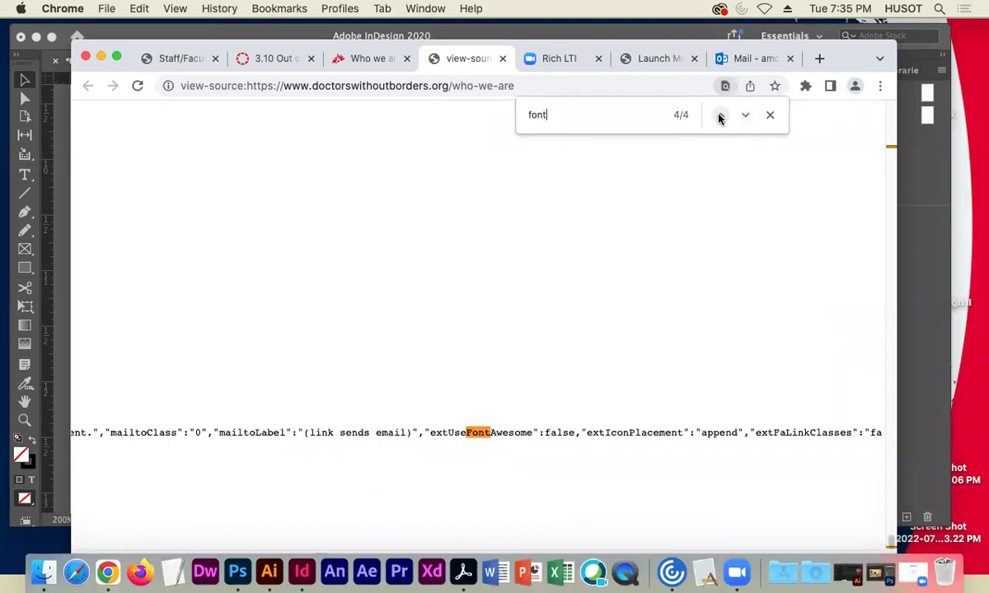
click(720, 118)
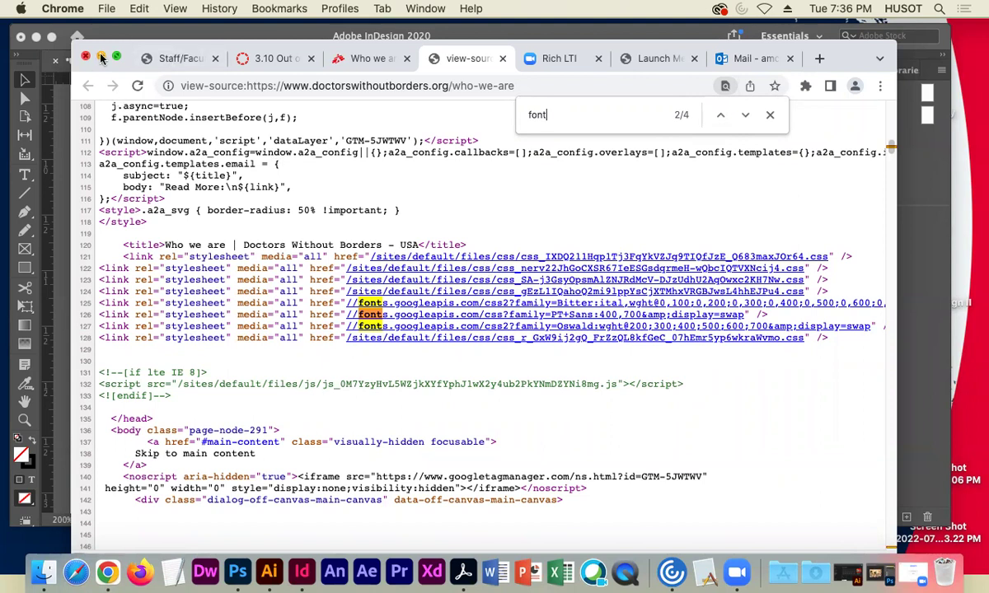
Switch to InDesign and add a text frame about 3 by 1 in reading "Font" below the layout thumbnails on page 2
key(Escape)
drag(74, 162, 83, 162)
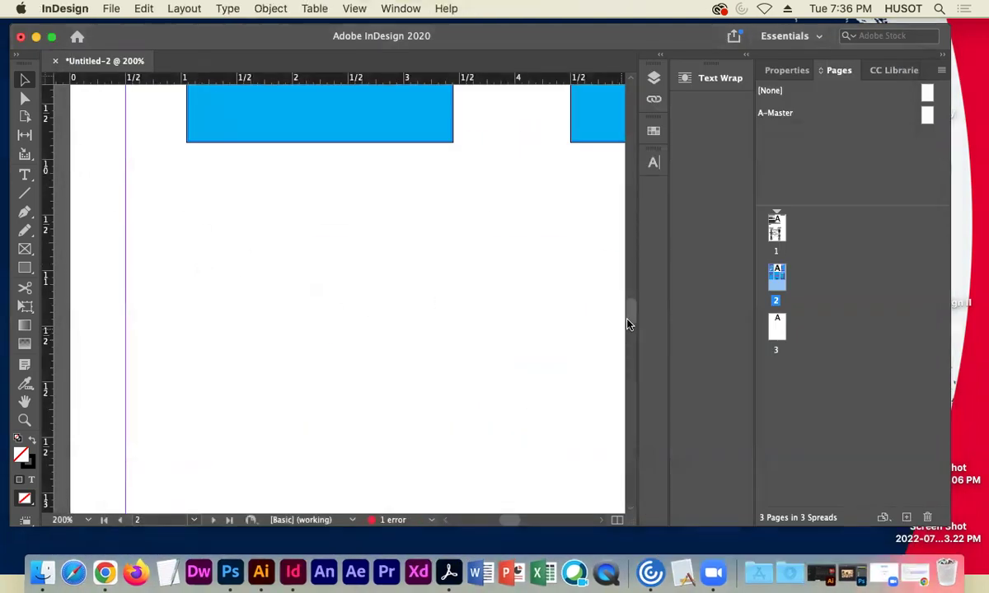
drag(633, 324, 634, 304)
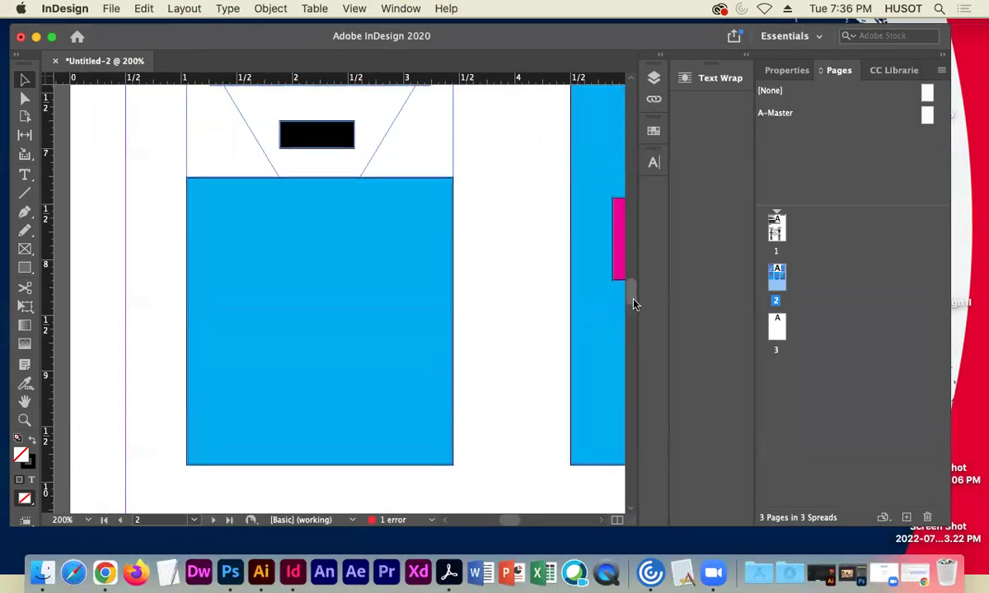
key(super+1)
key(super+5)
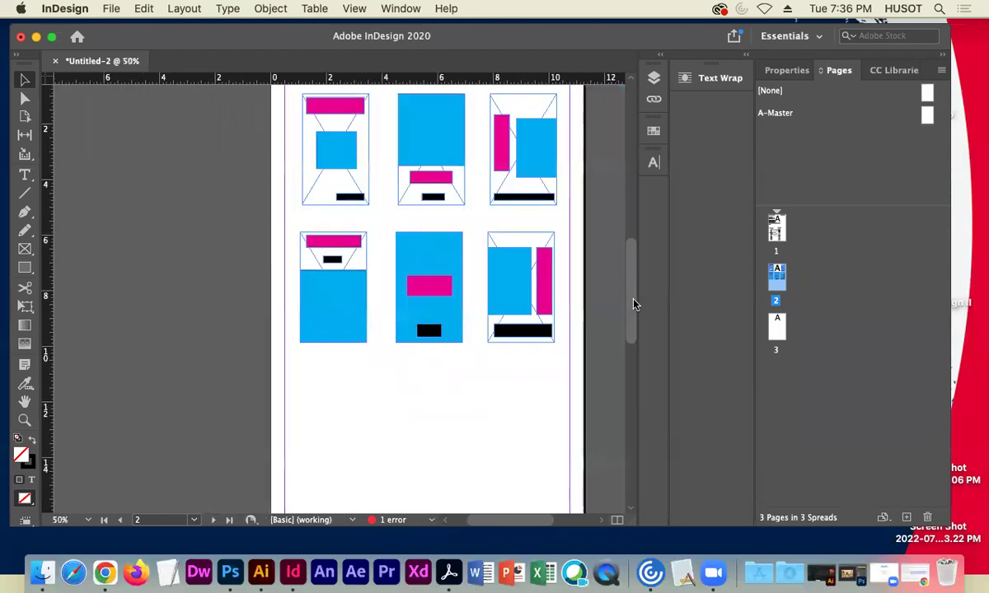
click(25, 175)
drag(300, 384, 386, 414)
text(Tex)
key(super+equal)
key(super+equal)
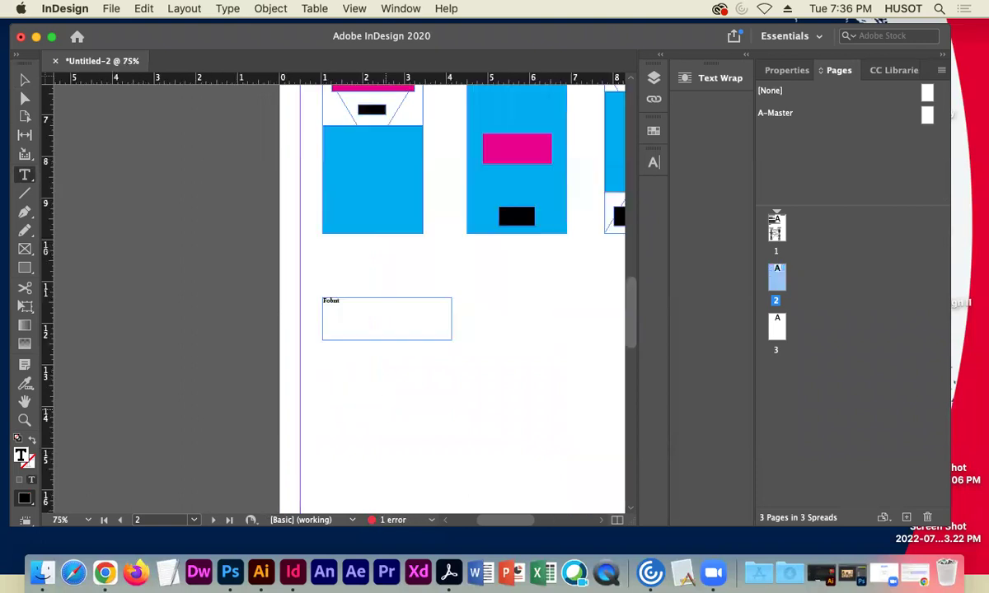
click(328, 301)
key(BackSpace)
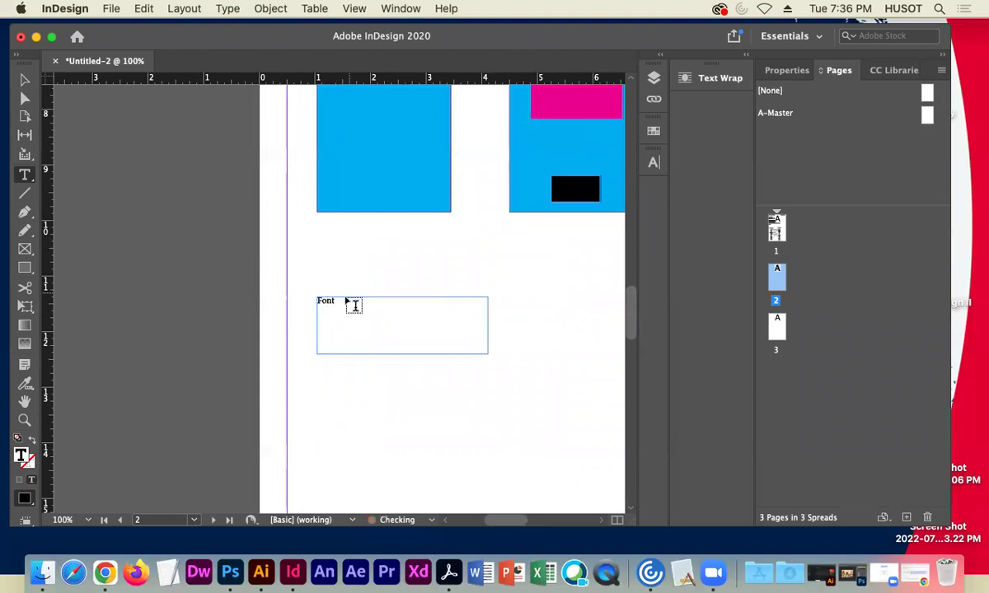
Set the word "Font" in the new text frame to 24 pt
drag(338, 300, 303, 303)
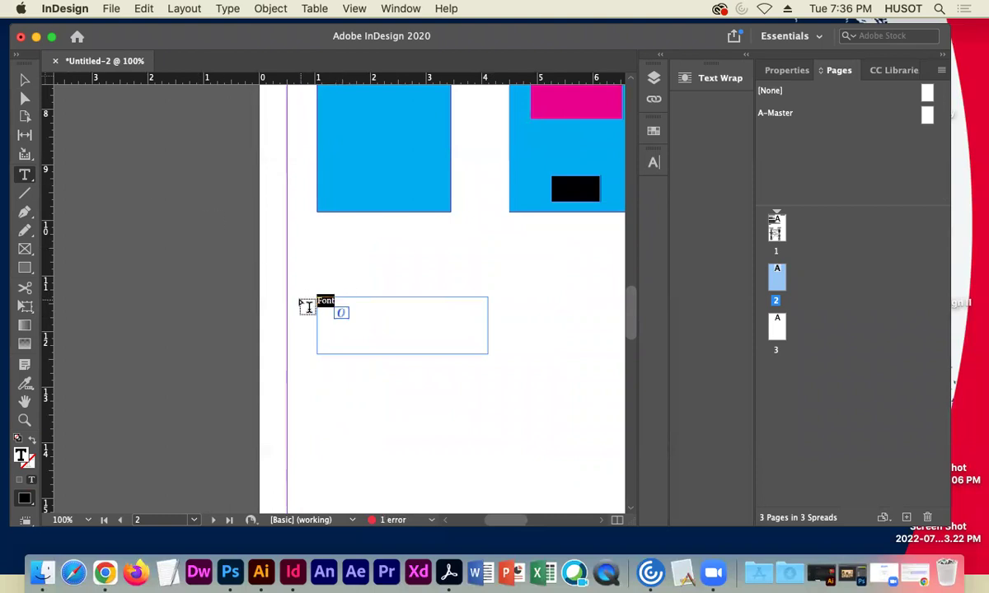
click(652, 163)
click(531, 224)
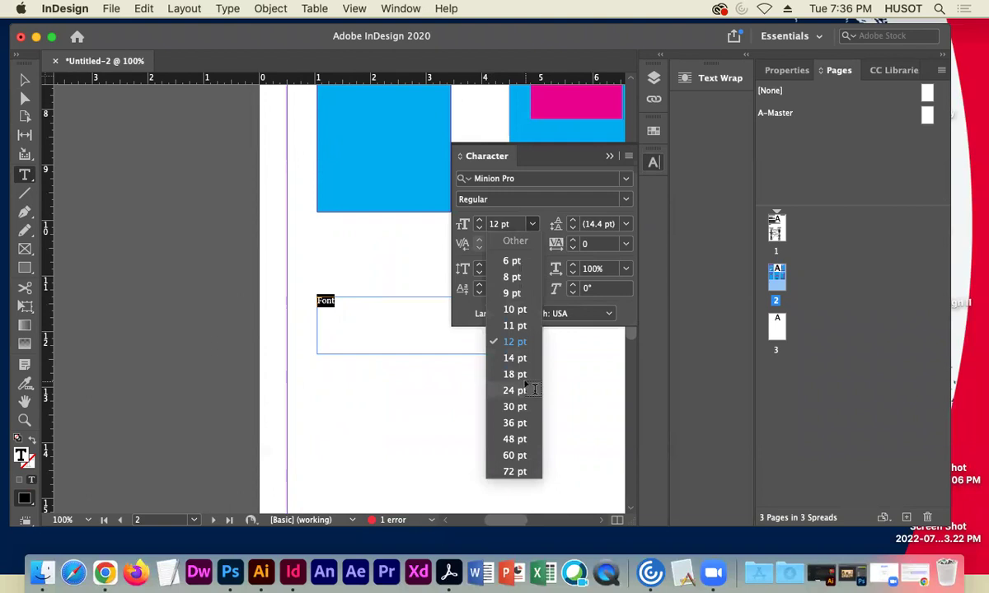
click(522, 387)
click(610, 156)
click(366, 306)
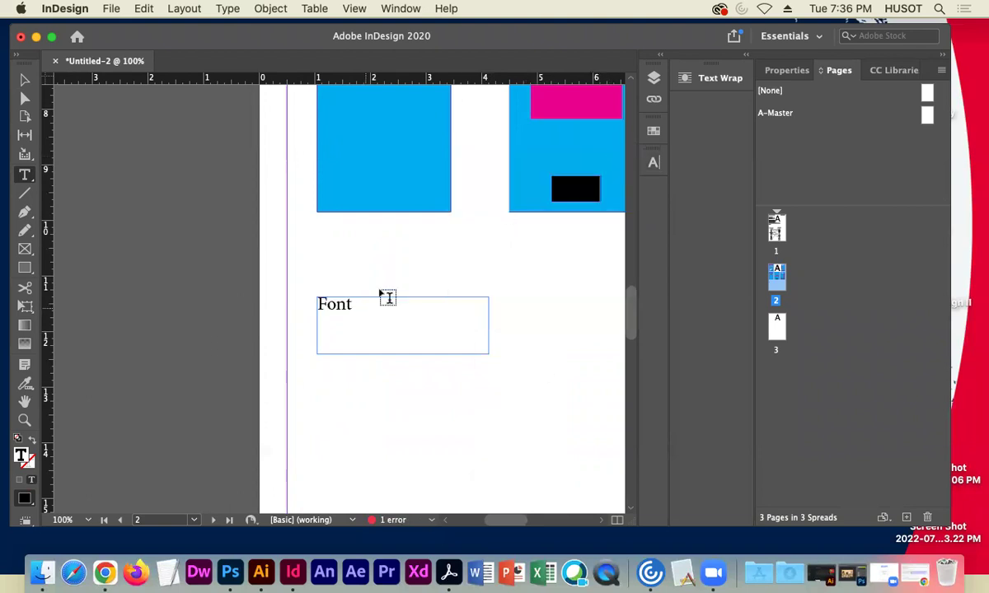
Complete the note in the text frame so it reads "Font - Oswald, Bitter, Pt+ Sans"
text(- Oswald, Bitter)
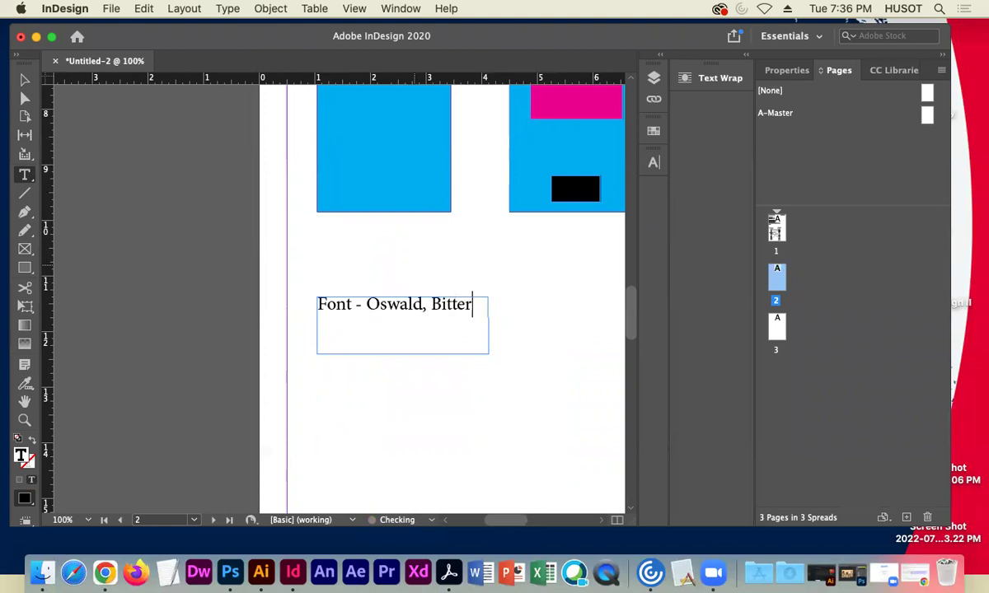
text(, Pt+ Snas)
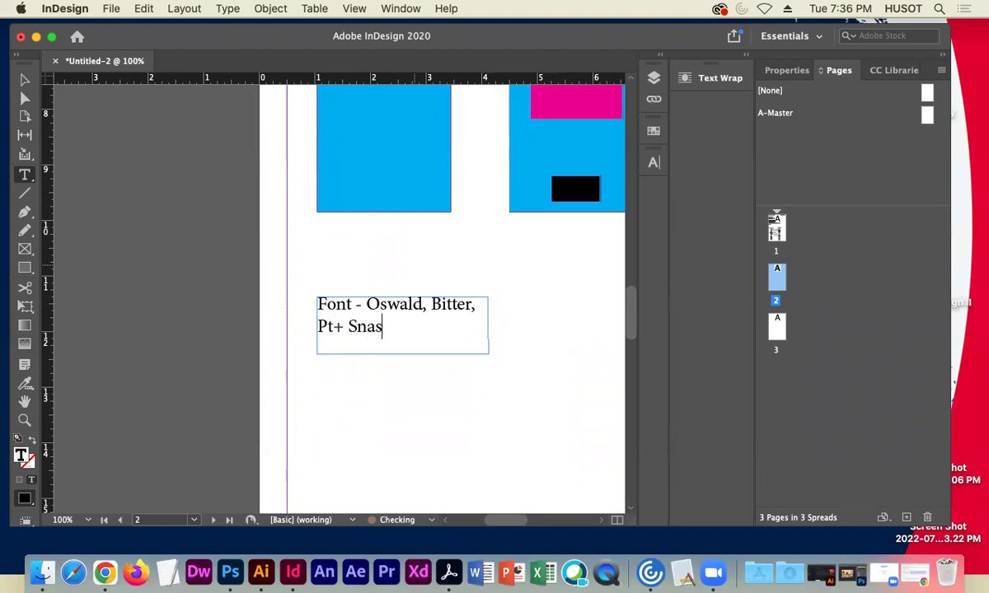
key(BackSpace)
key(BackSpace)
key(BackSpace)
text(ans)
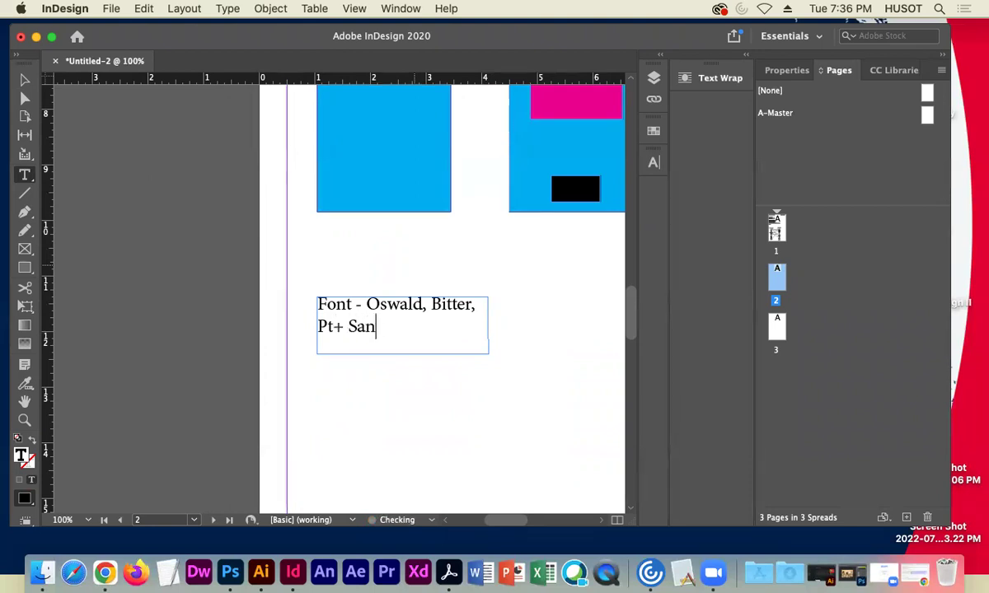
click(25, 80)
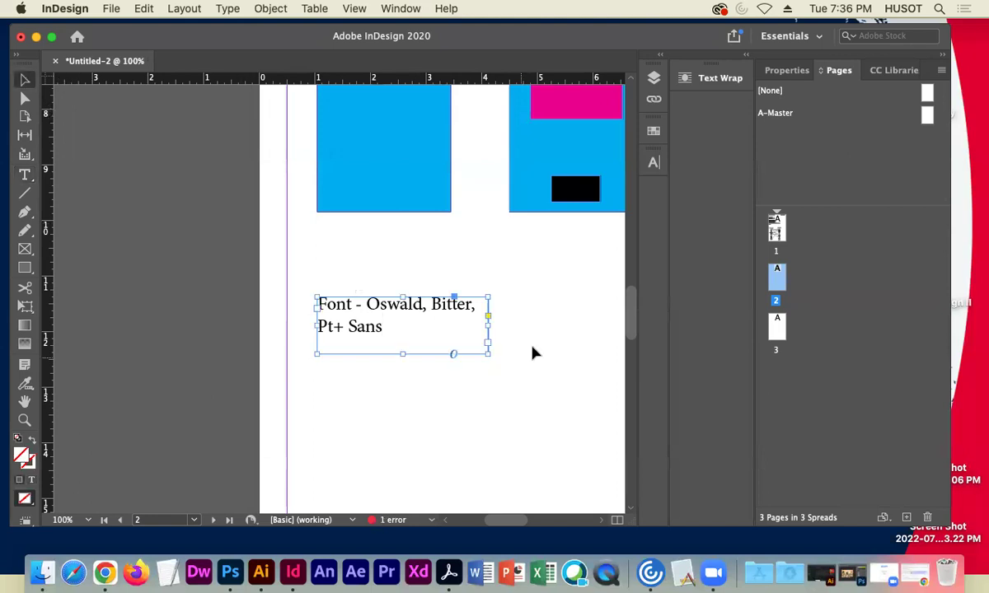
Widen the font note's text frame to about 4.7 in so its text fits on one line
drag(488, 326, 574, 330)
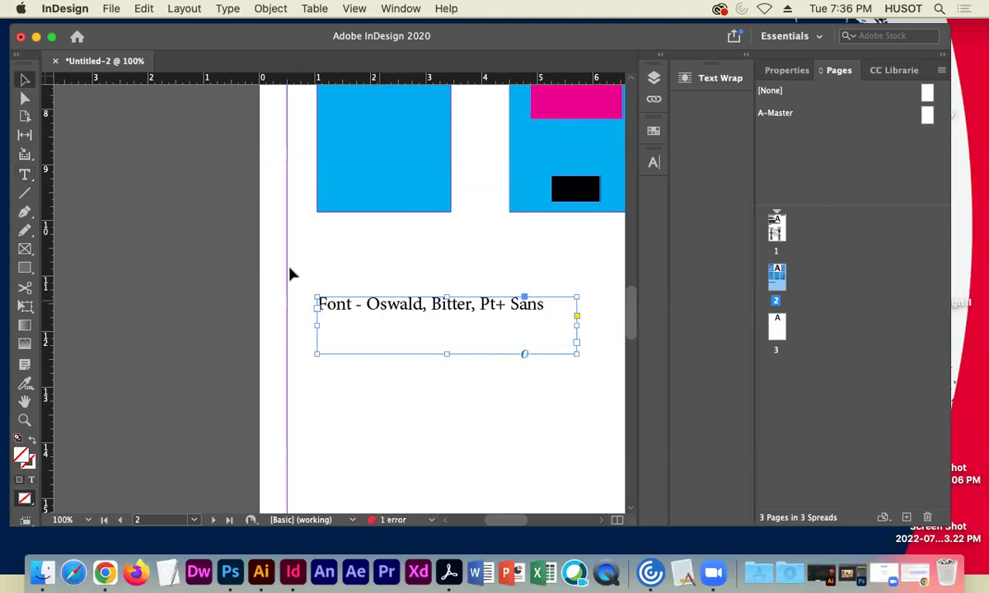
click(160, 166)
key(super+minus)
key(super+minus)
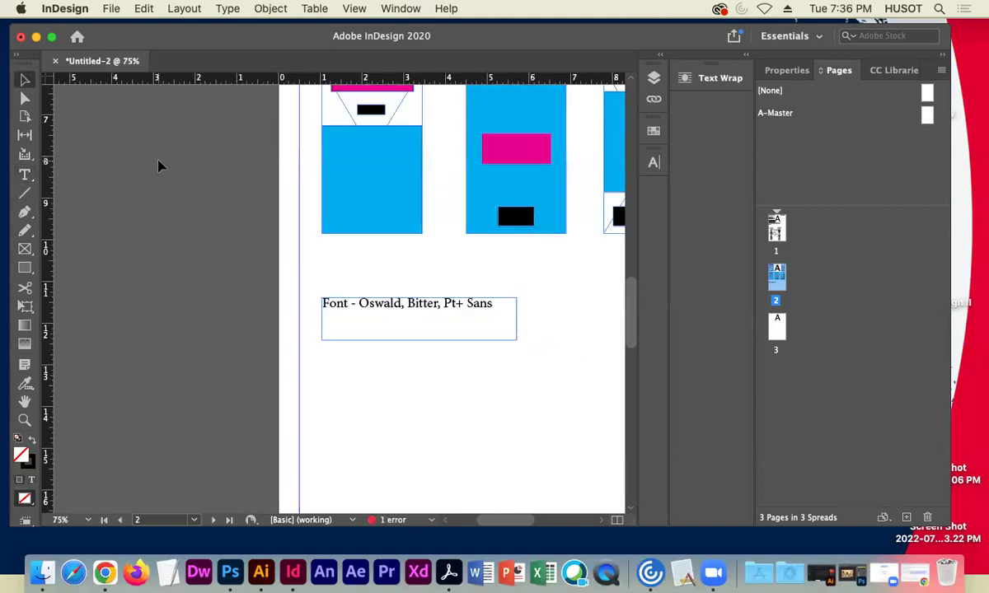
drag(307, 177, 214, 185)
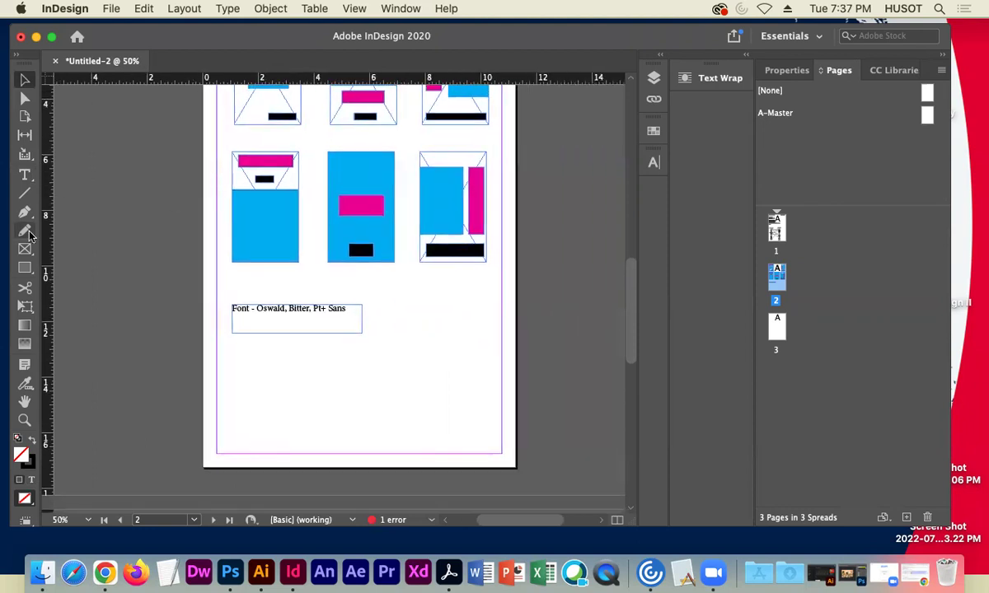
Draw a square about 1.1 in beside the font note and fill it with the red Colorful_Theme swatch C=0 M=92 Y=76
click(25, 265)
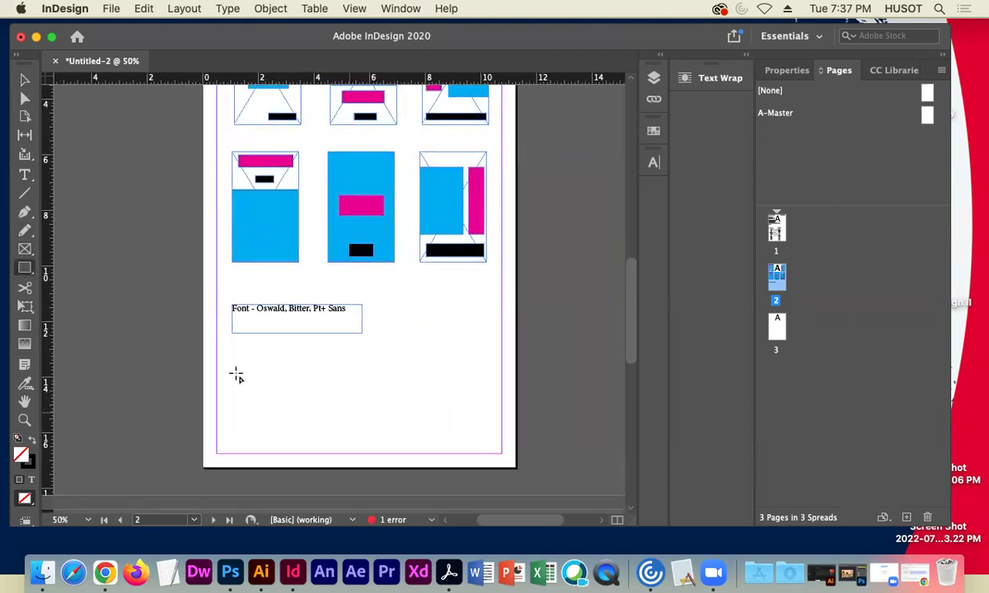
drag(450, 298, 486, 331)
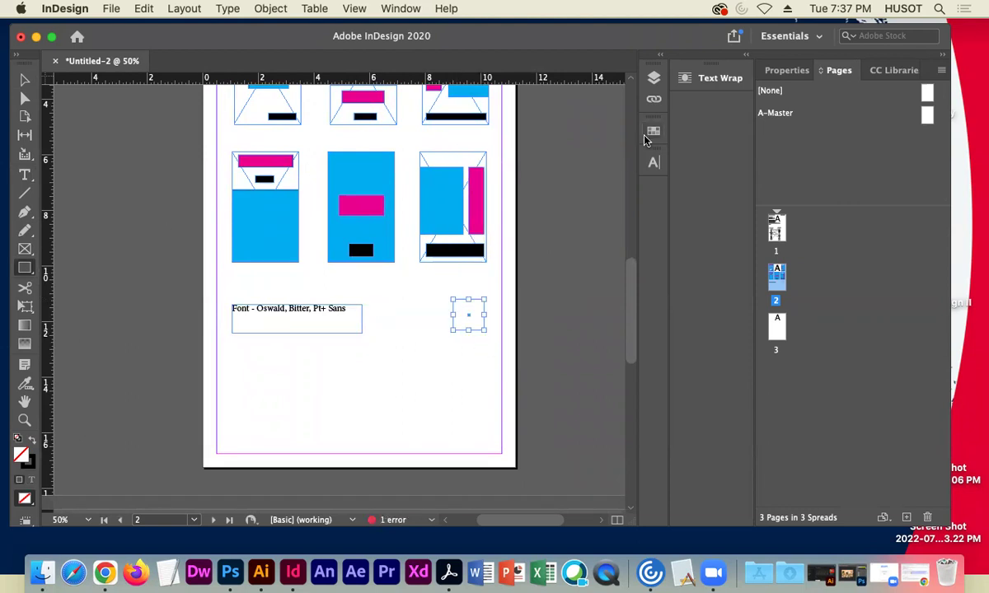
click(653, 130)
scroll(512, 377, down, 2)
click(515, 323)
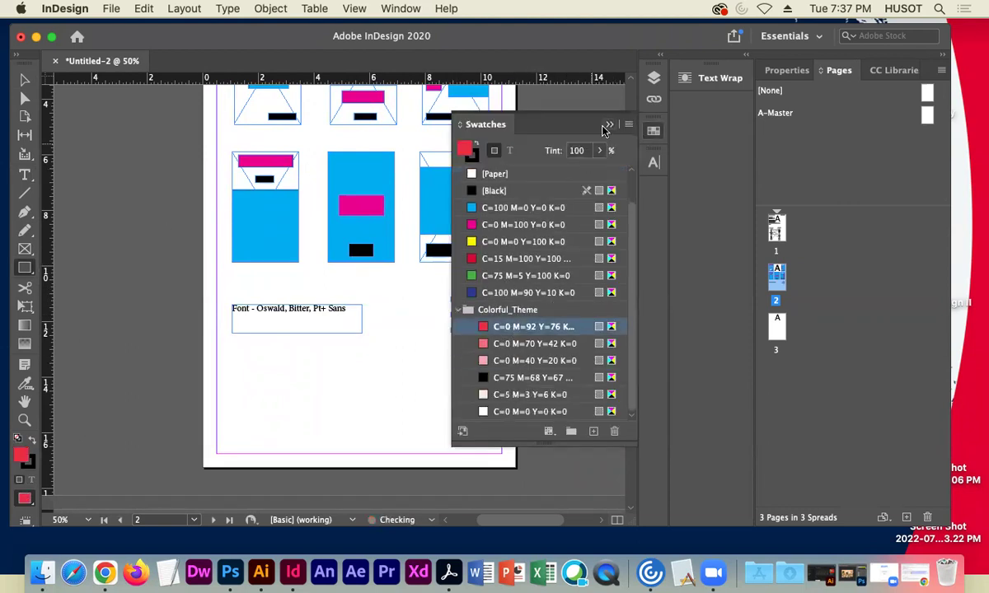
click(608, 124)
Remove the red square's outline by setting its stroke weight to 0 pt
click(31, 462)
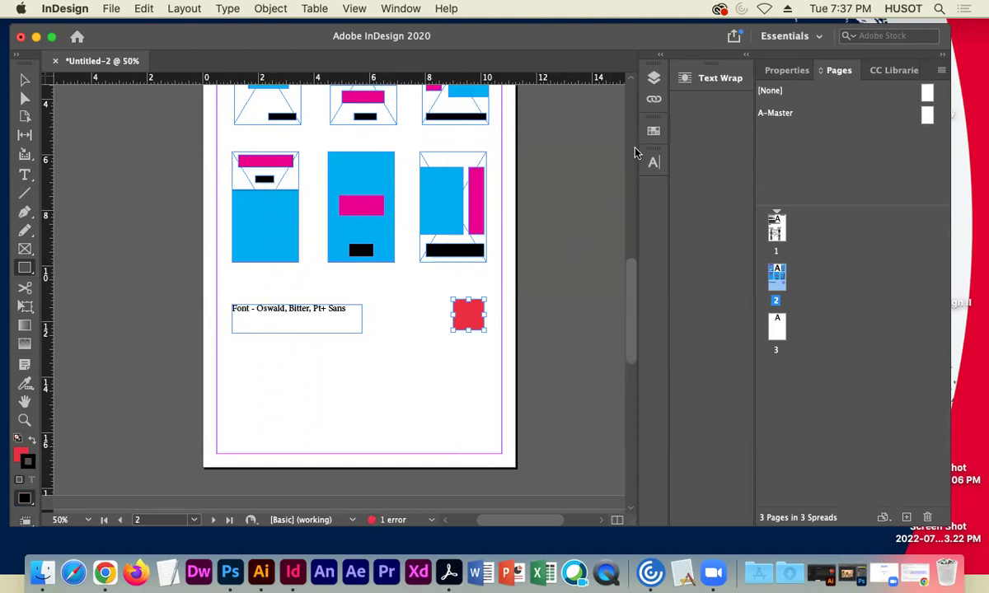
click(787, 70)
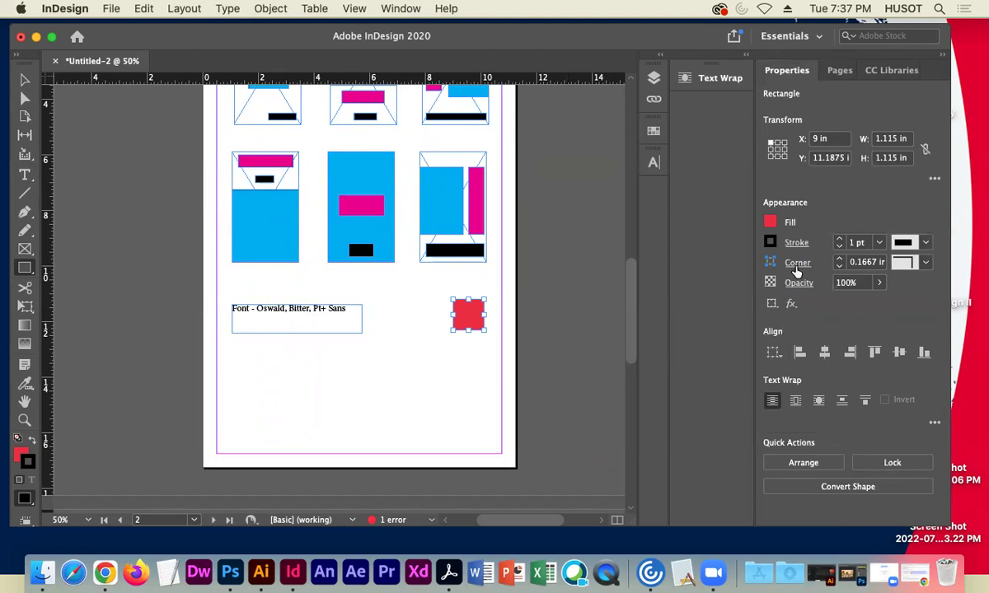
click(839, 246)
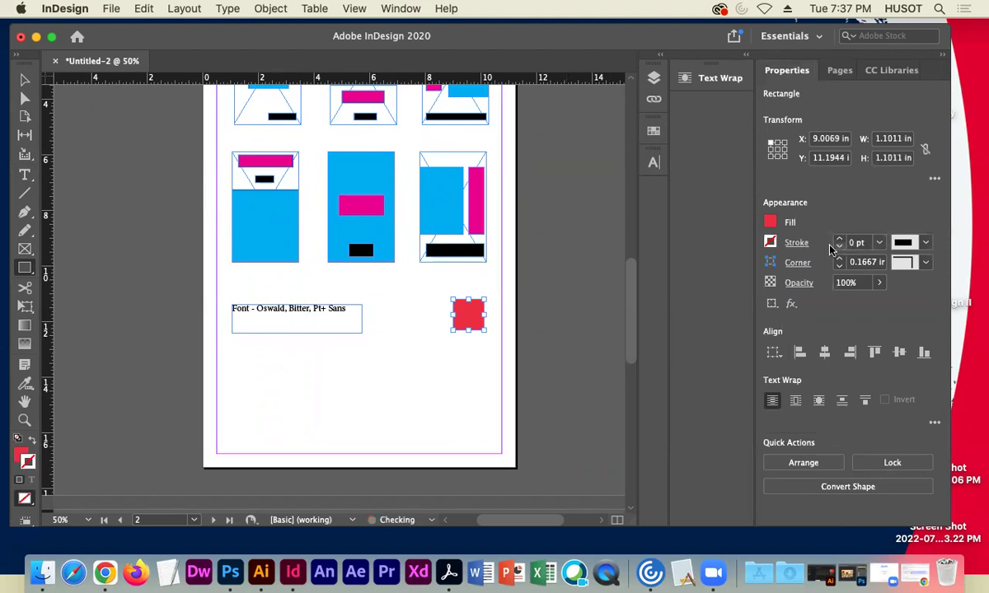
Place a copy of the red square directly below it and fill the copy with the Colorful_Theme swatch C=0 M=70 Y=42
click(24, 79)
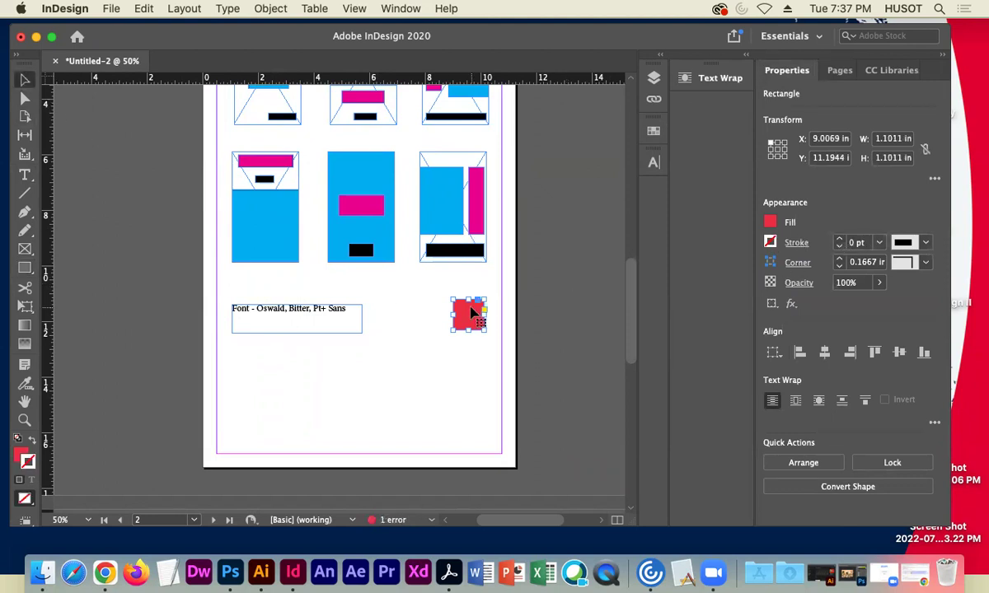
key(super+v)
drag(338, 296, 464, 363)
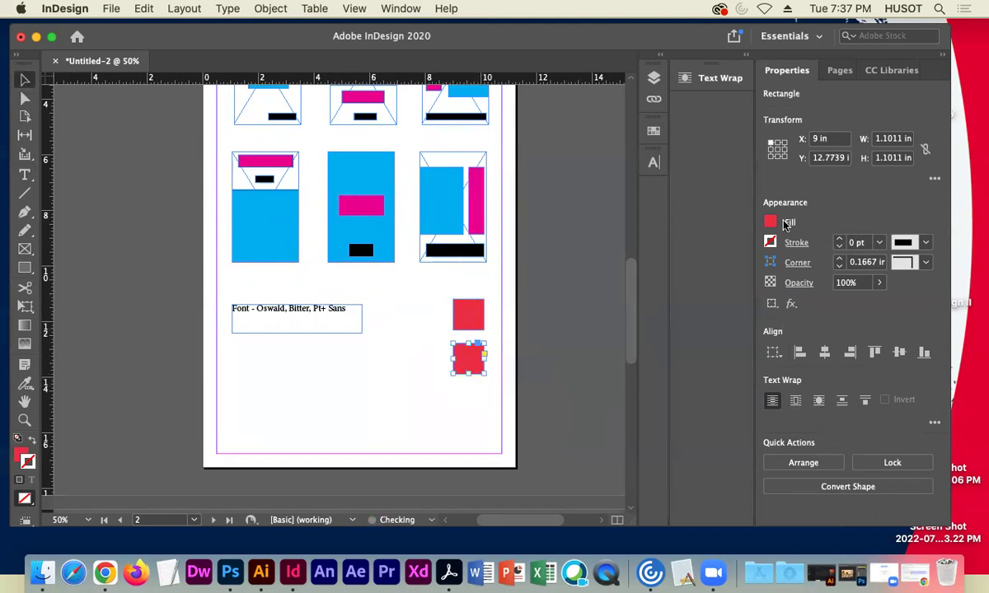
click(770, 222)
scroll(669, 381, down, 2)
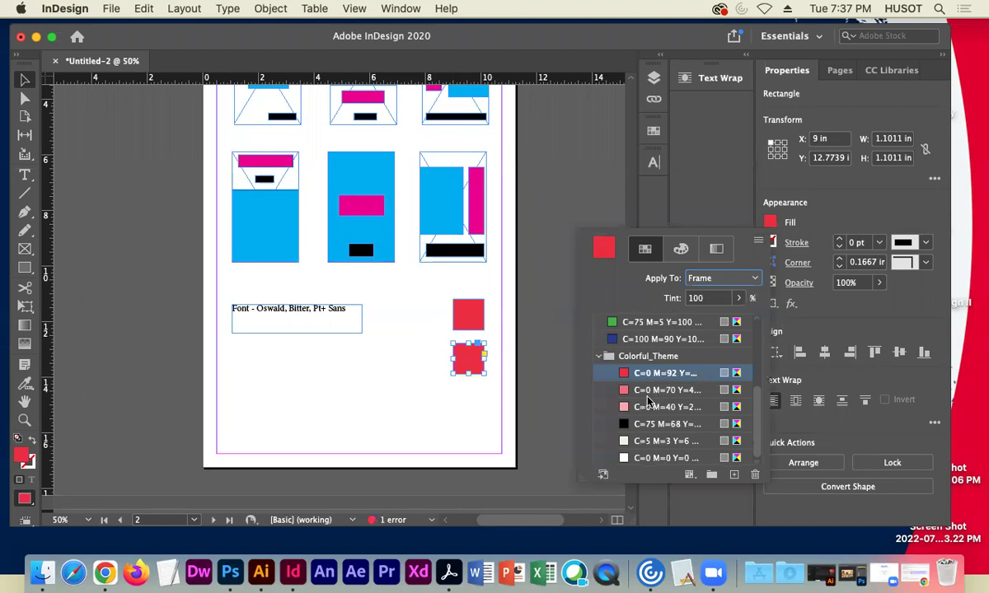
click(652, 394)
click(475, 368)
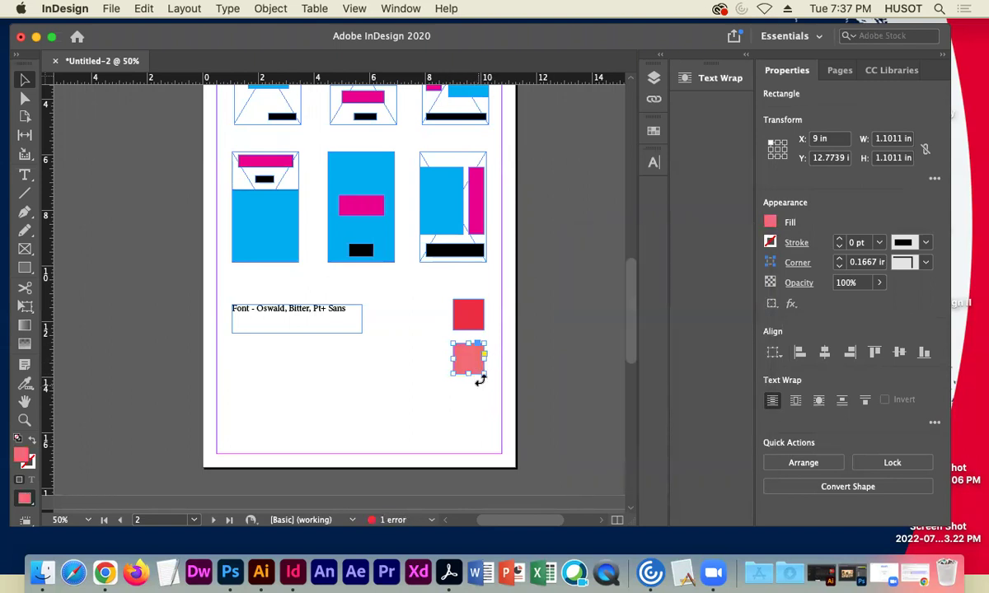
Place a third square below the second and fill it with the light pink Colorful_Theme swatch C=0 M=40
key(super+v)
drag(335, 289, 465, 405)
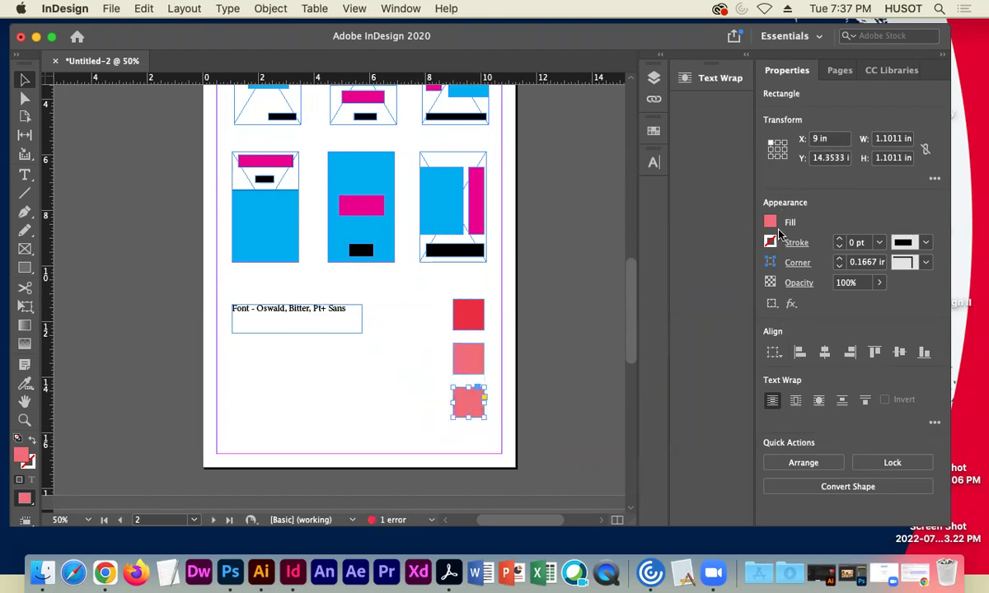
click(771, 221)
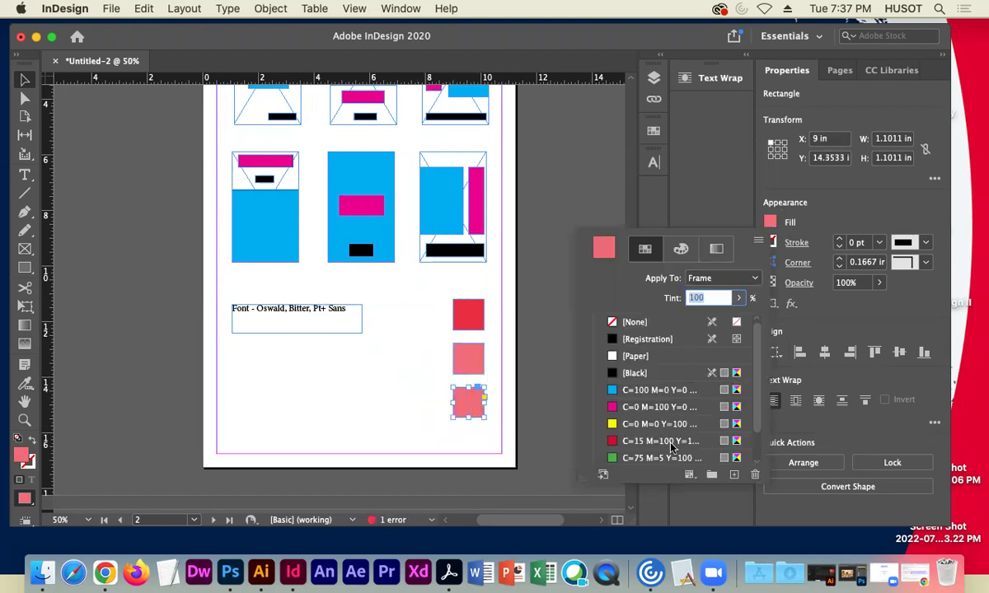
scroll(670, 424, down, 2)
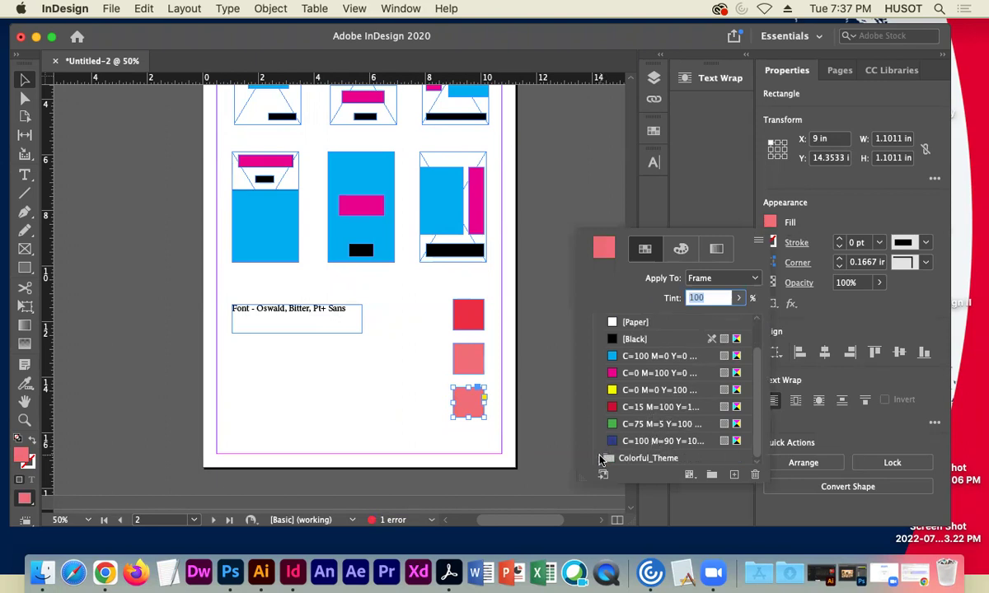
click(600, 456)
click(656, 407)
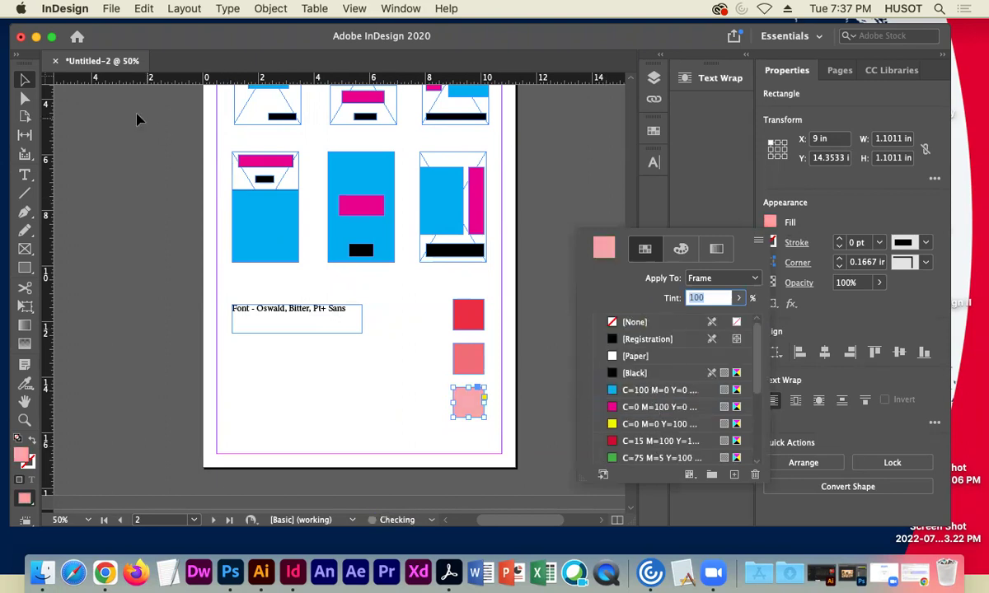
Duplicate the three squares into a second column alongside and fill the top square of the right column with [Black]
drag(429, 303, 486, 425)
mouse_move(475, 410)
mouse_down()
mouse_move(416, 406)
mouse_move(467, 408)
mouse_up()
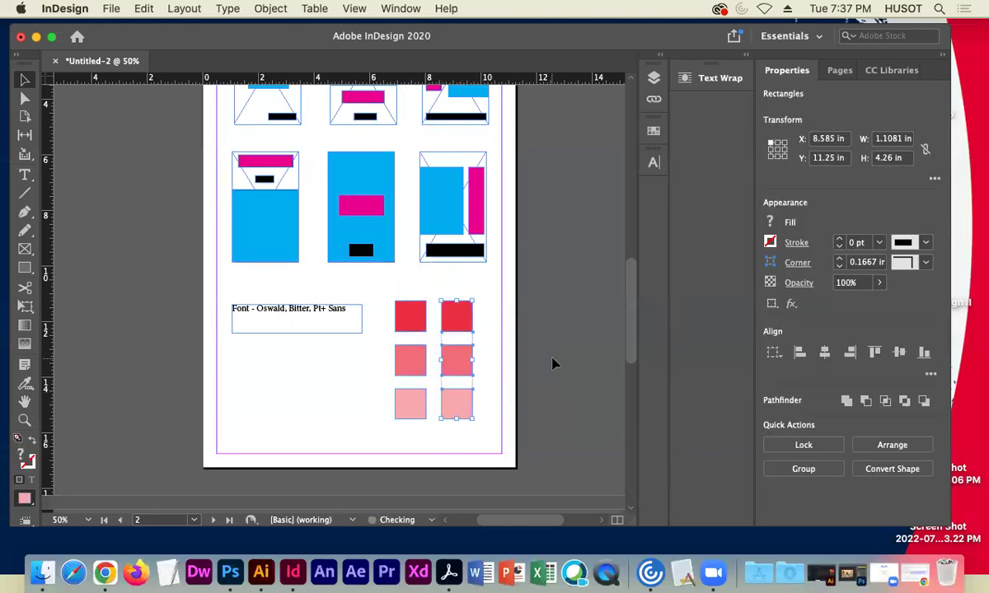
click(577, 284)
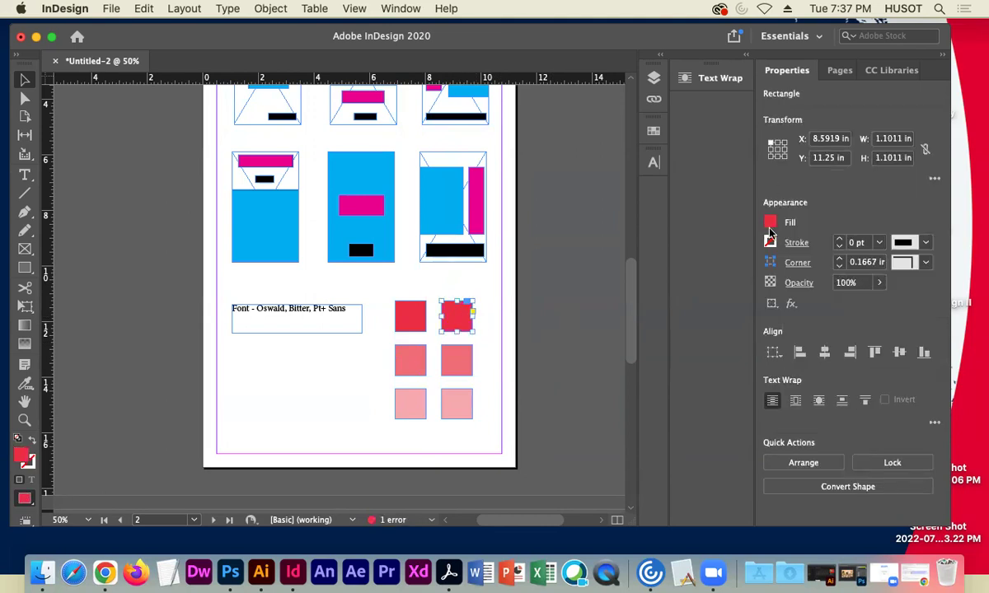
click(770, 223)
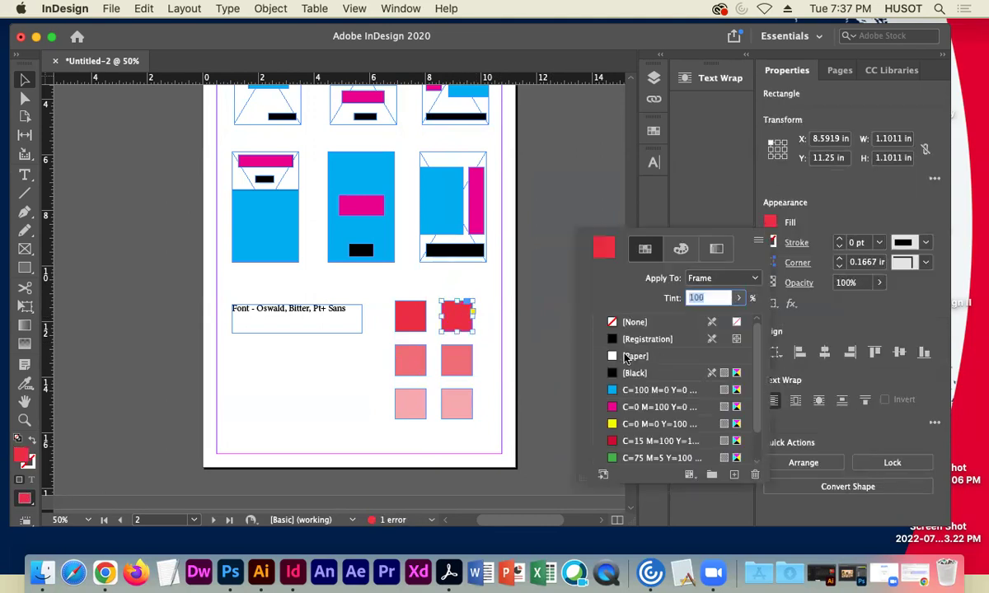
click(637, 373)
Fill the middle square of the right column with the off-white Colorful_Theme swatch C=5 M=3 Y=6
click(458, 360)
click(769, 223)
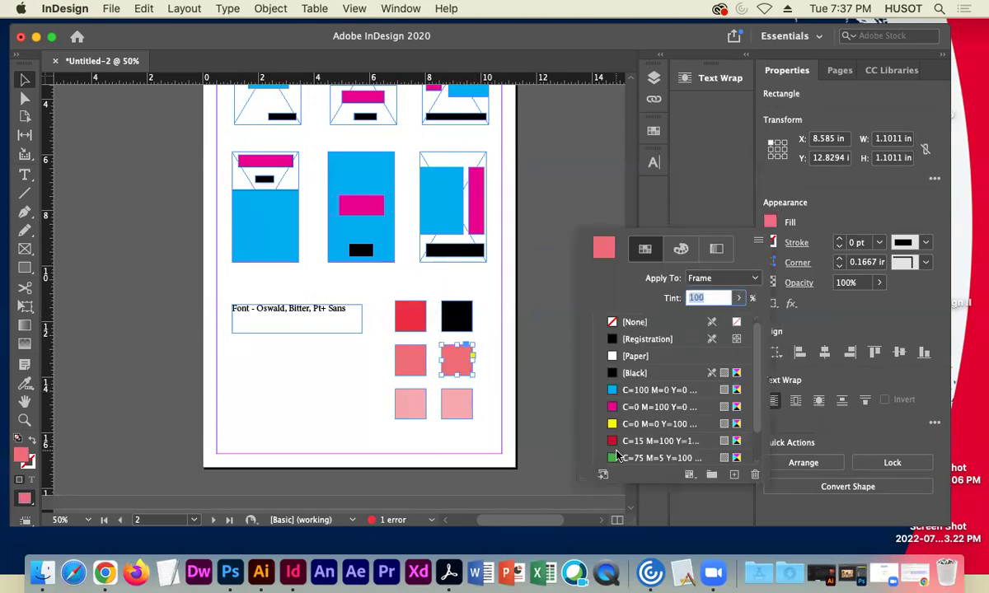
scroll(622, 445, down, 2)
scroll(628, 453, up, 2)
scroll(628, 449, down, 2)
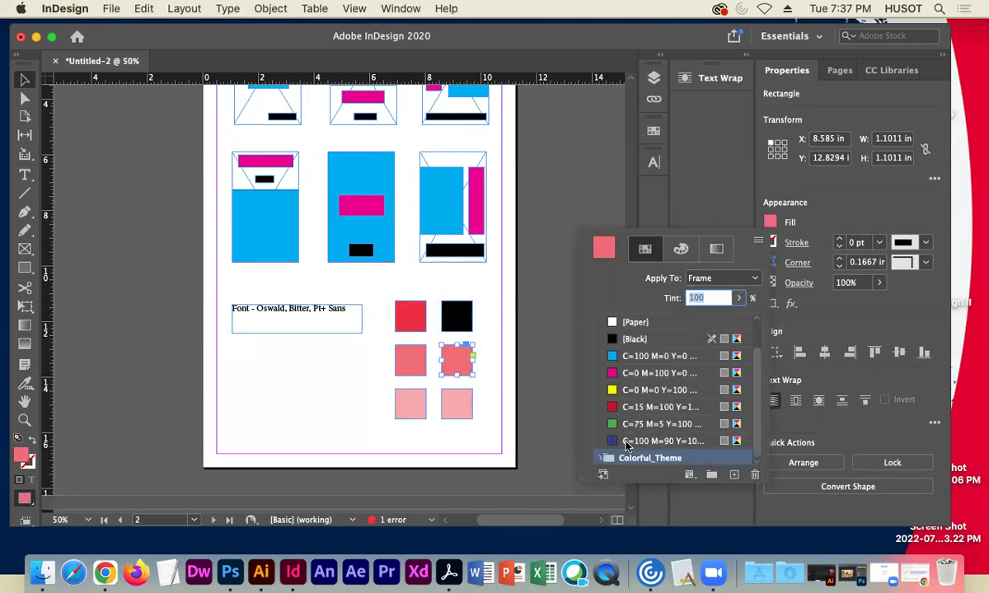
click(600, 458)
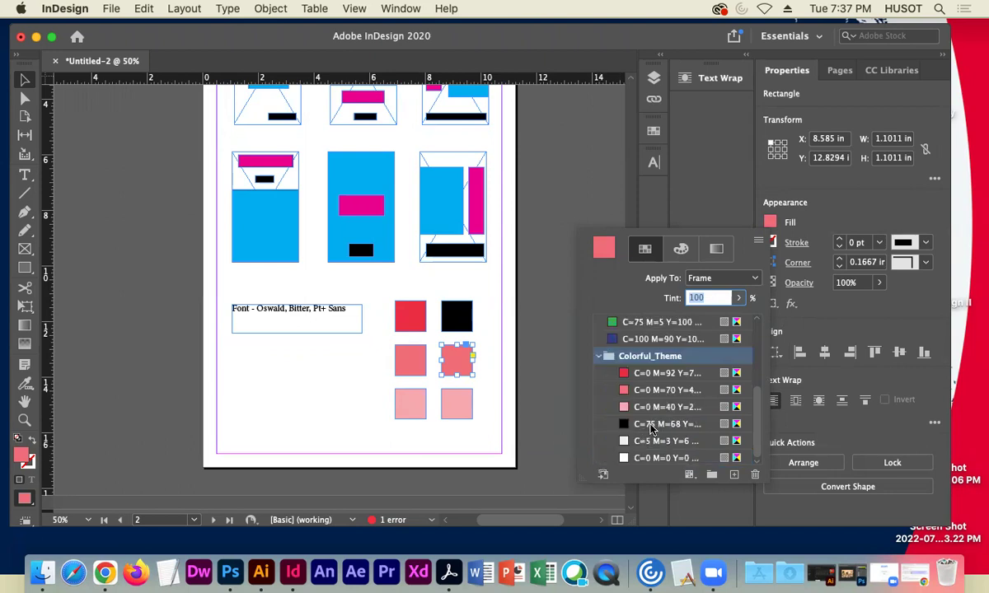
click(649, 442)
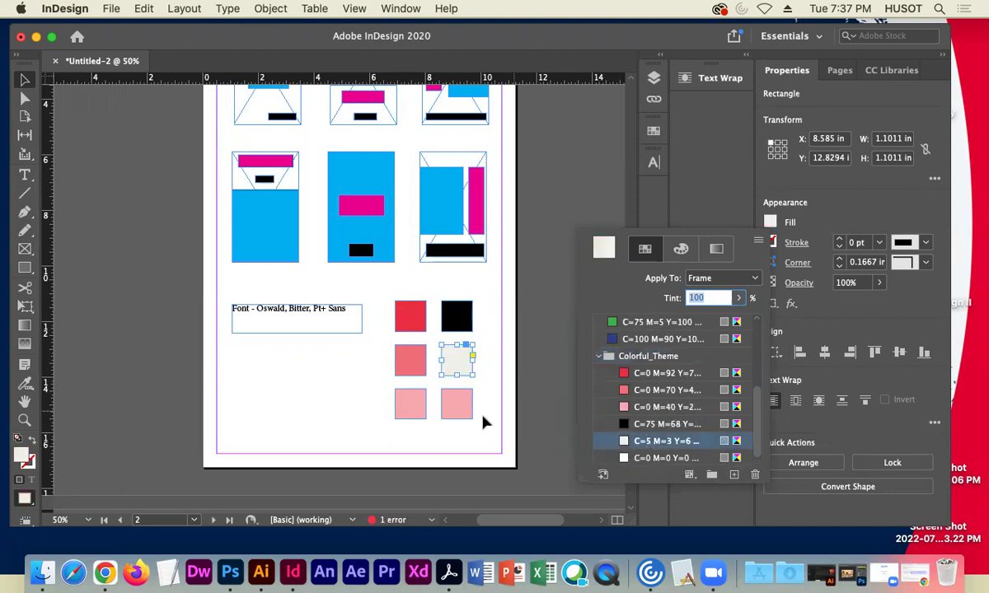
Fill the bottom square of the right column with [Paper]
click(457, 403)
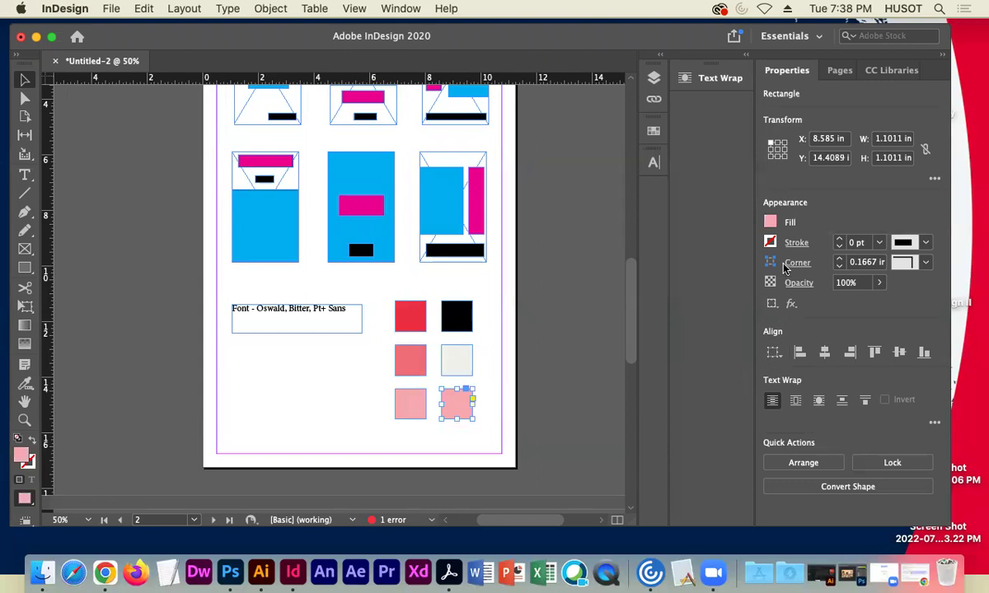
click(771, 222)
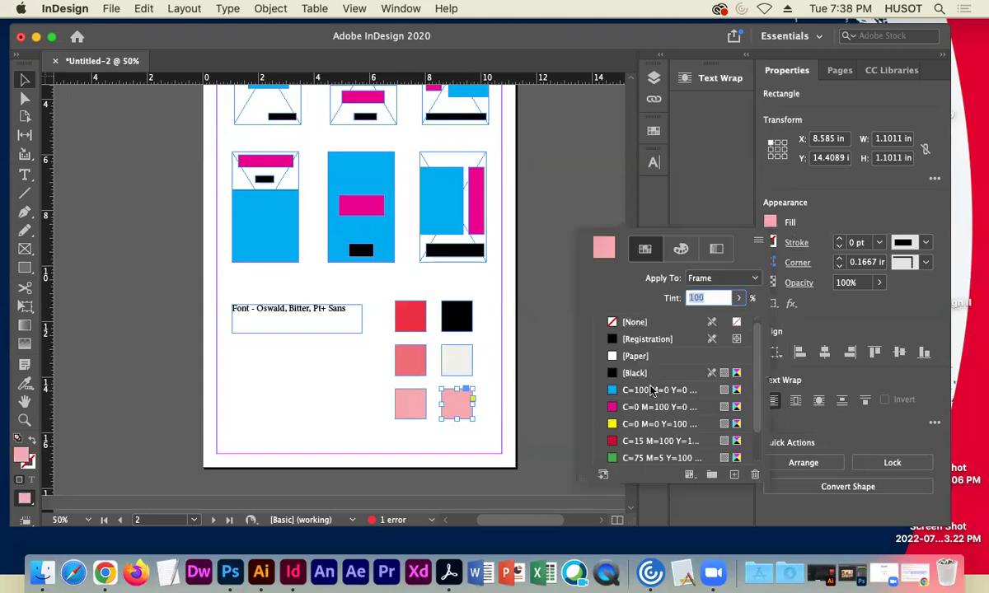
click(638, 356)
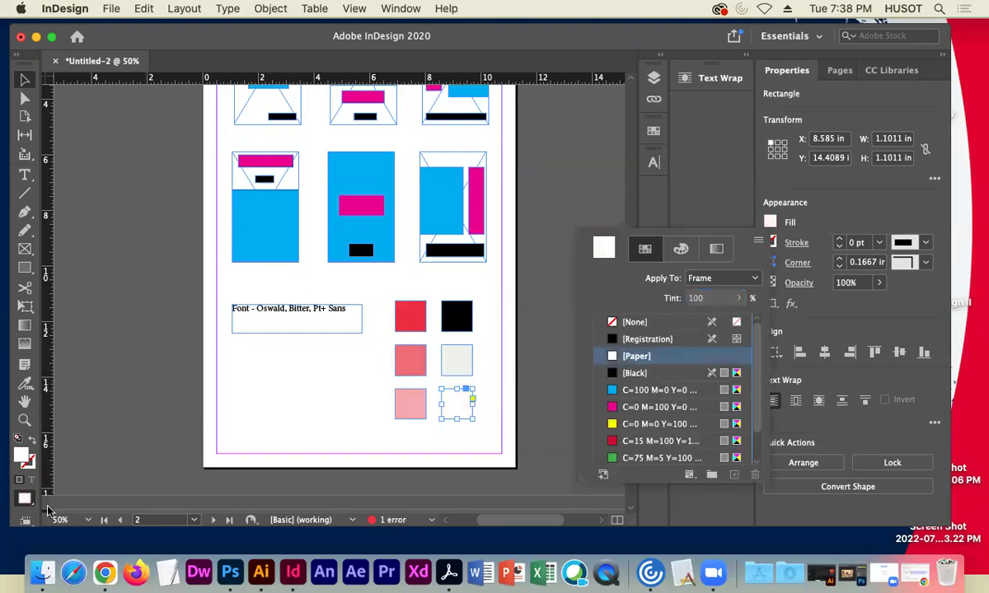
key(Escape)
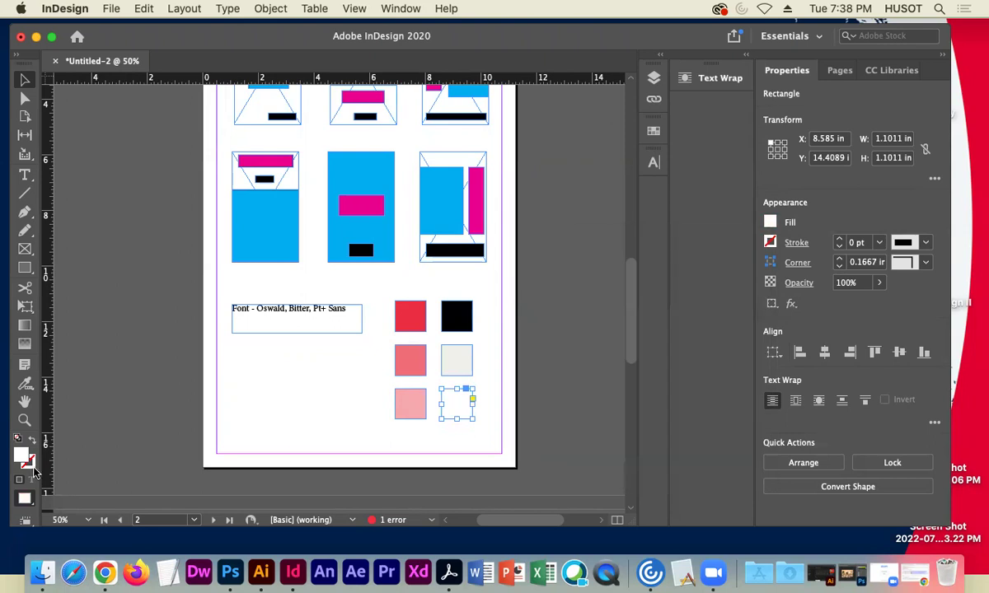
Give the white square a 2 pt stroke coloured [Black] and deselect it
click(840, 239)
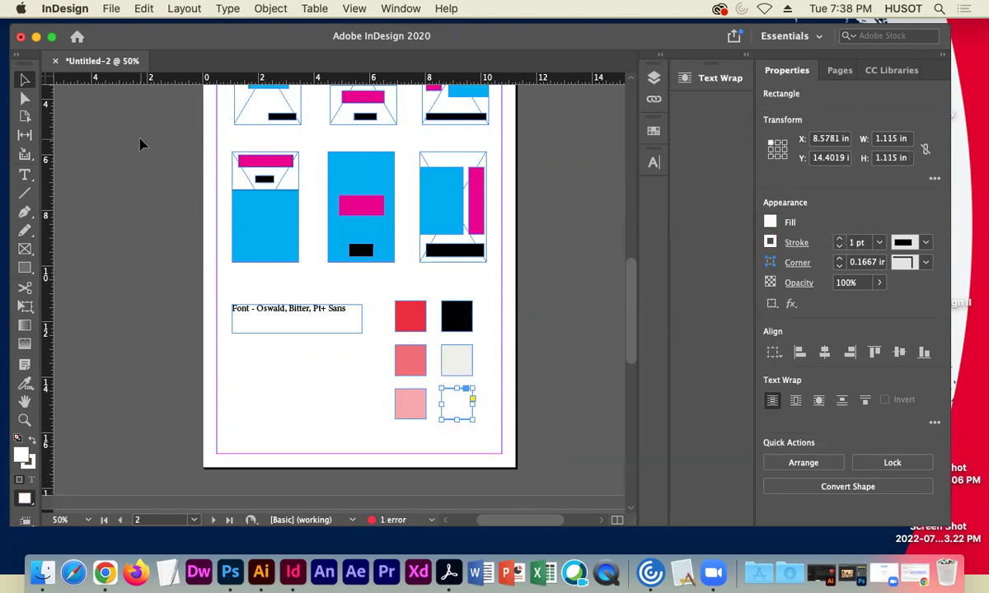
click(593, 318)
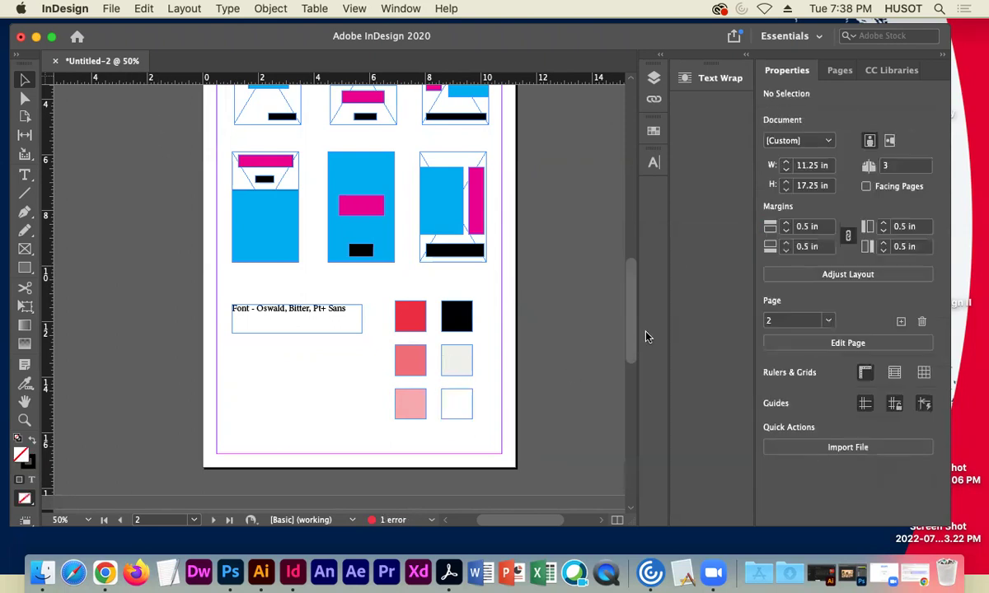
click(459, 402)
click(794, 243)
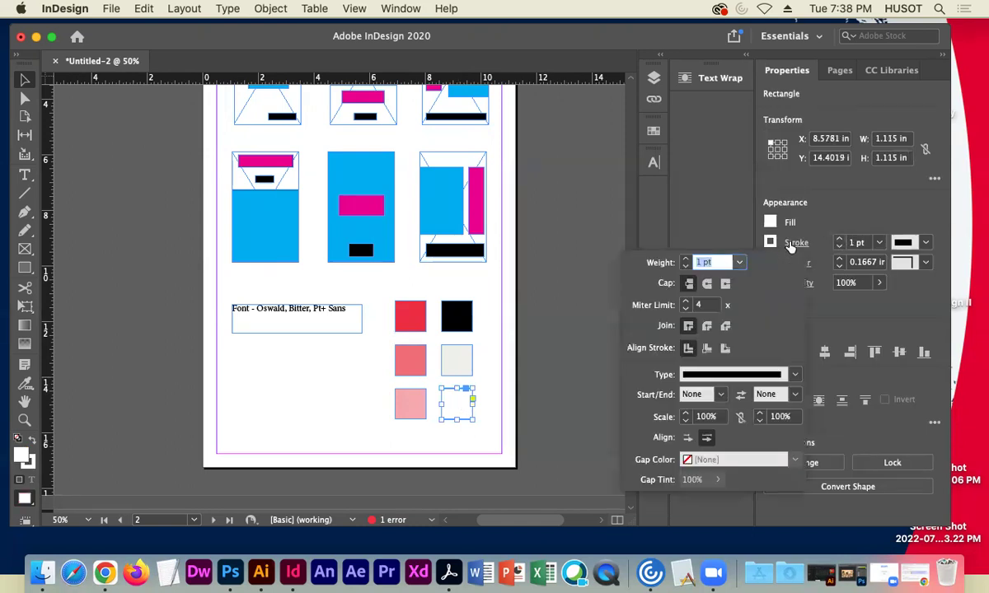
click(687, 262)
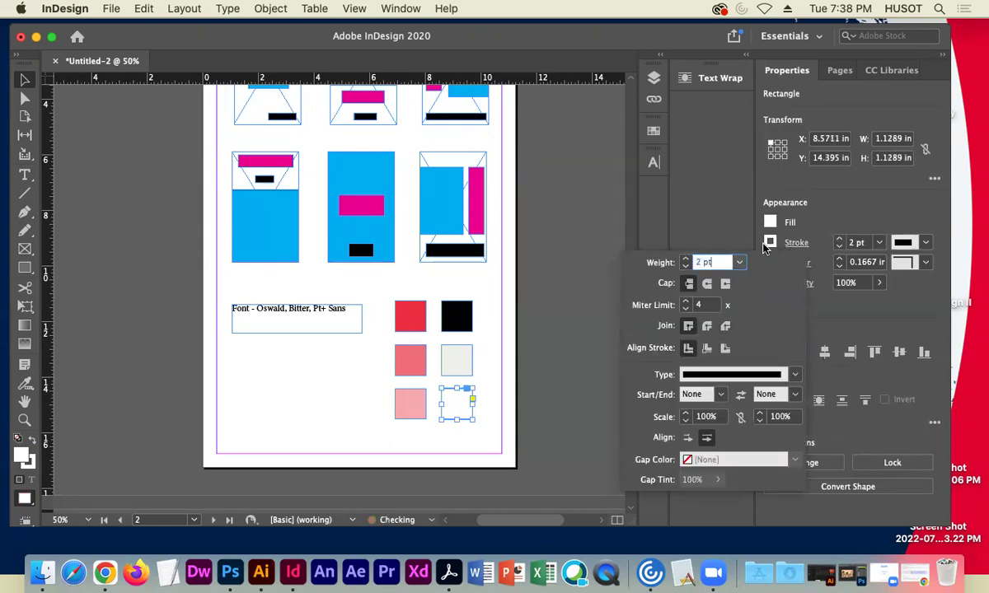
click(766, 246)
click(634, 393)
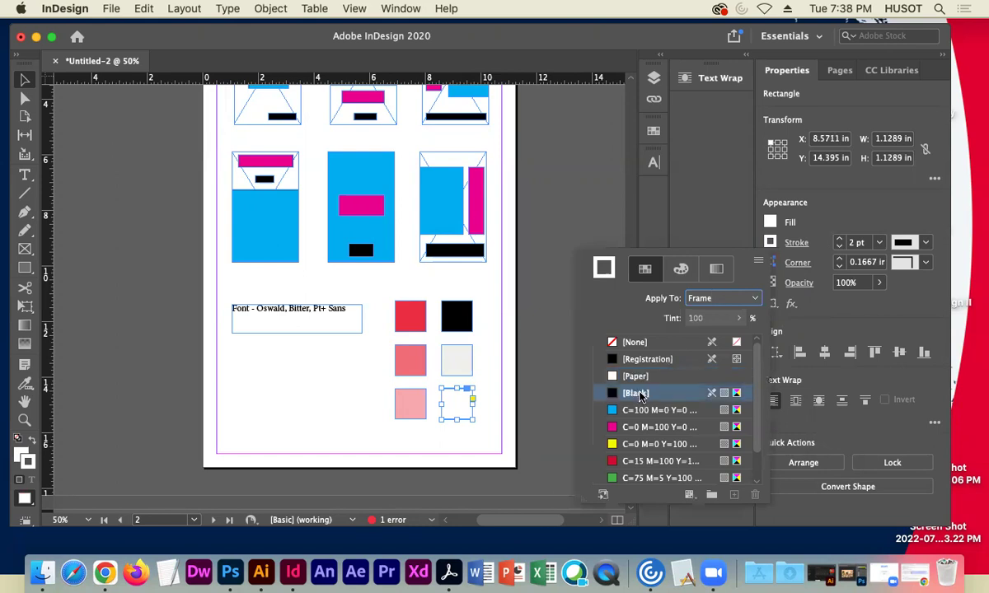
click(188, 170)
Switch to Chrome, close the page-source tab and follow the Doctors Without Borders logo link on the Who we are page
drag(634, 335, 608, 157)
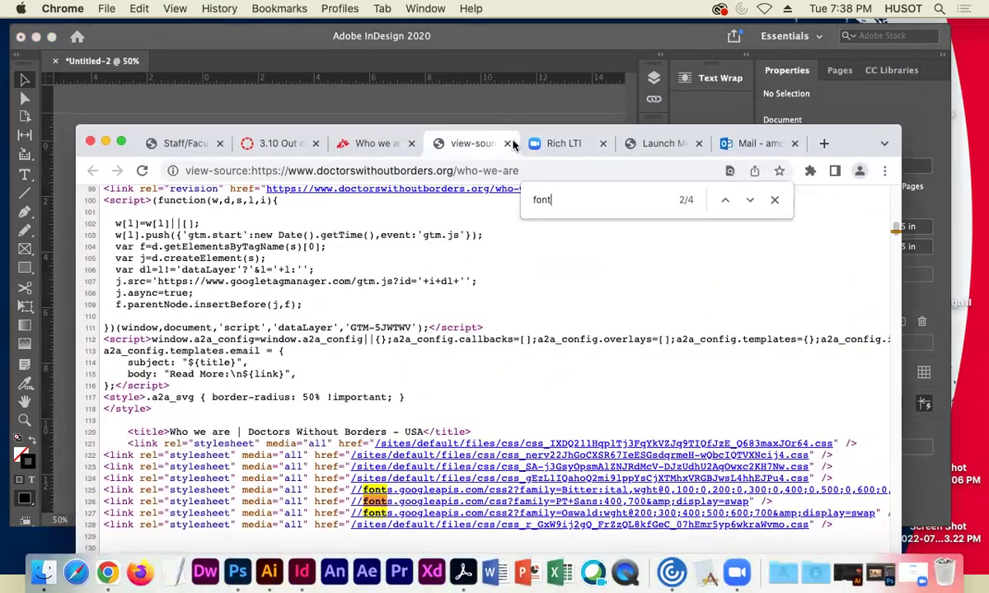
click(505, 144)
click(176, 218)
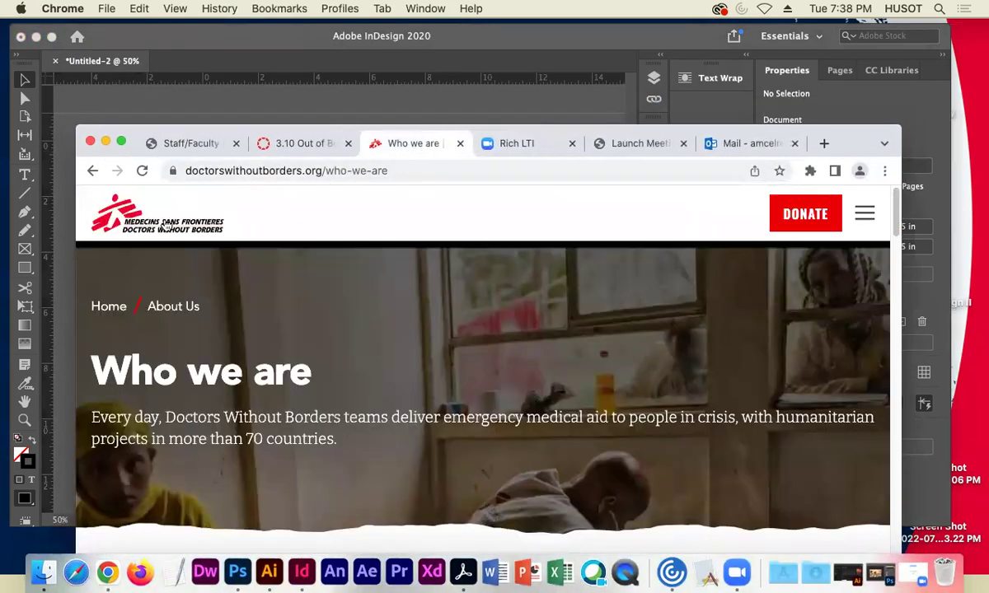
Copy the site's home page URL from Chrome, paste it on a new line below the InDesign title and deepen the title frame to about 1.66 in
click(337, 169)
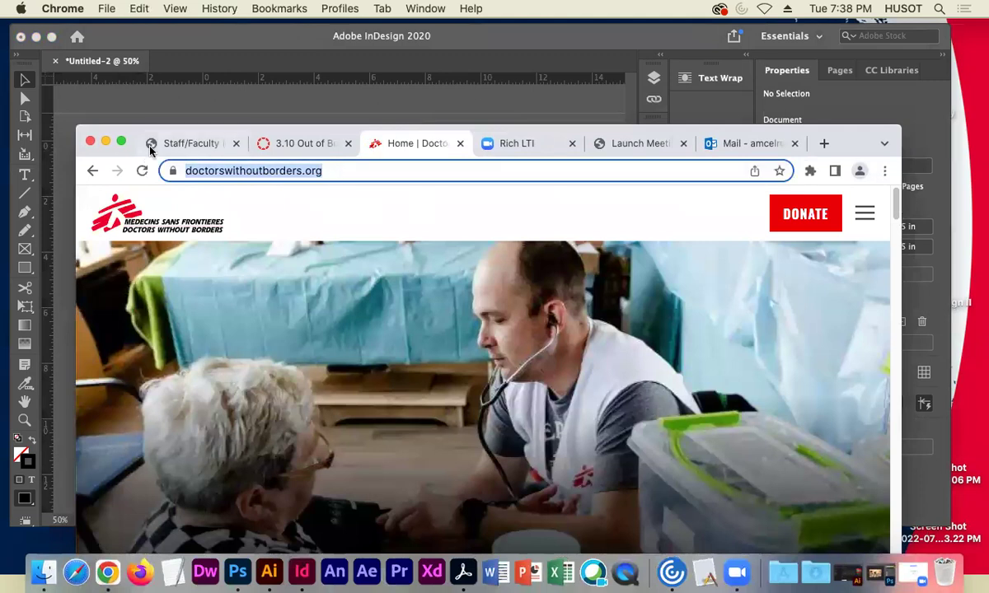
click(106, 142)
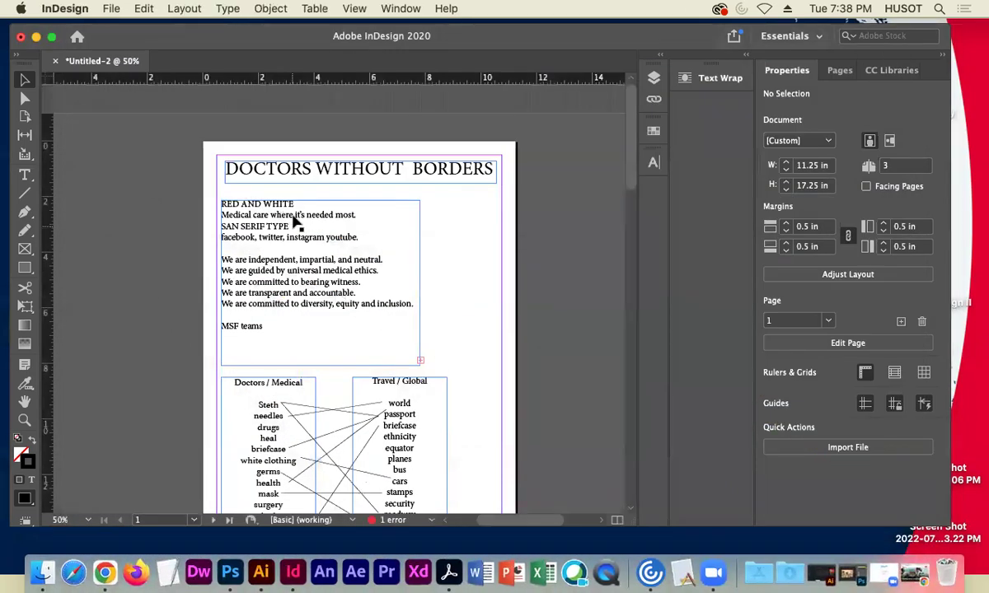
double_click(301, 169)
click(492, 167)
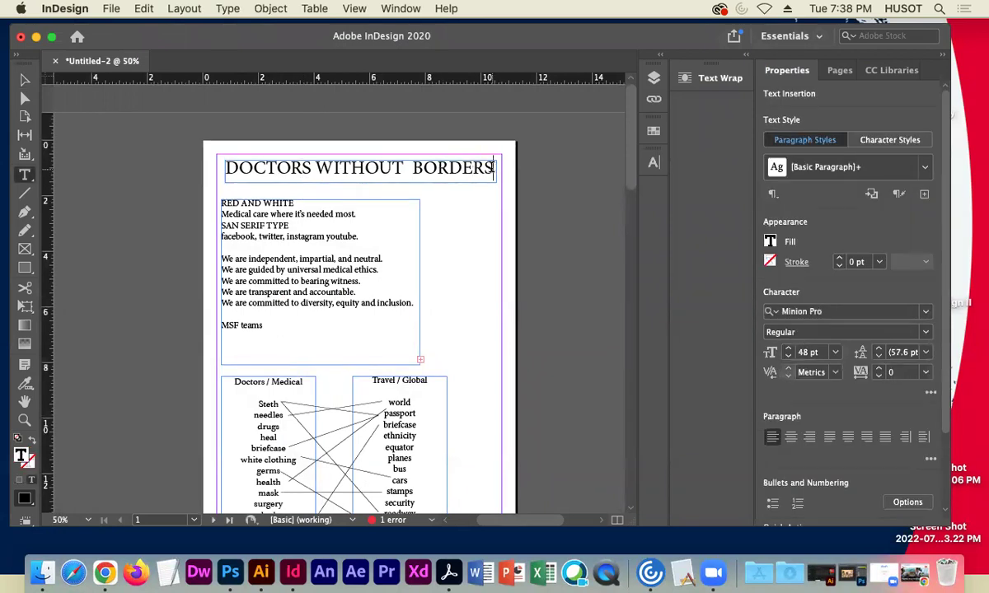
click(25, 79)
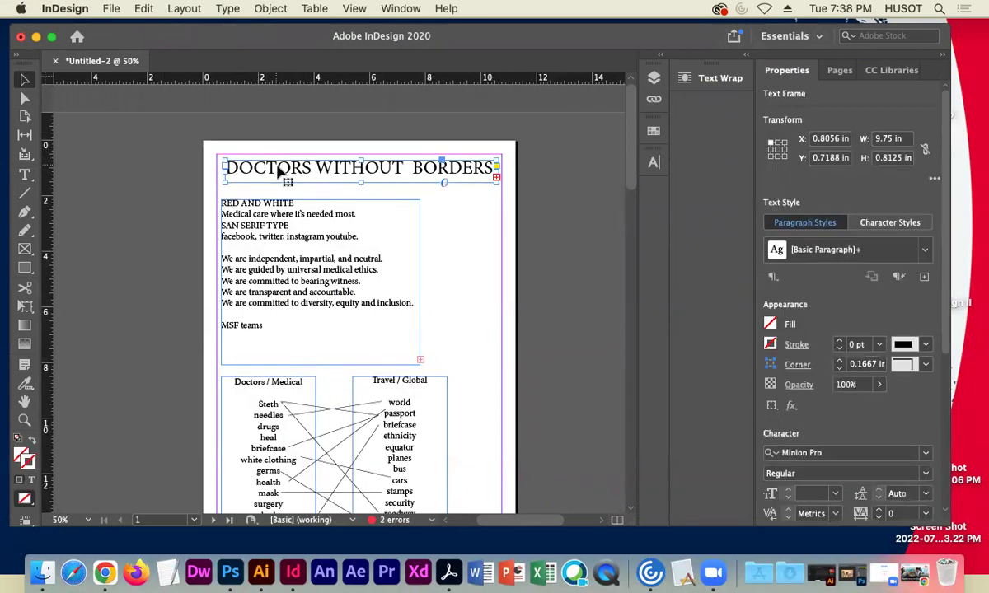
drag(359, 182, 358, 202)
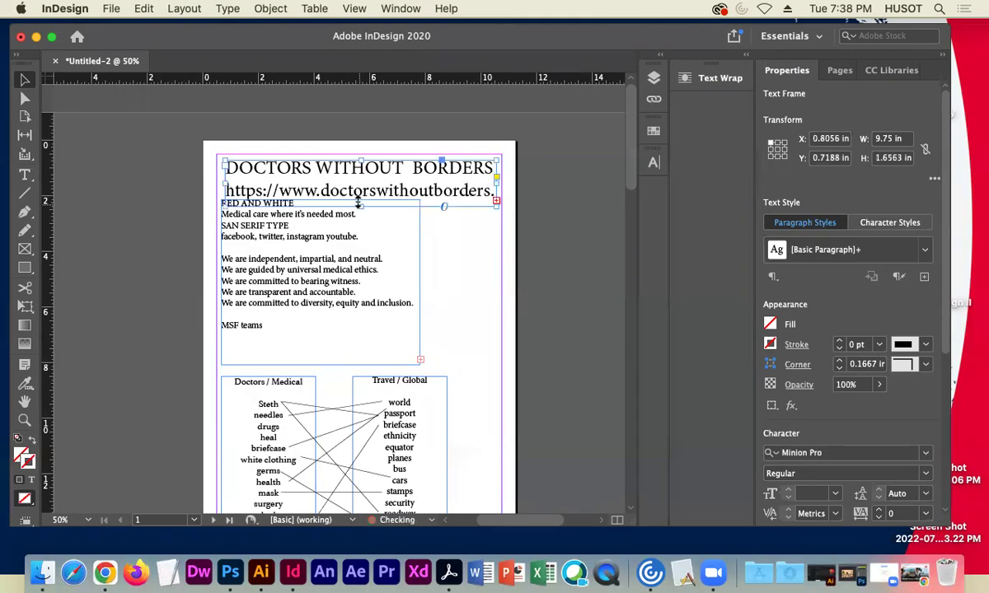
Set the whole URL line to 18 pt and shorten the title frame to about 1.14 in high
double_click(271, 190)
drag(229, 190, 495, 191)
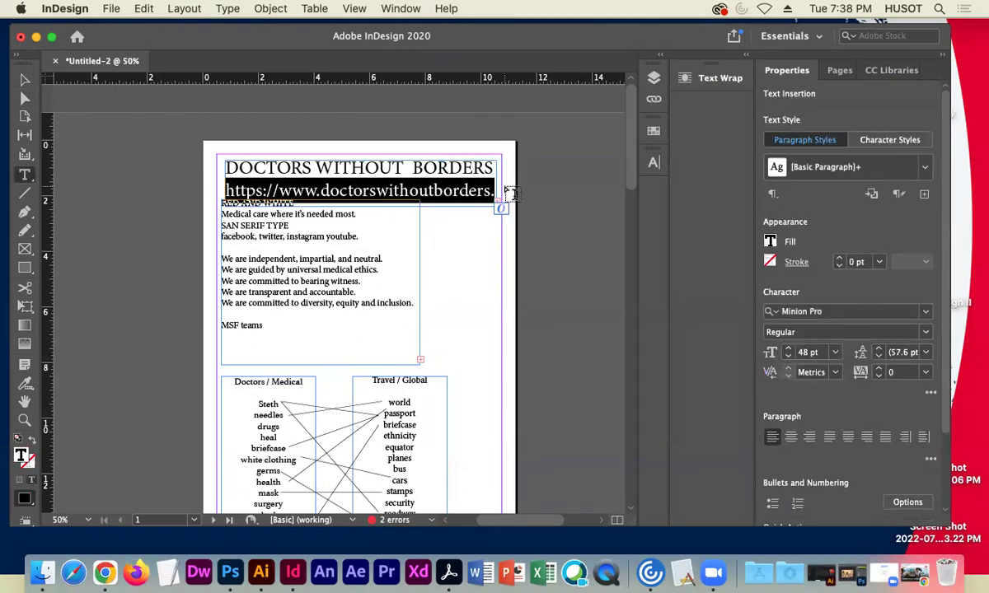
click(834, 352)
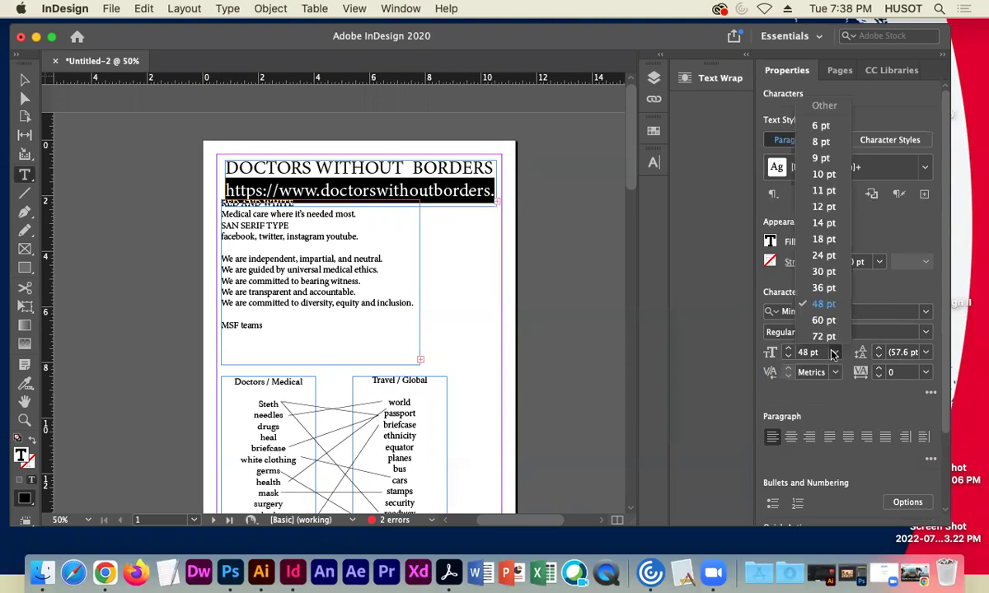
click(822, 238)
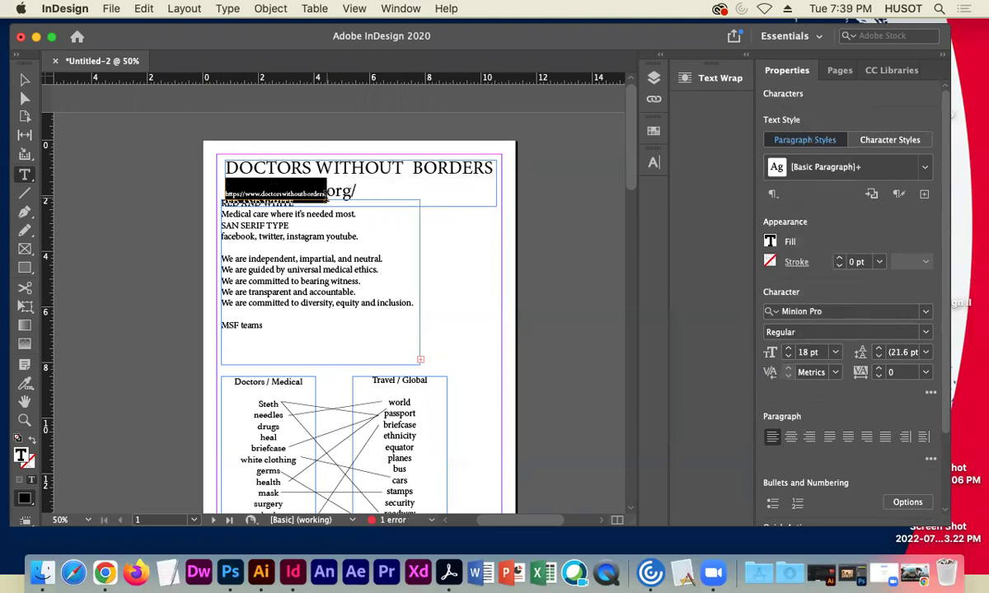
drag(328, 191, 375, 190)
click(837, 352)
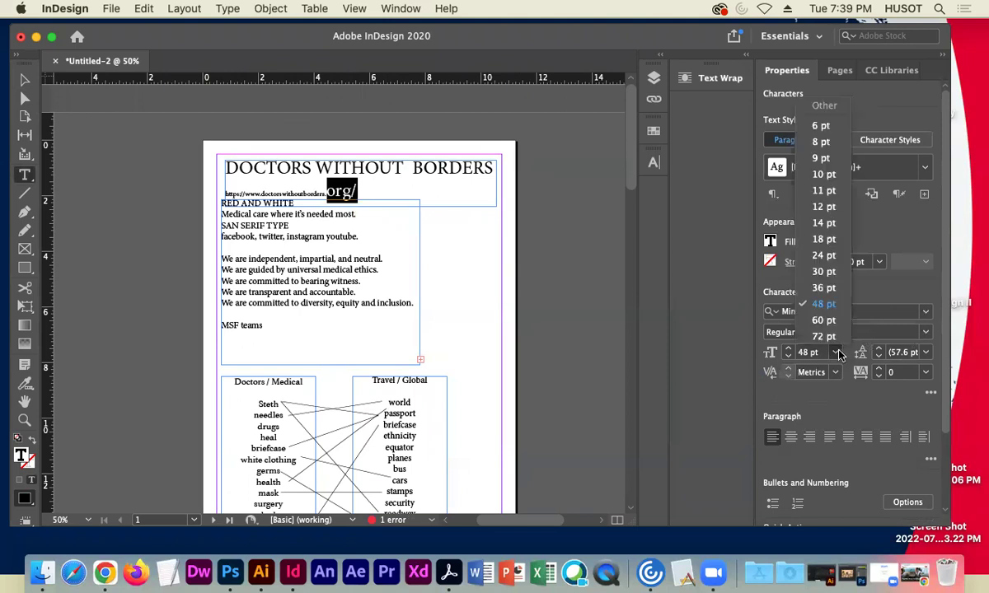
click(823, 239)
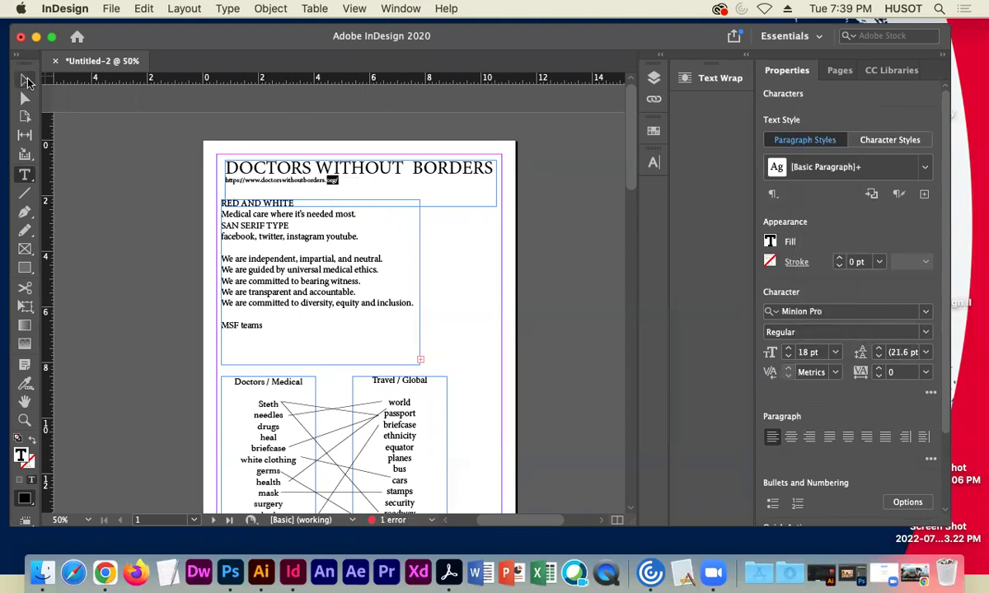
click(27, 83)
drag(361, 205, 361, 192)
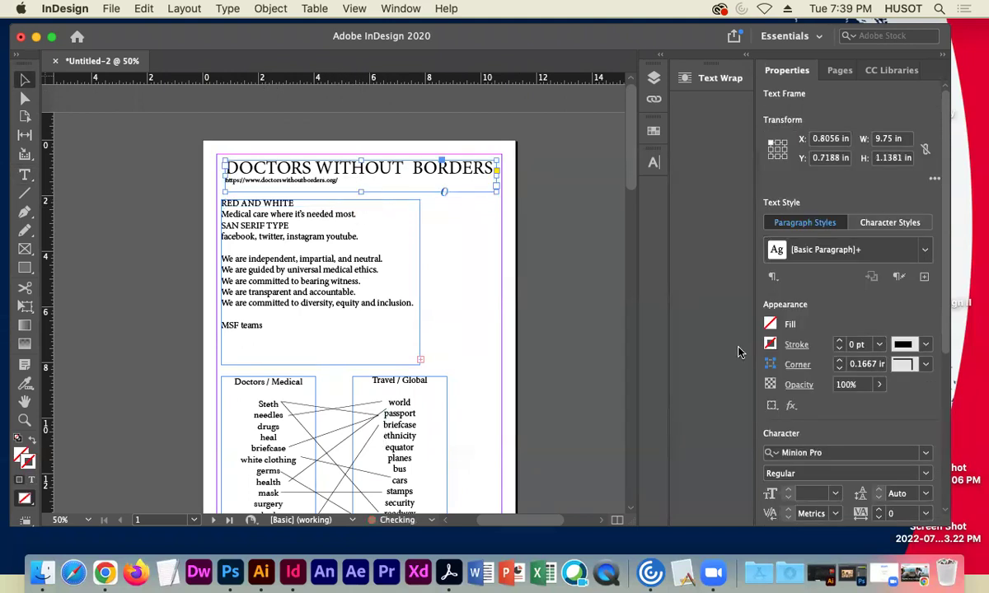
Try Arial as the font of the title frame, undo the change and reselect the frame
click(830, 449)
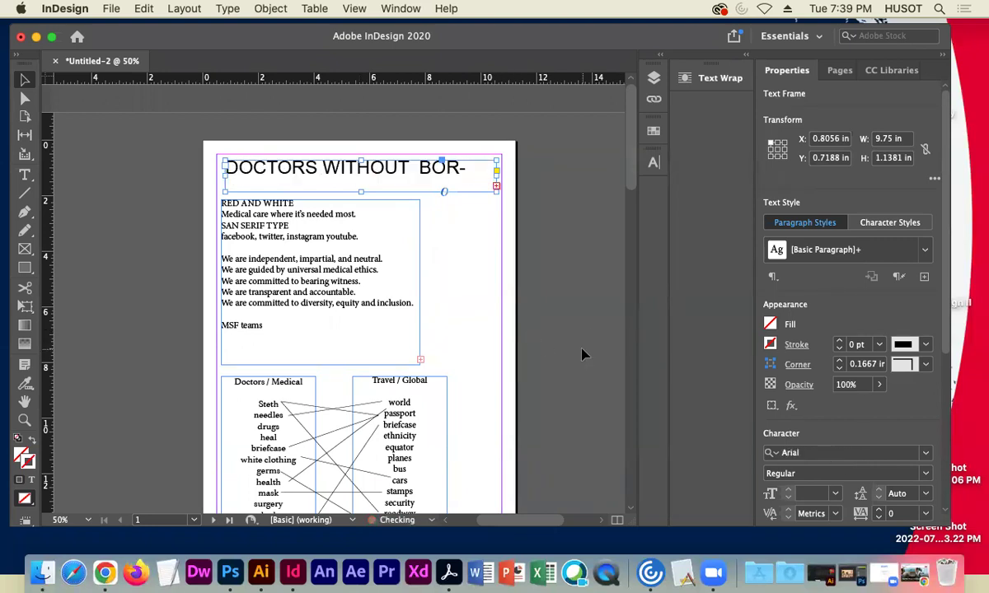
key(Up)
key(Up)
key(Up)
key(super+z)
click(552, 357)
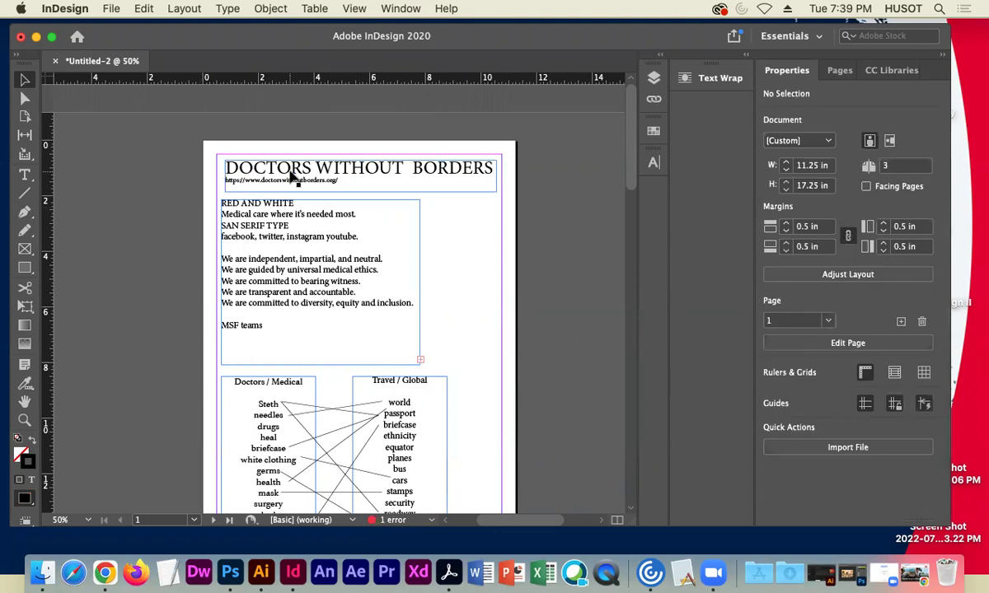
click(330, 161)
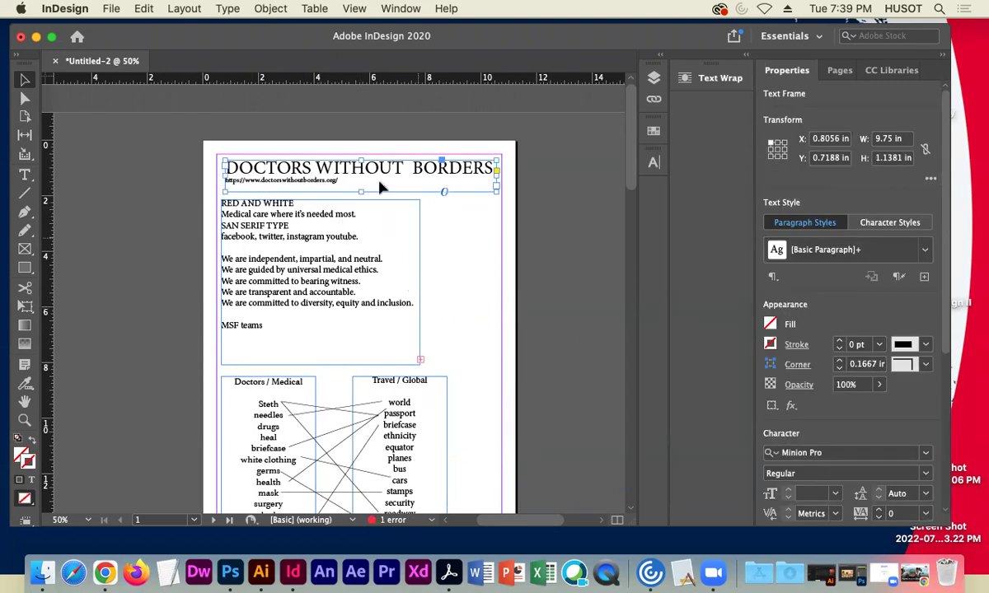
Move the vertical magenta bar in page 2's upper-right thumbnail over the blue block's edge, at about X 8.53 in, Y 1.82 in
scroll(196, 227, down, 4)
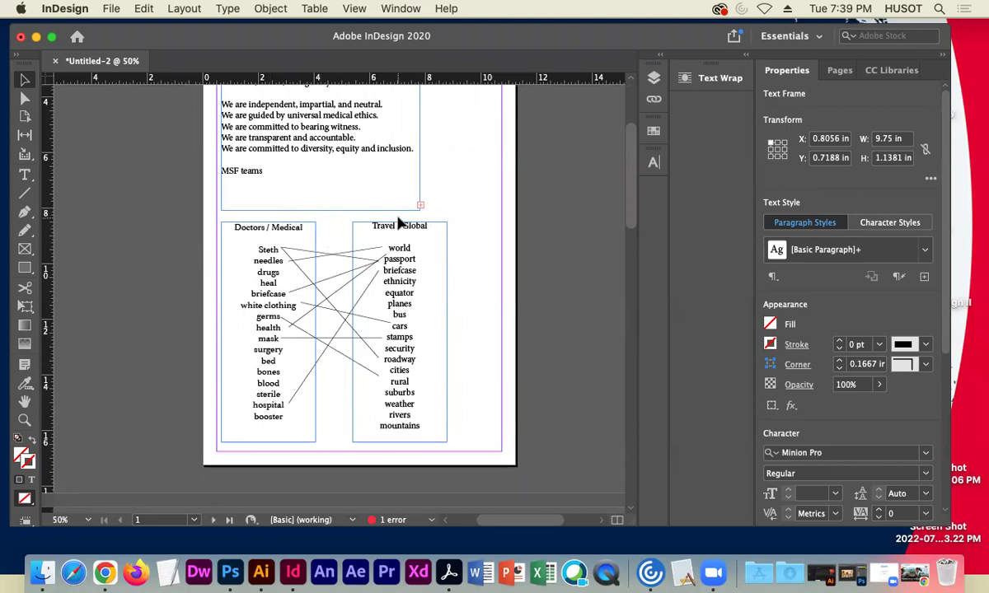
drag(632, 206, 631, 318)
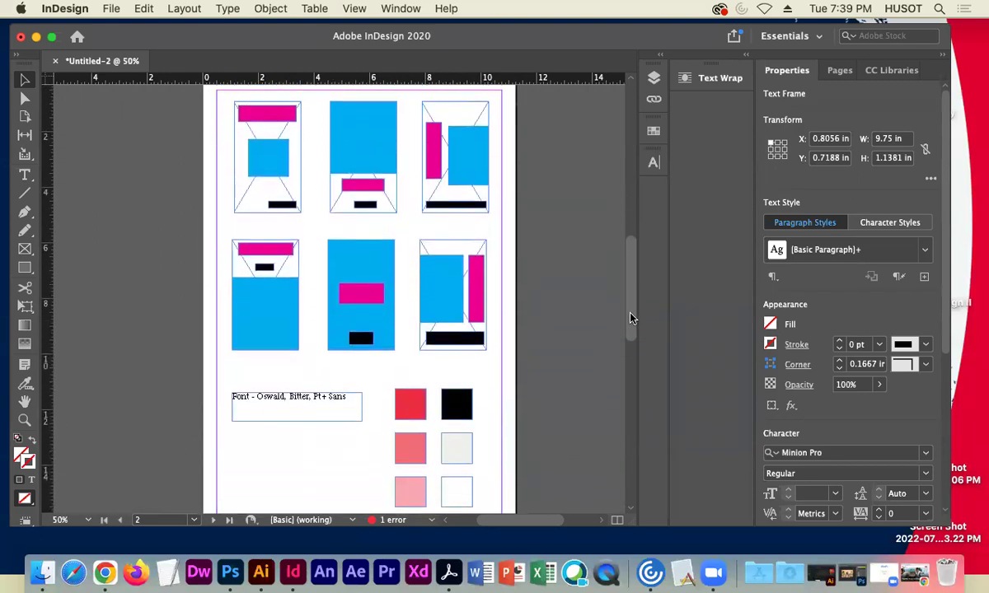
click(601, 202)
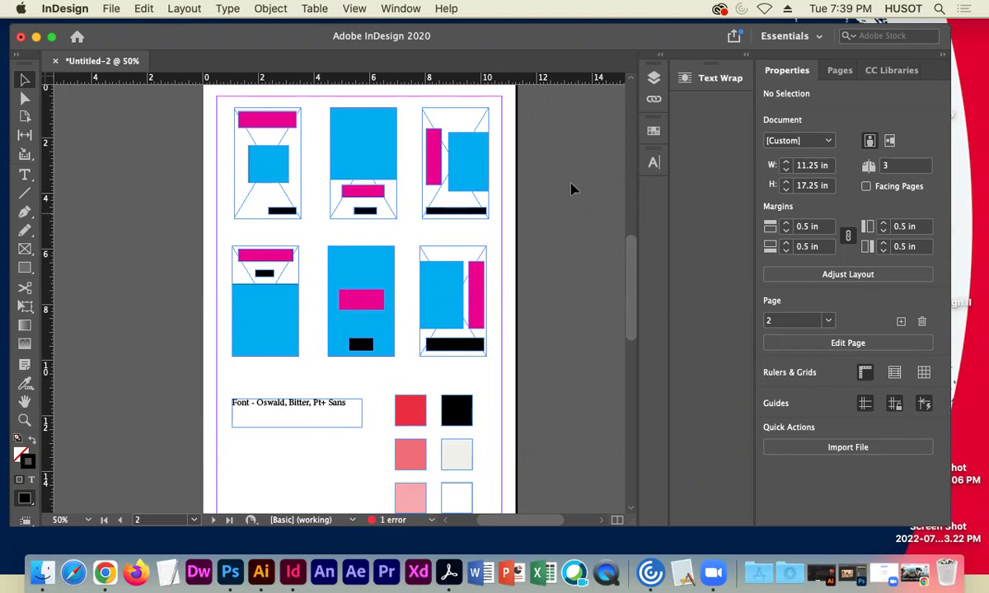
drag(434, 163, 445, 173)
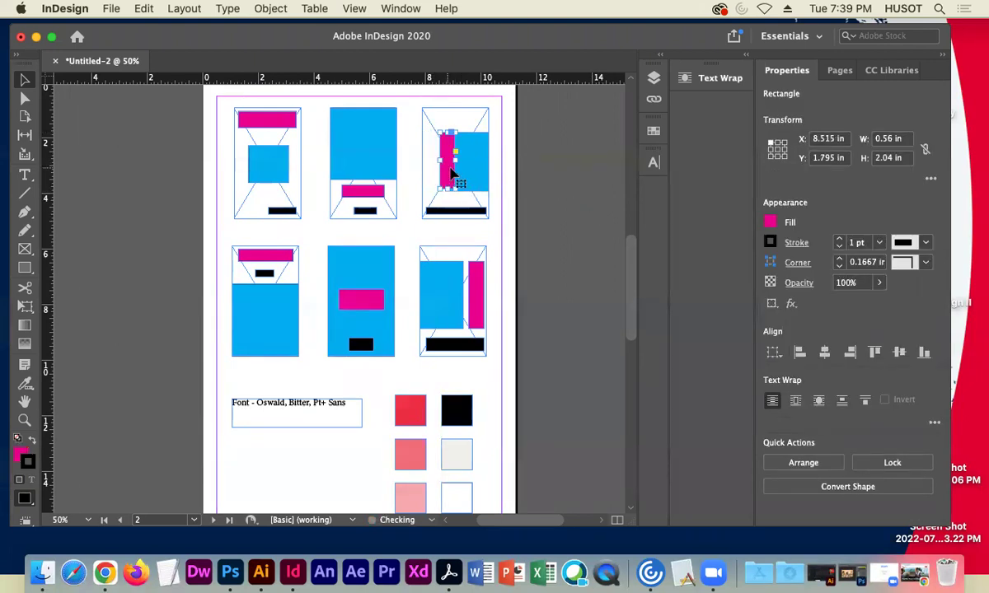
key(Right)
key(Down)
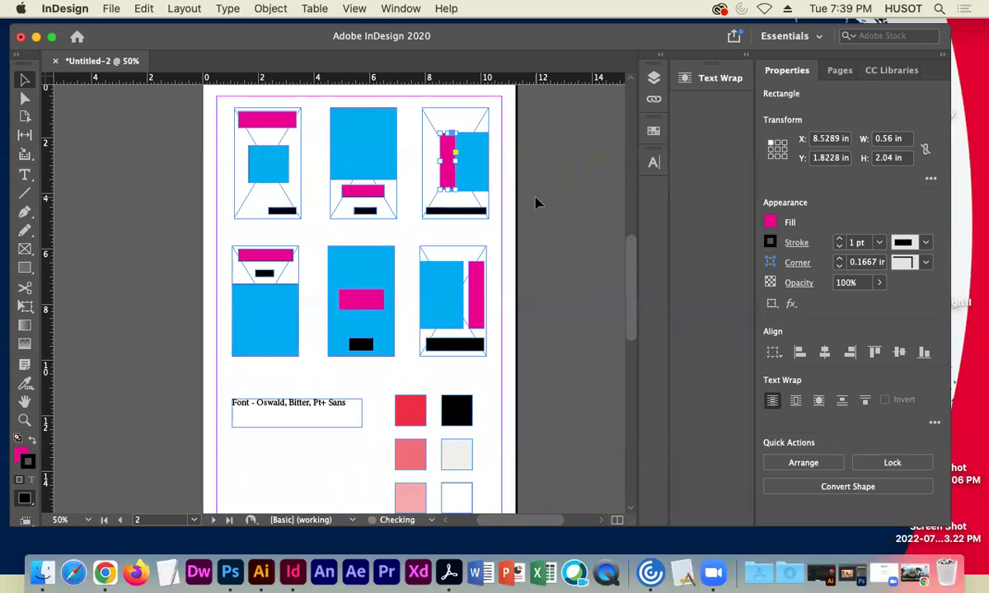
Shorten the vertical magenta bar in the upper-right thumbnail to about 1.48 in and place it at about X 8.03 in, Y 2.03 in, clear of the blue block
drag(445, 191, 445, 179)
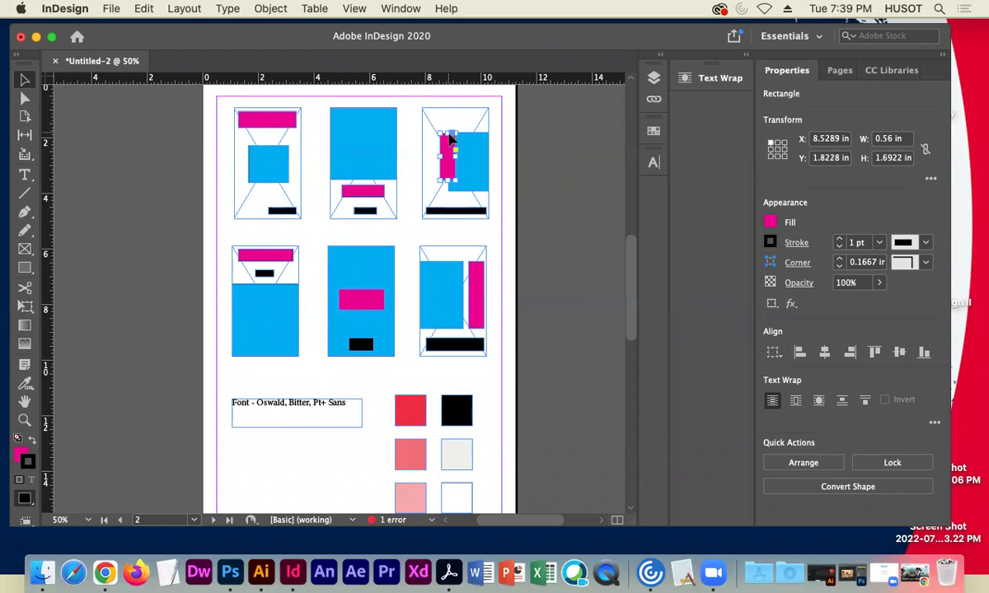
drag(445, 134, 446, 141)
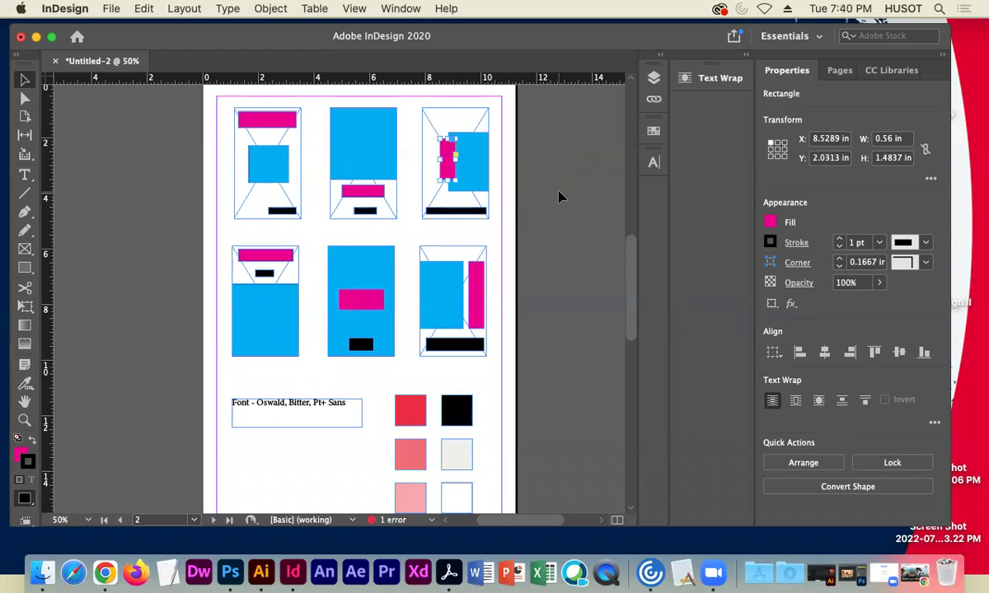
click(558, 196)
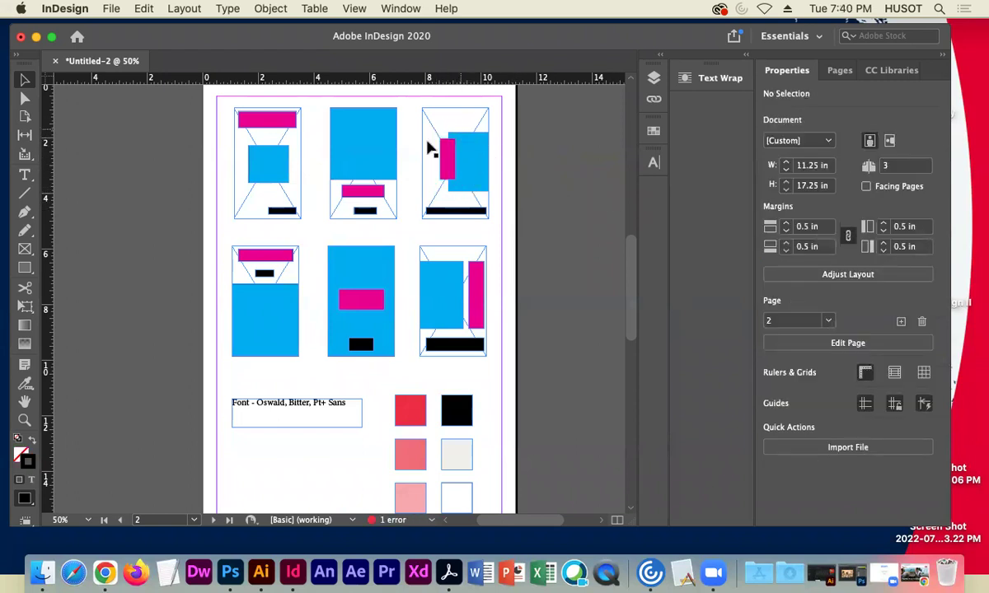
click(449, 162)
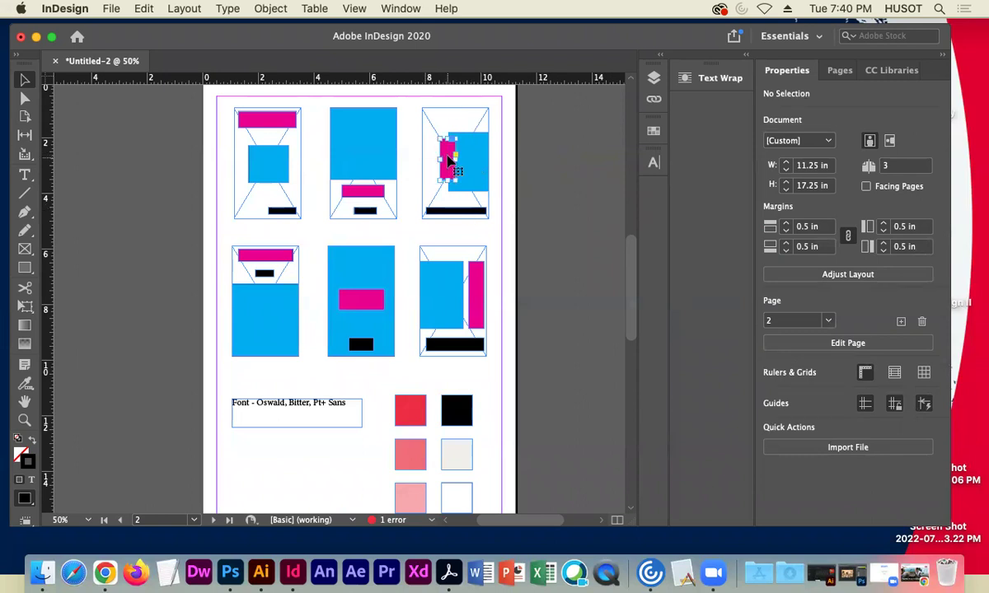
drag(449, 163, 435, 160)
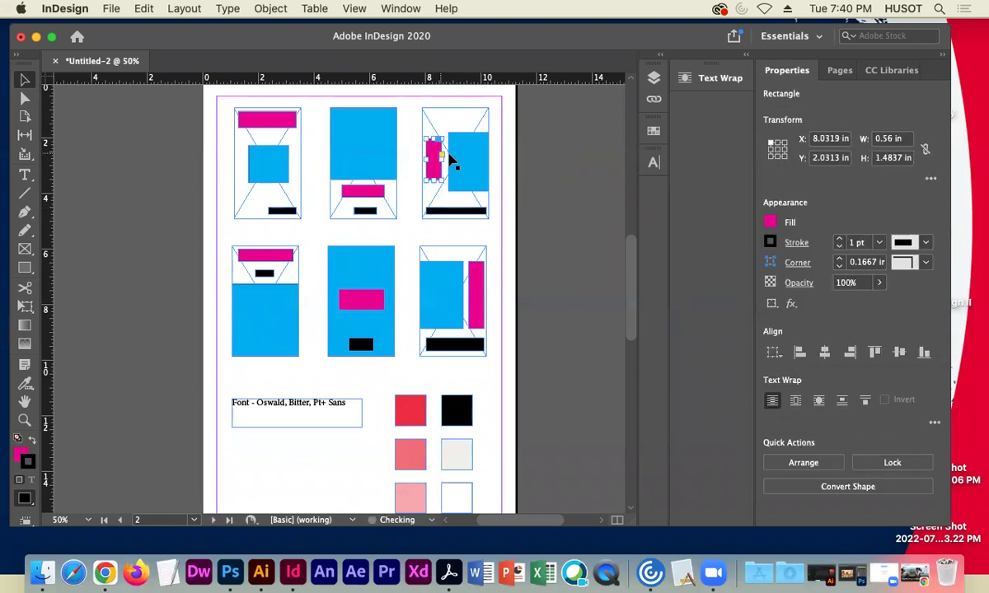
click(572, 165)
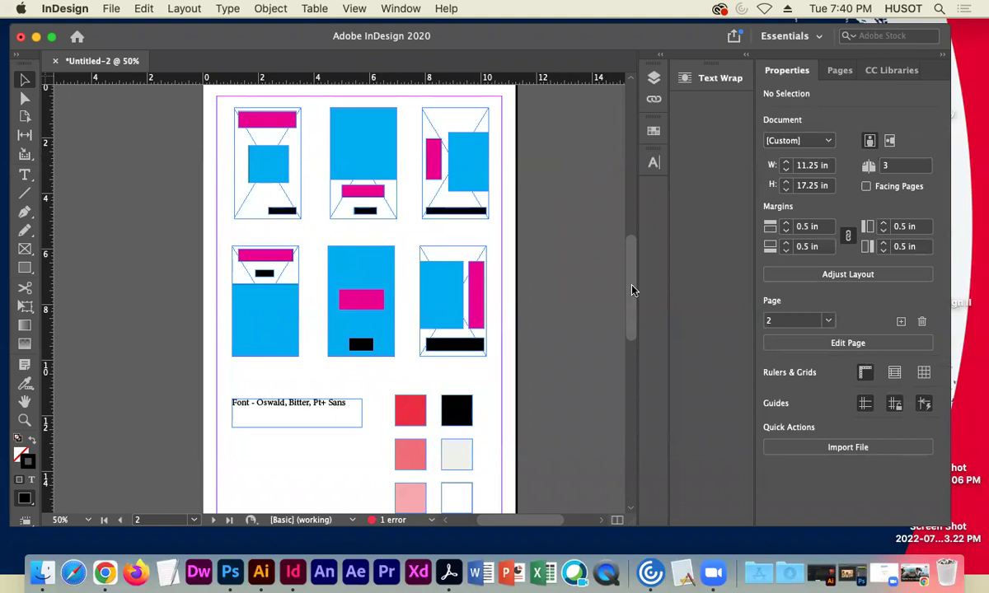
Review the font note and colour squares on page 2, the Colorful_Theme swatches, the third page and the word lists on page 1
drag(634, 270, 635, 307)
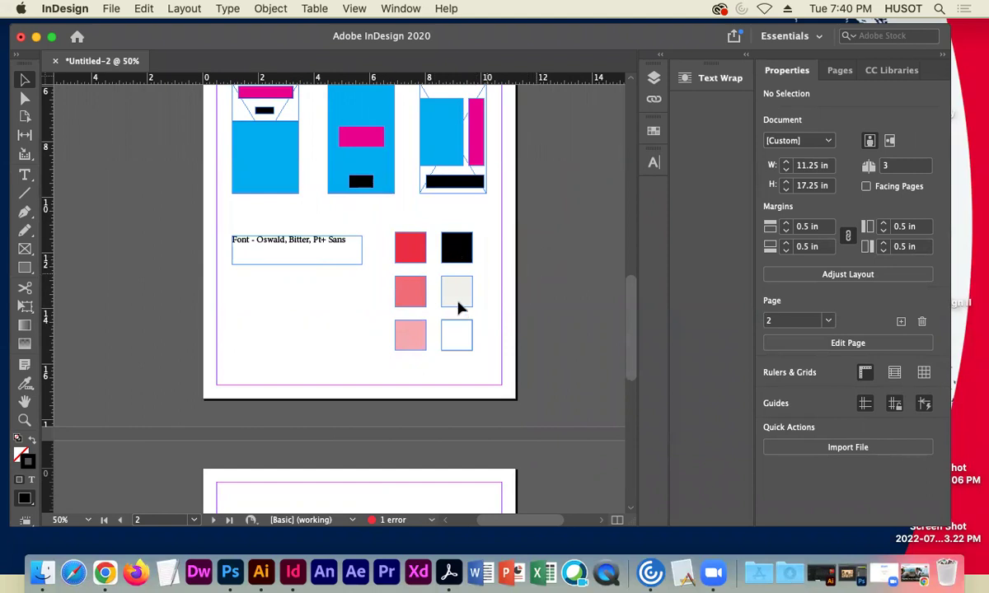
drag(627, 327, 631, 337)
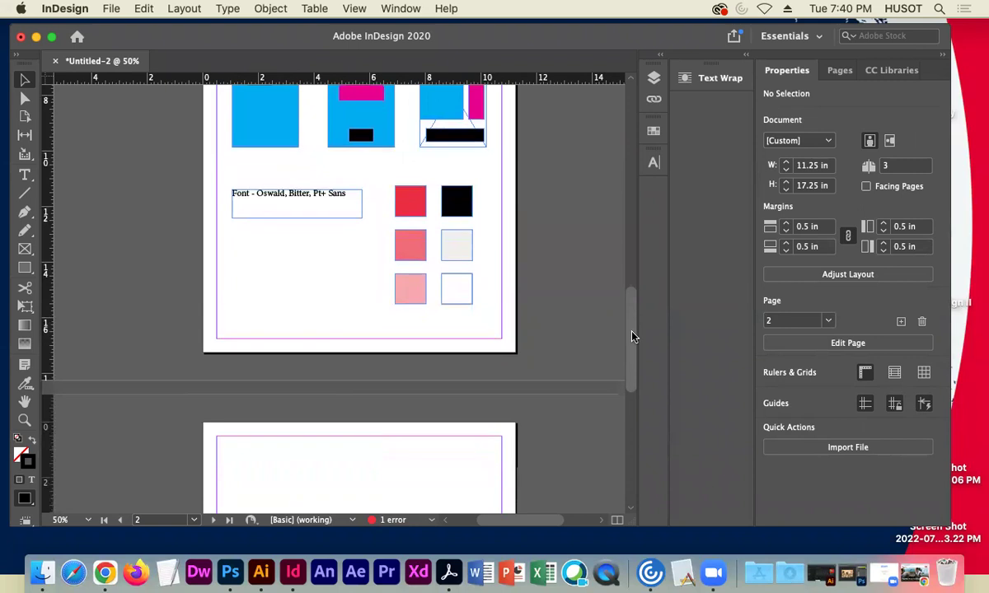
click(653, 130)
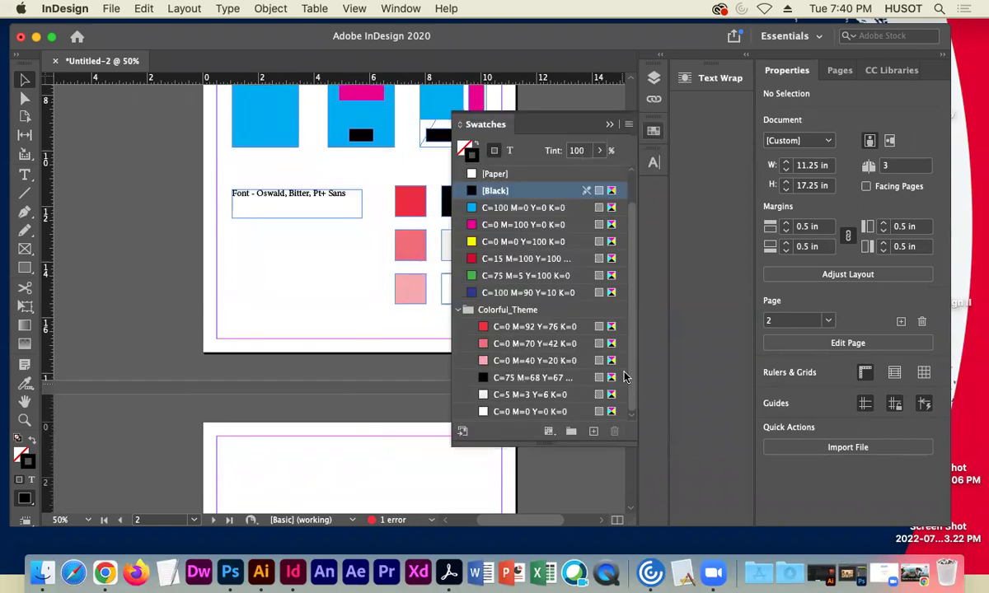
click(573, 117)
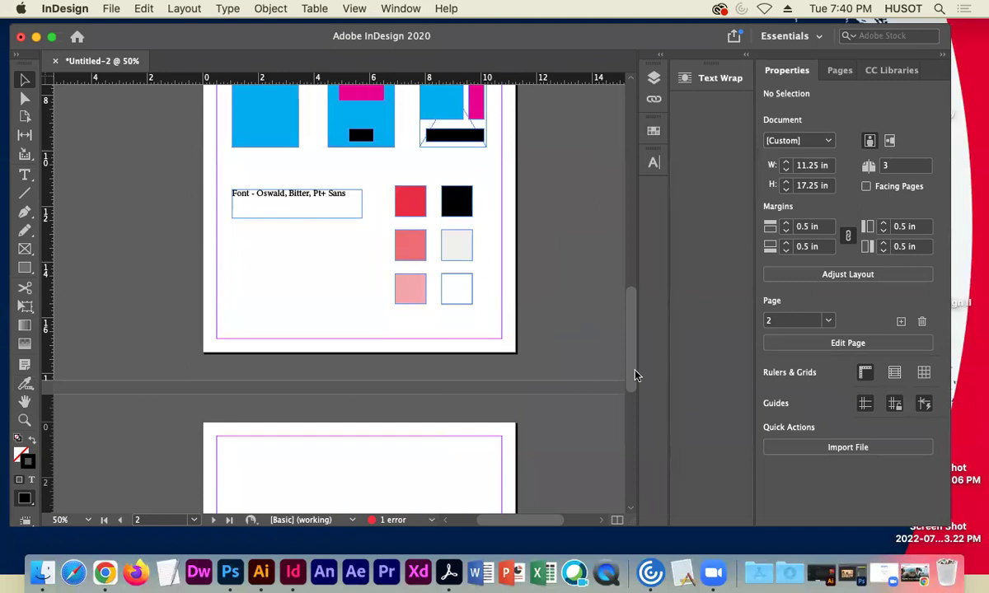
drag(626, 363, 610, 435)
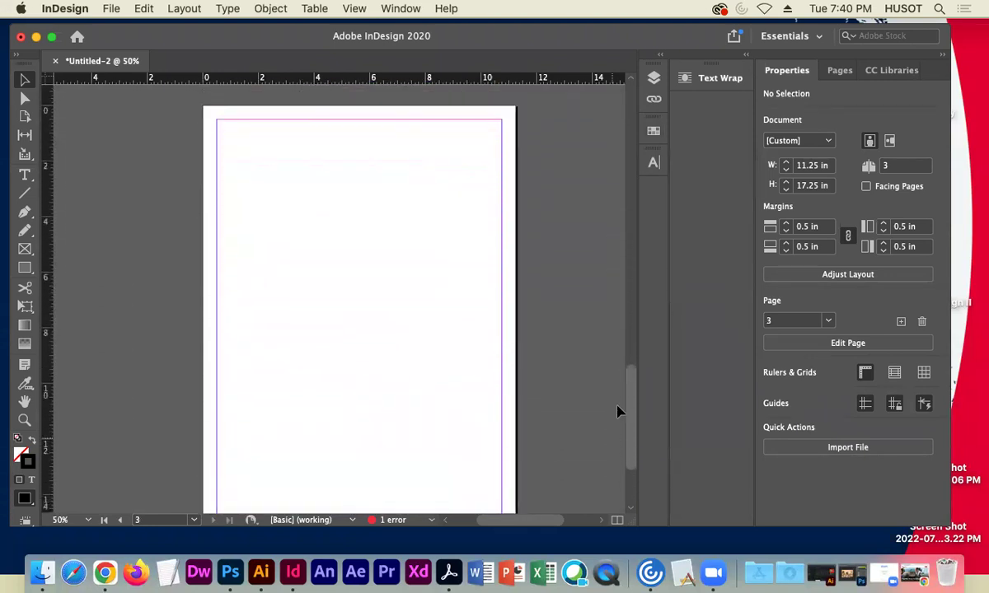
key(super+minus)
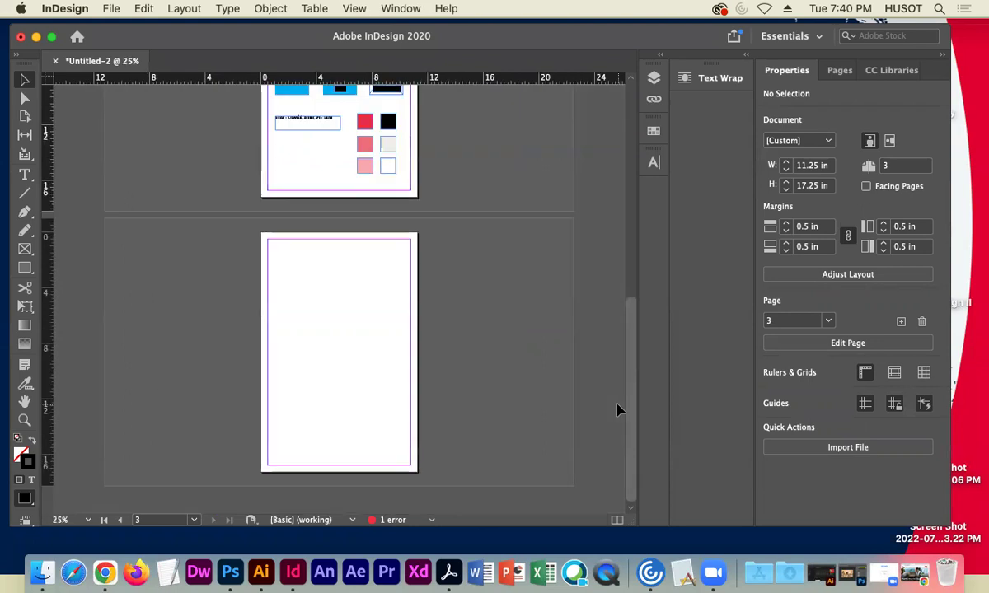
drag(635, 322, 609, 179)
scroll(610, 179, up, 3)
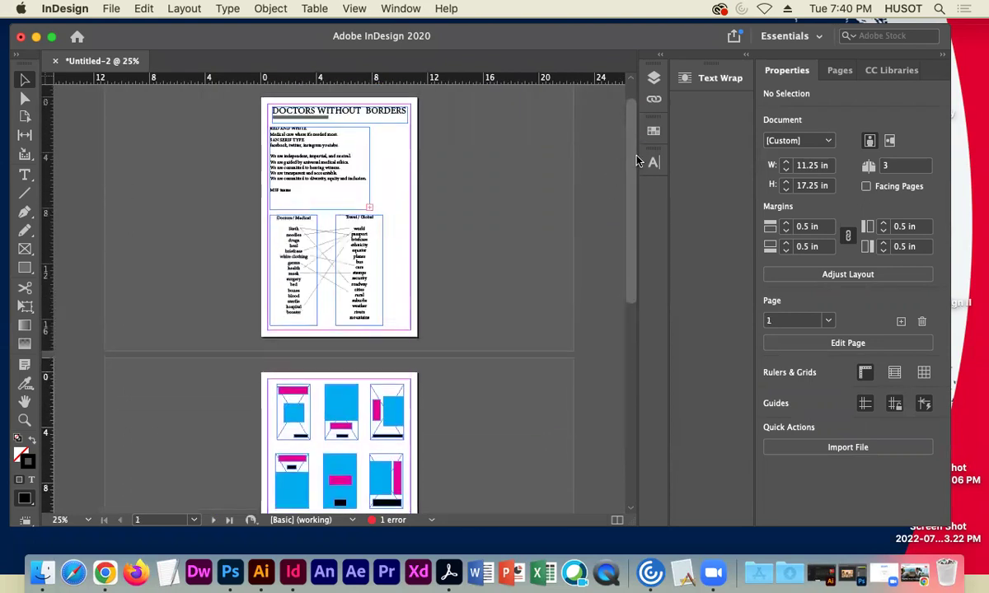
key(super+equal)
key(super+equal)
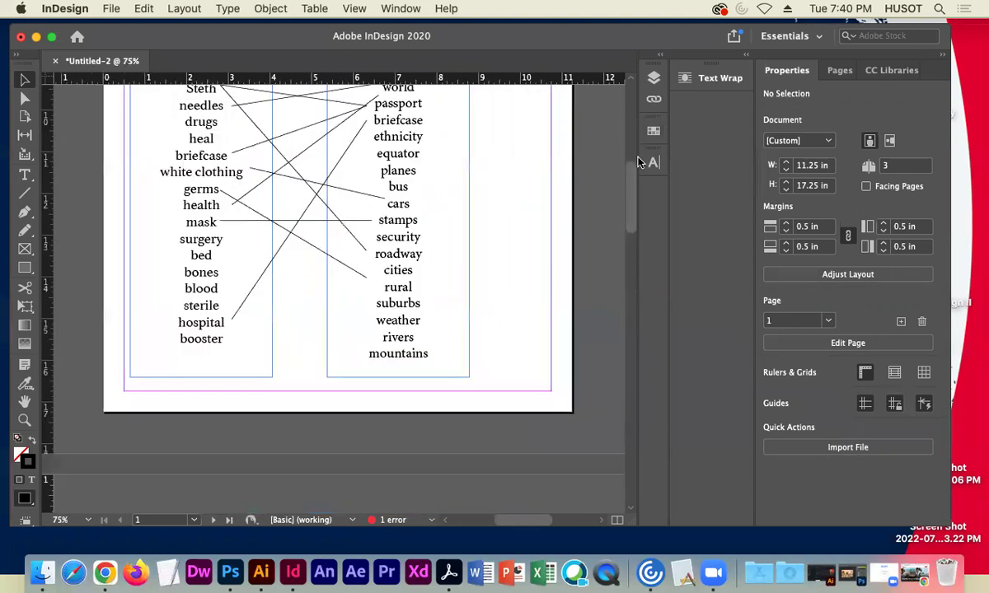
drag(634, 217, 635, 208)
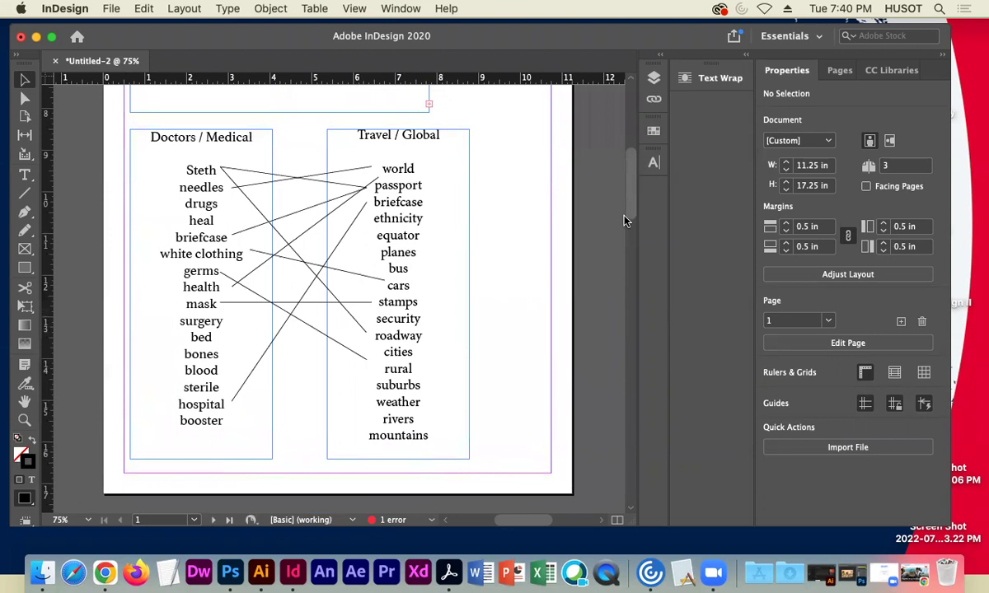
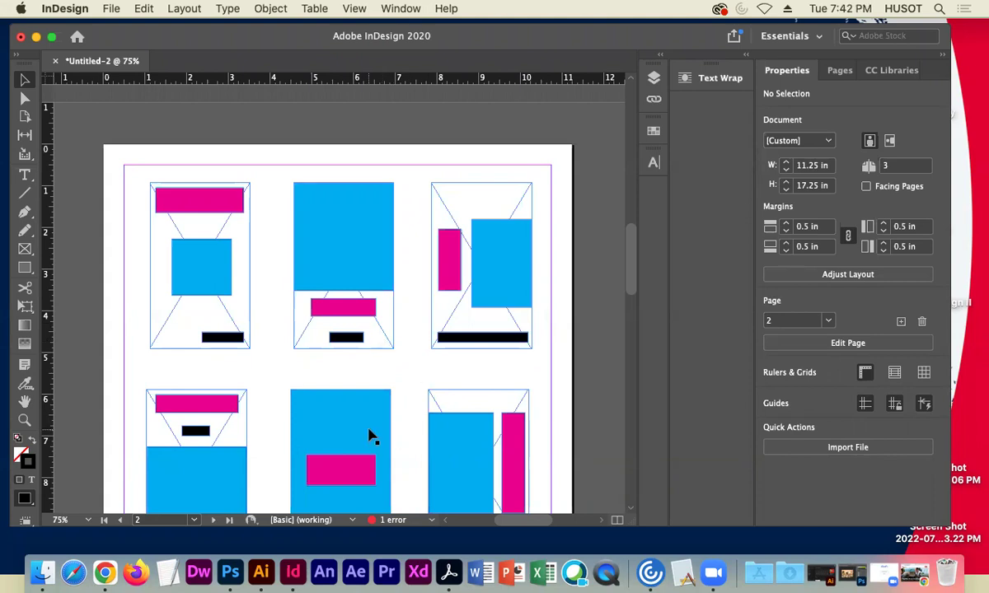
Review the layout thumbnails, font note and colour squares on page 2 and the blank third page
scroll(368, 437, down, 5)
scroll(371, 430, up, 4)
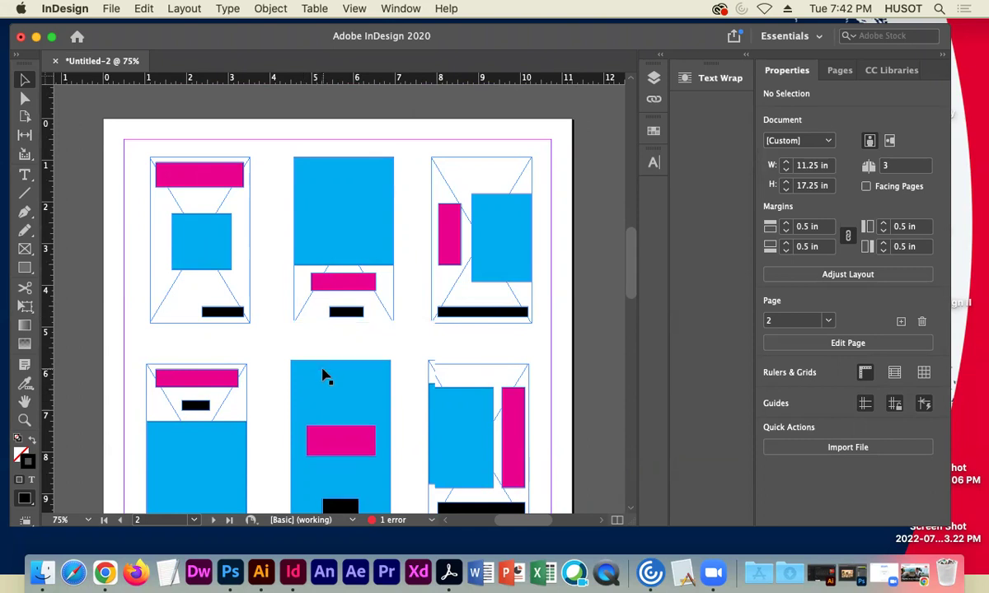
scroll(323, 376, down, 6)
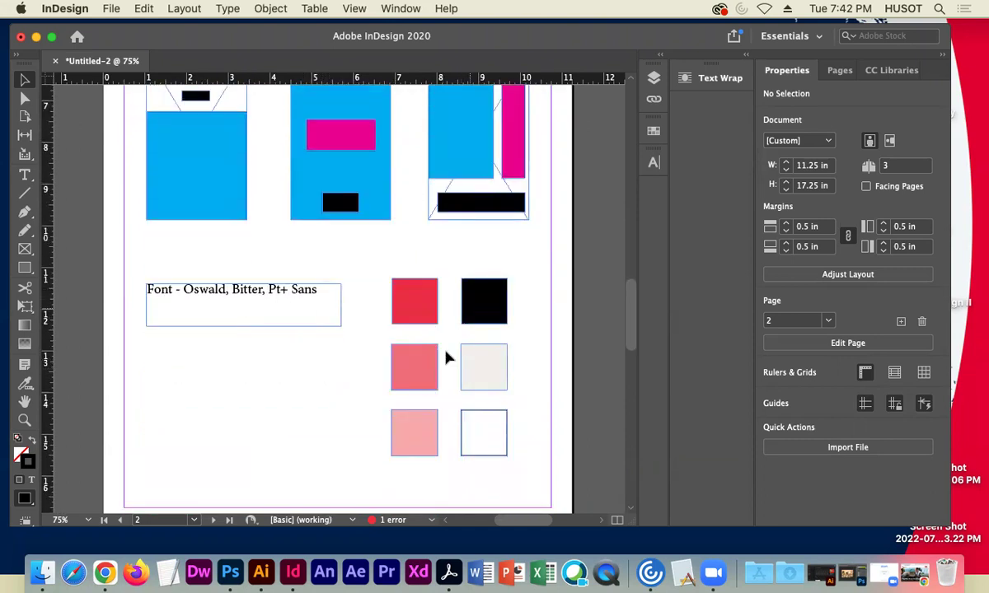
scroll(445, 356, down, 10)
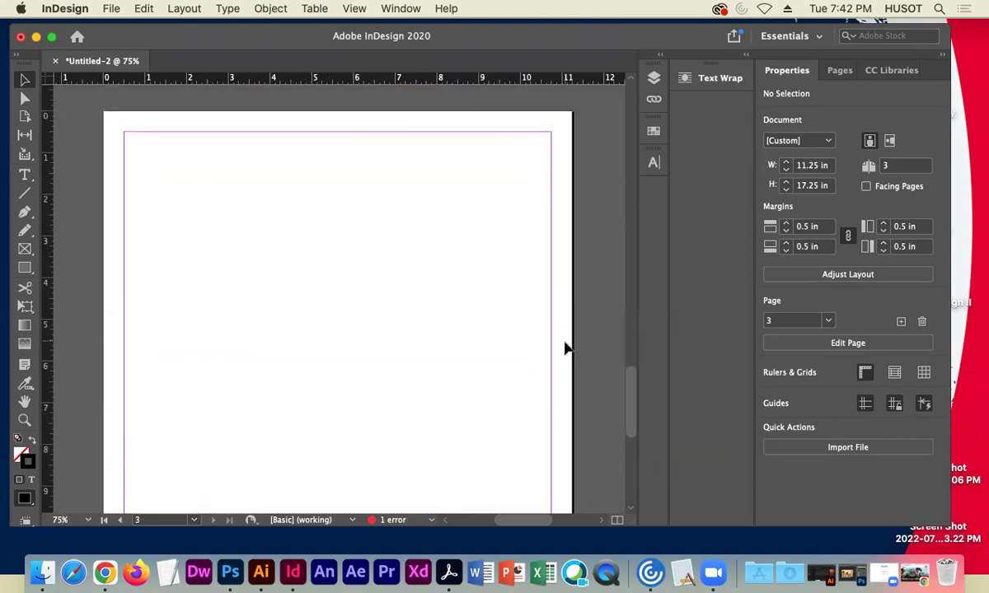
scroll(564, 348, down, 1)
key(super+minus)
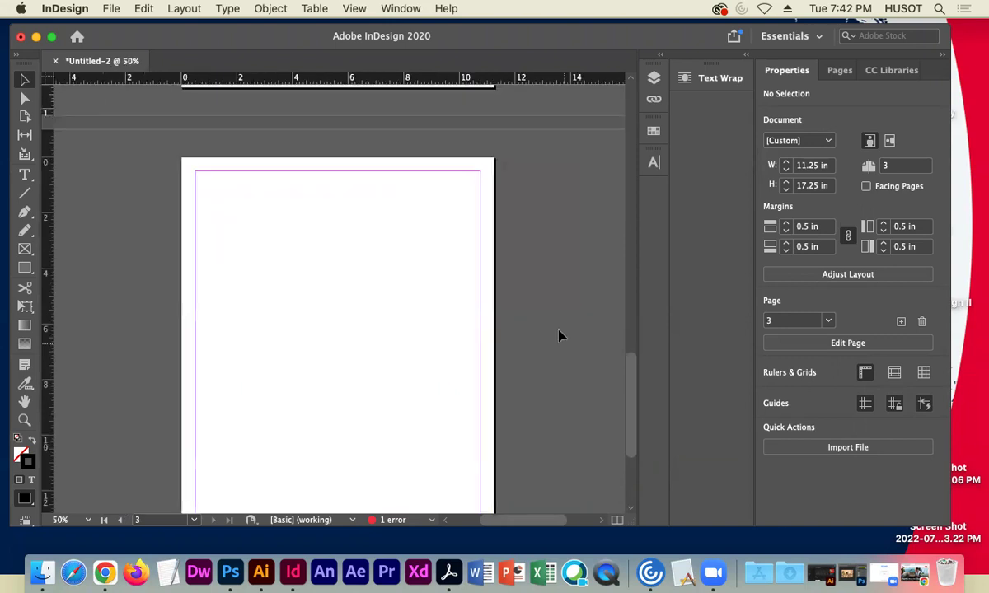
drag(627, 379, 613, 396)
scroll(614, 395, up, 1)
scroll(613, 395, down, 1)
scroll(613, 395, up, 1)
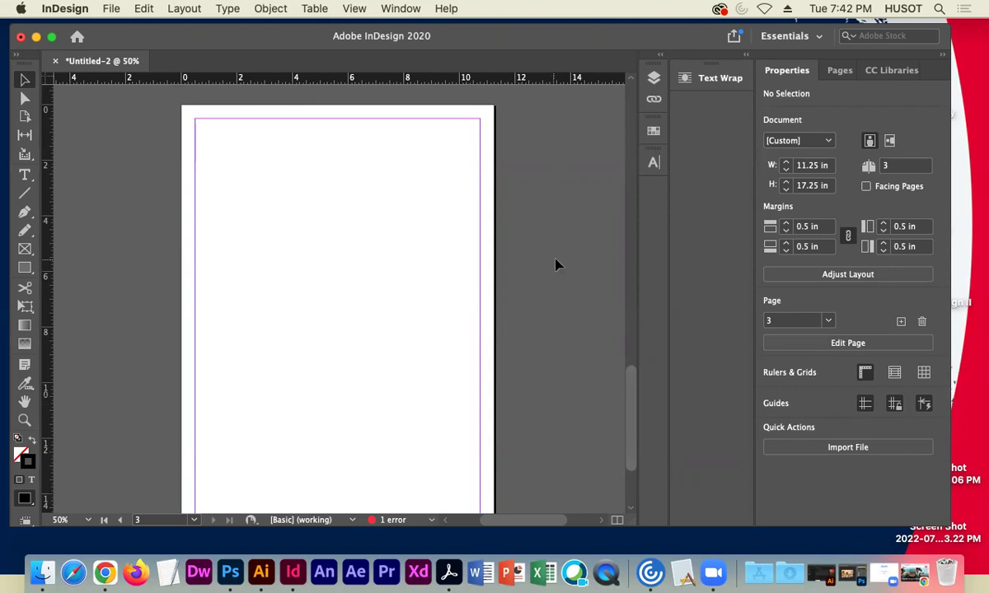
drag(633, 397, 618, 325)
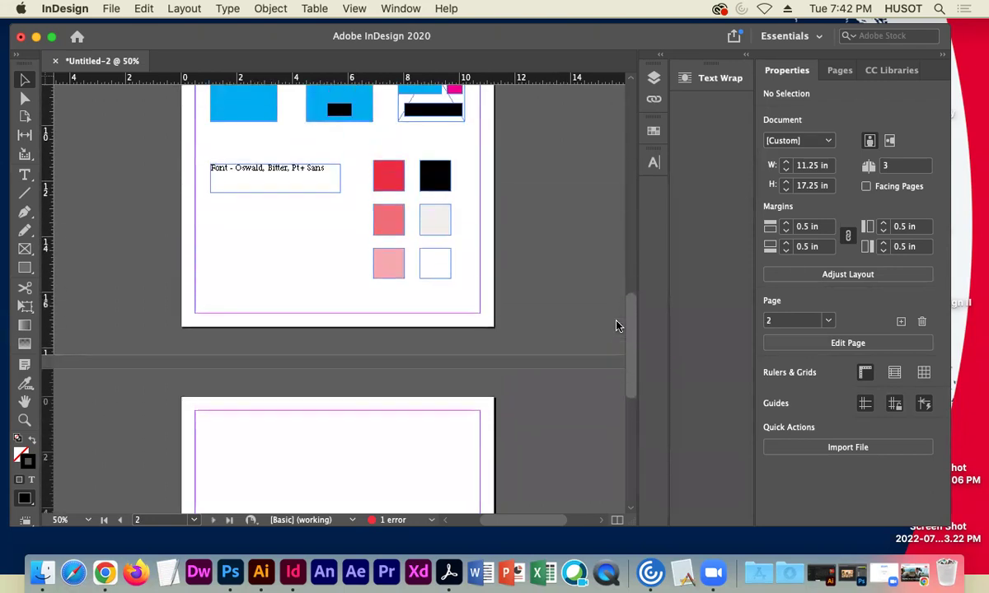
scroll(618, 325, down, 2)
scroll(619, 333, down, 1)
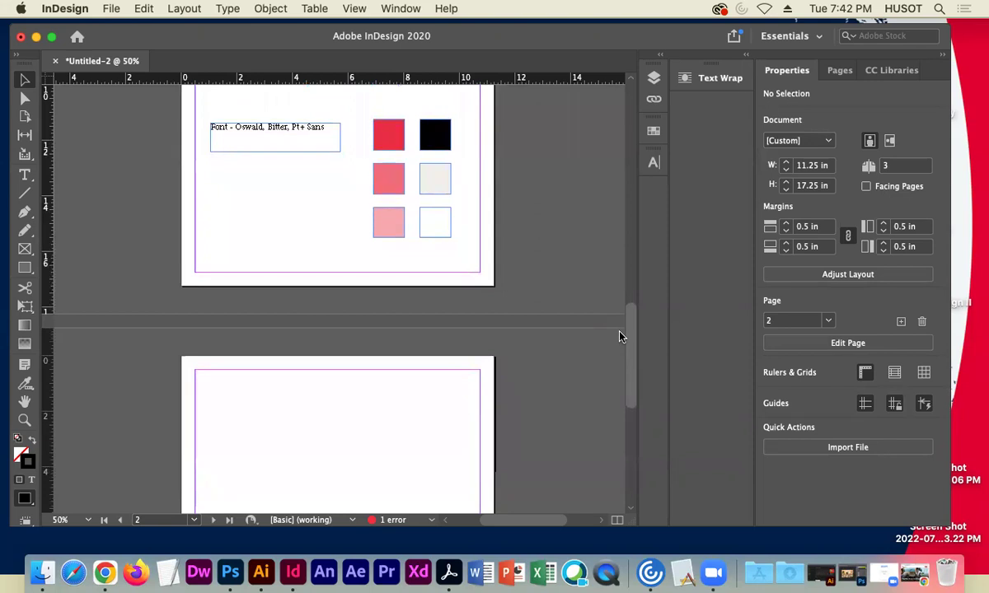
click(383, 149)
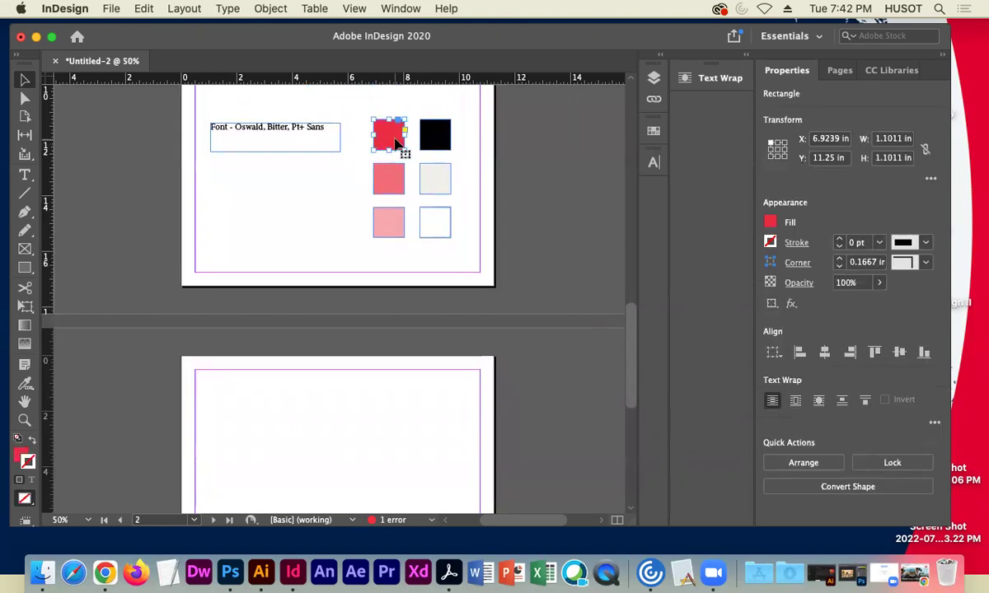
Draw a rectangle covering the whole of page 3, 11.25 in wide by 17.25 in high, from X 0, Y 0
drag(630, 396, 629, 452)
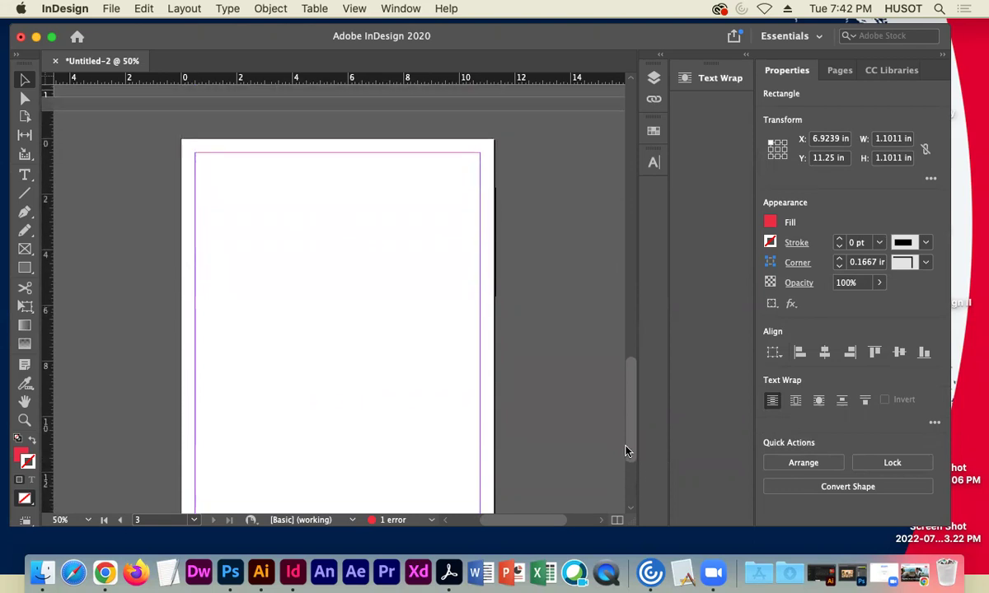
click(24, 267)
drag(183, 143, 495, 461)
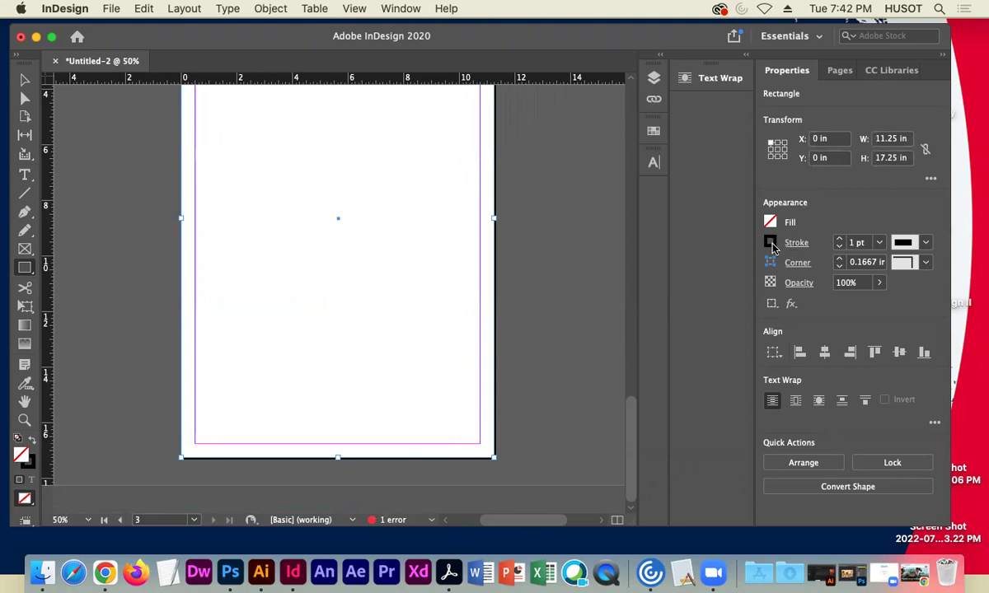
Fill the page-size rectangle with the light off-white C=5 M=3 Y=6 swatch from the Colorful_Theme group
click(771, 222)
scroll(643, 426, down, 2)
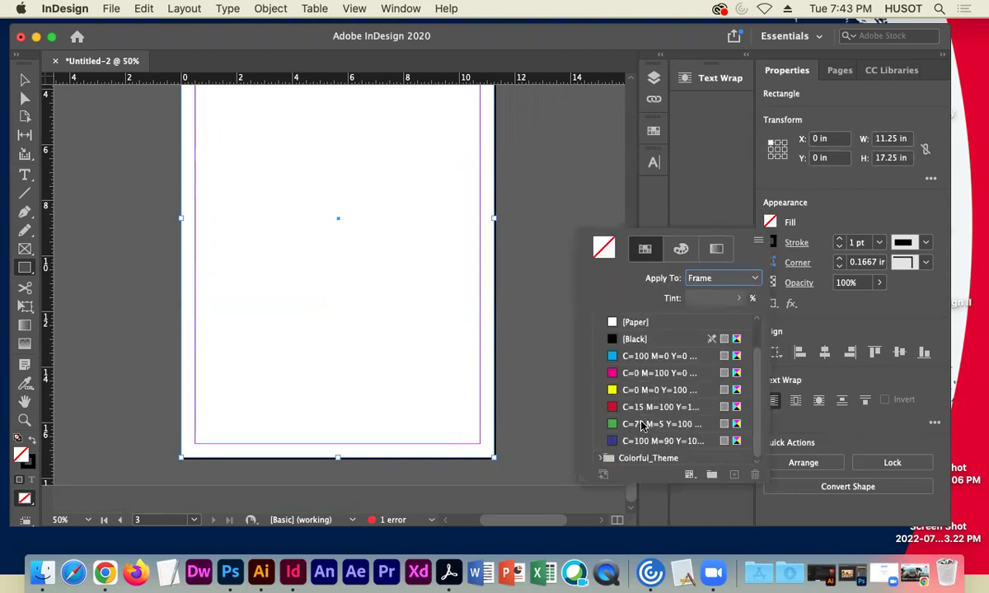
click(599, 458)
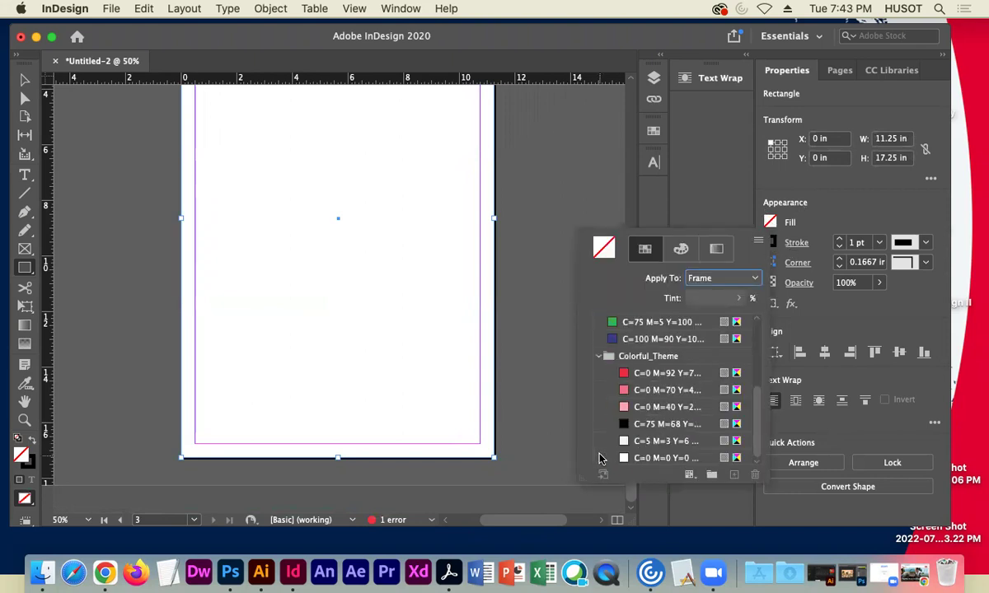
click(678, 441)
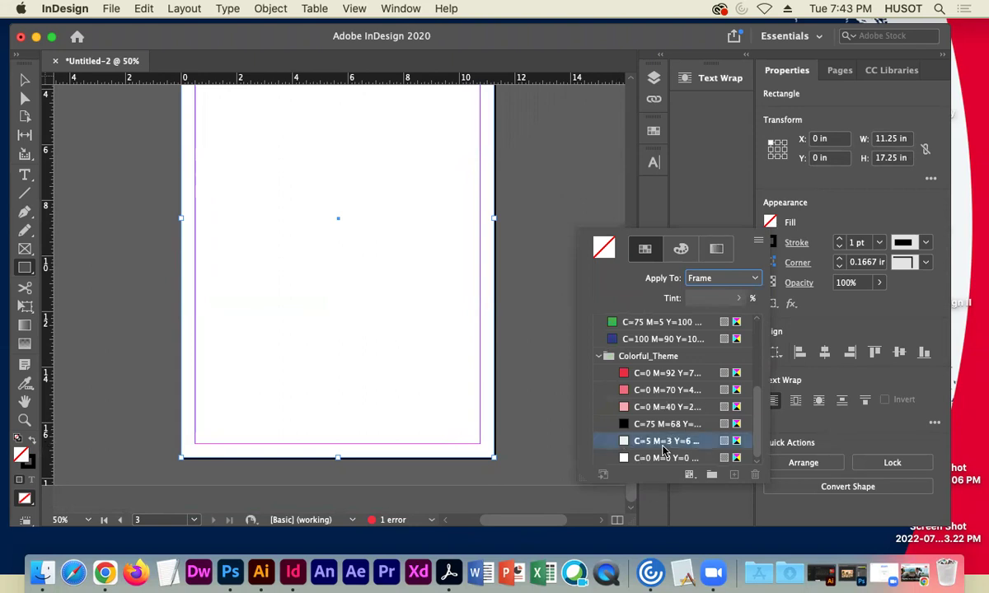
Remove the rectangle's stroke by setting it to none at 0 pt, and deselect the rectangle
click(28, 442)
click(28, 468)
click(838, 246)
drag(628, 428, 623, 390)
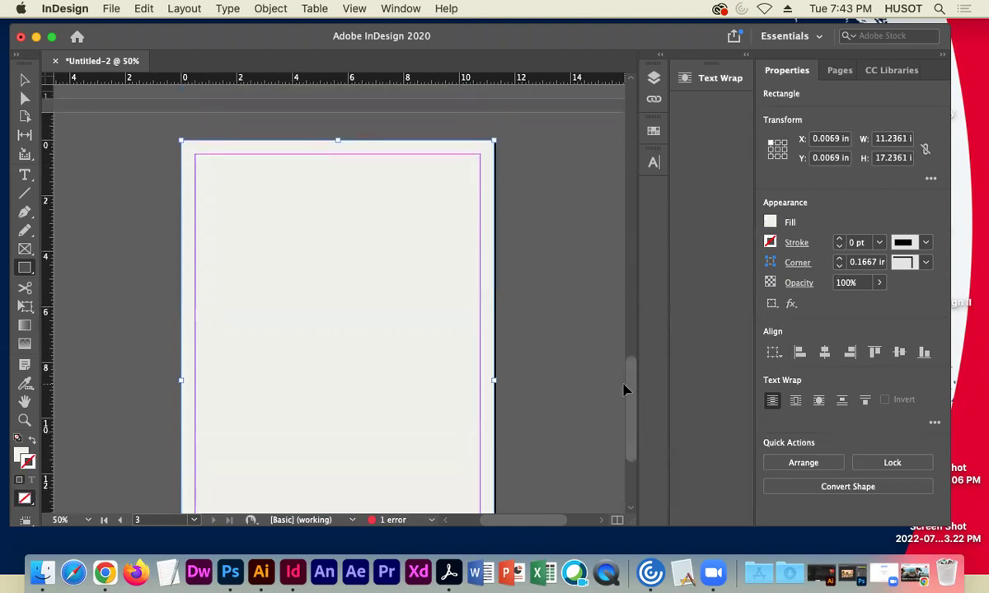
key(super+minus)
click(24, 80)
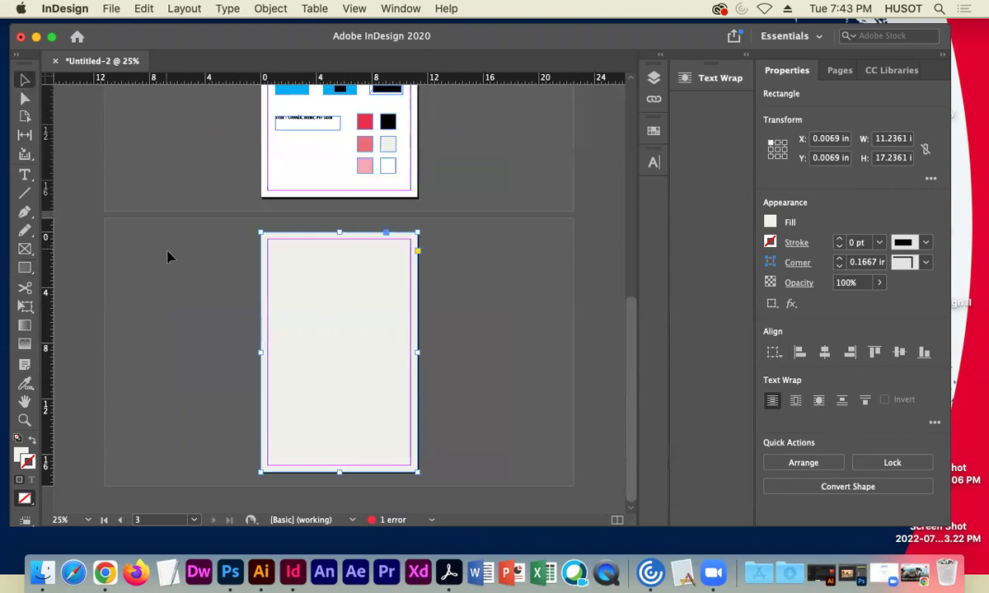
click(168, 256)
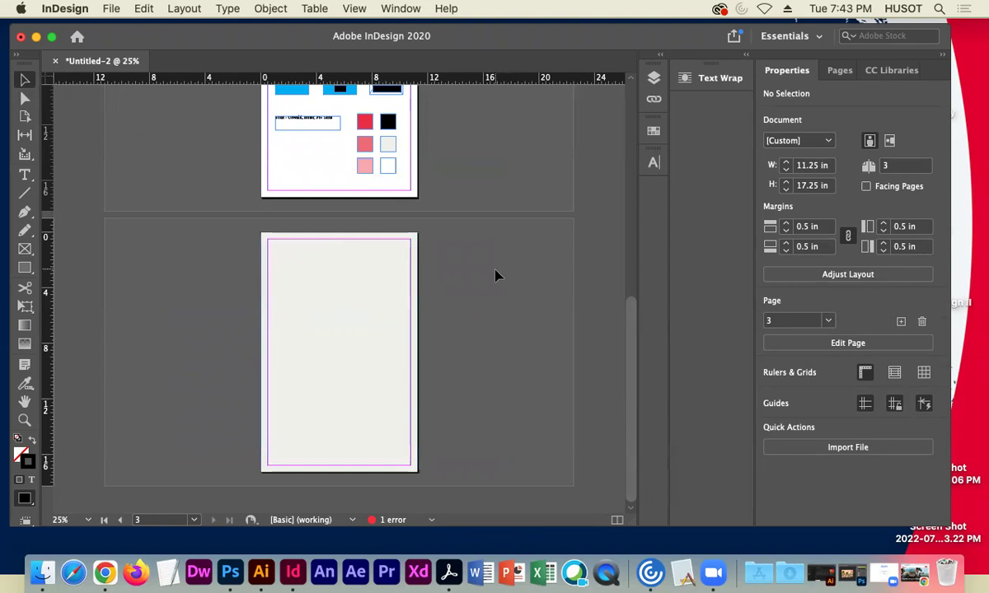
Switch to Chrome and open vecteezy.com in a new browser window
click(882, 572)
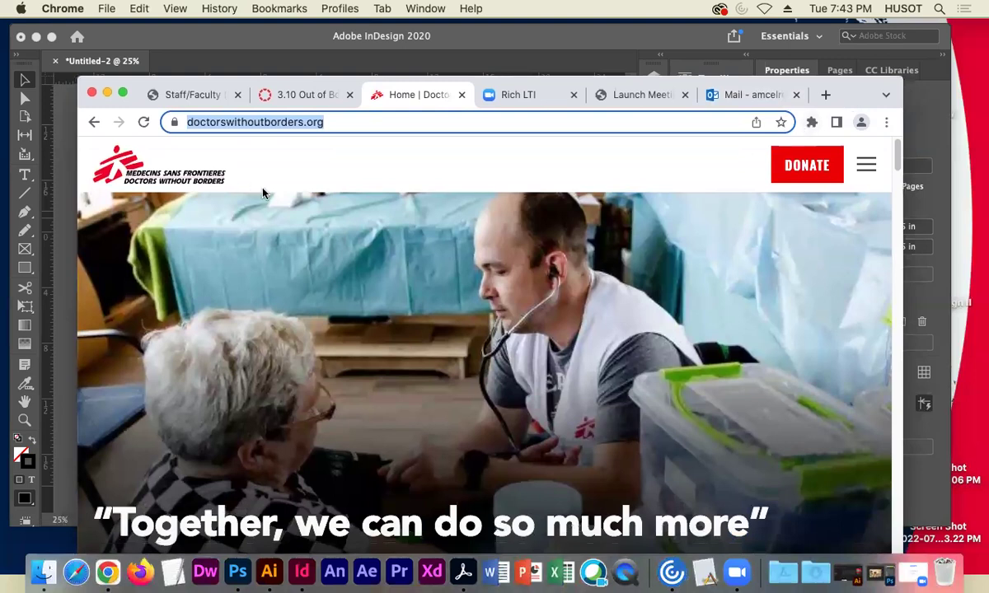
click(106, 8)
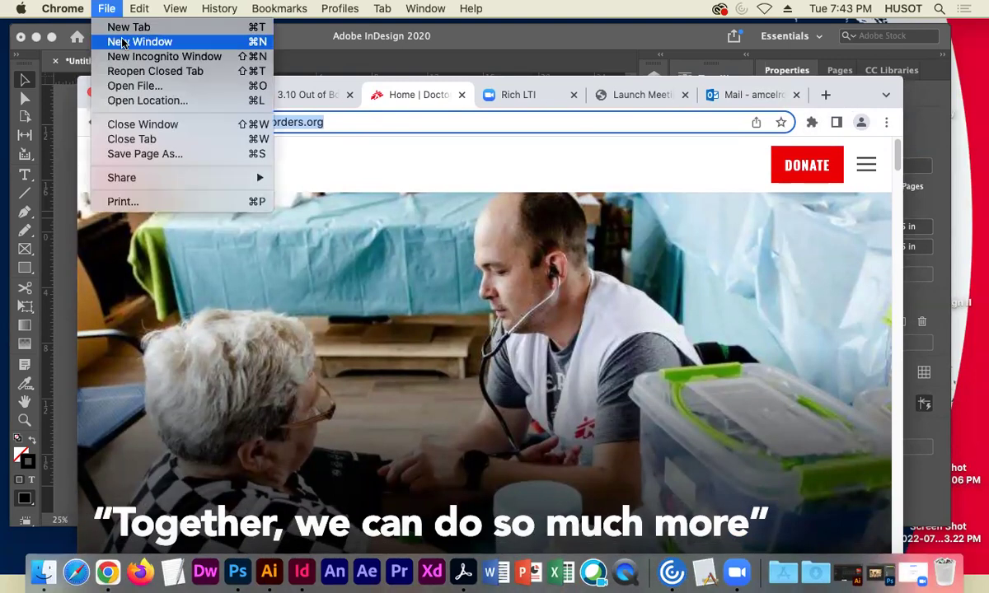
click(122, 42)
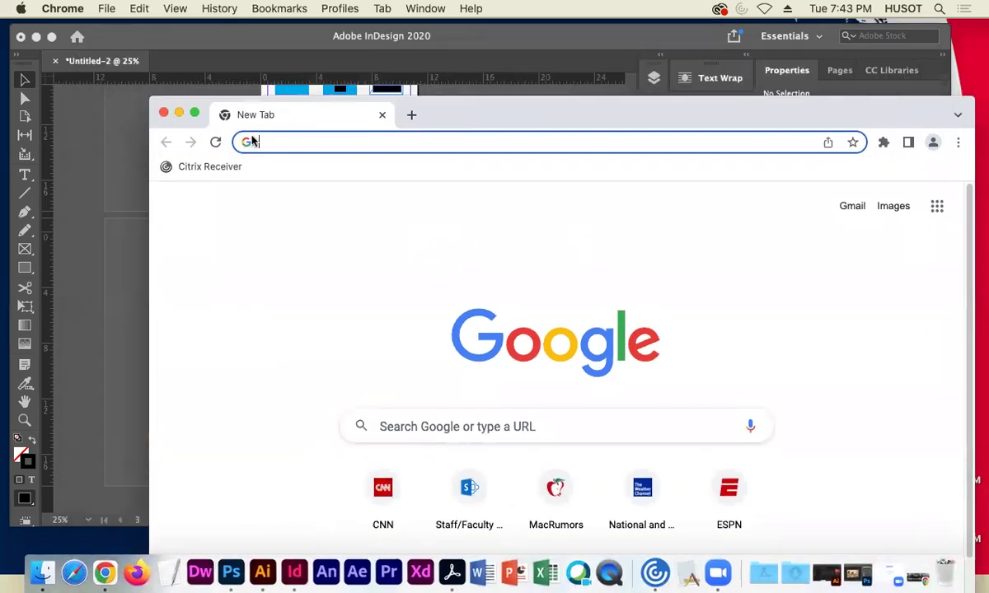
text(b)
key(BackSpace)
text(vec)
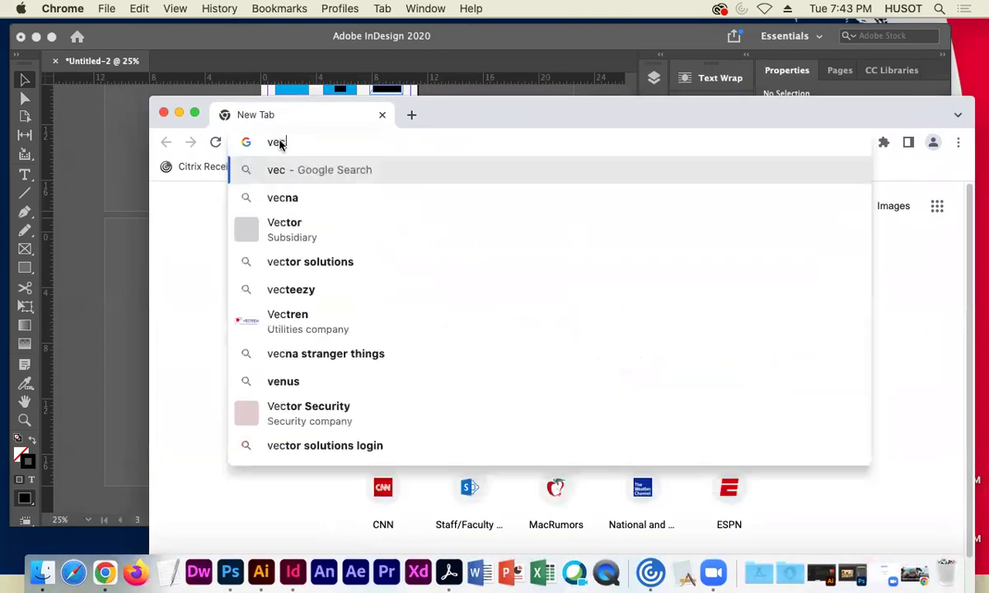
text(teezy.com)
key(Return)
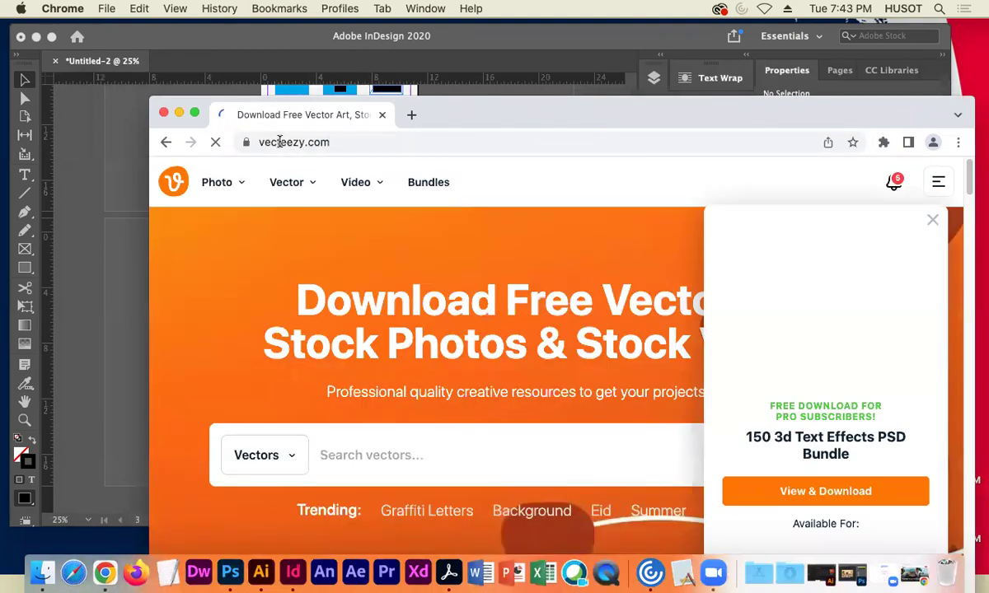
Search the Vecteezy vectors for "needle" and browse the results with the promotional pop-up closed
click(448, 432)
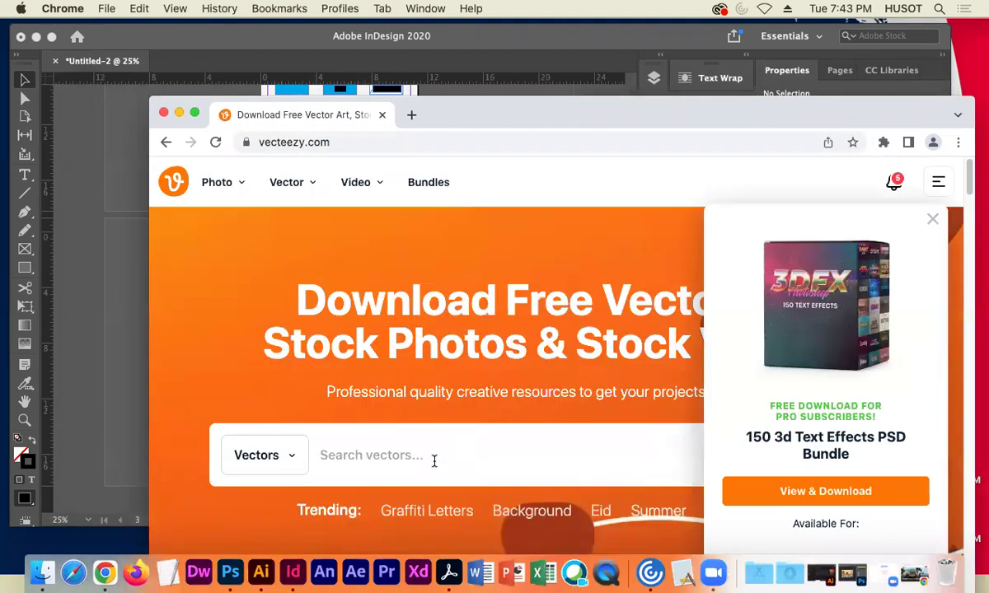
text(needle)
key(Return)
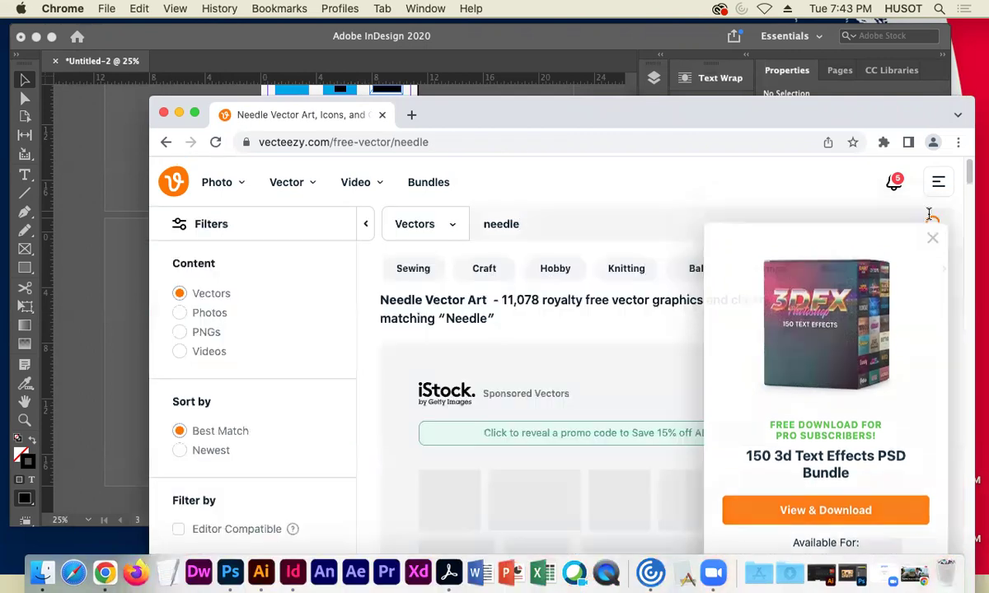
click(929, 235)
scroll(671, 342, down, 3)
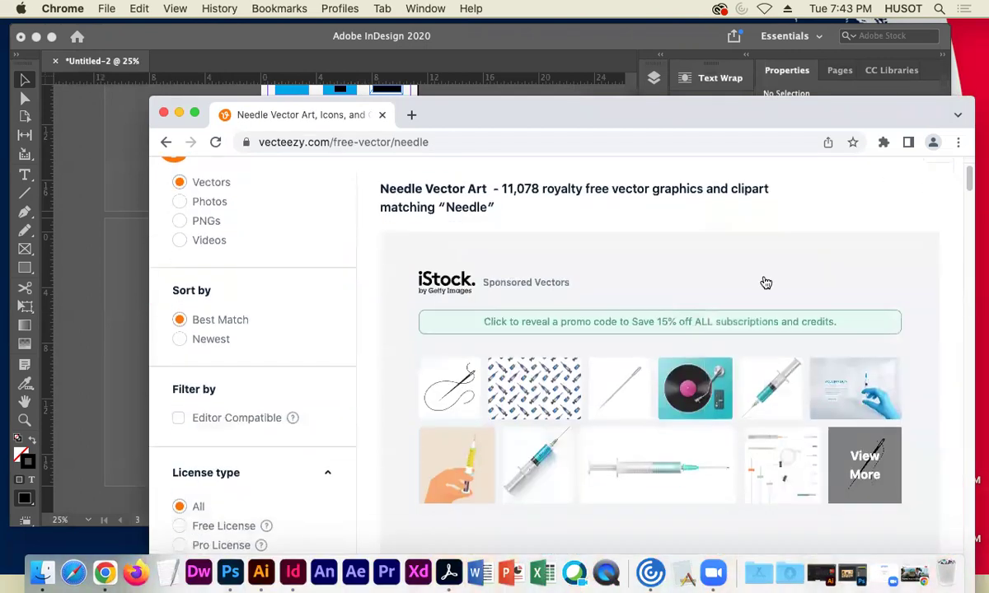
drag(791, 124, 708, 89)
scroll(495, 404, down, 5)
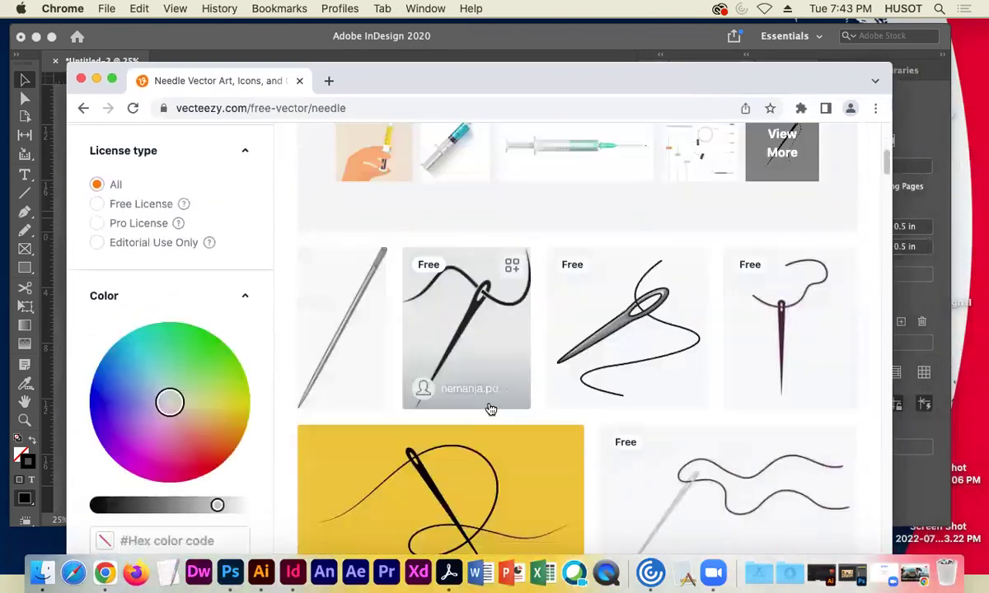
scroll(544, 395, down, 5)
scroll(577, 394, up, 10)
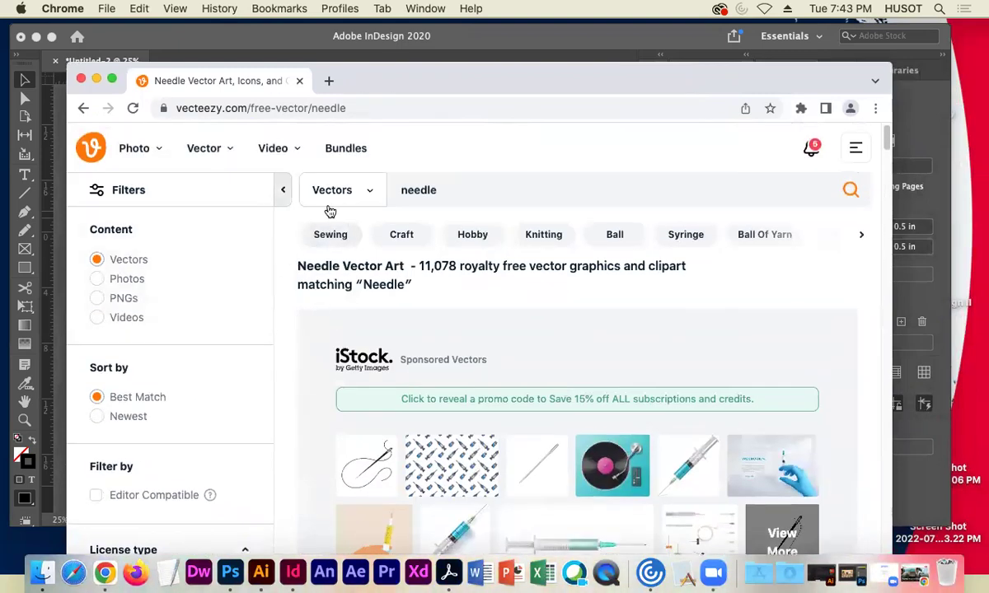
Change the vector search to "doctor needle" and close the iStock pop-up window
click(401, 192)
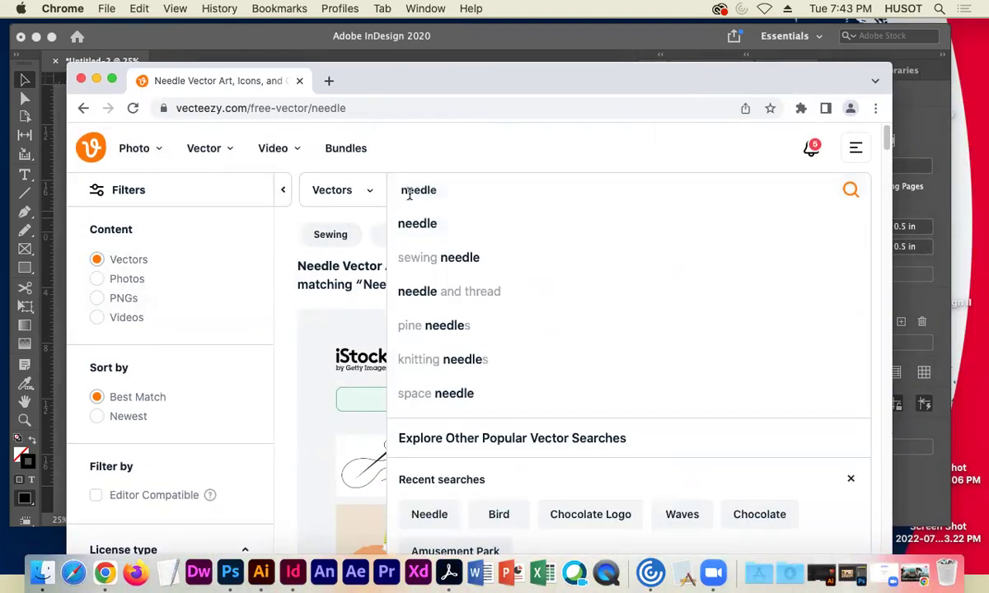
text(doctor)
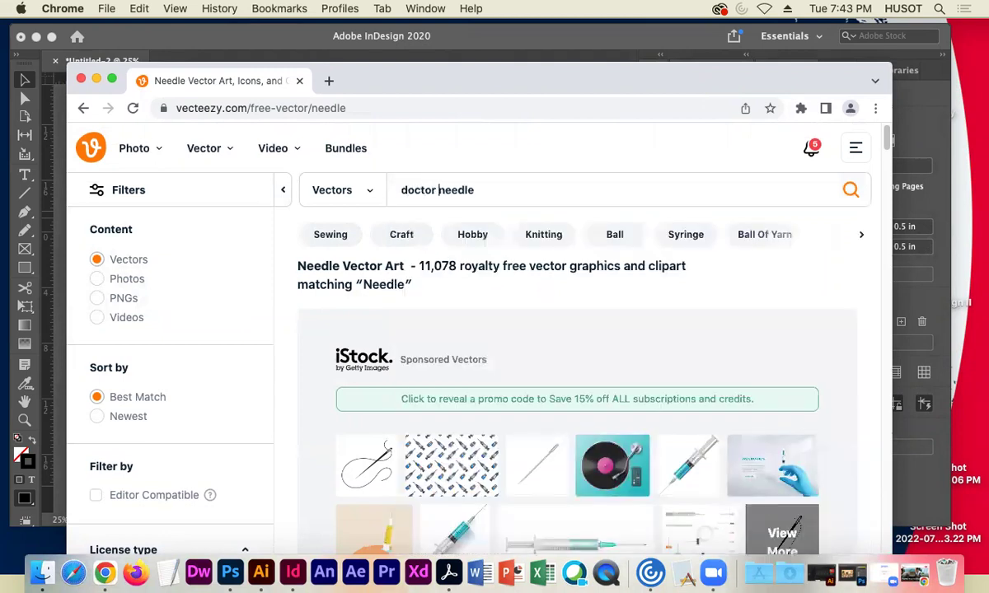
key(Return)
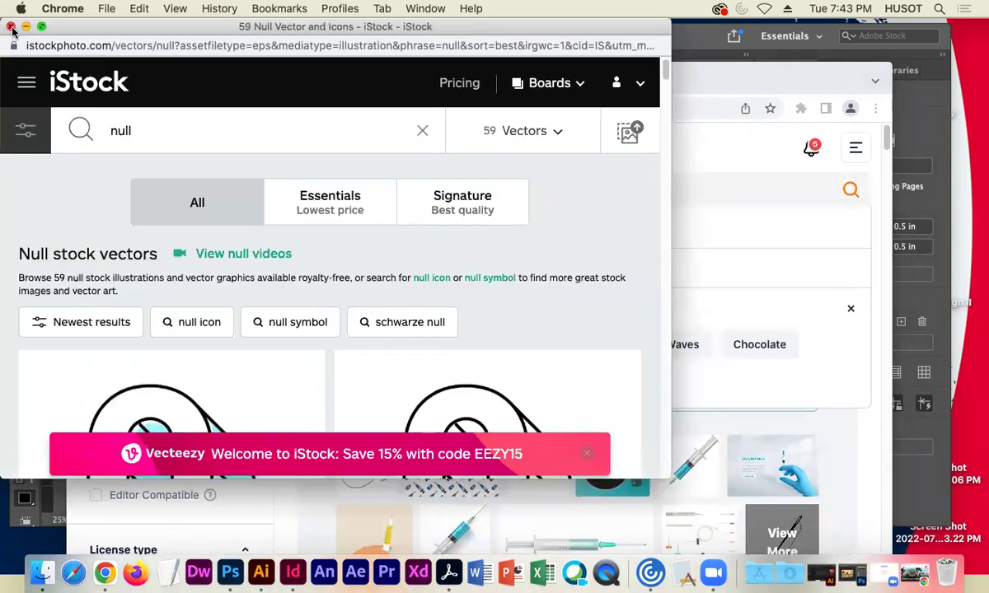
click(11, 27)
Examine the doctor needle vector results for suitable free medical artwork such as syringes, pills and first-aid icons
scroll(315, 366, down, 15)
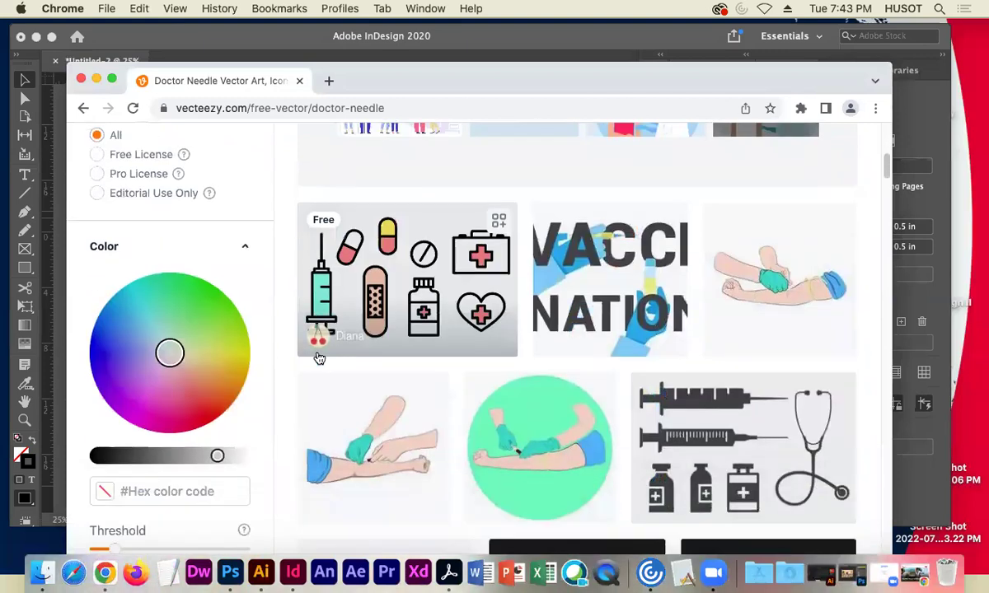
scroll(318, 359, down, 2)
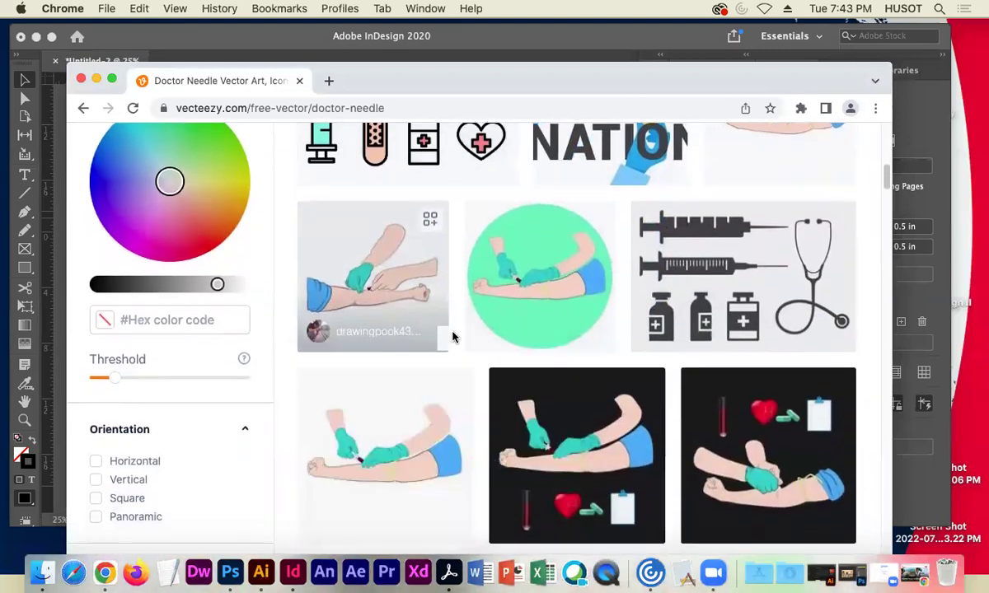
scroll(484, 329, down, 2)
scroll(477, 337, up, 6)
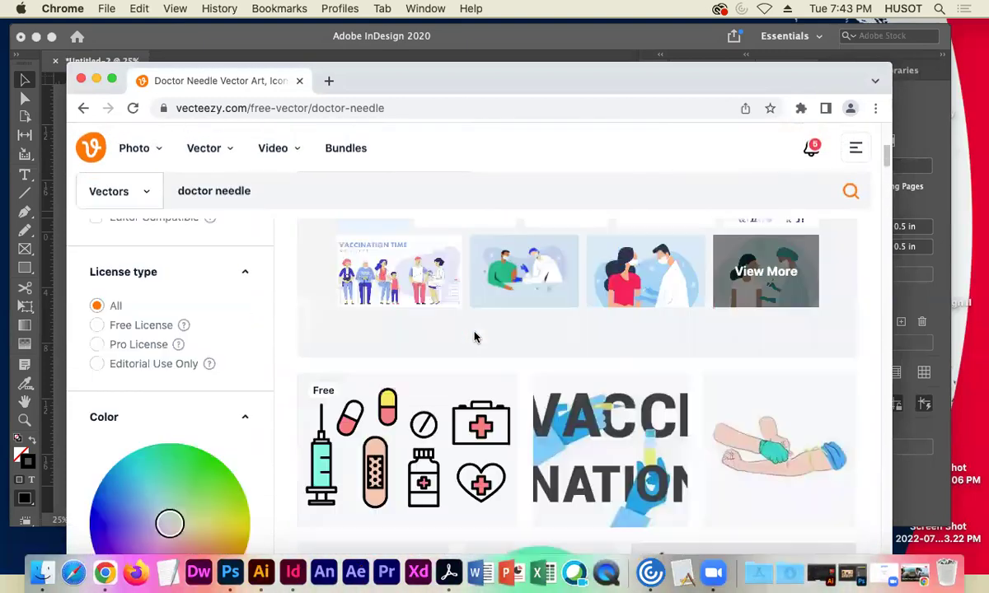
scroll(475, 339, down, 5)
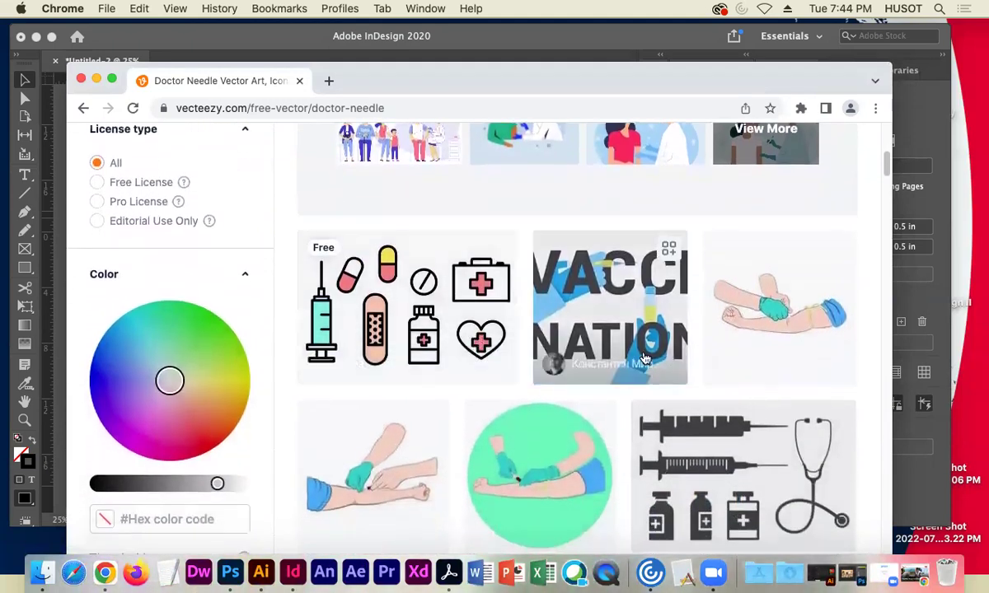
scroll(653, 398, down, 3)
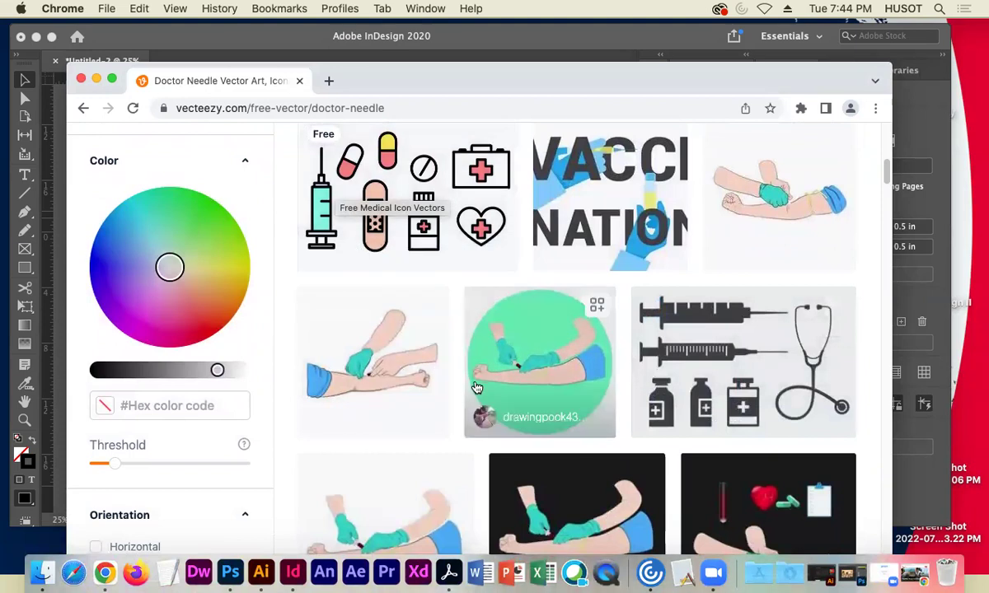
scroll(478, 387, down, 7)
scroll(478, 375, up, 9)
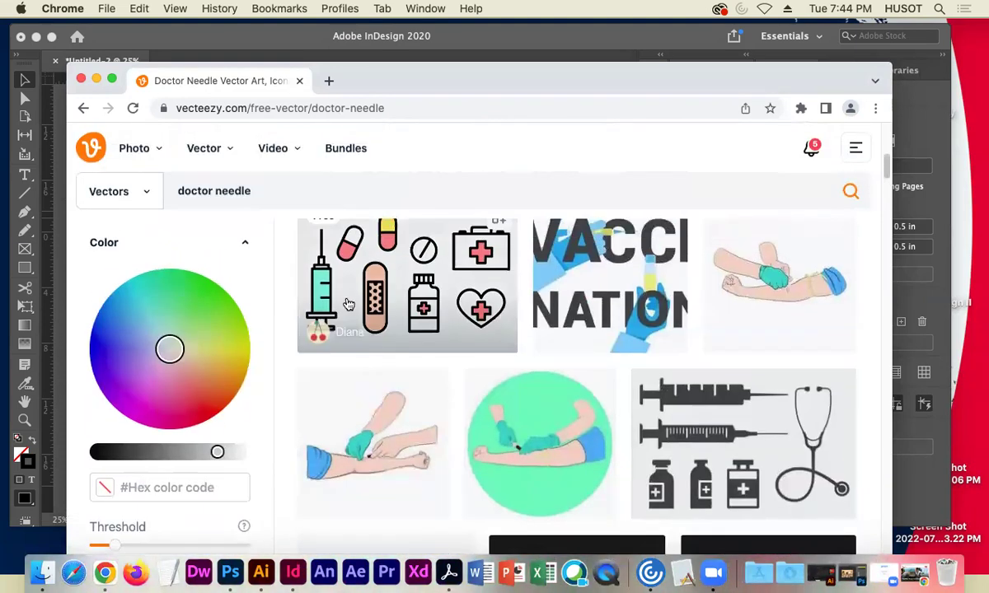
Open the free medical icon vector set with the syringe, pills and first-aid kit and download it, dismissing the login and promotional pop-ups
scroll(360, 286, up, 3)
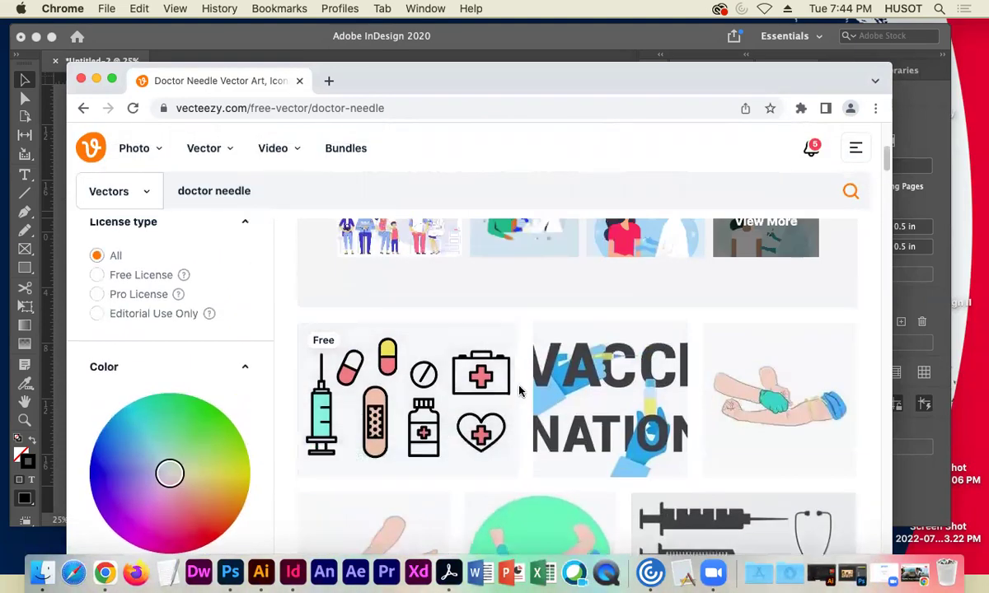
click(404, 357)
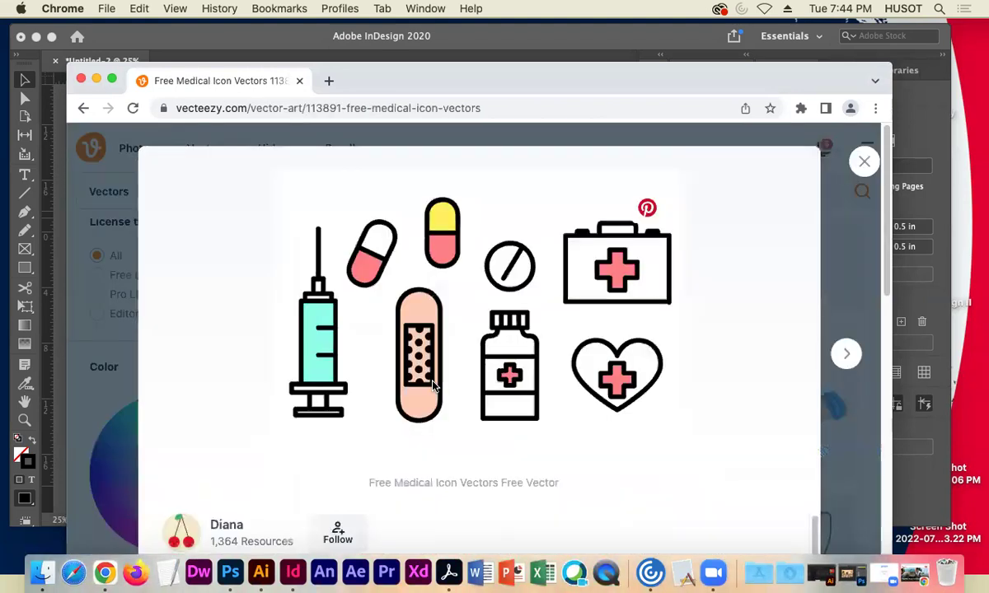
scroll(540, 439, down, 5)
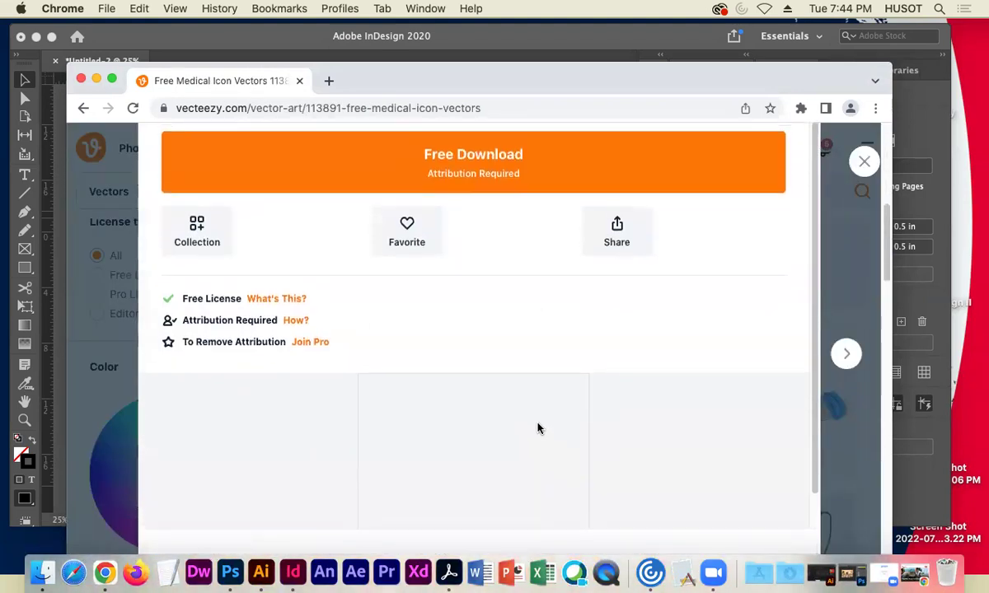
click(427, 180)
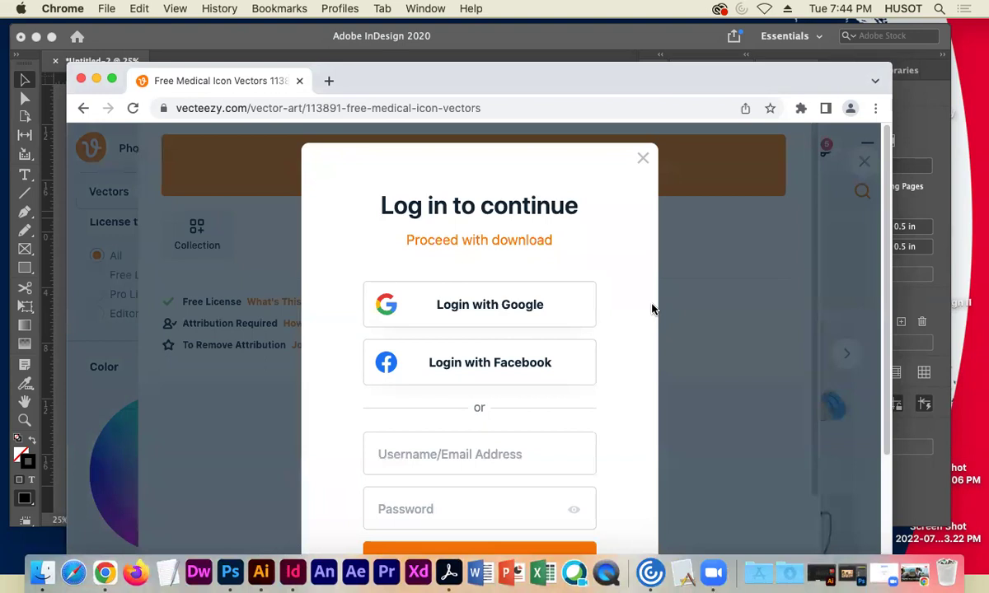
click(641, 157)
click(605, 185)
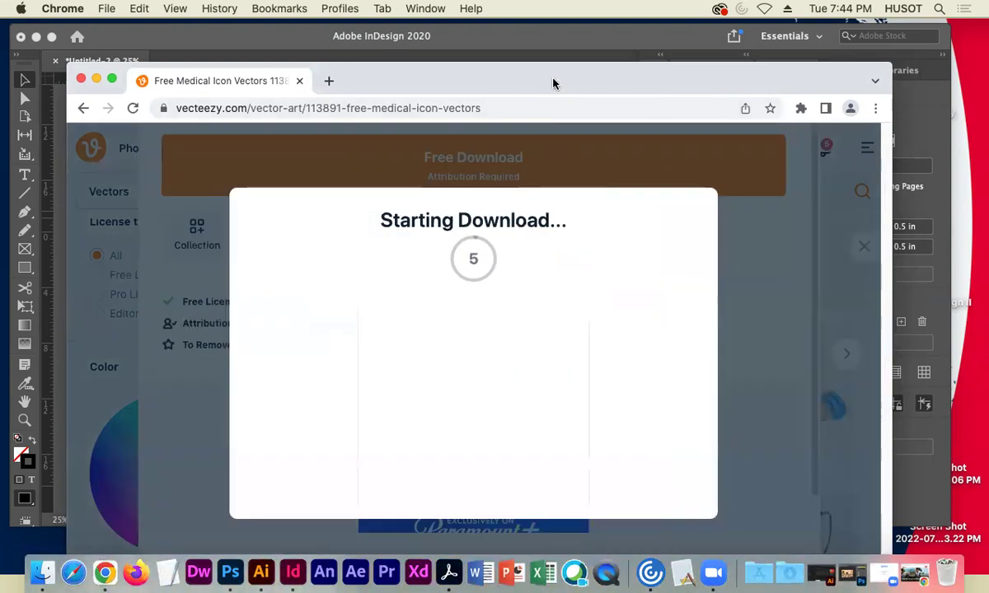
drag(551, 82, 547, 29)
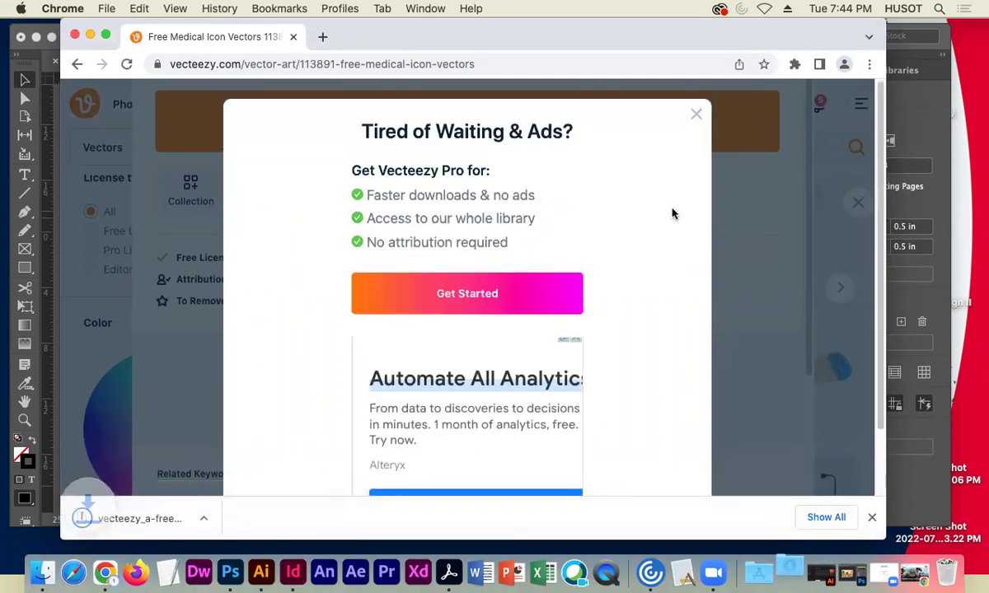
click(695, 118)
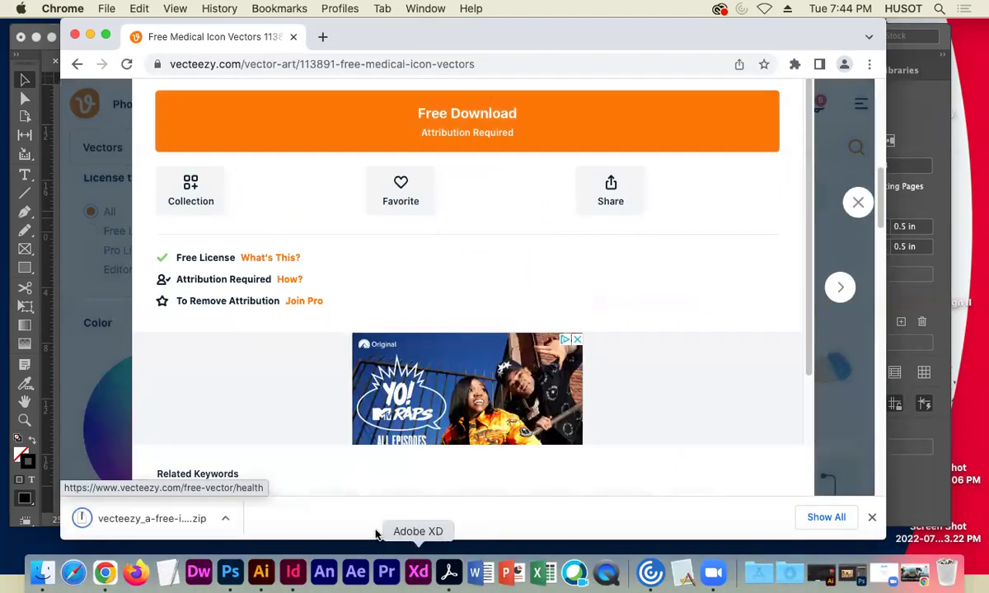
Put the downloaded Vecteezy zip on the desktop and minimise the Chrome and InDesign windows
drag(82, 524, 806, 407)
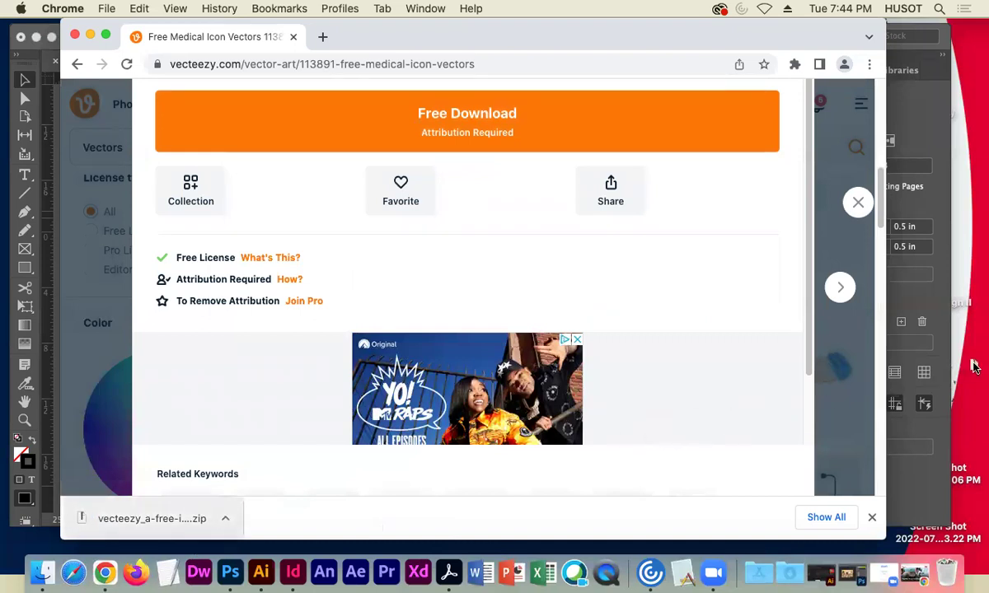
drag(974, 366, 973, 362)
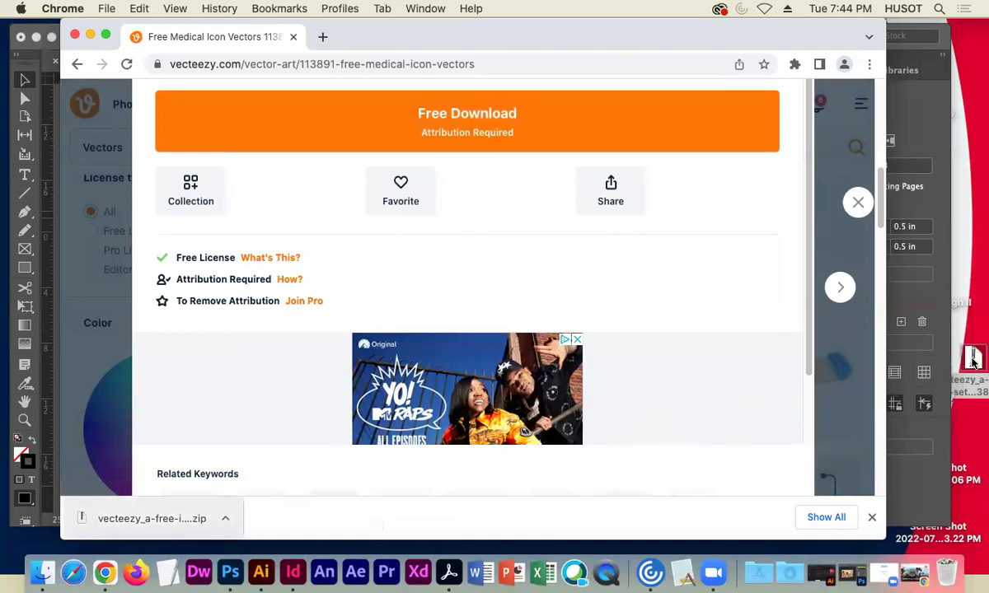
click(89, 37)
click(35, 36)
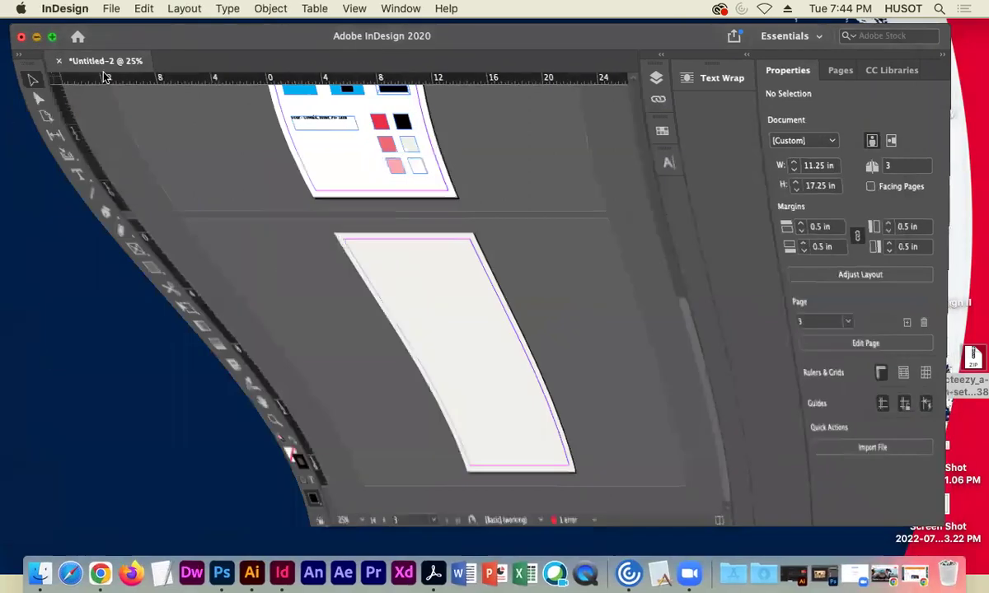
Create a desktop folder named doctorswithoutborders and move the two screenshot files into it
right_click(680, 318)
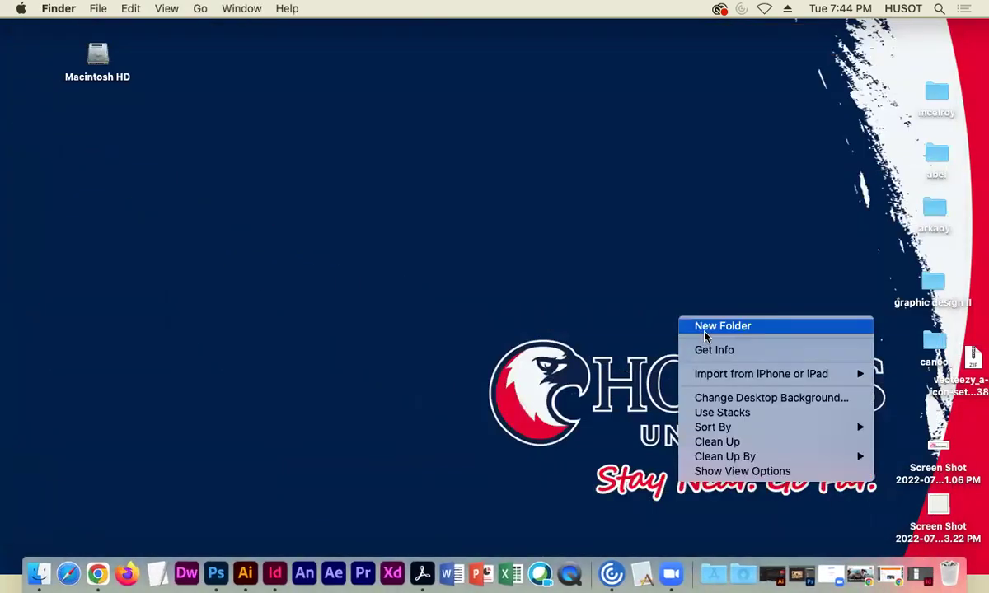
click(705, 327)
key(BackSpace)
text(doctorswithoutborders)
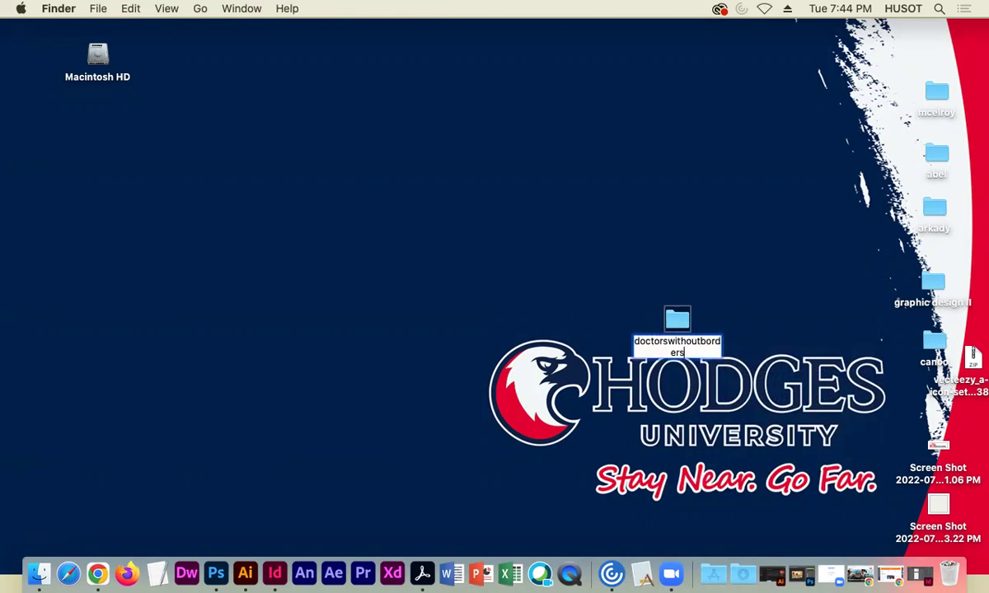
click(780, 324)
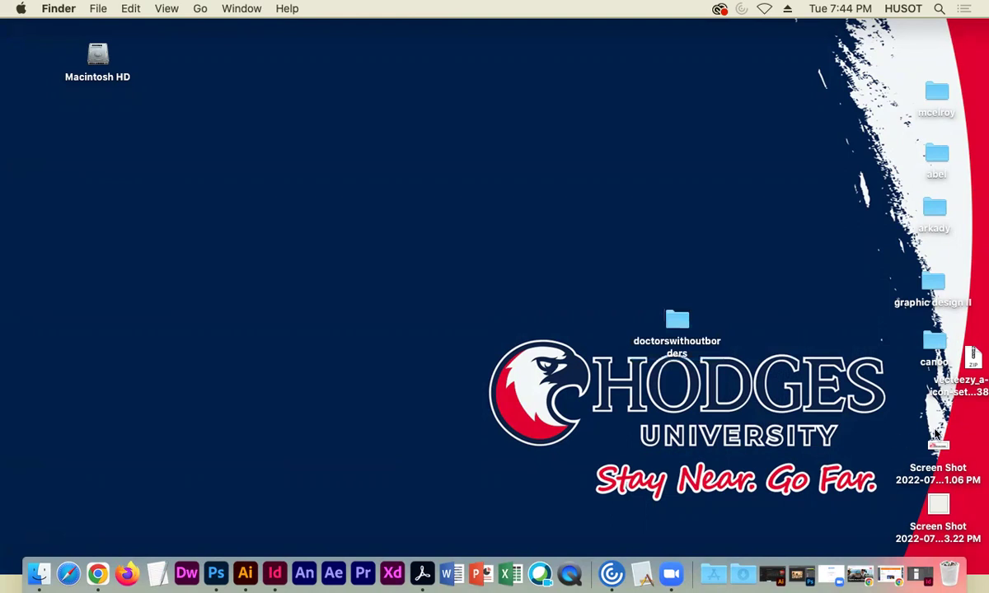
drag(940, 449, 677, 322)
drag(939, 504, 694, 328)
Extract the Vecteezy zip, put medical elements fin.ai into the doctorswithoutborders folder, and trash the zip and the extracted folder
double_click(970, 363)
drag(966, 373, 949, 571)
double_click(979, 372)
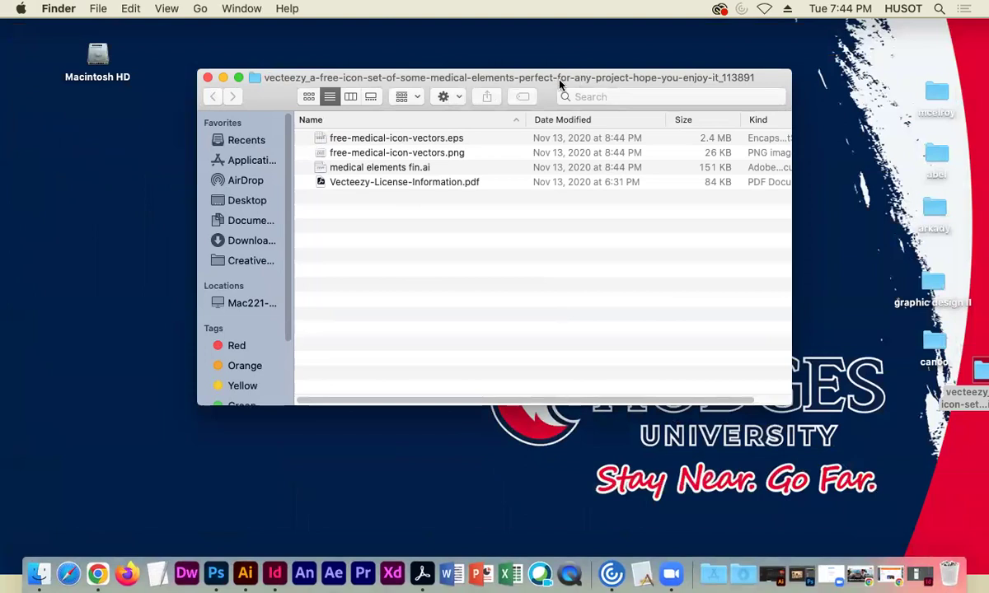
drag(559, 83, 390, 131)
click(176, 215)
drag(177, 219, 700, 301)
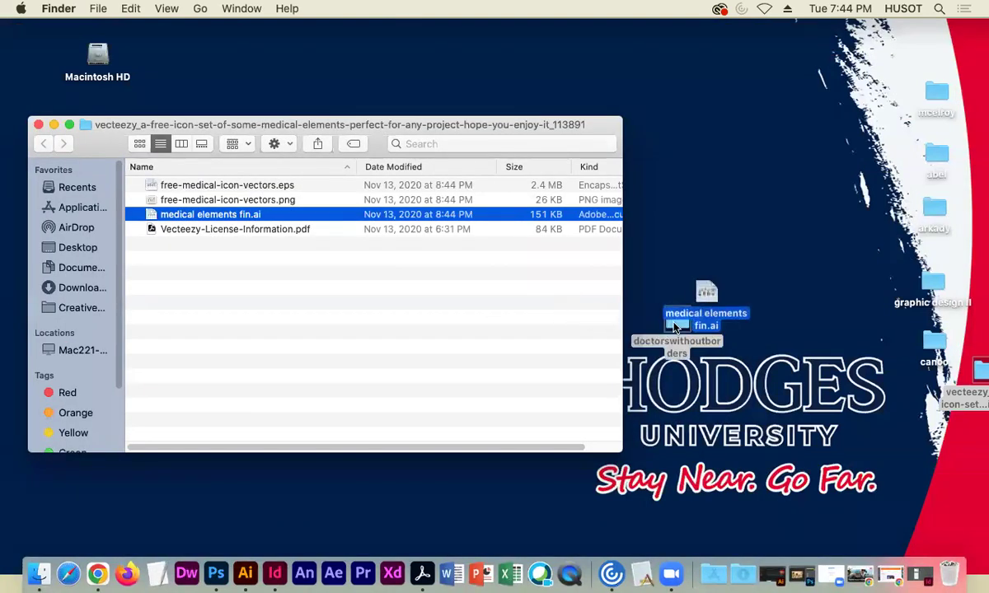
click(39, 125)
drag(980, 372, 960, 569)
Open medical elements fin.ai from the doctorswithoutborders folder in Illustrator and delete every icon except the syringe
double_click(672, 328)
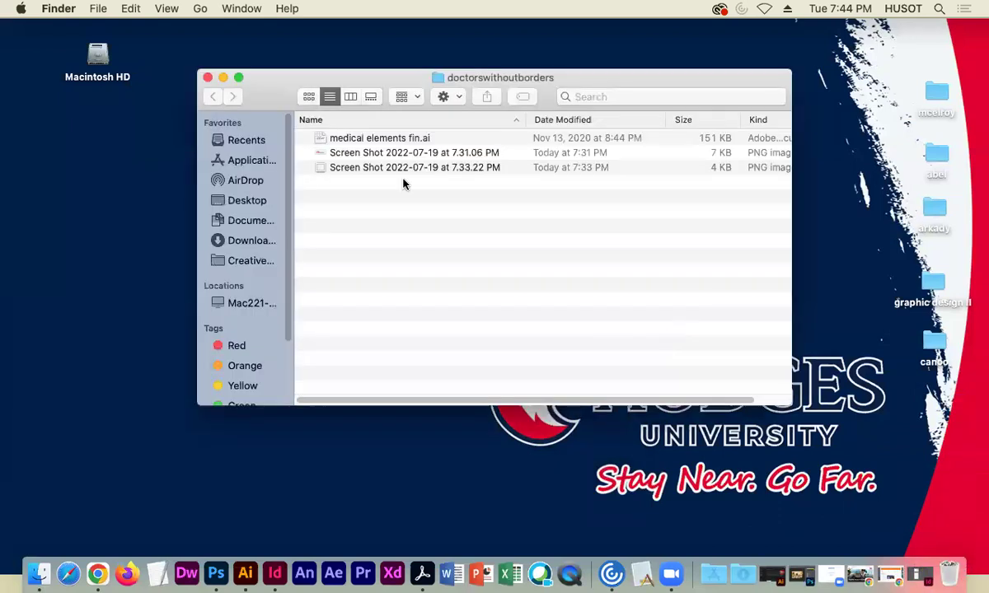
drag(369, 140, 245, 572)
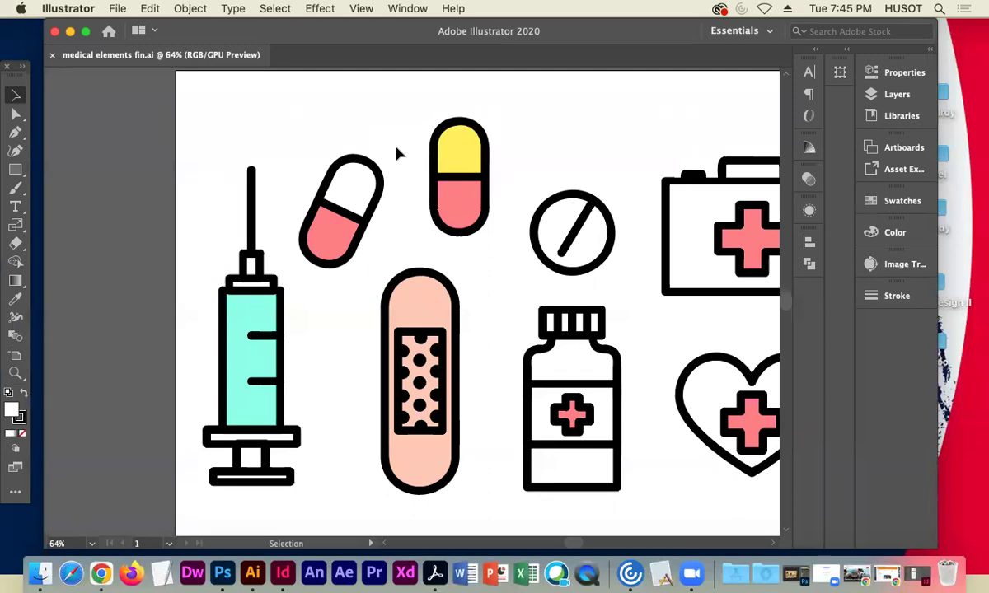
key(super+minus)
key(super+minus)
click(366, 247)
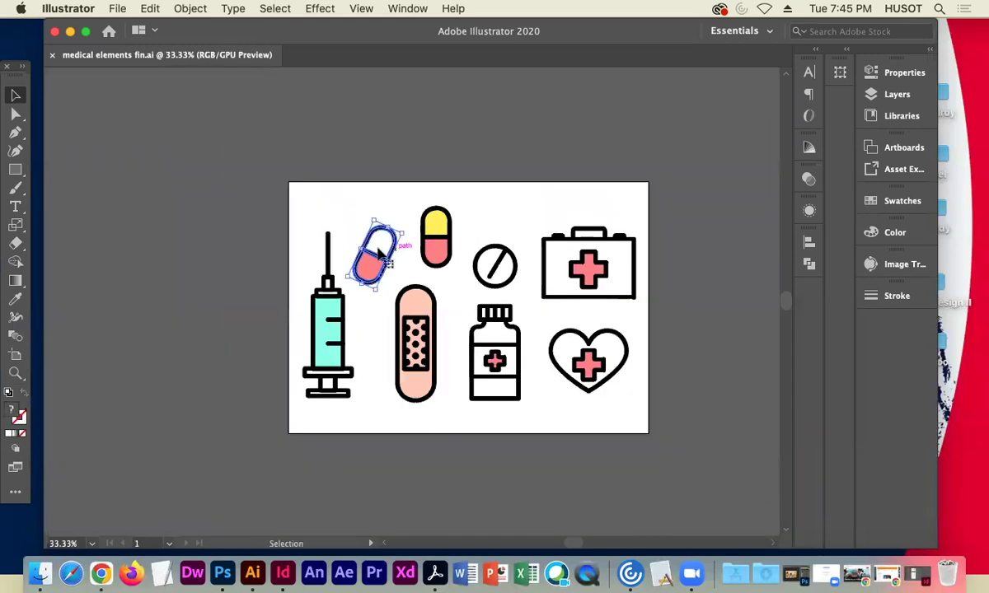
drag(644, 404, 368, 202)
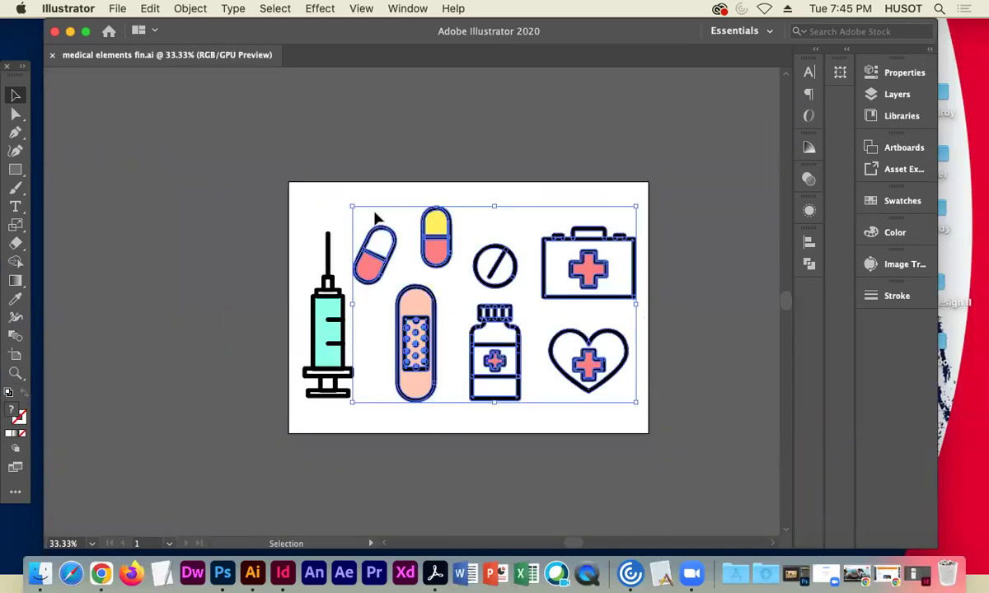
key(Delete)
Rotate the syringe to horizontal with the needle pointing right, and enlarge it across the middle of the artboard
click(318, 321)
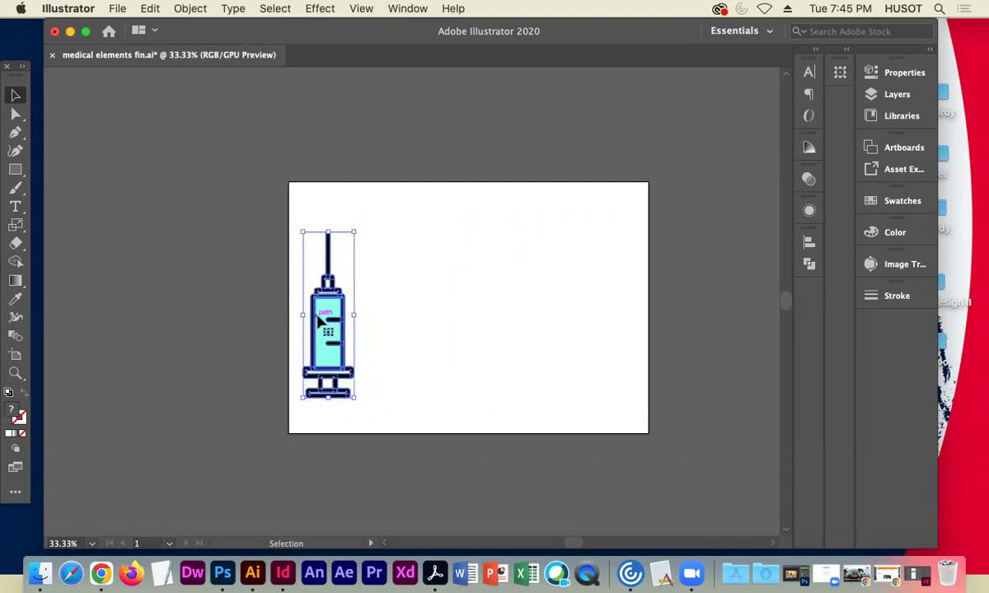
drag(361, 229, 506, 370)
drag(342, 331, 496, 303)
drag(647, 350, 613, 345)
click(201, 231)
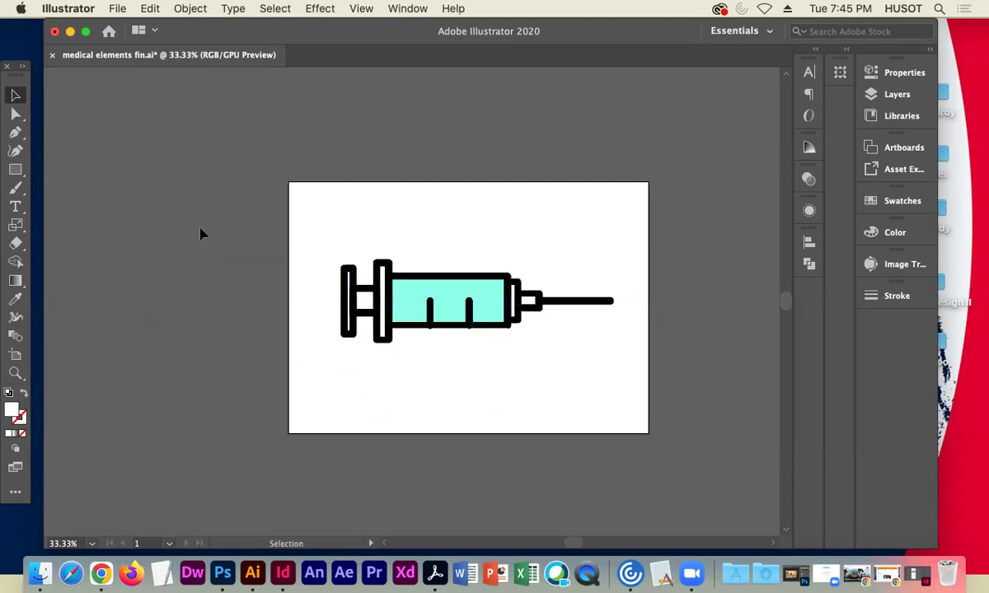
Delete the turquoise fill shape from the syringe barrel, leaving only the black outline artwork
click(15, 113)
click(439, 304)
click(439, 303)
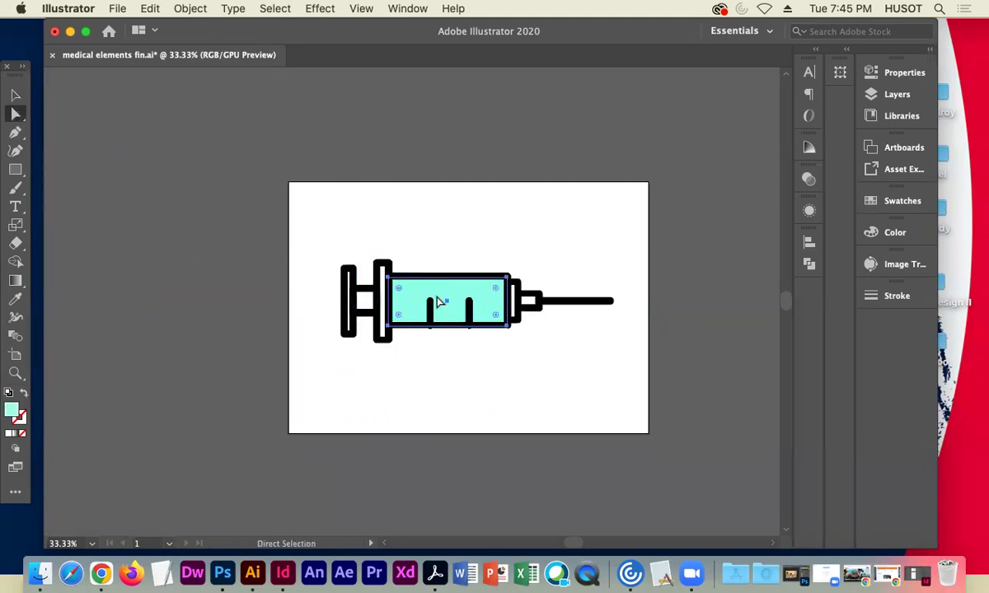
key(Delete)
click(15, 95)
drag(323, 236, 669, 352)
click(624, 360)
click(473, 285)
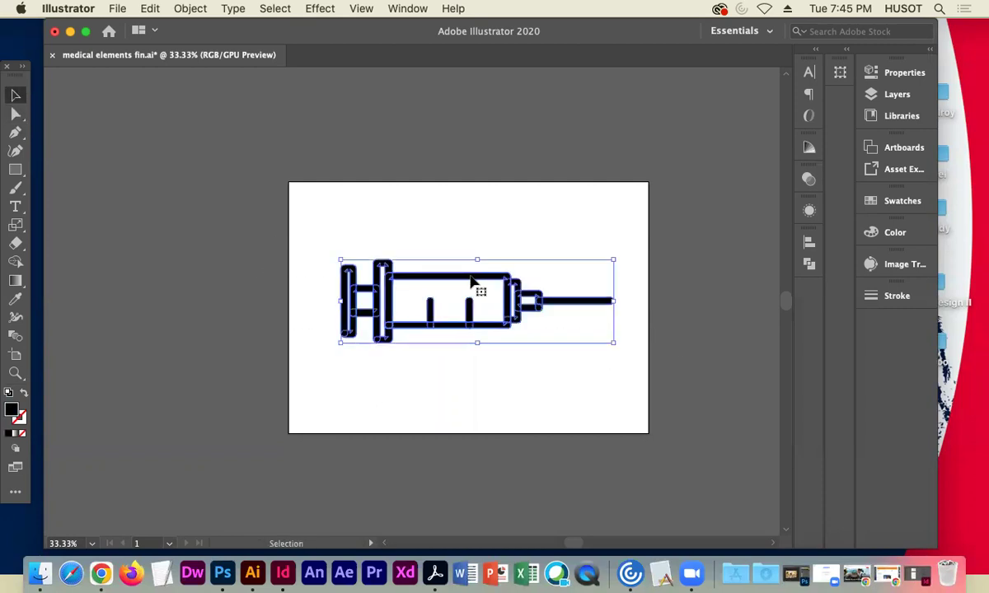
click(366, 212)
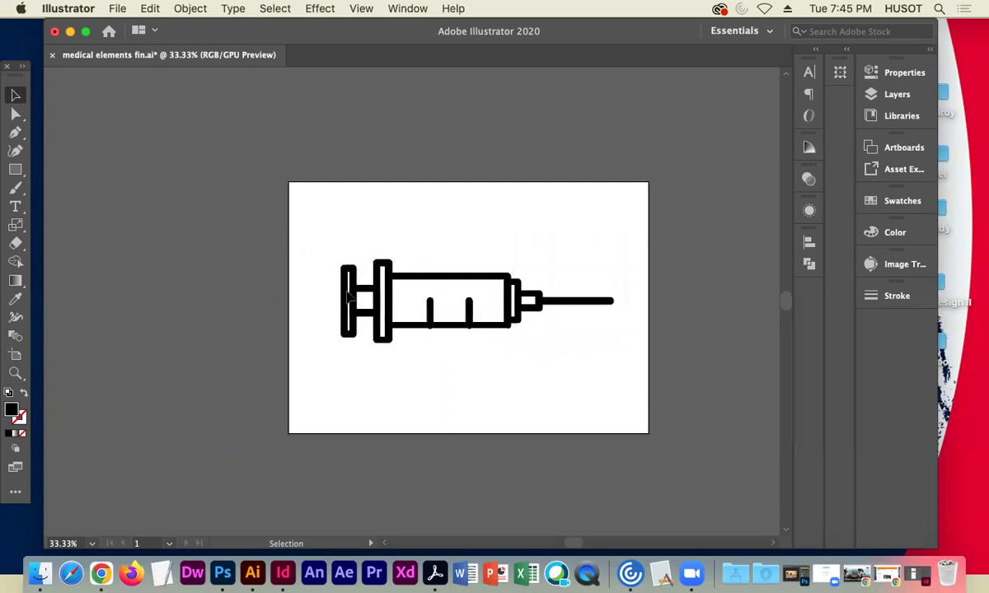
Select only the left graduation mark on the syringe barrel and make it narrower
key(super+equal)
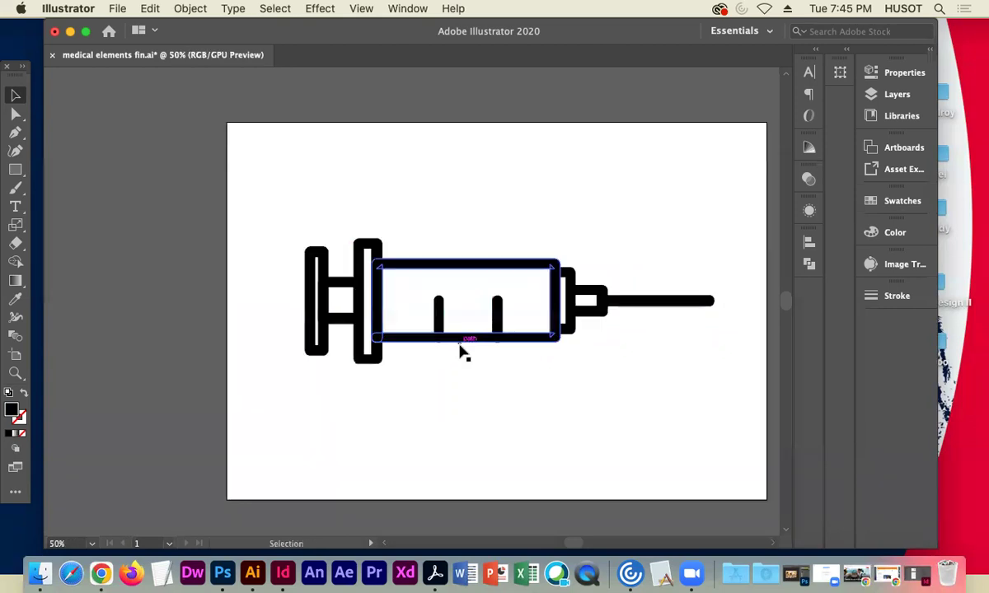
click(486, 284)
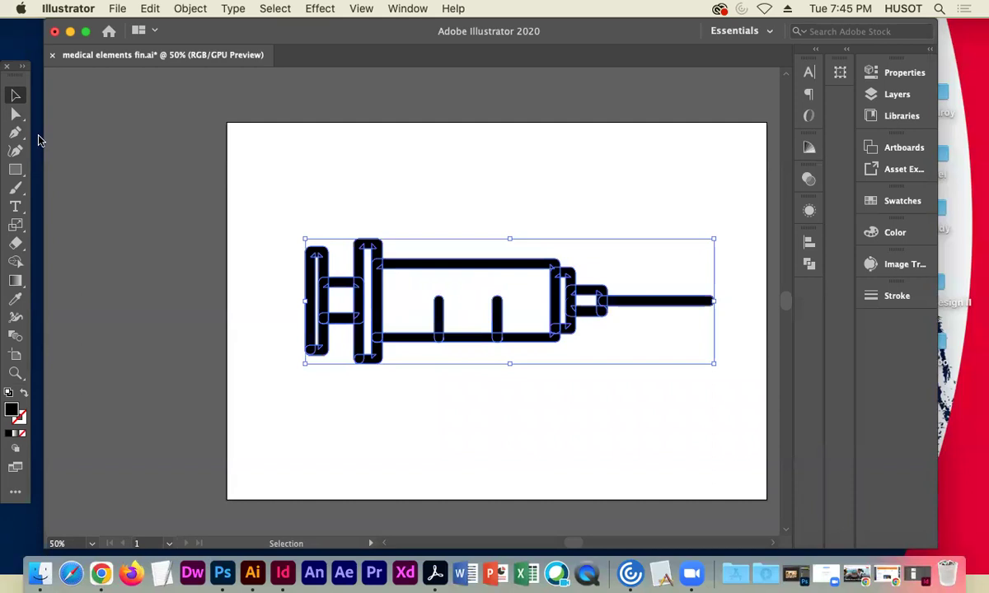
click(15, 115)
click(256, 243)
click(442, 309)
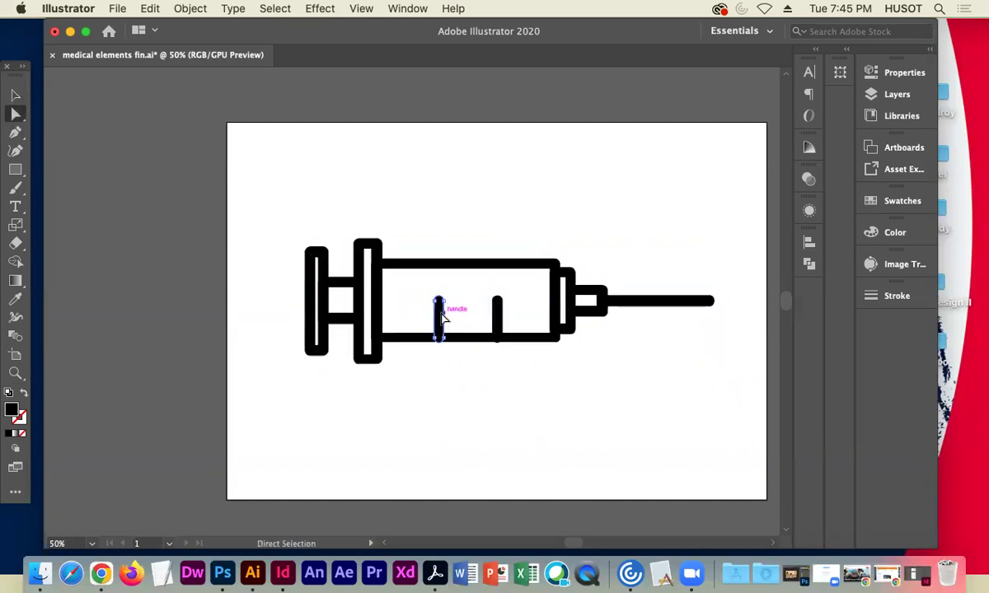
shift+click(502, 338)
shift+click(527, 343)
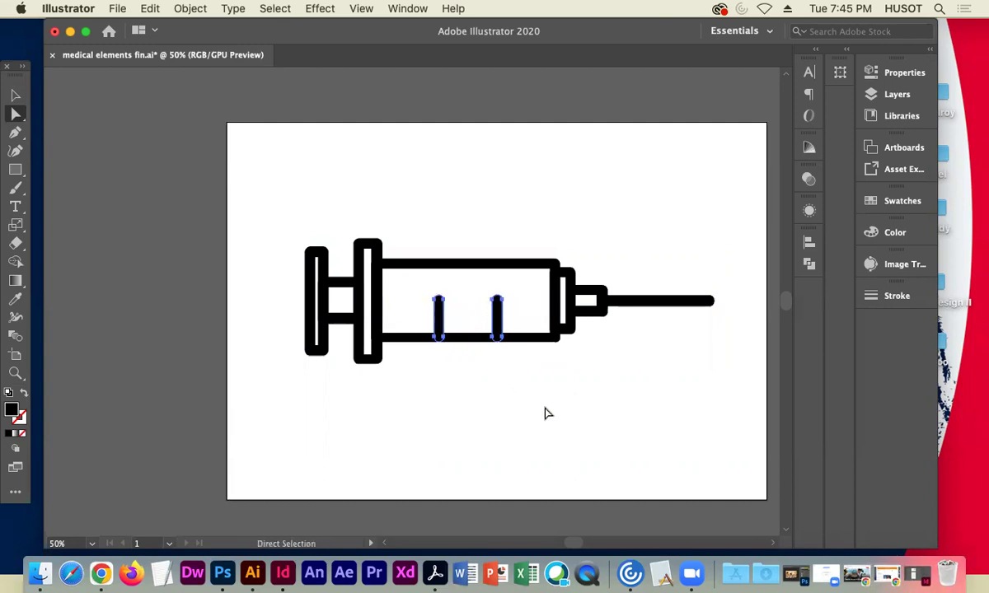
click(489, 373)
click(441, 320)
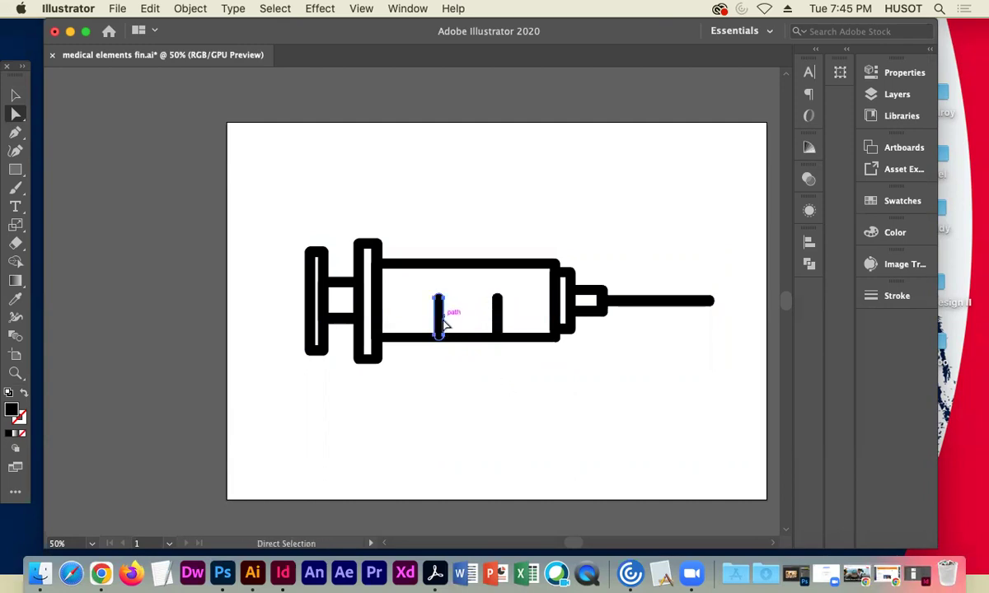
click(16, 95)
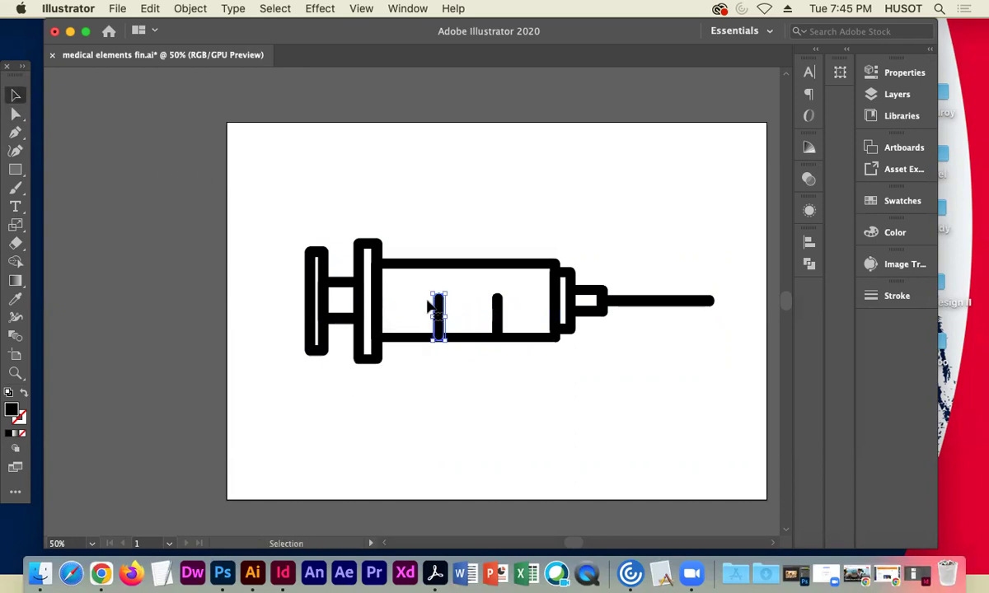
drag(444, 313, 438, 314)
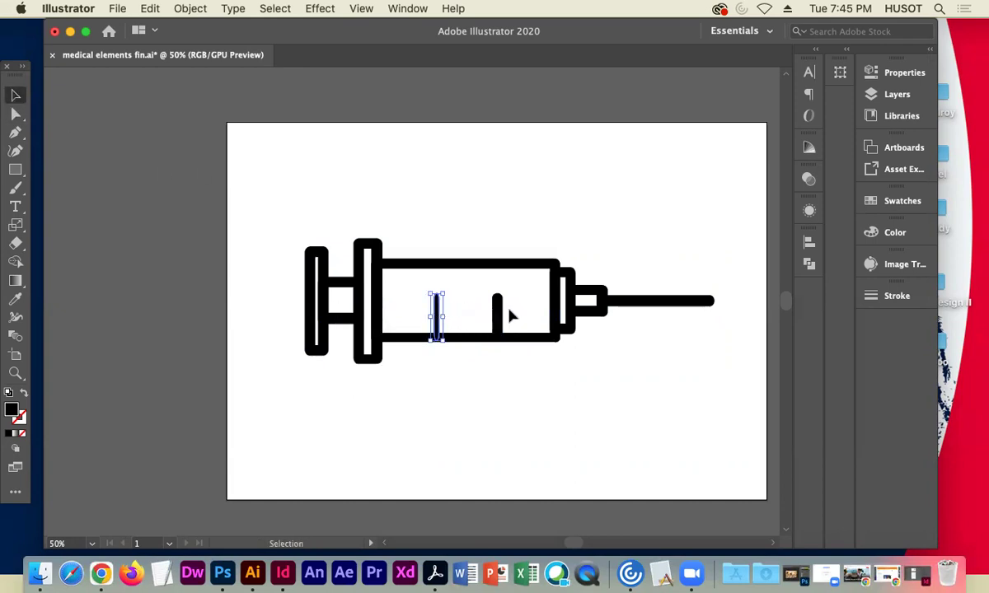
Ungroup the syringe artwork and narrow the right graduation mark on the barrel to a thin line
key(super+a)
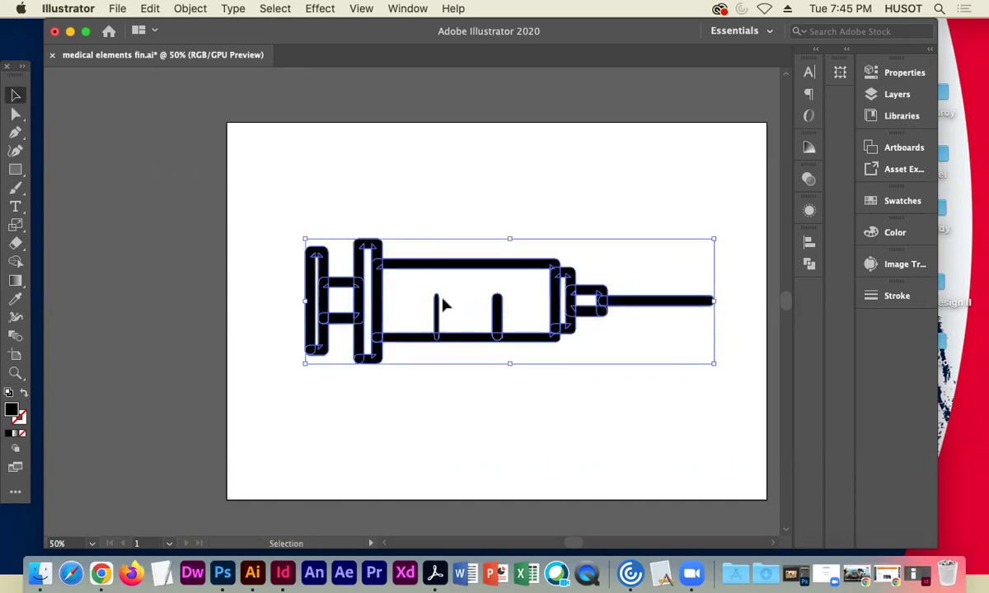
right_click(383, 294)
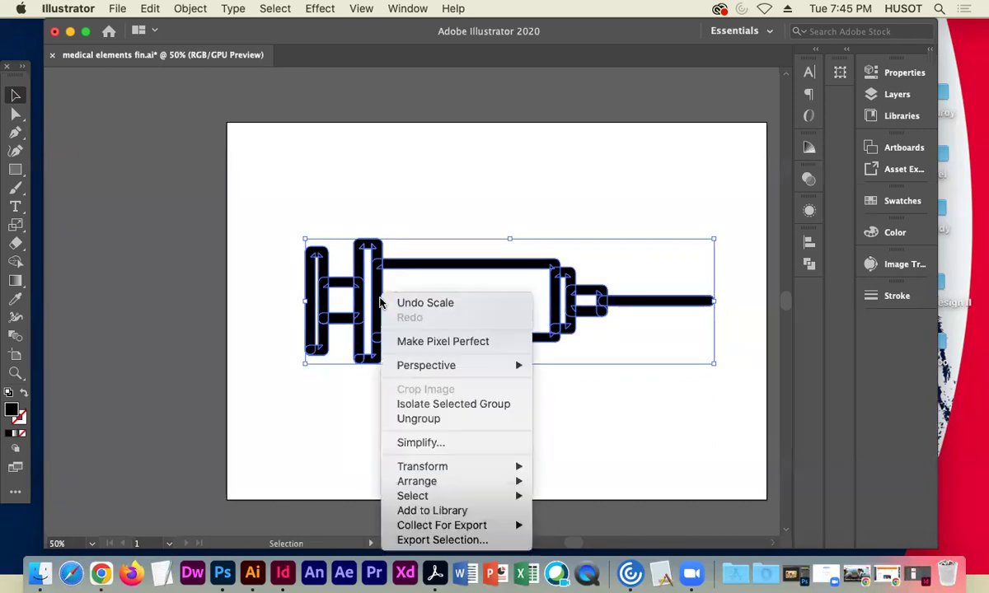
click(418, 418)
click(497, 326)
drag(504, 319, 495, 318)
click(530, 414)
Delete the left graduation mark and duplicate the thin right mark three times leftward along the syringe barrel
click(436, 313)
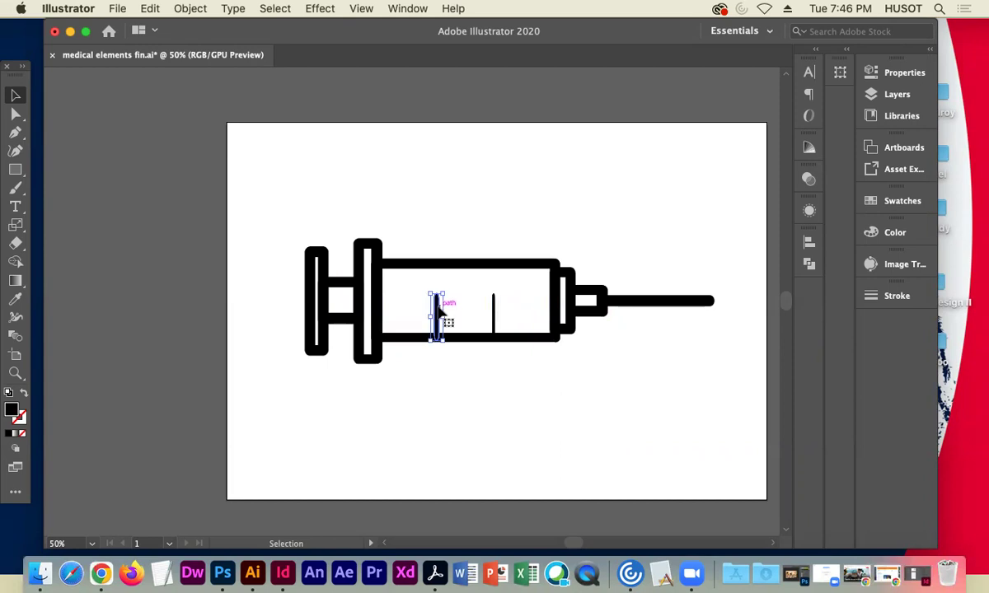
key(Delete)
drag(495, 322, 419, 320)
click(495, 325)
double_click(494, 324)
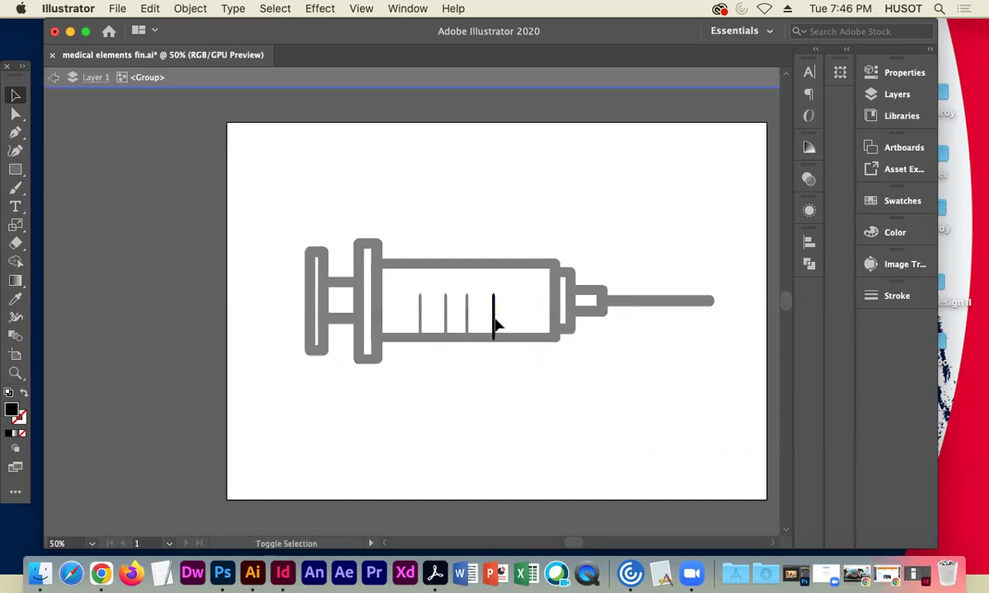
key(Escape)
Select all four graduation marks and distribute them evenly by their horizontal centers
click(494, 317)
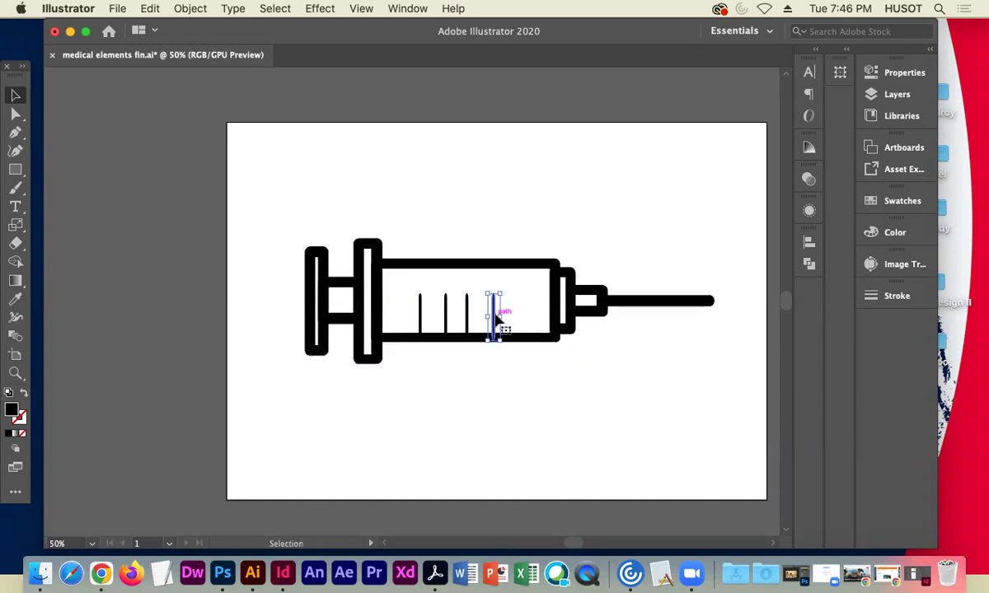
shift+click(466, 320)
shift+click(446, 317)
shift+click(420, 319)
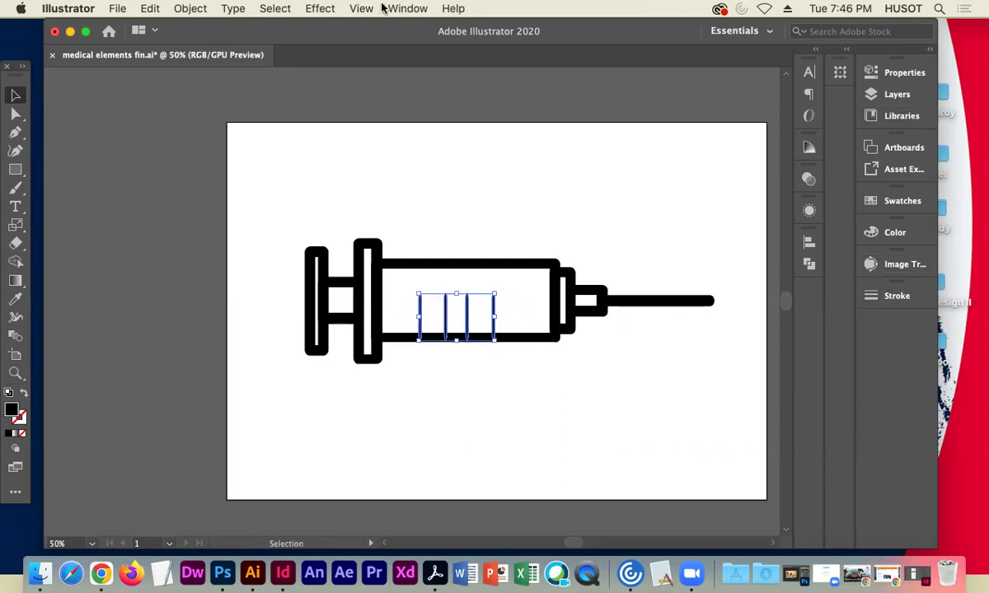
click(409, 8)
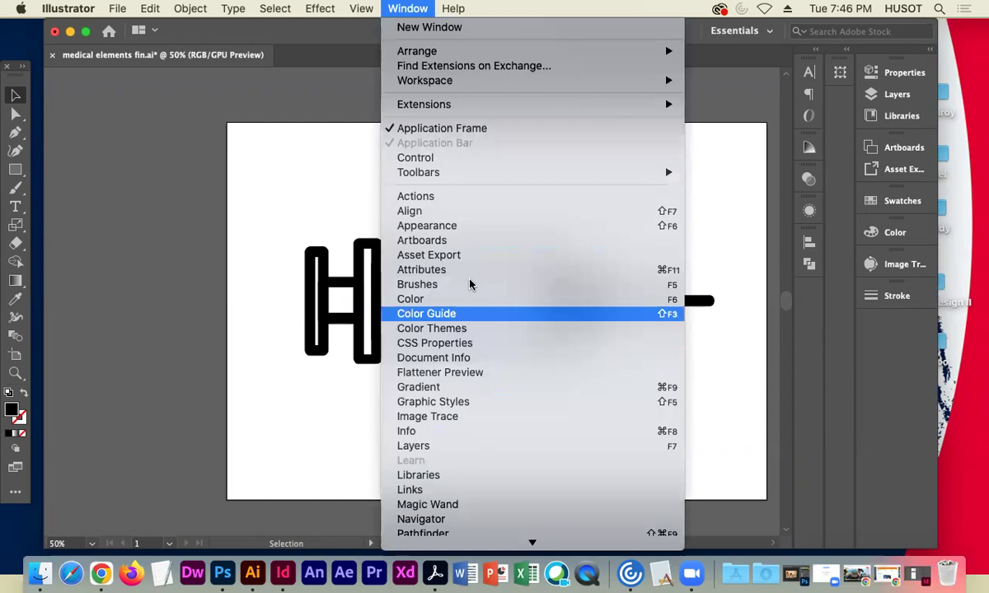
click(450, 214)
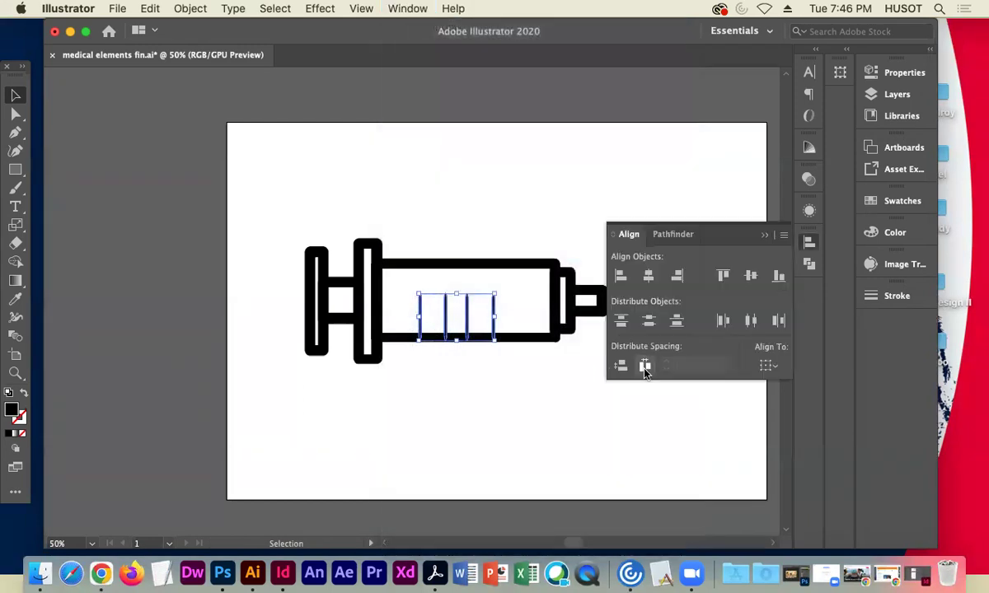
click(750, 323)
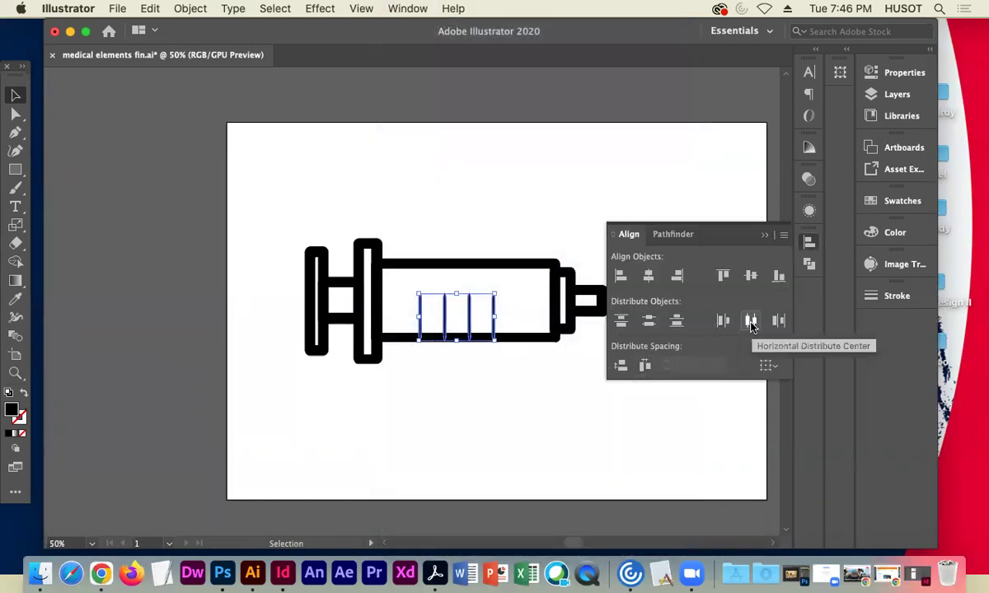
click(766, 236)
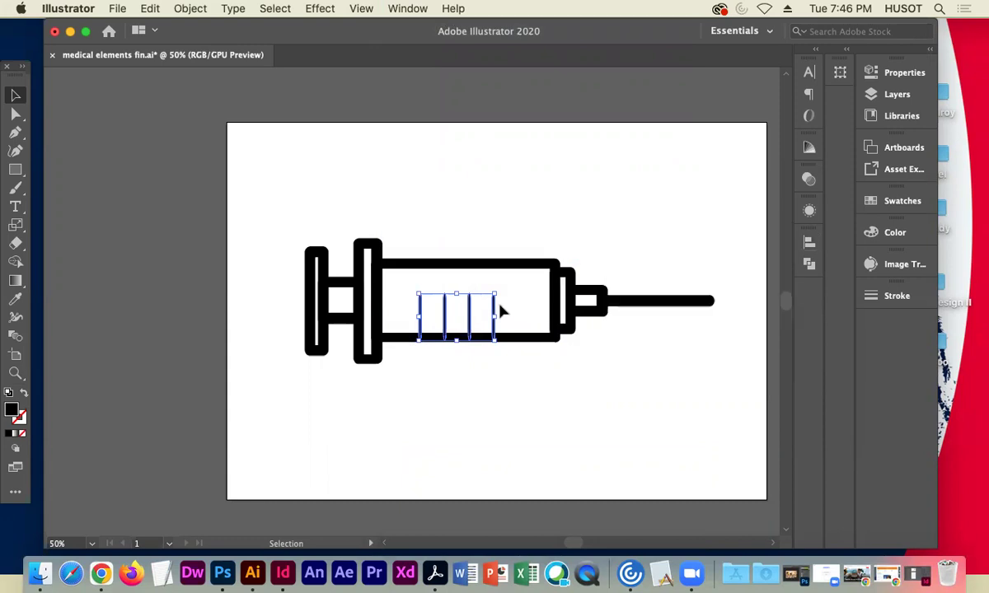
Nudge the four graduation marks right to center them along the syringe barrel, and deselect them
key(Right)
key(Right)
key(Right)
key(Right)
key(Right)
key(Right)
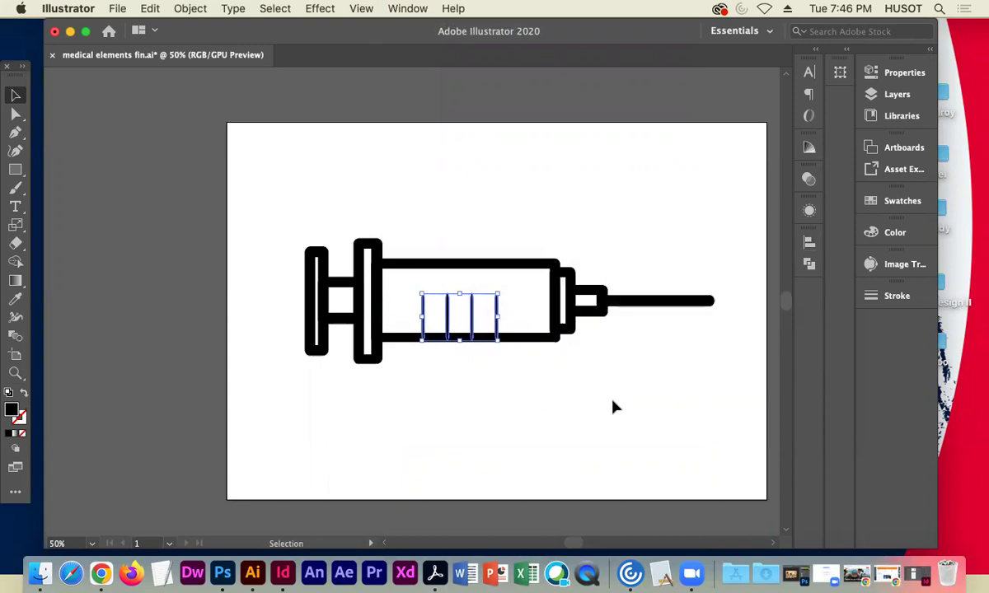
key(Right)
key(Right)
key(Right)
key(Right)
key(Right)
click(532, 350)
click(501, 265)
click(188, 162)
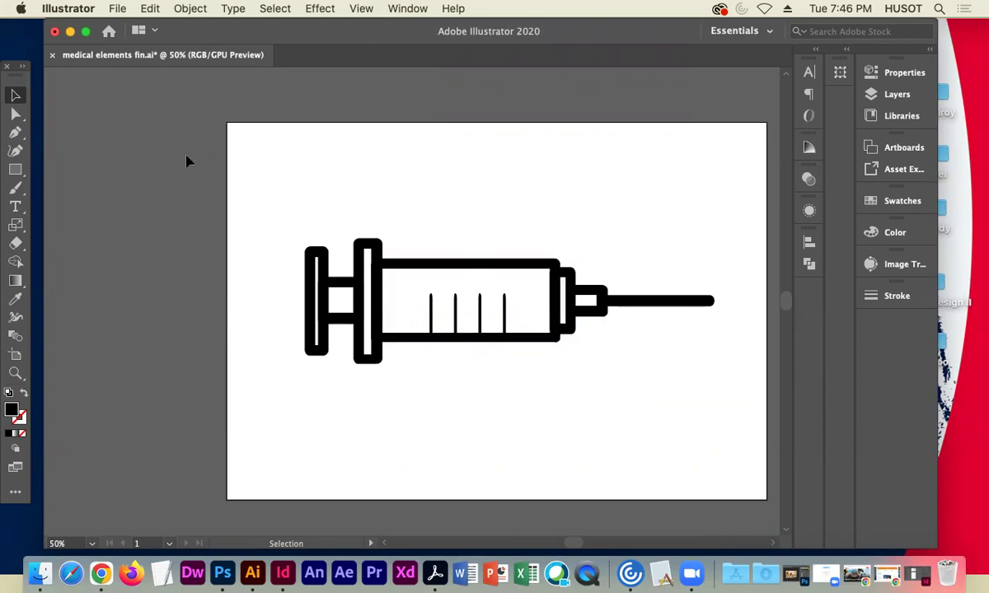
click(14, 114)
click(400, 273)
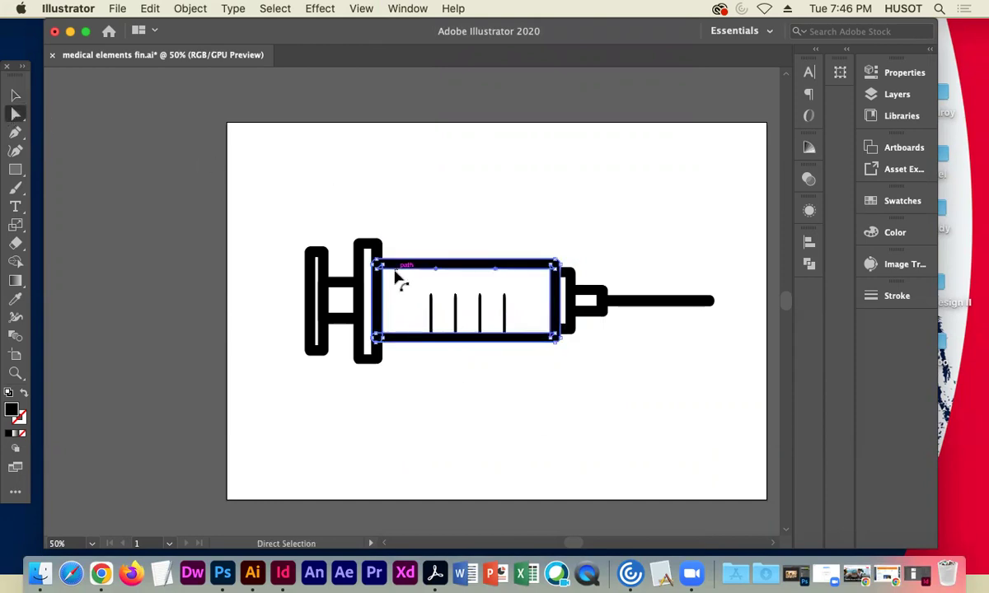
click(385, 271)
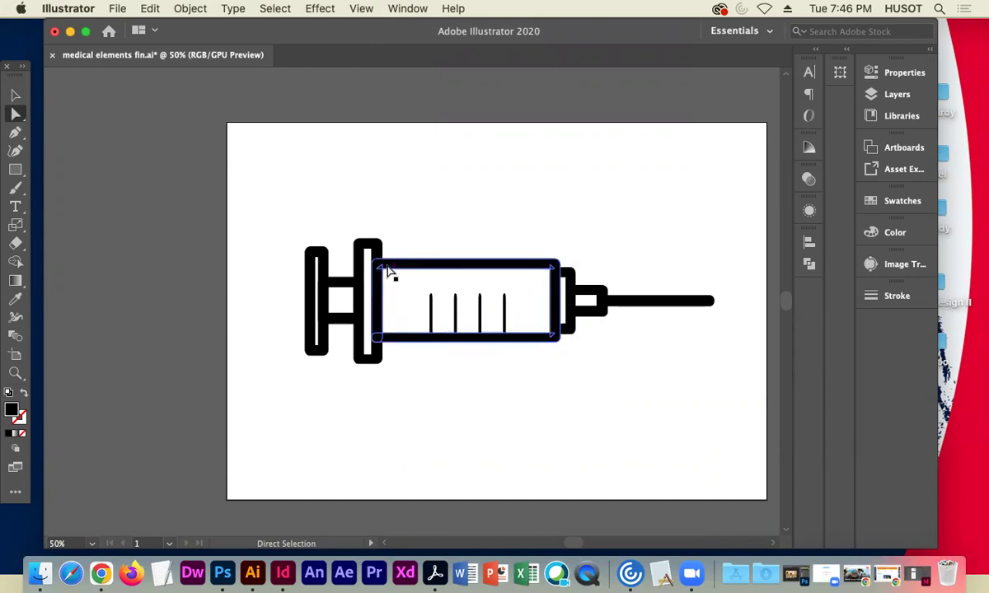
click(481, 386)
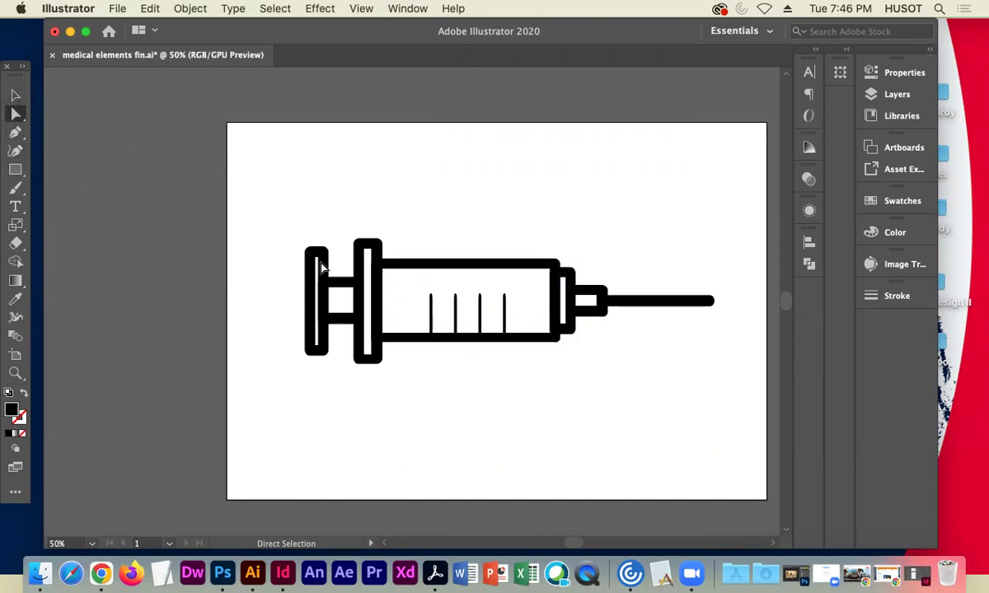
click(396, 276)
click(379, 264)
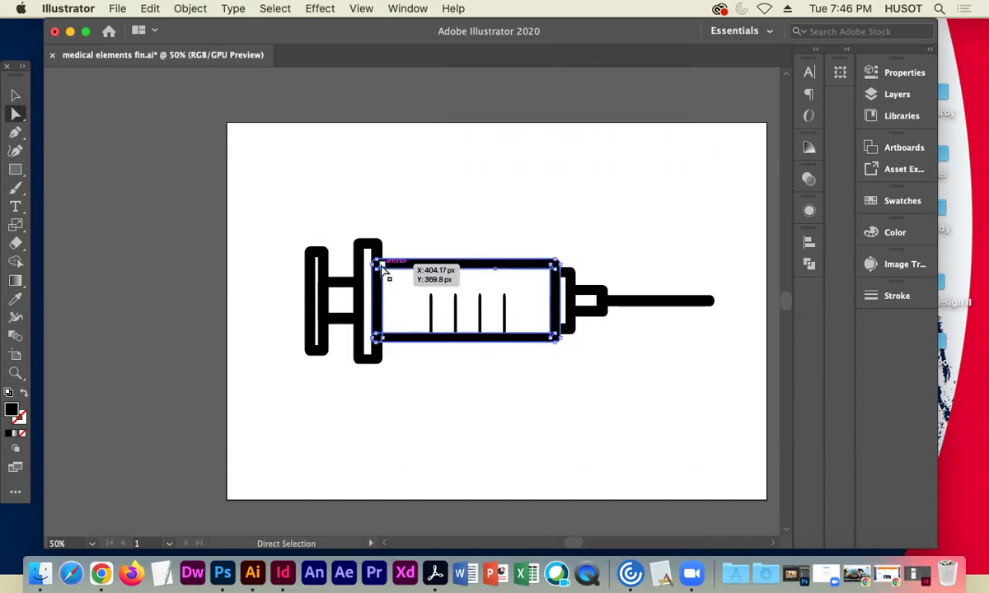
Draw a rectangle over the syringe barrel's interior and fill it with white (FFFFFF)
click(18, 170)
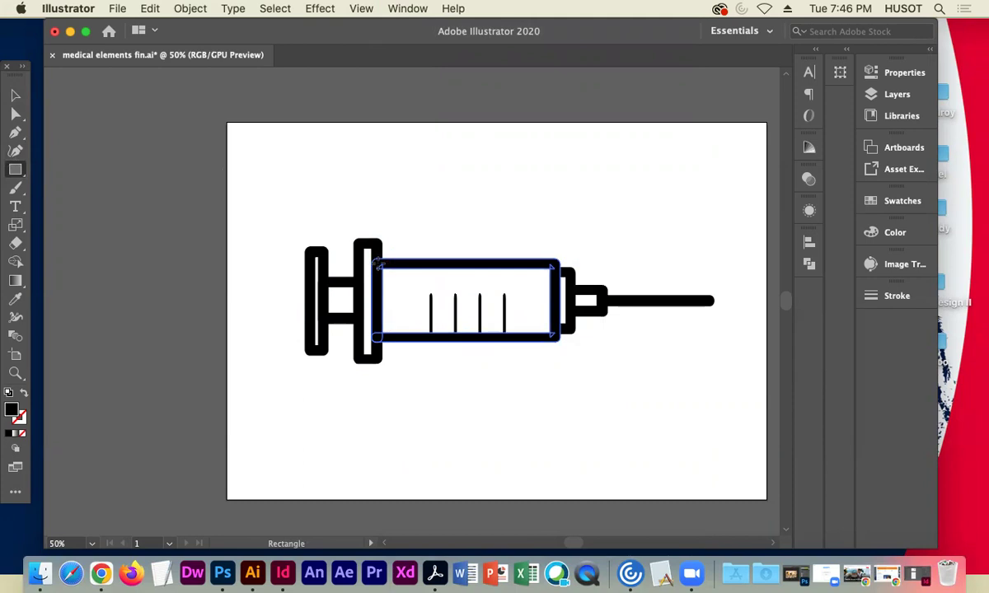
drag(379, 263, 558, 334)
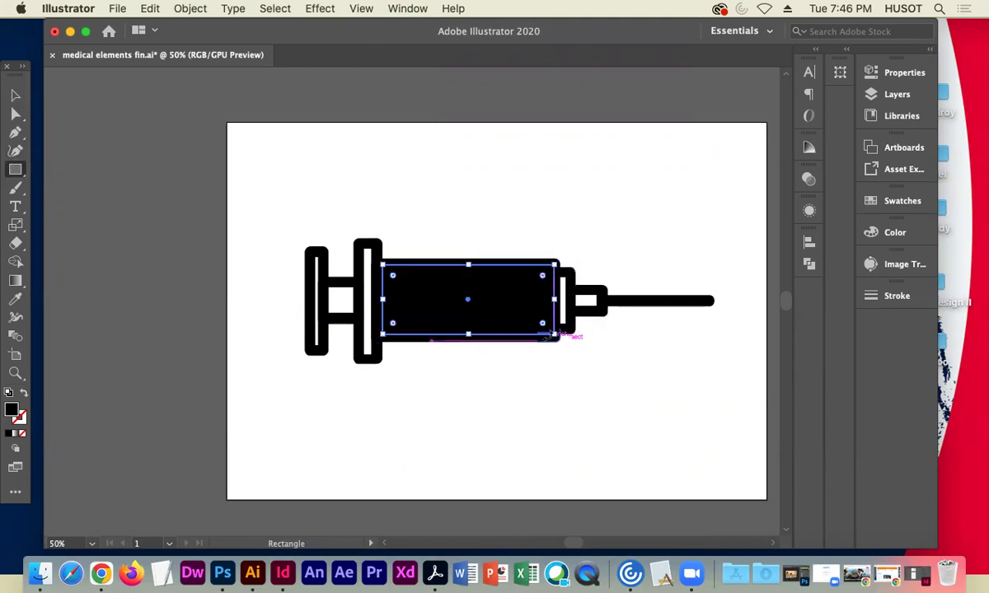
double_click(11, 409)
drag(377, 250, 318, 186)
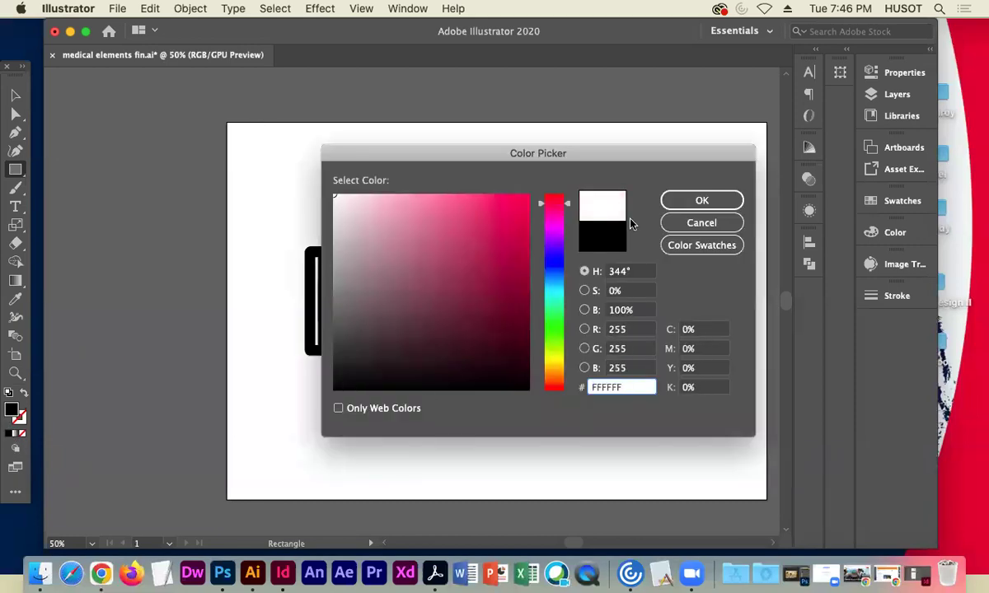
click(670, 200)
Stretch the white rectangle vertically so that it thins the barrel's black outline
click(18, 97)
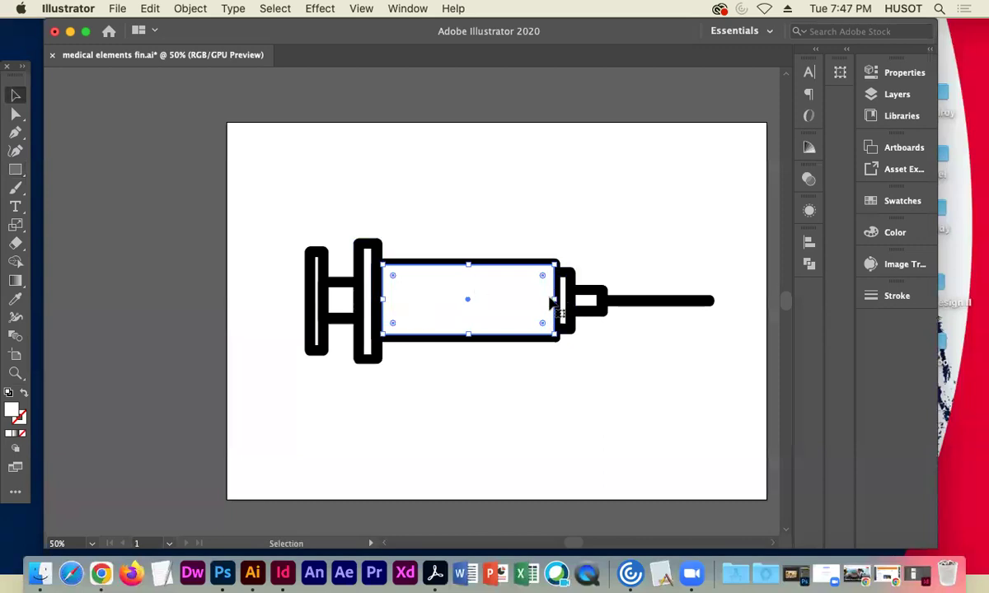
drag(468, 335, 470, 337)
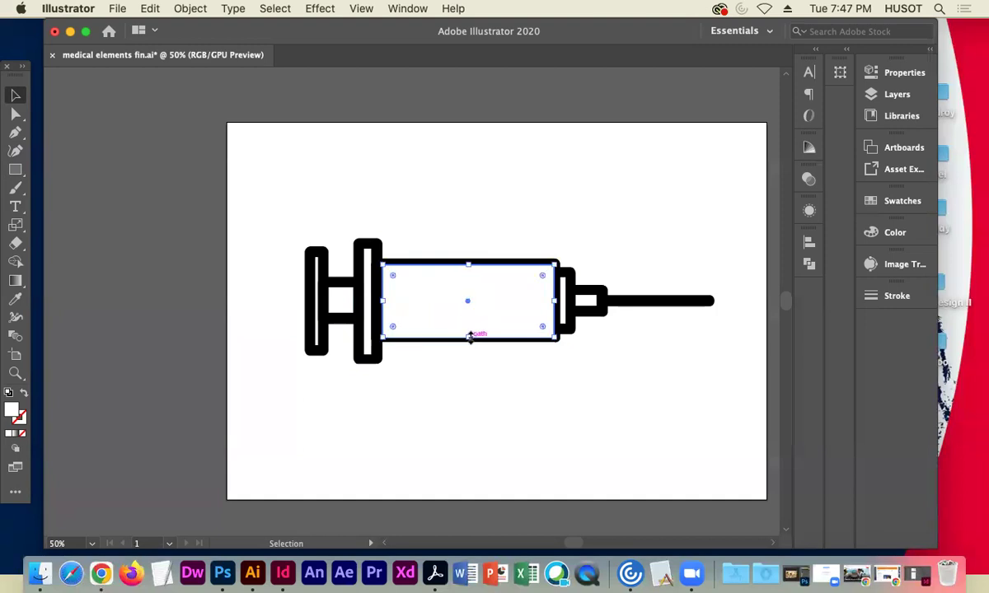
click(550, 433)
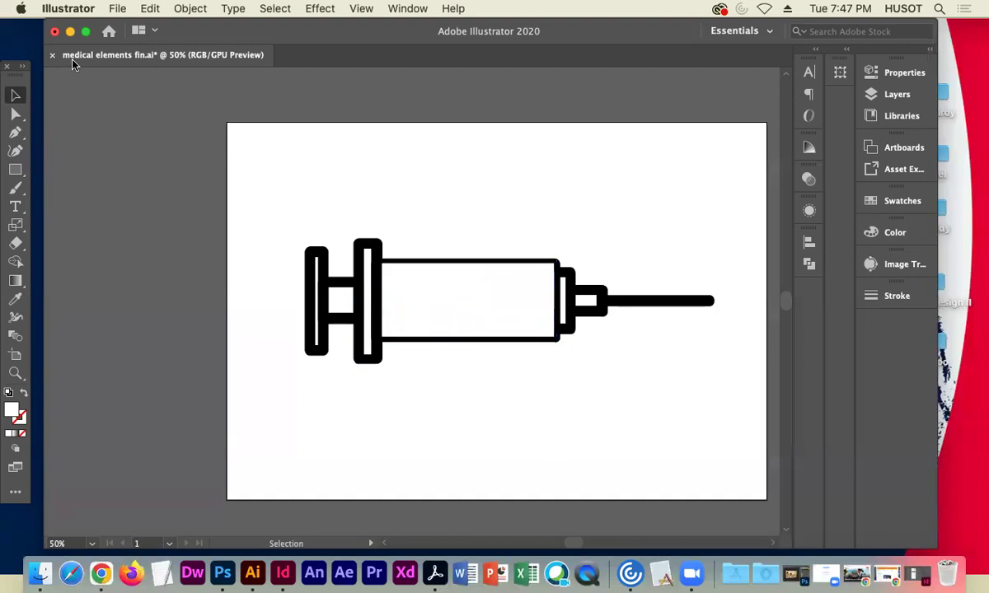
Bring the four graduation marks to the front by shifting the white rectangle off and back over the barrel and pasting the marks in place
click(16, 96)
click(467, 308)
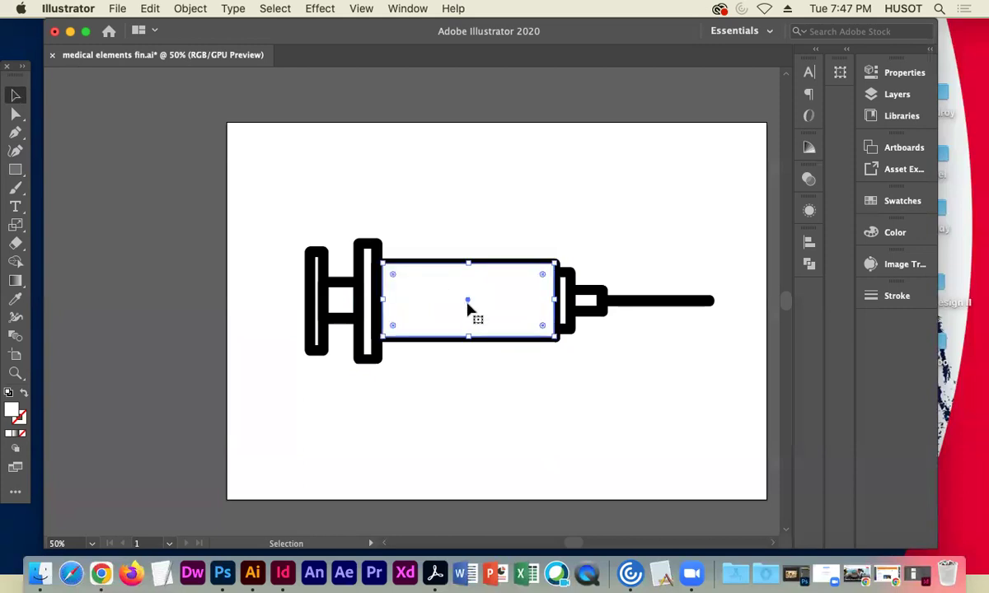
drag(468, 307, 481, 401)
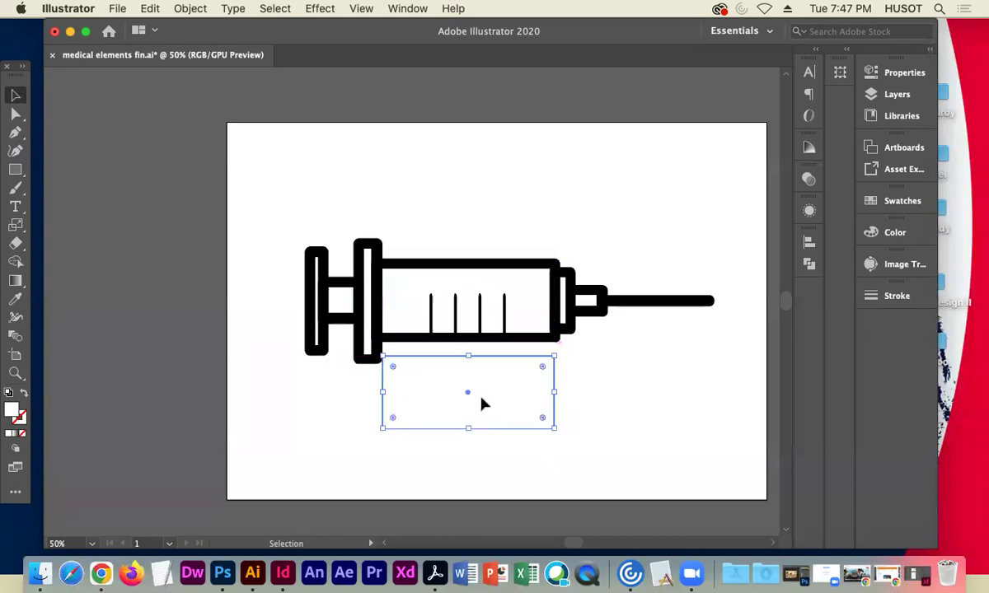
drag(394, 271, 509, 306)
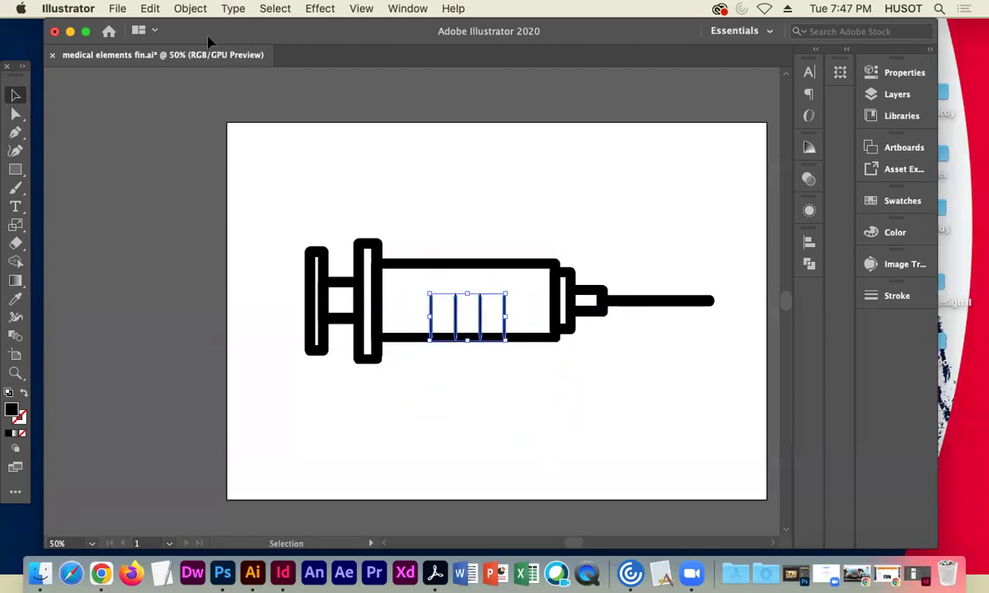
click(477, 459)
drag(468, 412, 455, 321)
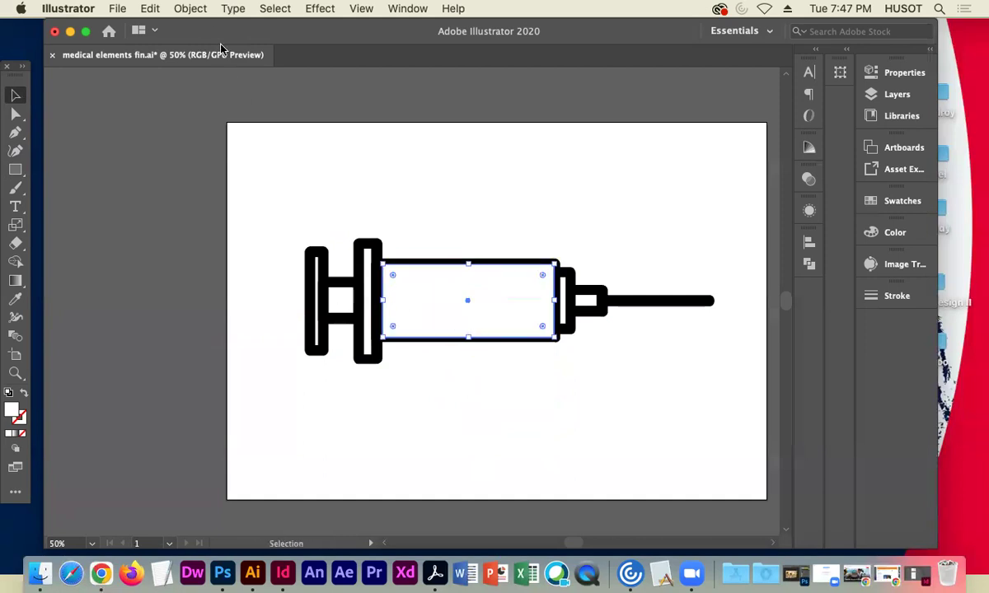
click(151, 8)
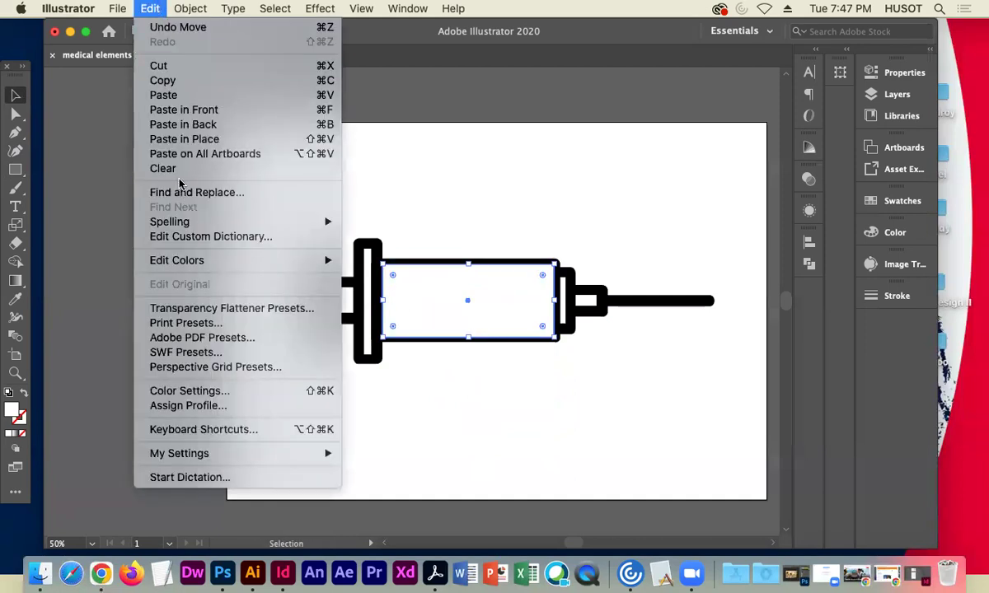
click(195, 138)
click(611, 426)
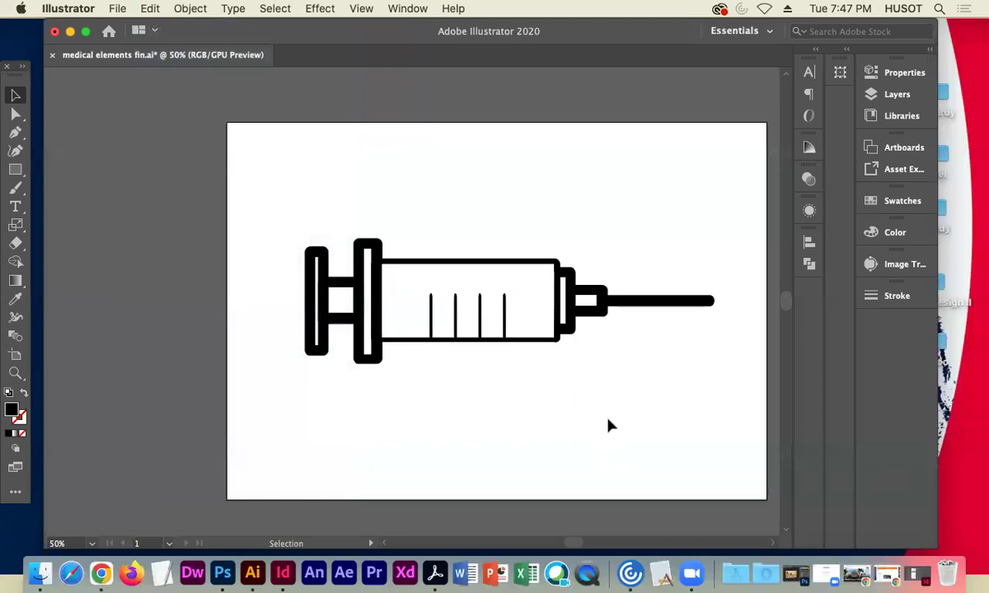
Save the syringe artwork in medical elements fin.ai and close the document
click(675, 302)
click(680, 375)
click(117, 10)
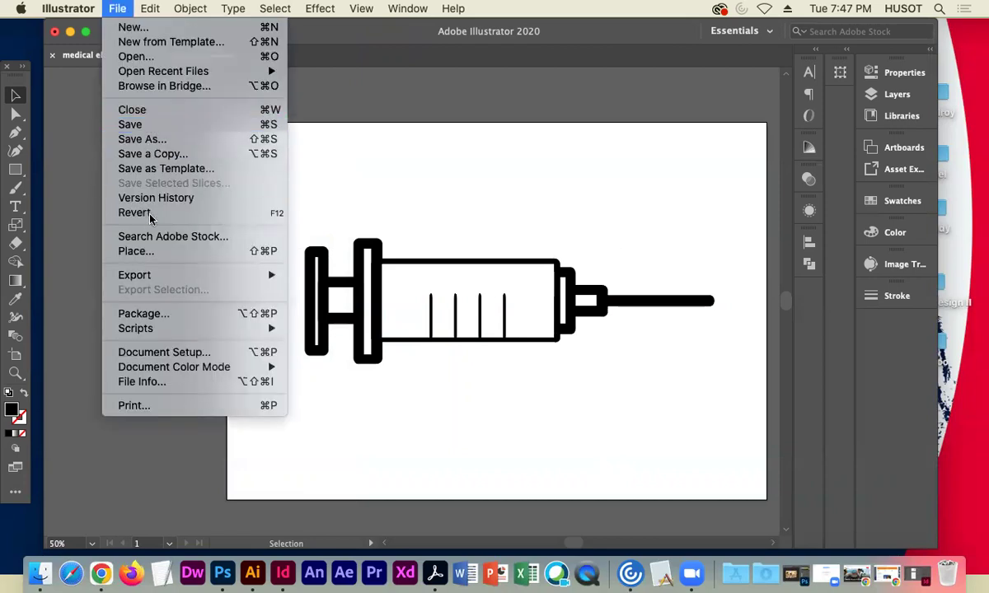
click(131, 124)
click(635, 316)
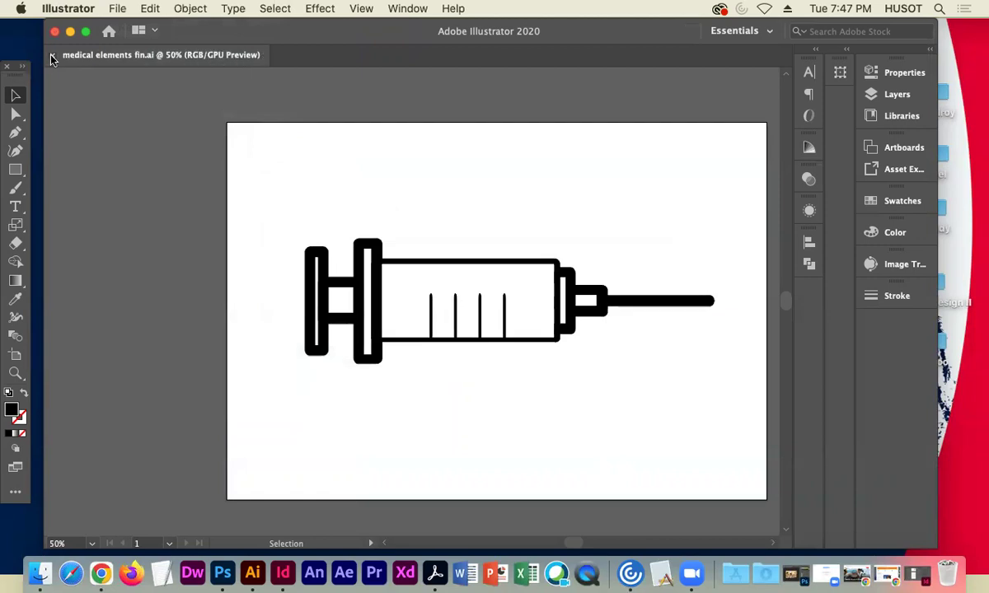
click(52, 56)
key(super+q)
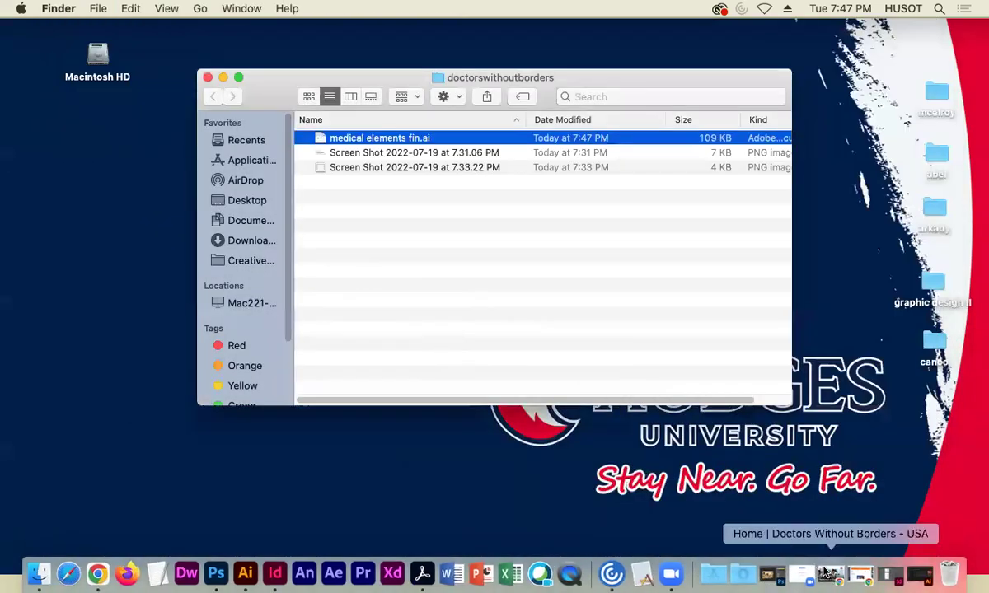
Switch to the InDesign poster document and check the red square's color among the document swatches
click(889, 574)
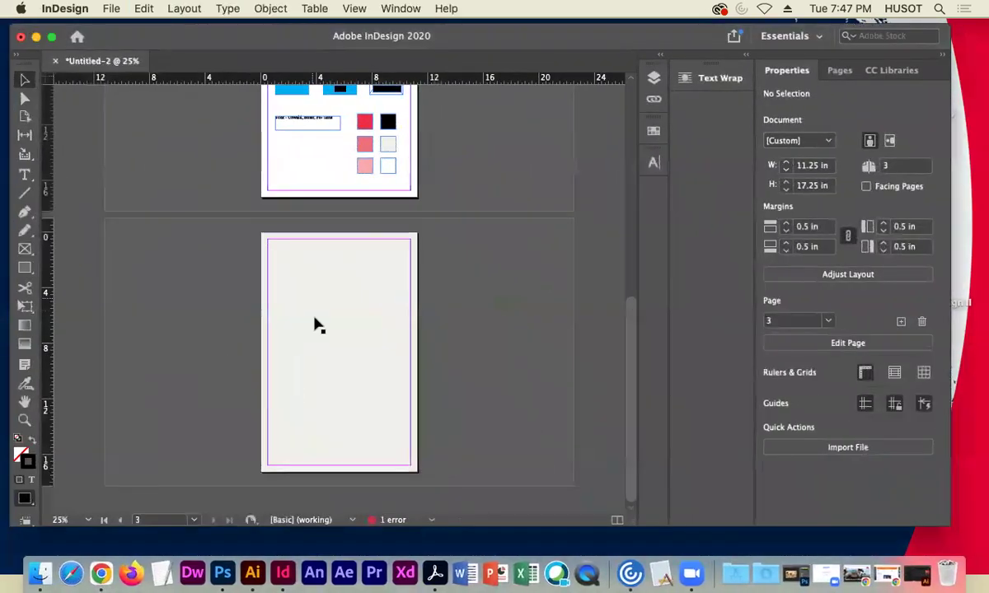
click(317, 325)
click(187, 286)
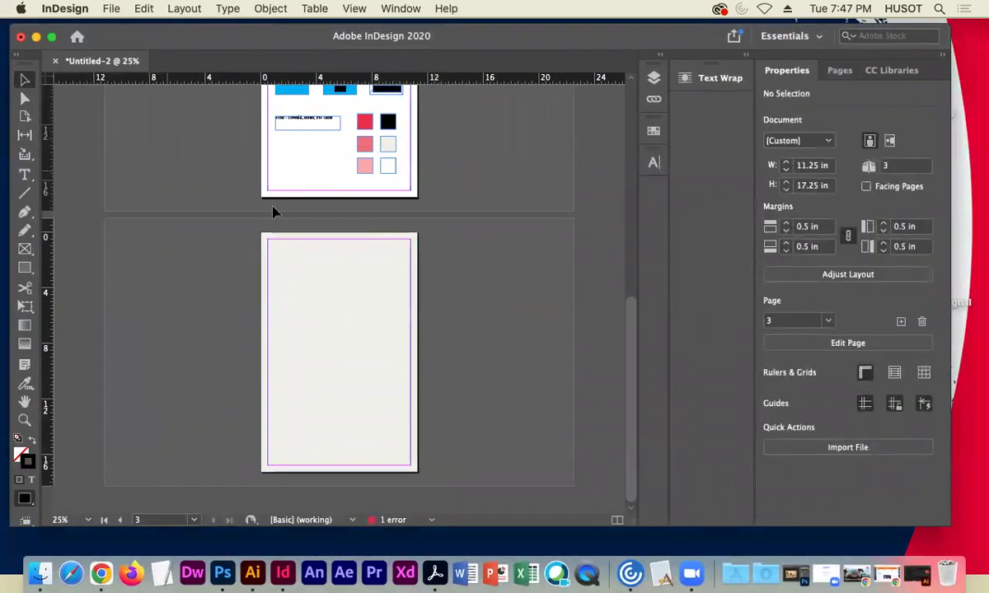
click(365, 122)
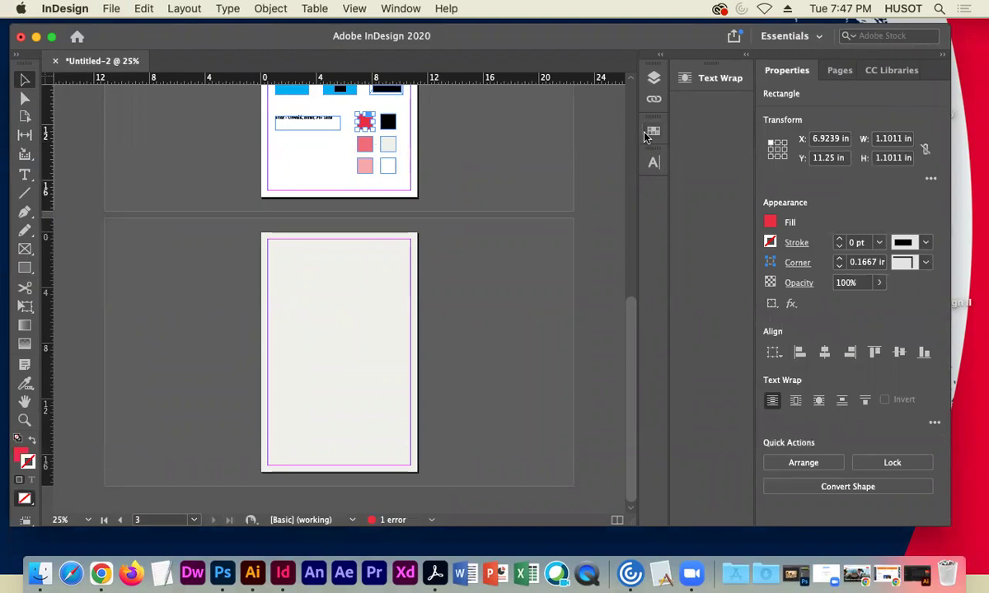
click(653, 133)
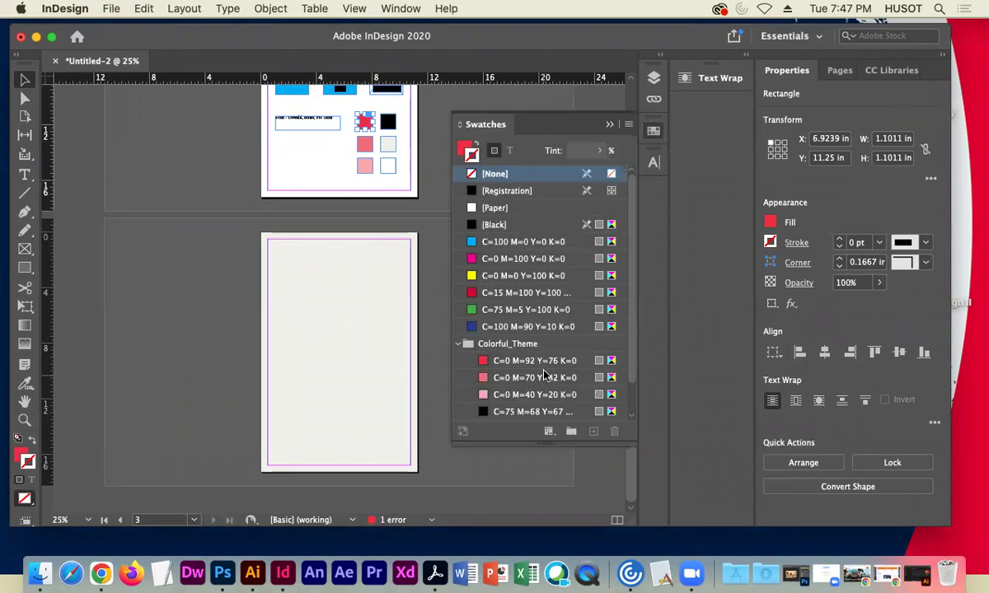
click(422, 306)
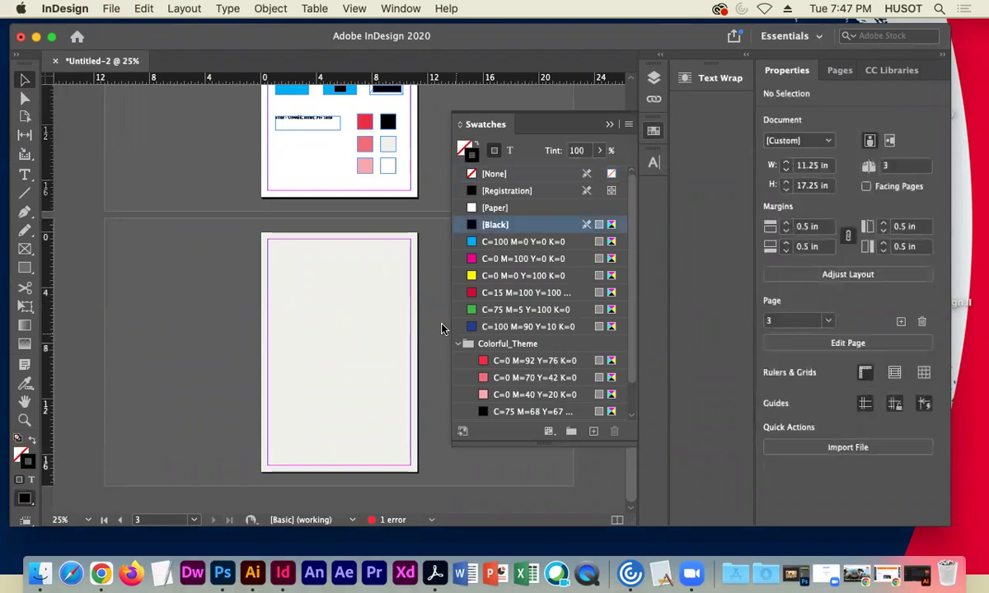
Switch to Illustrator and reopen medical elements fin.ai from the recent files
click(915, 575)
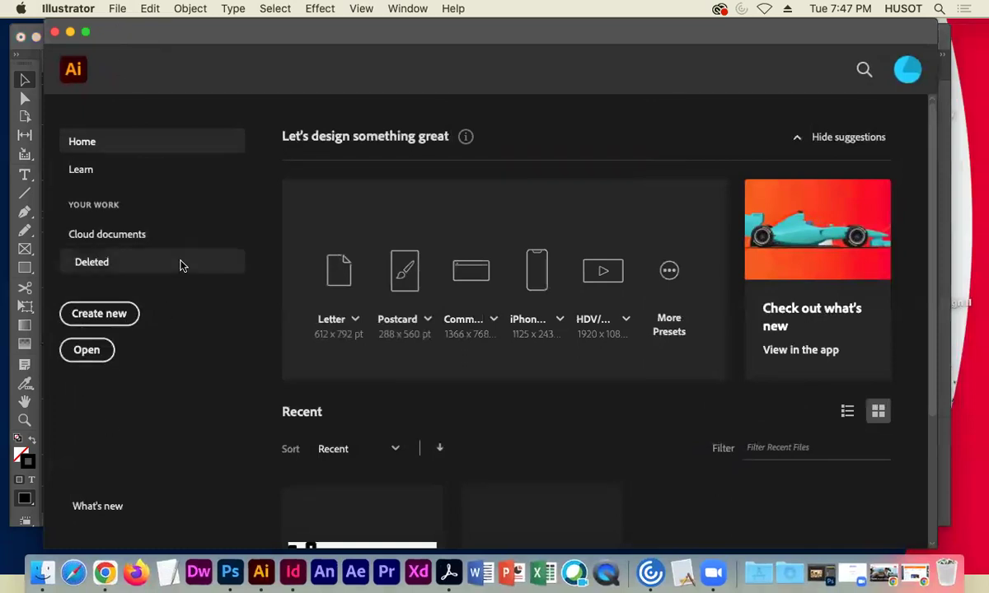
scroll(346, 466, down, 2)
scroll(346, 465, down, 3)
click(339, 344)
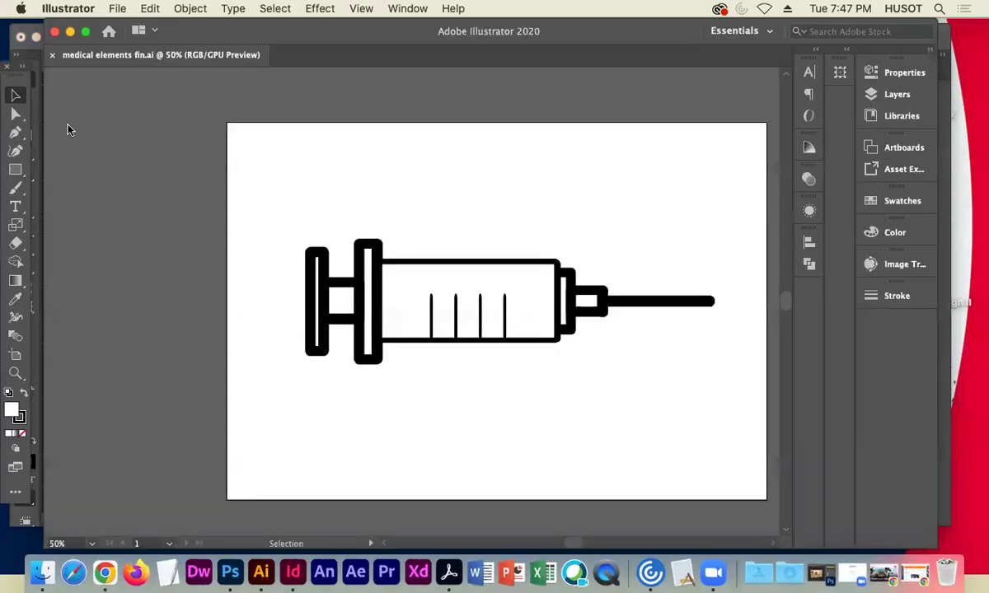
Set the default fill color to C=0, M=92, Y=76, K=0
double_click(11, 407)
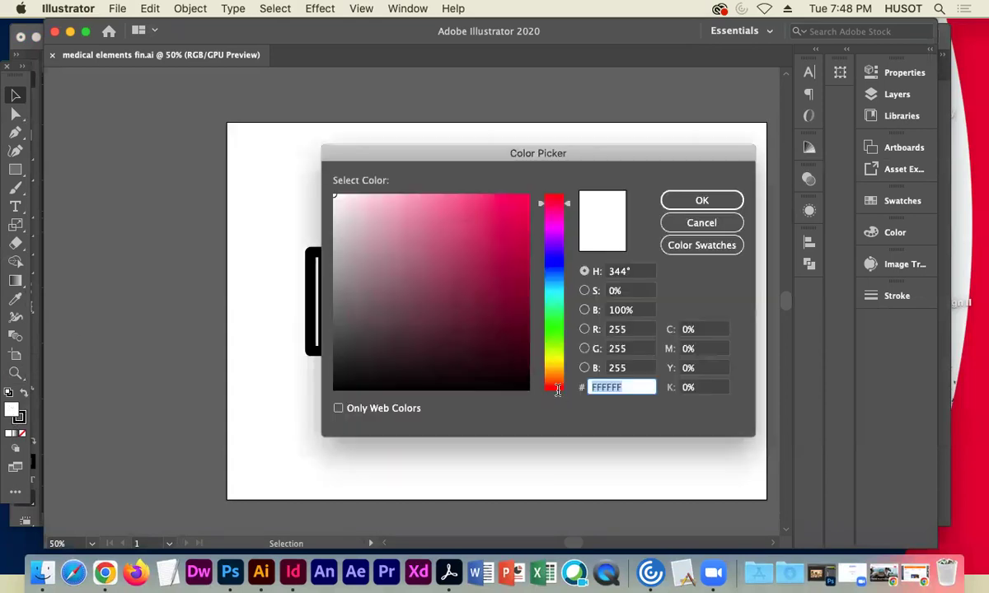
click(687, 350)
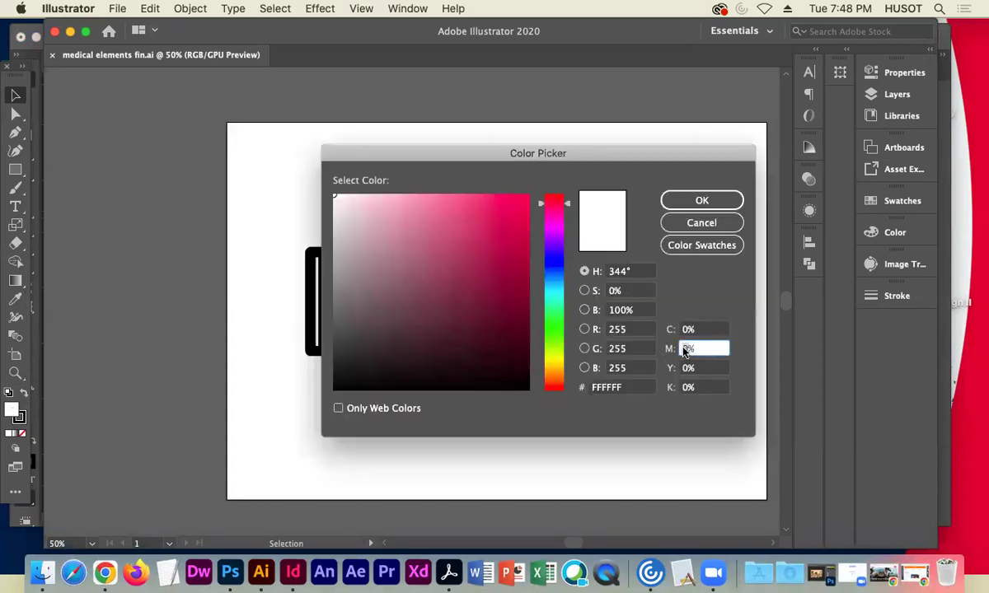
text(92)
click(683, 370)
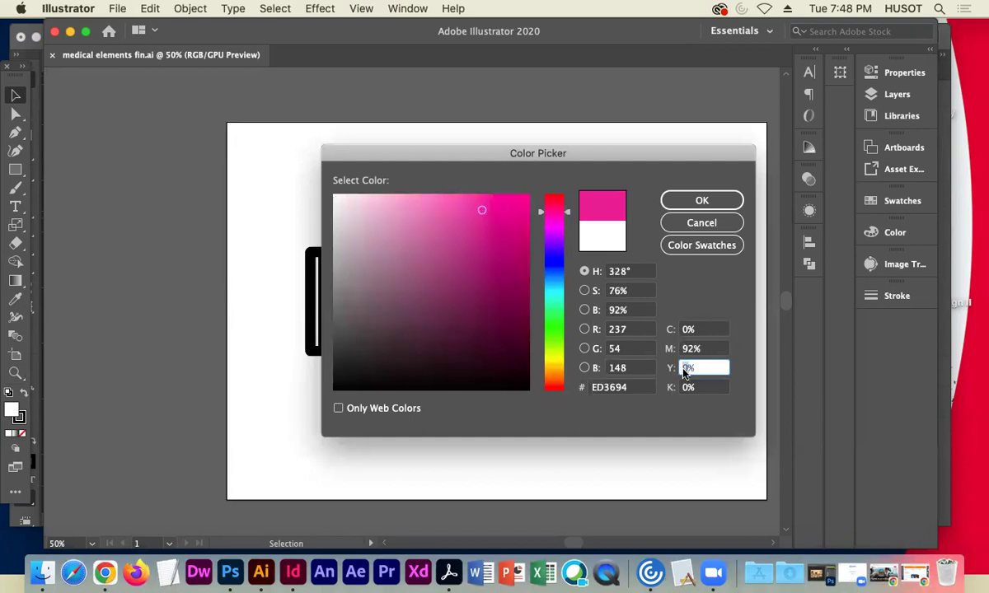
text(76)
click(696, 348)
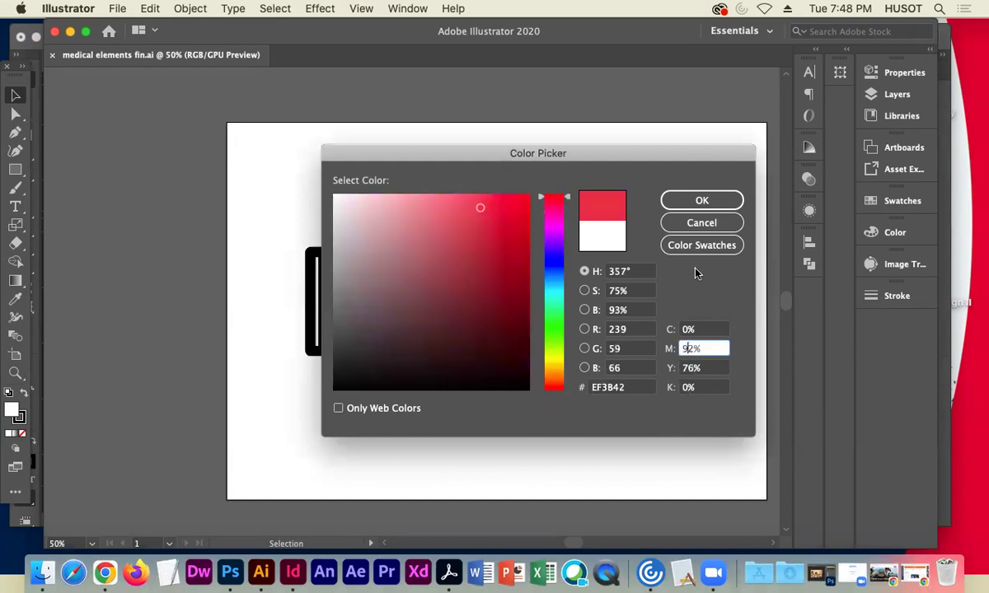
click(701, 201)
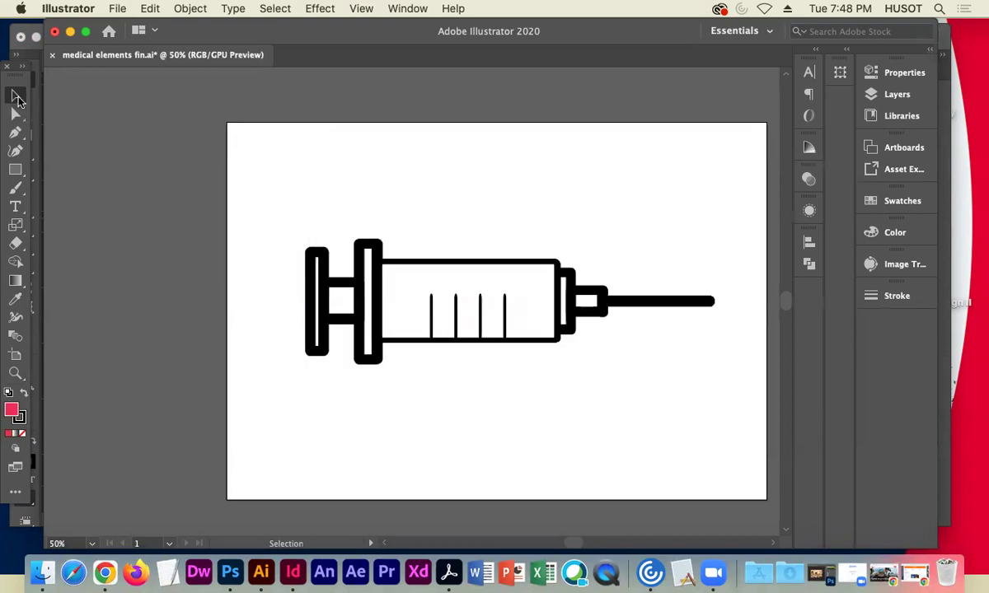
Draw a small red rectangle on the artboard above the syringe's plunger as a color sample
drag(13, 409, 238, 412)
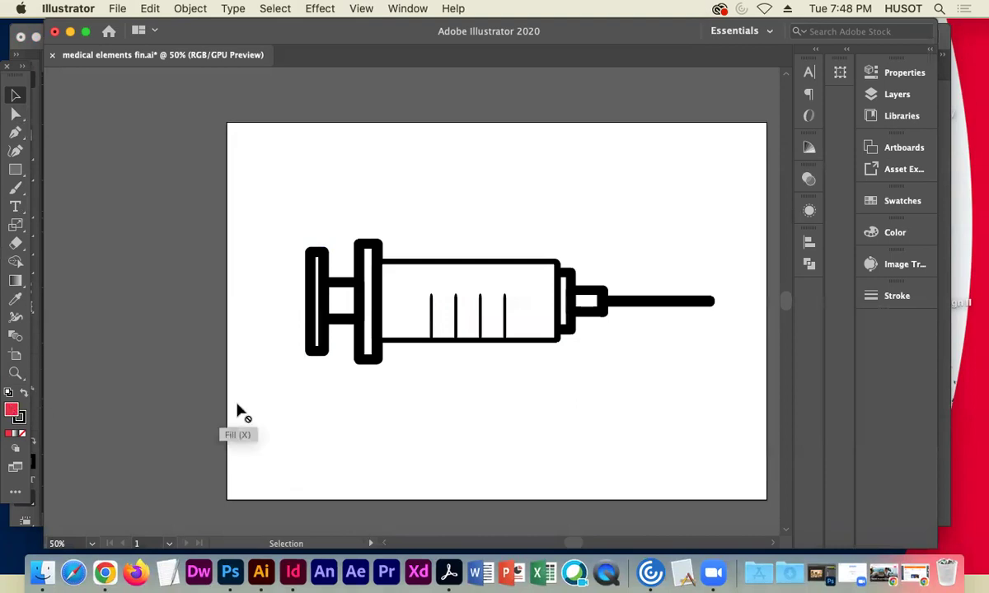
click(15, 169)
drag(263, 140, 334, 193)
click(14, 95)
Recolor the syringe's plunger end red by sampling the red rectangle with the Eyedropper
click(313, 302)
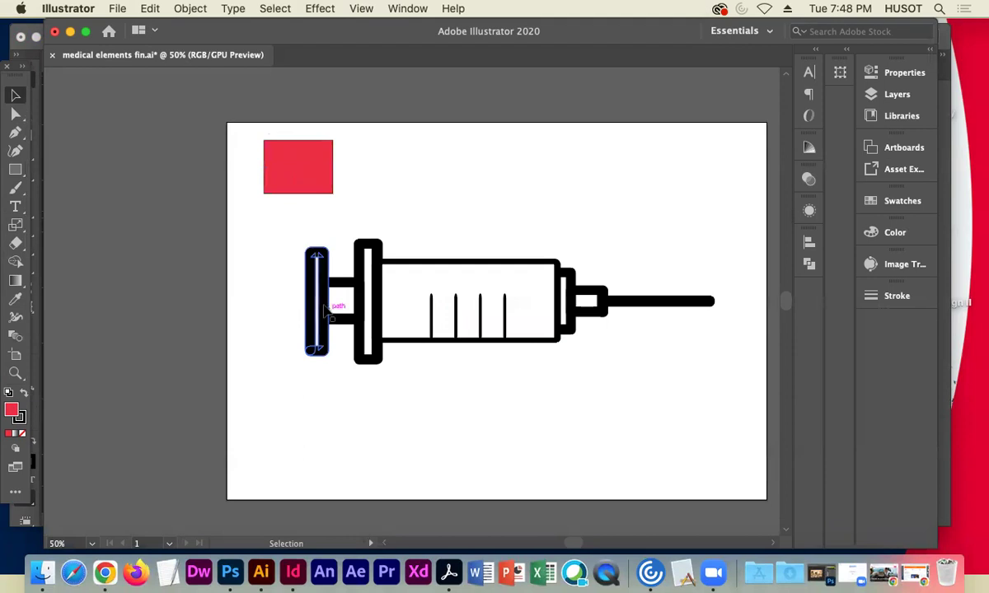
click(312, 302)
click(15, 298)
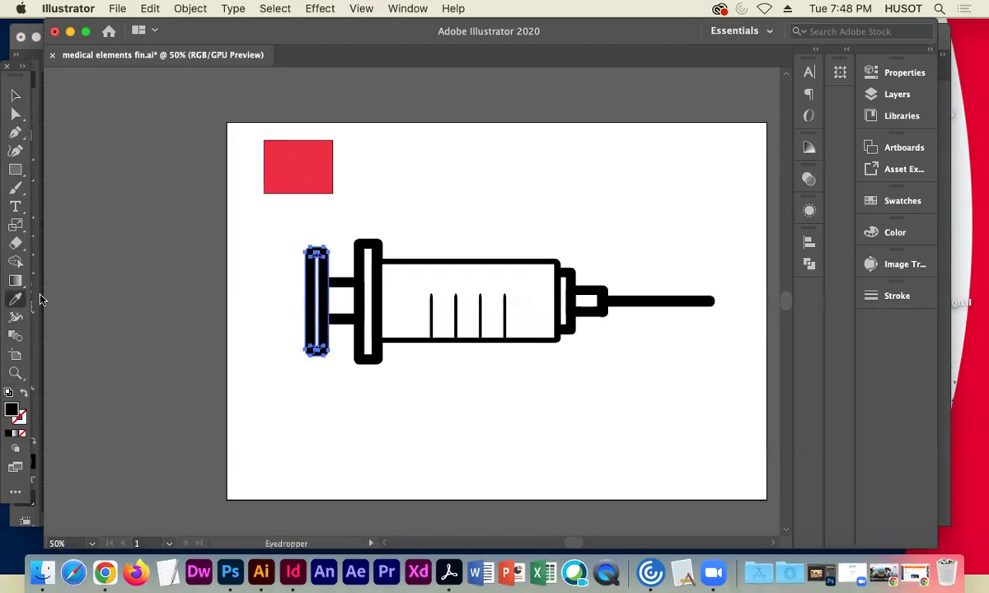
click(273, 165)
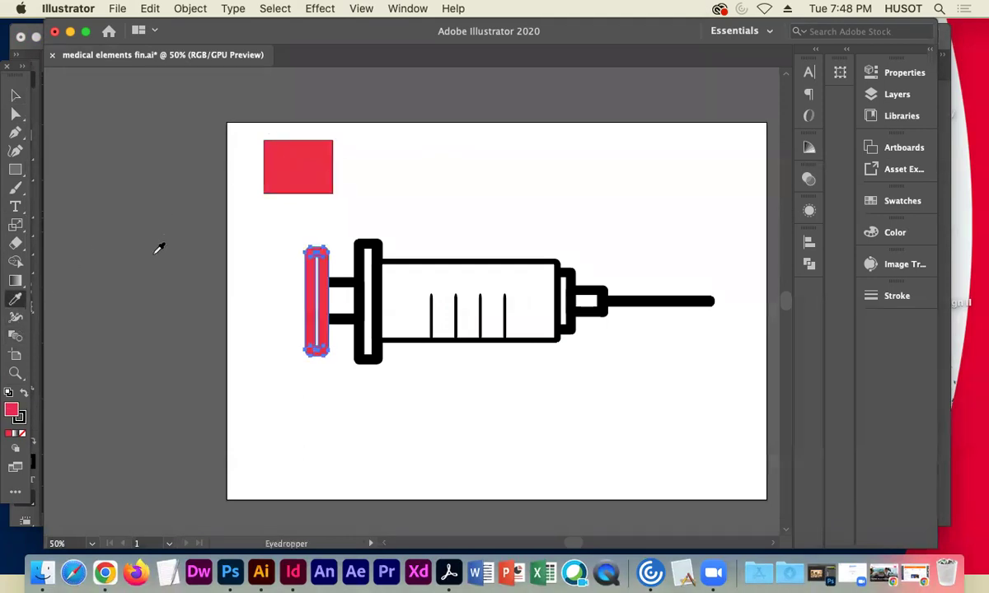
click(21, 420)
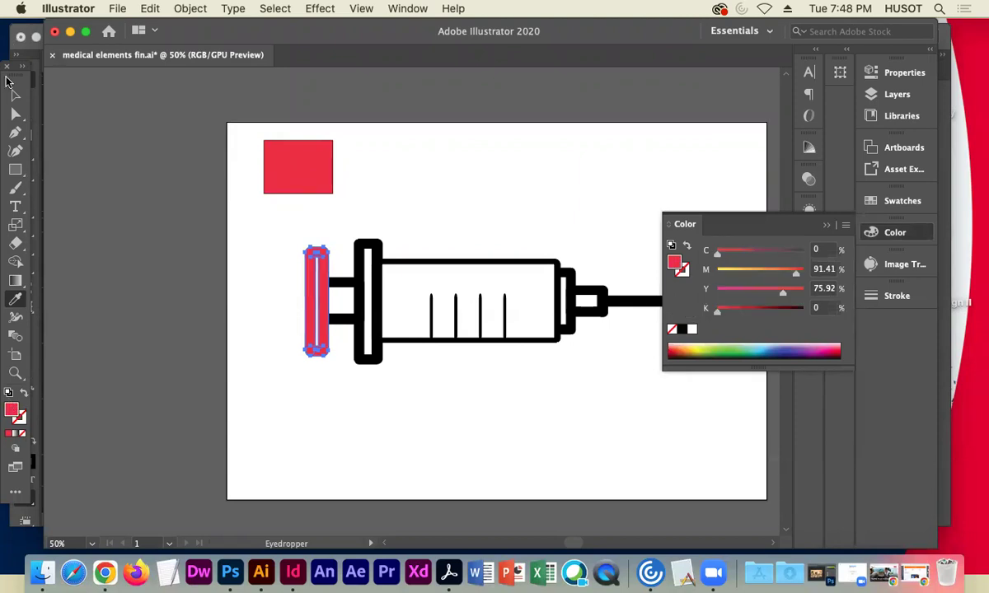
click(15, 94)
click(826, 225)
Recolor the remaining syringe parts, from the plunger rod to the needle, by sampling the red rectangle
drag(687, 365, 345, 236)
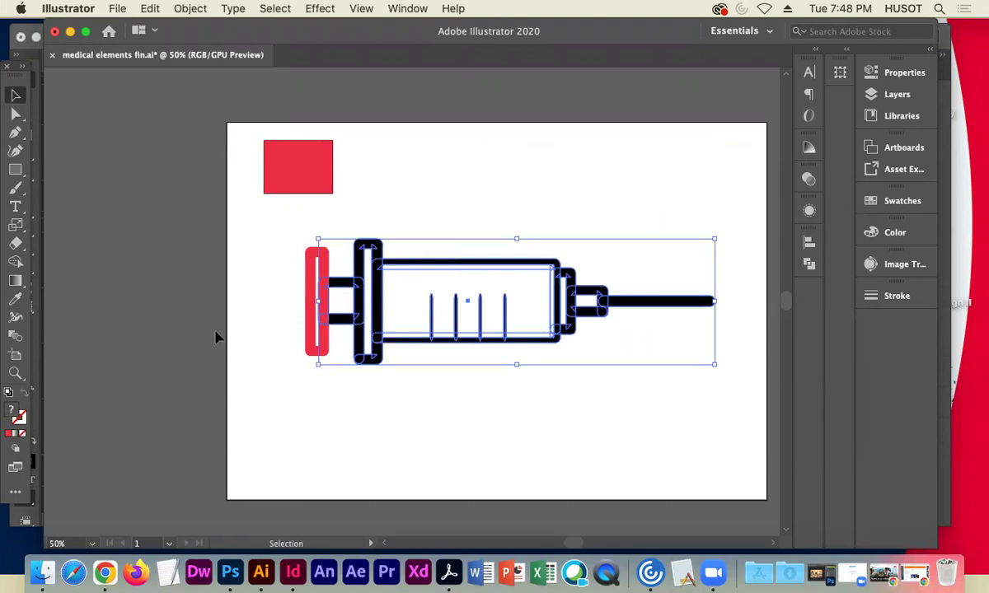
click(15, 298)
click(270, 171)
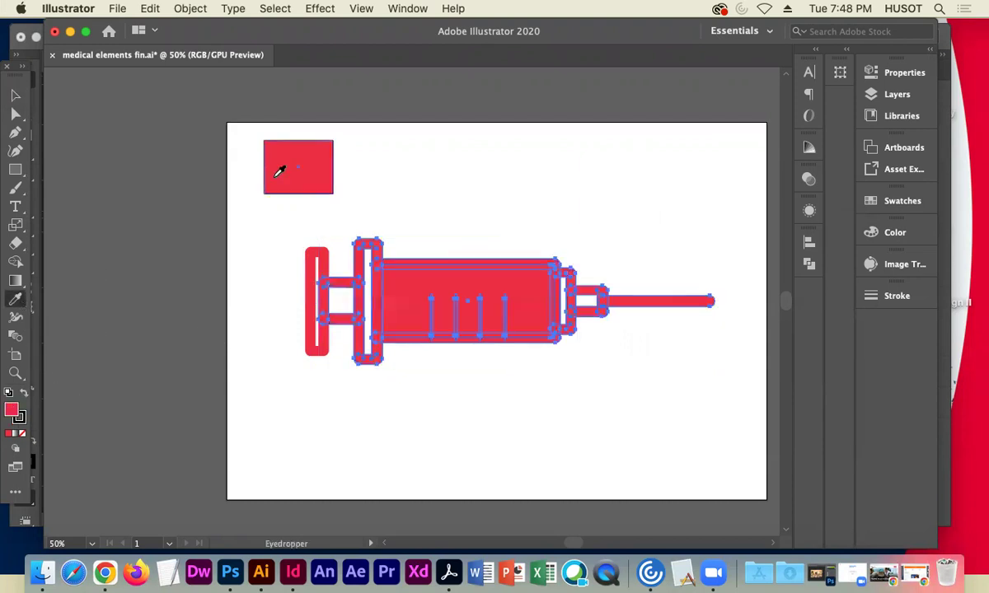
click(15, 94)
click(299, 254)
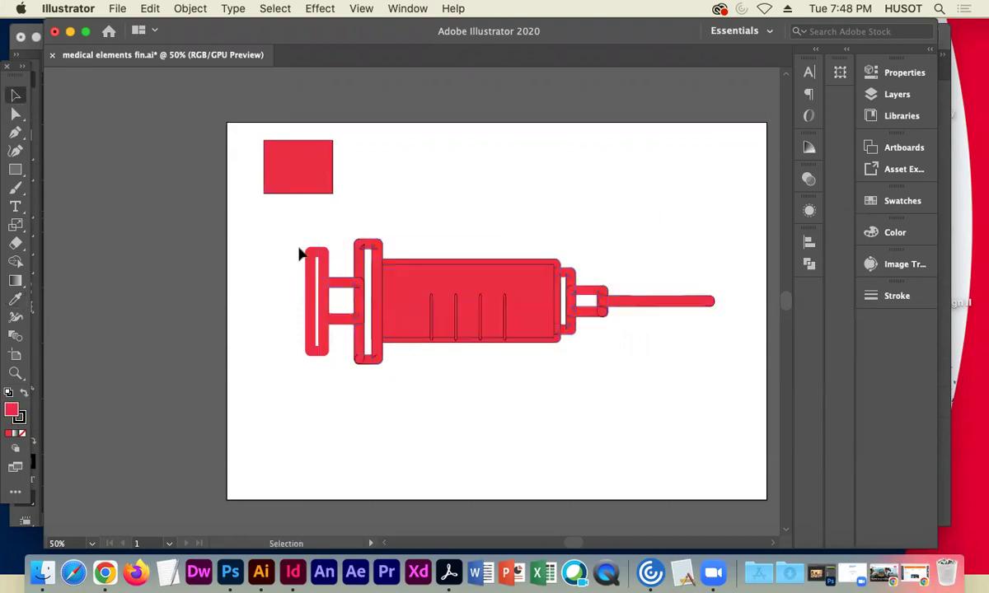
Fill the rectangle inside the syringe barrel with white
click(401, 305)
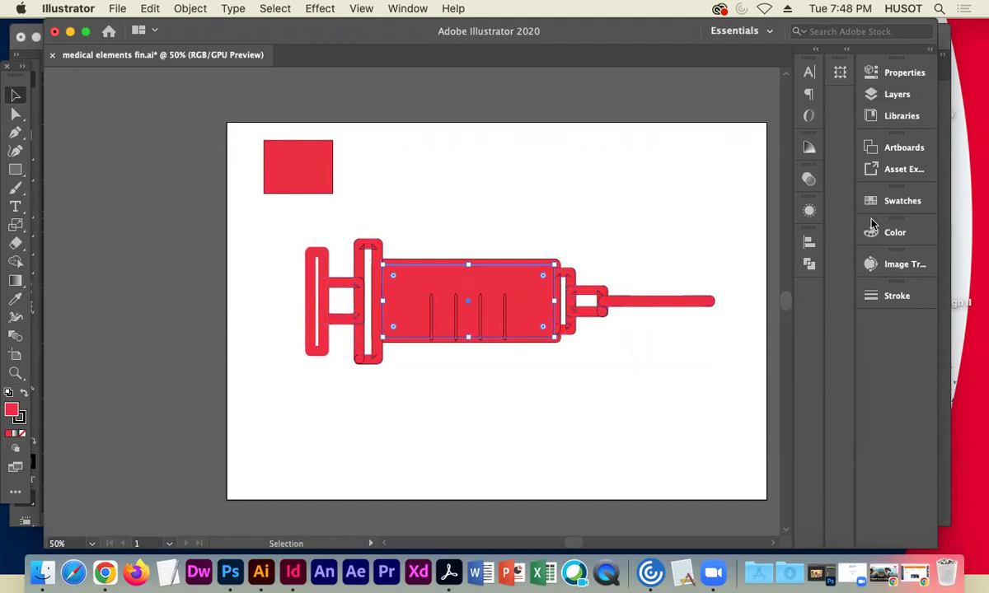
click(895, 233)
click(691, 329)
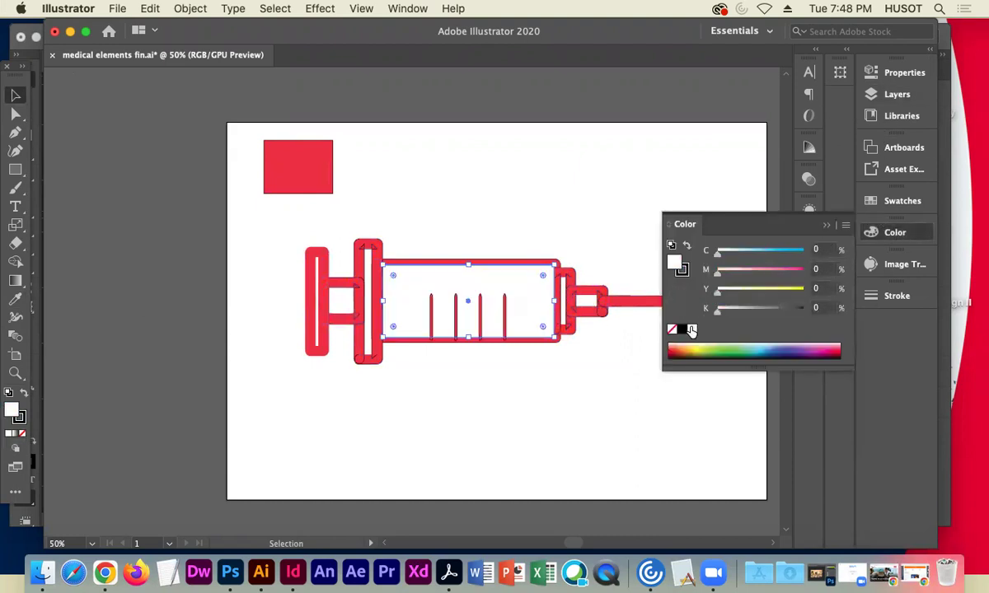
click(827, 229)
Remove the stroke from all syringe parts and delete the red sample rectangle
drag(727, 352, 302, 238)
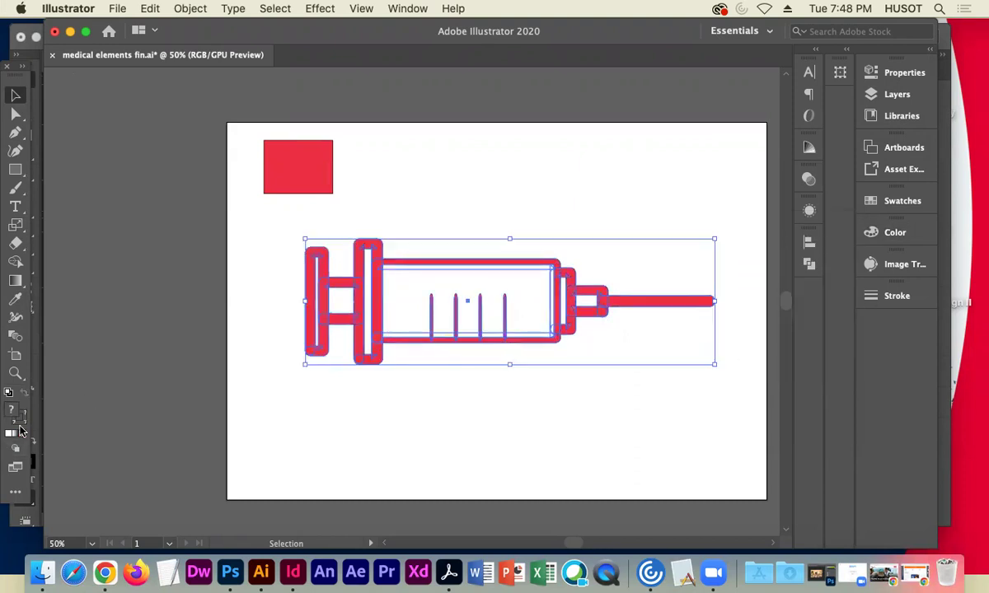
click(22, 435)
click(285, 416)
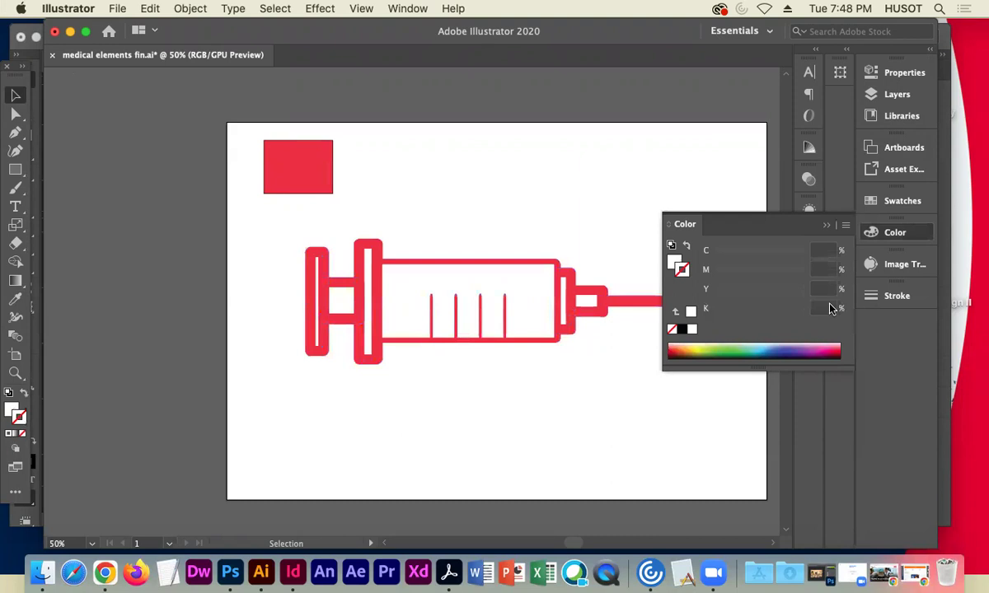
click(820, 229)
click(313, 161)
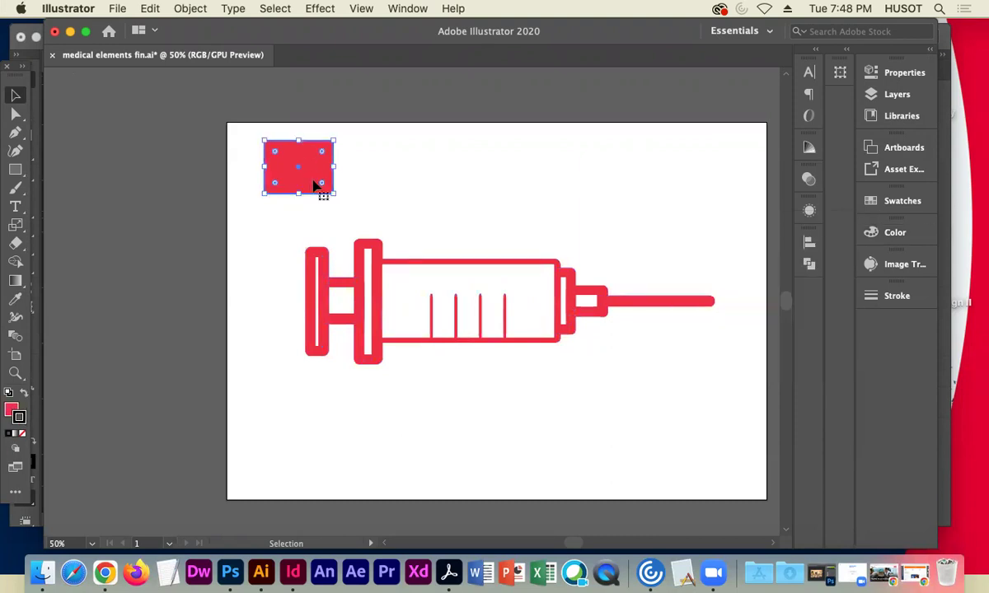
key(Delete)
Save medical elements fin.ai, accepting the legacy format, and close the document
key(super+s)
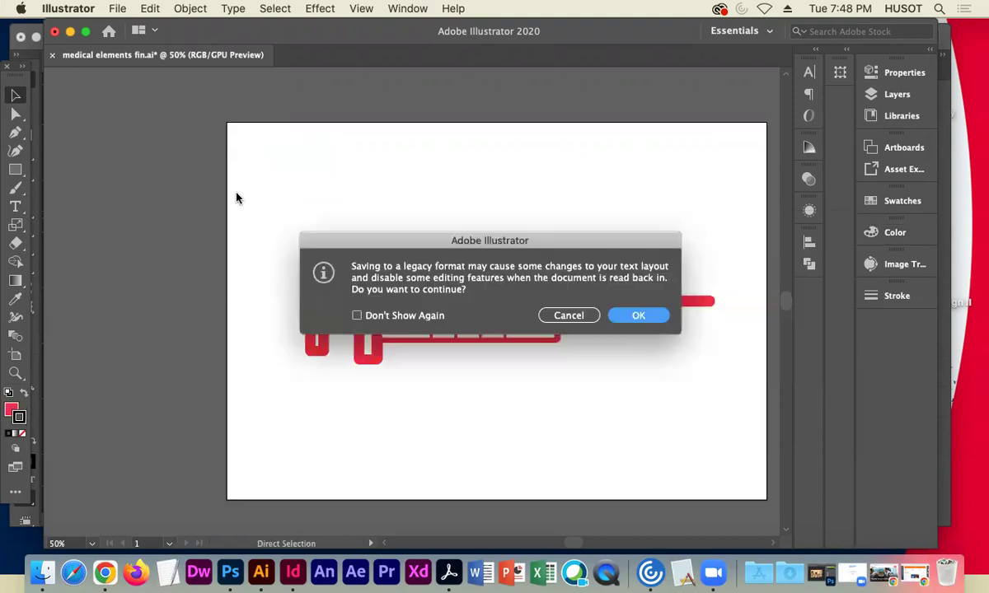
click(636, 316)
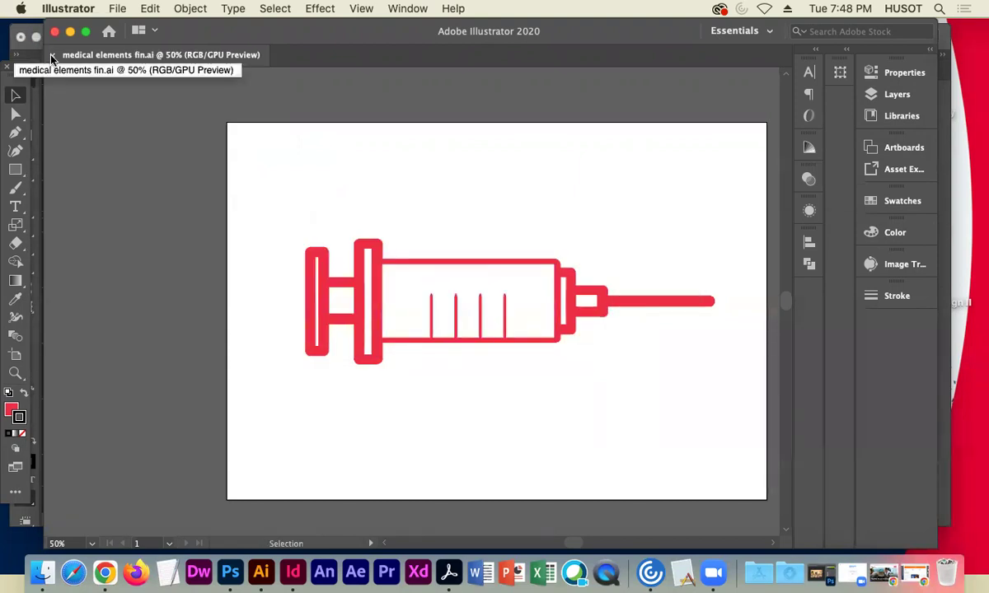
click(52, 57)
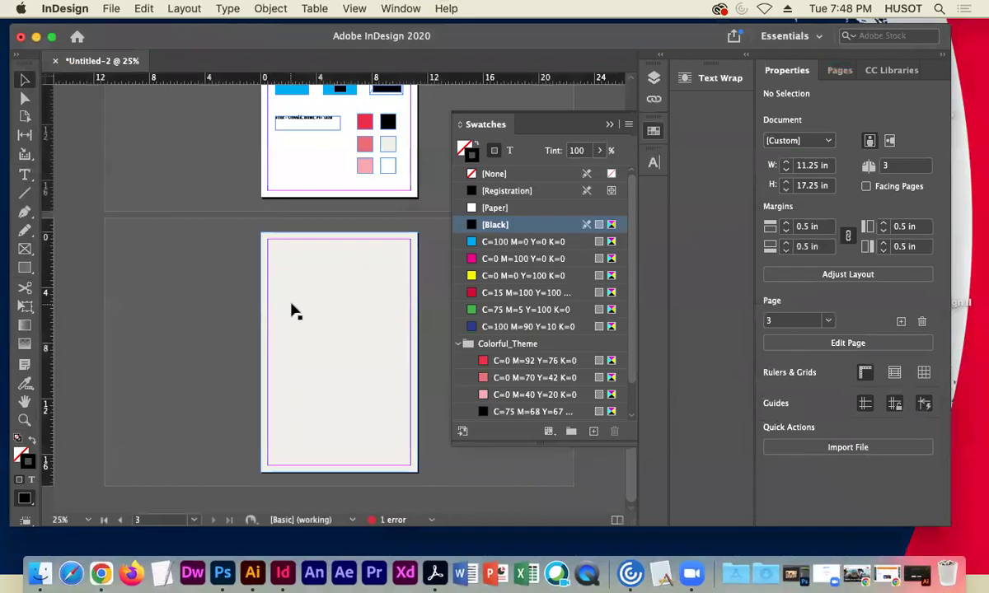
Place medical elements fin.ai from the doctorswithoutborders folder on page 3 of the InDesign poster, 10.25 in wide between the side margins
click(108, 8)
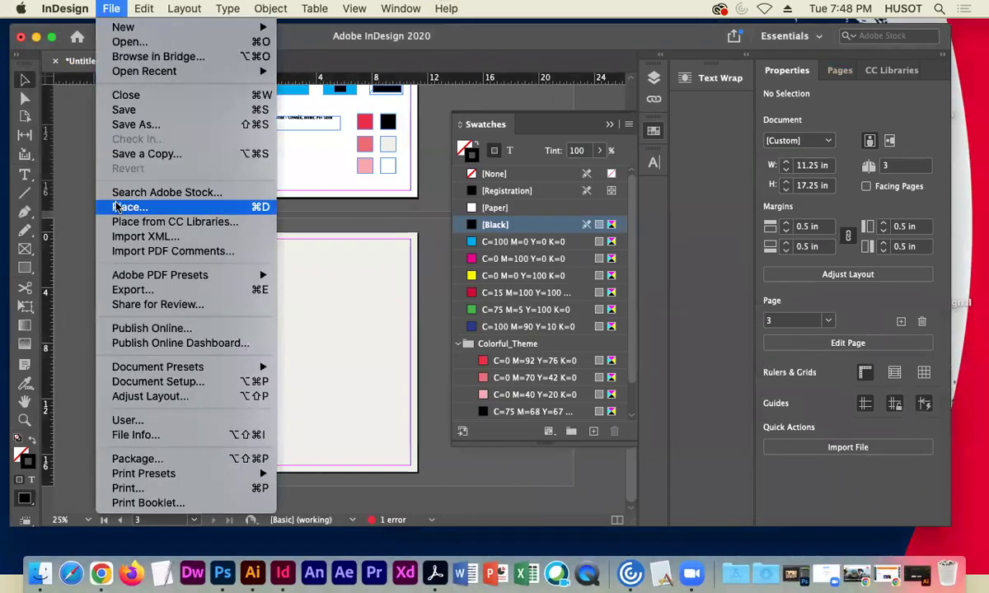
click(123, 198)
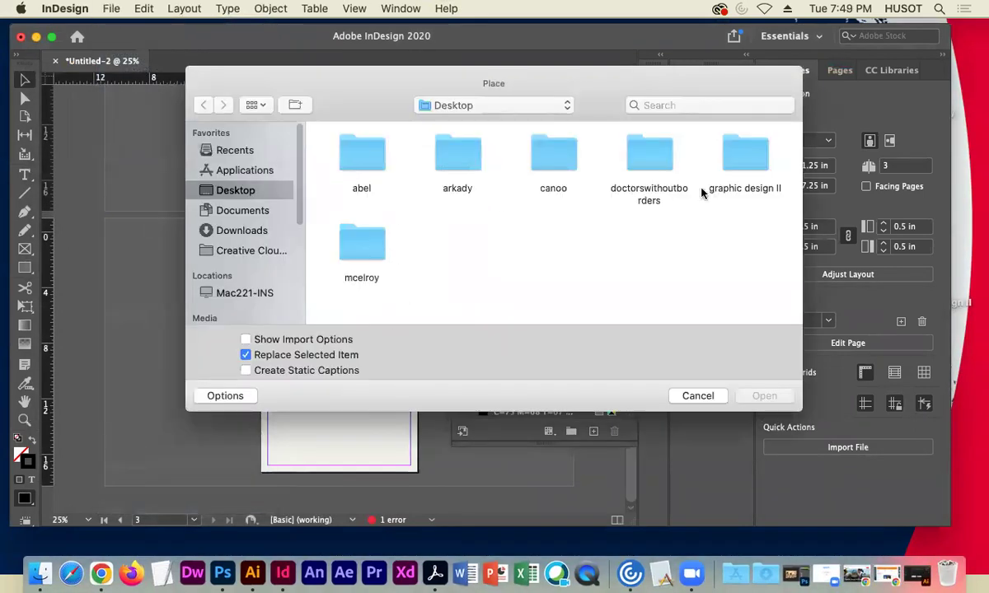
double_click(651, 156)
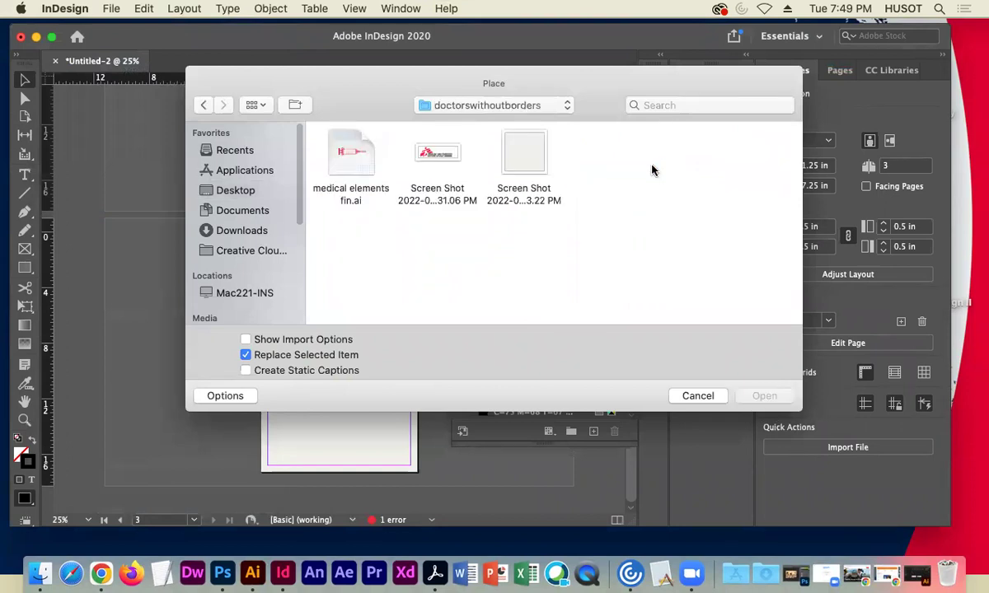
click(364, 160)
click(763, 396)
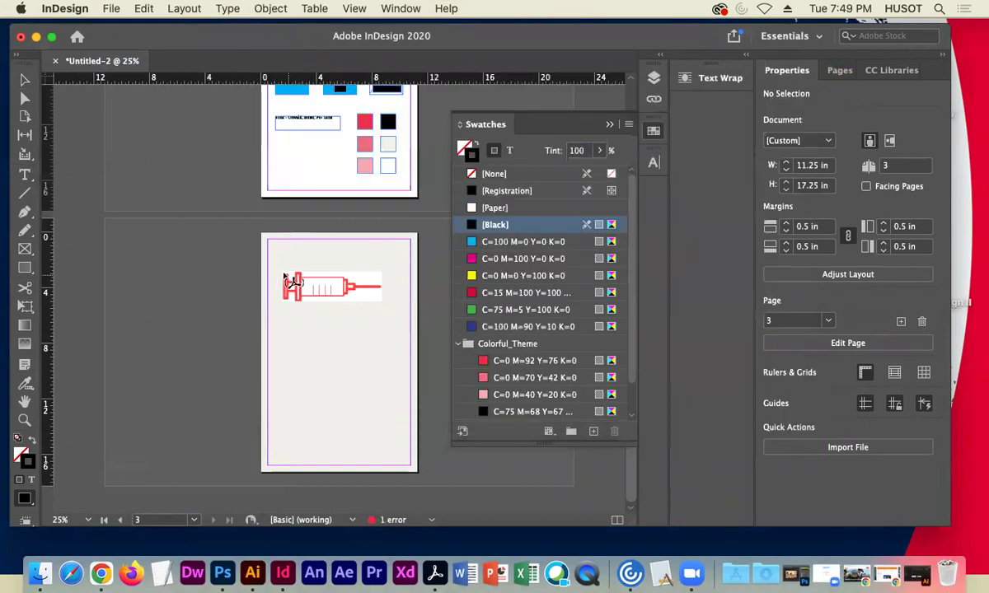
drag(271, 303, 411, 398)
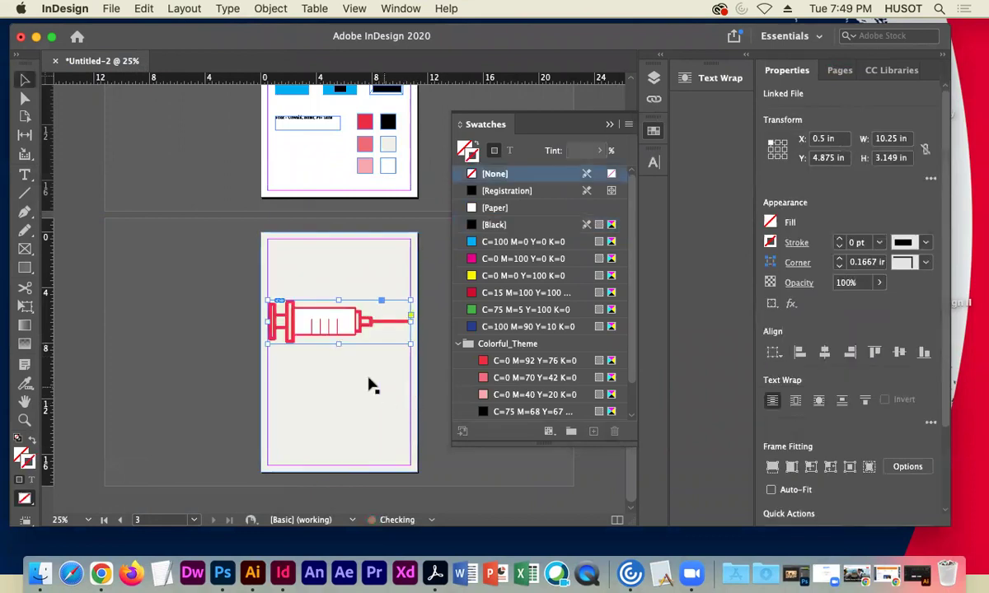
Rotate the placed syringe clockwise with the Free Transform tool so that the needle slants downward
click(68, 113)
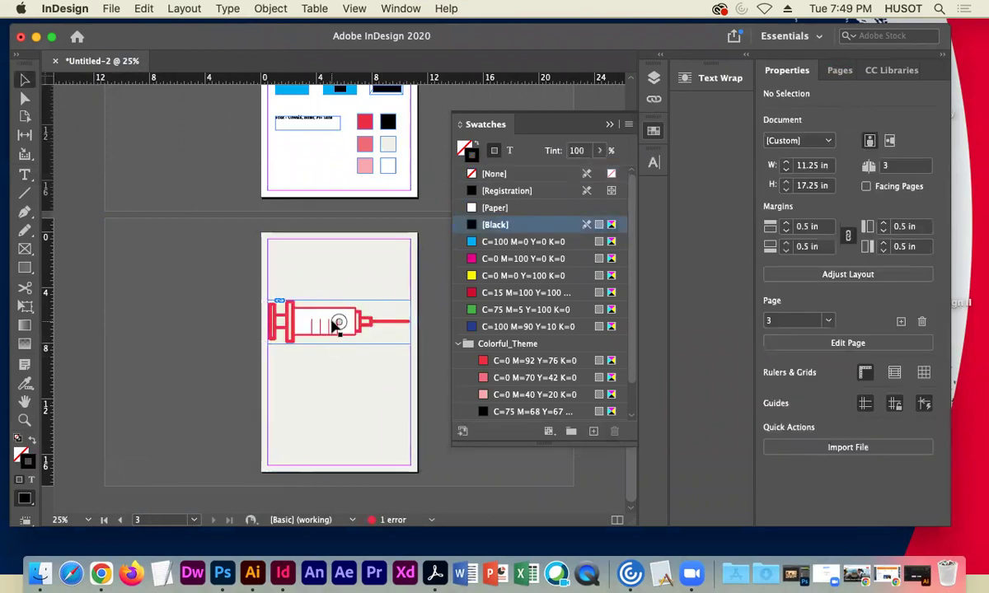
click(330, 323)
click(203, 253)
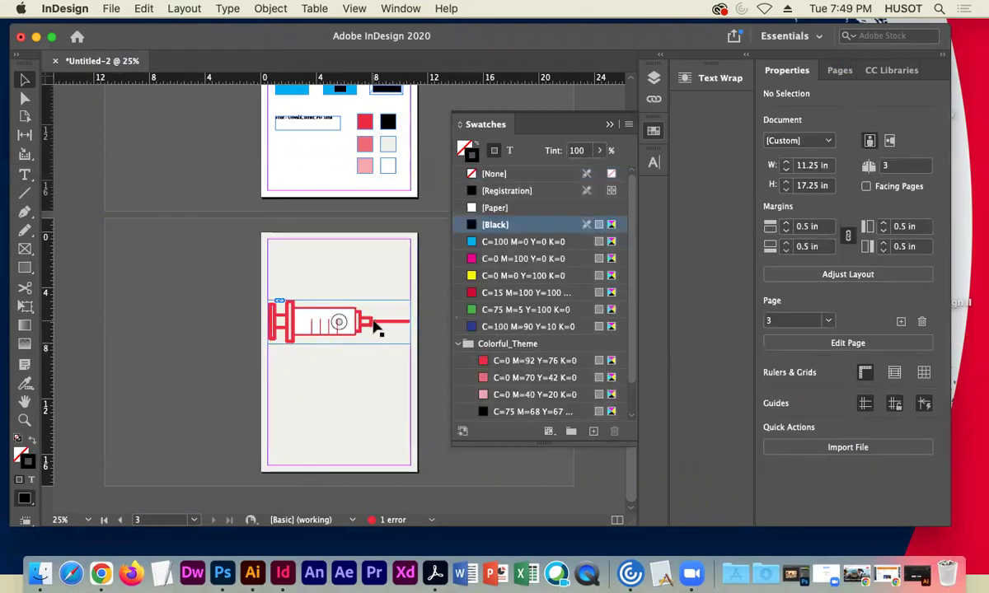
key(super+equal)
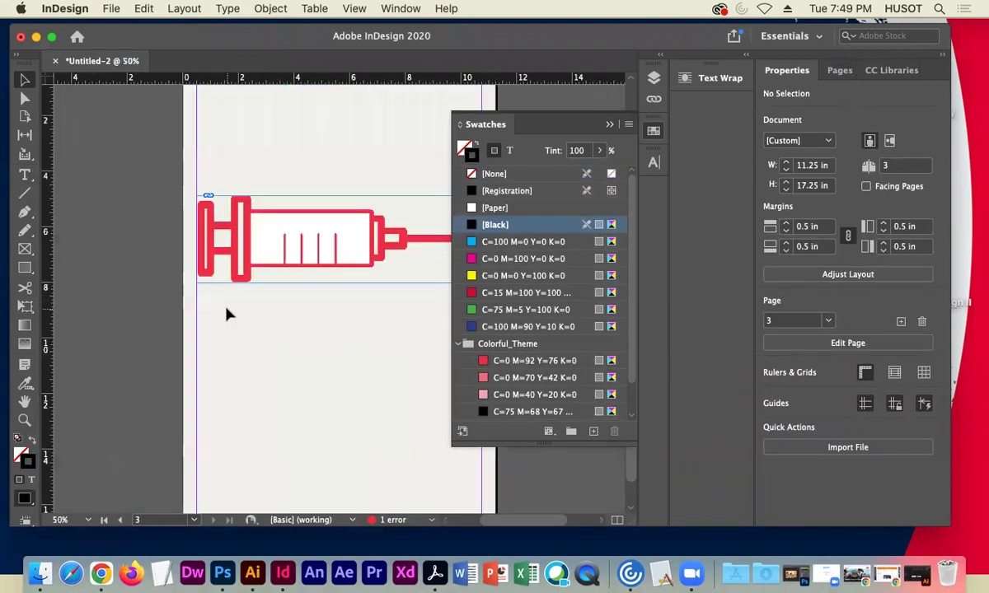
click(608, 125)
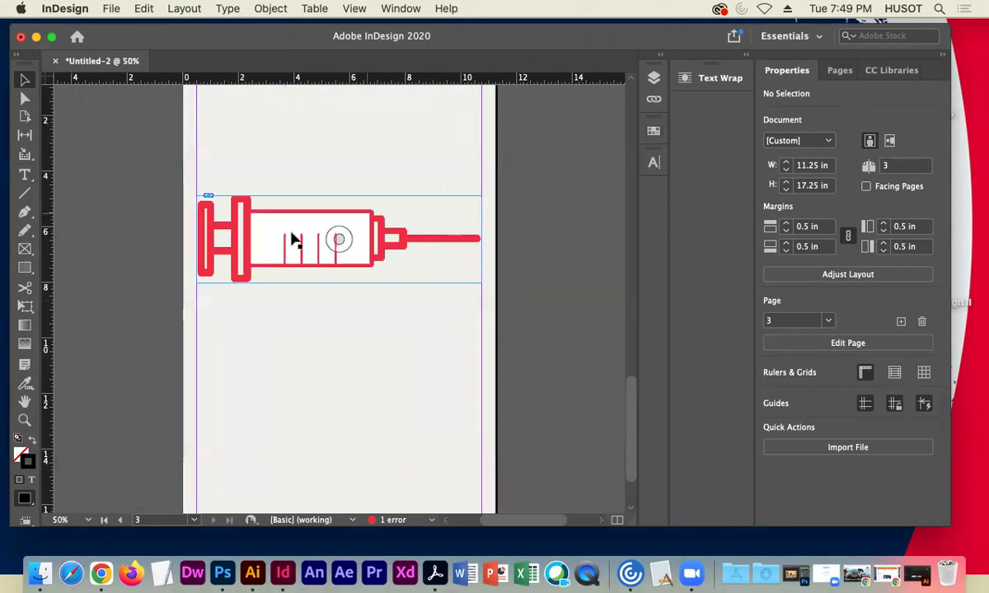
click(321, 264)
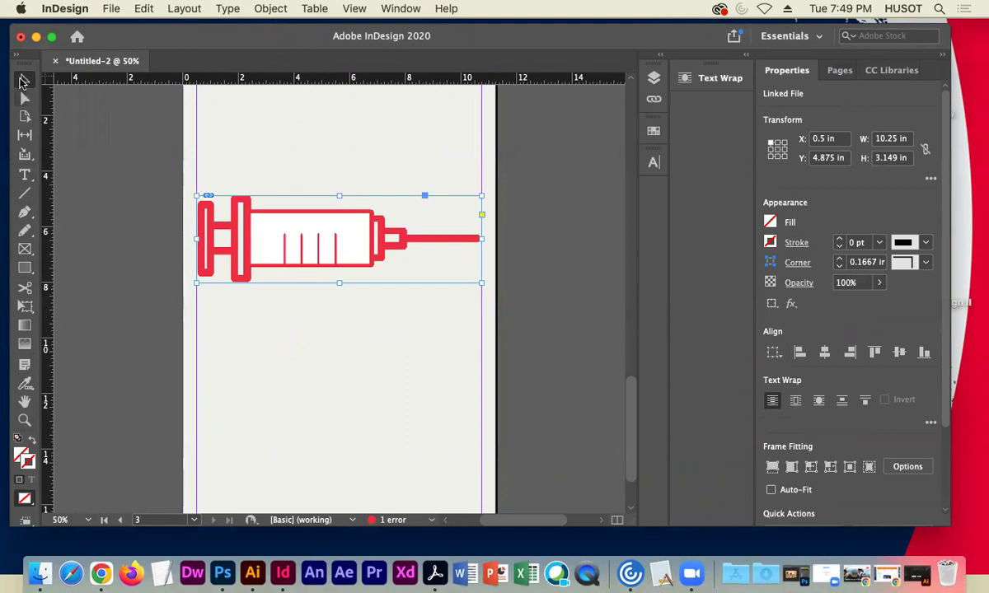
click(25, 307)
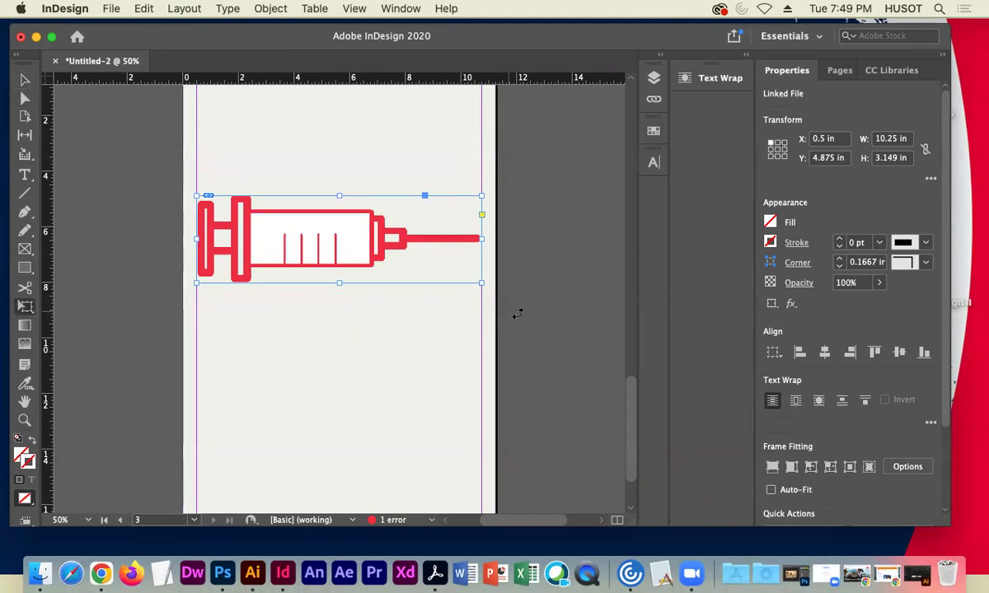
drag(489, 306, 472, 339)
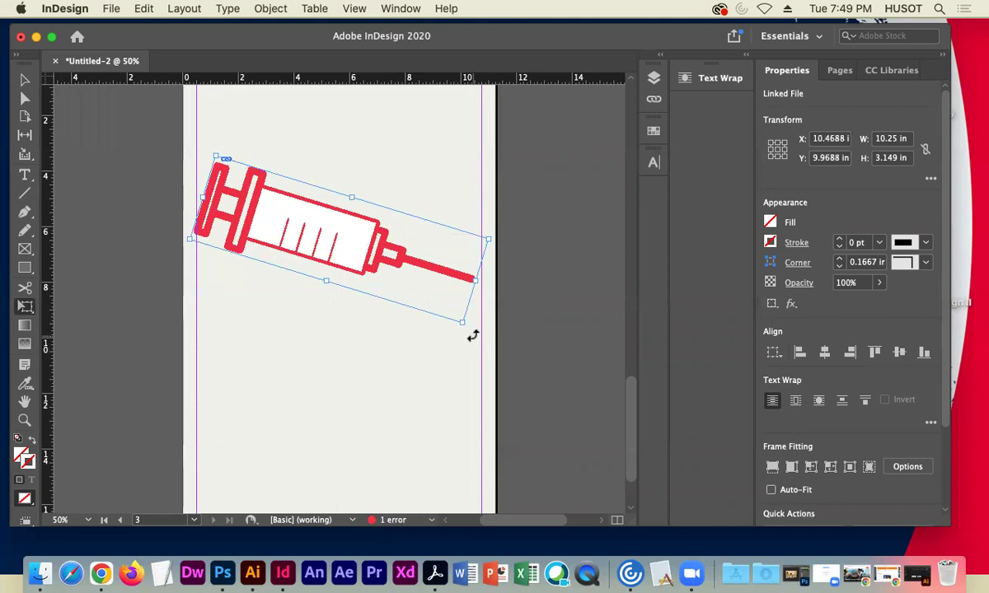
Undo the last rotation of the placed syringe and deselect it
key(super+z)
click(25, 79)
click(196, 115)
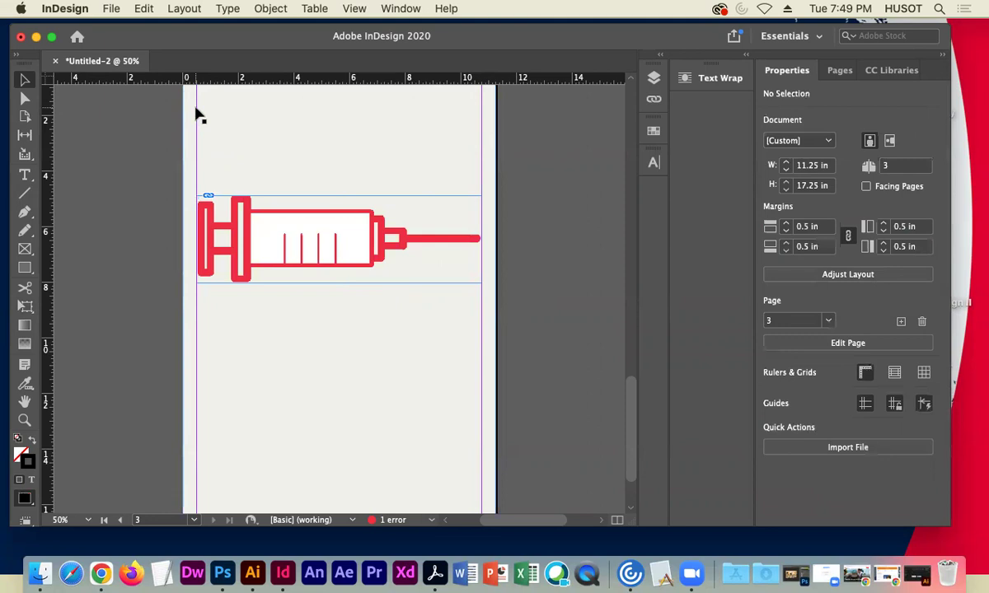
Rotate the placed syringe a quarter turn counterclockwise so that it stands upright with its needle pointing up
scroll(632, 414, up, 3)
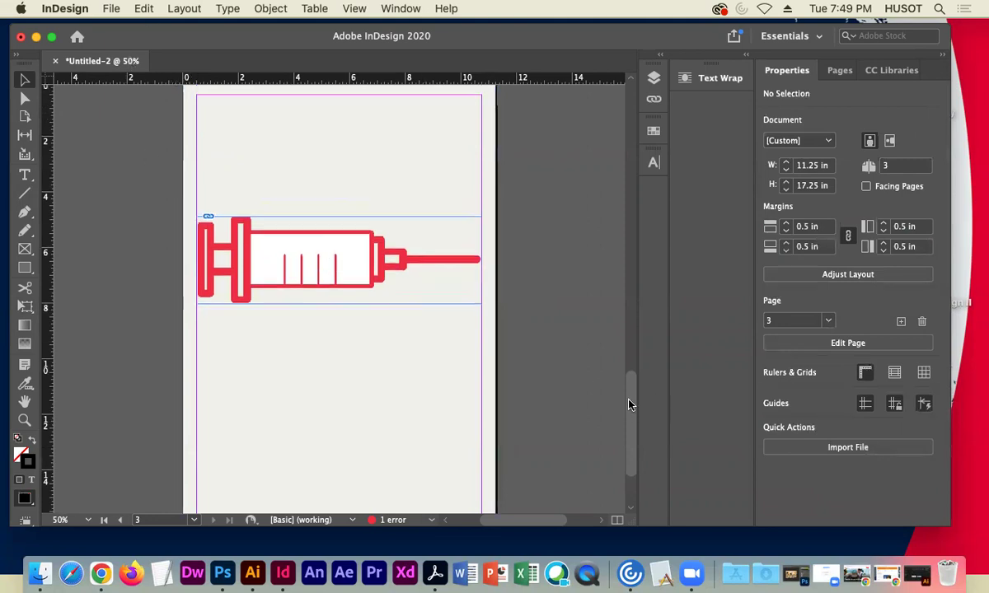
mouse_move(630, 409)
mouse_down()
mouse_move(630, 419)
mouse_move(627, 400)
mouse_up()
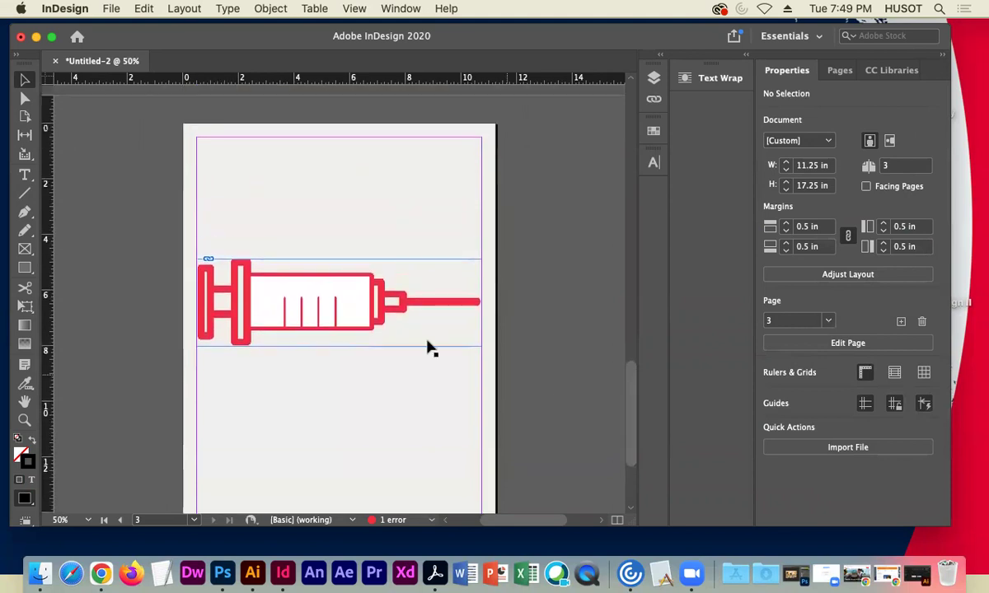
click(455, 293)
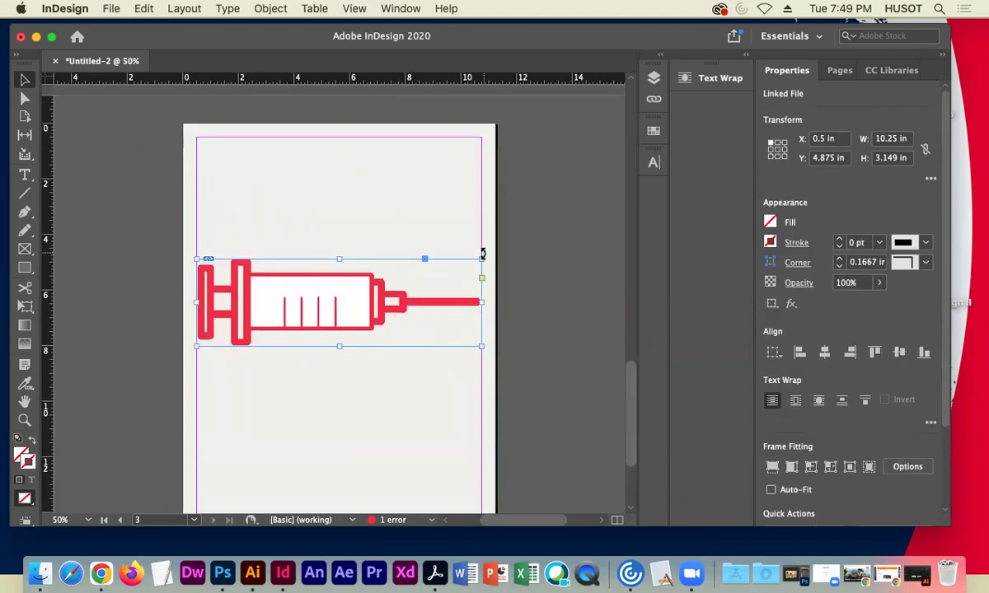
drag(484, 253, 302, 177)
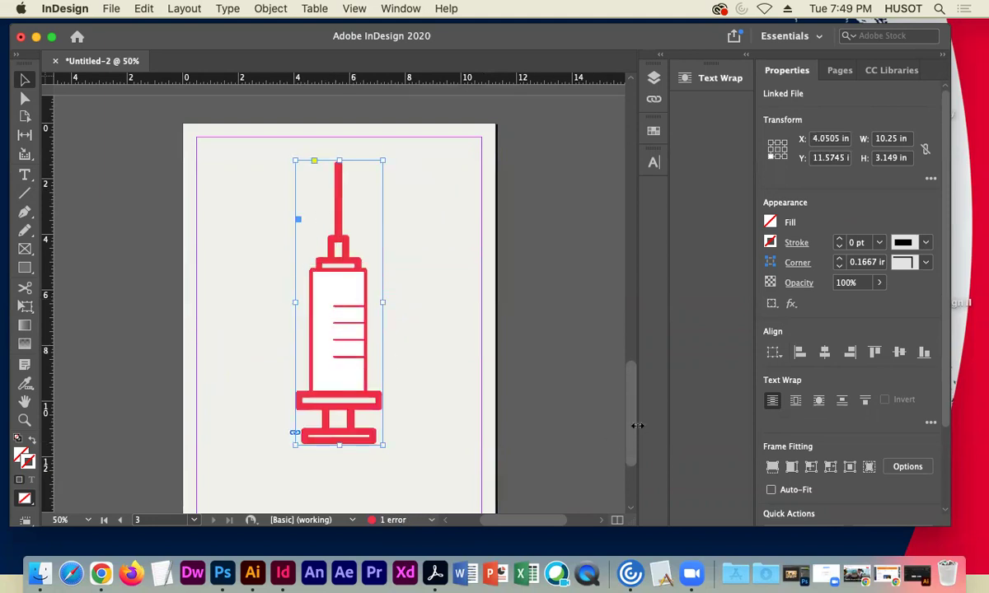
mouse_move(632, 434)
mouse_down()
mouse_move(636, 466)
mouse_move(630, 439)
mouse_up()
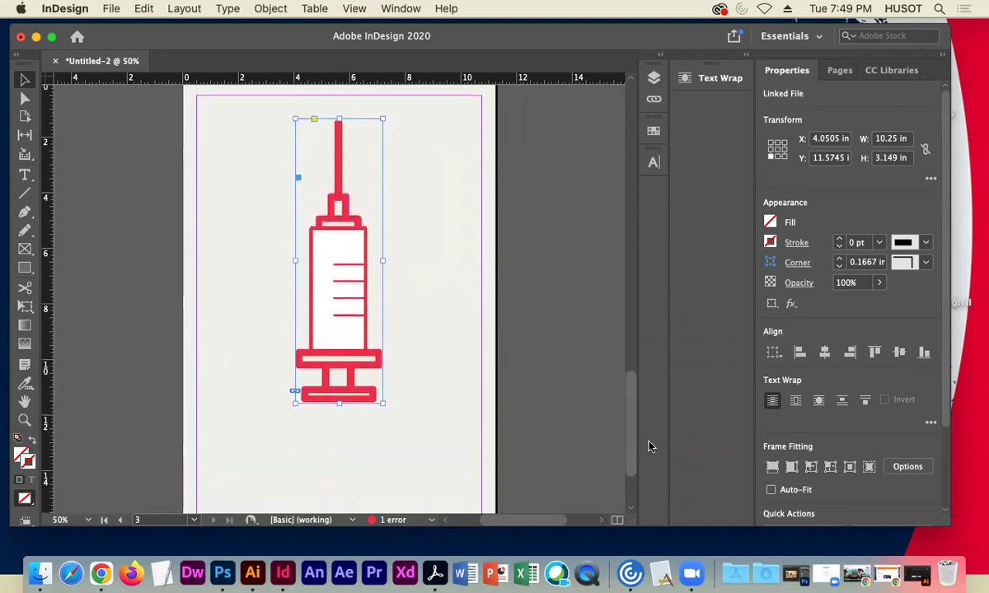
Enlarge the upright syringe proportionally about its center with the Free Transform tool to about 15.25 by 4.69 in
key(super+minus)
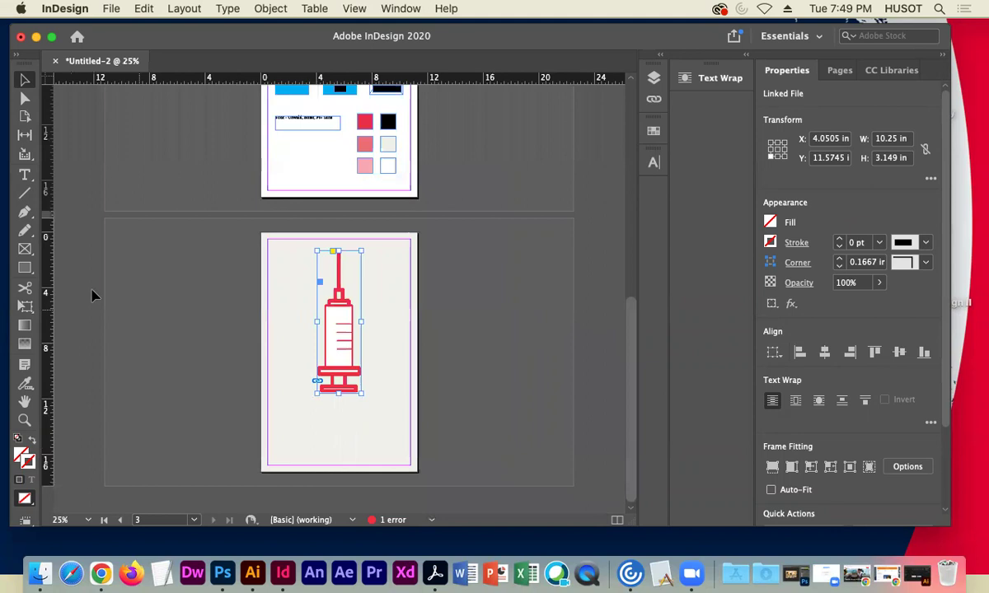
click(24, 306)
drag(361, 394, 374, 421)
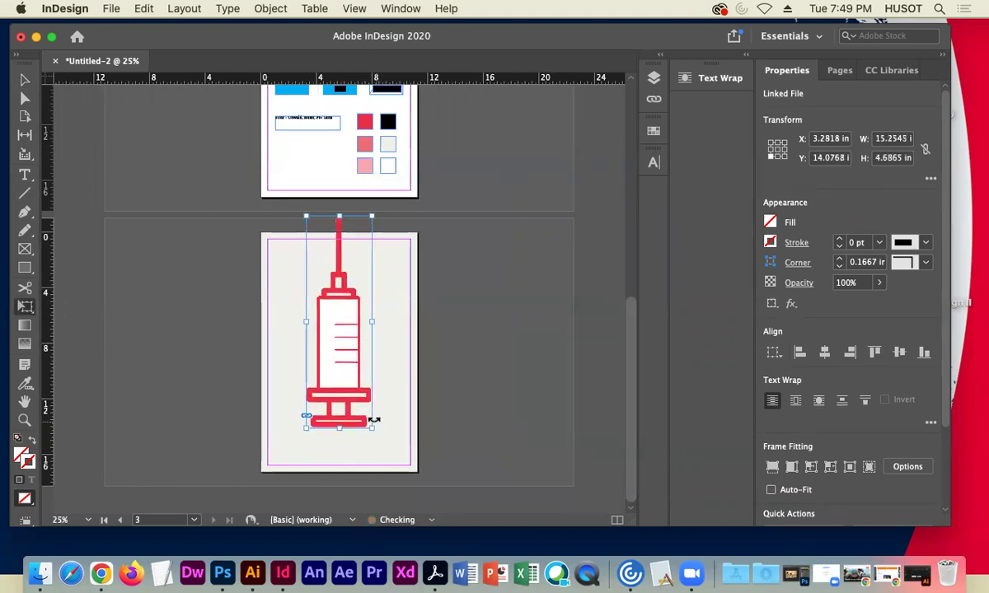
Rotate the syringe until its needle points straight down, scale it to about 11.49 by 3.53 in, and place it on the page's right half
drag(338, 371, 375, 399)
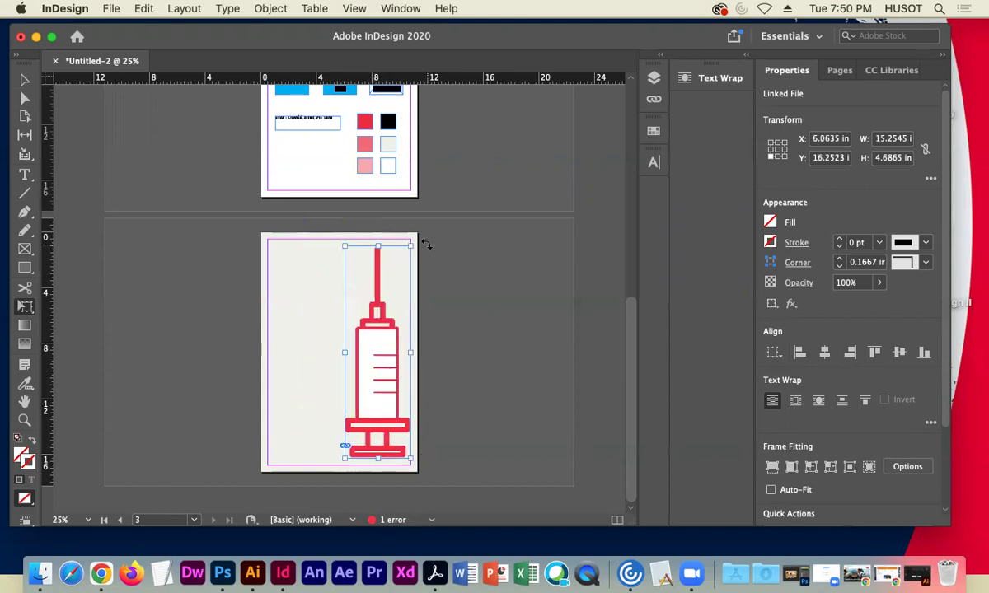
drag(422, 244, 317, 324)
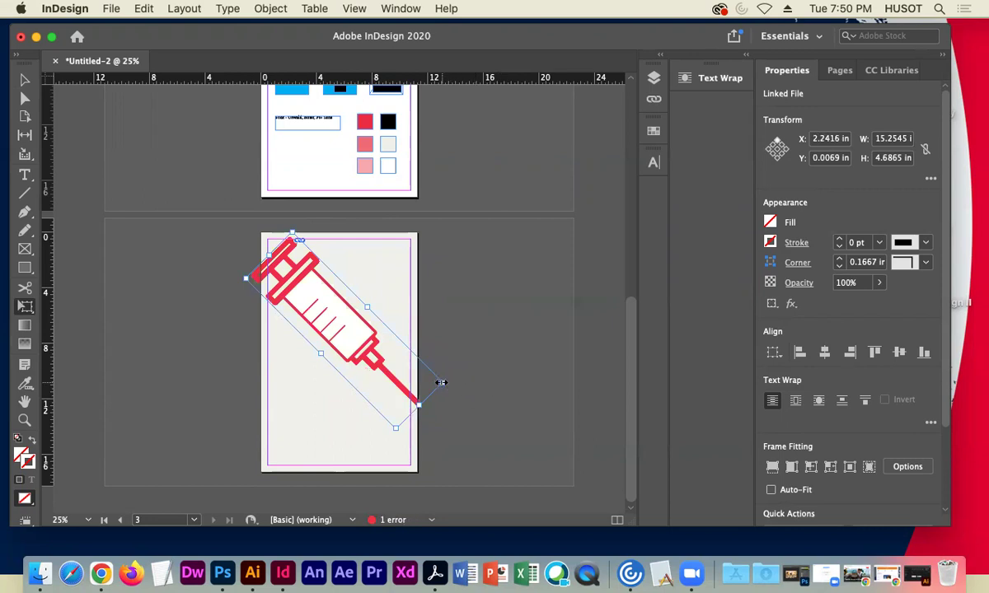
drag(442, 382, 416, 371)
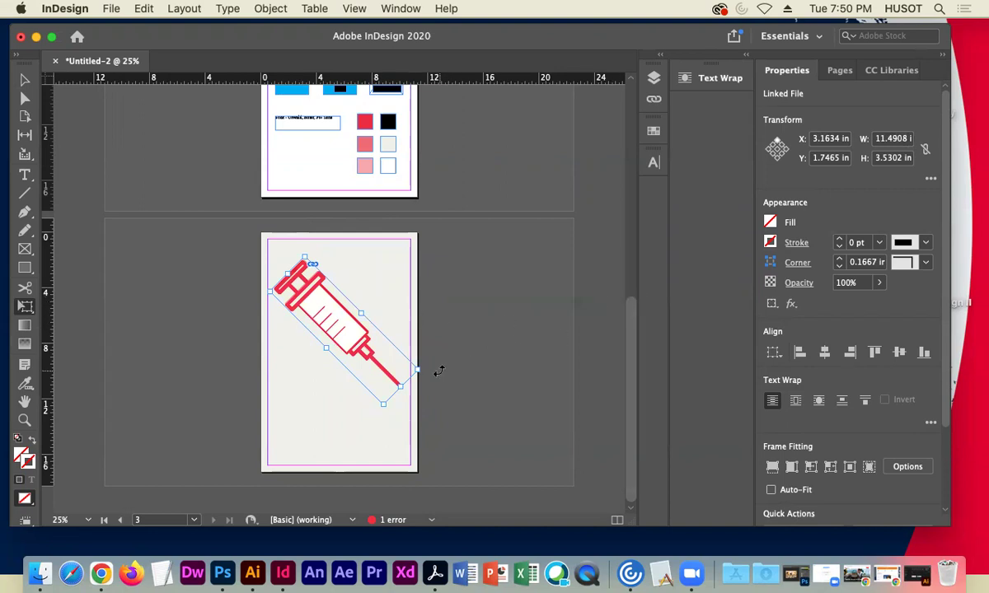
drag(439, 372, 404, 414)
drag(337, 312, 378, 332)
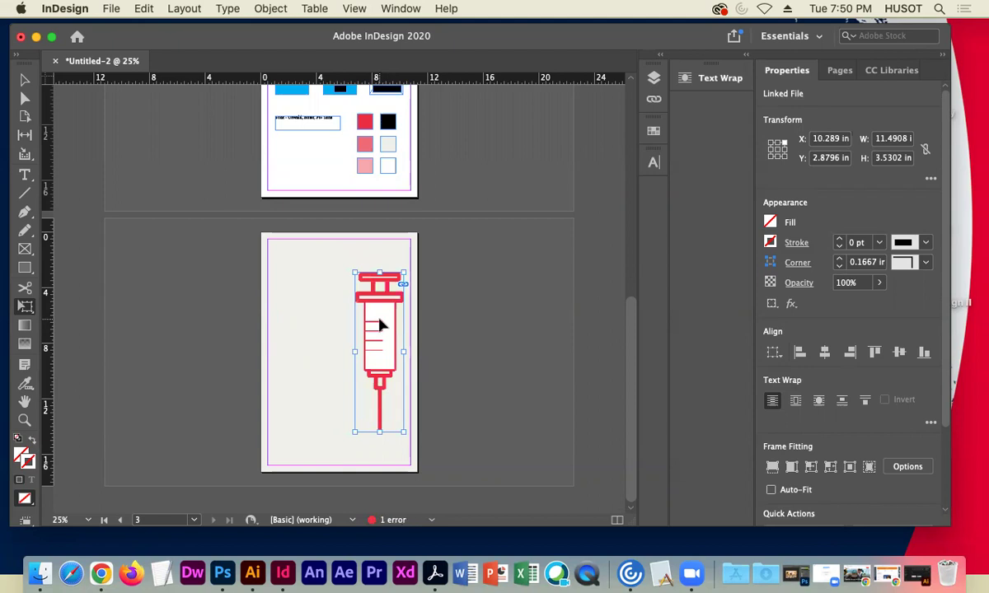
click(839, 70)
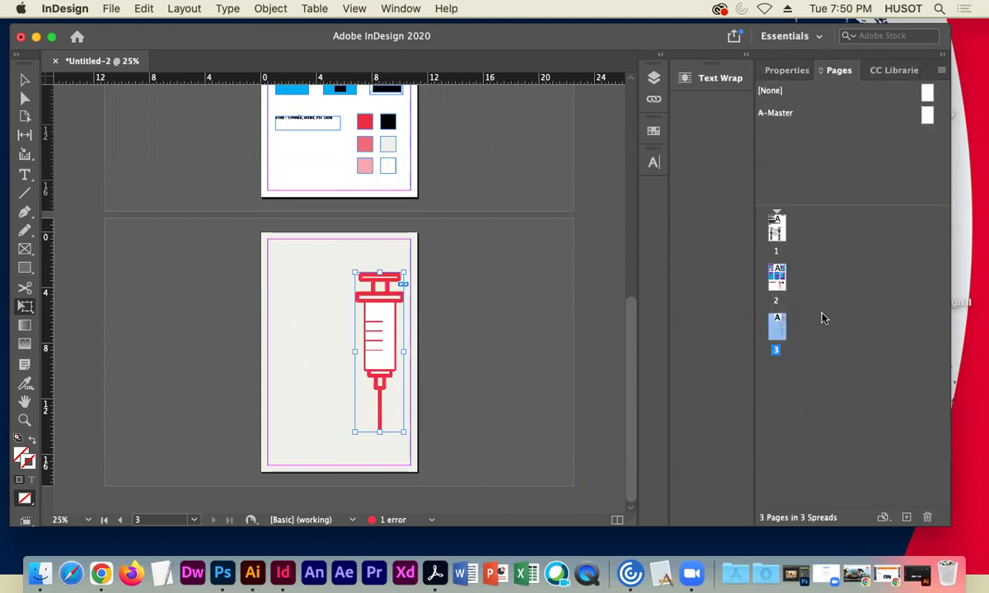
click(789, 71)
scroll(818, 302, down, 3)
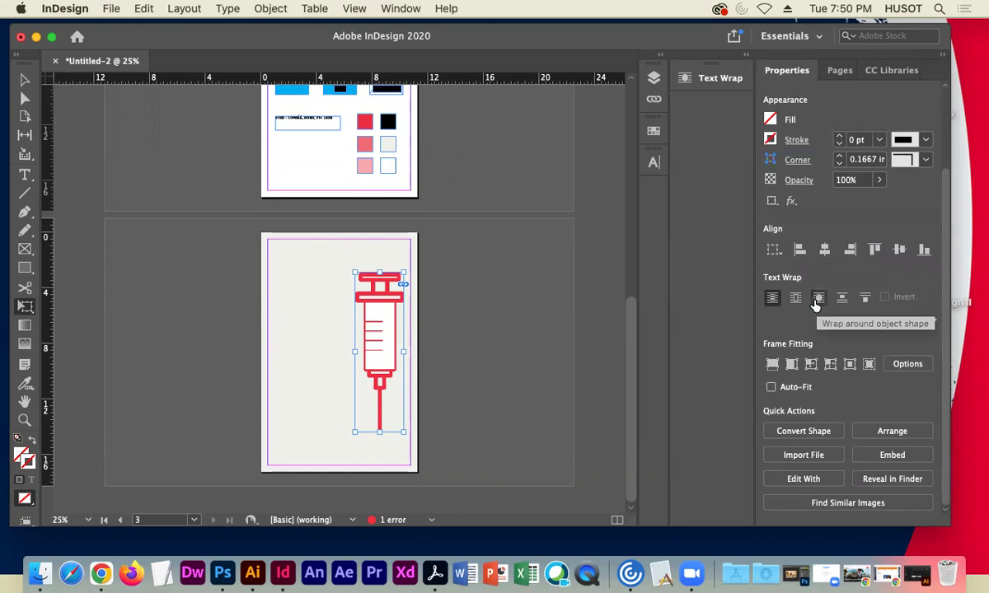
scroll(815, 305, up, 3)
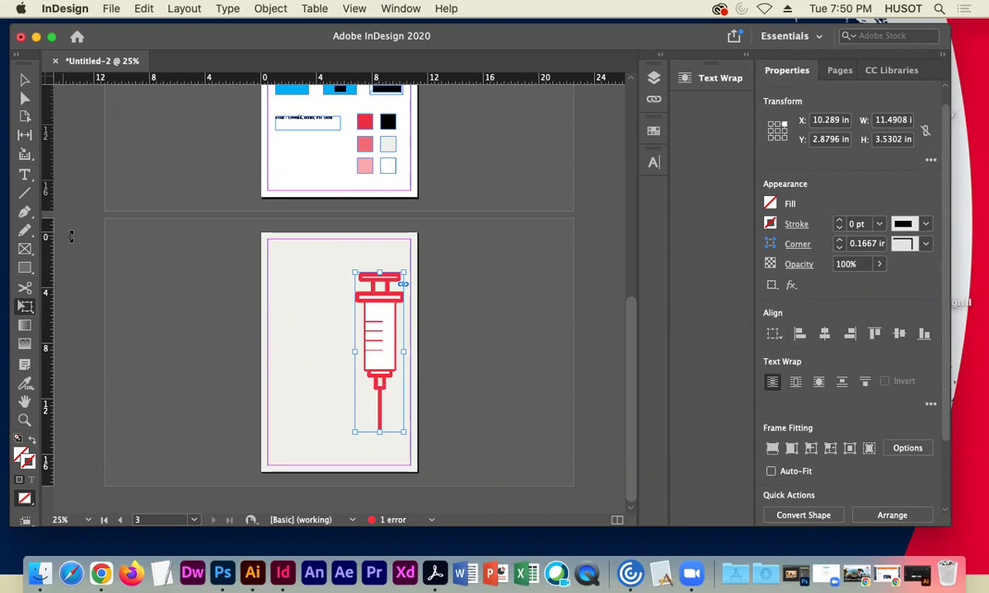
Enlarge the syringe to nearly the full page height and move it against the page's left margin
drag(352, 273, 326, 254)
drag(365, 349, 315, 351)
key(v)
click(245, 243)
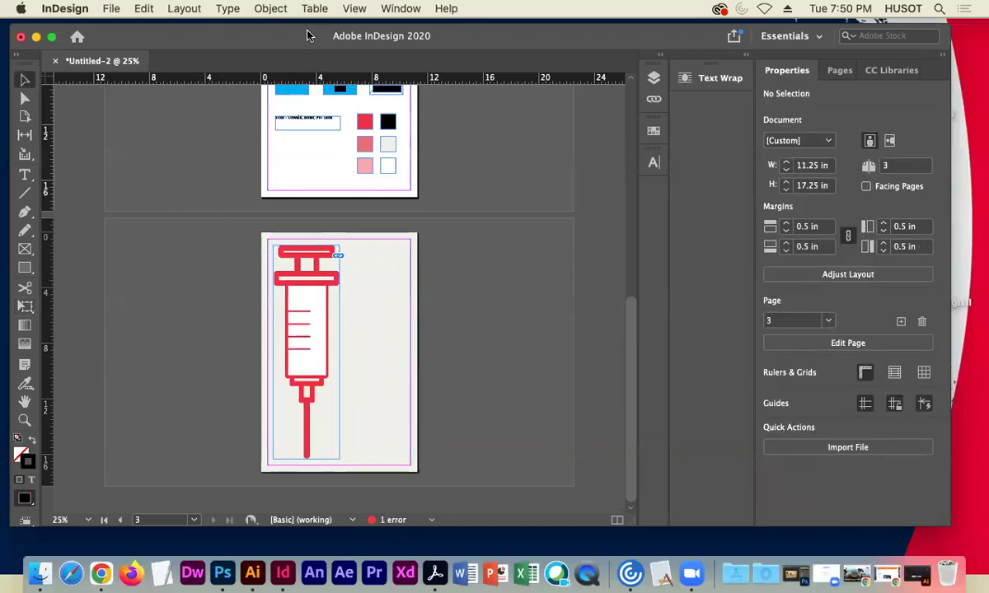
Hide the guides and the frame edges in the document
click(355, 9)
mouse_move(463, 313)
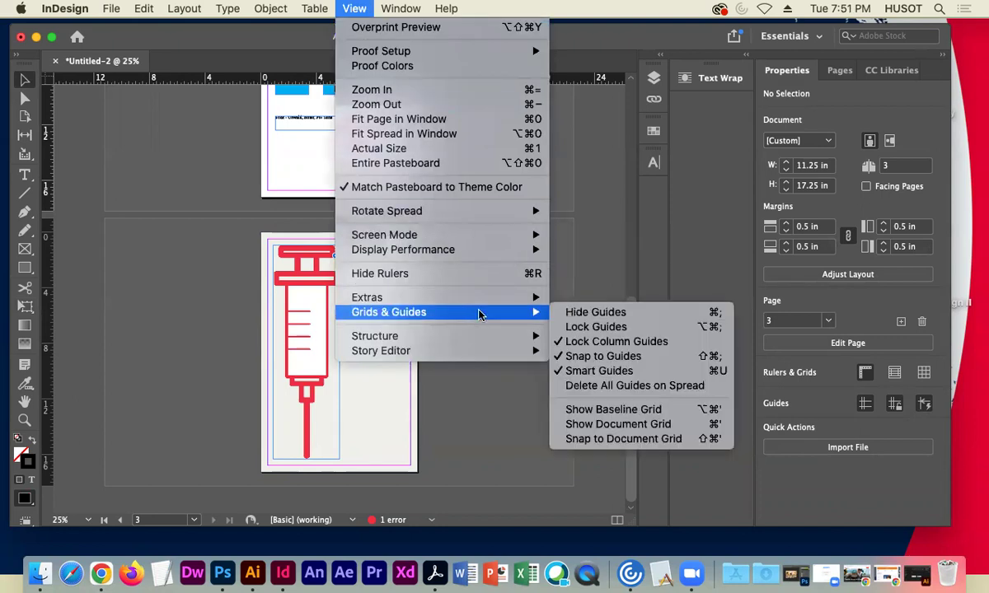
click(579, 314)
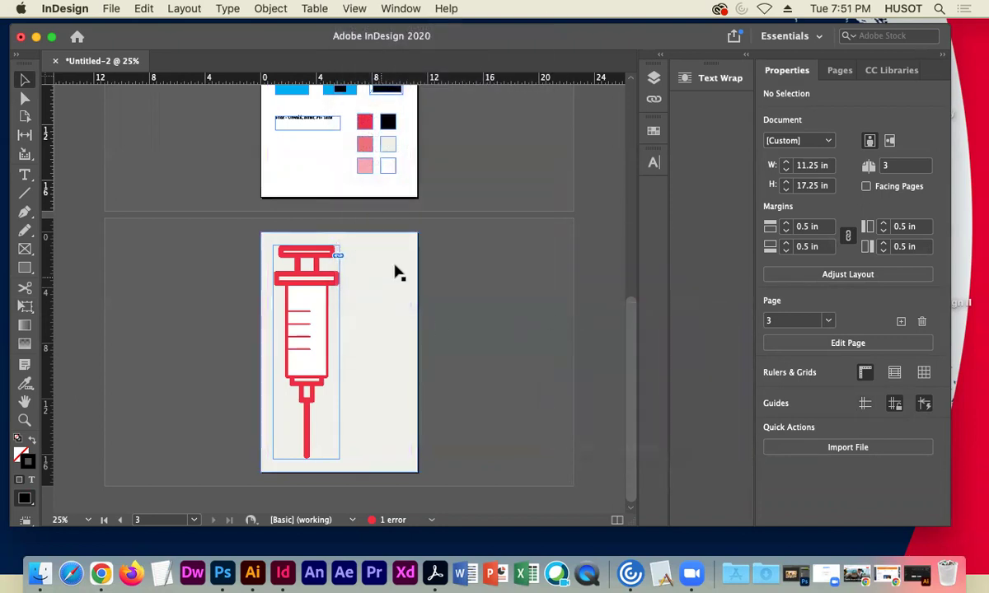
click(354, 8)
mouse_move(426, 314)
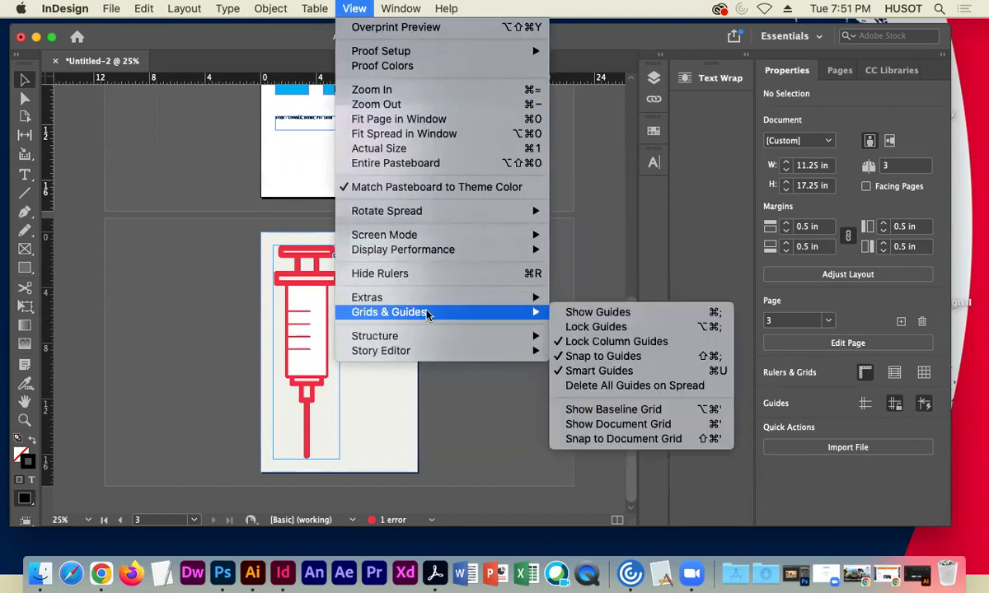
mouse_move(454, 296)
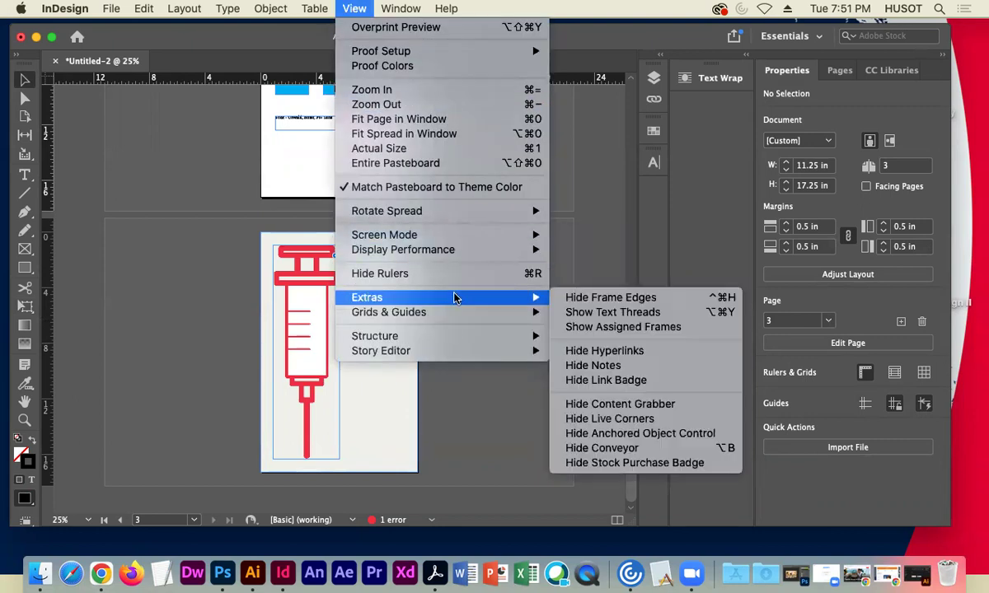
click(580, 298)
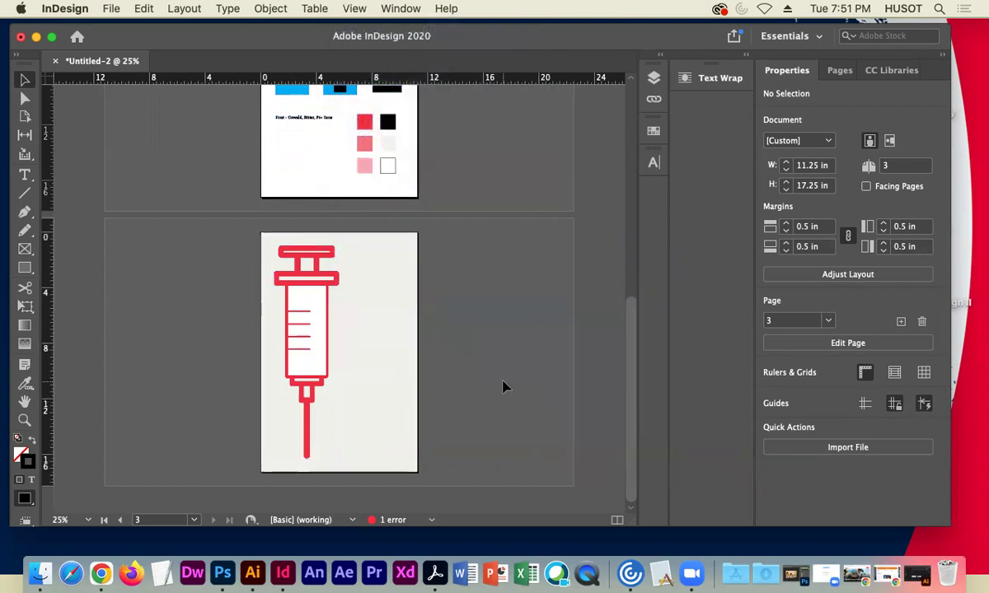
click(313, 347)
click(465, 344)
key(super+equal)
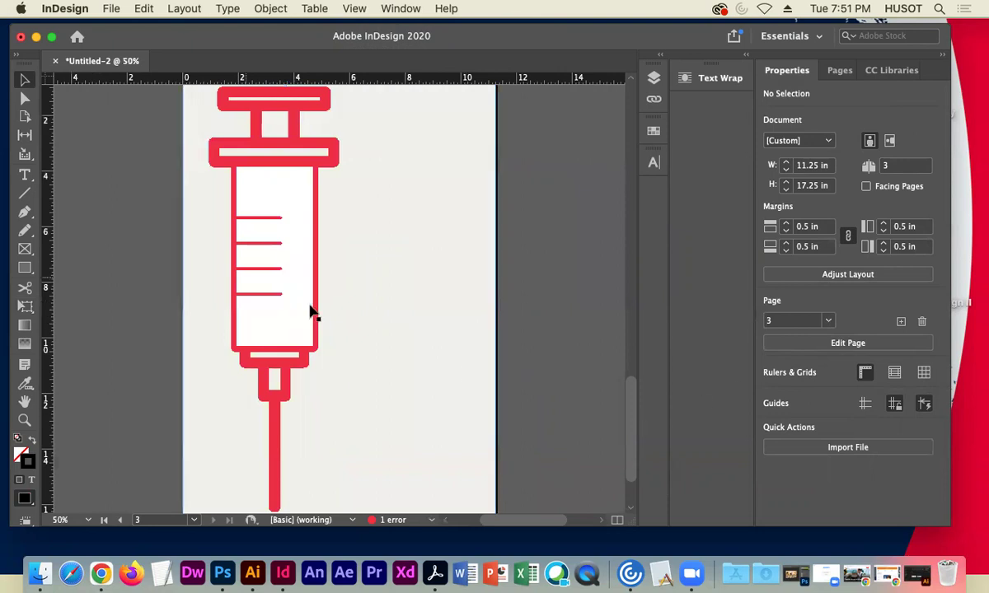
mouse_move(624, 441)
mouse_down()
mouse_move(630, 452)
mouse_move(626, 430)
mouse_up()
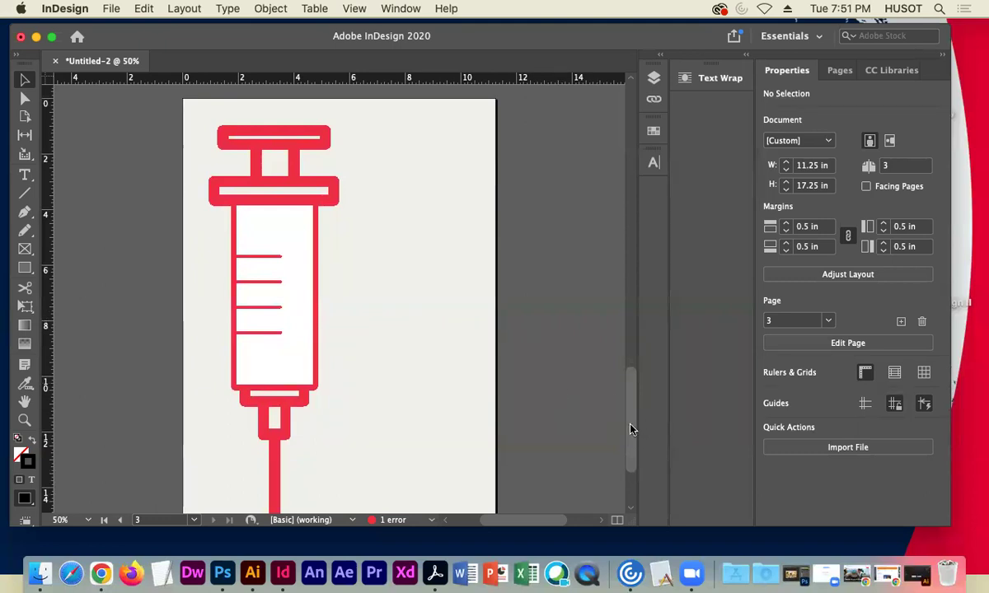
Switch to the Vecteezy page in Chrome, close the open medical icon preview, and search the vectors for "passport"
click(826, 573)
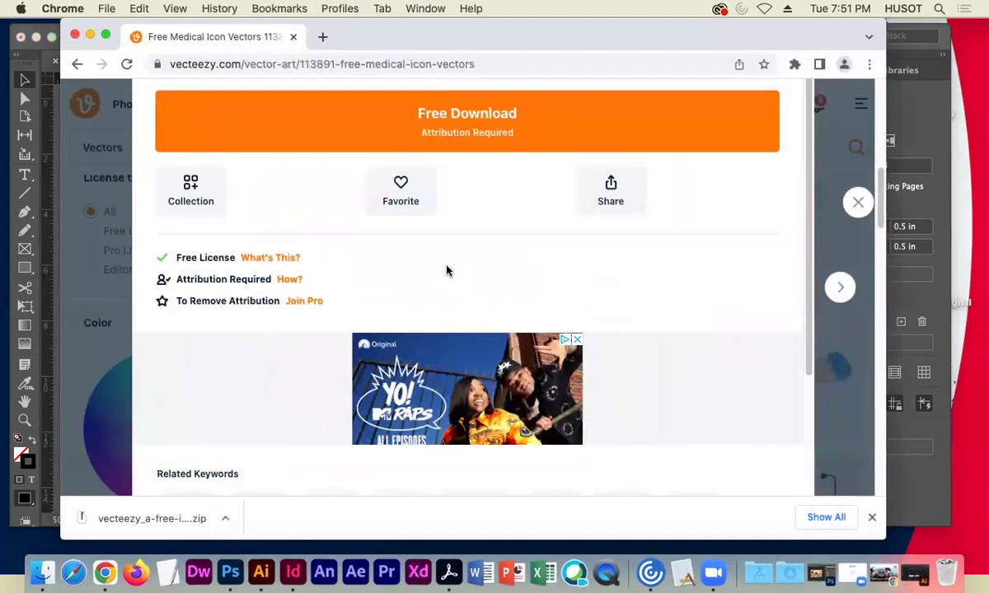
click(858, 202)
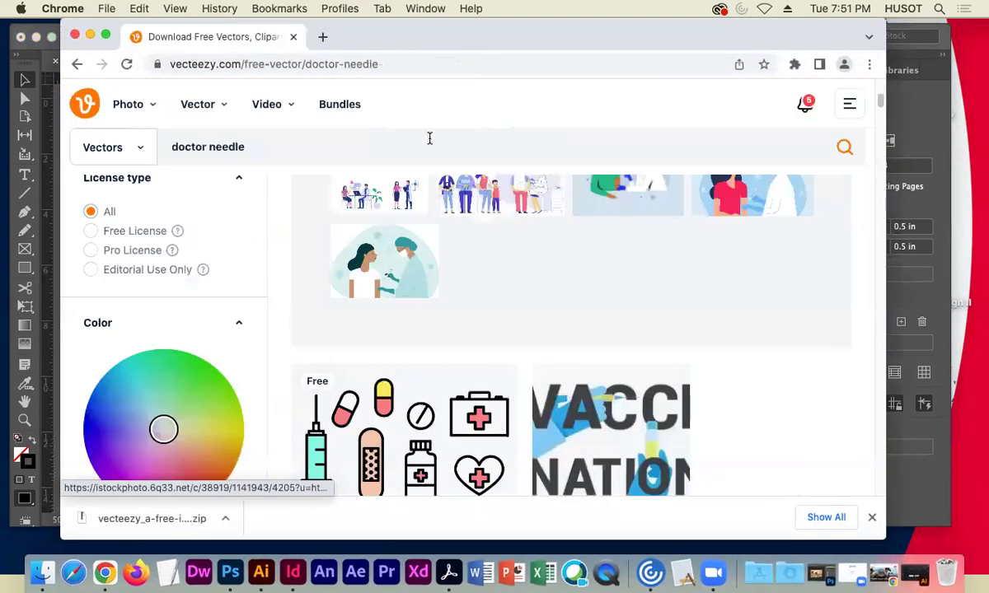
scroll(511, 313, up, 6)
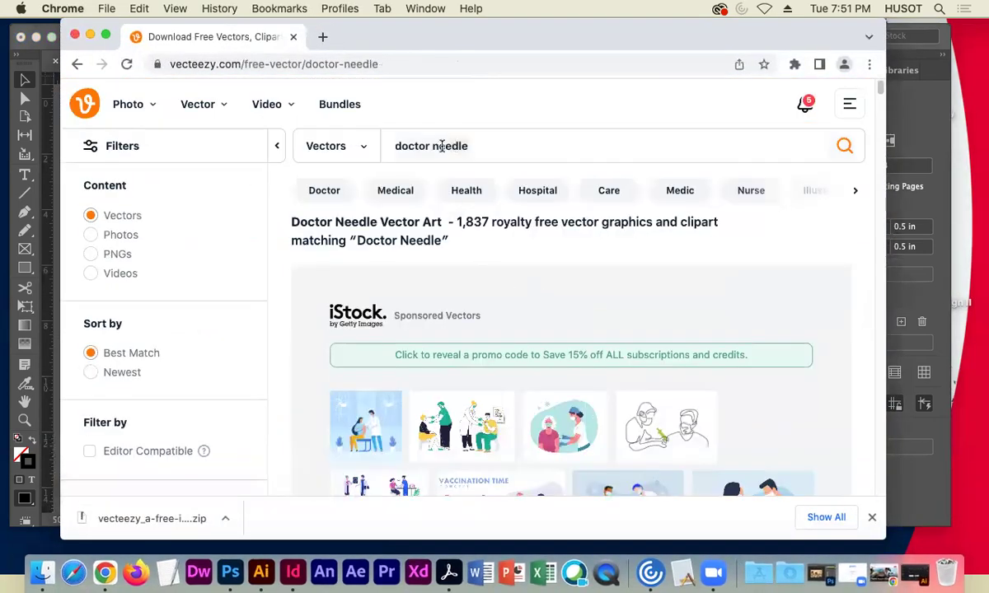
click(394, 148)
text(passpp)
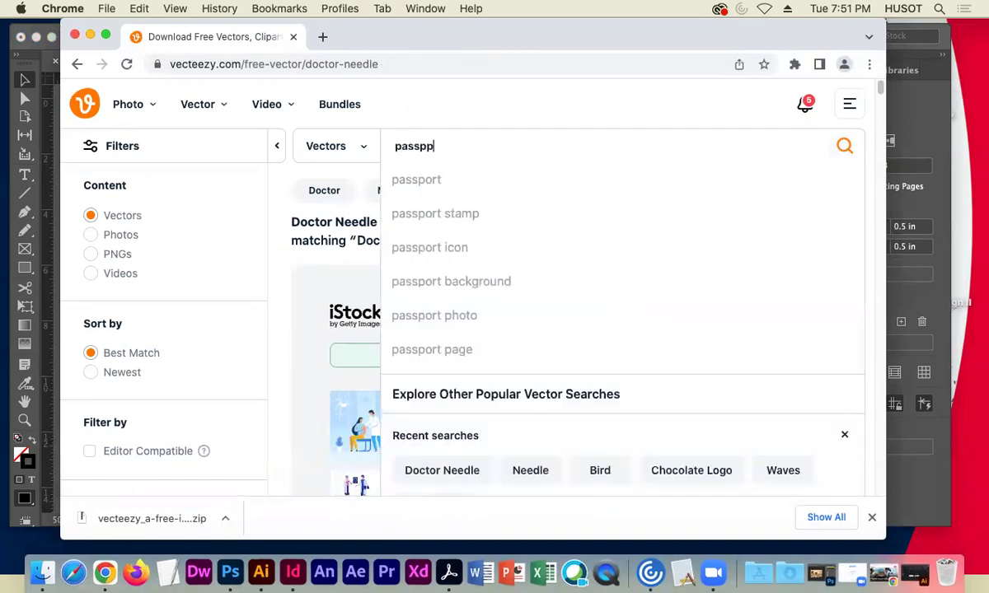
key(BackSpace)
text(ort)
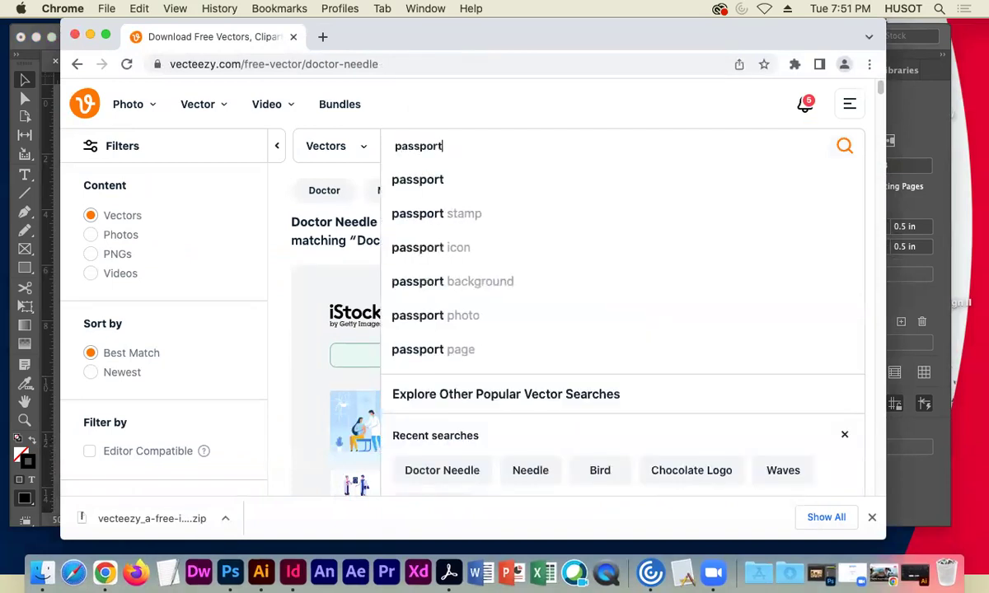
key(Return)
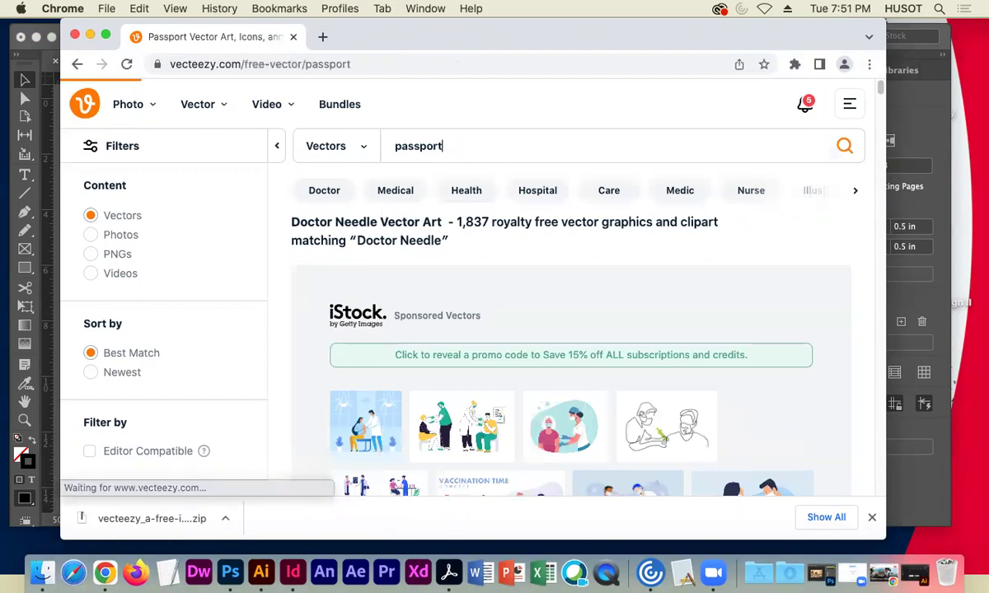
Browse the passport vectors and restrict the results to the Free License type
scroll(308, 317, down, 5)
scroll(315, 312, down, 3)
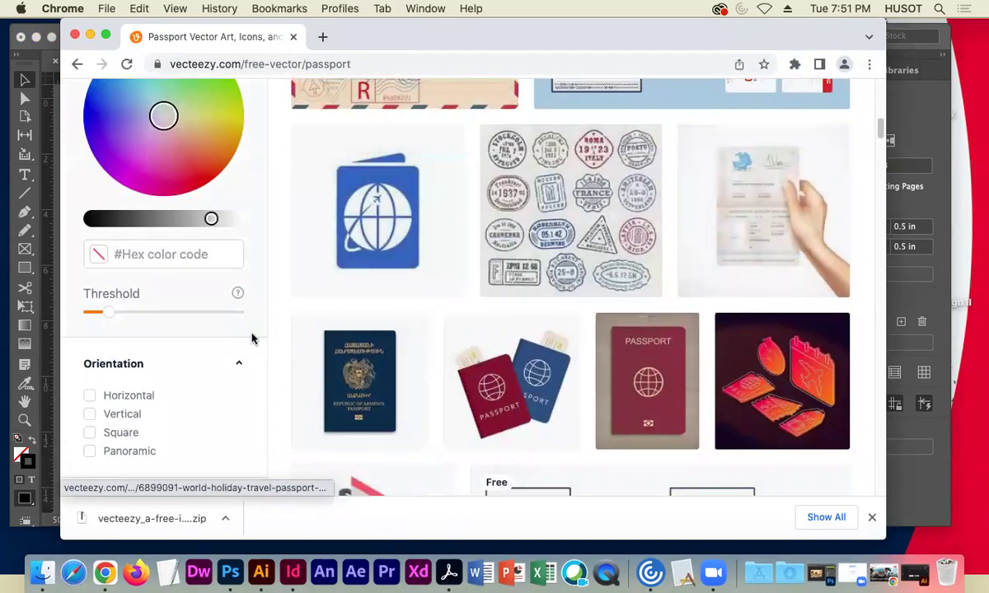
scroll(243, 344, down, 6)
scroll(276, 224, down, 5)
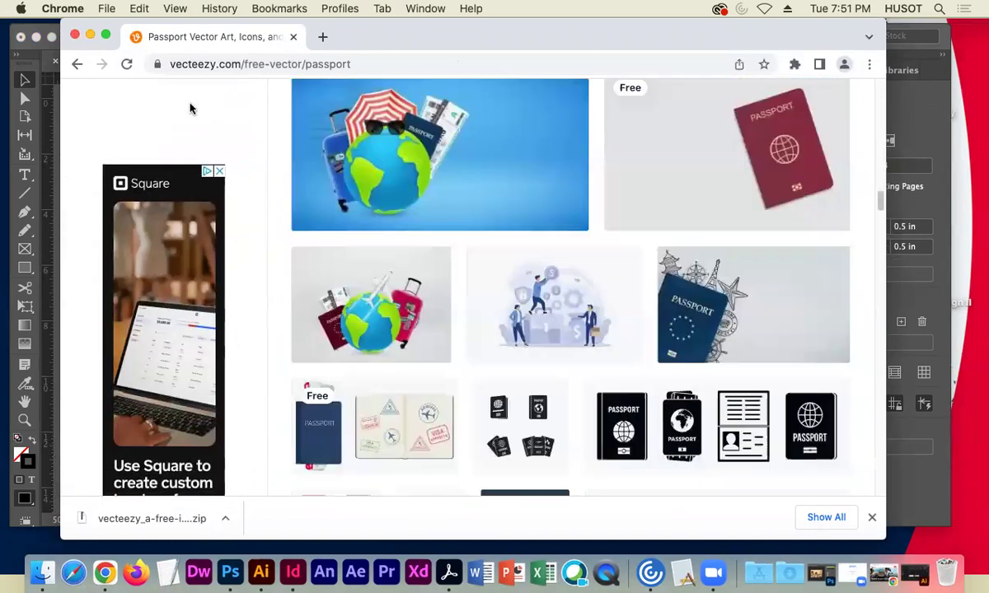
scroll(327, 187, up, 10)
scroll(327, 187, up, 10)
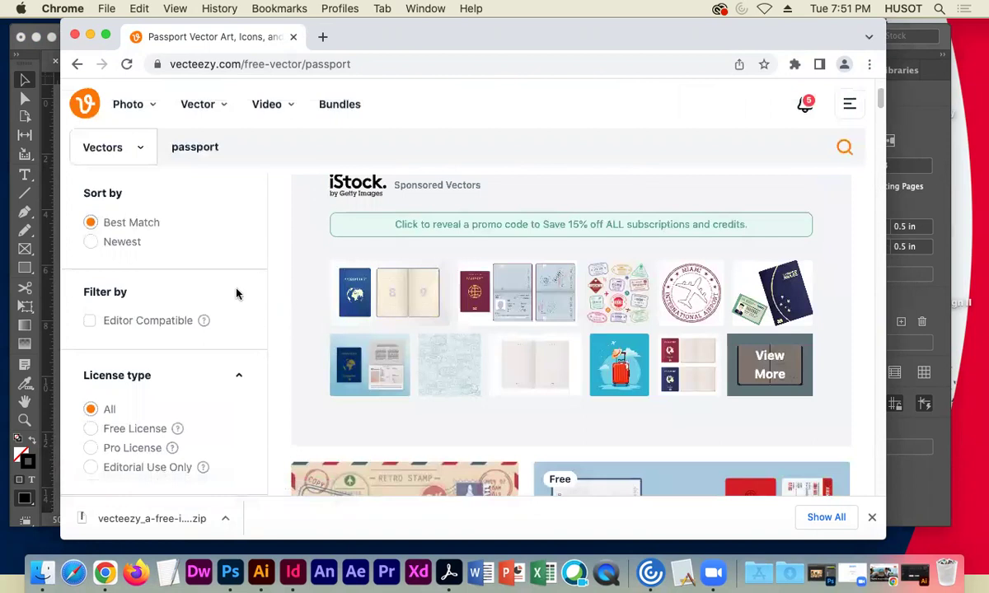
click(92, 429)
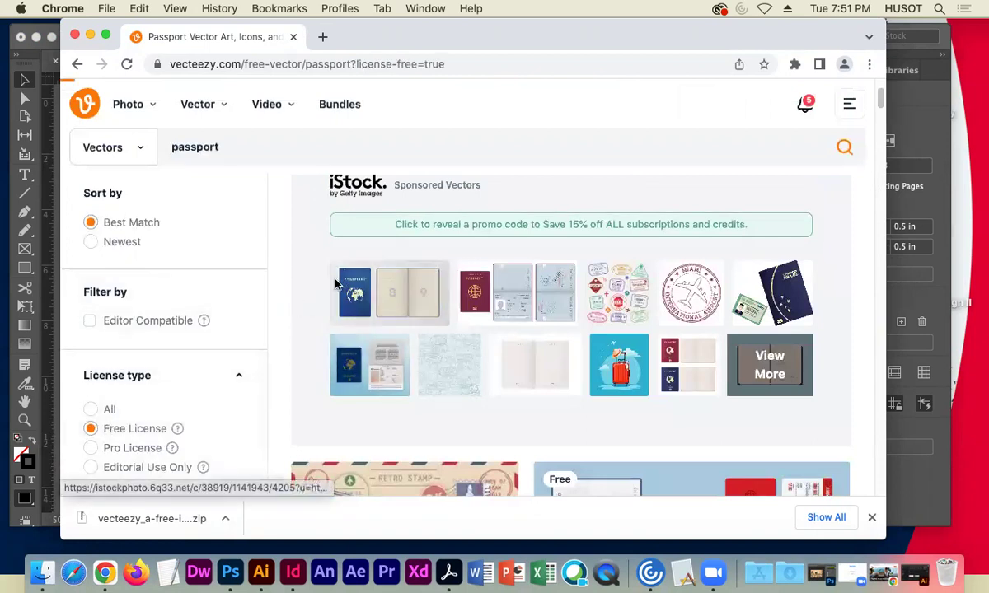
Find the free "Inside of a passport" vector with travel stamps among the results and download it
scroll(323, 282, down, 8)
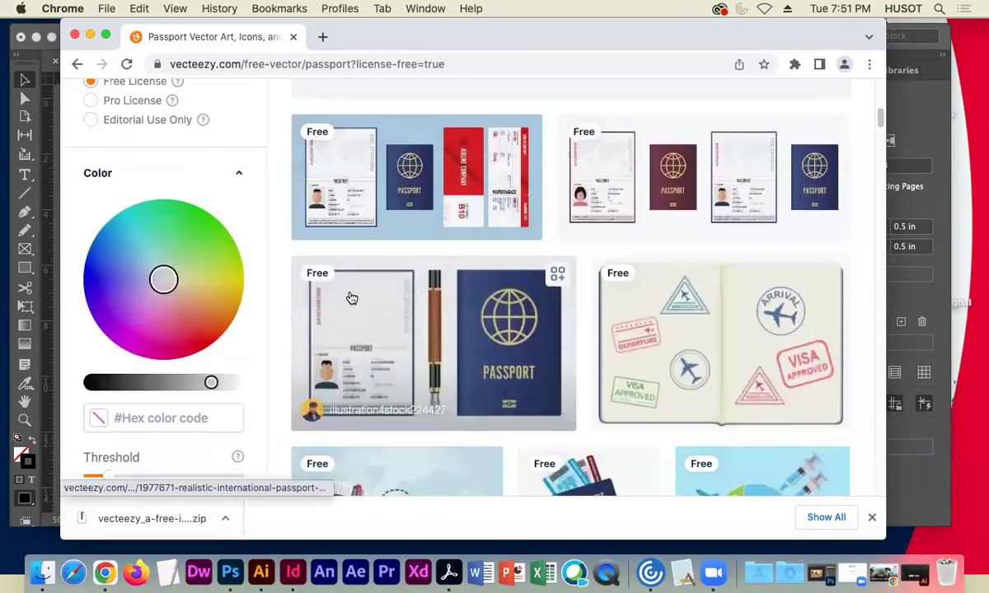
scroll(421, 300, down, 3)
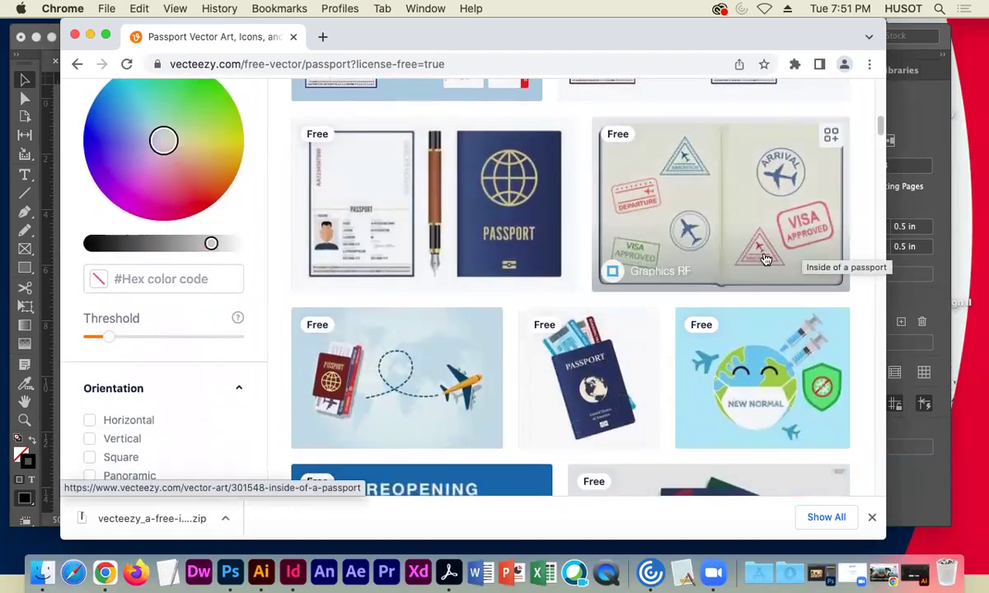
scroll(541, 321, down, 9)
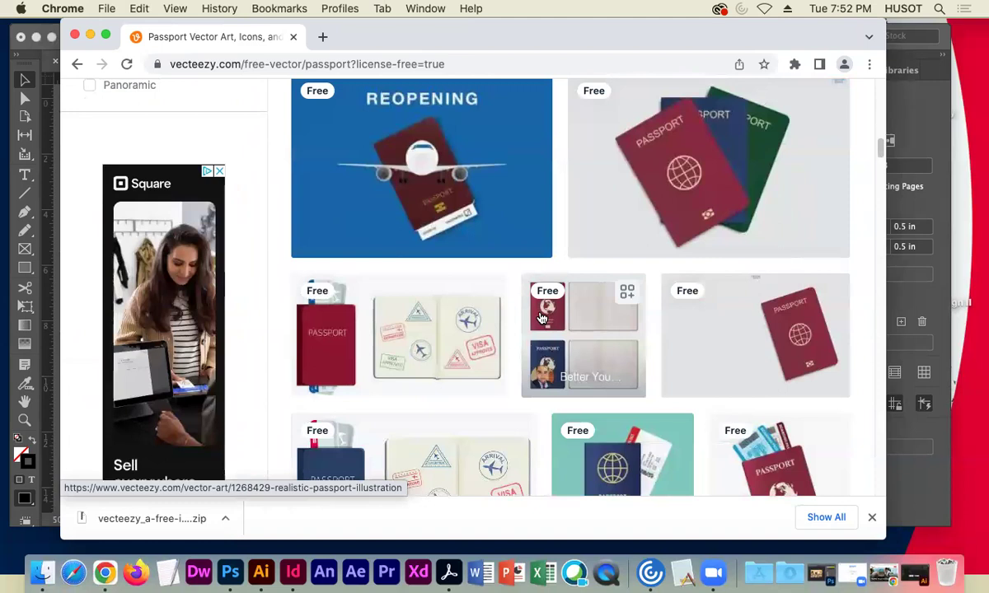
scroll(542, 318, up, 10)
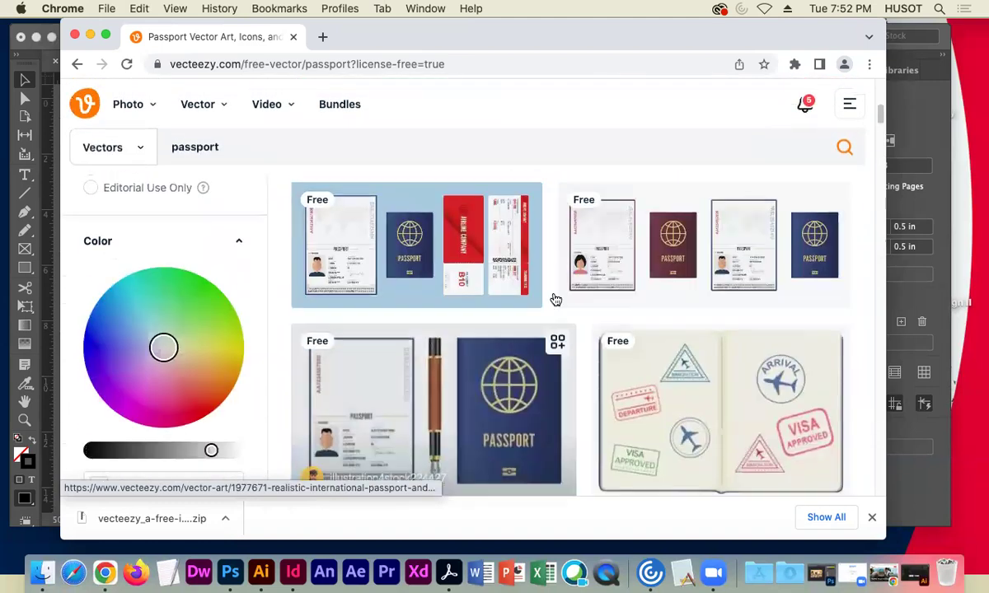
click(690, 403)
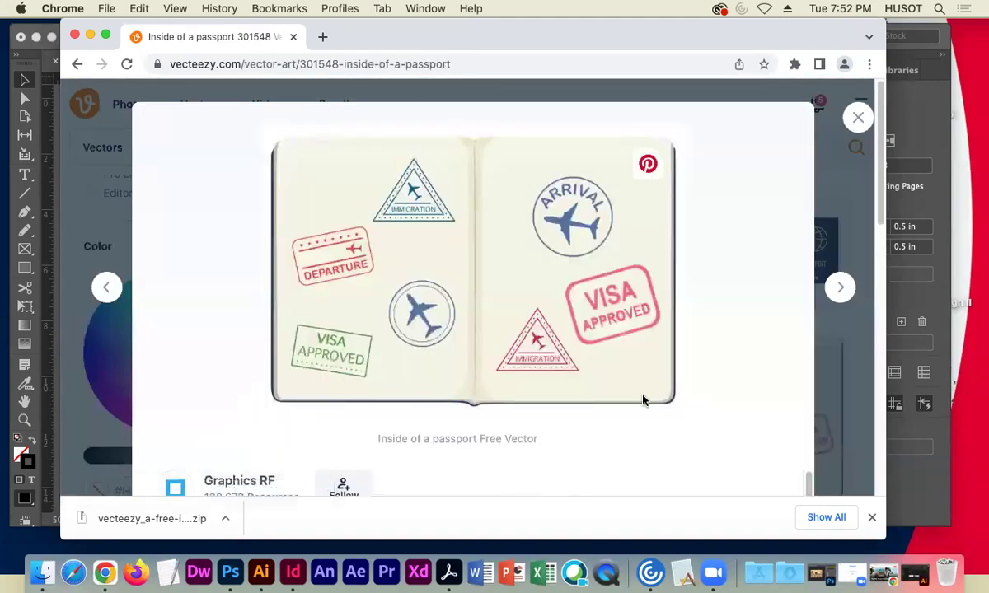
scroll(506, 375, down, 3)
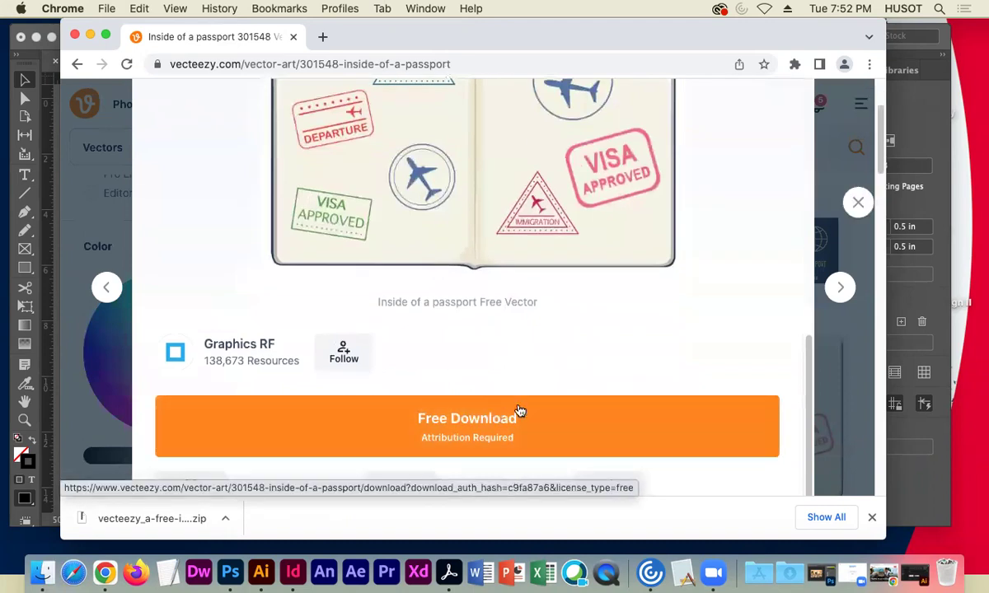
click(518, 412)
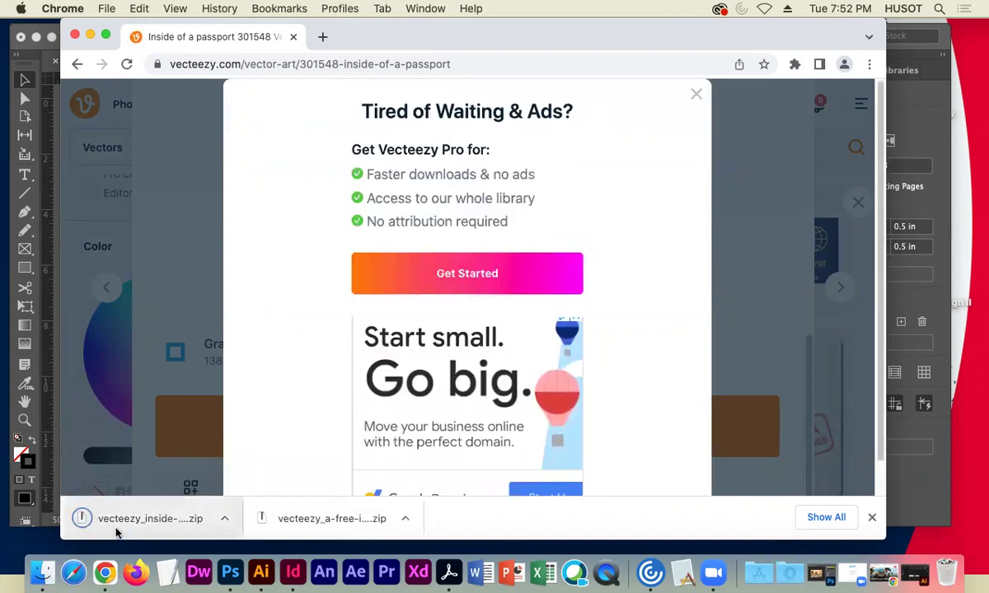
Put the downloaded passport ZIP on the desktop, and clear the browser and InDesign windows away to reveal it
drag(82, 520, 971, 463)
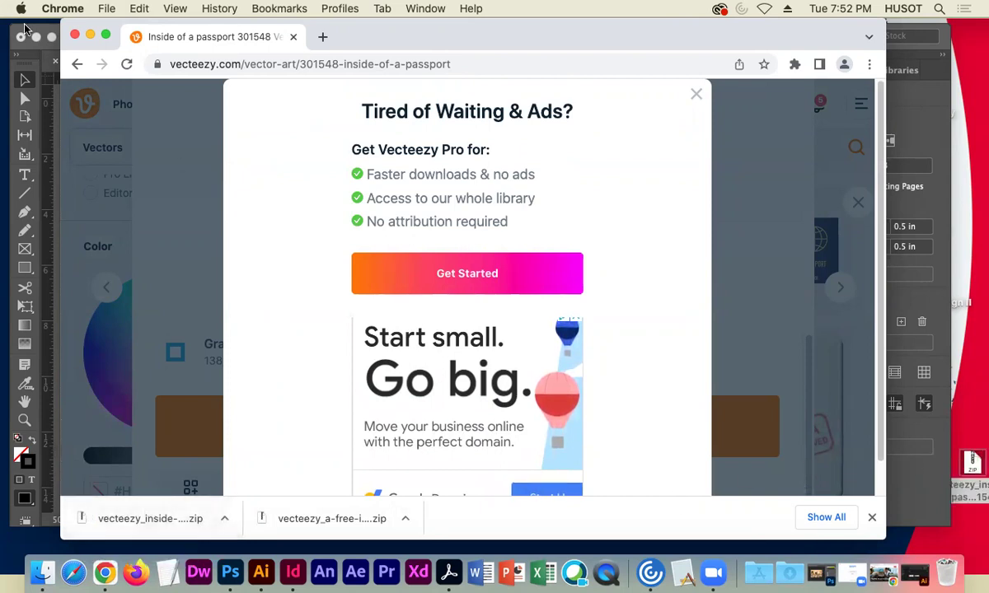
click(74, 35)
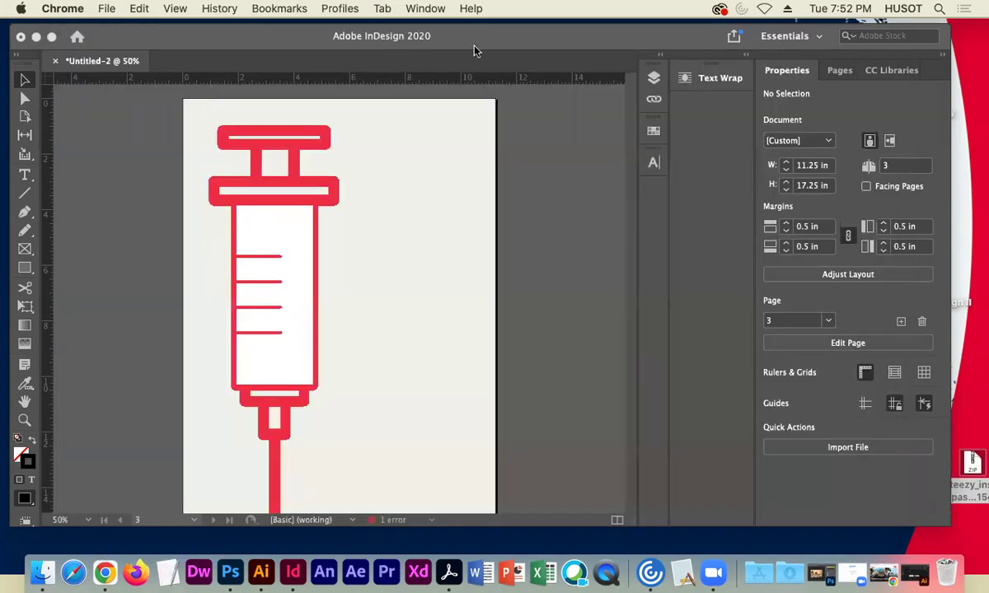
click(35, 37)
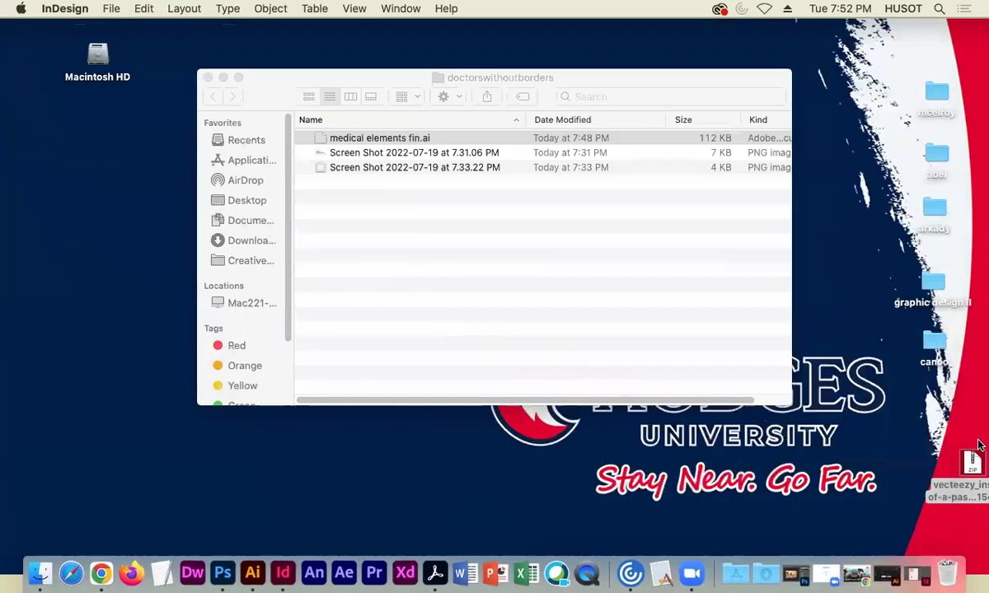
Unpack the downloaded passport ZIP and move its 4h1w_3ug9_181121.eps file into the doctorswithoutborders folder
drag(960, 465, 948, 571)
double_click(910, 447)
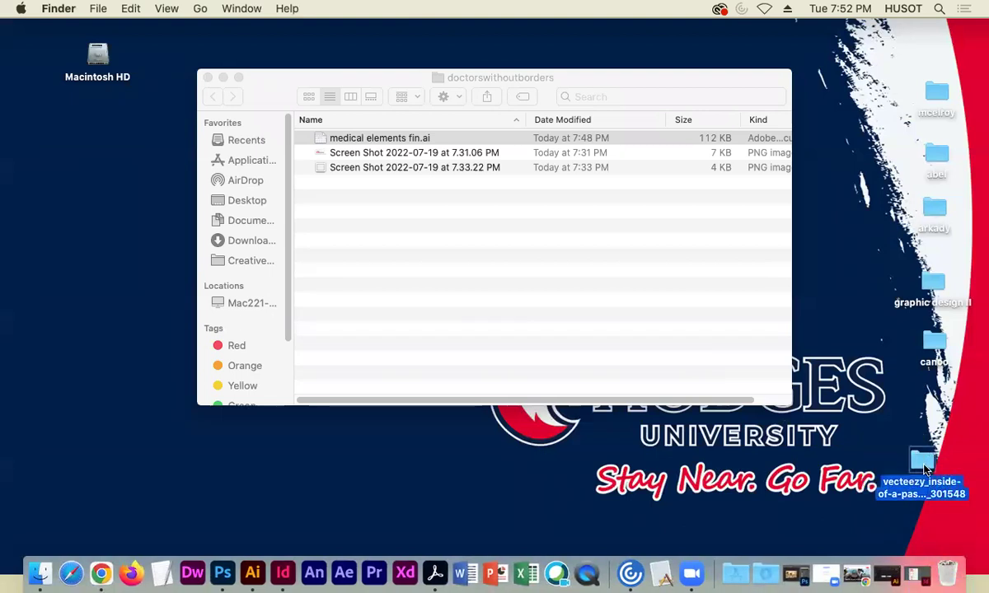
double_click(921, 462)
click(371, 161)
drag(328, 140, 457, 244)
click(486, 268)
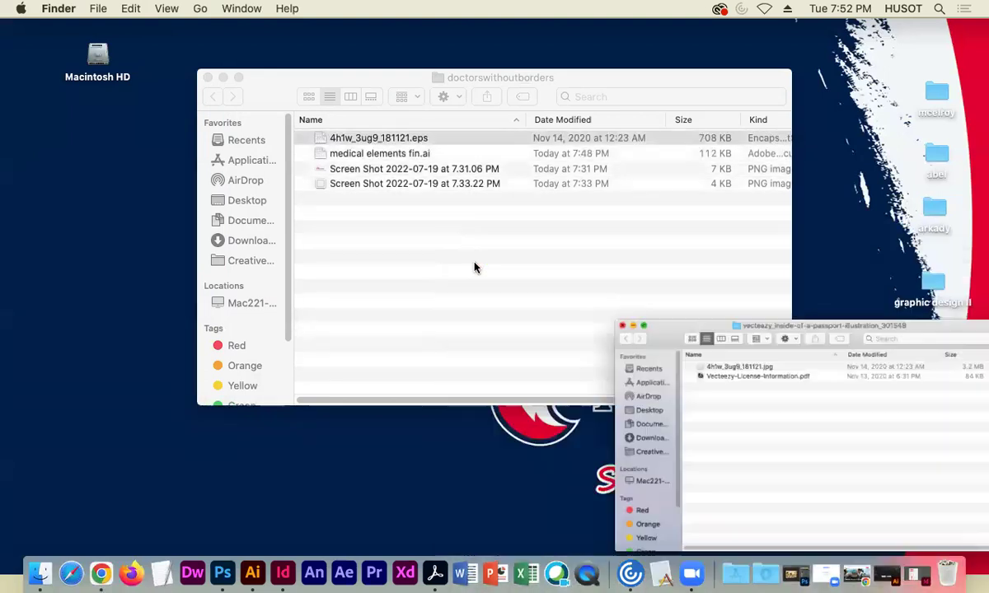
Open 4h1w_3ug9_181121.eps from the doctorswithoutborders folder in Illustrator
click(323, 137)
drag(323, 138, 257, 567)
click(567, 321)
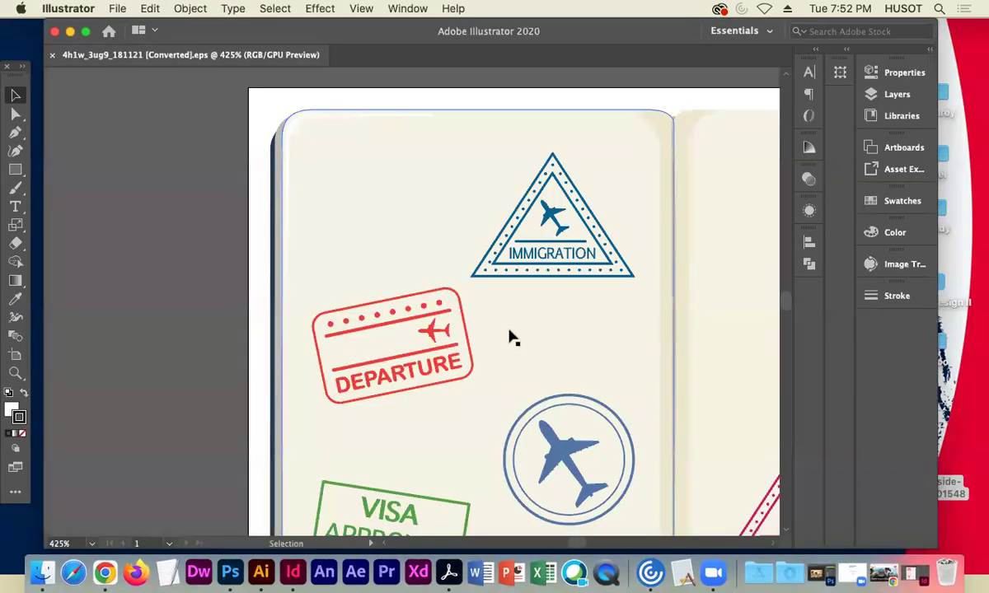
Ungroup the passport artwork and delete the passport book behind the stamps
click(533, 249)
right_click(412, 220)
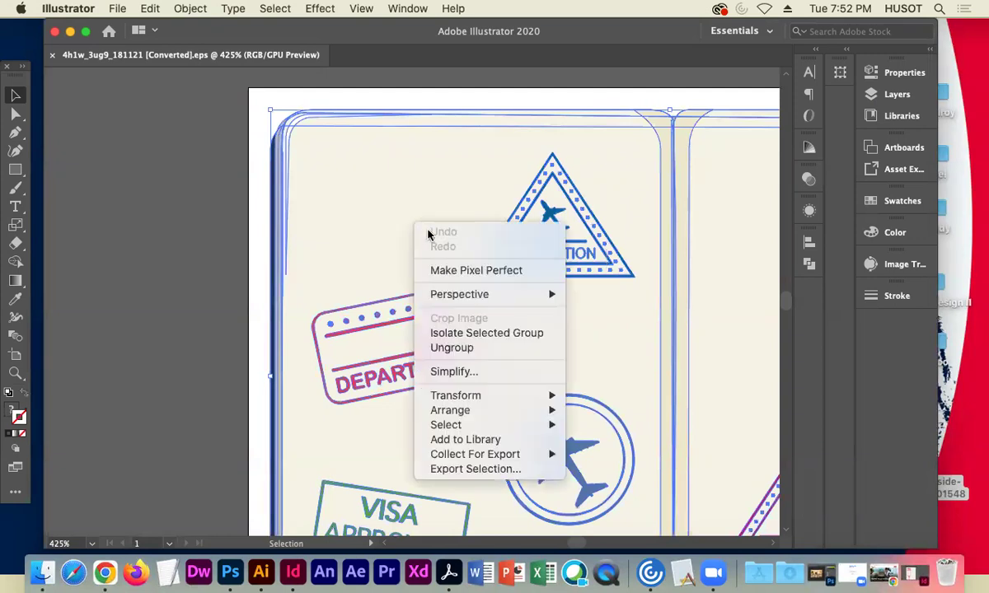
click(452, 346)
click(320, 212)
click(311, 215)
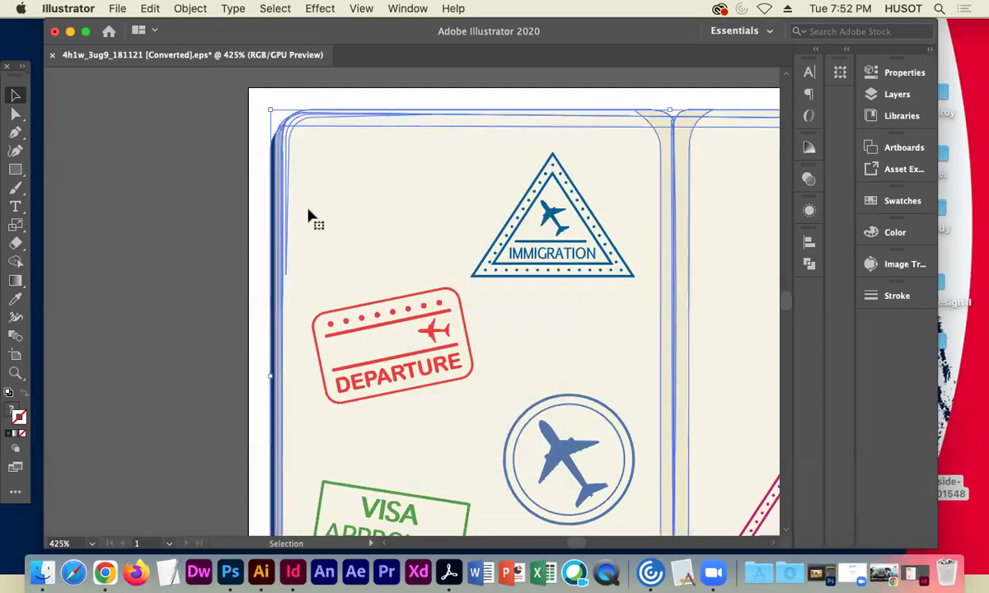
key(Delete)
key(a)
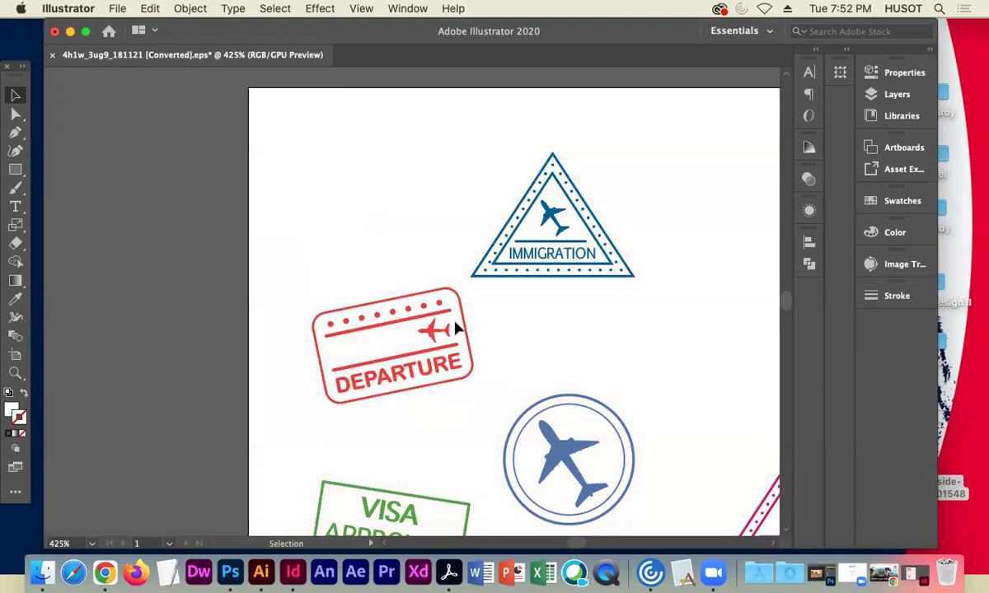
Delete the blue triangular Immigration stamp from the artboard
key(super+minus)
key(super+minus)
key(v)
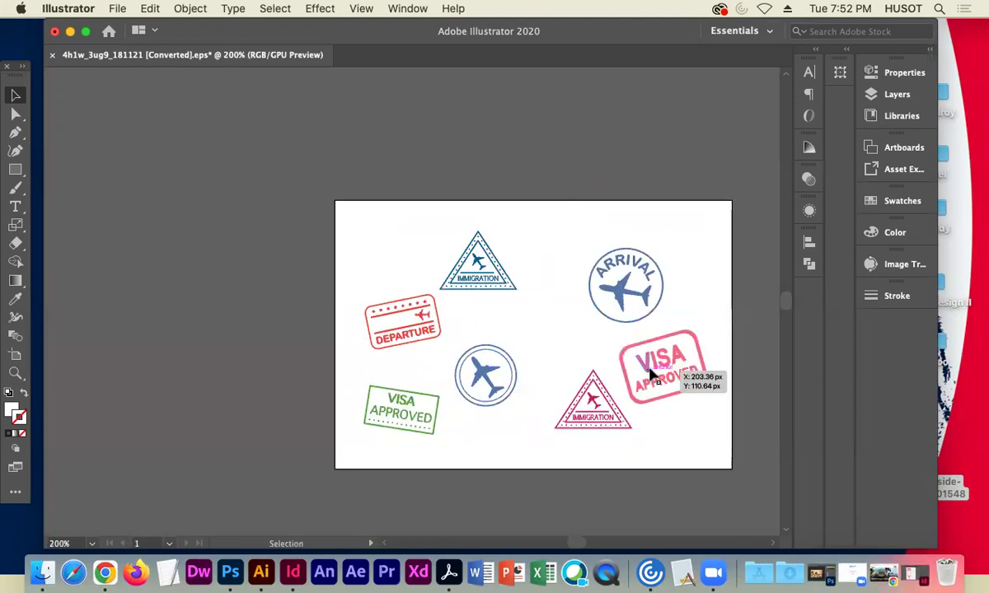
drag(578, 233, 695, 434)
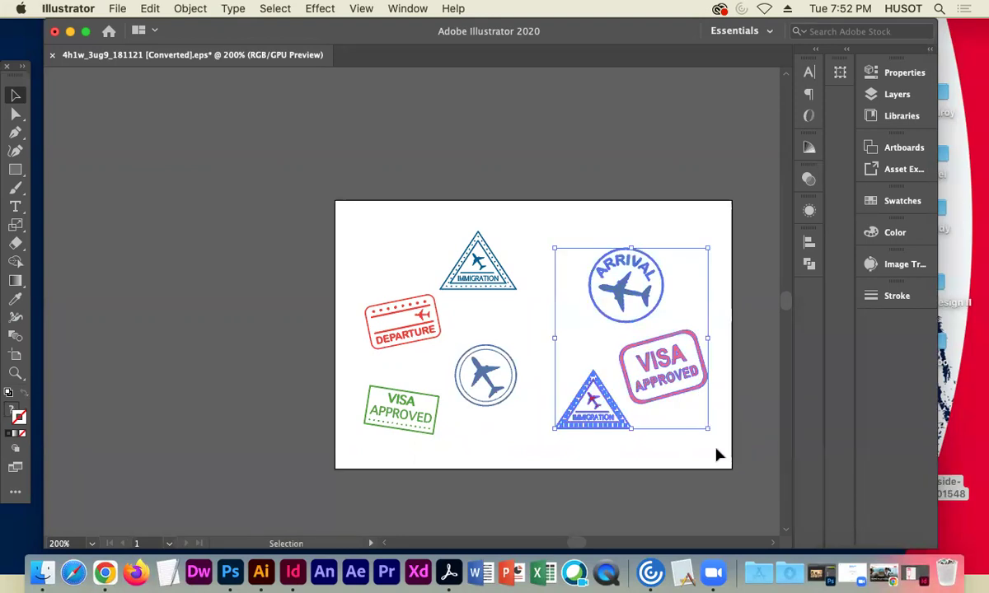
click(422, 216)
click(459, 279)
key(Delete)
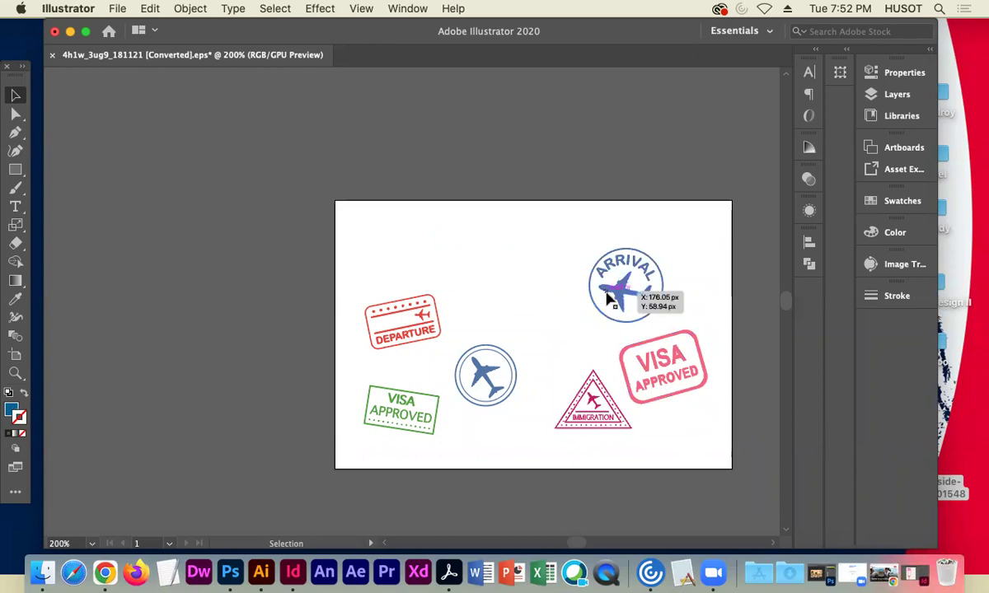
Delete the plain airplane circle, pink Immigration and pink Visa Approved stamps, and place the Arrival stamp in the artboard's upper right area
drag(627, 296, 489, 306)
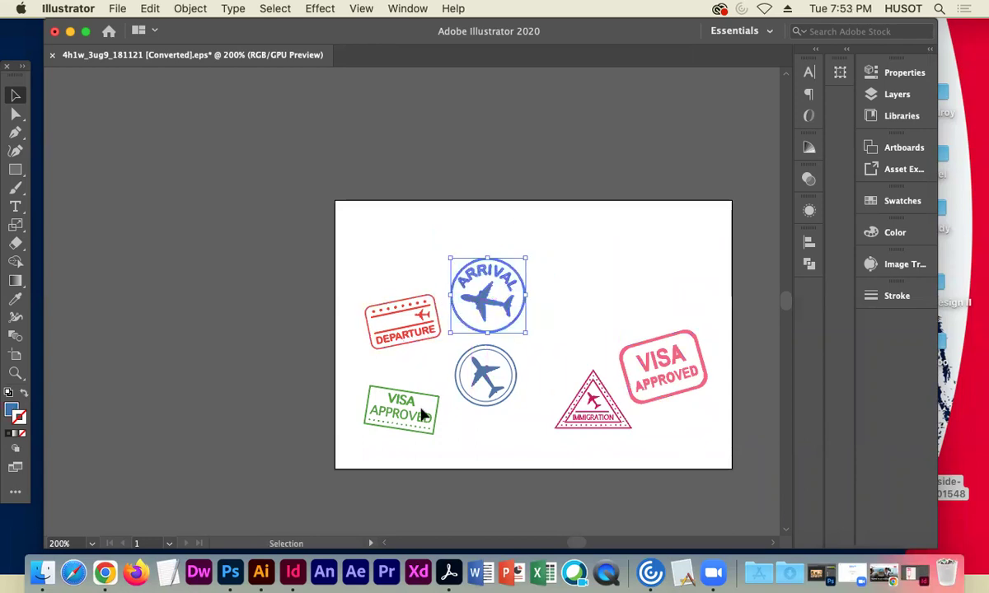
drag(508, 364, 508, 364)
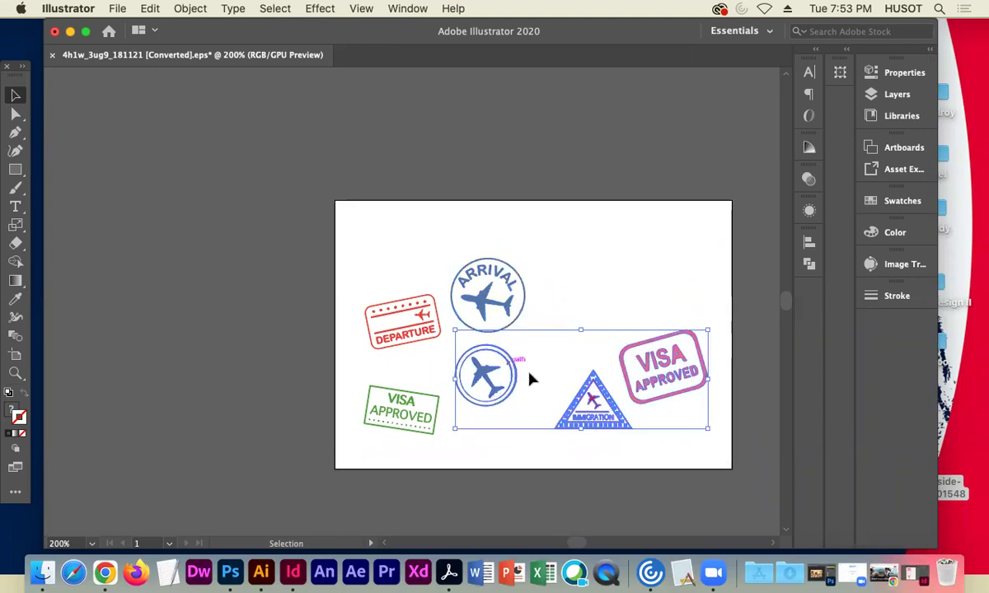
key(Delete)
drag(494, 284, 592, 267)
Recolor the red Departure stamp with a black fill
mouse_move(407, 323)
mouse_down()
mouse_move(467, 270)
mouse_move(312, 296)
mouse_move(406, 342)
mouse_up()
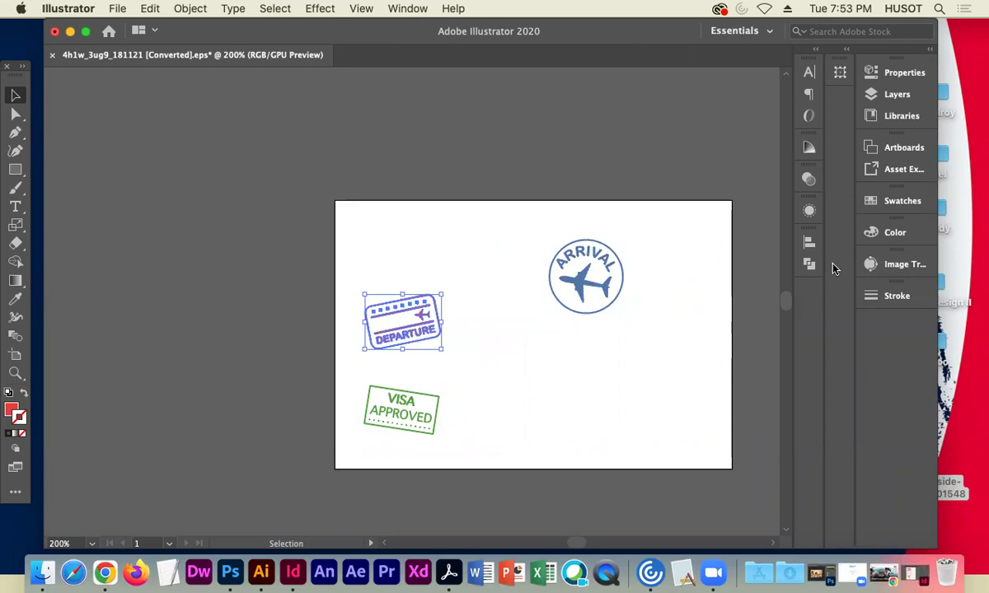
click(13, 413)
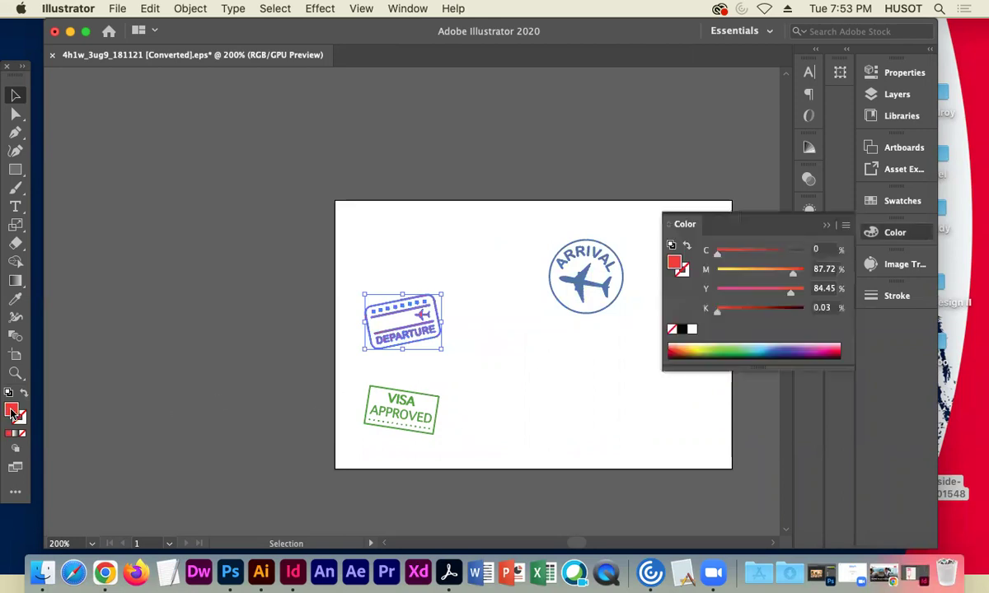
click(680, 331)
click(521, 252)
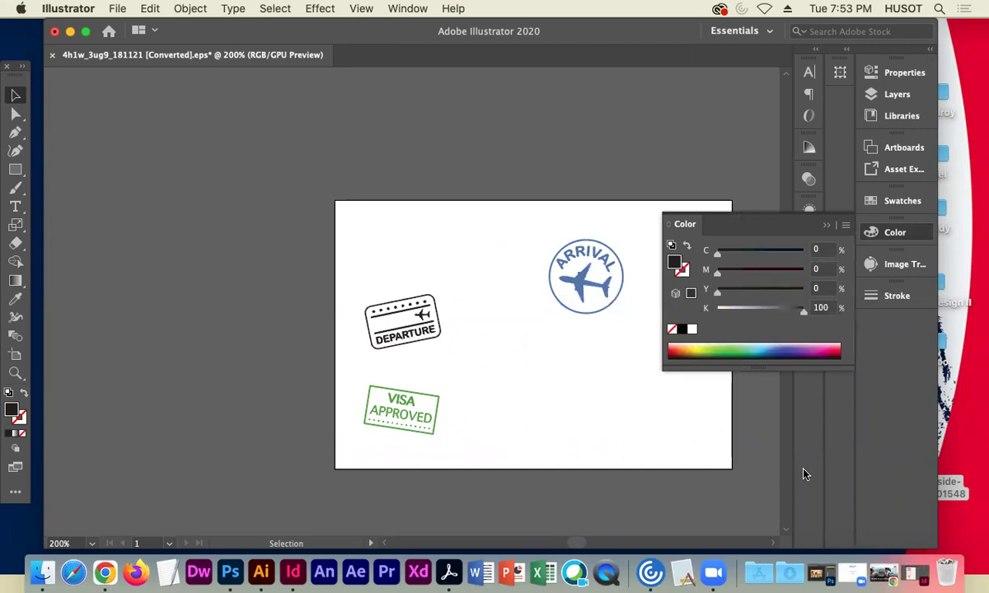
Switch to InDesign and look up the CMYK values of the medium pink palette square on page 2
click(844, 569)
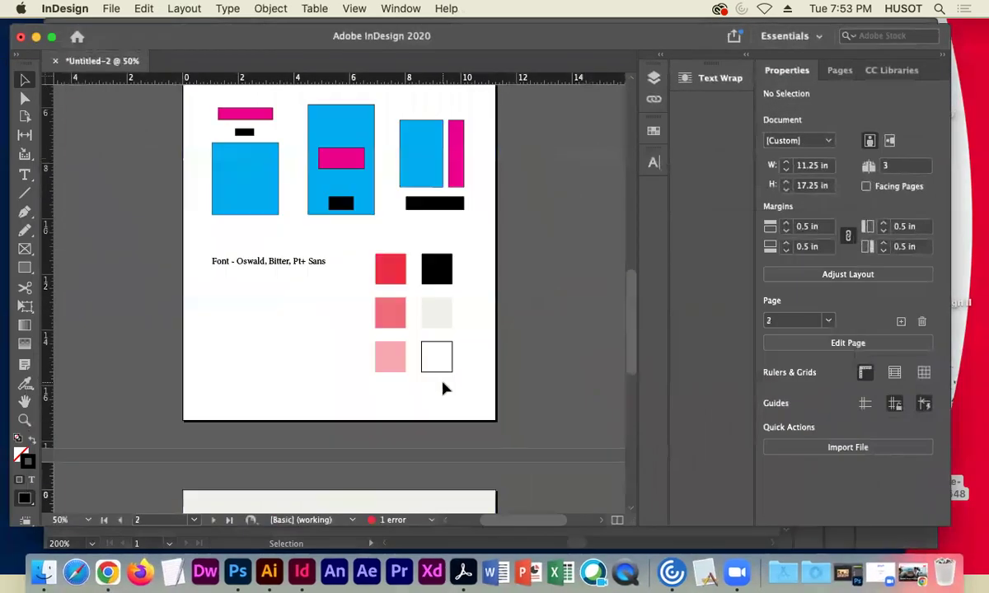
click(384, 319)
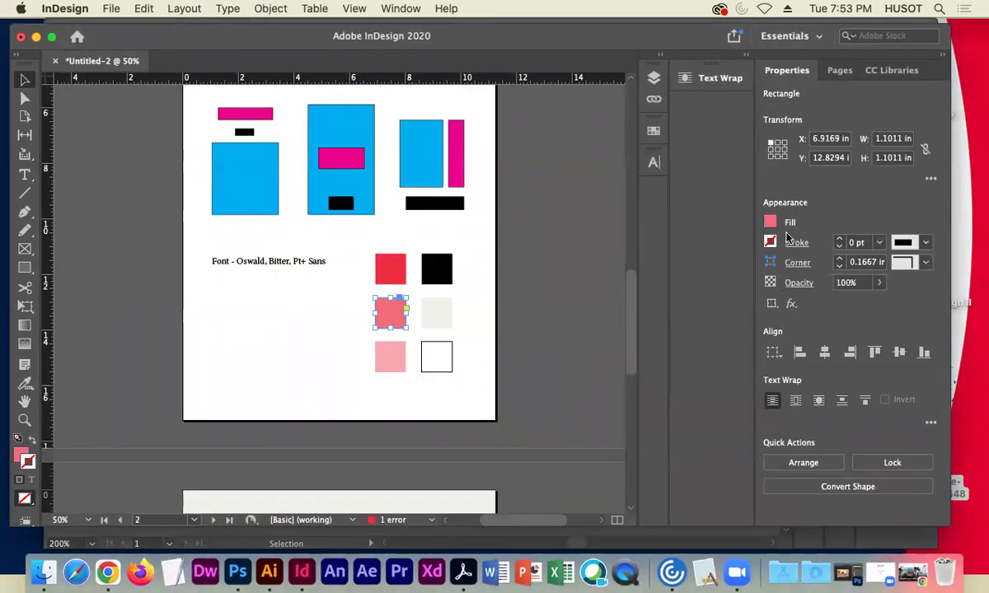
click(653, 130)
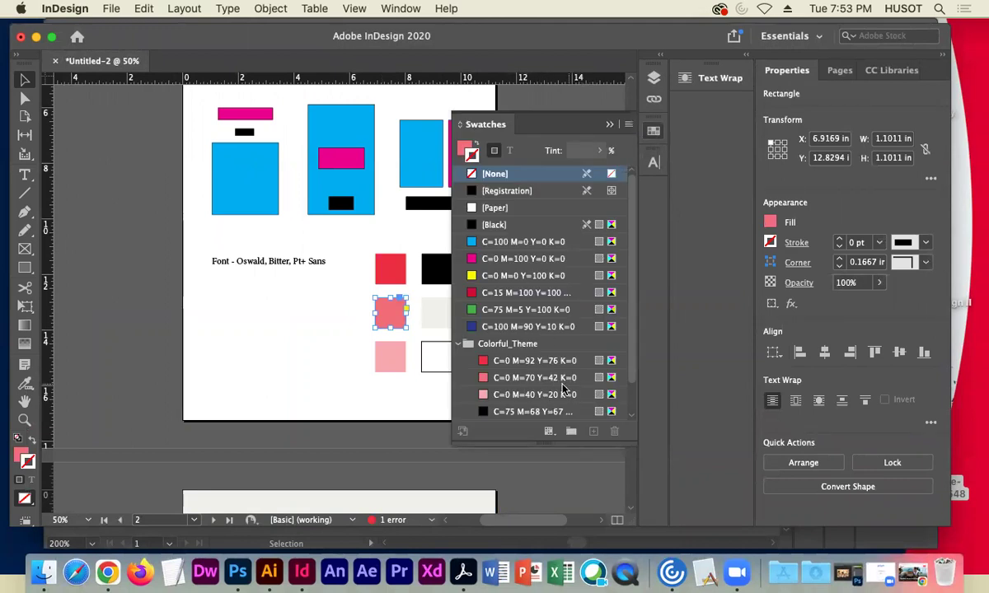
click(609, 125)
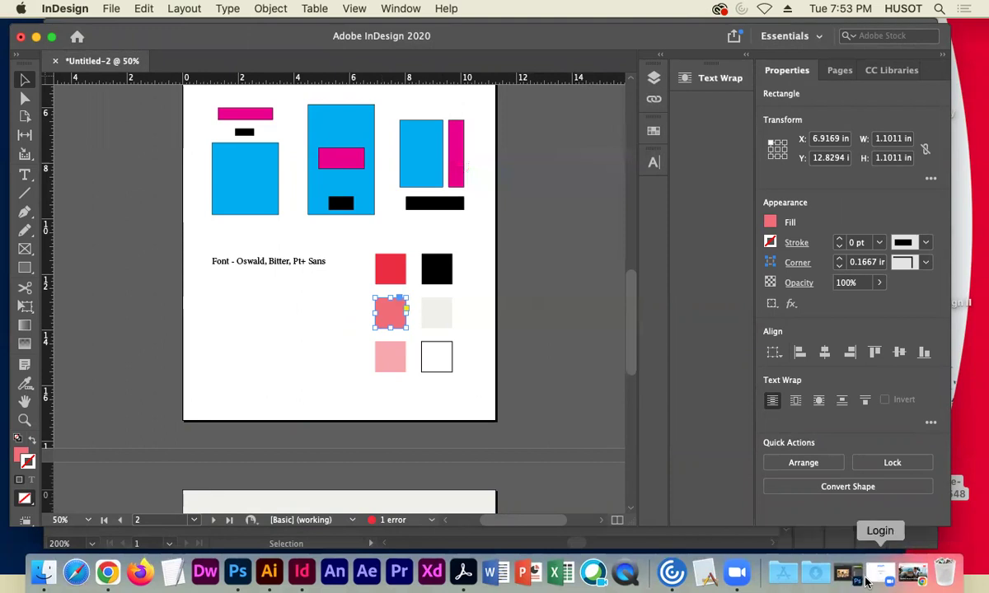
Switch back to Illustrator and try to define the fill color with magenta 70% and yellow 42%
click(268, 571)
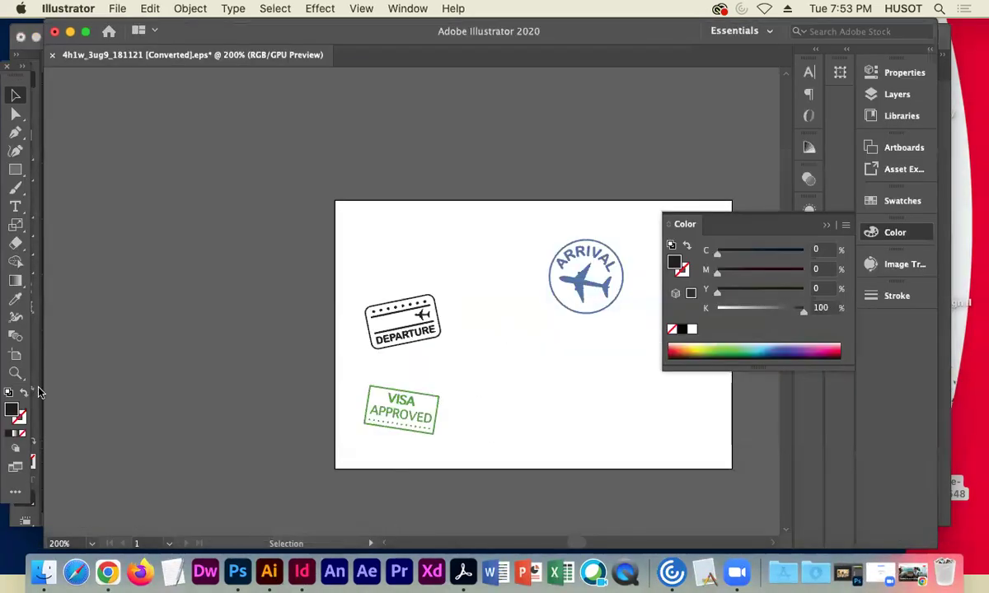
double_click(12, 410)
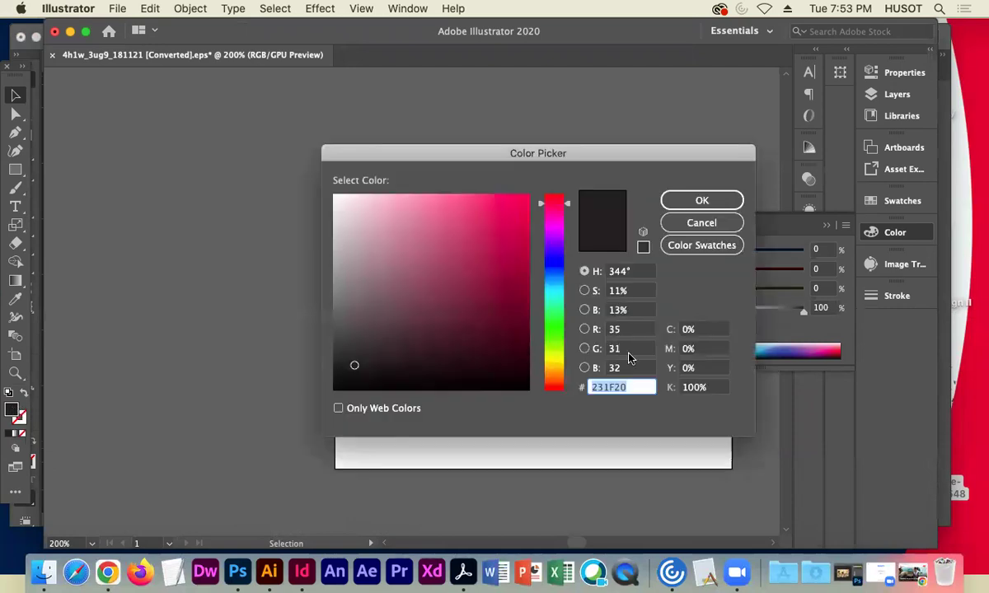
click(682, 350)
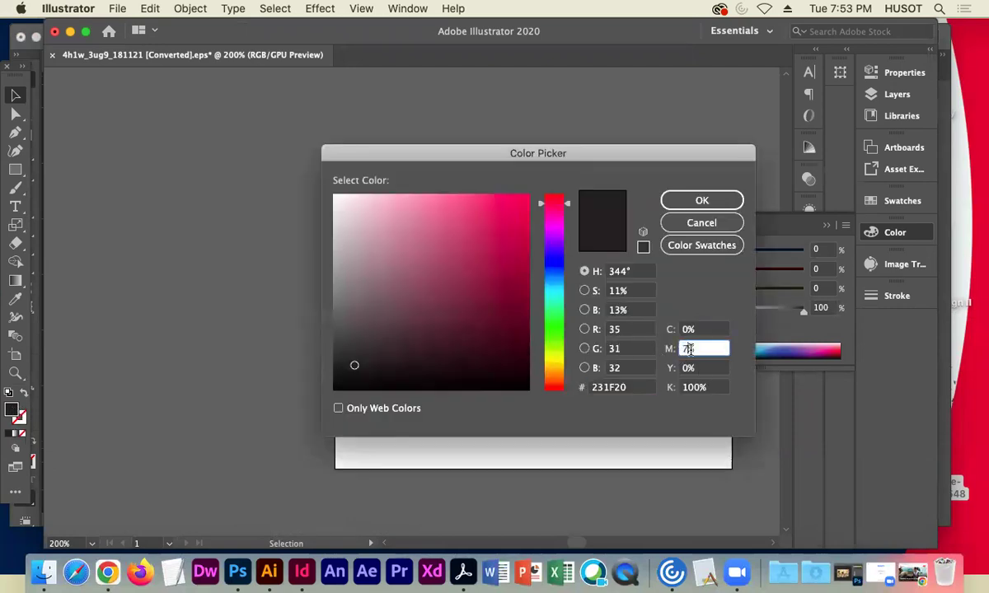
text(70)
click(685, 372)
text(42)
click(684, 329)
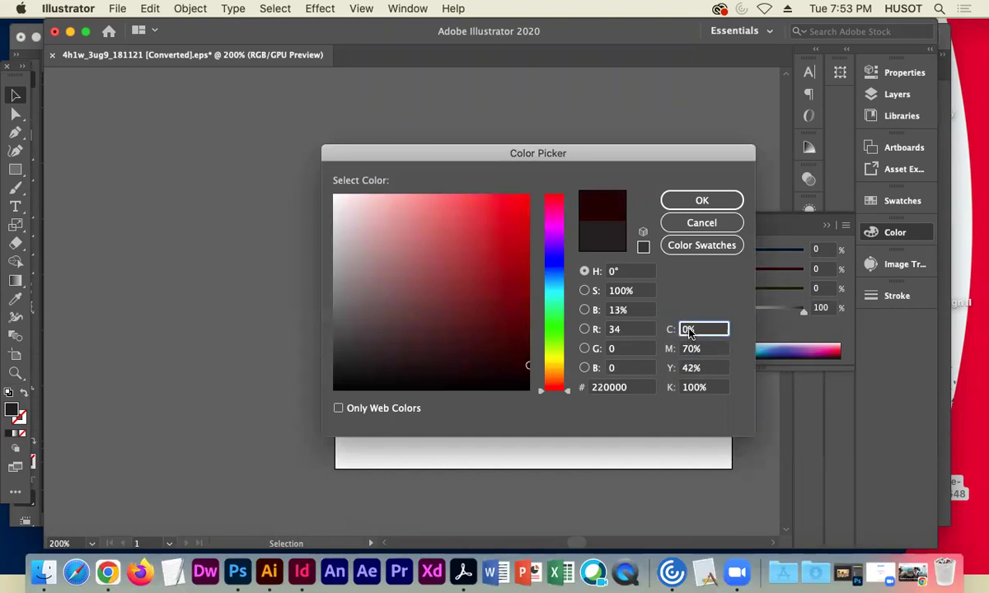
click(700, 202)
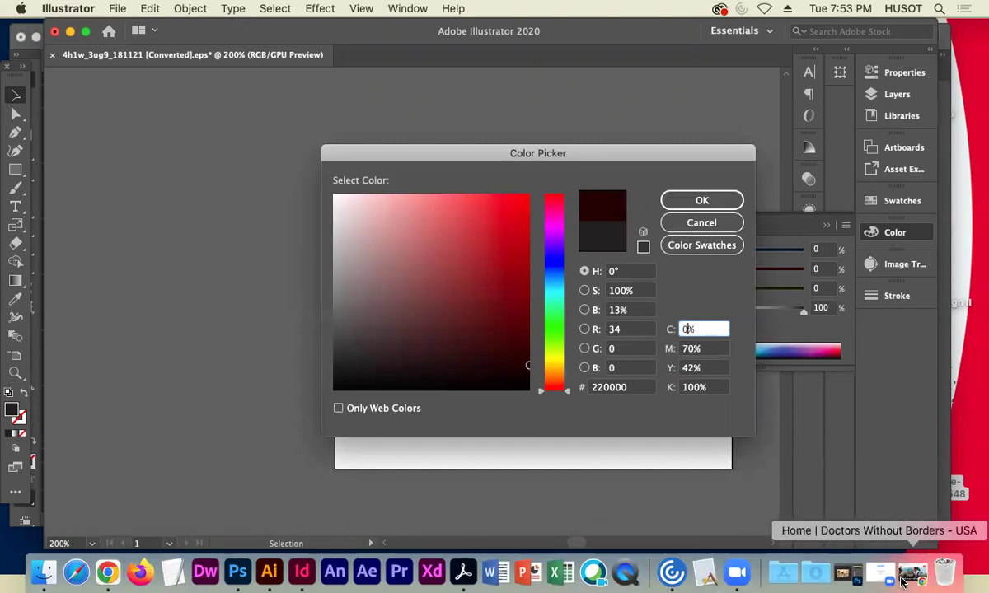
Recheck the medium pink swatch's CMYK values in InDesign, and minimize its window to return to Illustrator
click(301, 572)
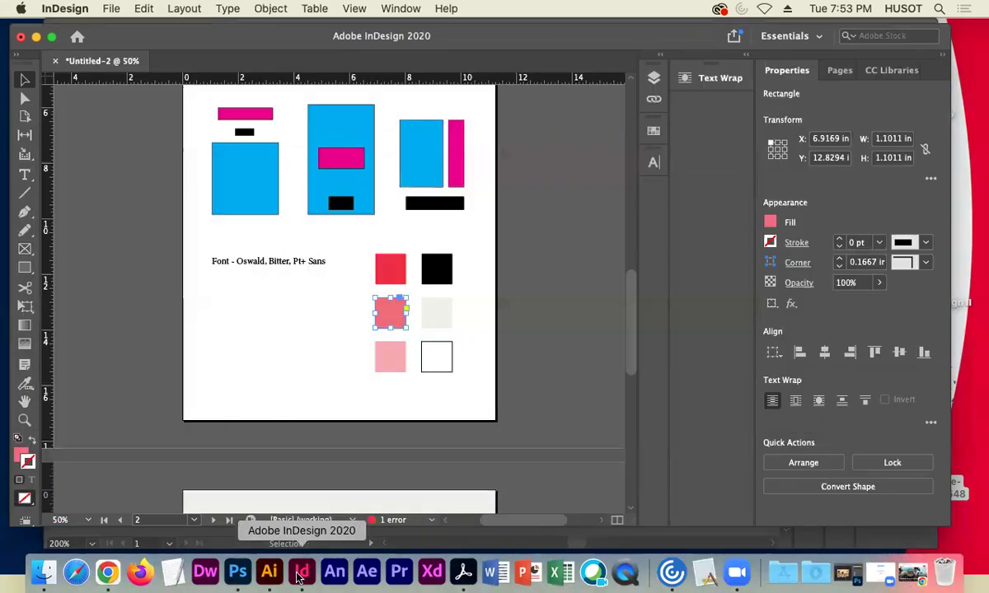
click(653, 130)
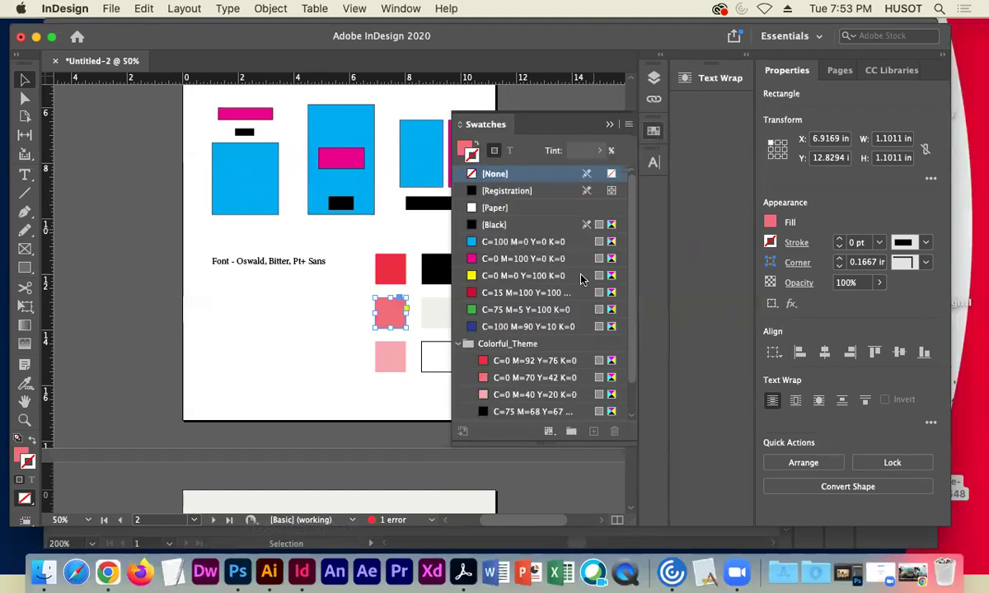
click(608, 125)
click(37, 37)
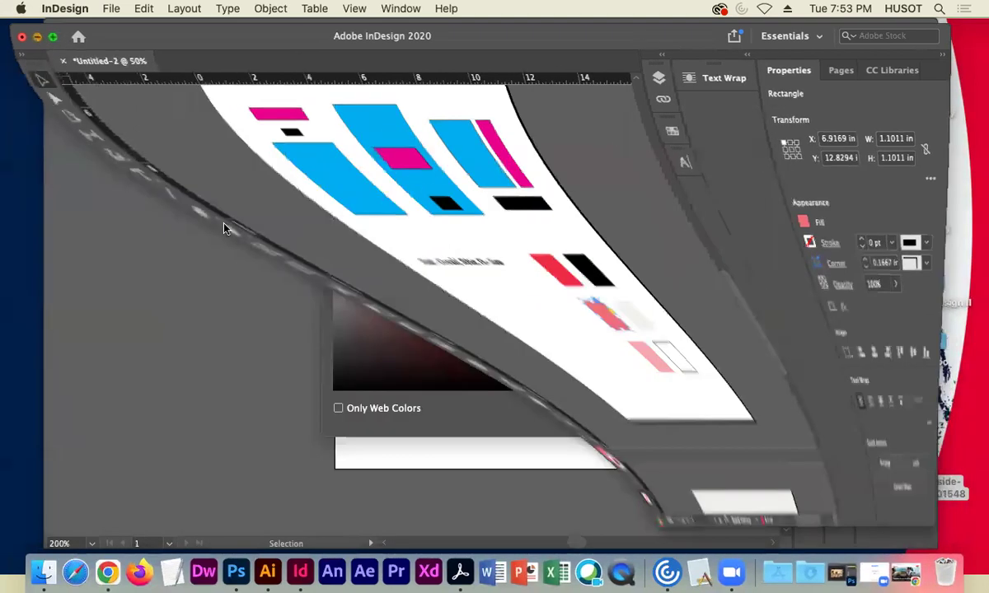
Accept the picked fill color and draw a small square above the Departure stamp
click(694, 350)
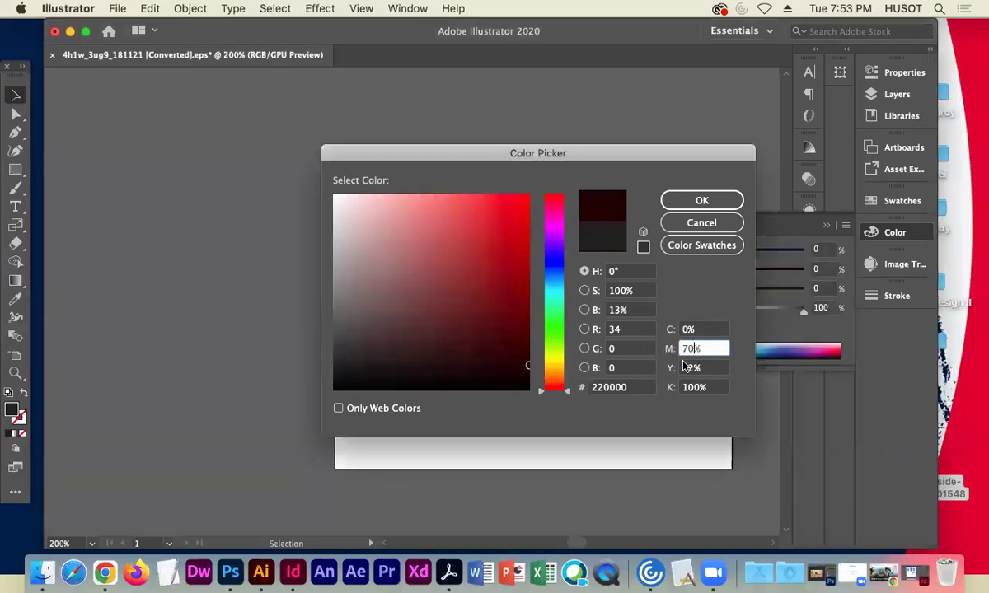
click(701, 201)
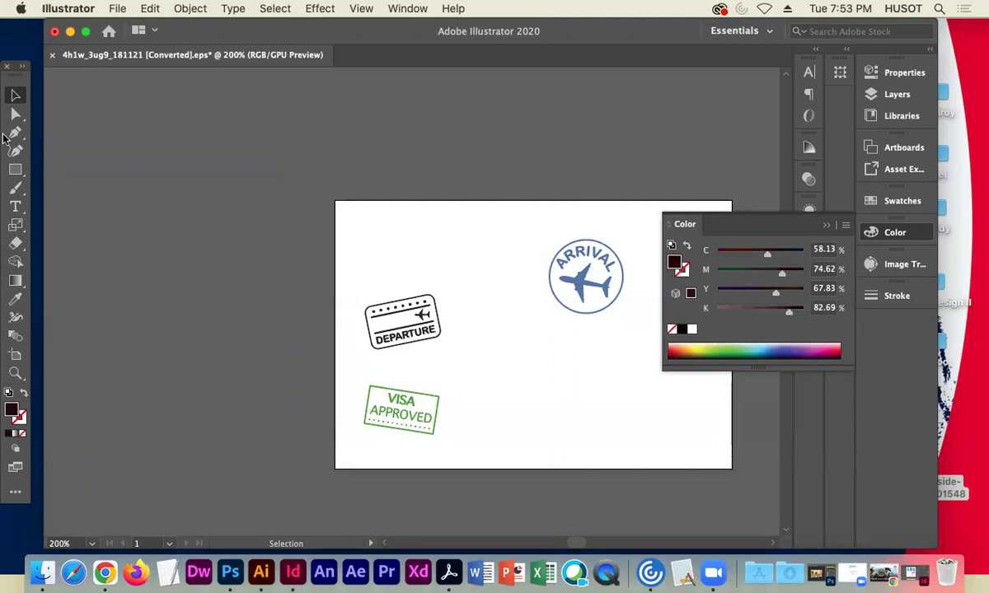
click(15, 169)
drag(351, 225, 406, 279)
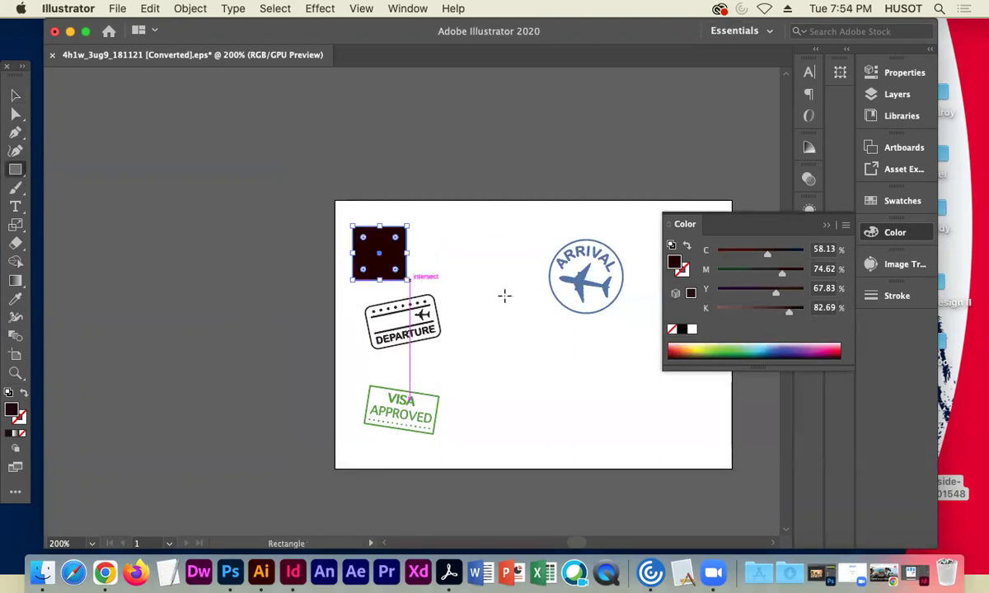
Set the square's fill to C 0, M 70, Y 42, K 0
click(812, 251)
text(0)
key(Return)
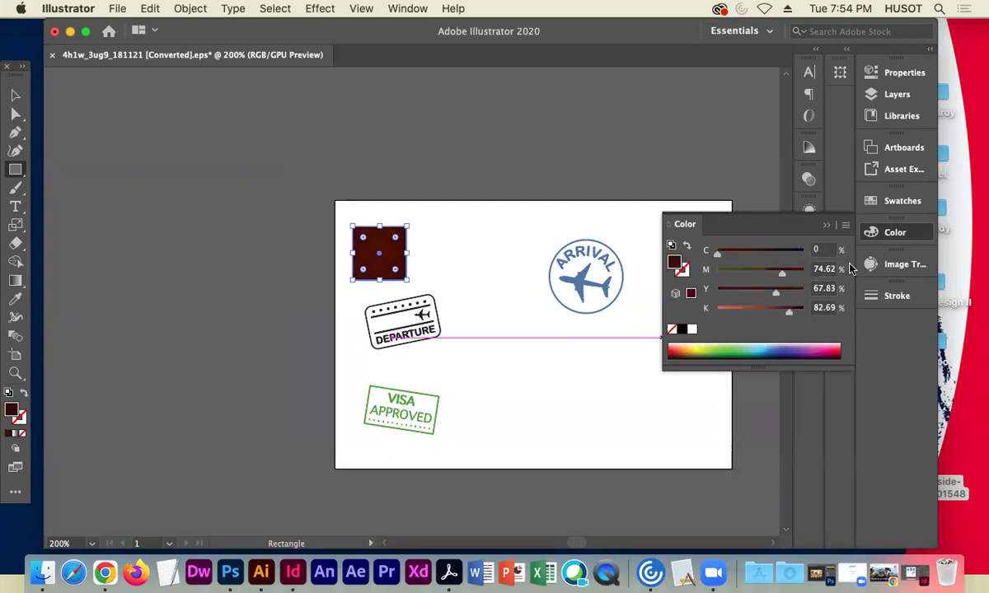
click(826, 271)
text(70)
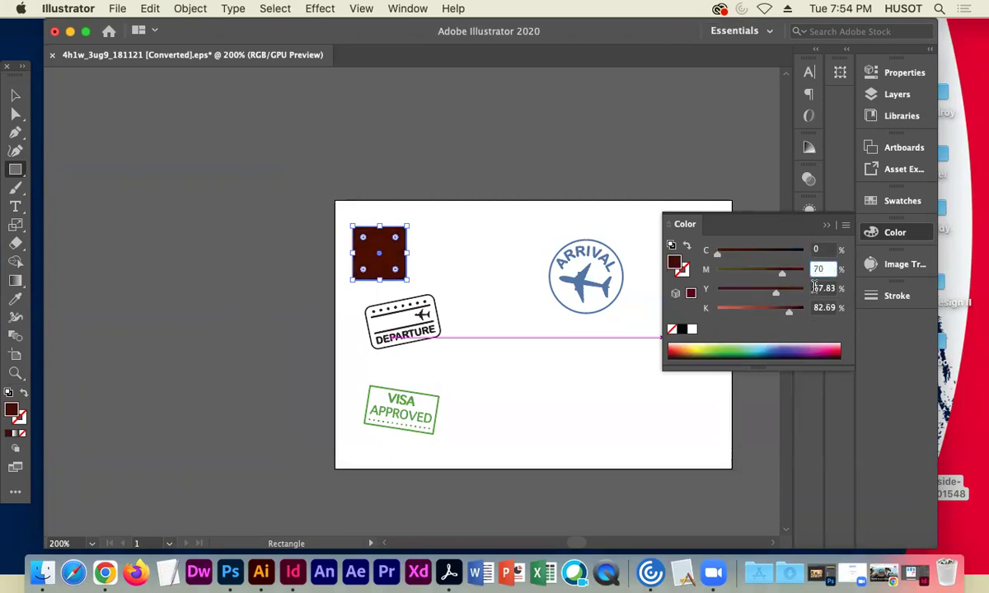
click(815, 288)
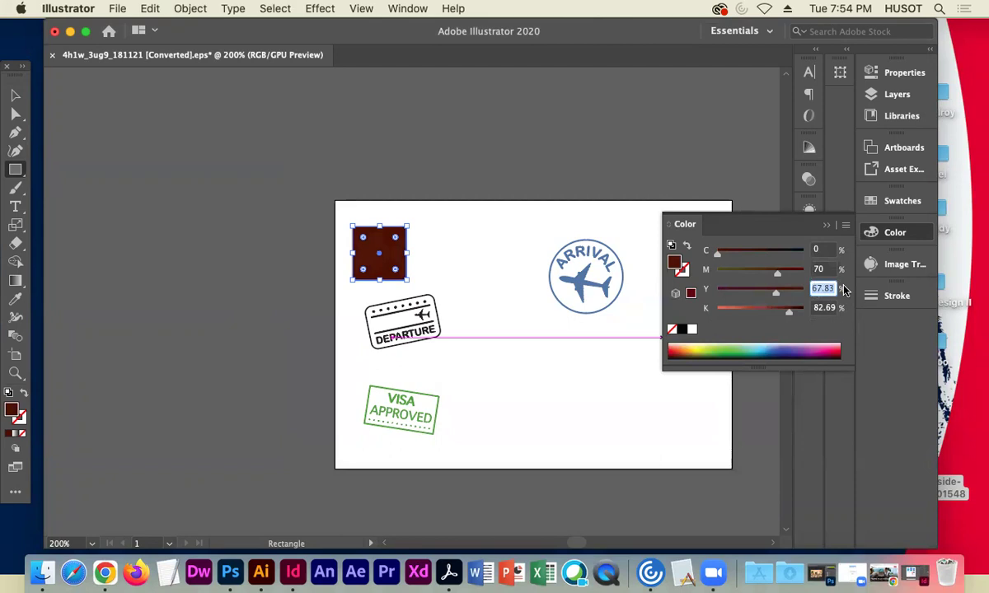
text(42)
click(818, 307)
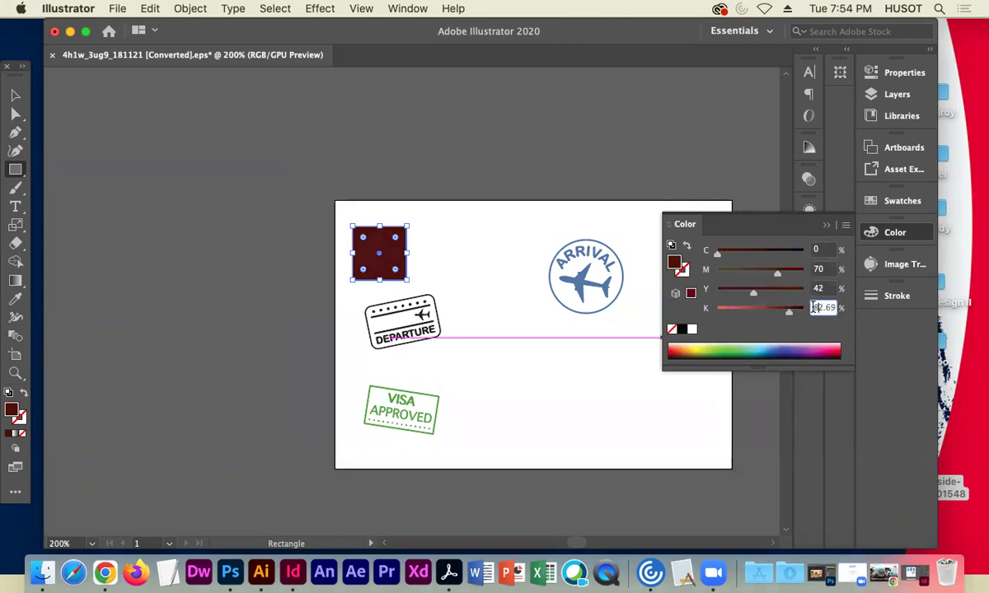
text(0)
key(Return)
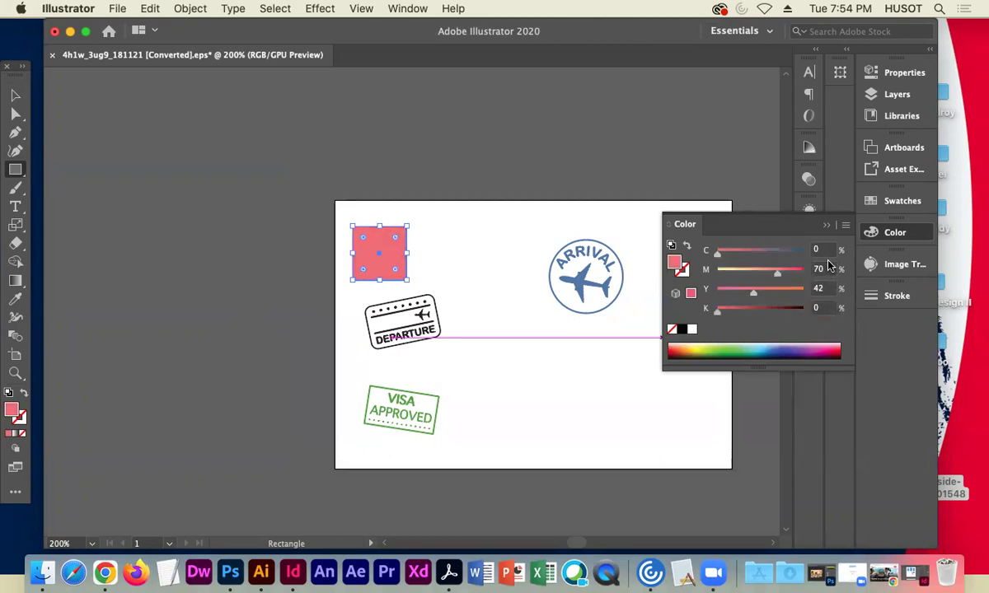
Recolor the green Visa Approved stamp with the pink sampled from the square using the Eyedropper
click(16, 94)
click(103, 170)
mouse_move(403, 422)
mouse_down()
mouse_move(414, 420)
mouse_move(405, 422)
mouse_up()
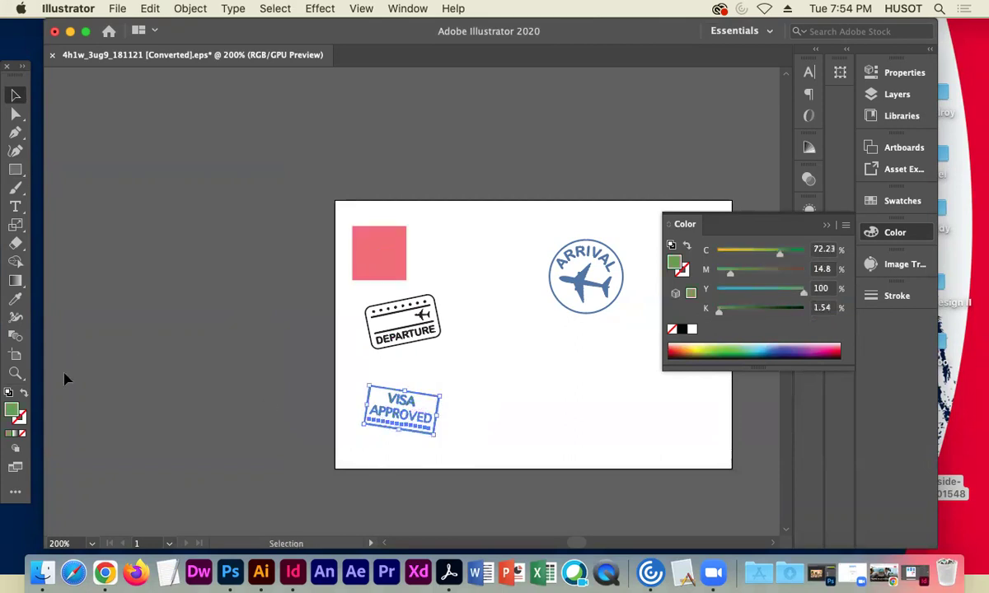
click(15, 298)
click(379, 252)
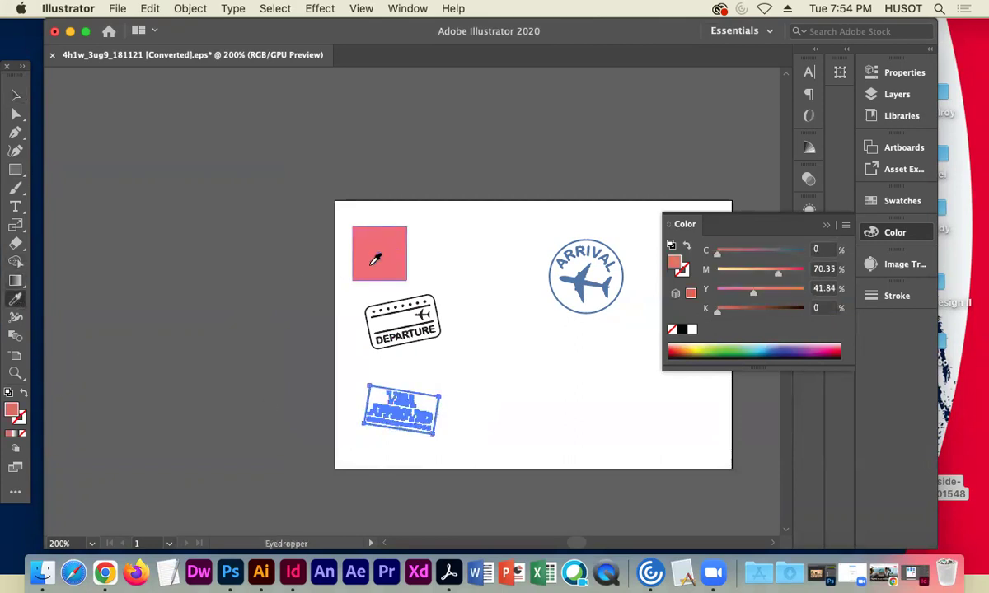
click(15, 95)
click(132, 132)
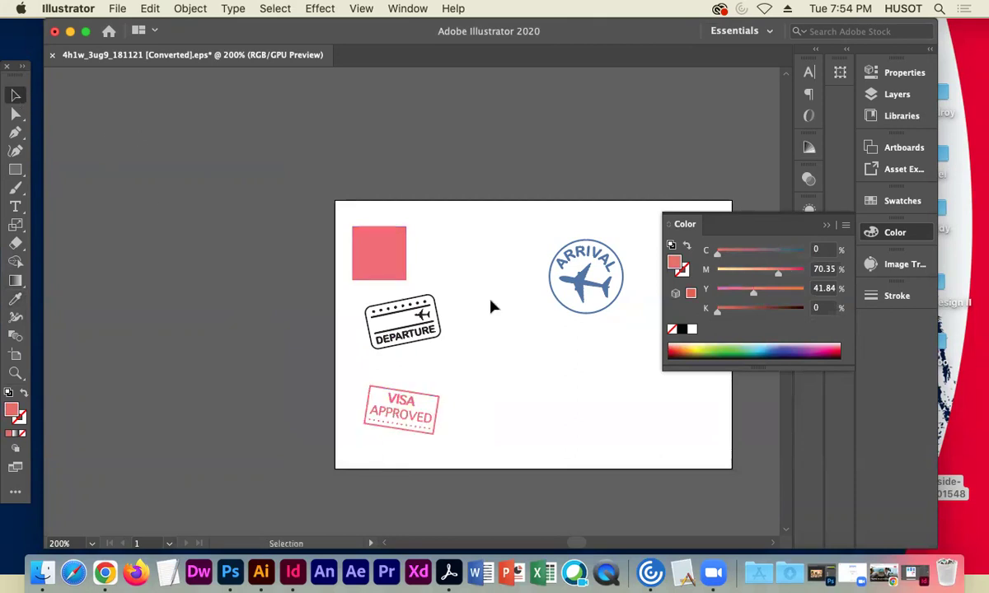
click(829, 225)
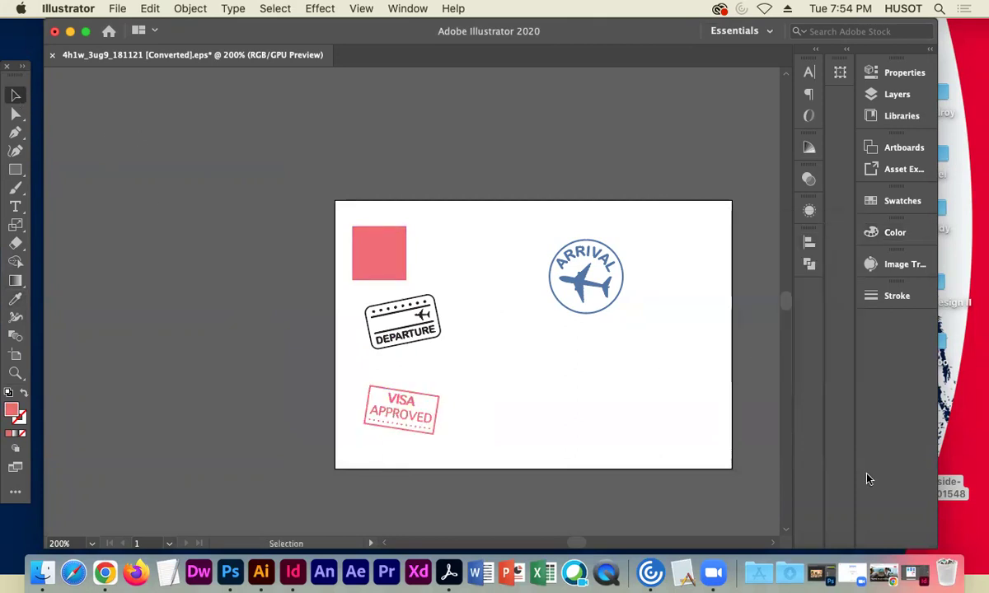
Check the light pink swatch's CMYK values in InDesign, and minimize its window to return to Illustrator
click(912, 573)
click(384, 349)
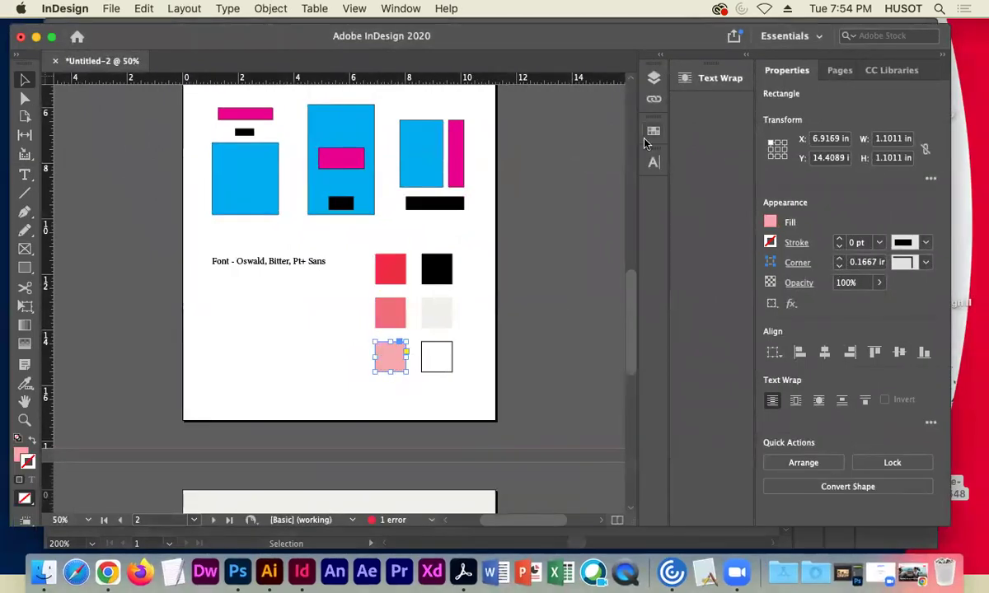
click(653, 132)
scroll(567, 405, down, 2)
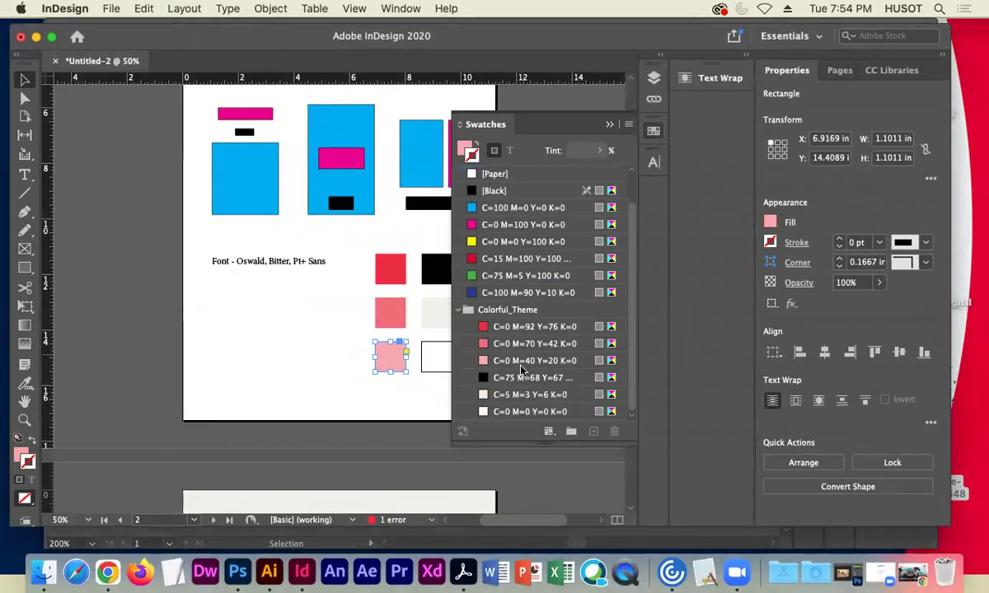
click(608, 125)
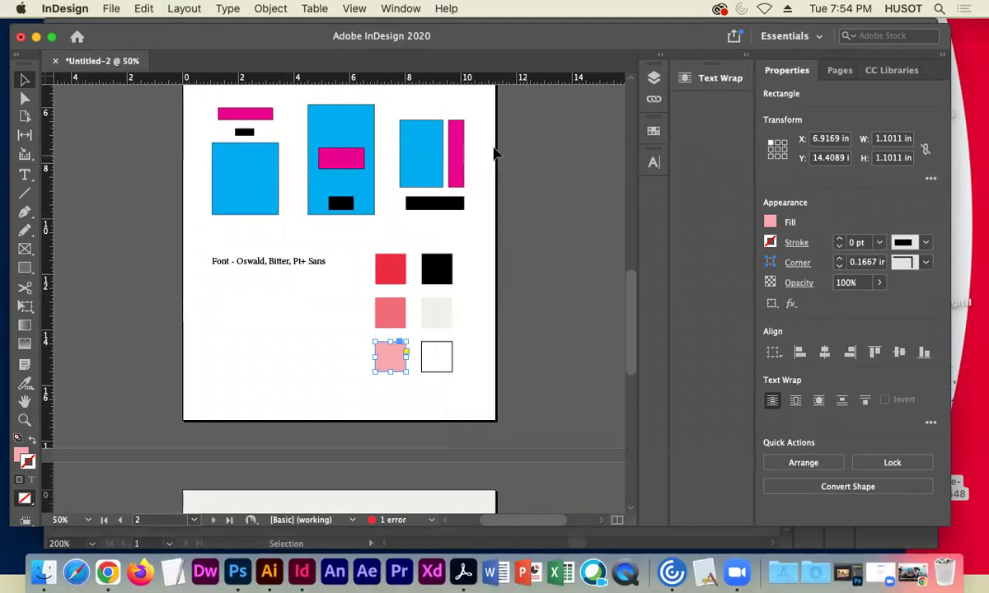
click(37, 37)
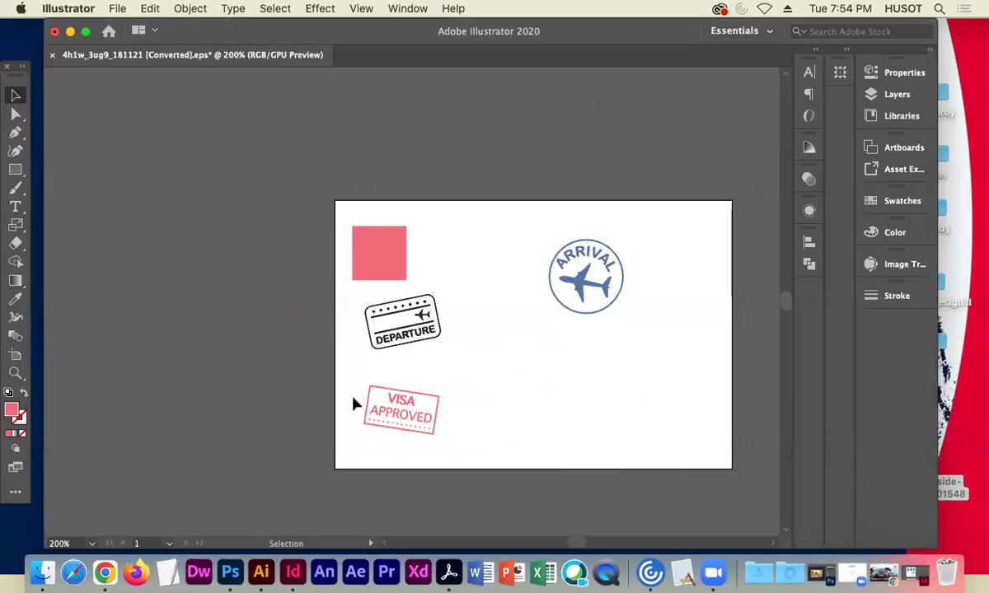
Draw a second, smaller square between the pink square and the Arrival stamp, and keep it selected
click(14, 169)
drag(439, 229, 475, 265)
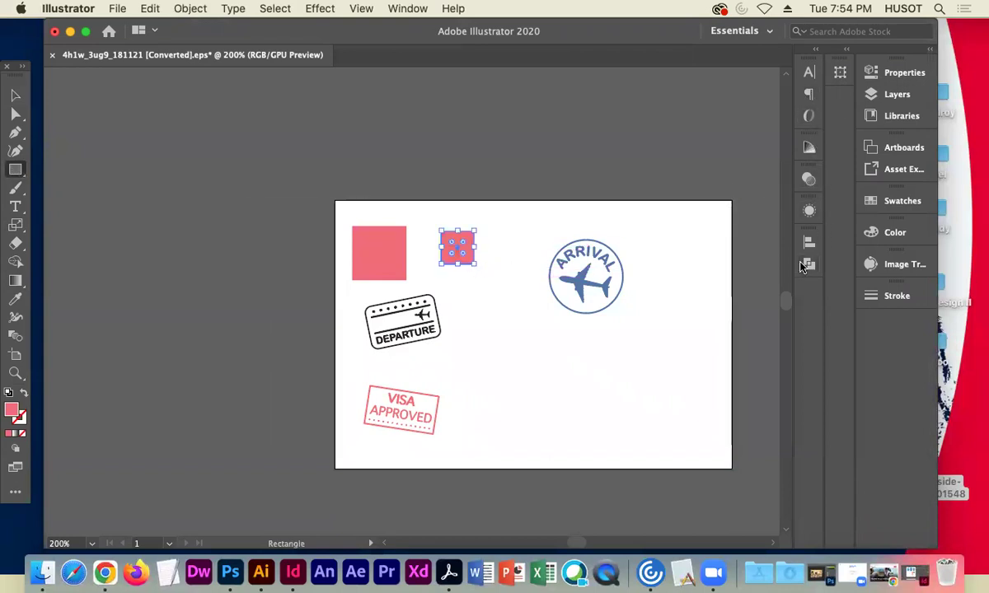
click(15, 95)
click(365, 262)
click(454, 246)
Set the smaller square's fill to magenta 40% and yellow 20%, and deselect it
click(893, 239)
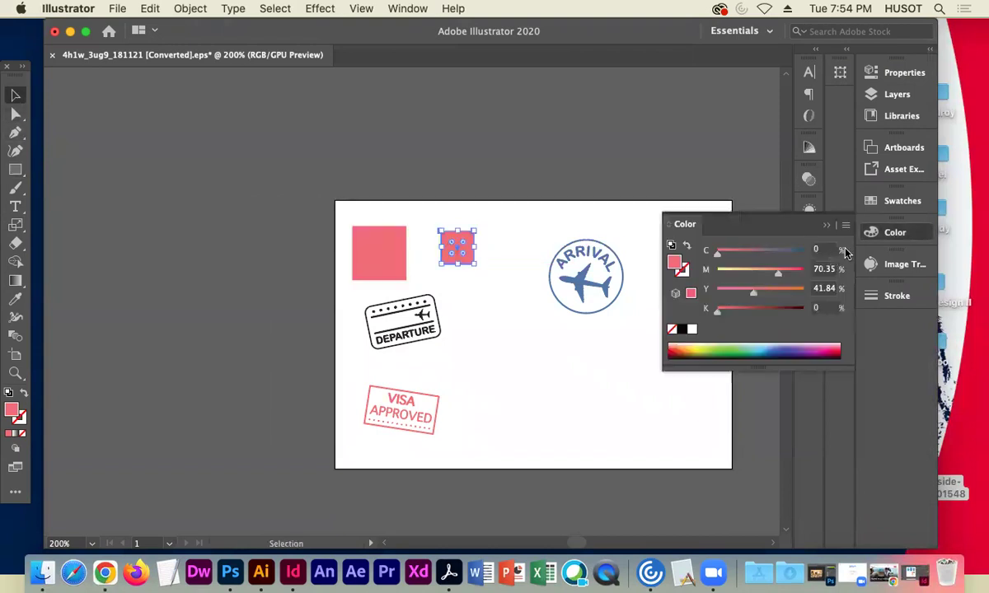
drag(814, 269, 833, 268)
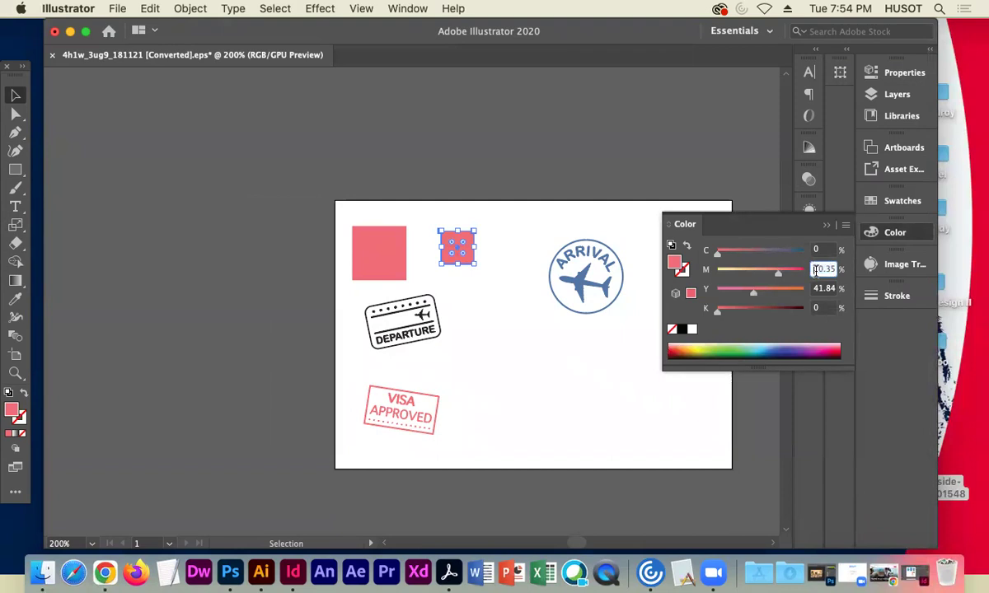
text(40)
key(Tab)
text(20)
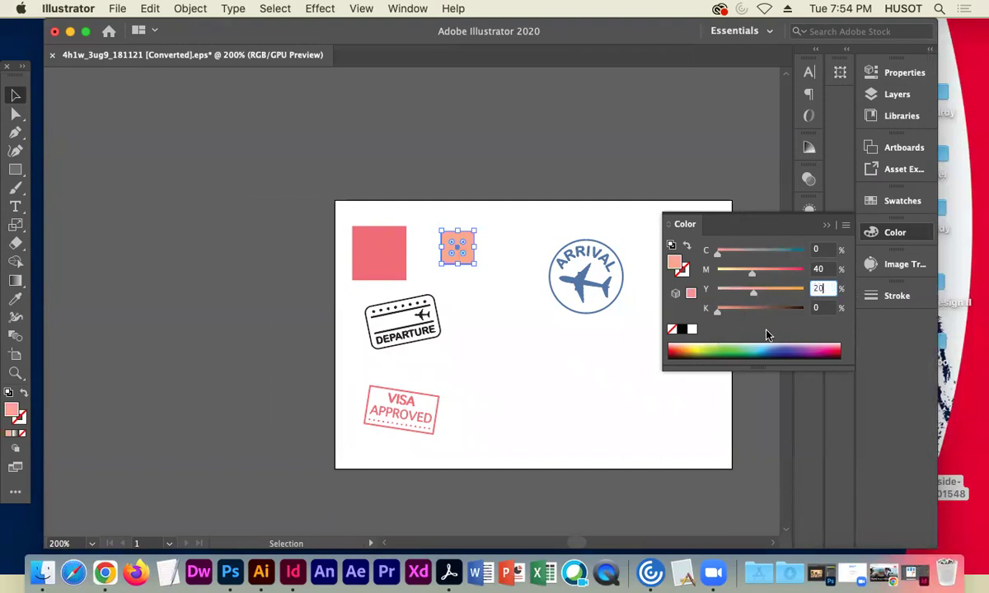
key(Return)
click(589, 346)
click(826, 224)
Recolor the blue Arrival stamp with the light pink sampled from the smaller square using the Eyedropper
click(593, 294)
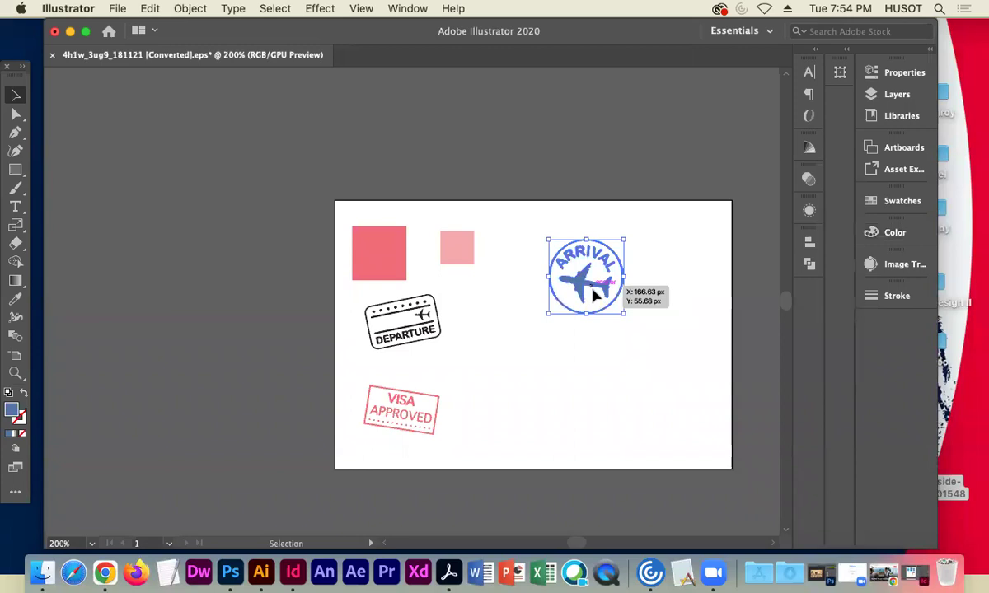
click(17, 300)
click(453, 238)
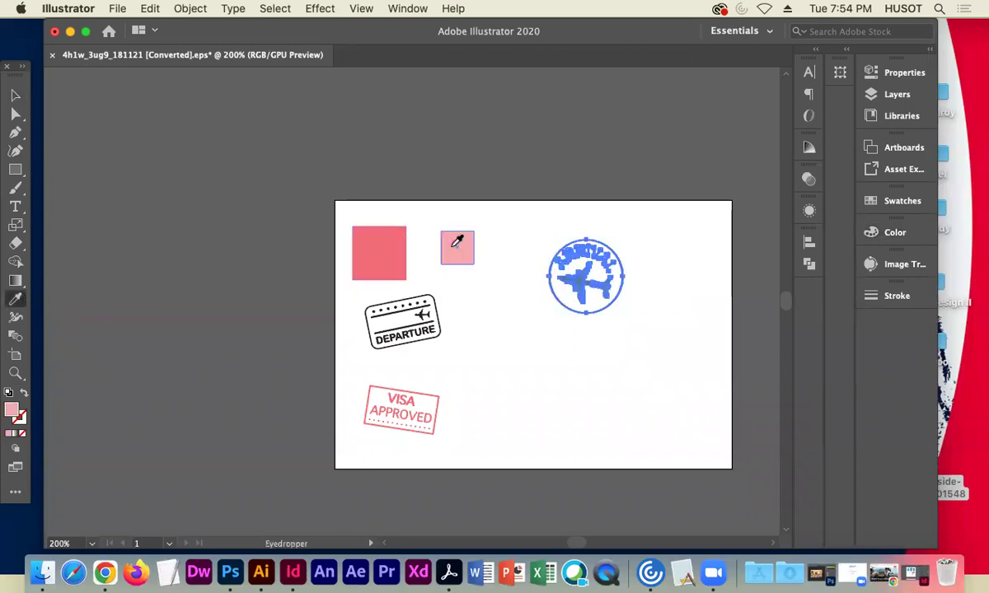
Delete both color sample squares and spread out the Departure and Arrival stamps on the artboard
click(18, 97)
drag(449, 216, 348, 270)
key(Delete)
drag(410, 322, 428, 273)
drag(588, 284, 563, 351)
click(412, 325)
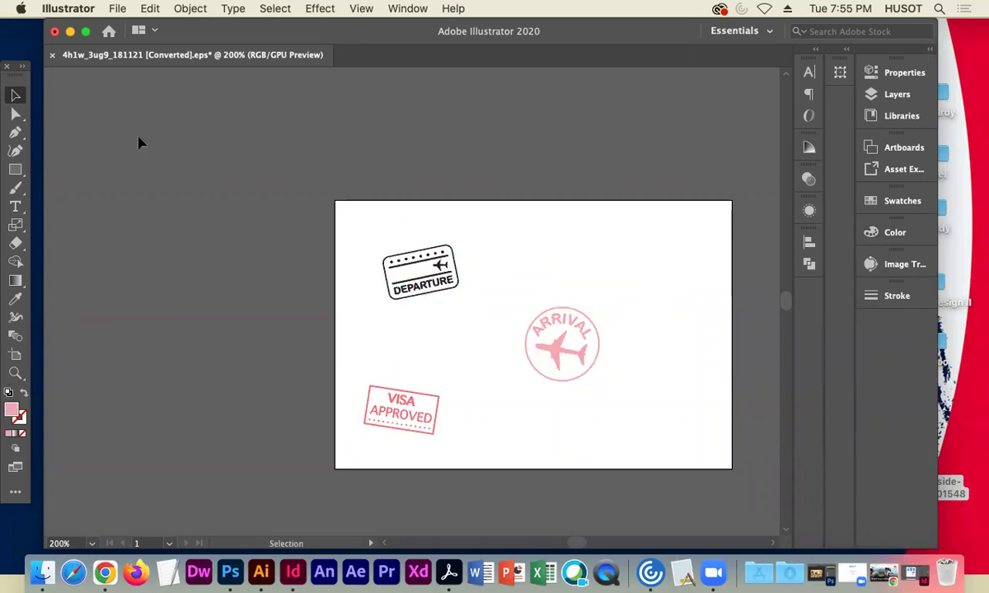
Save the artwork as an Illustrator file named stamps in the doctorswithoutborders folder, and close the document
click(115, 8)
text(stamps)
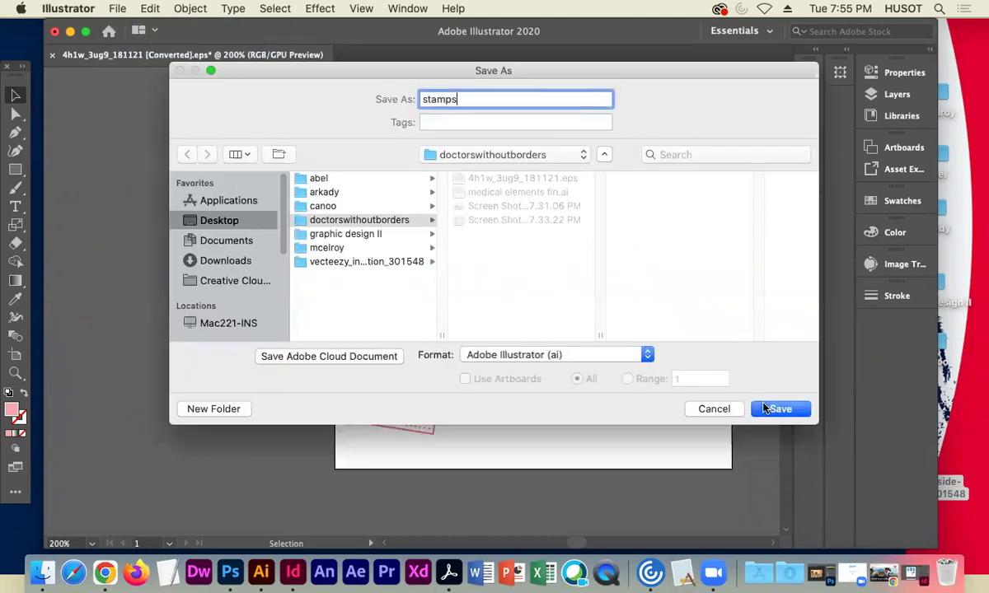
click(764, 409)
click(655, 505)
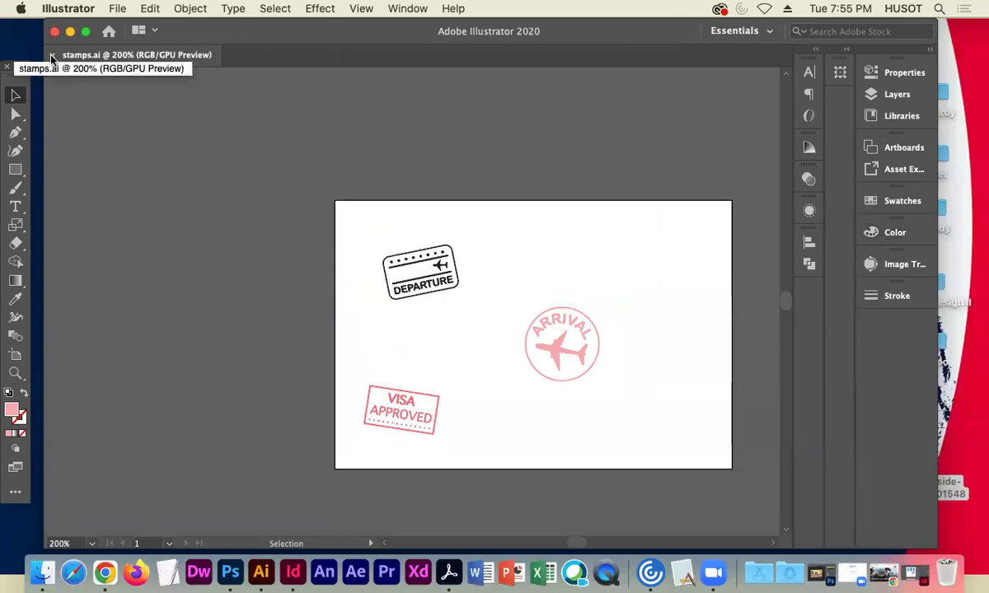
click(51, 56)
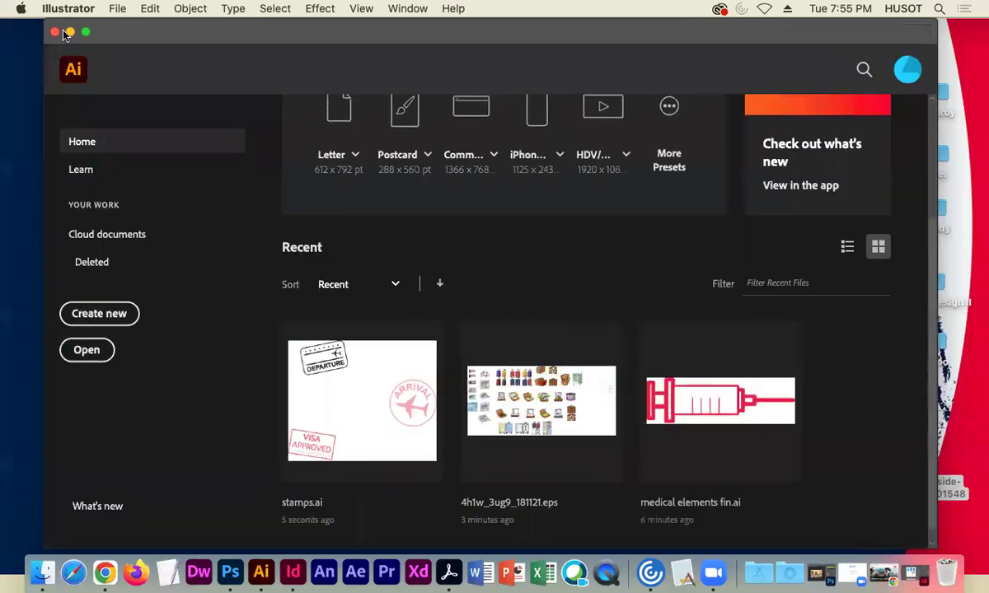
Switch to InDesign and bring up the syringe on page 3 with nothing selected
click(70, 31)
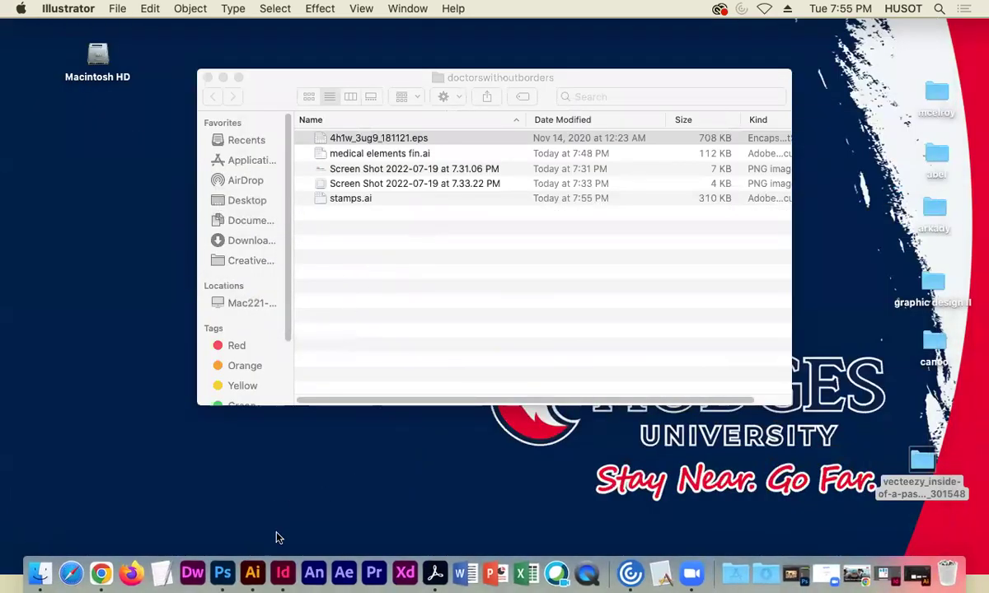
click(252, 572)
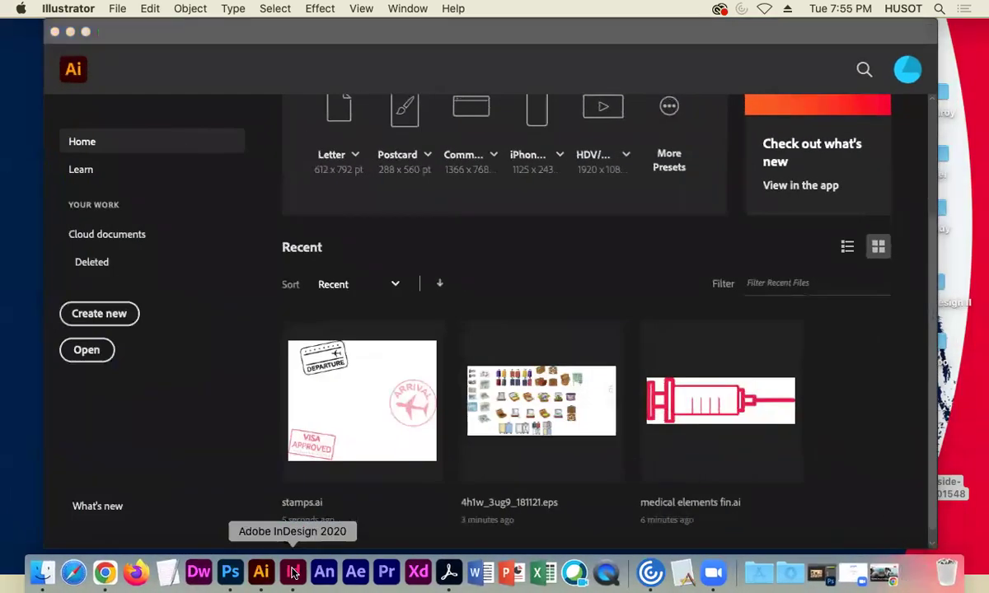
click(292, 573)
scroll(296, 429, down, 10)
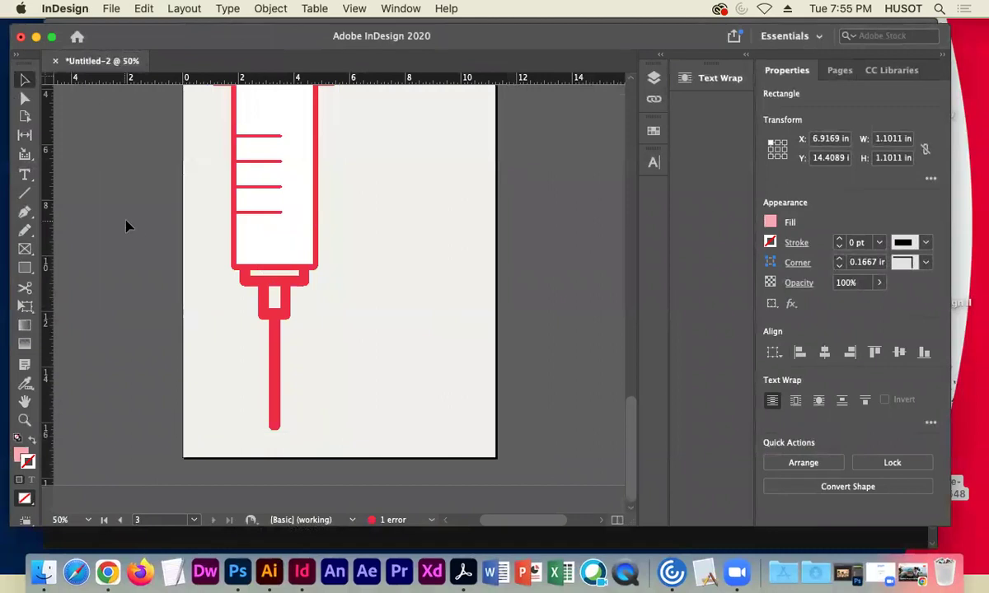
scroll(123, 229, up, 5)
click(119, 258)
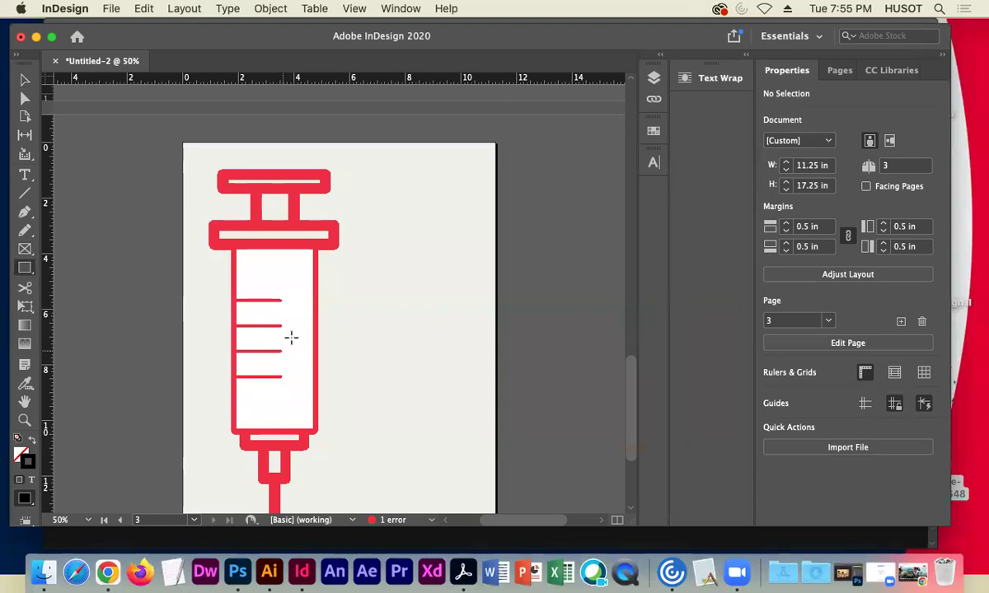
drag(293, 284, 238, 397)
key(super+shift+a)
Place stamps.ai on the pasteboard beside page 3 and move it onto the upper part of the syringe barrel
click(105, 10)
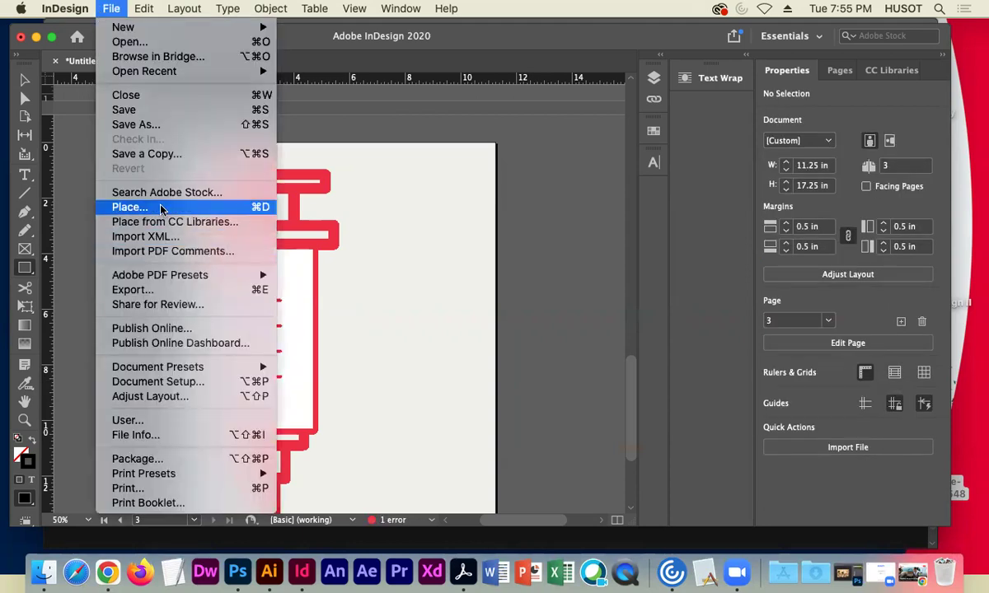
click(141, 204)
click(694, 152)
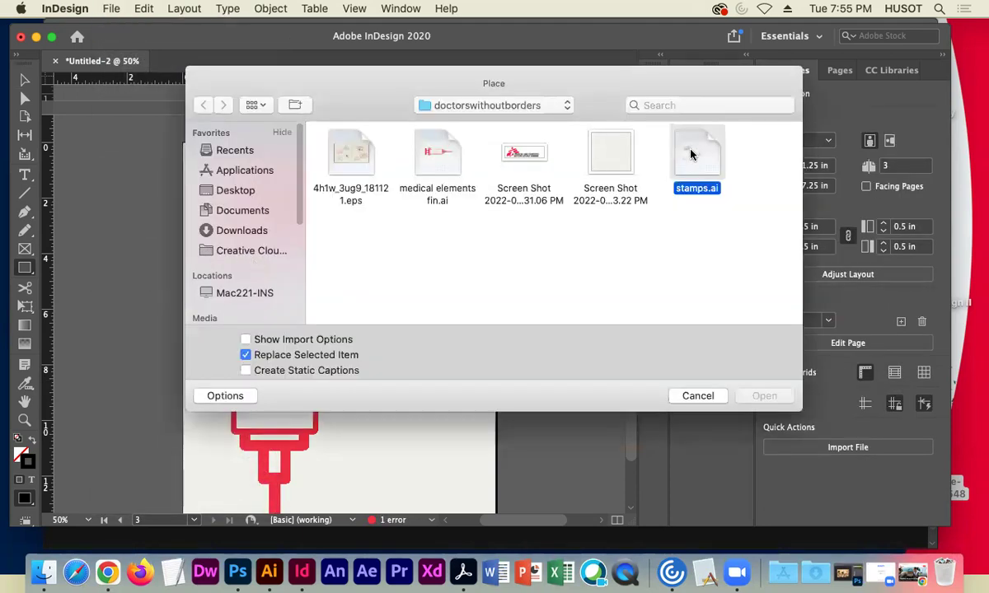
key(Return)
click(78, 213)
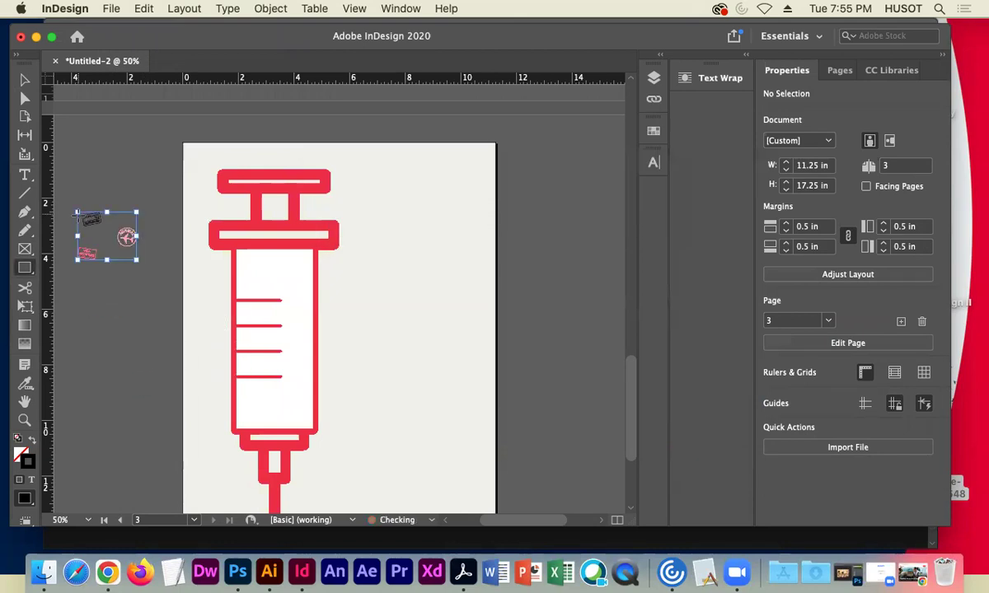
click(24, 80)
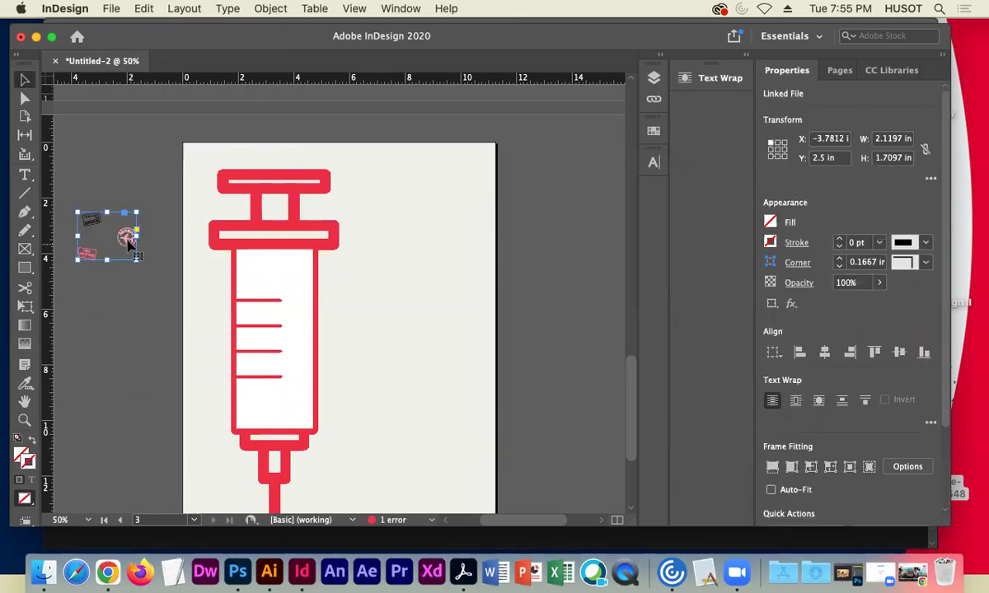
drag(128, 240, 302, 309)
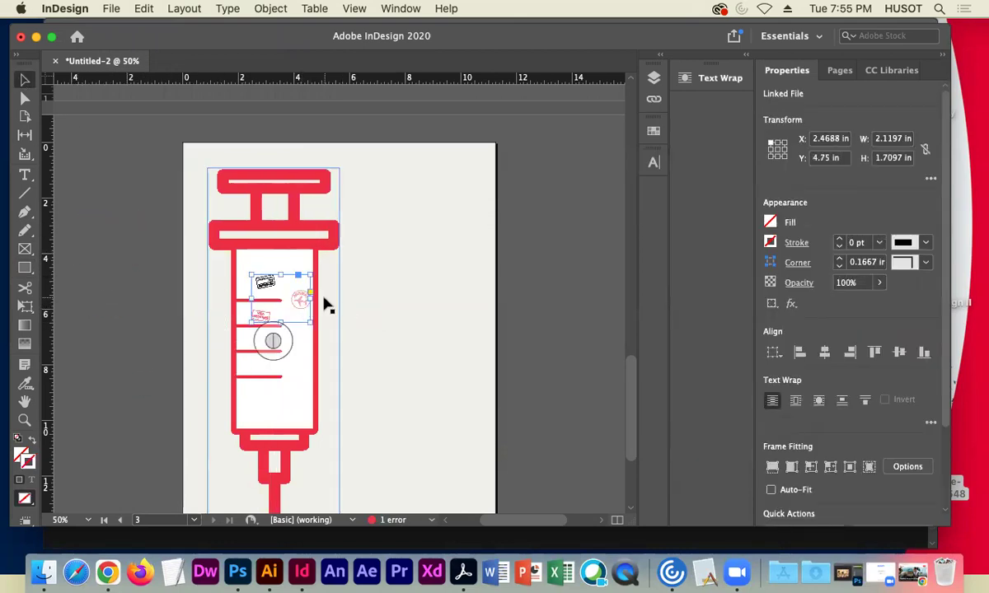
Zoom to 200% on the placed stamps and switch the display performance to high quality
key(super+equal)
key(super+equal)
key(super+equal)
key(super+equal)
key(super+equal)
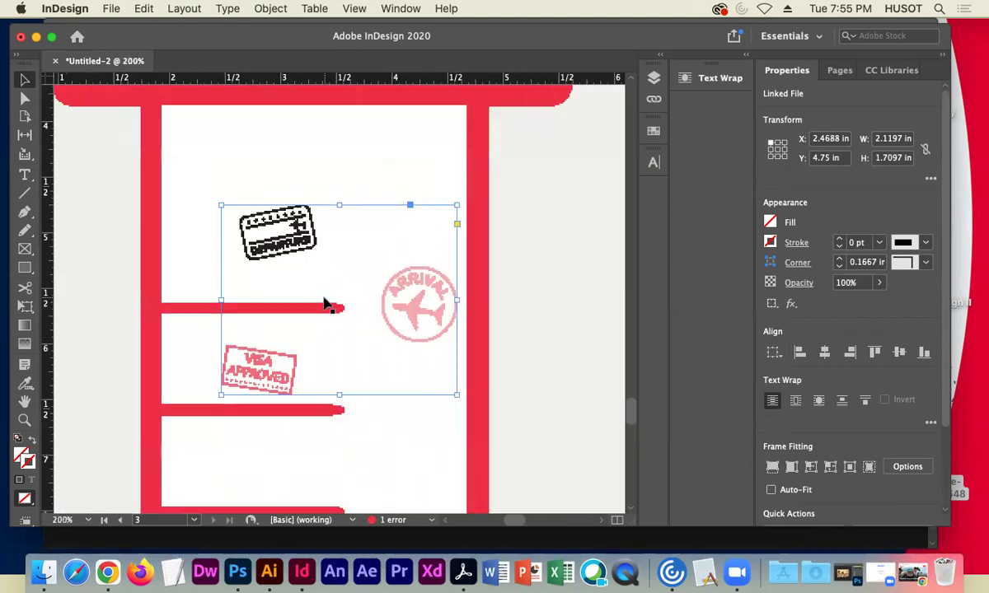
click(318, 9)
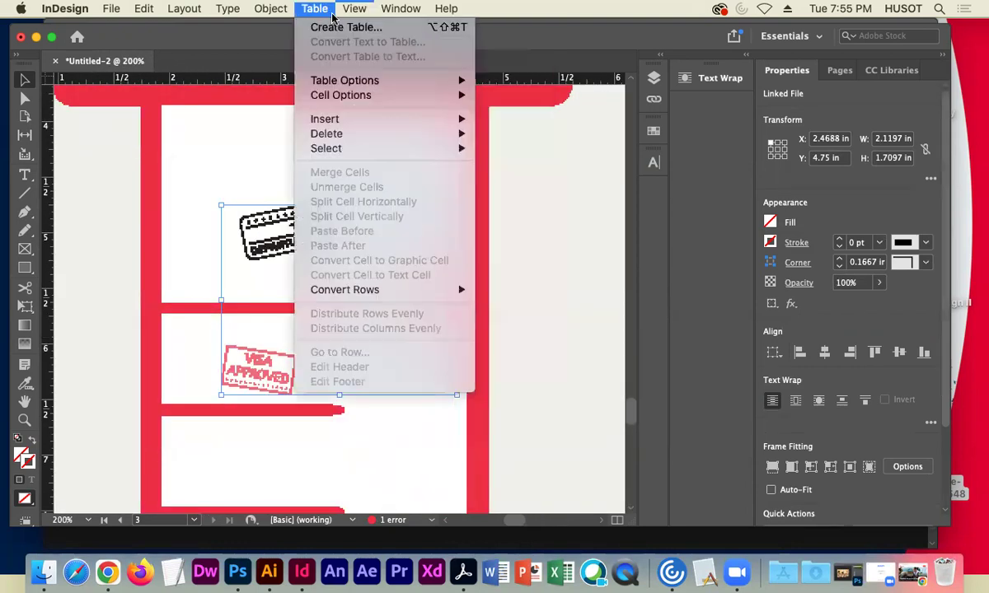
mouse_move(354, 8)
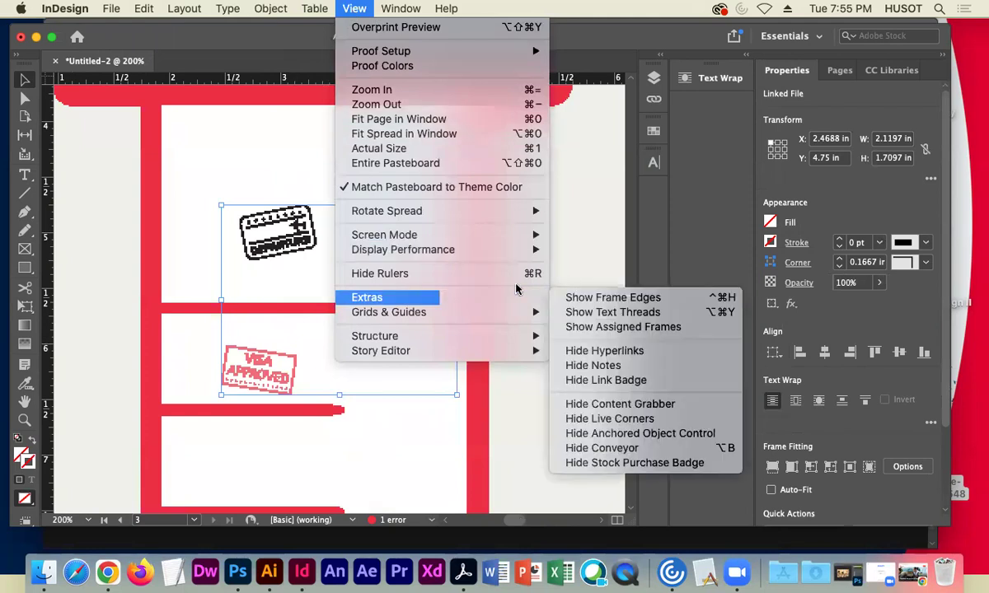
click(548, 271)
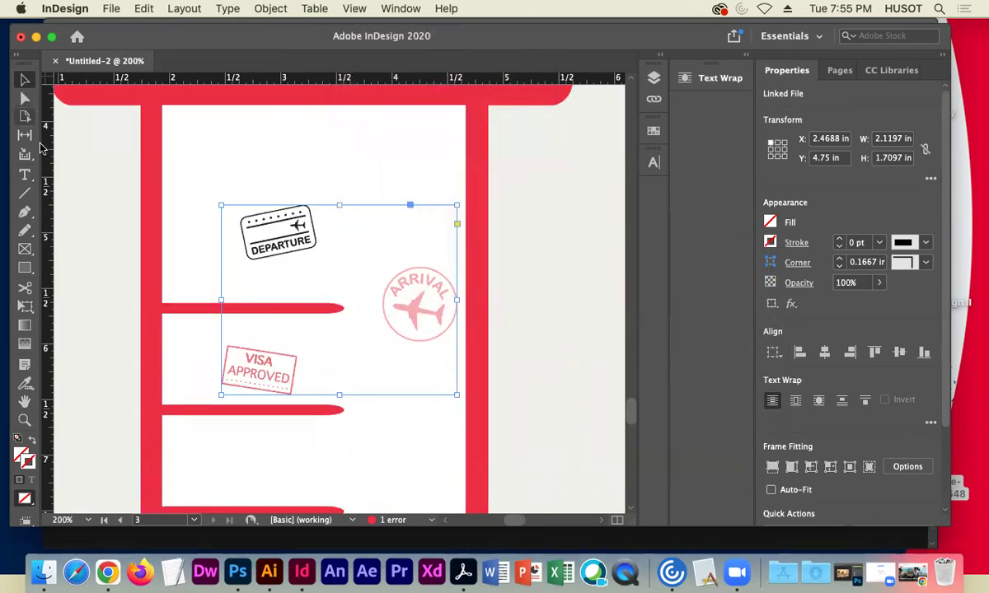
Crop the placed frame to the Departure stamp, and scale it with Free Transform to about 3.12 by 2.00 in
drag(457, 394, 335, 276)
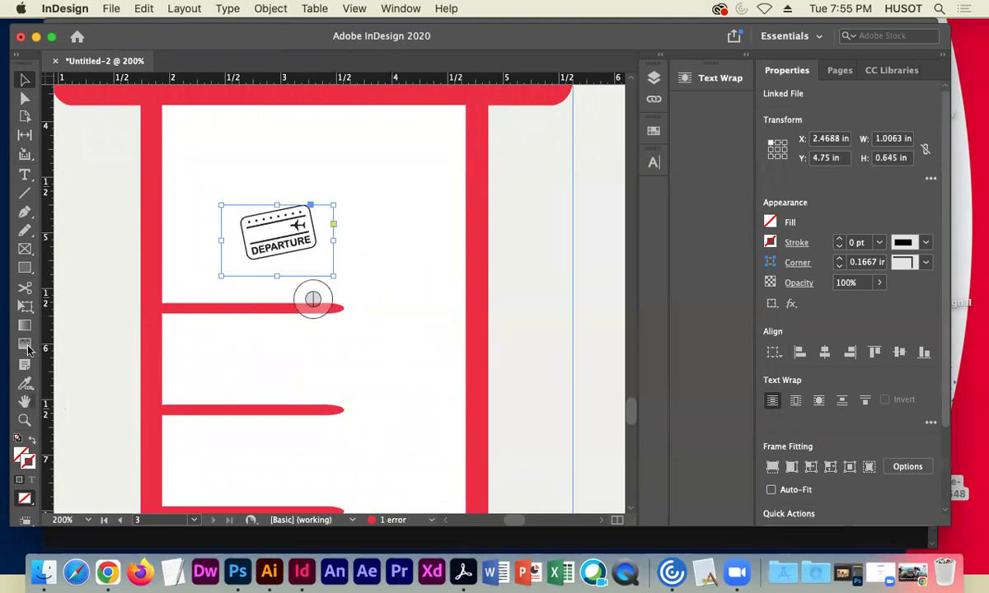
click(25, 306)
drag(329, 274, 451, 351)
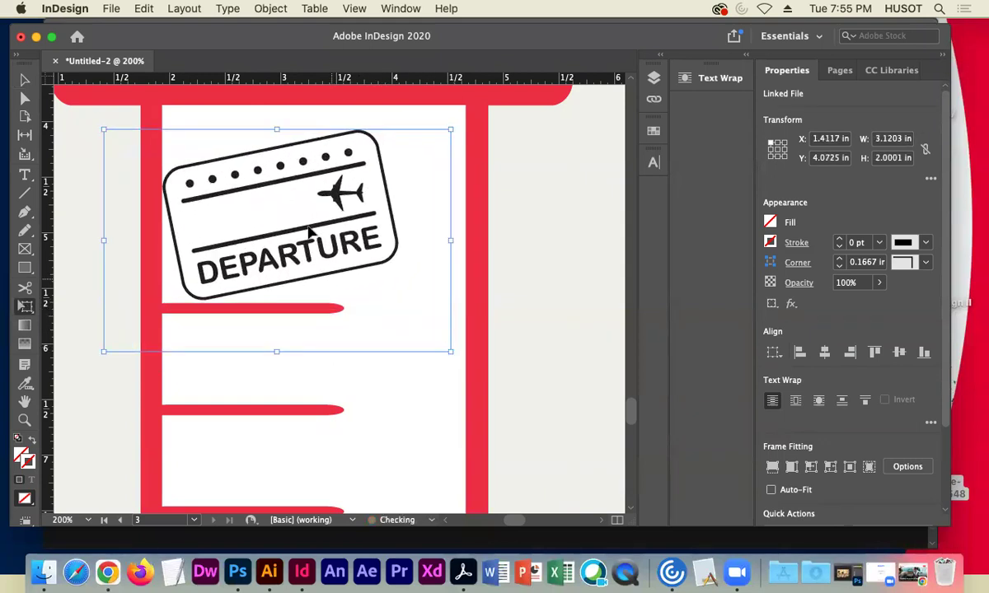
Center the Departure stamp above the barrel's first graduation line, then try shortening its frame from below and undo that change
drag(309, 236, 345, 248)
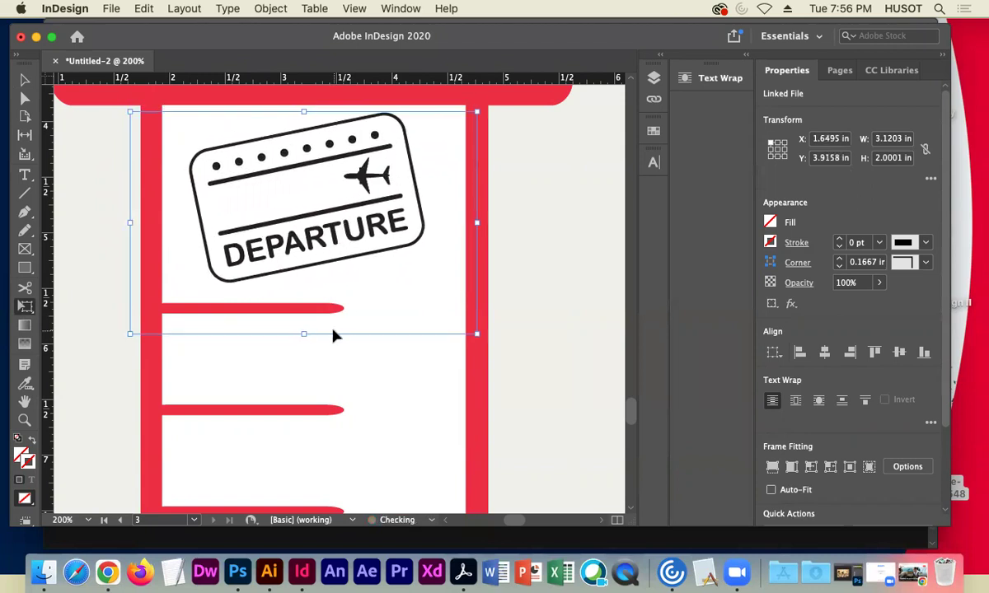
drag(310, 336, 307, 286)
key(super+z)
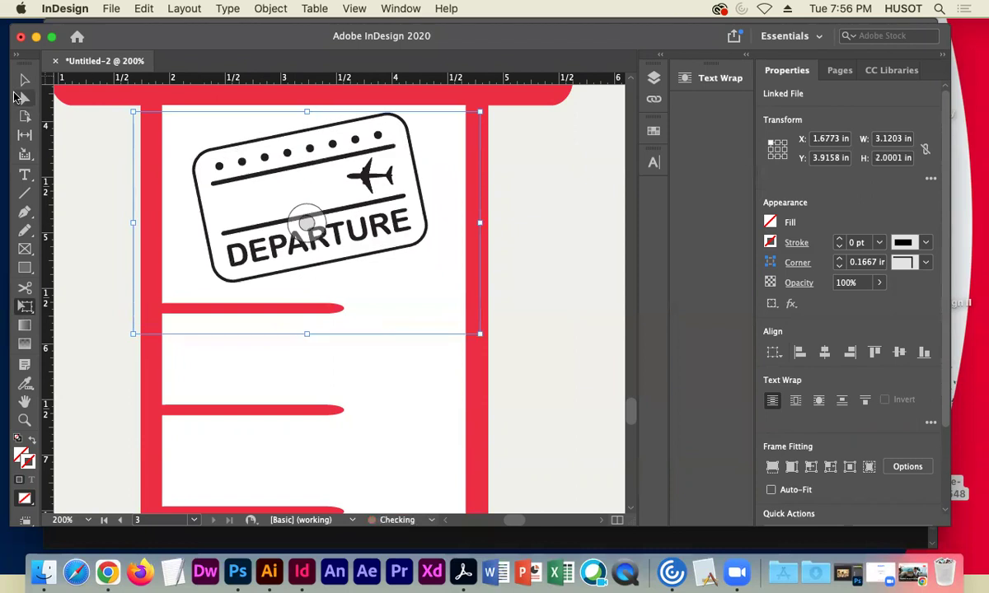
Crop the Departure stamp's frame closely around the stamp to about 2.35 by 1.61 in
drag(307, 332, 307, 290)
drag(479, 201, 436, 201)
drag(133, 200, 175, 201)
Paste a copy of the Departure stamp frame and move it below the original, over the barrel's second graduation line
key(super+v)
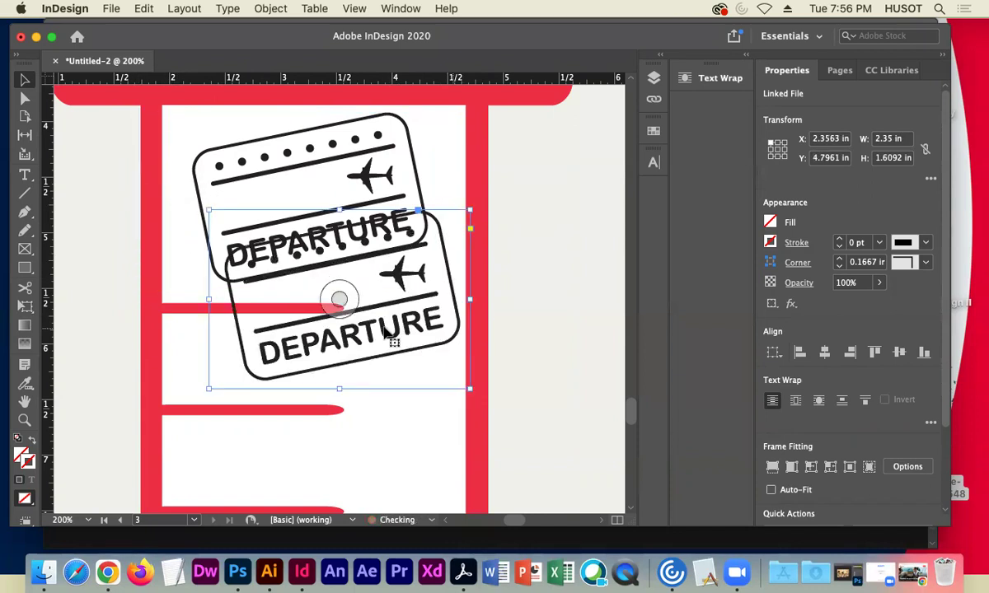
drag(379, 323, 367, 436)
key(super+minus)
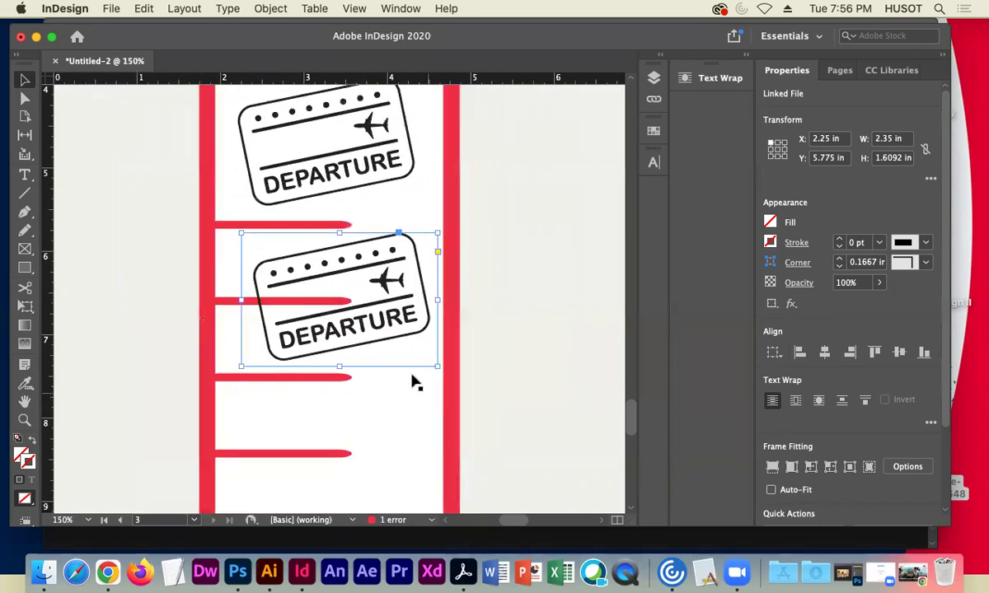
Shift the image inside the copied frame so that it shows the Arrival stamp instead of Departure
click(349, 291)
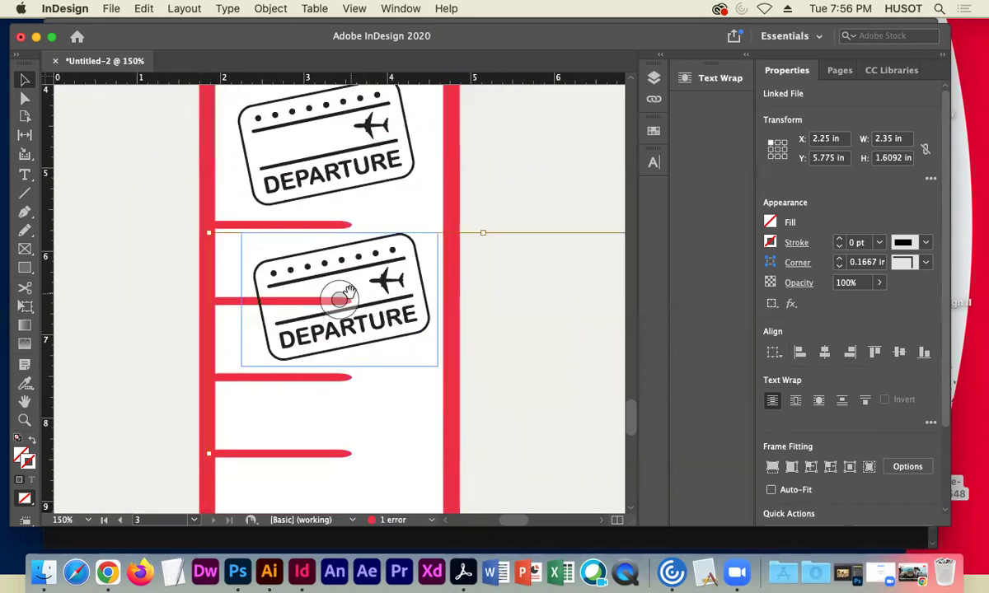
drag(405, 322, 284, 234)
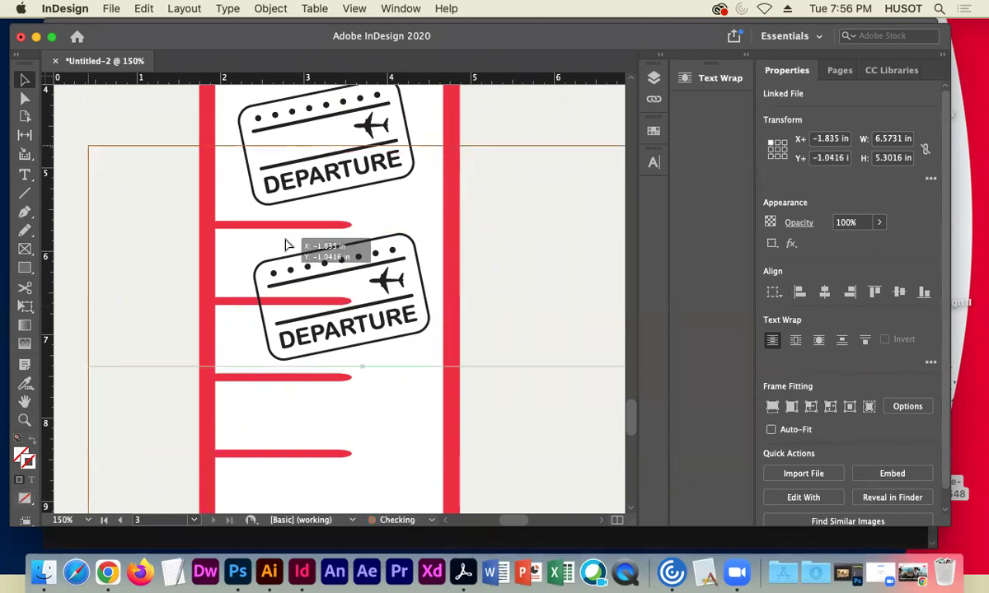
drag(408, 318, 284, 257)
drag(406, 320, 294, 321)
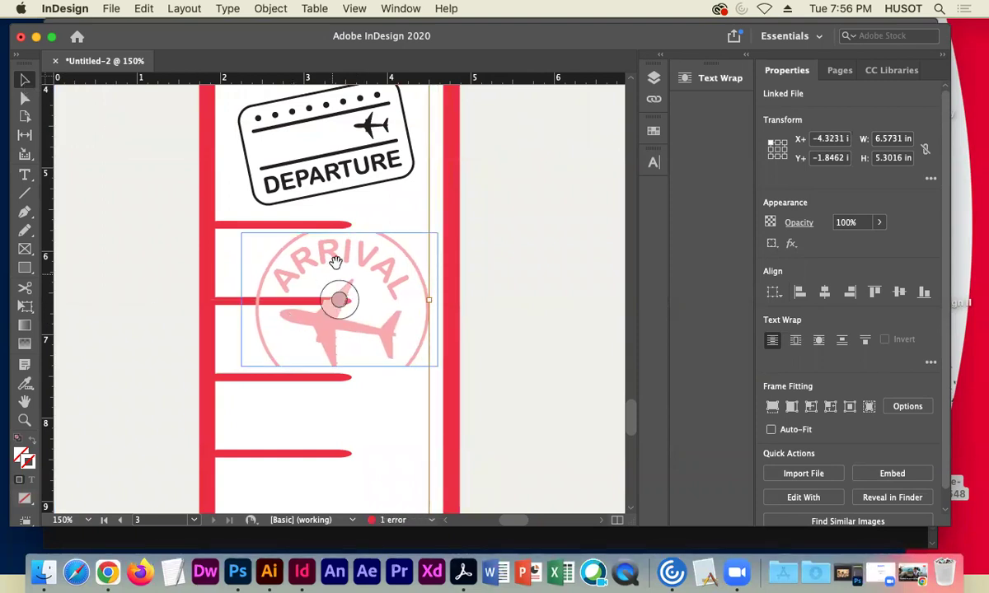
click(536, 227)
Extend the Arrival frame above and below to a height of about 2.31 in, and nudge it slightly down and left
click(409, 265)
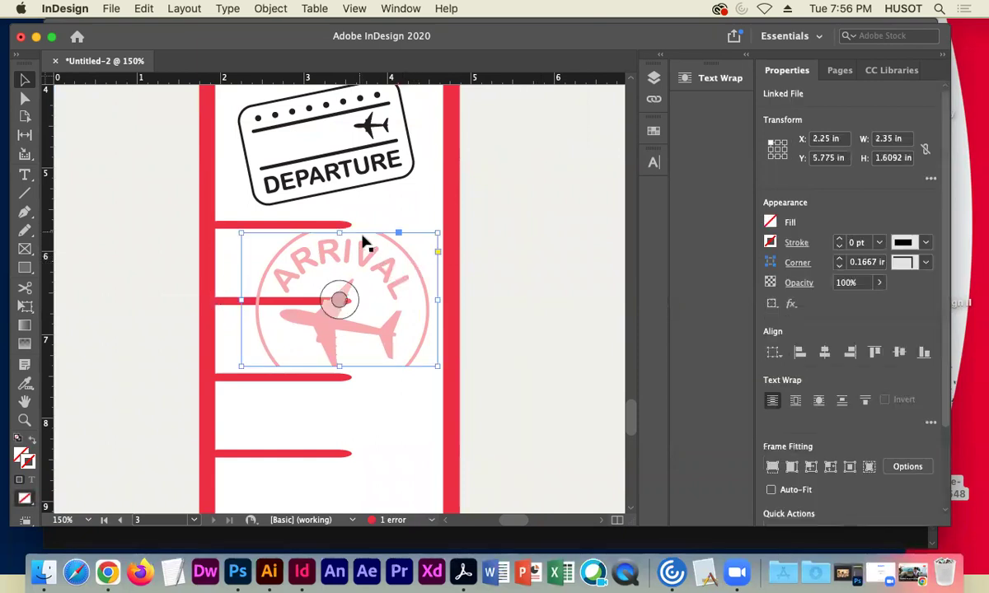
drag(344, 235, 342, 213)
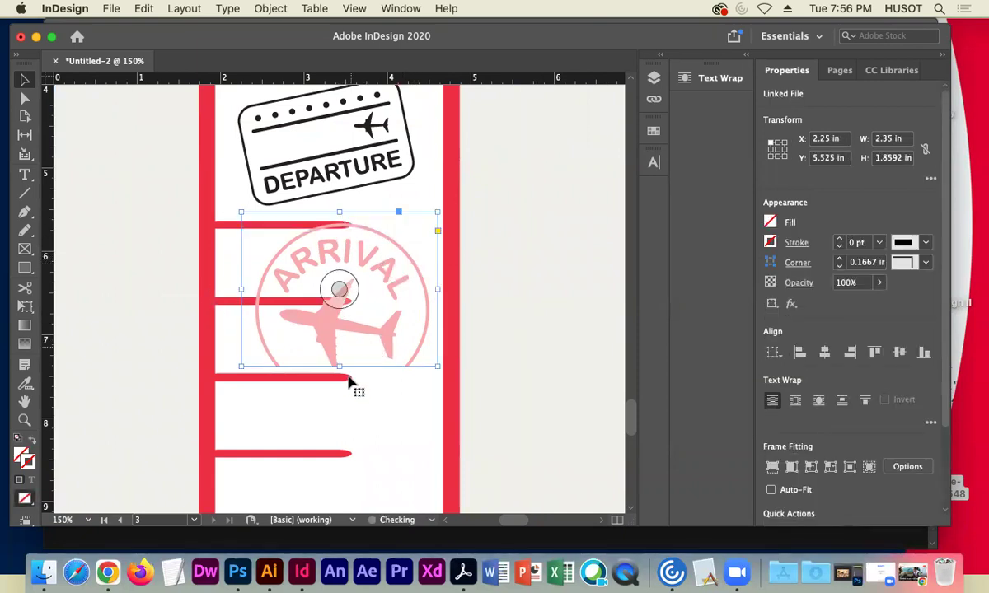
drag(341, 364, 342, 404)
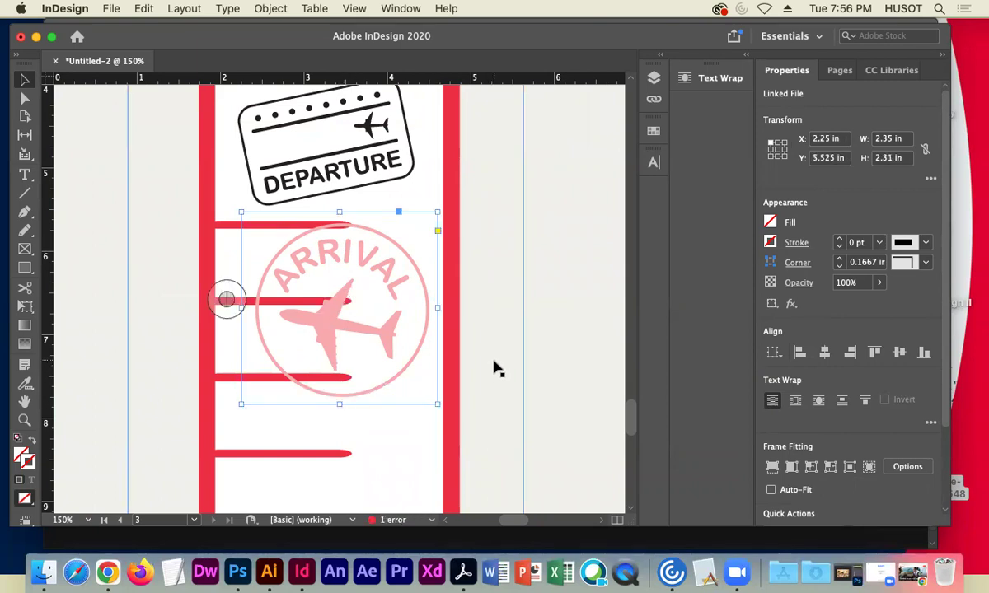
key(Down)
key(Down)
key(Down)
key(Left)
key(Left)
click(462, 384)
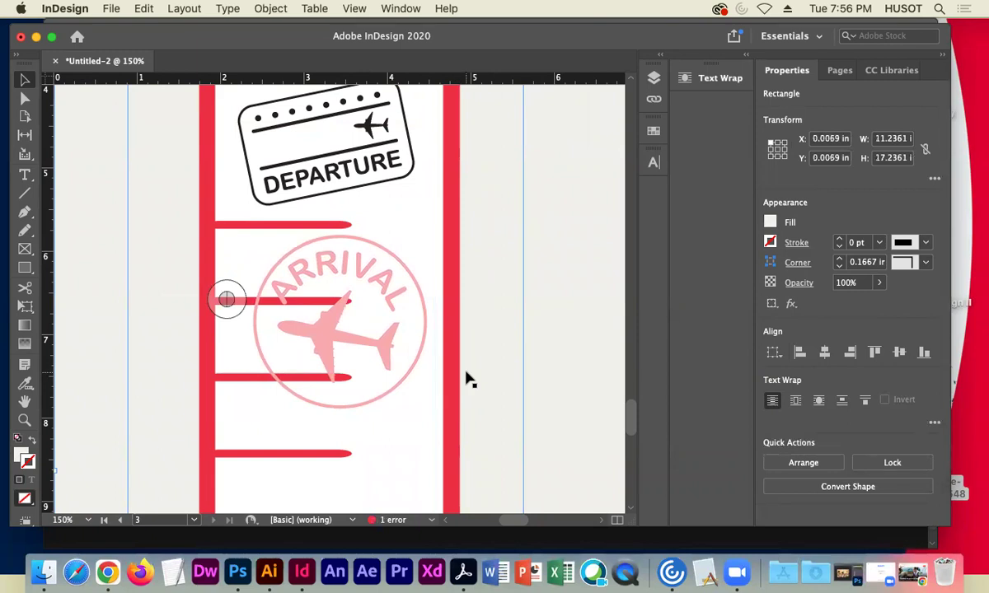
Duplicate the Arrival stamp frame into the lower end of the syringe barrel
key(super+minus)
click(247, 198)
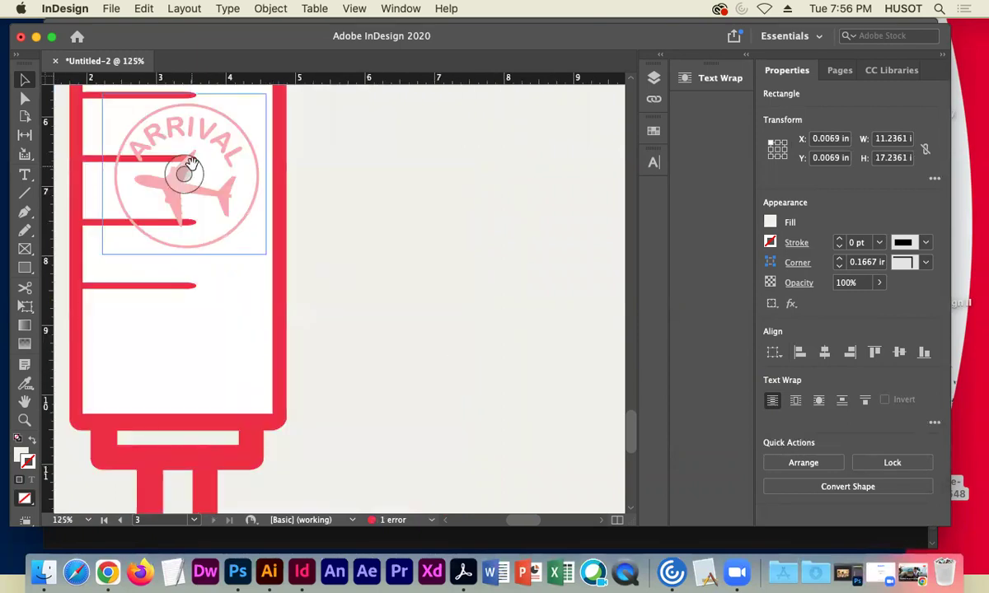
click(185, 172)
click(228, 155)
drag(227, 145, 173, 303)
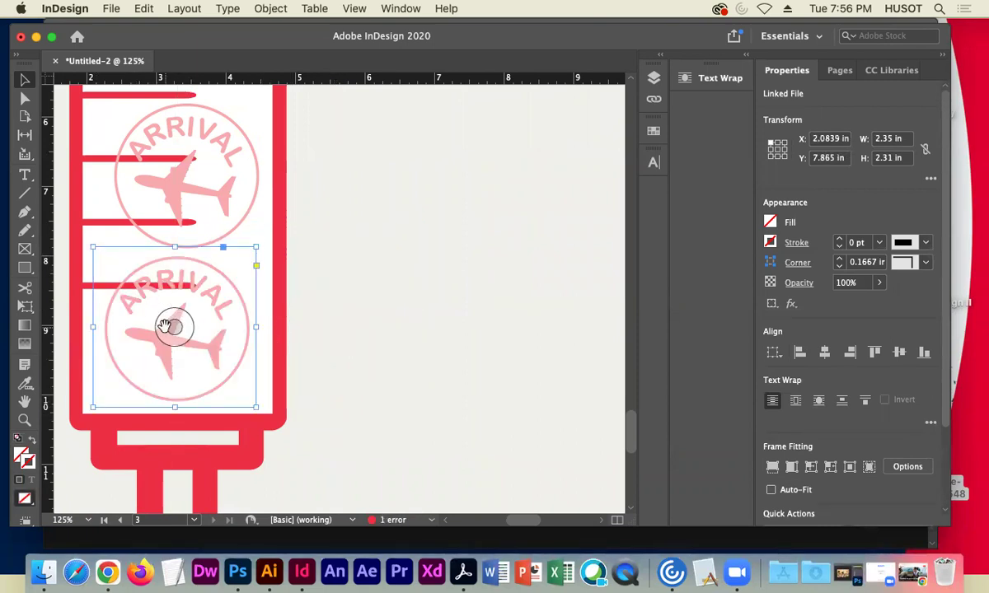
Shift the image inside the lower frame so that the whole Visa Approved stamp lies within it
click(173, 327)
drag(147, 354, 260, 322)
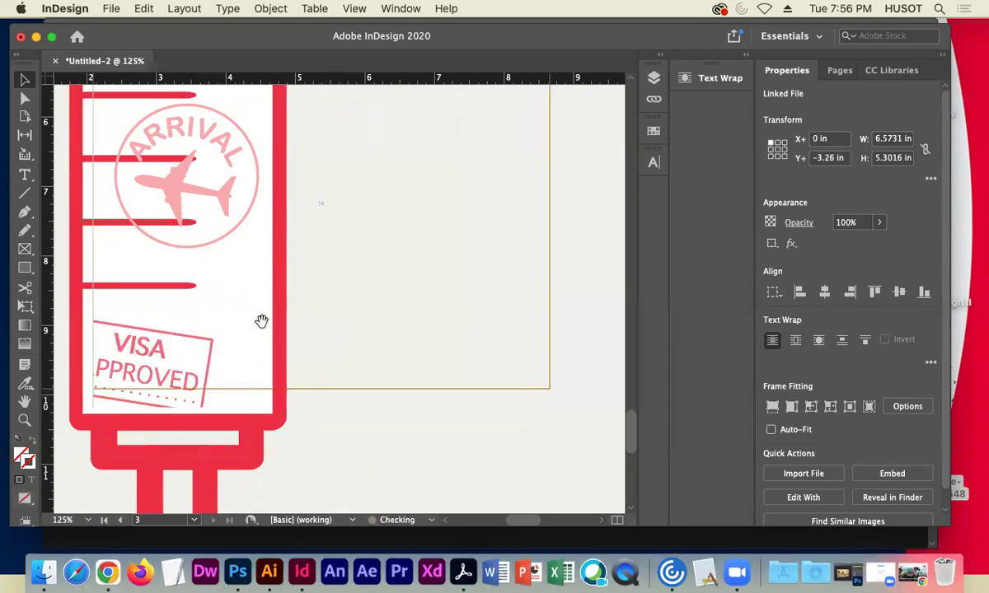
key(Right)
key(Right)
key(Right)
key(Right)
key(Right)
key(Right)
key(Right)
key(Right)
key(Right)
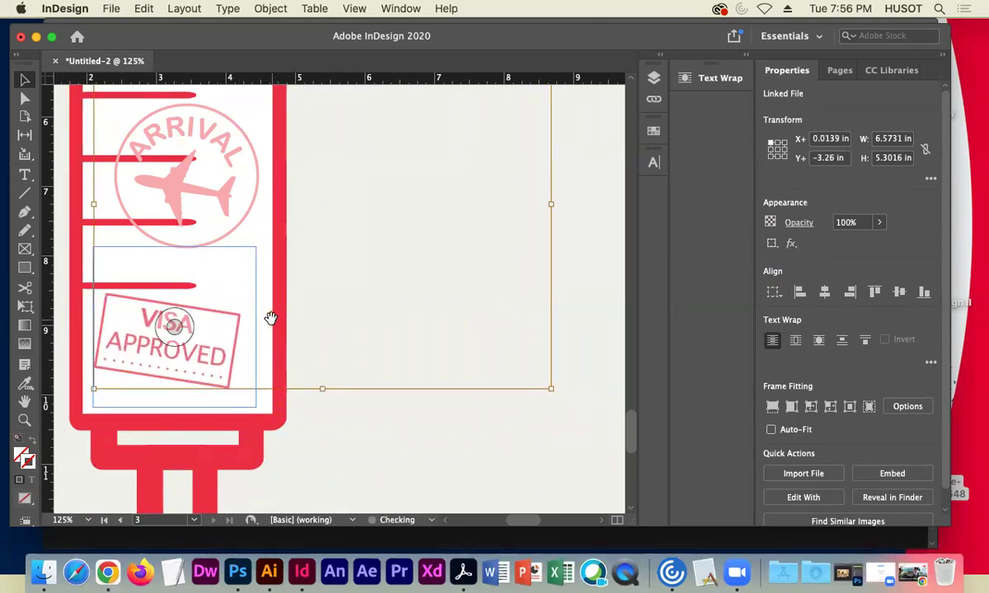
key(Up)
key(Up)
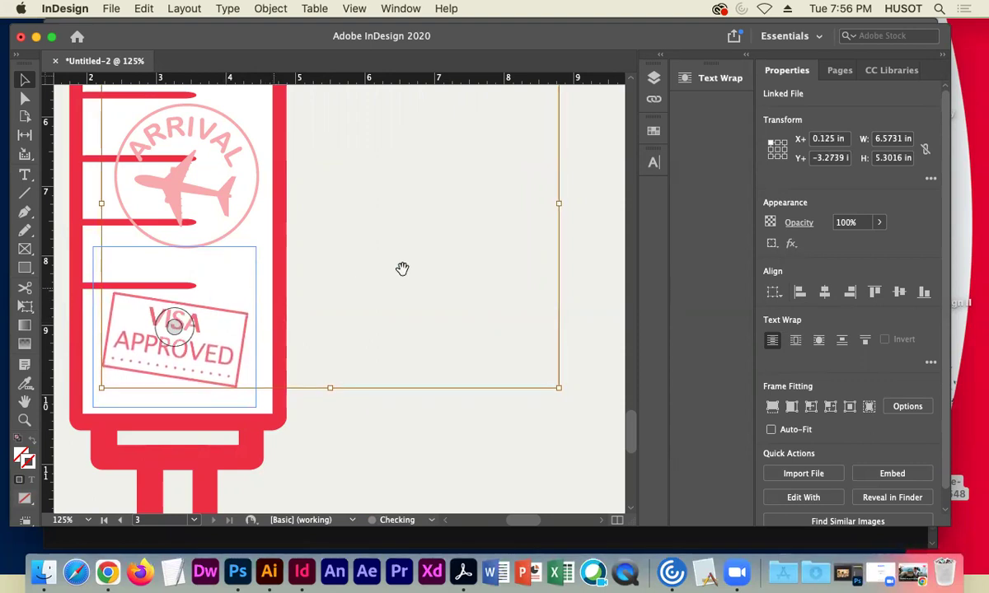
Crop the Visa Approved frame from above to a height of about 1.99 in, and nudge it slightly down
click(268, 298)
click(237, 335)
drag(173, 247, 173, 269)
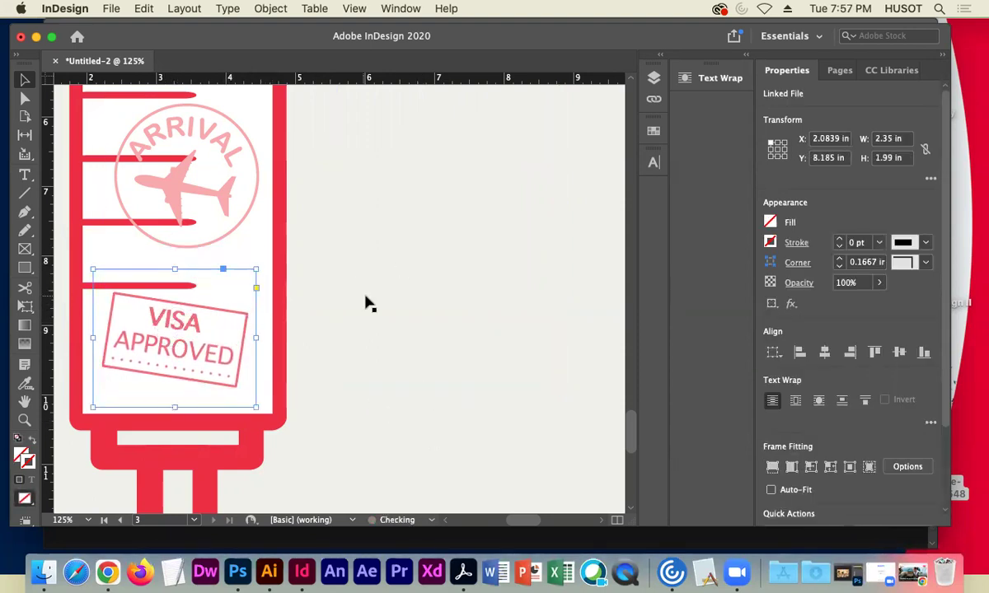
key(Down)
key(Down)
click(441, 316)
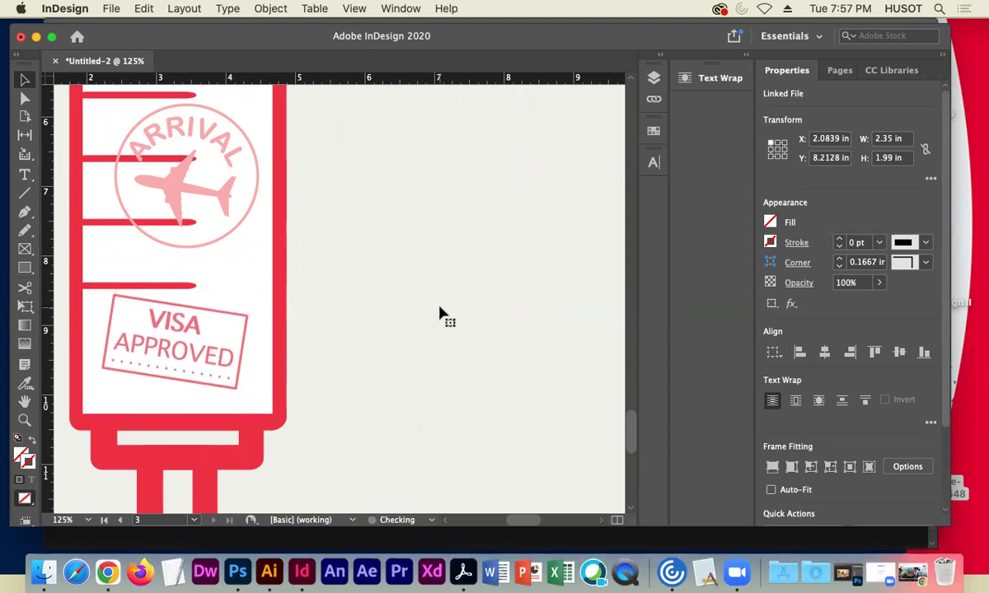
Scale the Arrival stamp with Free Transform to about 2.76 by 2.71 in, and nudge it left and down to center it in the barrel
key(super+minus)
key(super+minus)
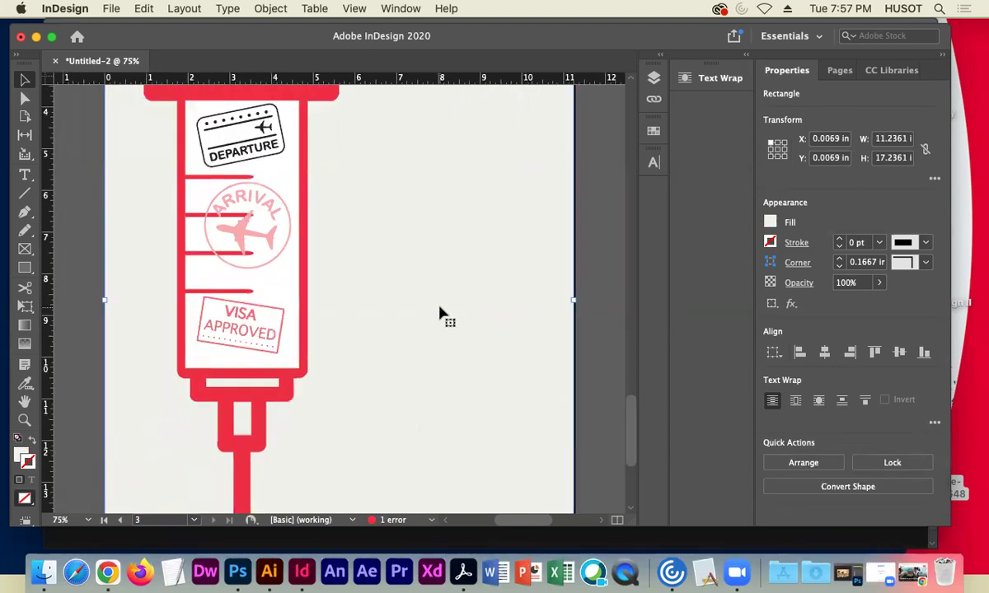
click(263, 255)
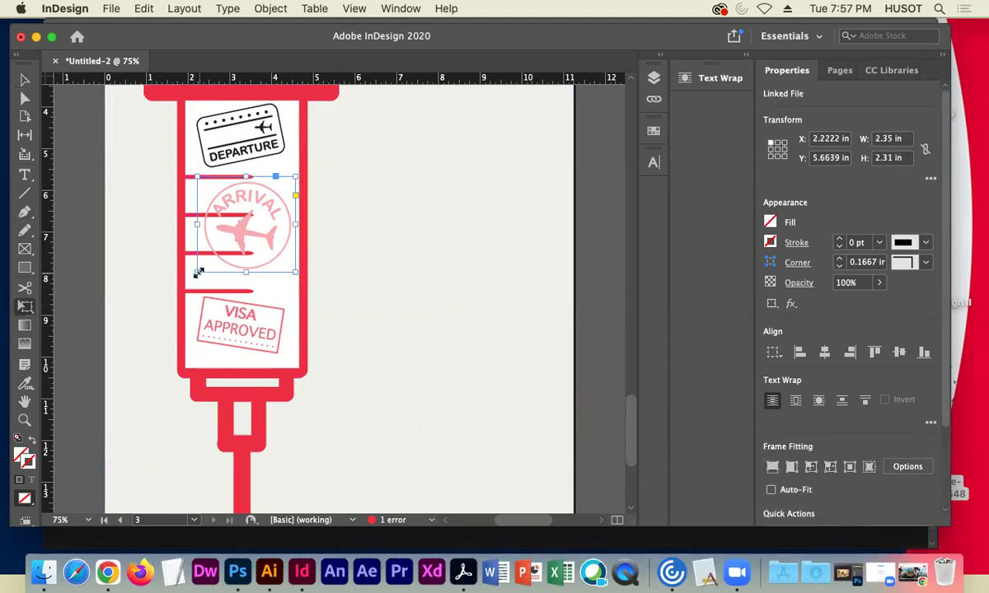
drag(197, 271, 190, 280)
key(Left)
key(Left)
key(Left)
key(Left)
key(Left)
key(Left)
key(Left)
key(Left)
key(Left)
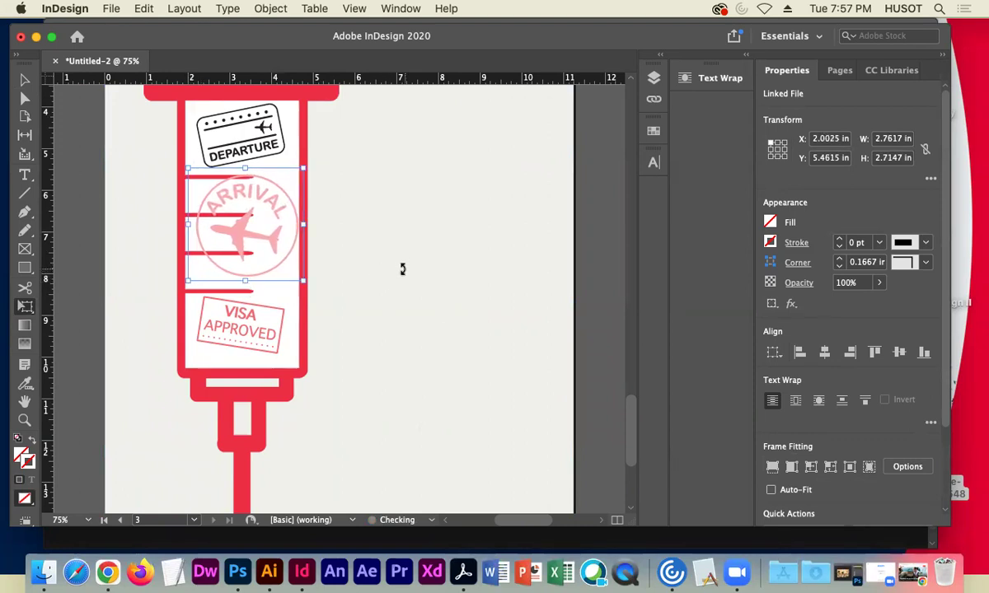
key(Down)
key(Down)
key(Down)
key(Down)
key(Down)
key(Down)
key(Down)
key(Down)
key(Down)
key(Down)
key(Down)
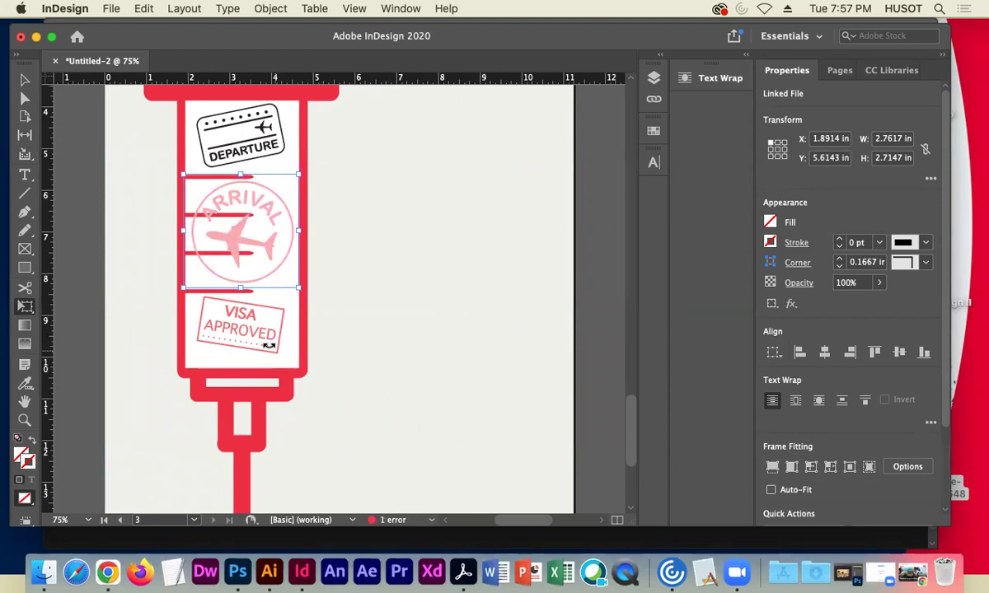
click(18, 79)
click(141, 247)
Scale the Visa Approved stamp with Free Transform to about 2.85 by 2.42 in, and nudge it right and down within the barrel
click(244, 346)
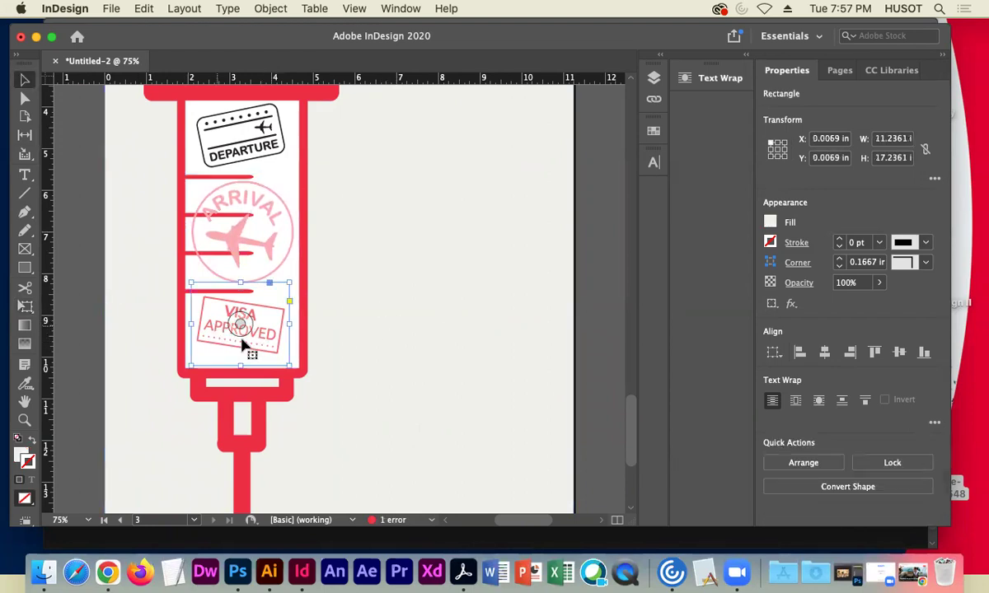
click(26, 306)
drag(289, 280, 300, 277)
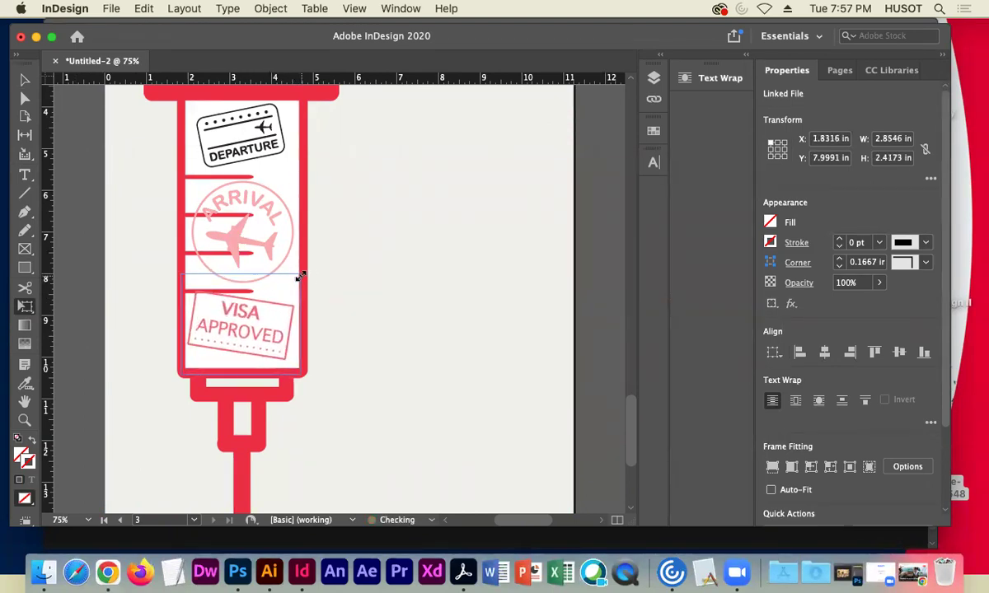
key(Right)
key(Right)
key(Right)
key(Down)
key(Down)
key(Down)
key(Down)
key(Down)
key(Down)
key(Down)
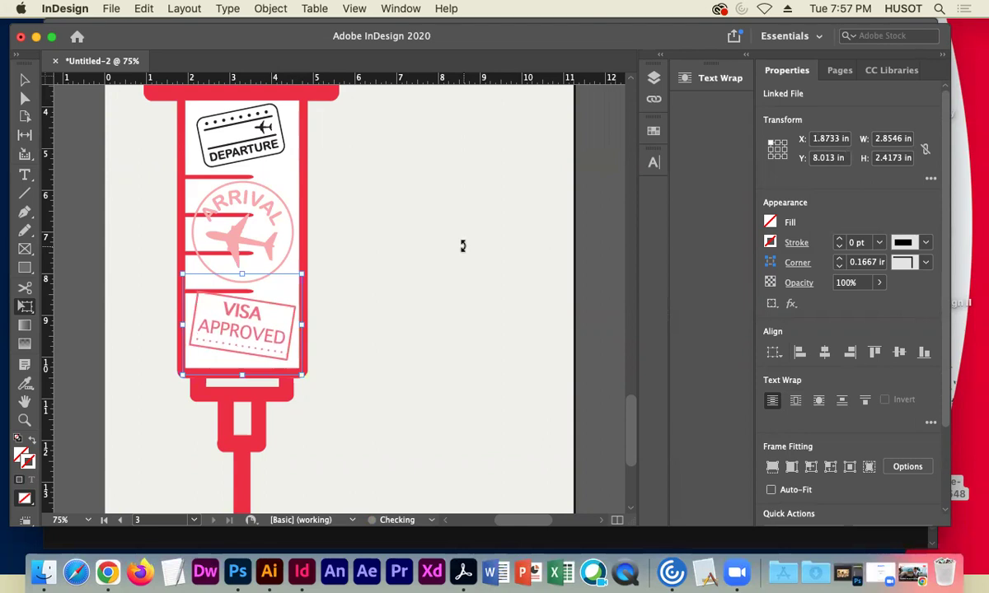
key(Right)
key(Down)
key(Down)
key(Up)
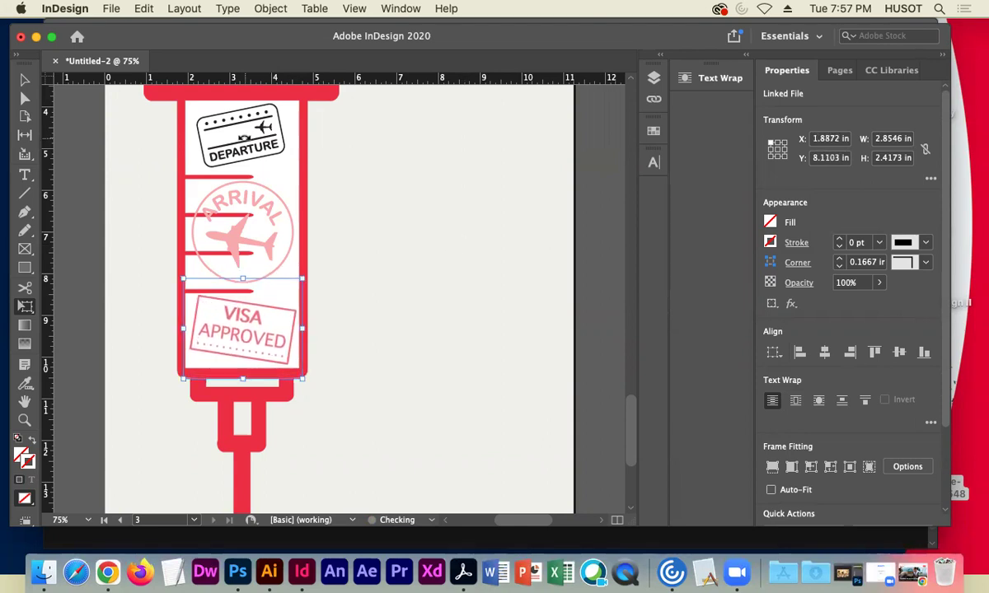
Scale the Departure stamp with Free Transform to about 2.79 by 1.91 in, and nudge it down and slightly right within the barrel
click(25, 79)
click(226, 129)
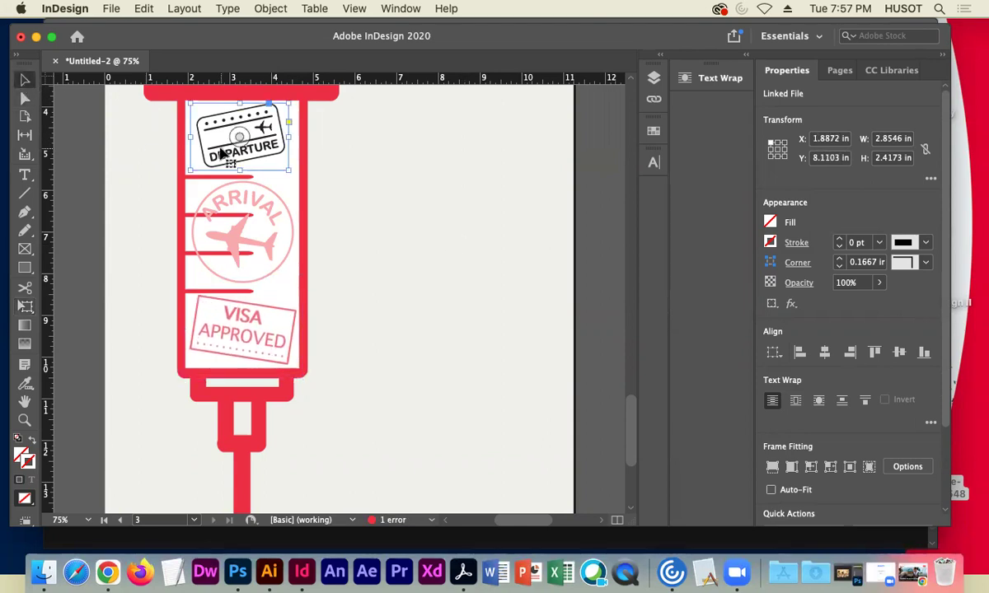
click(26, 308)
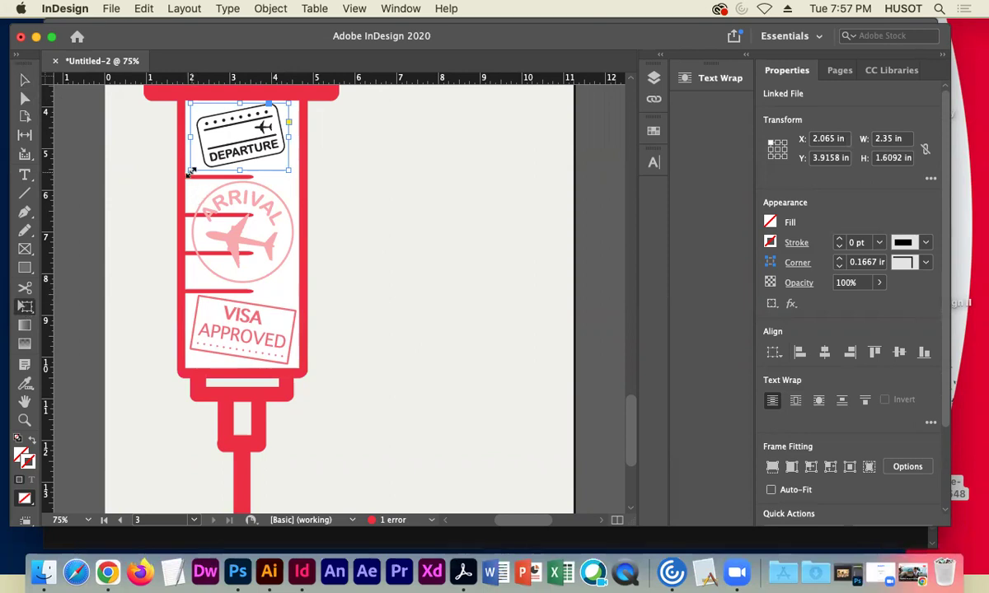
drag(190, 171, 182, 180)
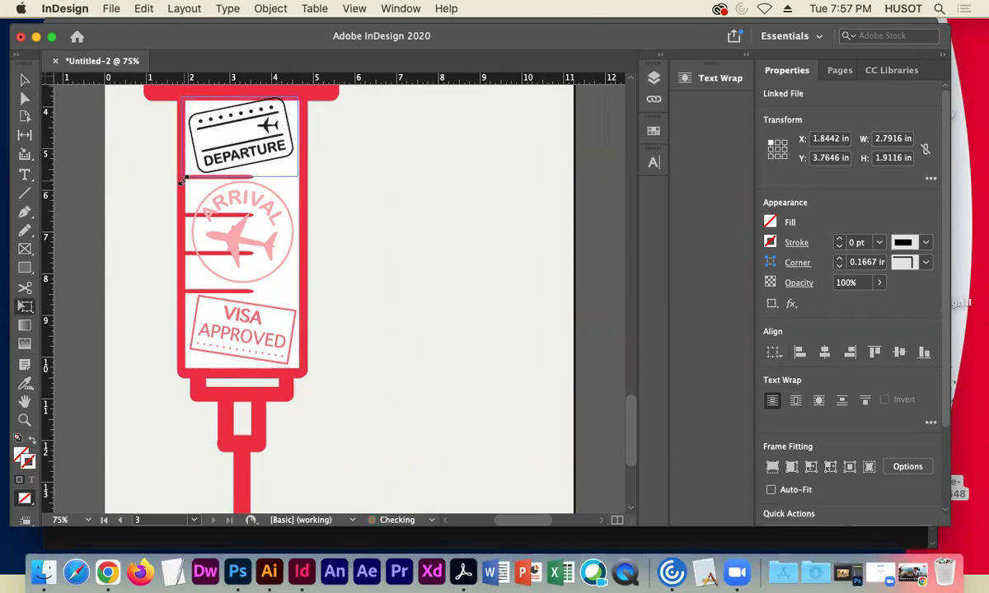
key(Down)
key(Down)
key(Down)
key(Down)
key(Down)
key(Down)
key(Down)
key(Down)
key(Down)
key(Down)
key(Down)
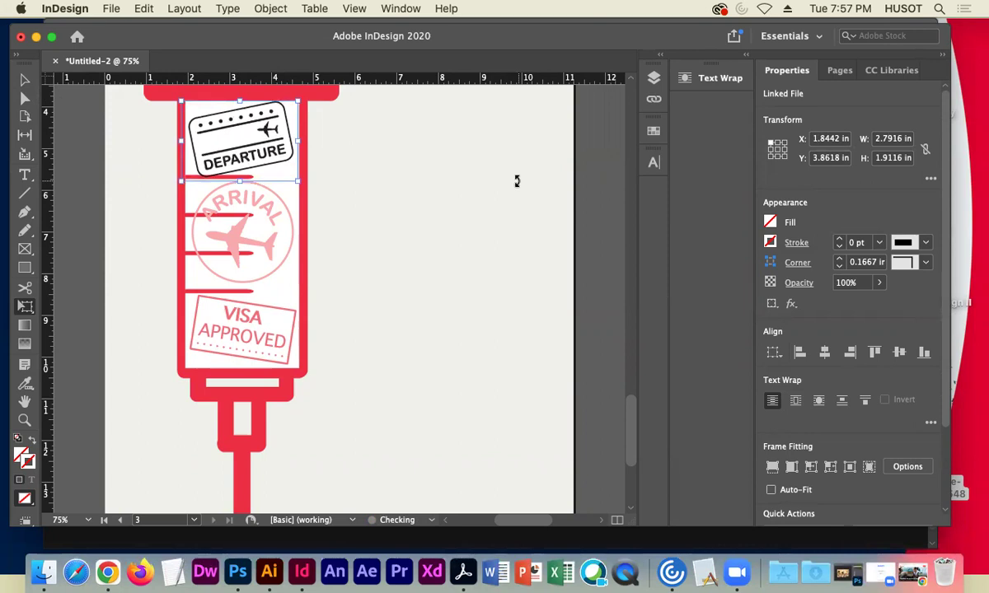
key(Right)
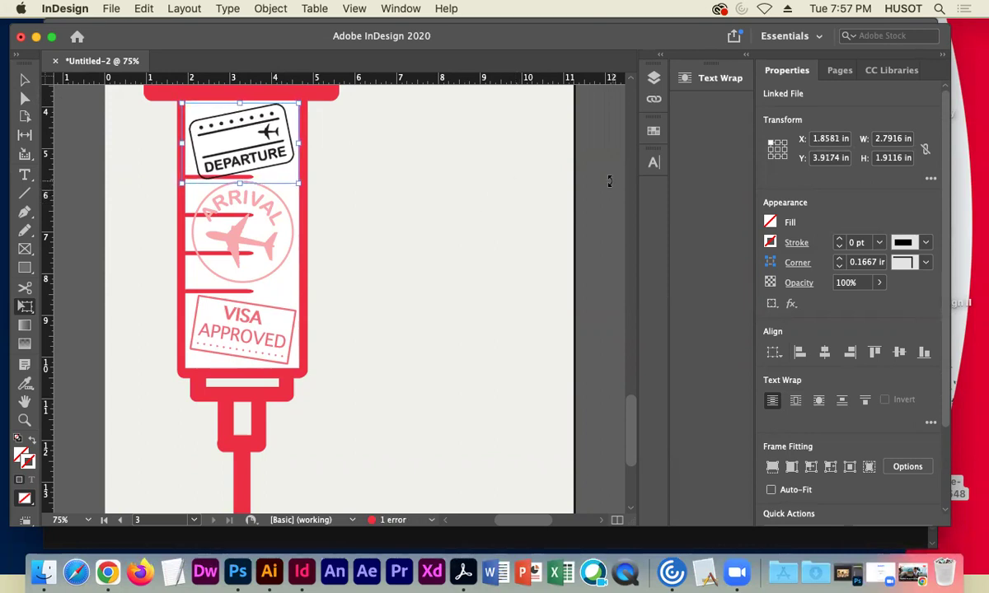
click(25, 79)
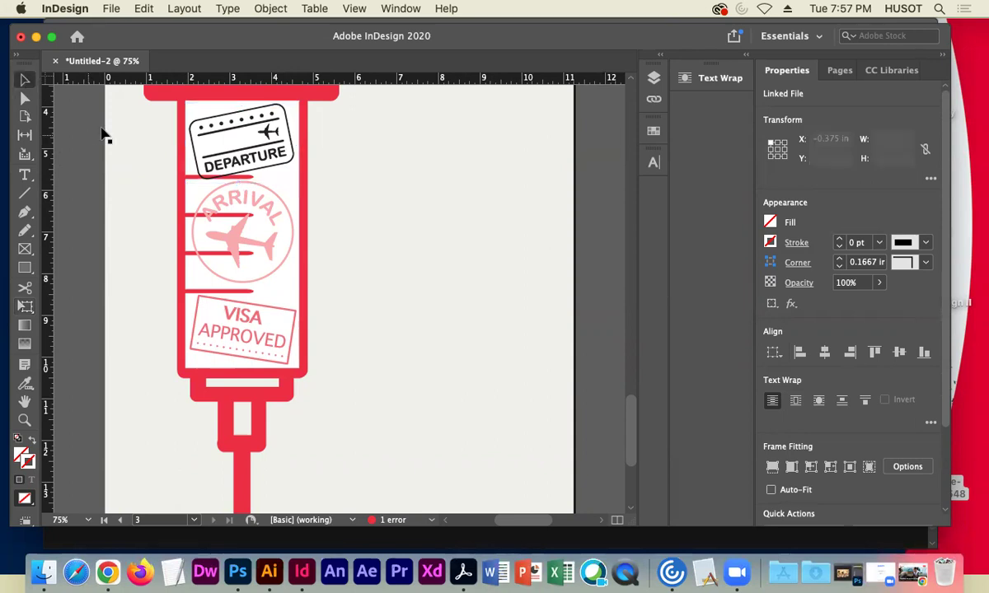
click(102, 137)
Fit page 3 in the window to review the stamps inside the whole syringe
key(super+minus)
key(super+minus)
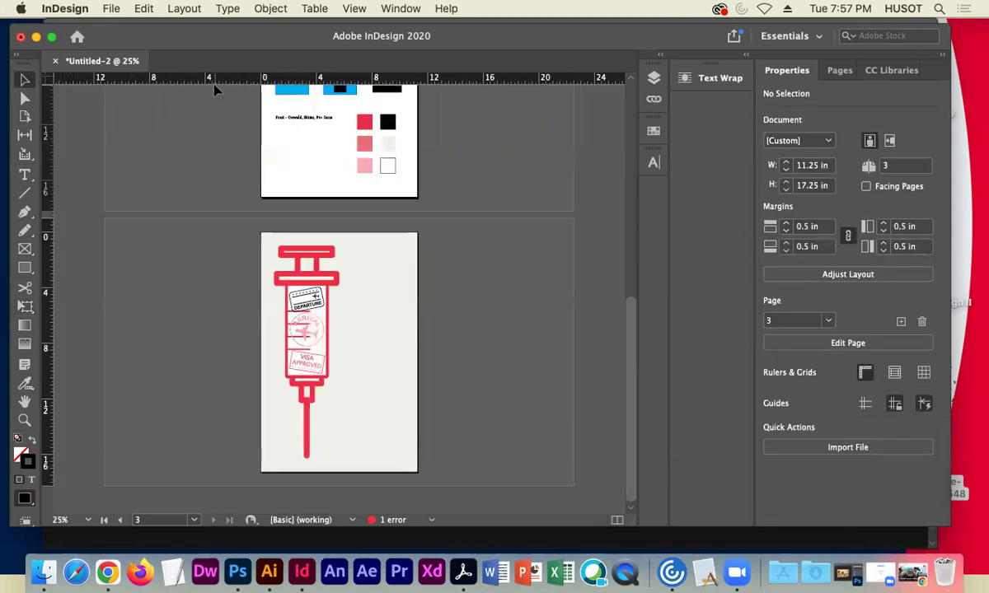
key(super+equal)
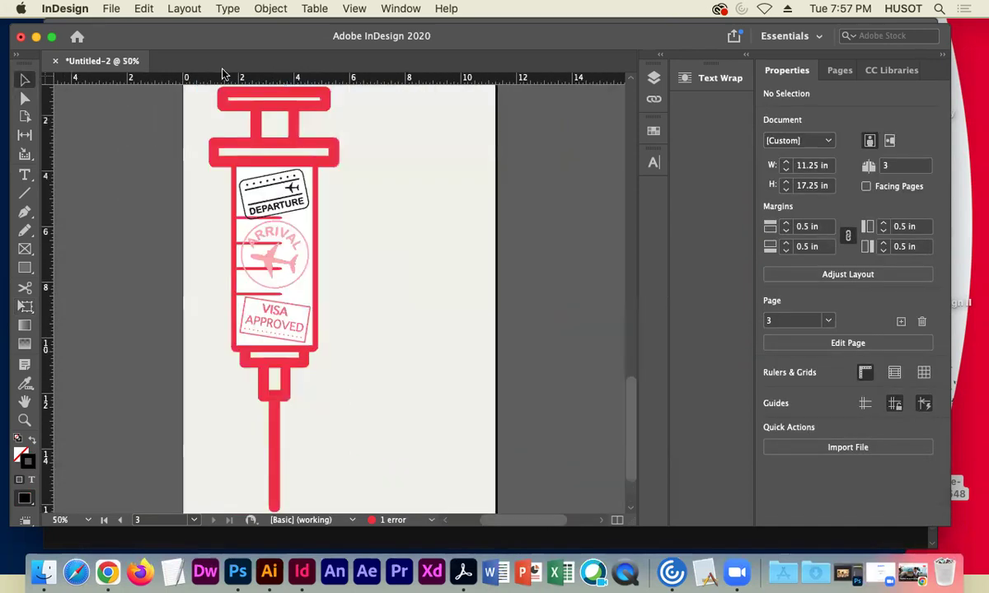
click(353, 8)
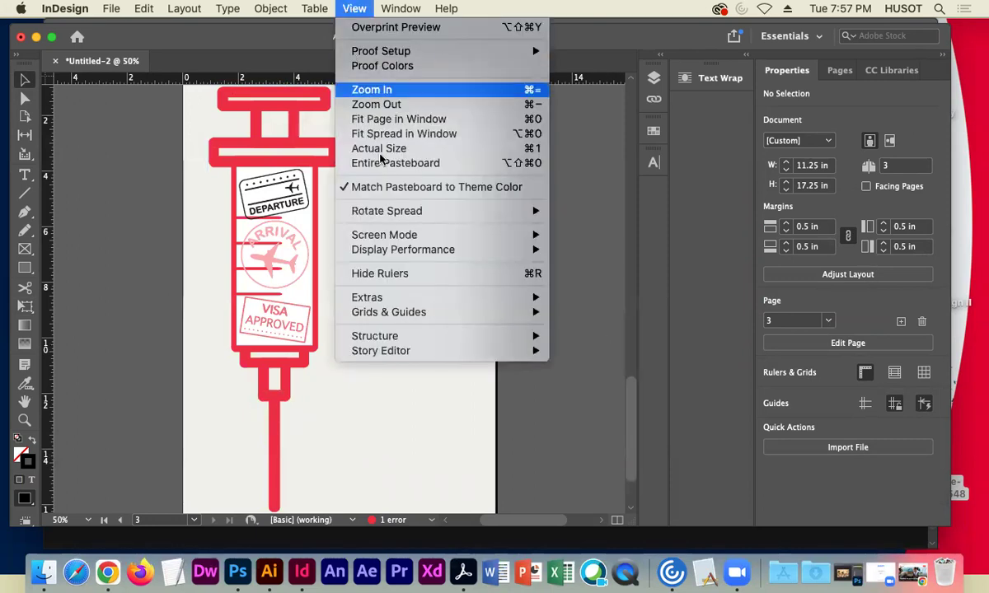
click(399, 120)
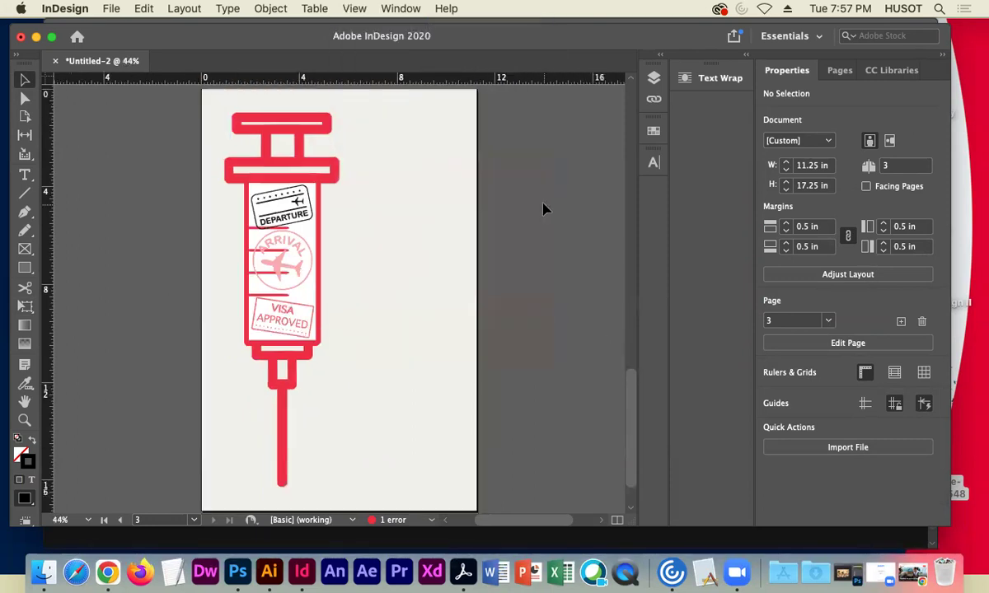
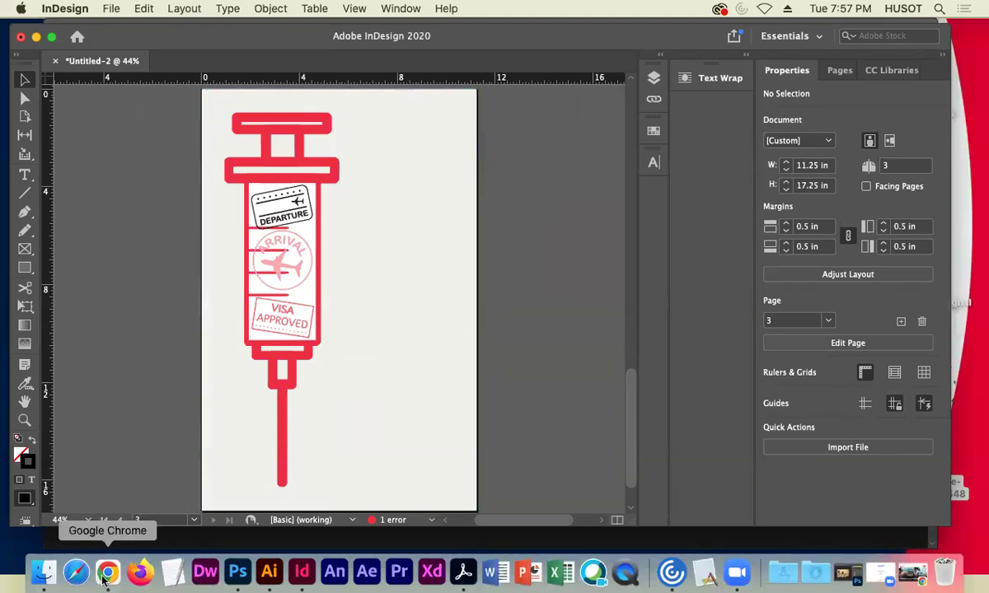
Look over the Doctors Without Borders home page in Chrome, and review the research notes on page 1 of the InDesign layout
click(904, 574)
scroll(481, 332, down, 6)
scroll(491, 334, up, 5)
scroll(491, 334, down, 5)
scroll(491, 332, down, 5)
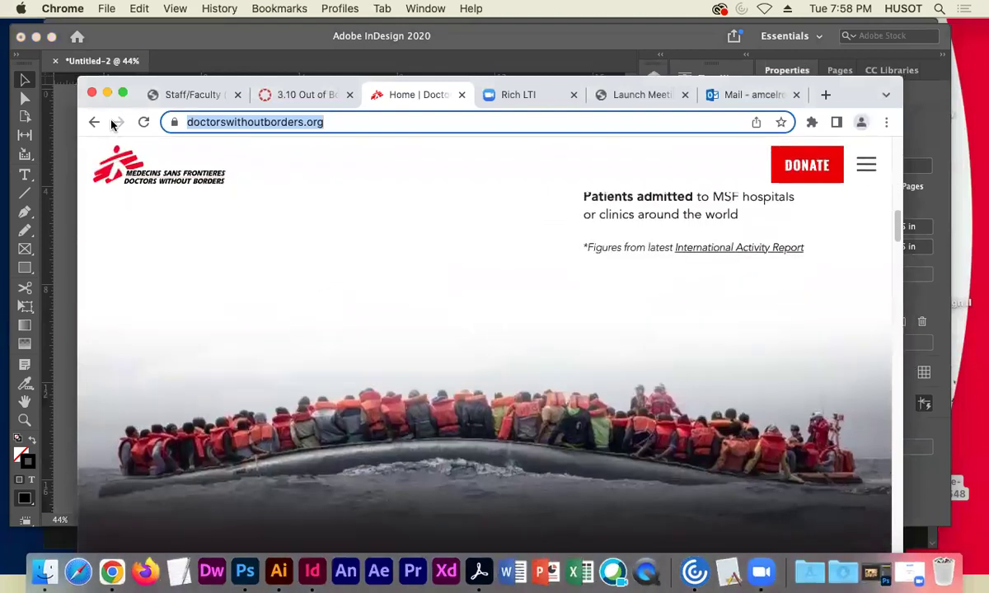
click(107, 95)
scroll(120, 277, up, 10)
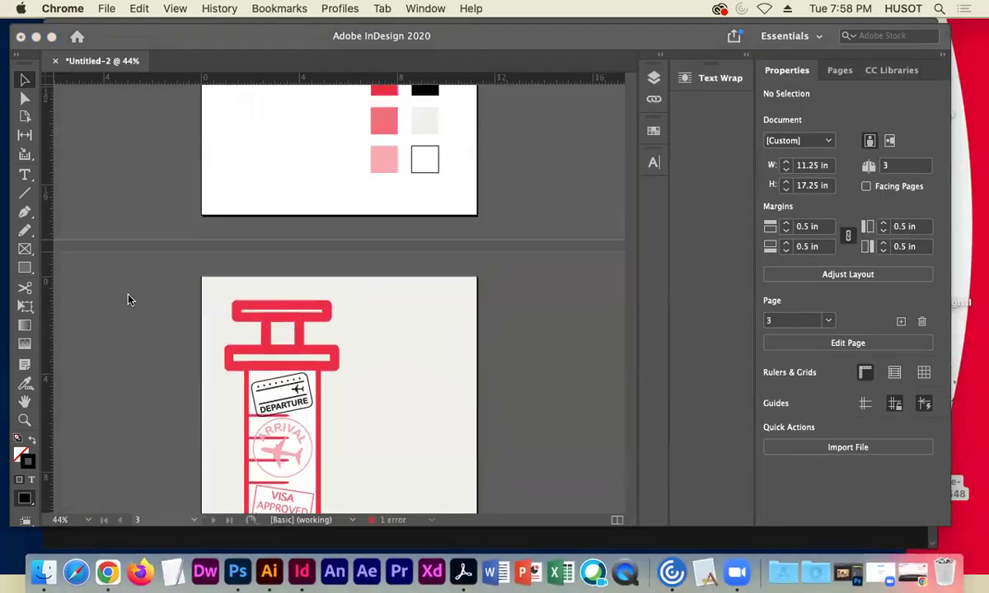
scroll(128, 302, up, 10)
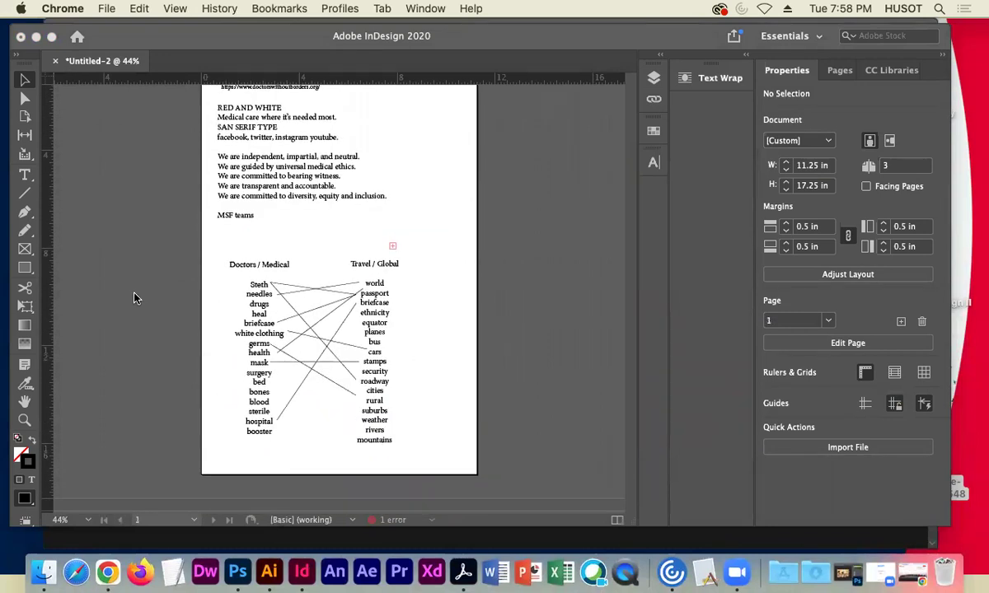
scroll(194, 262, up, 3)
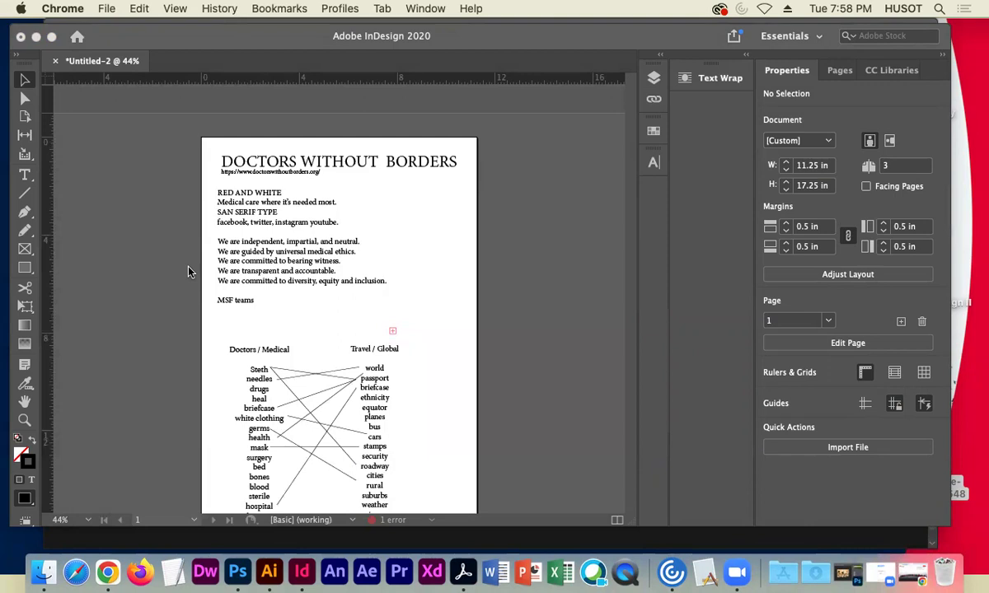
scroll(187, 272, down, 1)
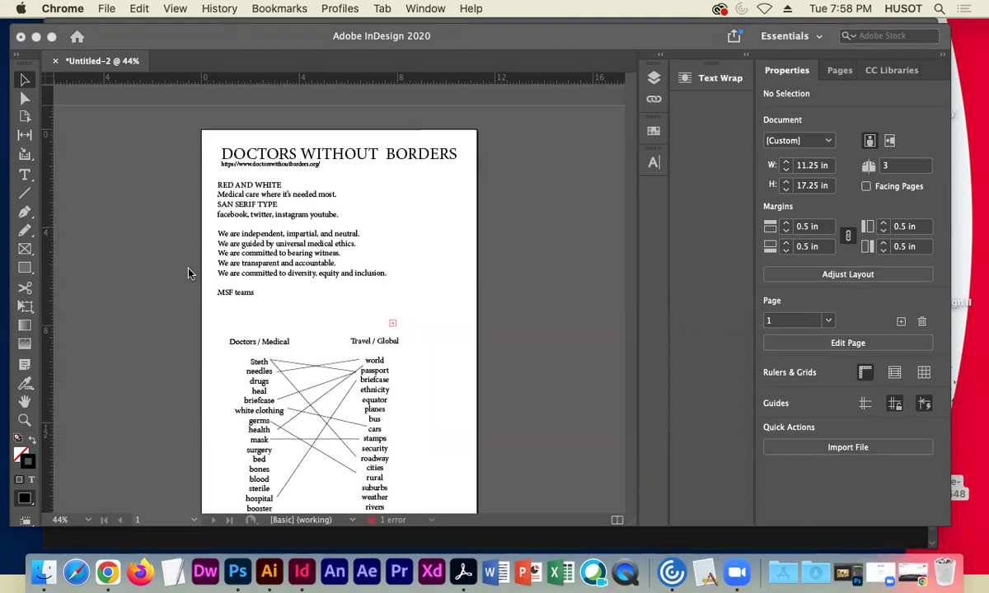
scroll(191, 273, down, 5)
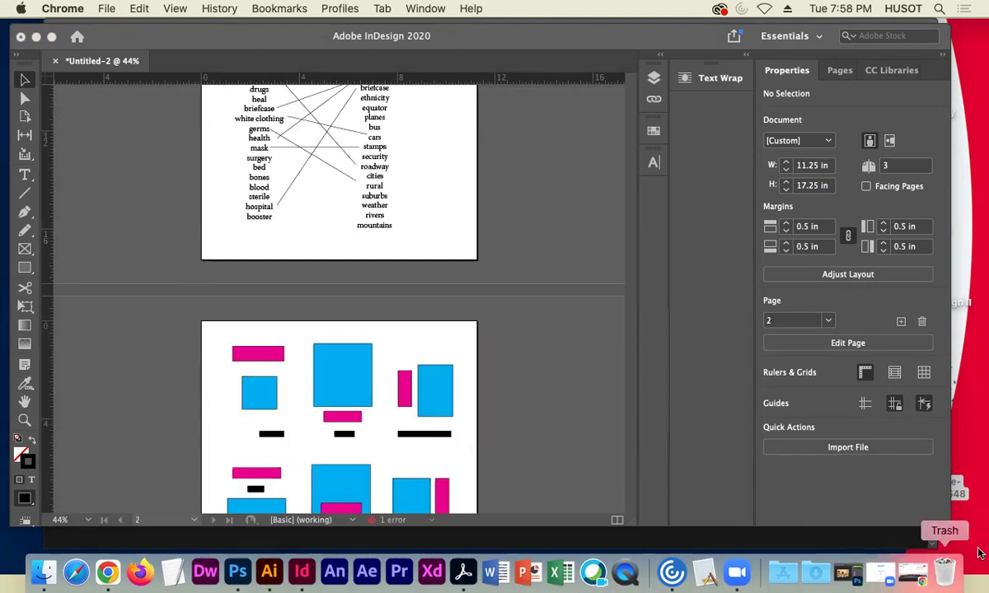
Return to the Doctors Without Borders website in Chrome and open the organization's Instagram profile from the page footer
click(910, 579)
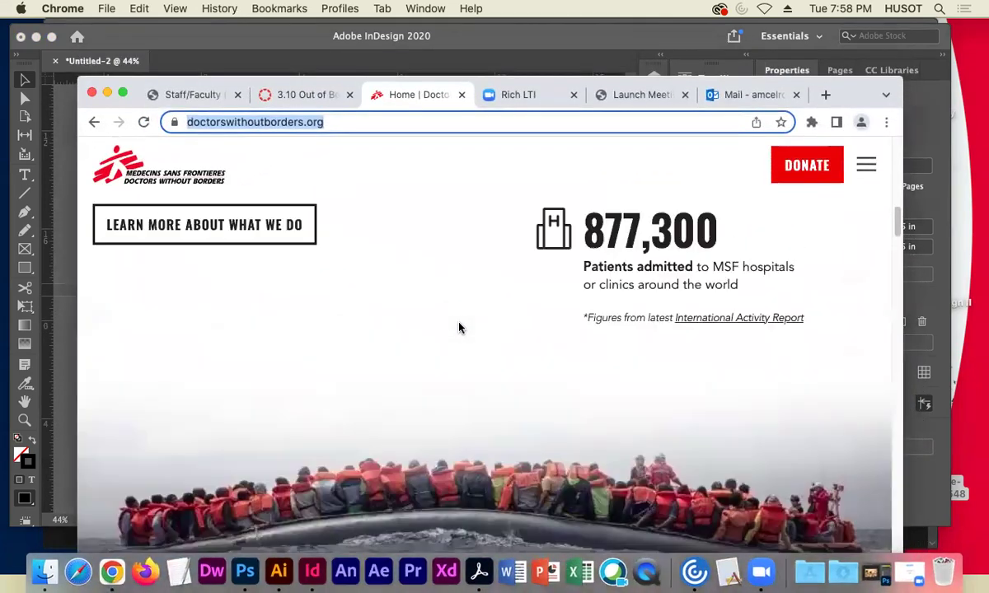
scroll(459, 329, down, 20)
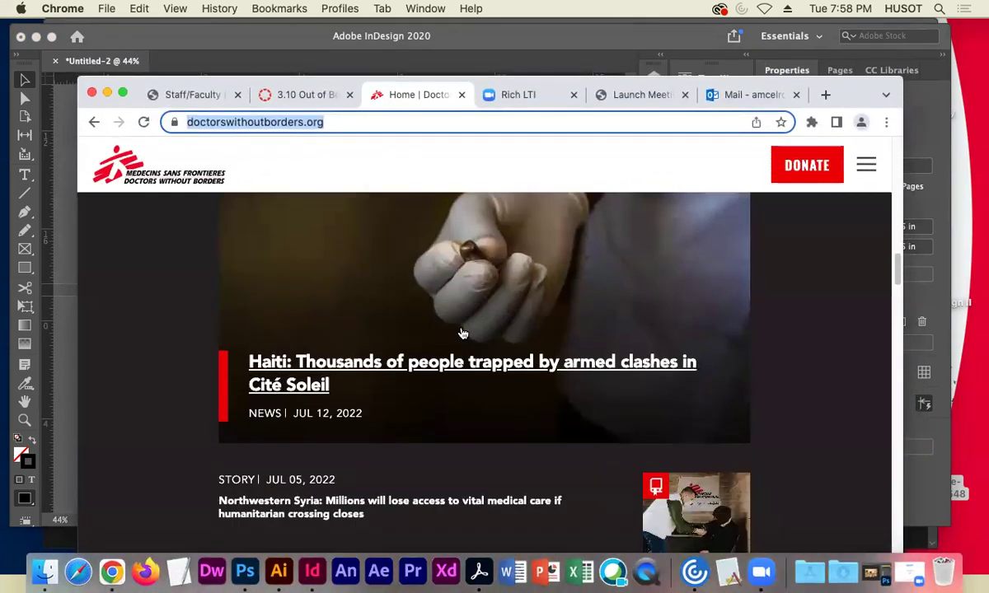
scroll(463, 339, down, 20)
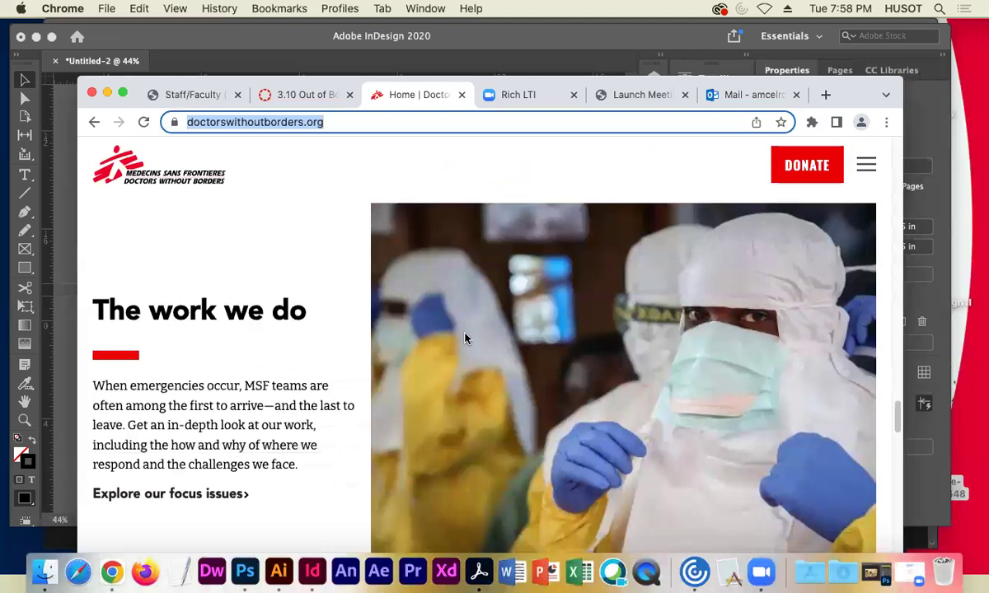
scroll(466, 338, down, 5)
scroll(469, 340, down, 10)
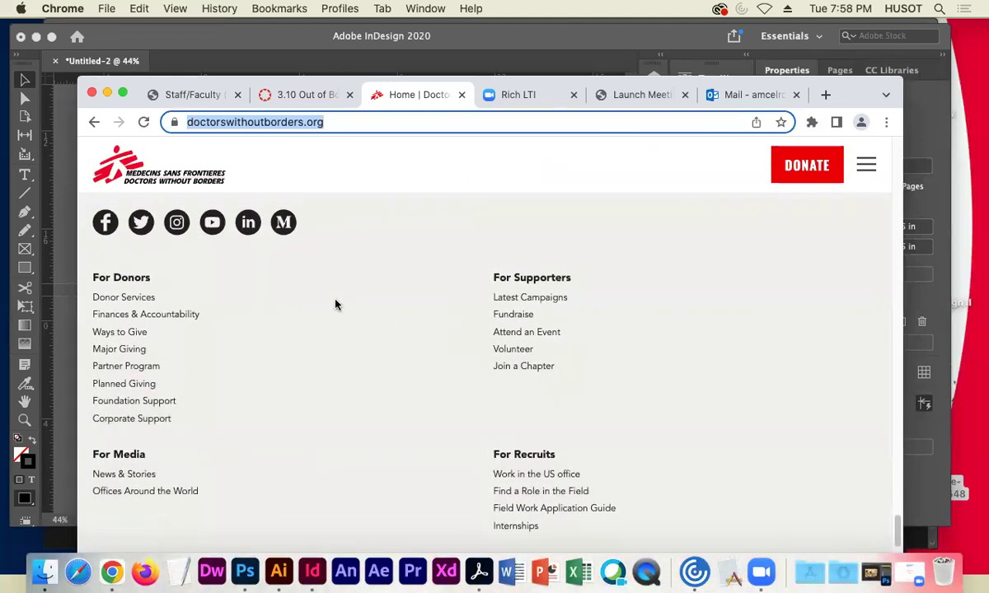
click(177, 225)
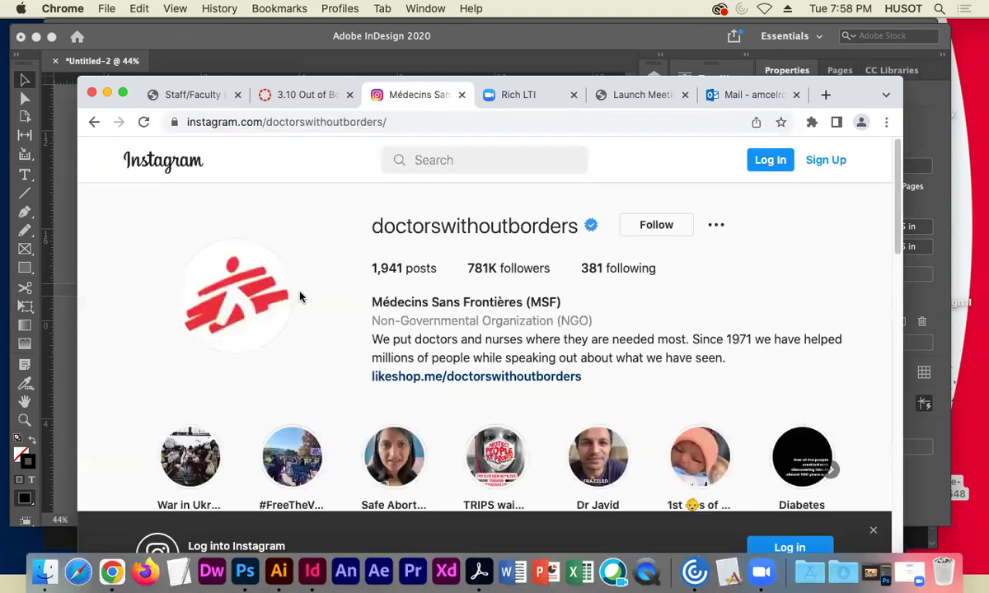
Examine the posts and profile description on the doctorswithoutborders Instagram page for wording and imagery ideas
scroll(299, 298, down, 2)
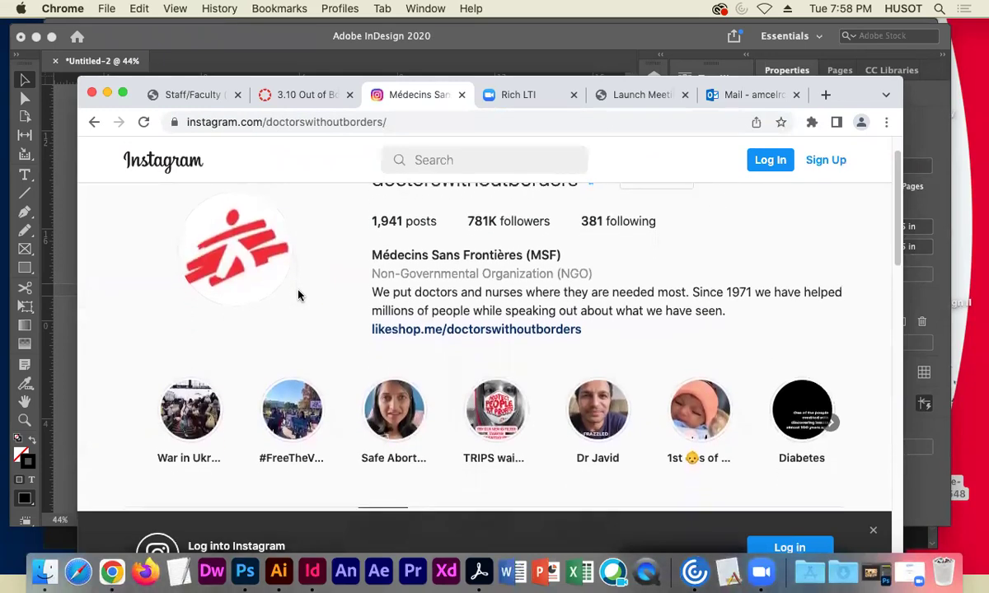
scroll(299, 295, down, 6)
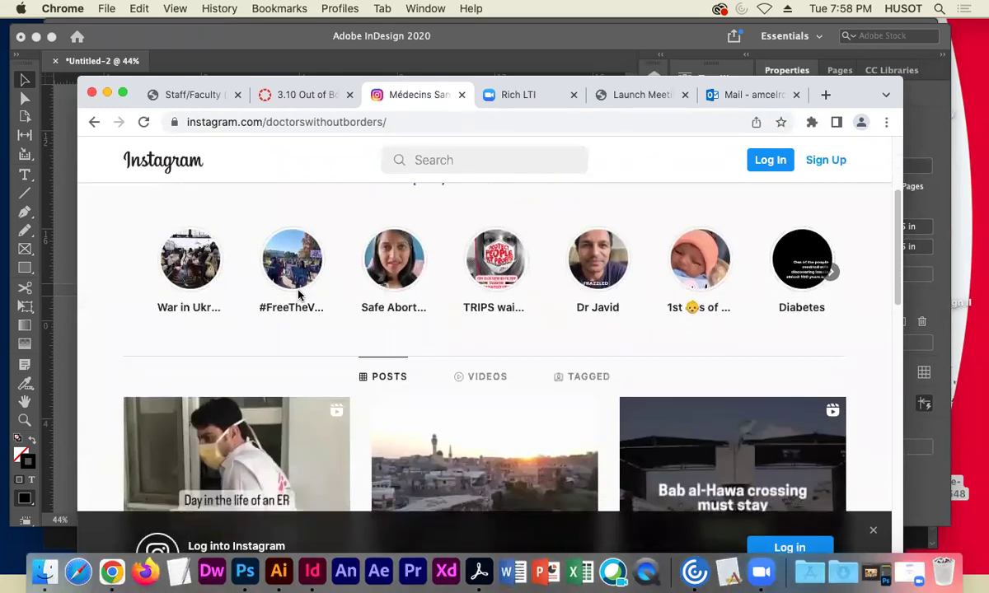
scroll(272, 290, up, 1)
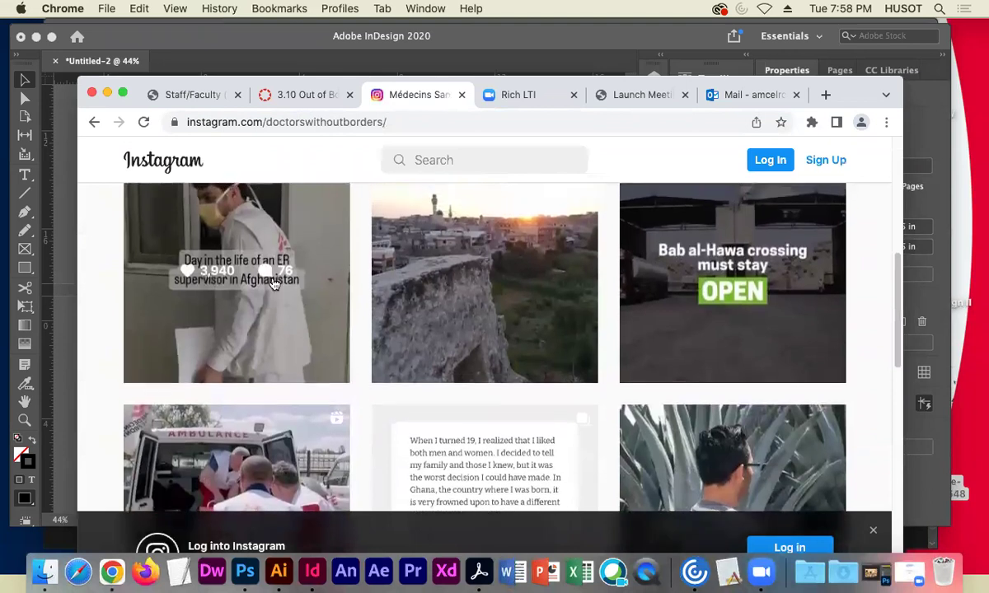
scroll(603, 346, down, 5)
scroll(594, 337, down, 8)
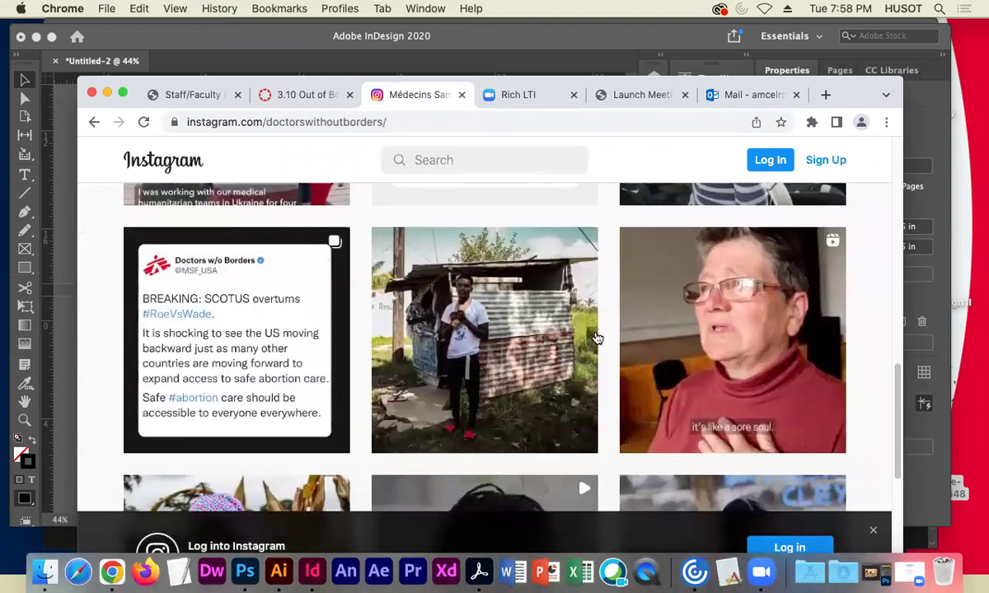
scroll(599, 338, down, 9)
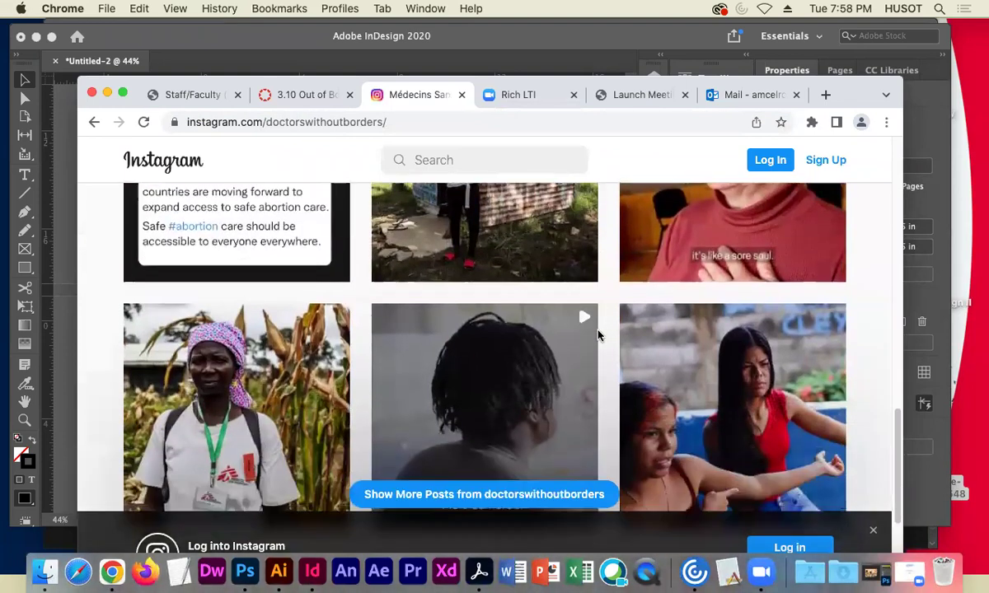
scroll(602, 335, down, 2)
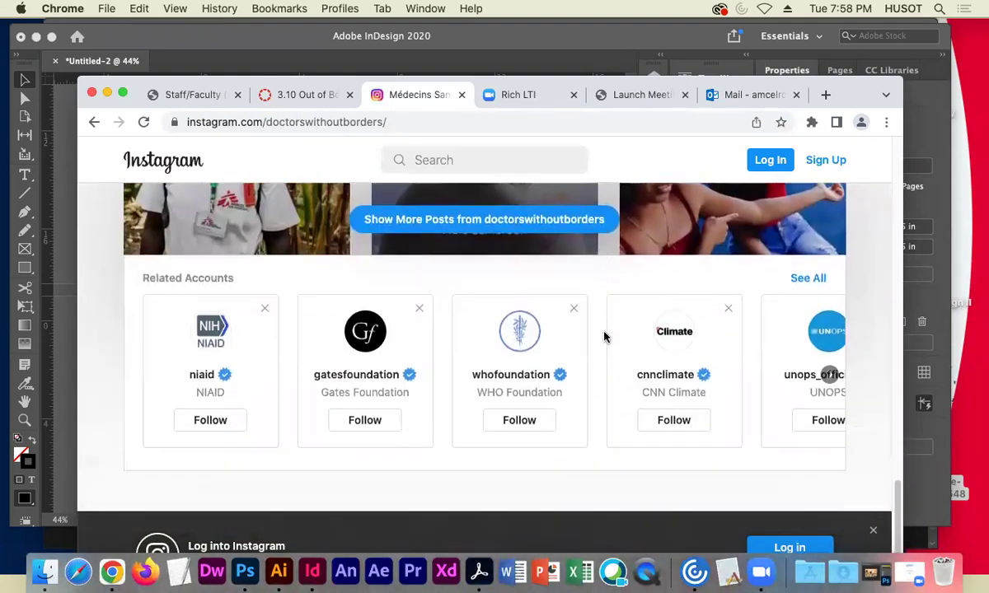
scroll(604, 337, up, 20)
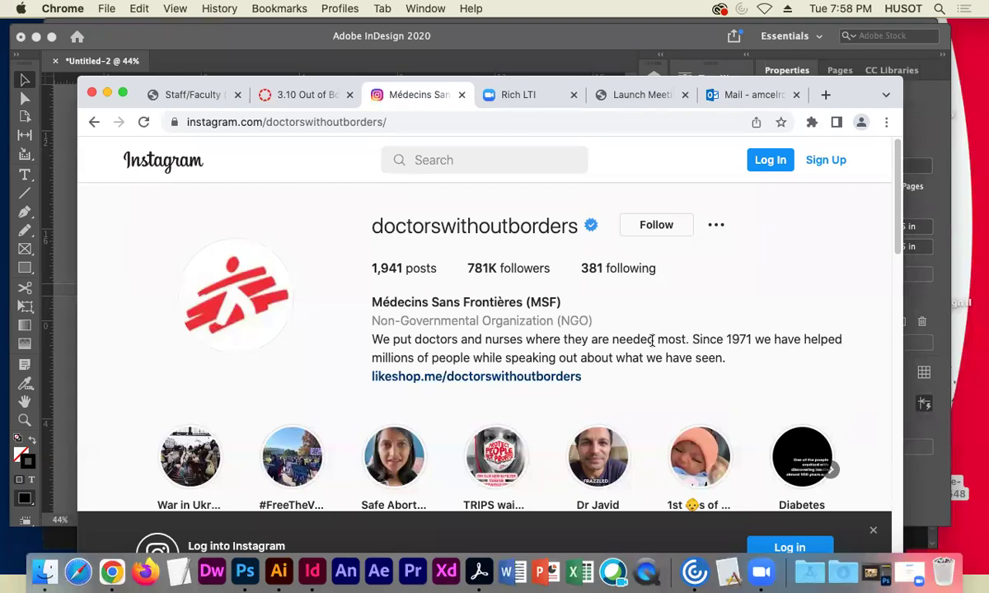
Copy "Médecins Sans Frontières (MSF)" from the Instagram profile into a new text frame about 6.7 in tall beside the syringe on InDesign page 3
drag(372, 302, 575, 304)
key(super+c)
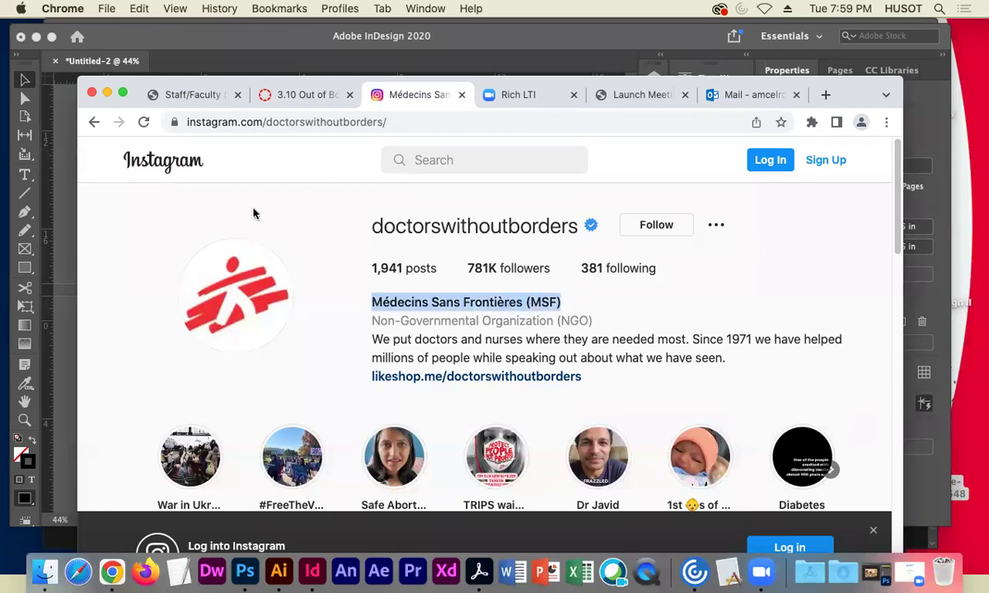
click(108, 94)
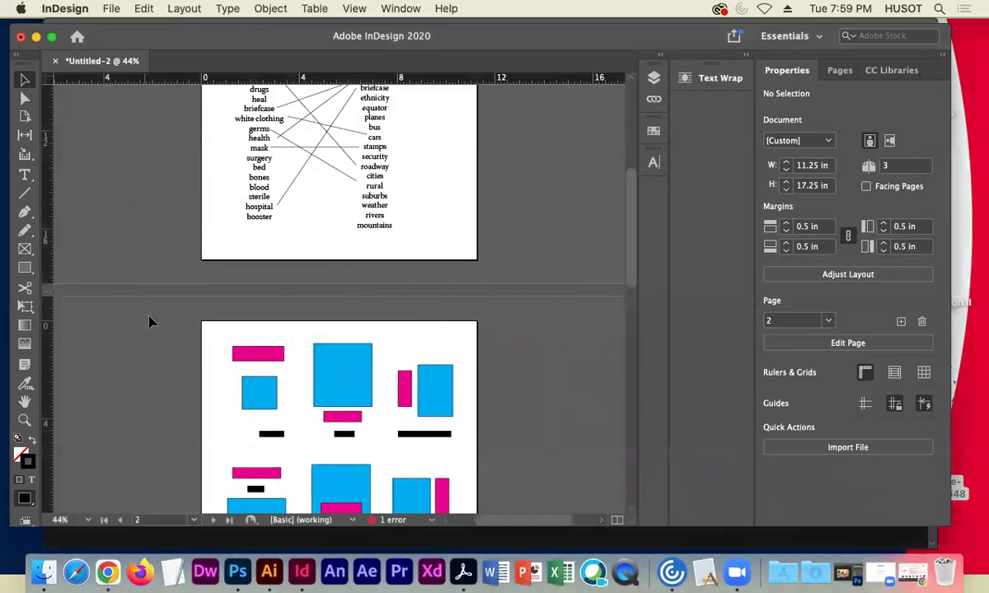
scroll(599, 307, down, 10)
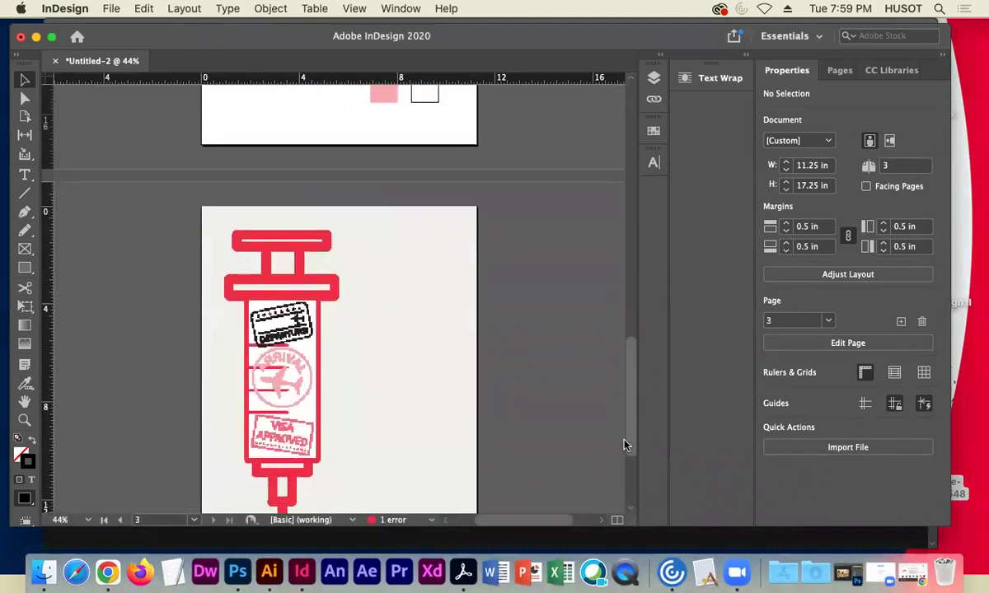
click(24, 175)
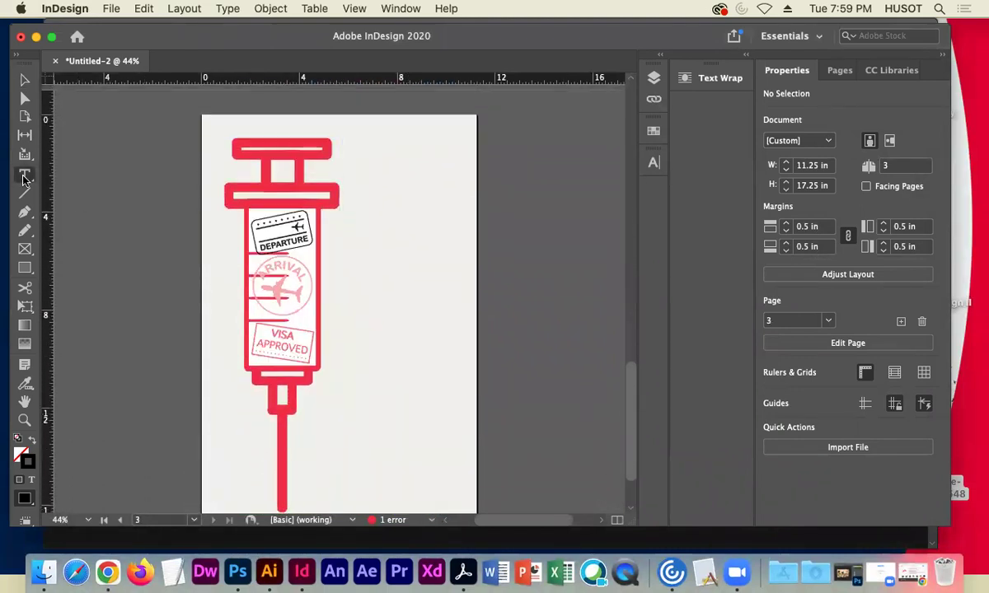
drag(349, 223, 458, 388)
key(super+v)
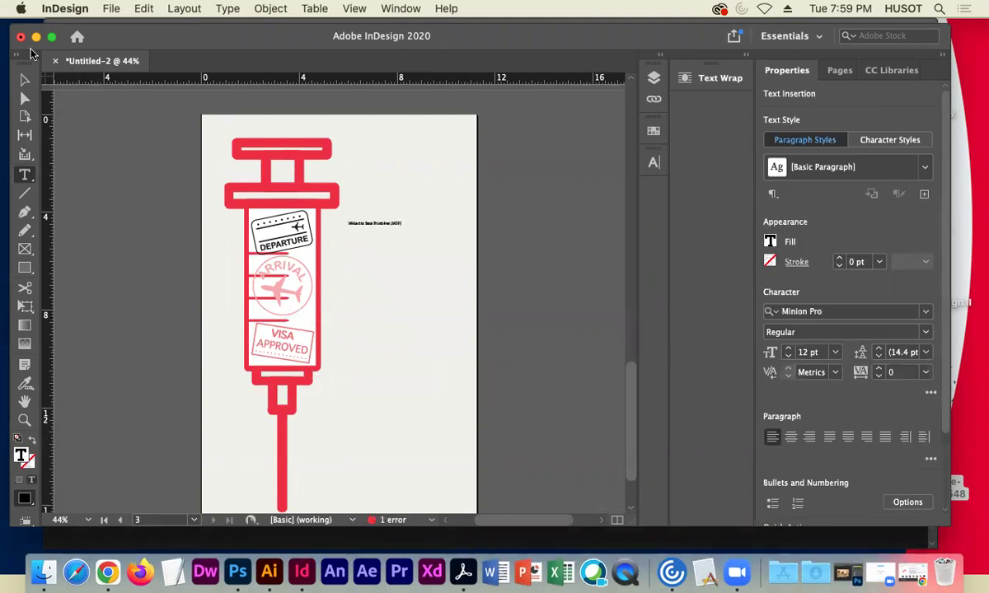
Set the font size of the pasted "Médecins Sans Frontières (MSF)" text to 81 pt
drag(402, 222, 347, 222)
click(835, 352)
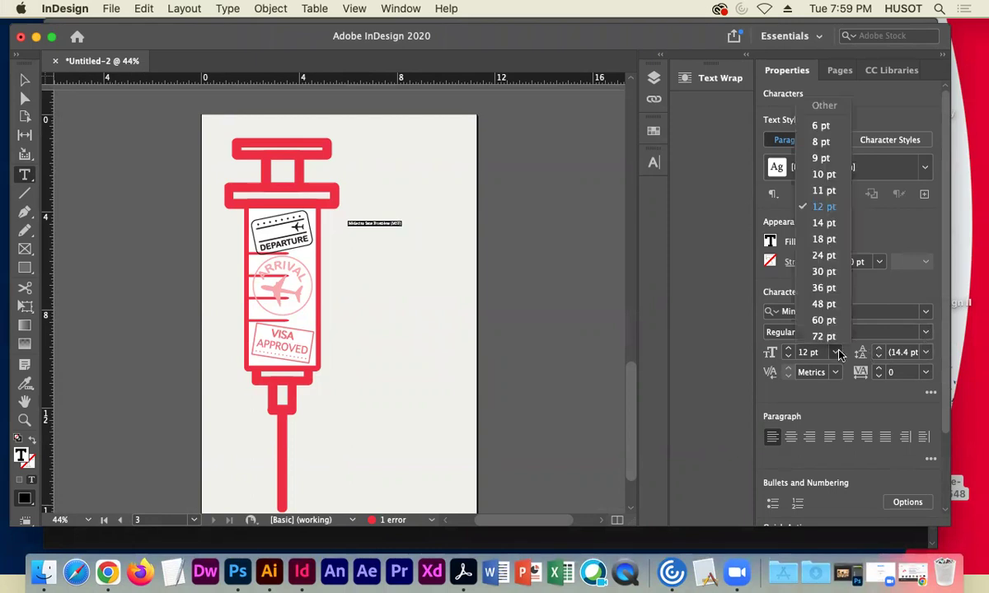
click(848, 335)
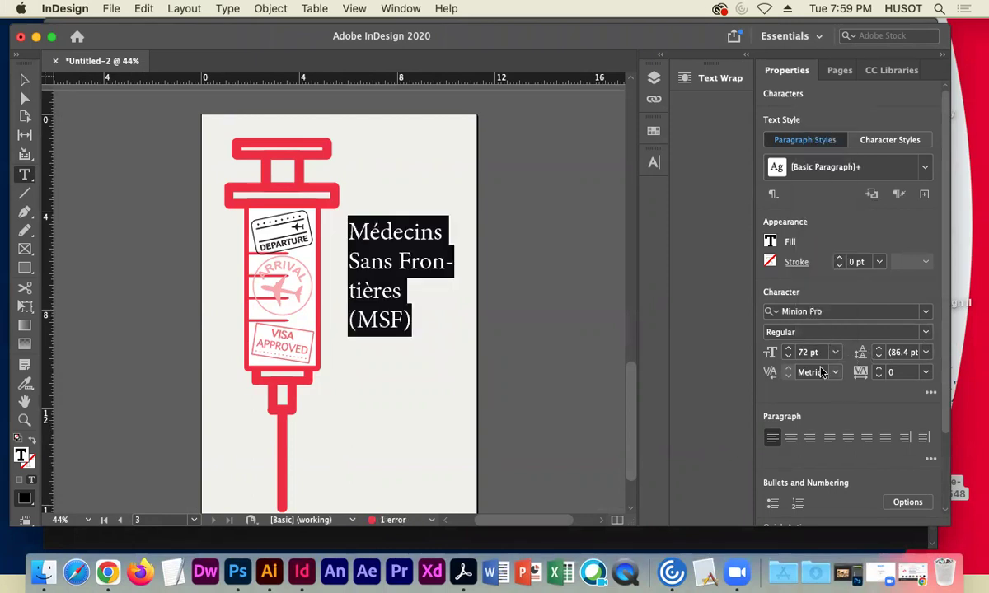
click(788, 349)
click(789, 350)
click(788, 350)
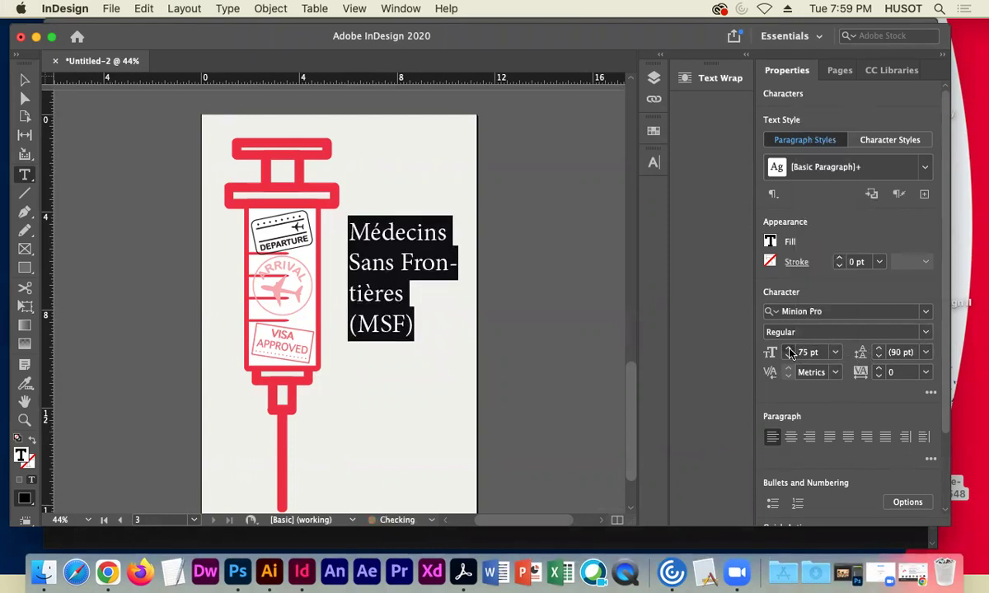
click(789, 350)
click(788, 350)
click(788, 349)
click(789, 349)
click(789, 349)
click(788, 349)
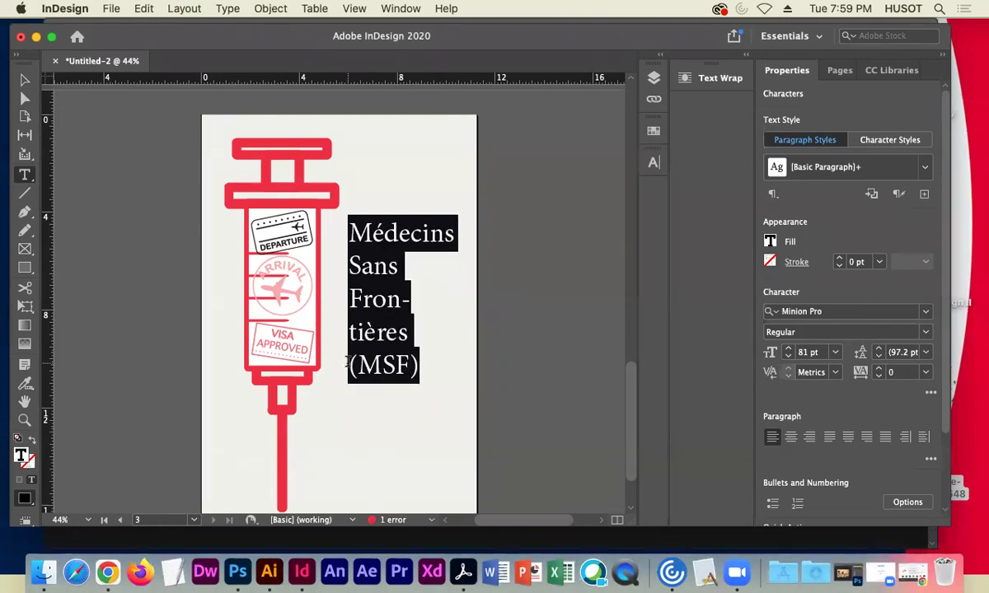
Delete "(MSF)" from the heading and widen its text frame to about 5.24 in, reaching the page edge
drag(338, 367, 433, 364)
key(BackSpace)
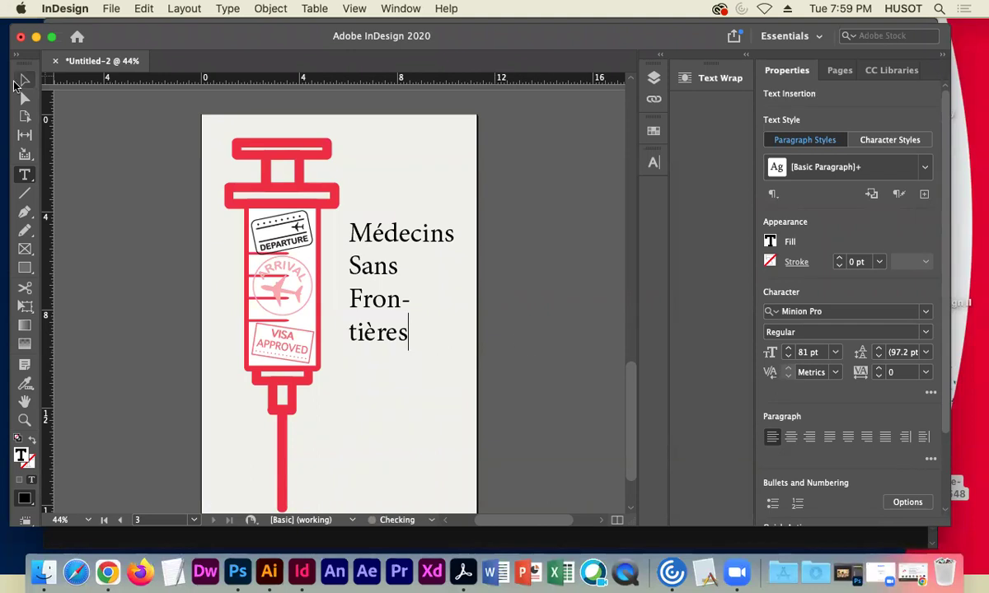
click(24, 80)
drag(457, 300, 477, 302)
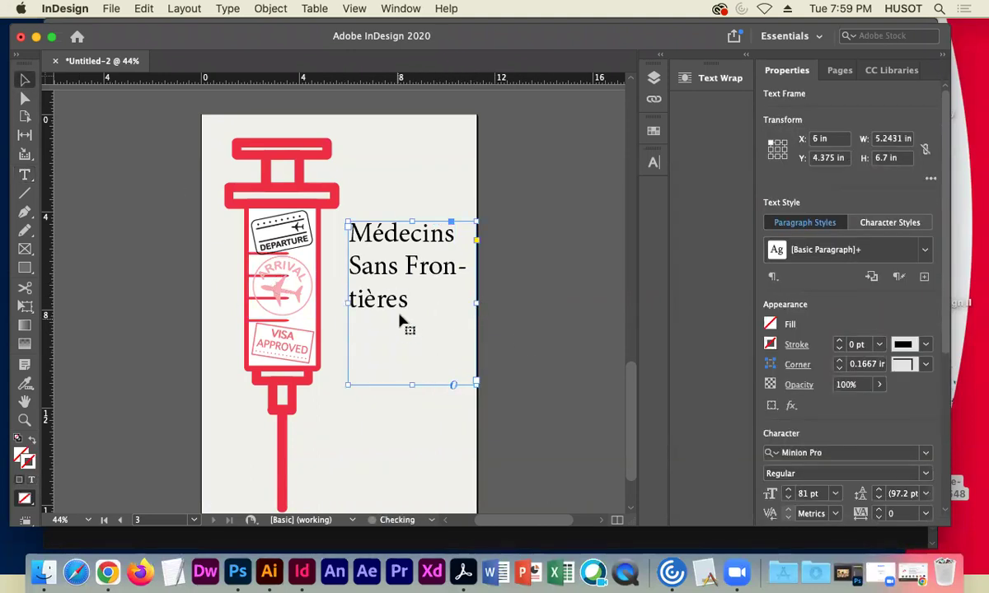
Break the heading so "Frontières" sits on its own third line, and shorten the text frame to about 4.25 in high
double_click(402, 265)
key(Return)
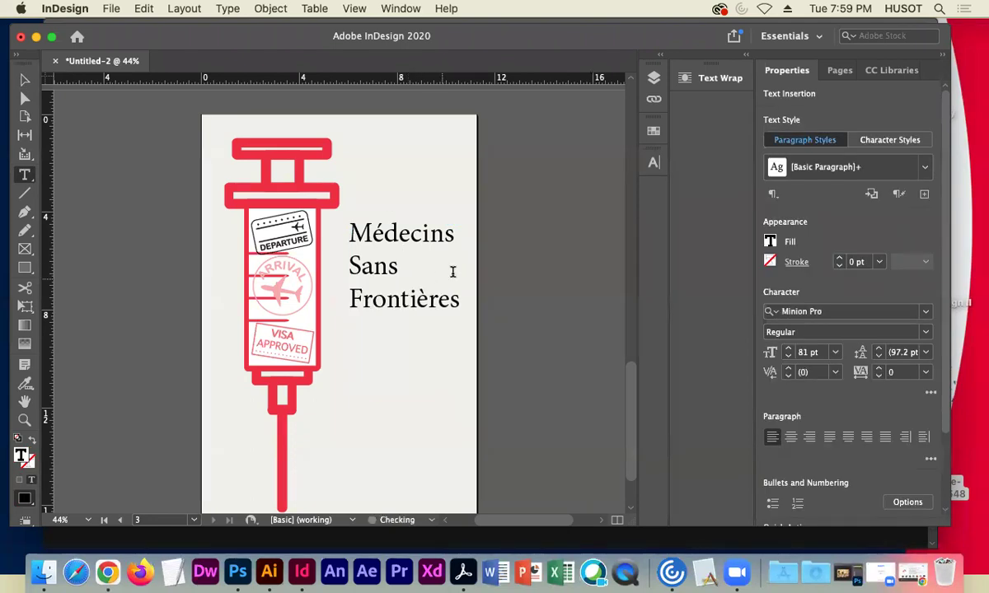
key(Escape)
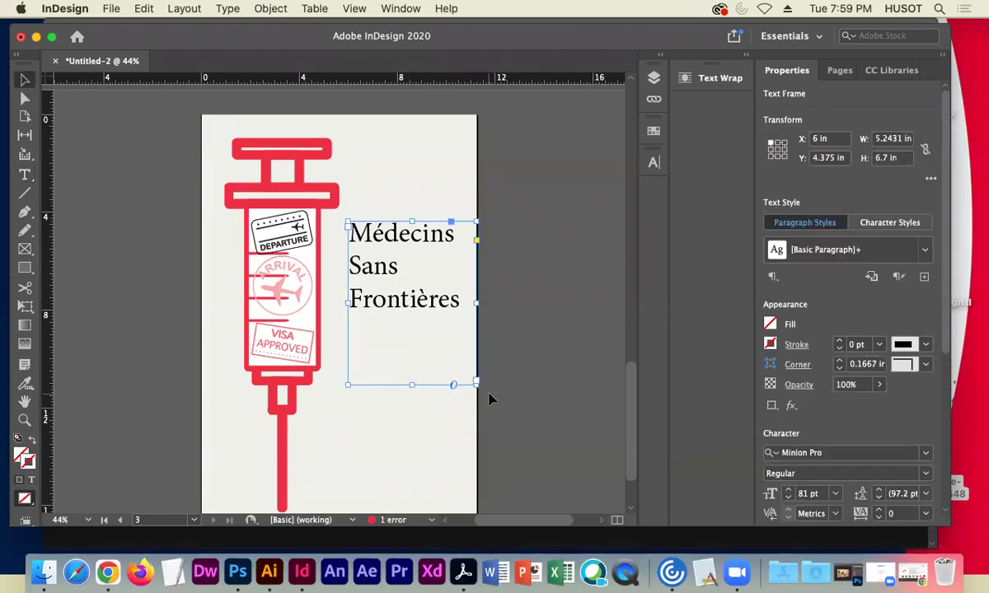
drag(409, 385, 411, 326)
Move the heading frame left and down beside the syringe barrel, to about X 5.53 in and Y 4.89 in
drag(365, 272, 356, 275)
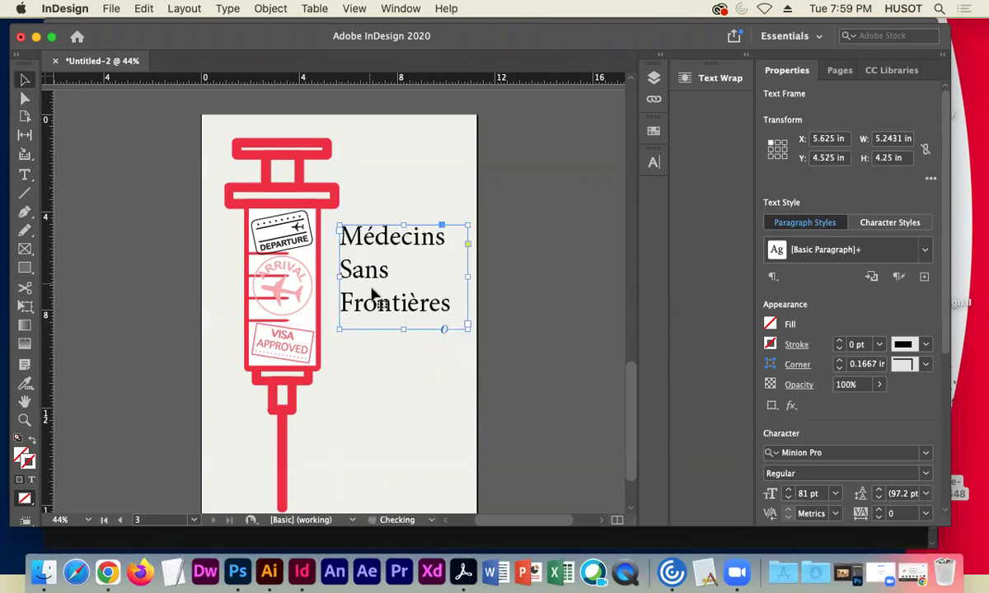
key(Down)
key(Down)
key(Down)
key(Down)
key(Down)
key(Down)
key(Down)
key(Down)
key(Down)
key(Down)
key(Down)
key(Down)
key(Down)
key(Down)
key(Down)
key(Down)
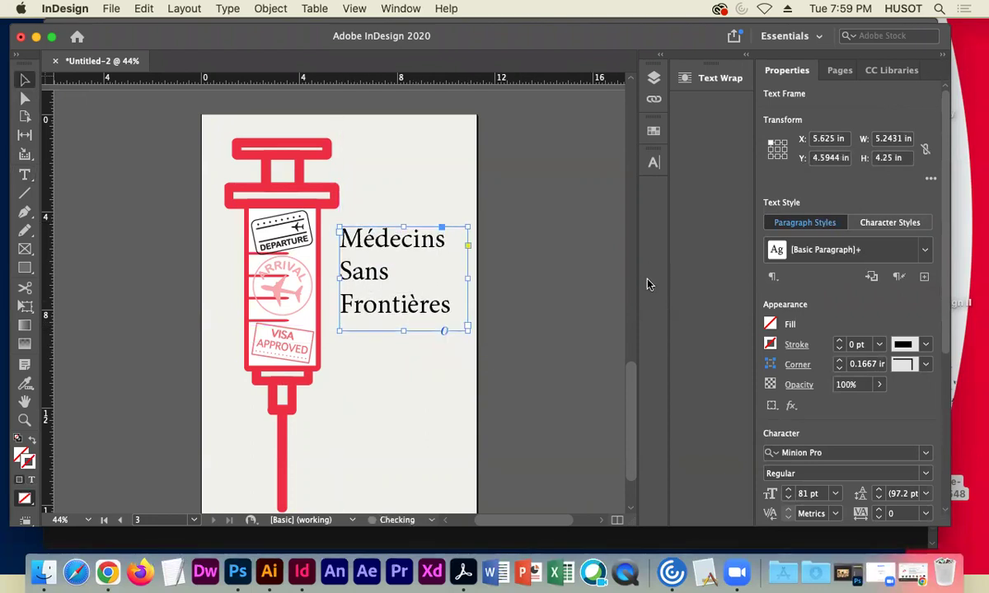
key(Down)
key(Down)
key(Down)
key(Down)
key(Down)
key(Down)
key(Down)
key(Down)
key(Left)
key(Left)
key(Left)
key(Left)
key(Left)
key(Left)
key(Left)
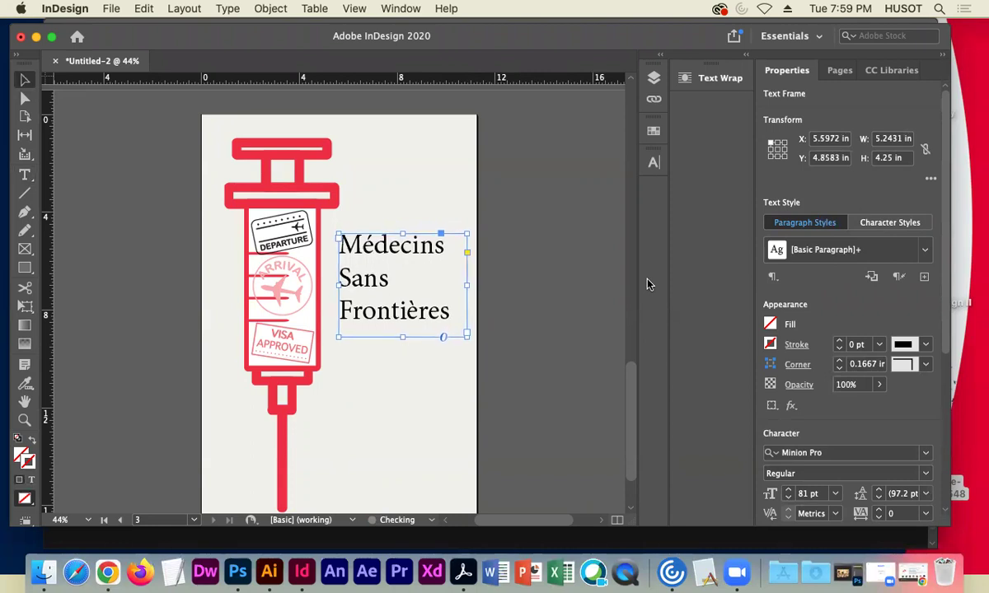
key(Down)
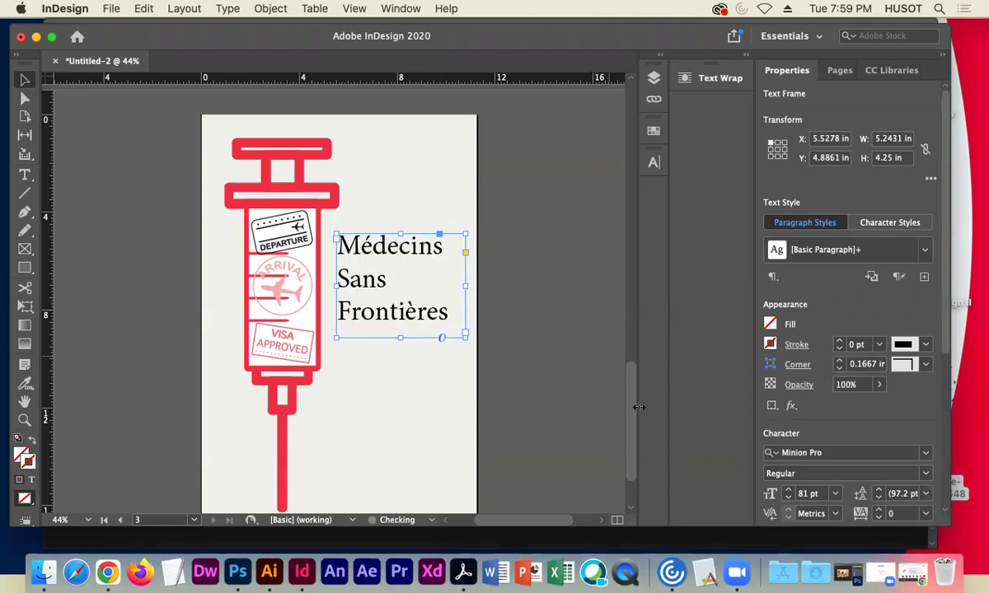
Rotate the syringe together with its three stamps slightly counterclockwise, so their combined bounds span about 6.7 by 15.89 in
click(592, 399)
click(355, 8)
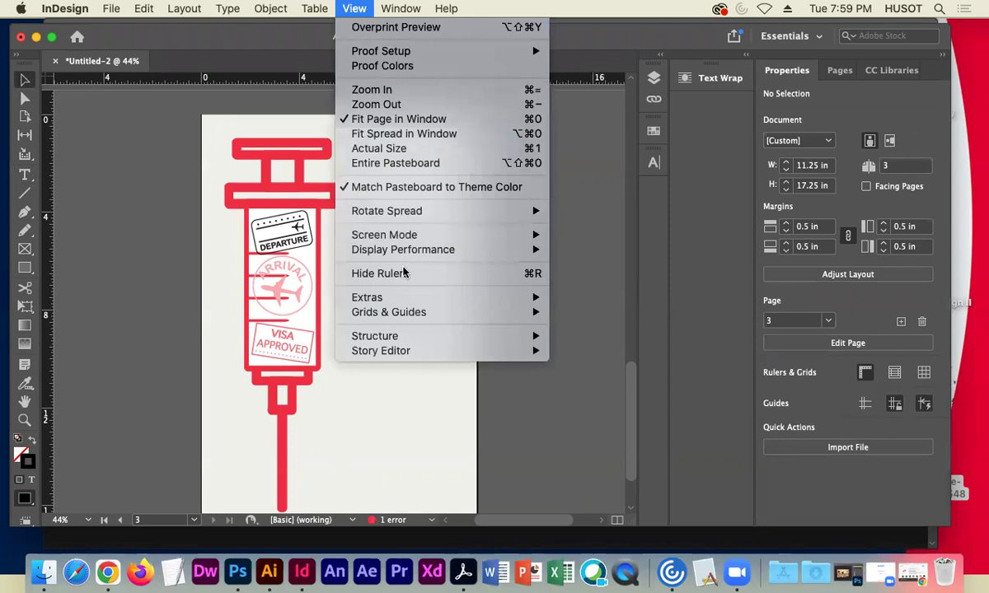
click(412, 119)
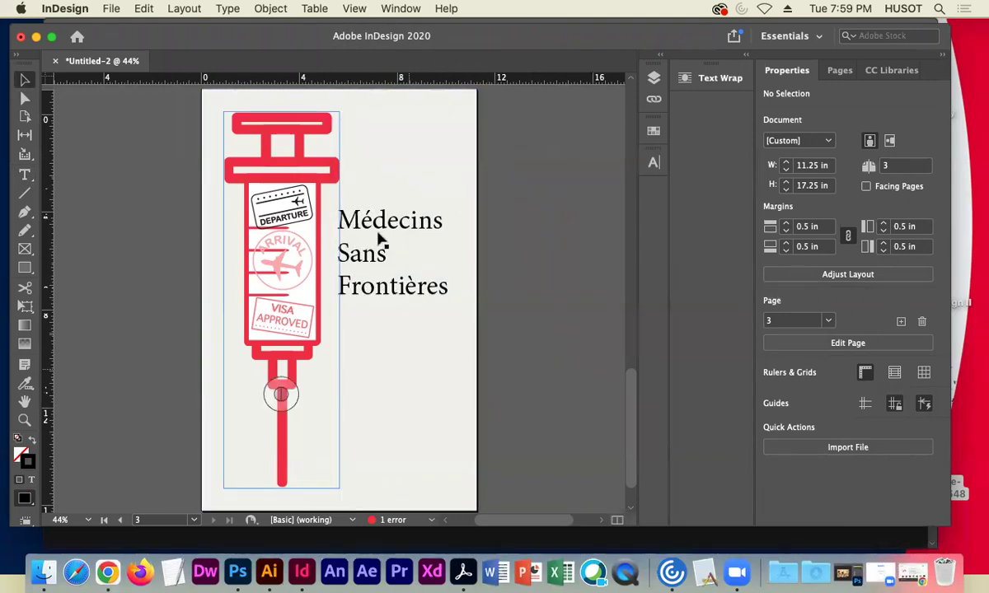
drag(166, 139, 290, 348)
click(282, 421)
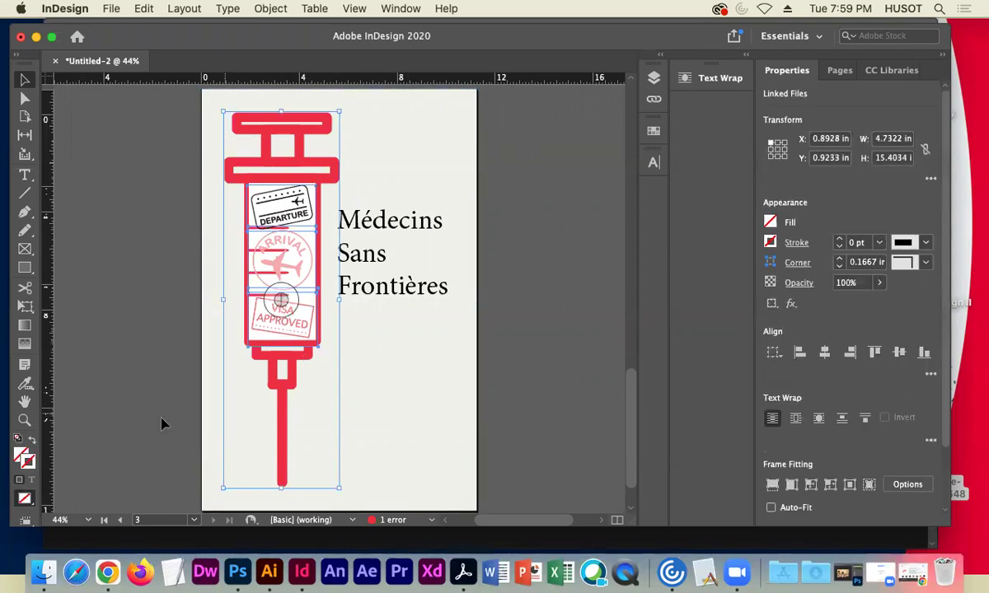
click(25, 306)
drag(361, 492, 384, 475)
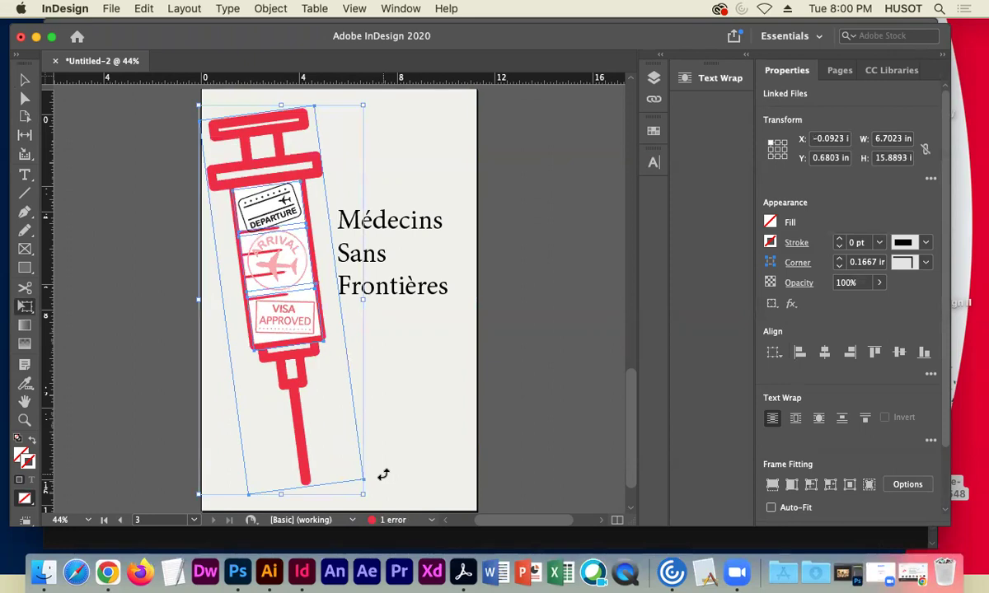
Move the tilted syringe and stamps right and slightly down, to about X 0.47 in and Y 0.72 in
drag(295, 167, 335, 193)
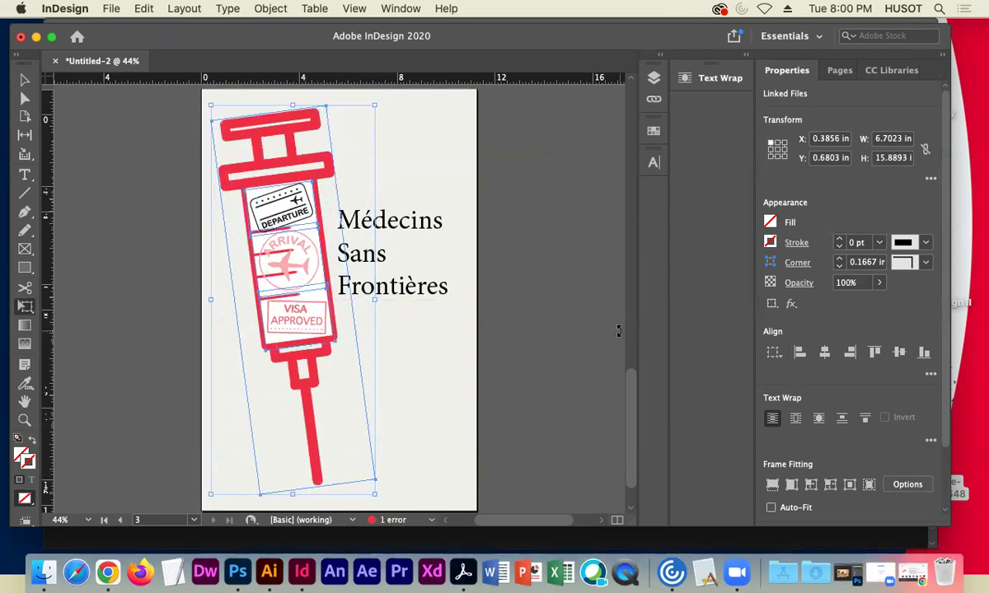
key(Right)
key(Right)
key(Right)
key(Right)
key(Right)
key(Right)
key(Down)
key(Down)
key(Down)
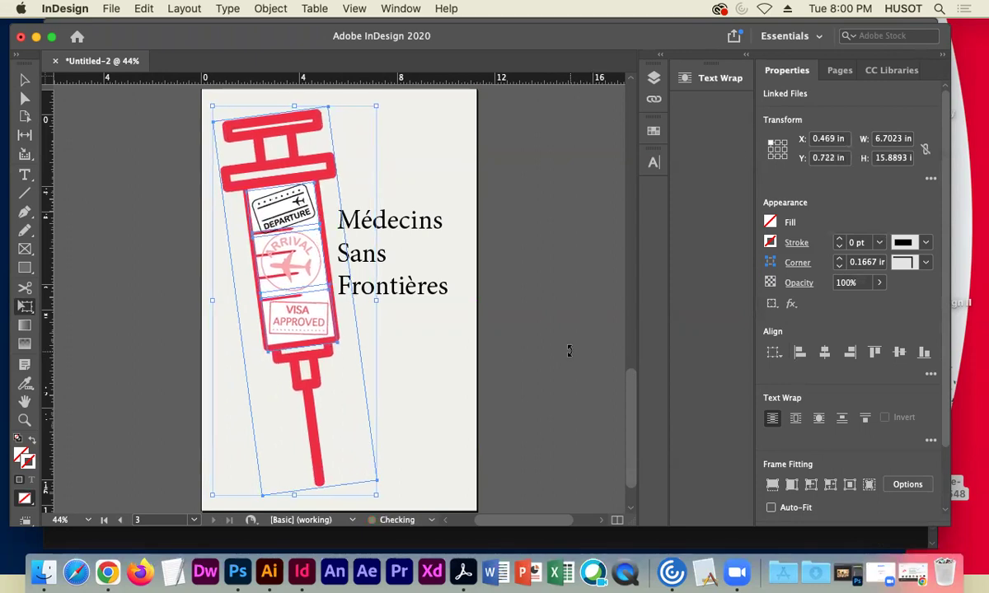
Group the syringe with its stamps and nudge the group to about X 0.54 in and Y 0.67 in
key(super+g)
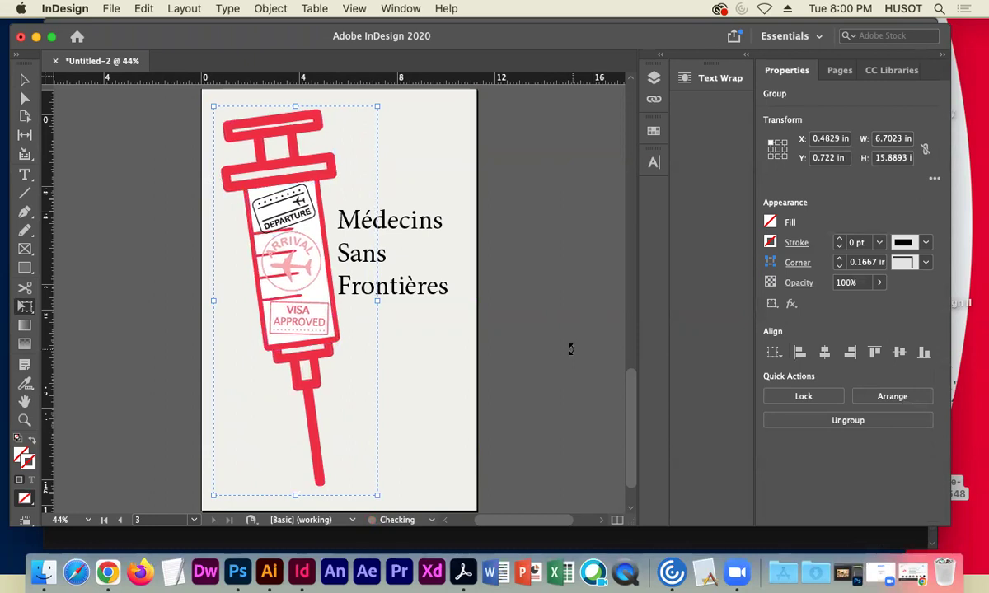
key(Up)
key(Up)
key(Up)
key(Up)
key(Right)
key(Right)
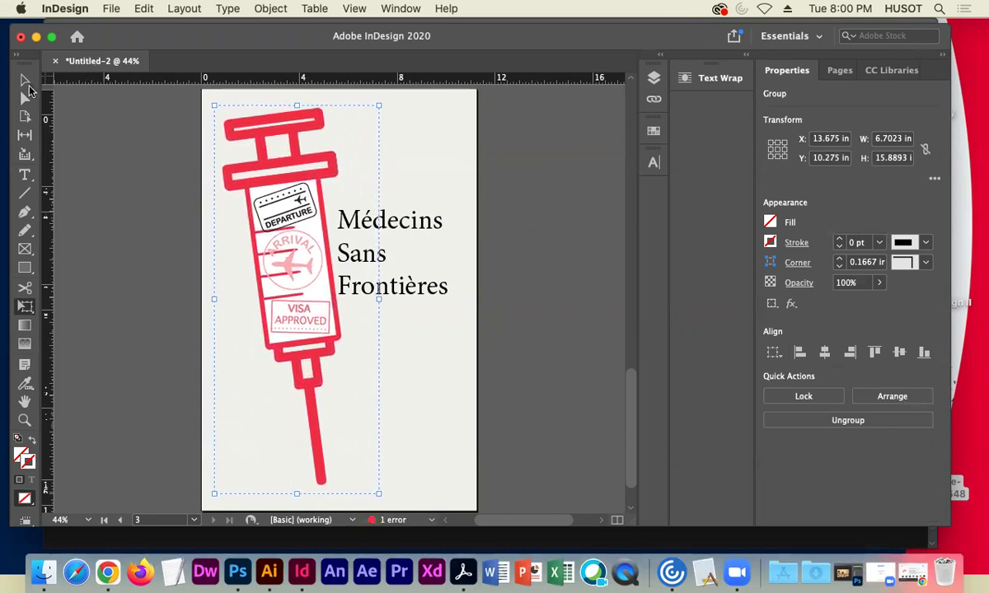
Nudge the "Médecins Sans Frontières" heading right, away from the syringe barrel, to about X 5.75 in
click(93, 147)
click(376, 216)
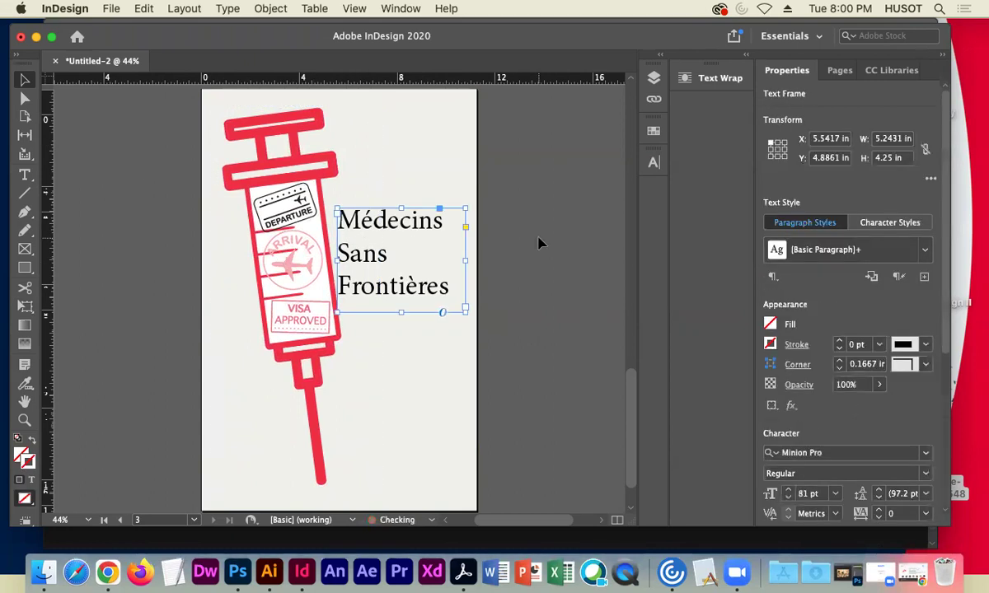
key(Right)
key(Right)
key(Right)
key(Right)
key(Right)
key(Right)
key(Right)
key(Right)
key(Right)
key(Right)
key(Right)
key(Right)
key(Right)
key(Right)
key(Right)
key(Right)
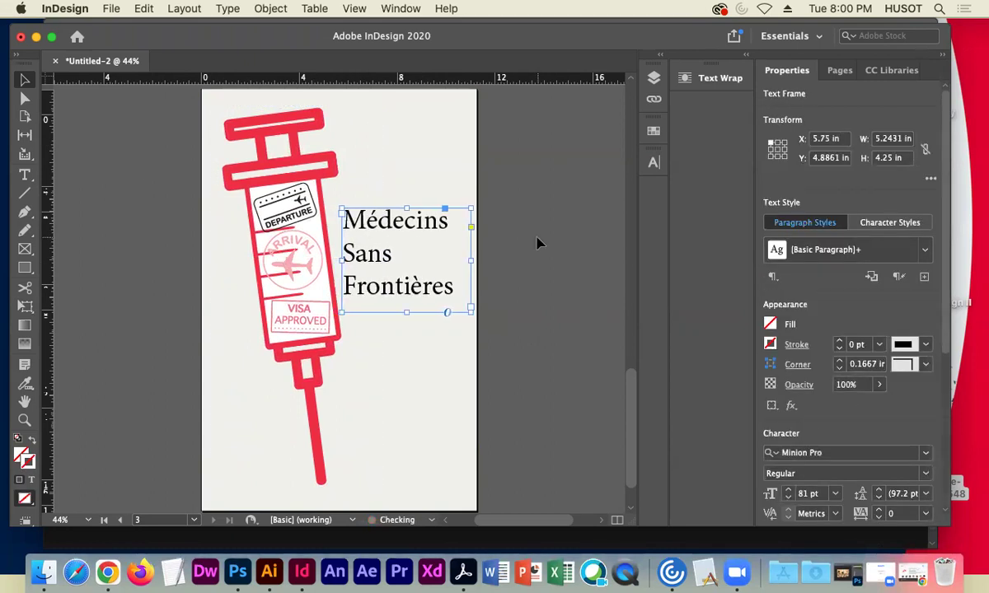
key(Right)
Rotate the heading counterclockwise to match the syringe's tilt and nudge it up to about X 5.47 in and Y 5.22 in
drag(472, 198, 466, 198)
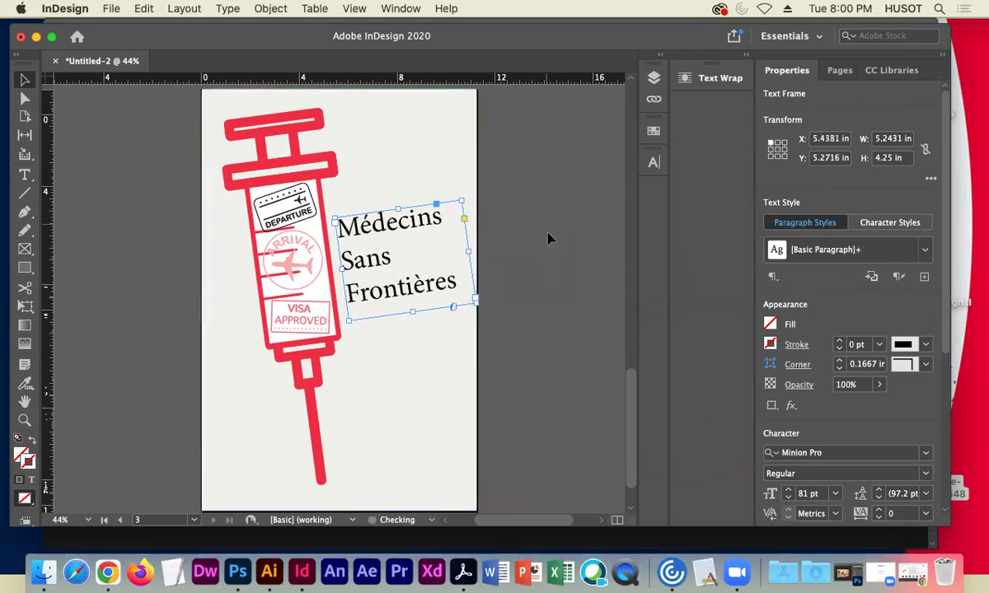
key(Up)
key(Up)
key(Up)
key(Up)
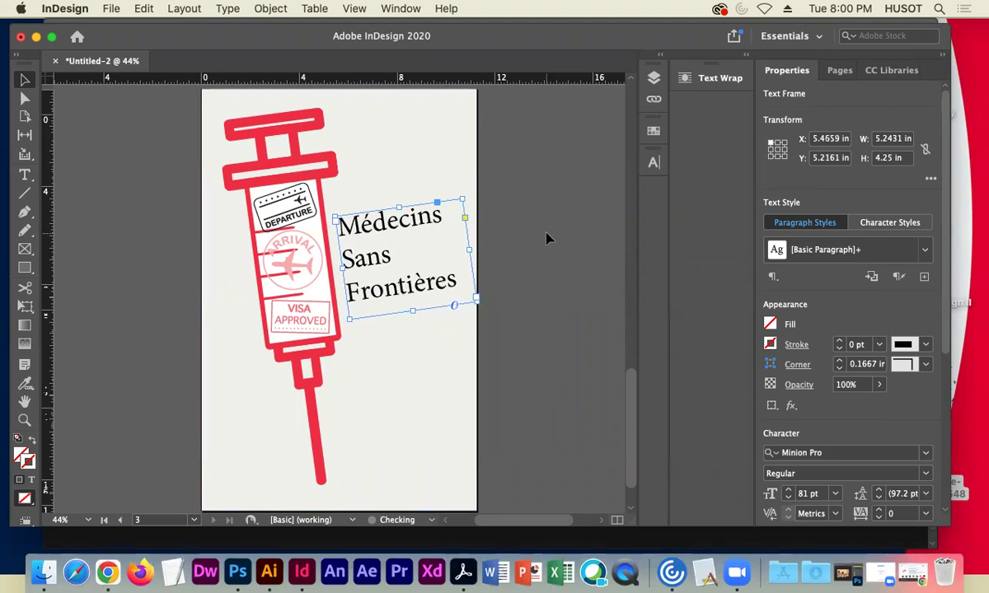
click(551, 241)
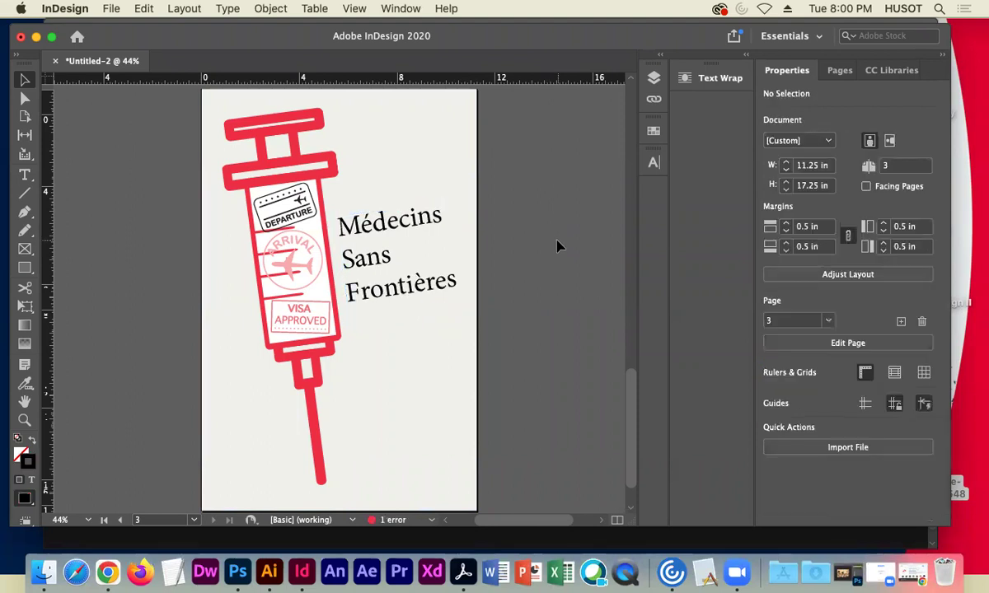
Change the heading's font to Arial Regular, trying Avenir Next on the way
click(418, 283)
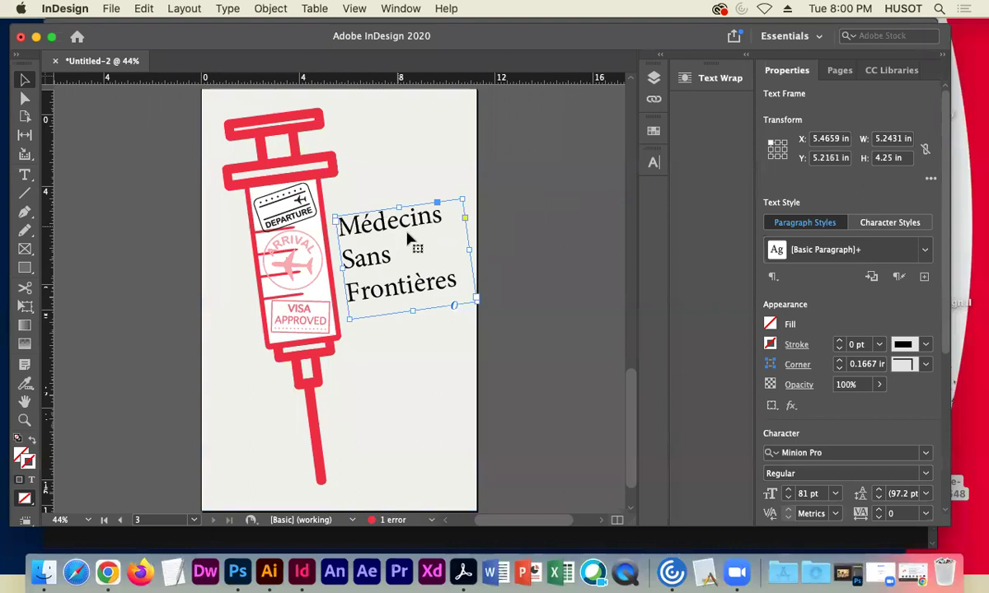
scroll(848, 453, down, 3)
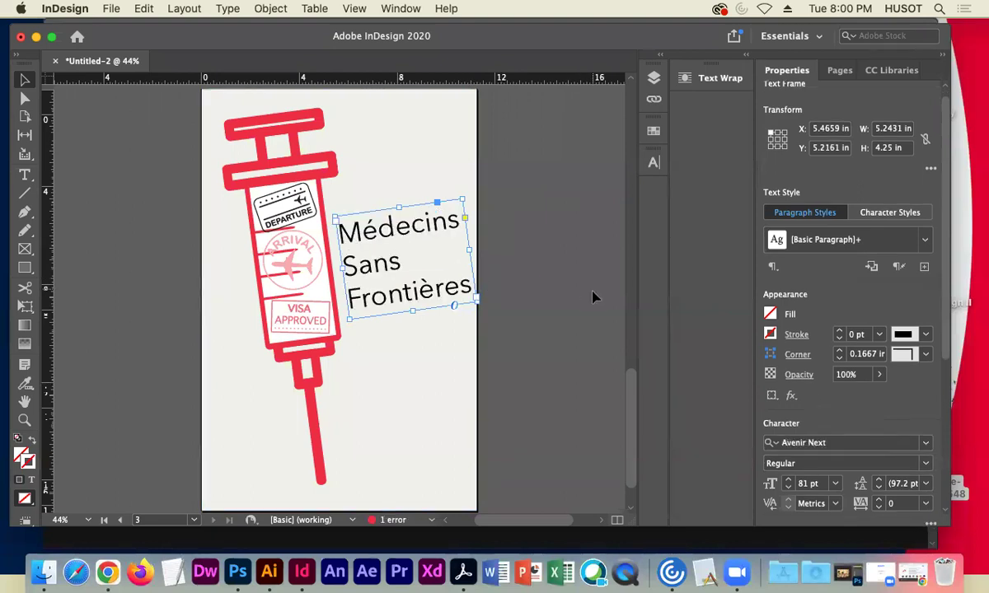
key(Up)
key(Up)
key(Up)
key(Up)
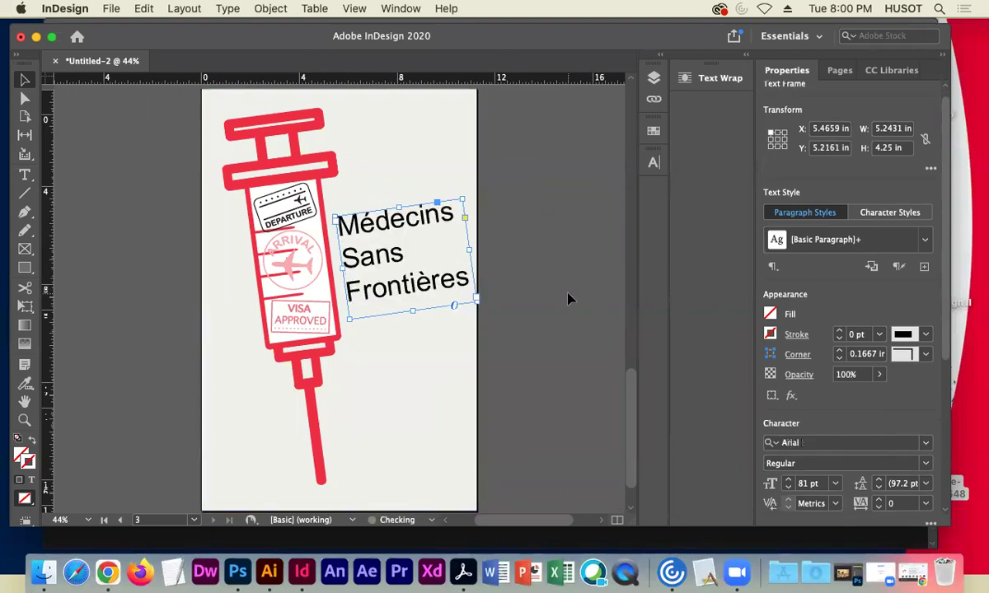
click(567, 298)
Center-align the three lines of the heading within its text frame
click(467, 296)
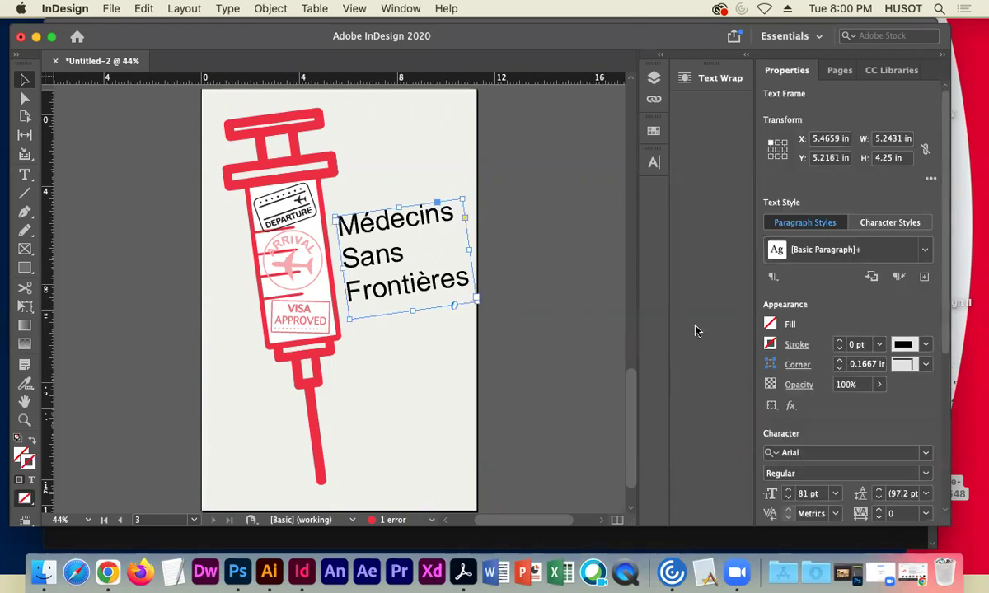
scroll(944, 302, down, 5)
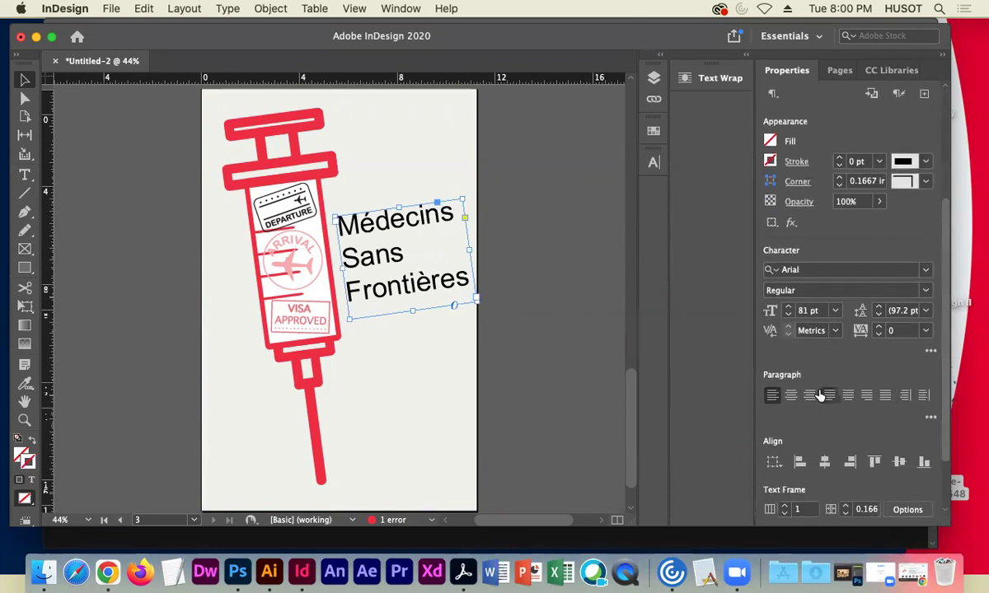
click(789, 396)
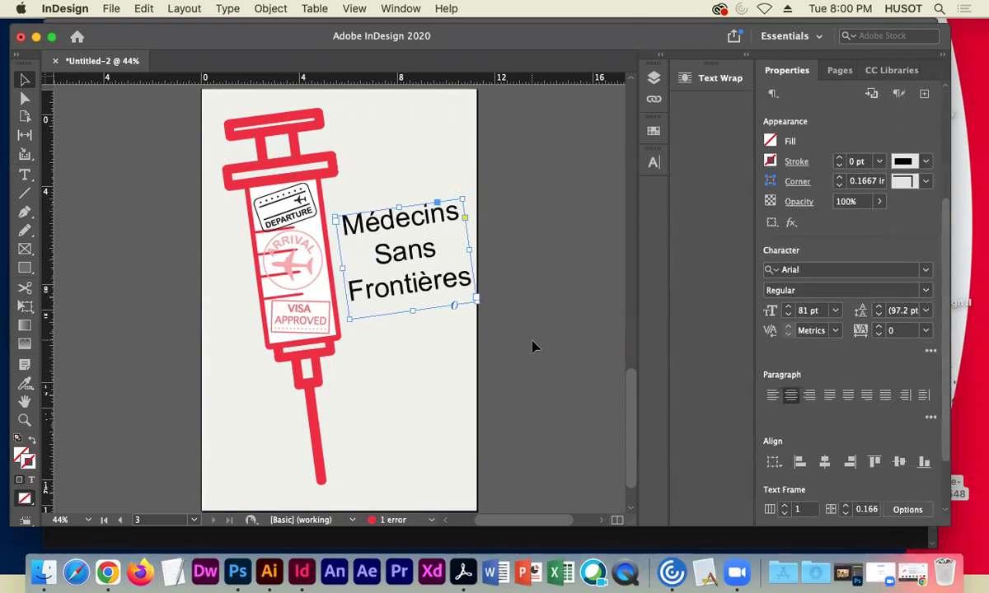
Nudge the centered heading slightly left, closer to the syringe barrel and away from the page edge
key(Left)
key(Left)
key(Left)
key(Left)
key(Left)
key(Left)
key(Left)
key(Left)
key(Left)
key(Left)
key(Left)
key(Left)
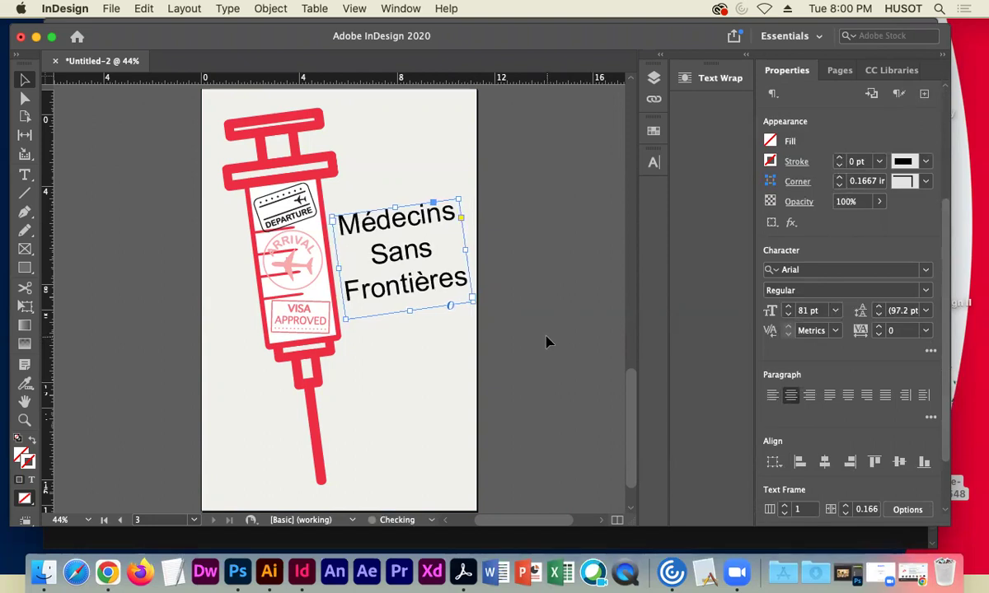
key(Left)
key(Left)
click(543, 341)
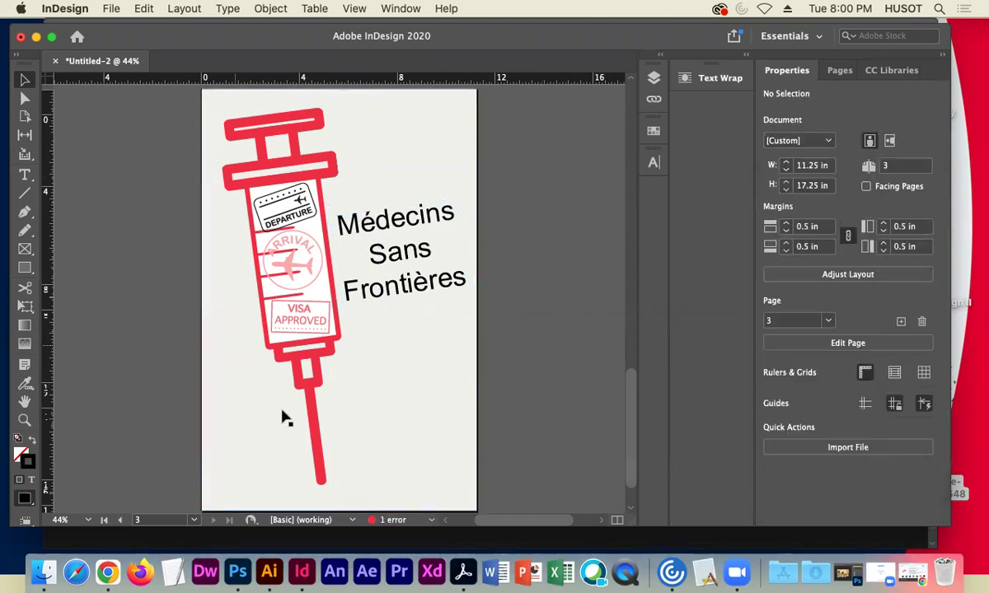
Enlarge the syringe group to about 7.07 by 16.75 in so it nearly fills the page height
click(284, 293)
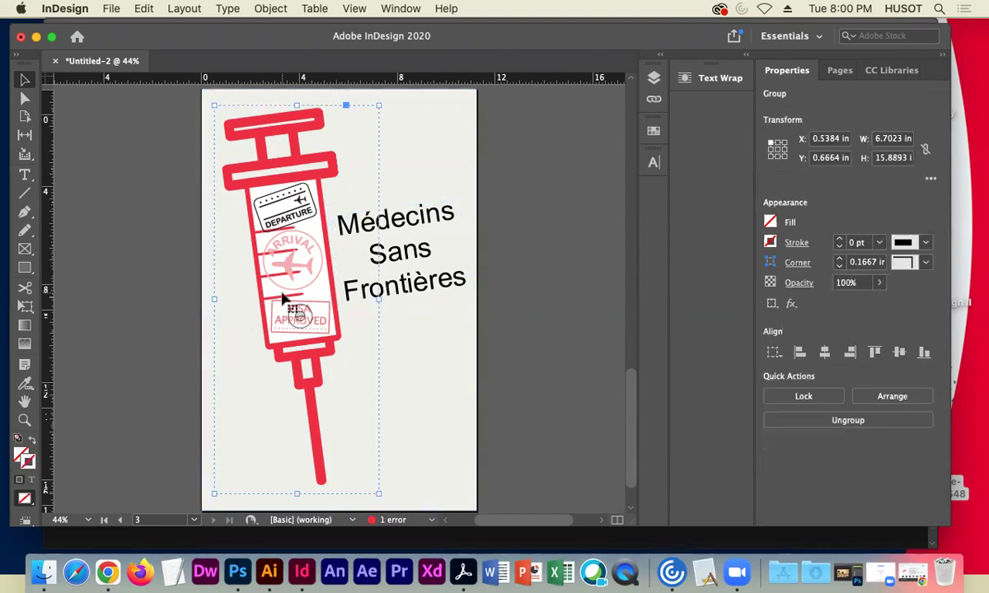
click(23, 309)
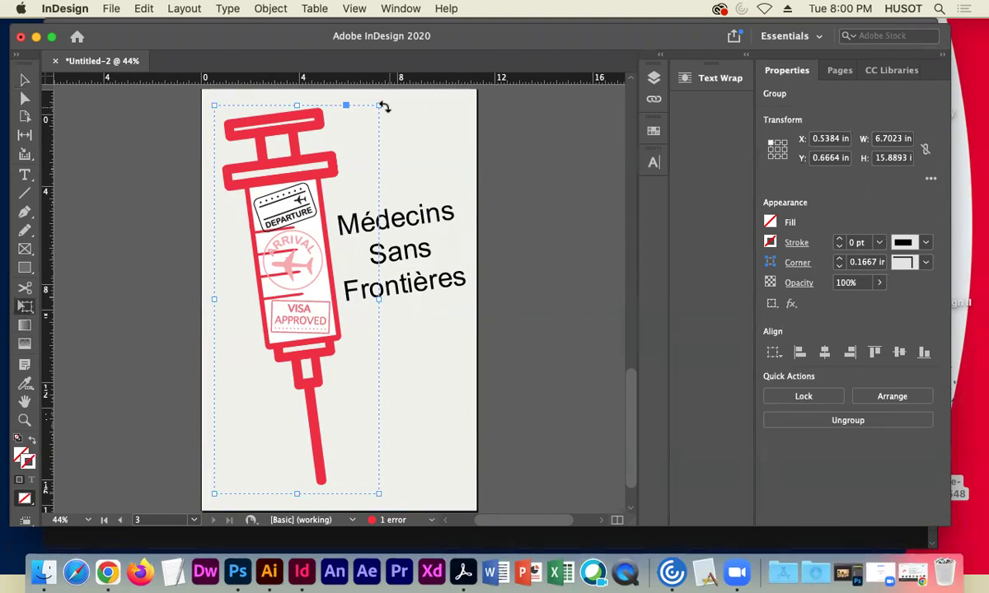
drag(377, 106, 395, 100)
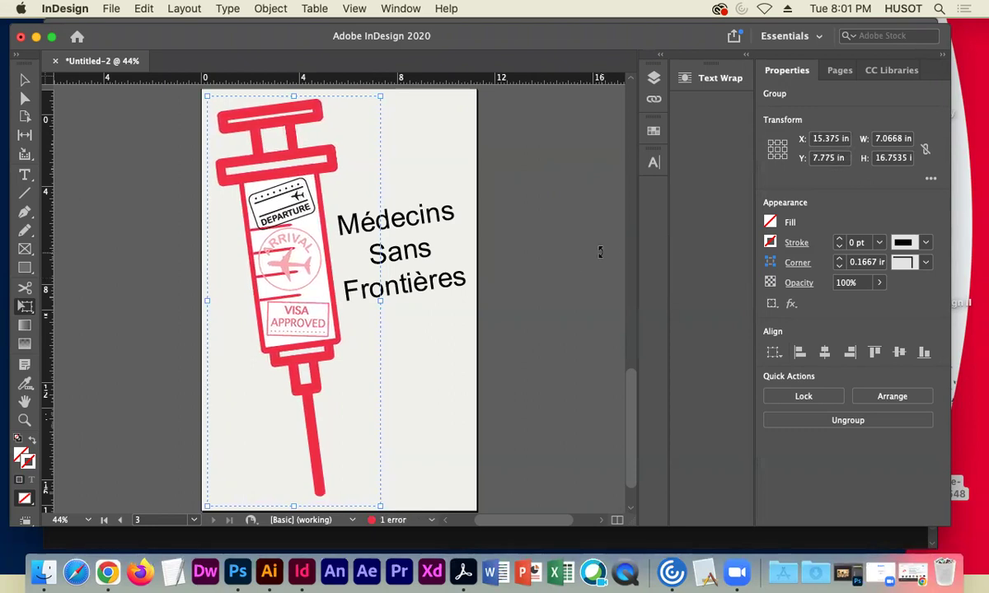
click(24, 80)
click(128, 171)
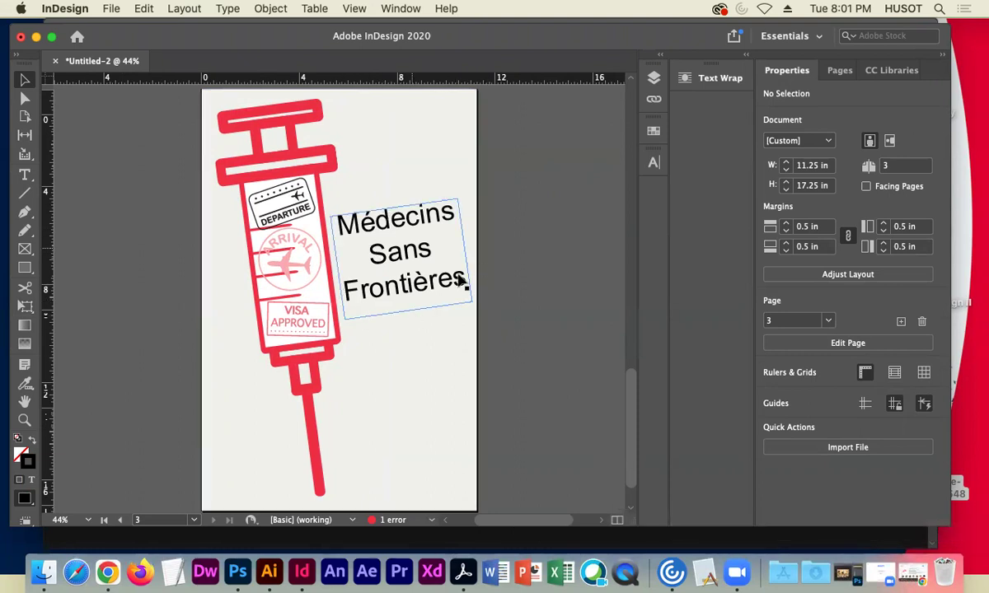
Switch to Chrome, look through the Doctors Without Borders Instagram posts, and close that page
click(880, 571)
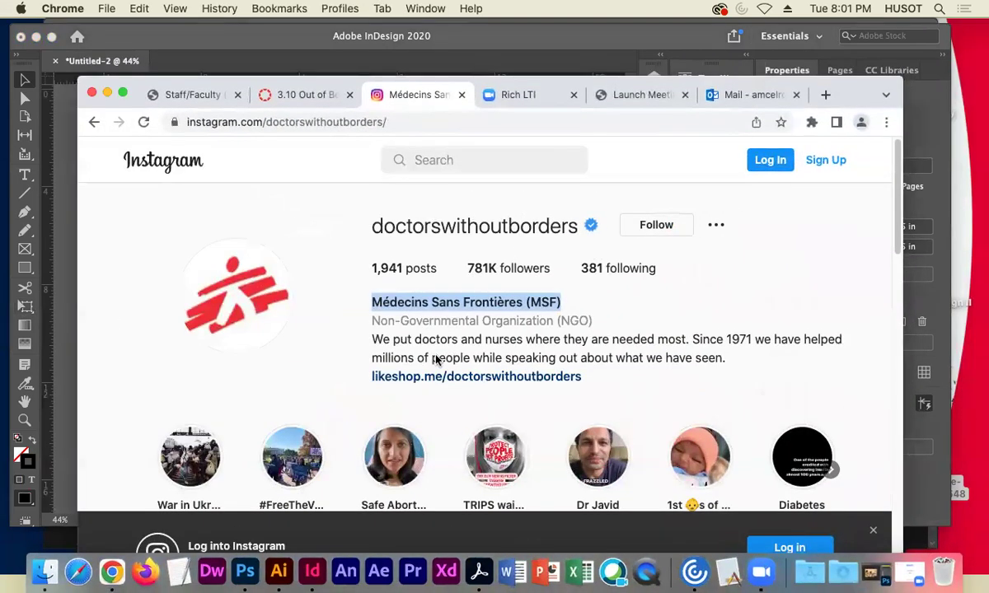
scroll(458, 351, down, 15)
scroll(458, 360, up, 5)
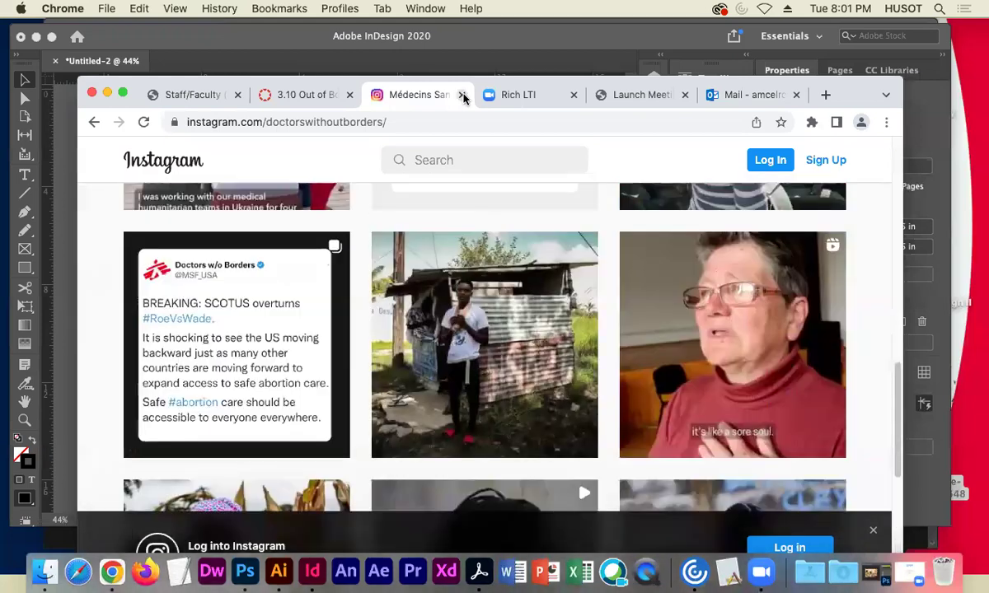
click(462, 95)
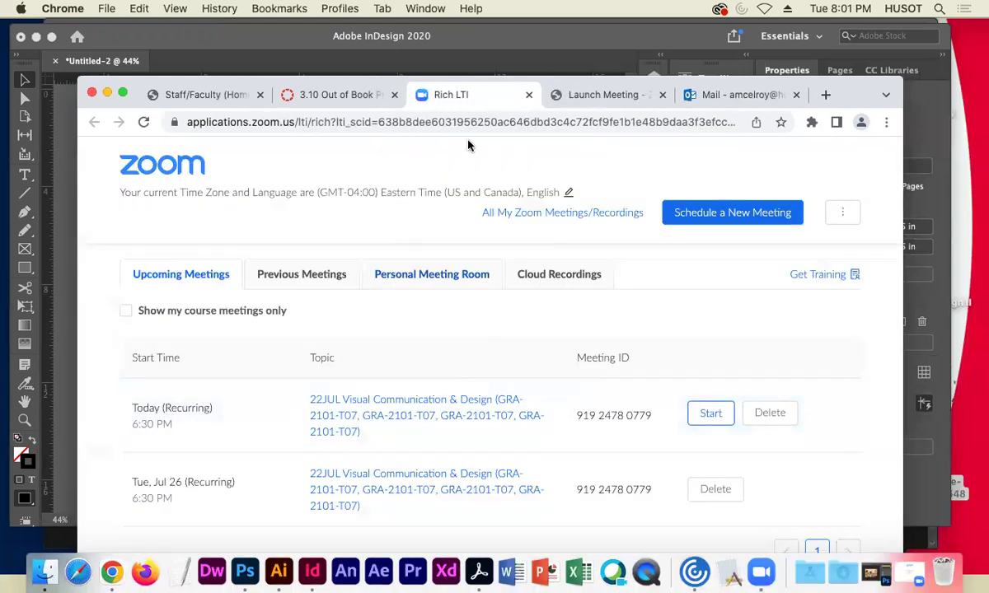
Open a new browser window and go to doctorswithoutborders.org
click(338, 94)
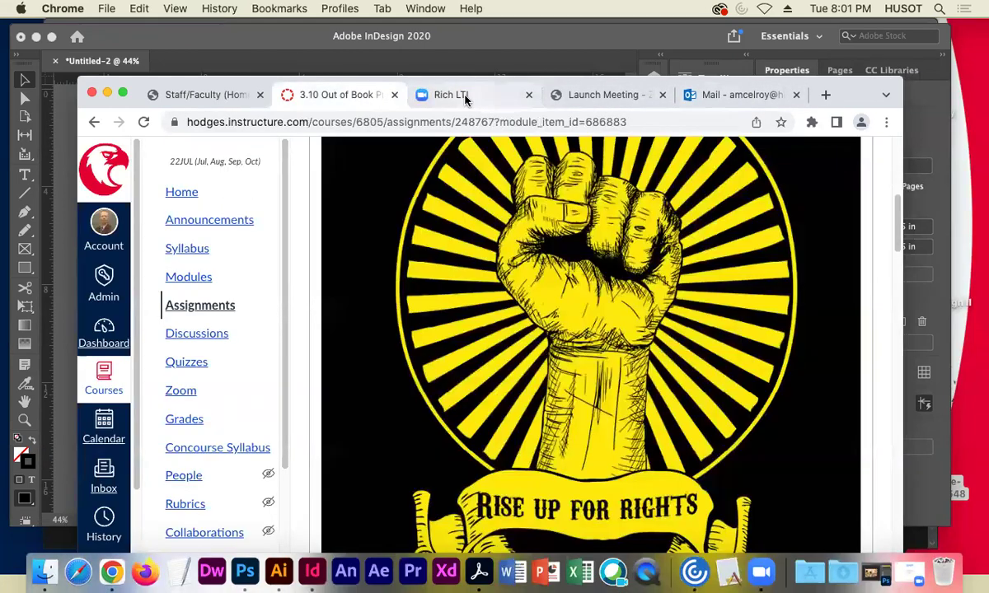
click(465, 98)
click(106, 8)
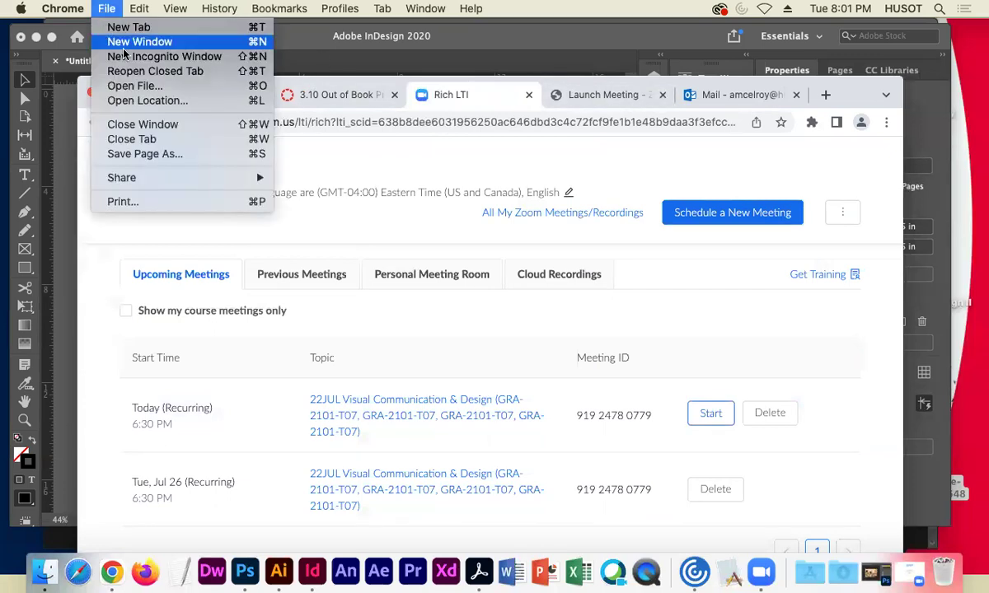
click(164, 44)
text(dco)
key(BackSpace)
text(o)
key(BackSpace)
key(BackSpace)
text(oct)
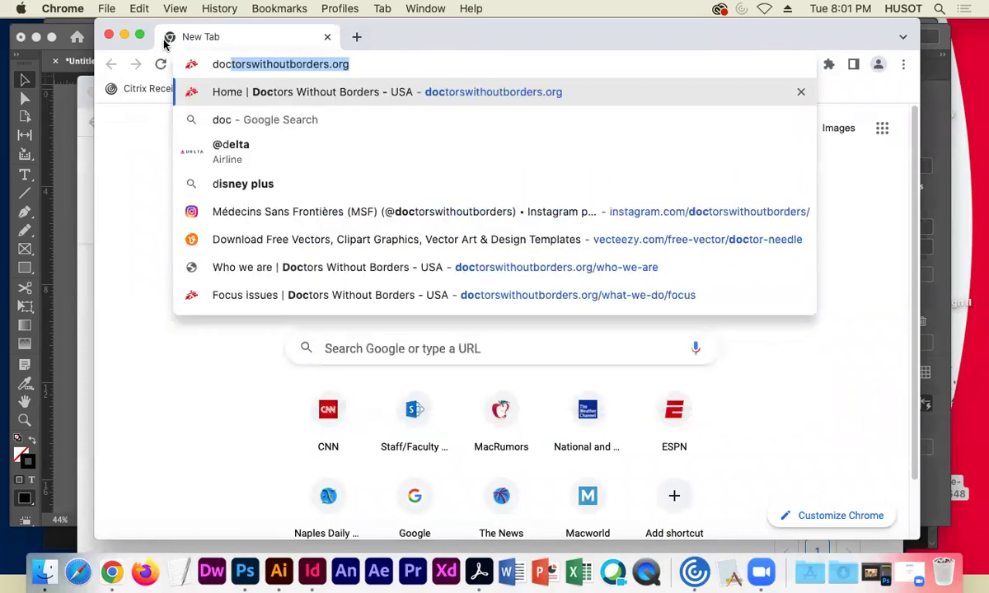
text(orswithout)
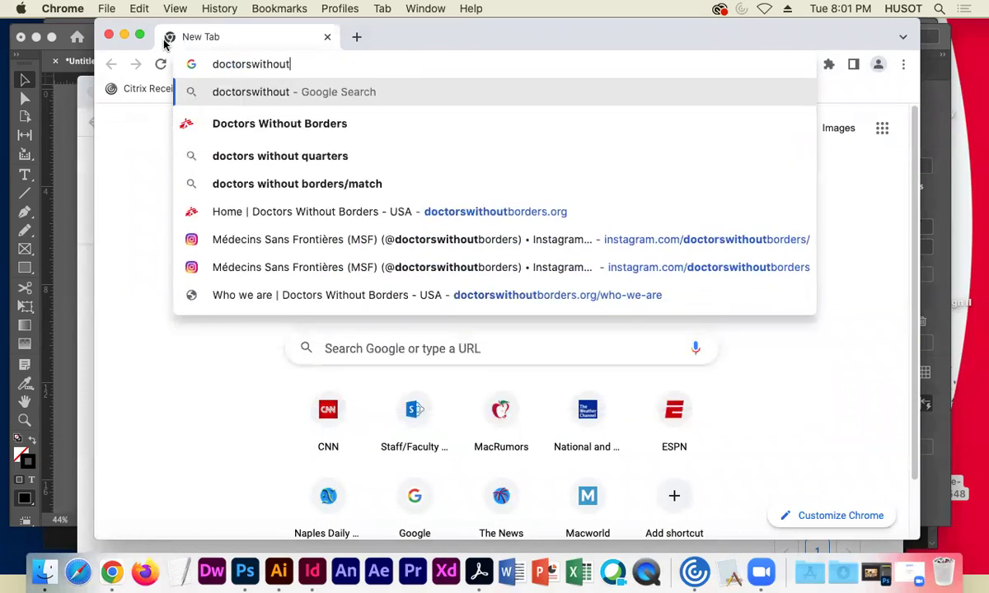
text(bo)
key(Return)
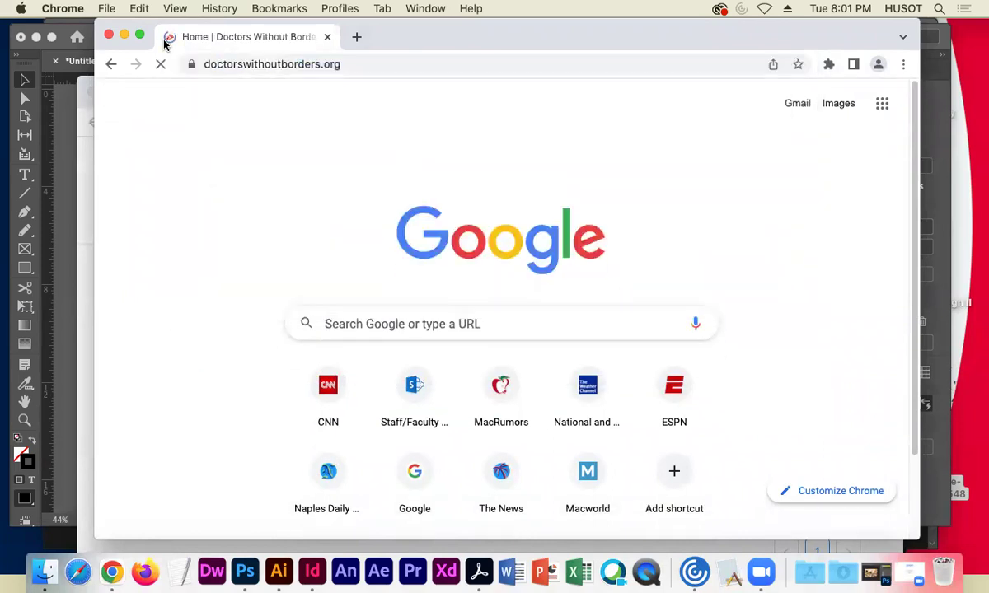
Find the social media links on the Doctors Without Borders homepage and open the organization's Twitter profile
scroll(342, 239, down, 20)
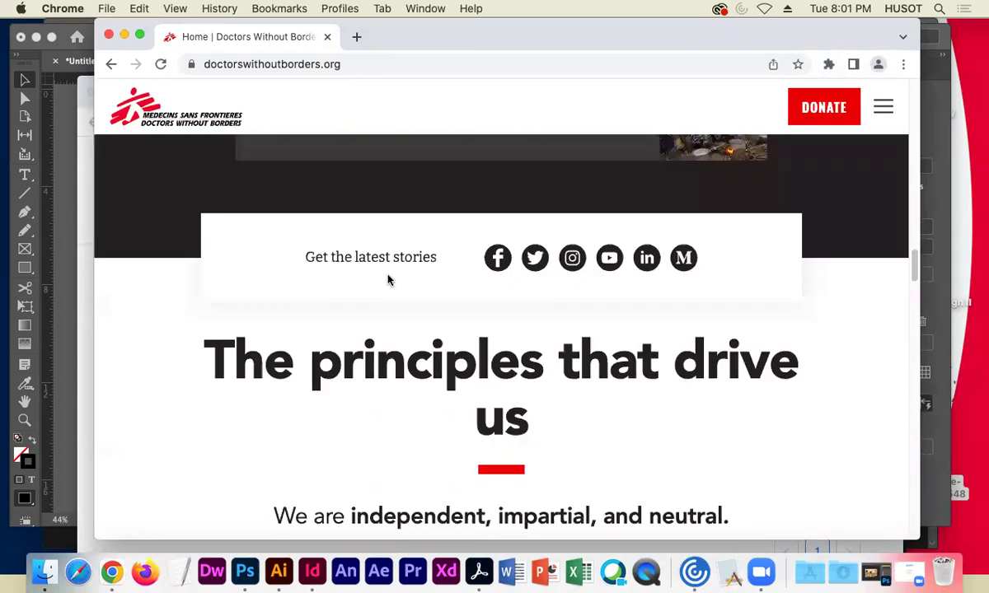
scroll(387, 273, up, 1)
scroll(385, 270, down, 10)
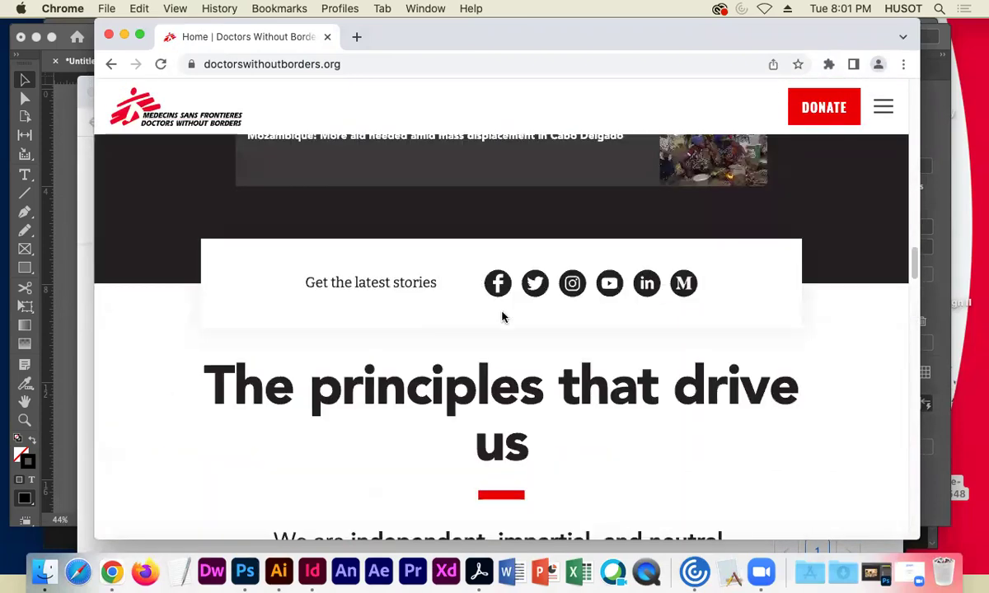
click(533, 284)
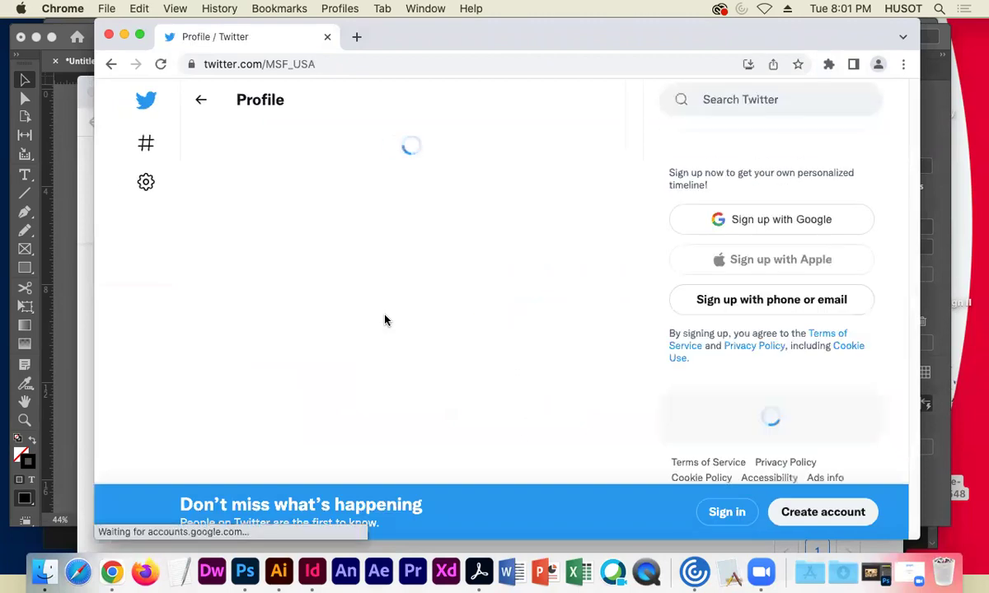
scroll(314, 362, down, 5)
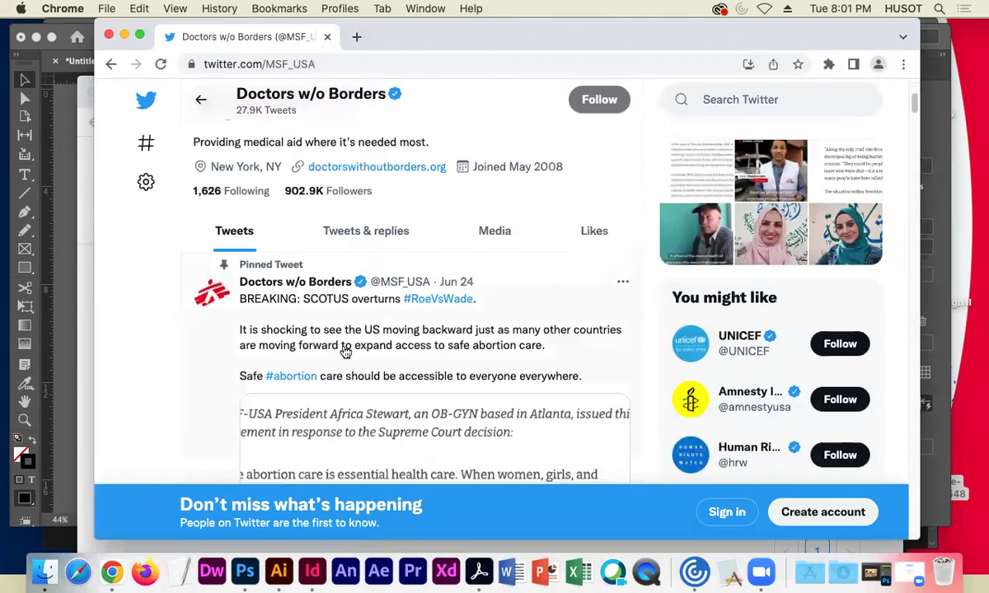
scroll(323, 351, up, 2)
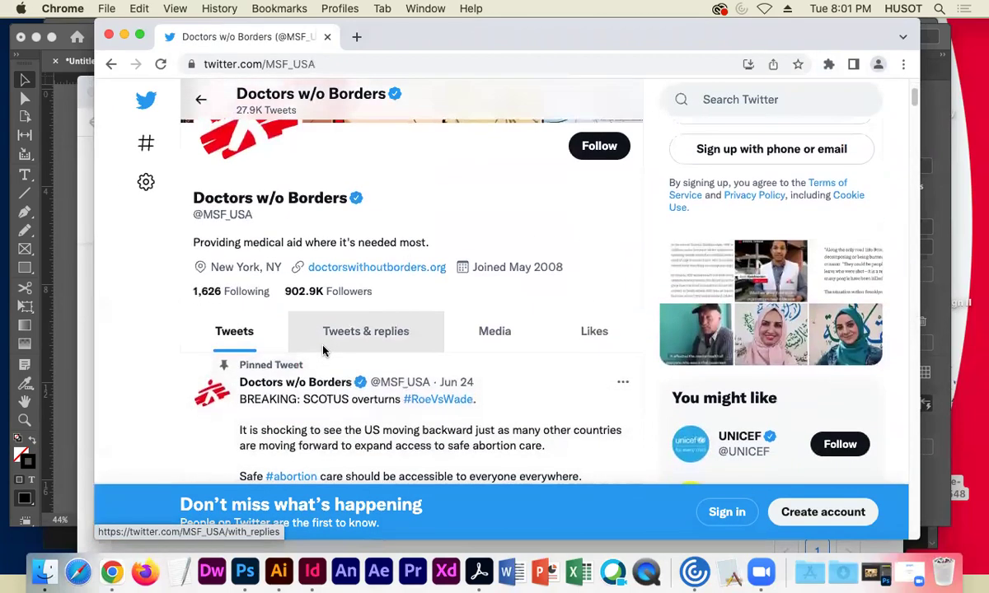
scroll(324, 349, down, 3)
scroll(325, 338, up, 4)
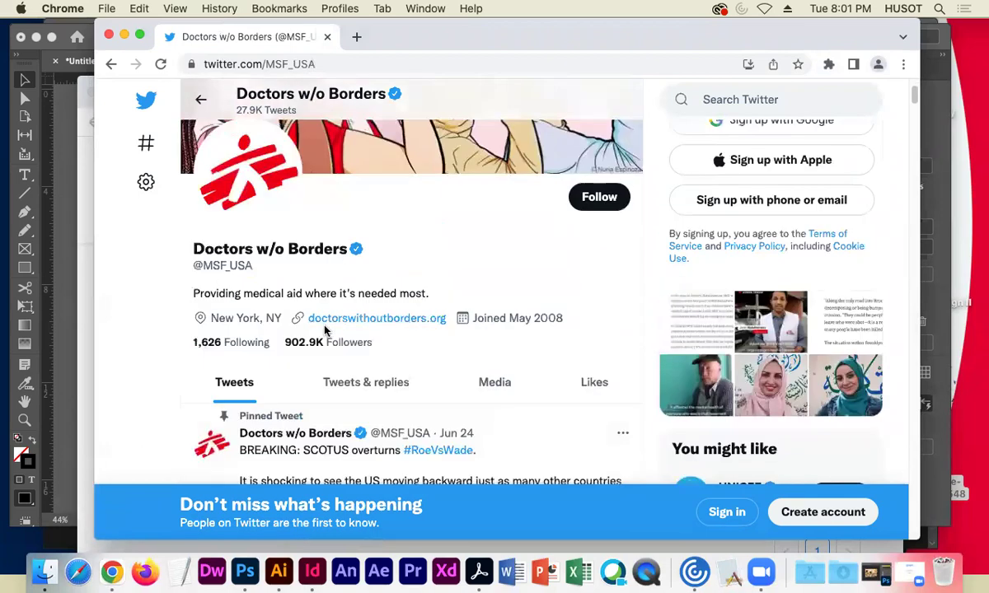
double_click(244, 263)
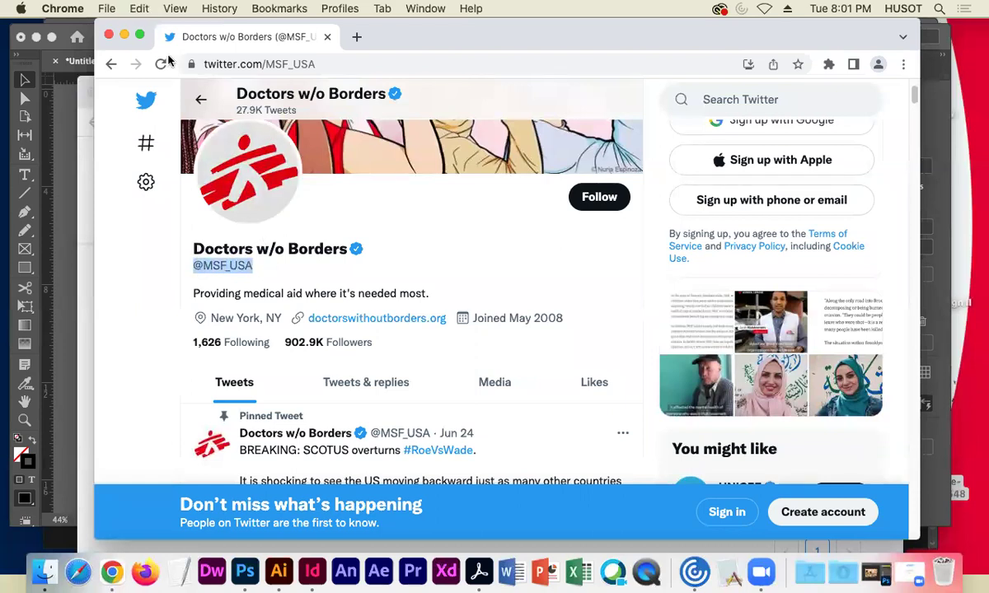
click(124, 36)
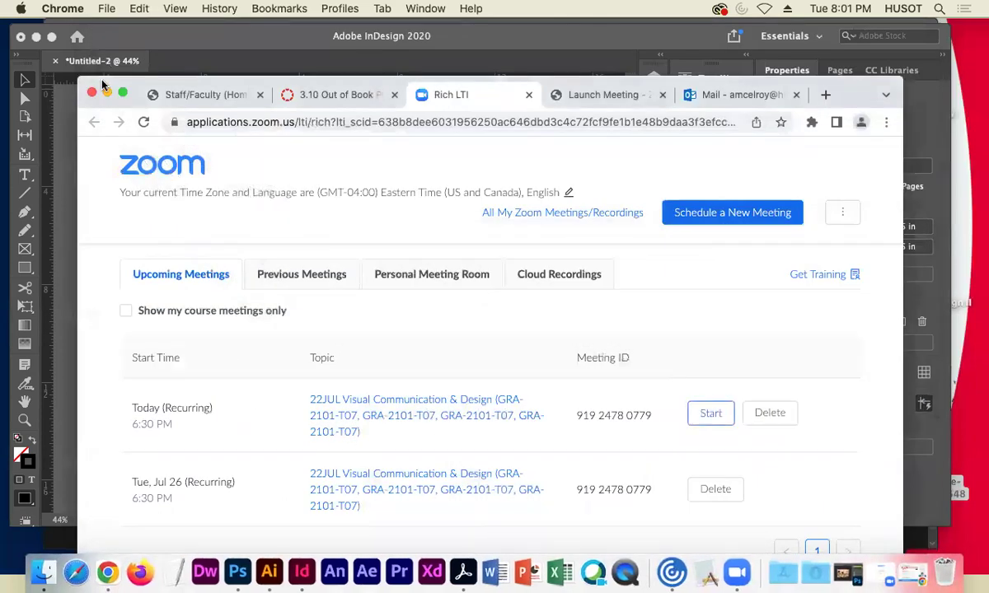
click(106, 93)
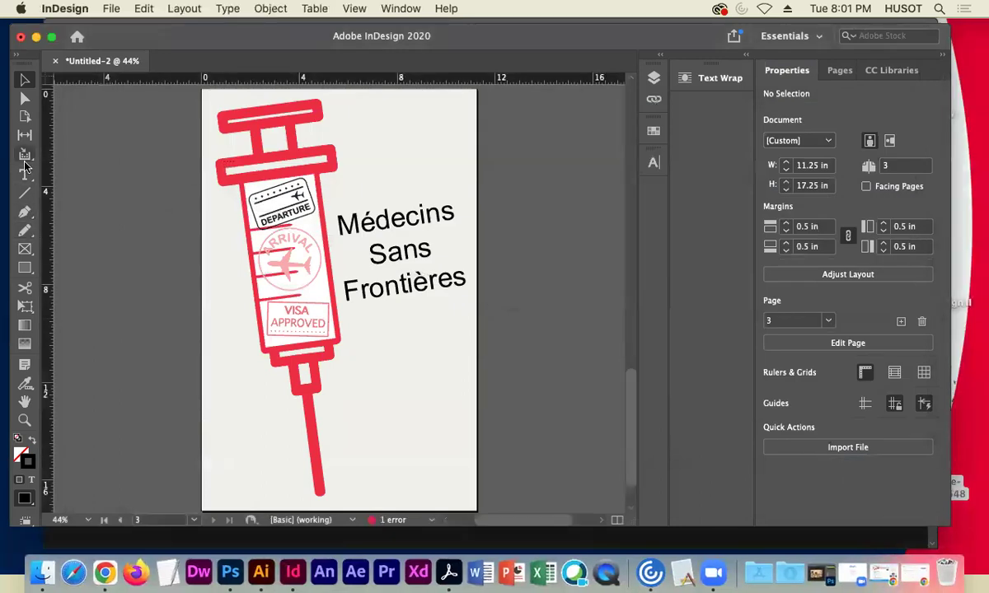
click(25, 174)
drag(330, 467, 445, 490)
key(super+v)
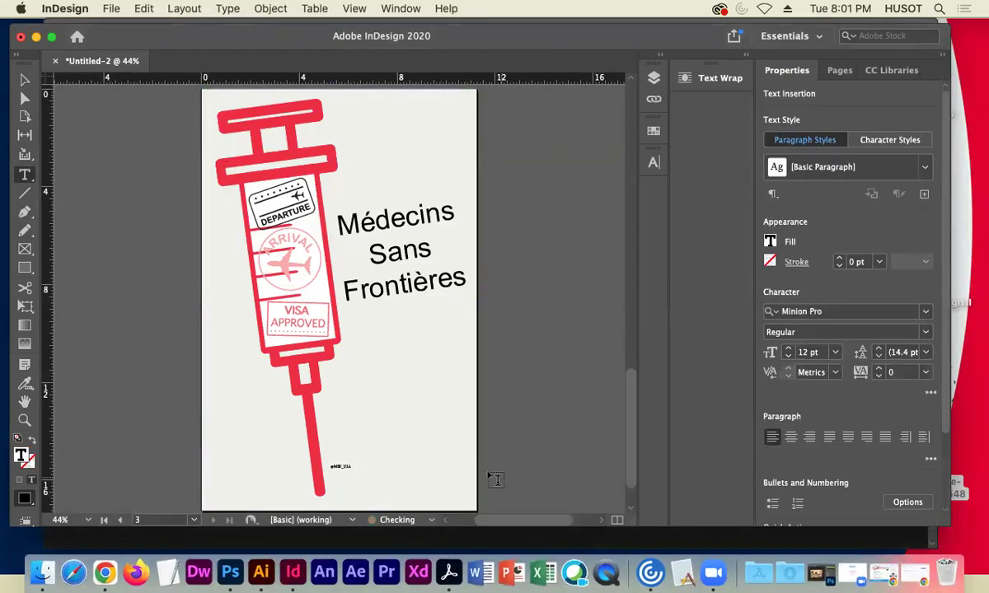
Set the handle text to 72 pt and widen its frame to about 5.55 in so the whole handle fits
drag(350, 466, 306, 466)
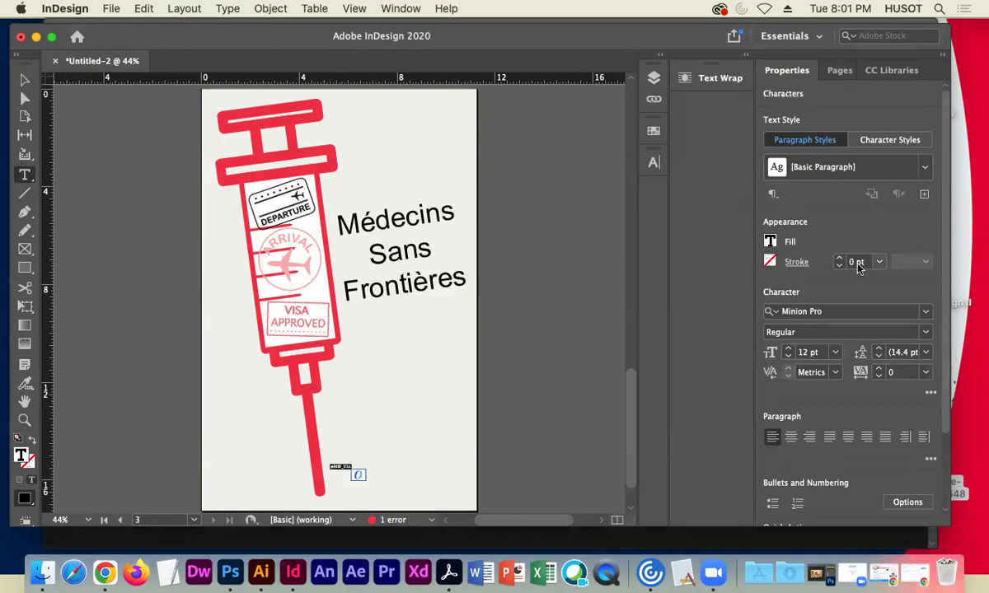
click(833, 352)
click(781, 334)
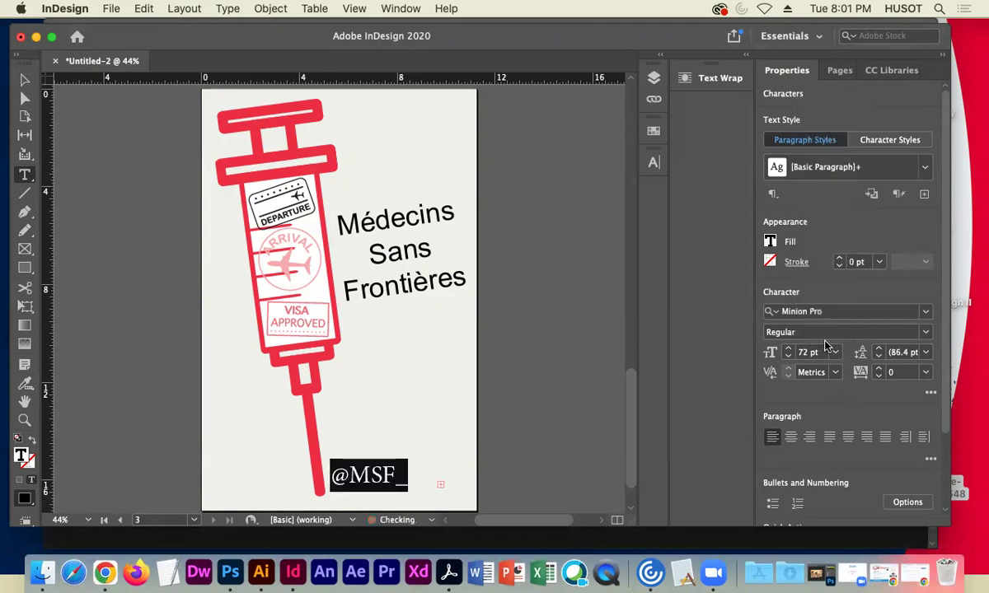
click(25, 80)
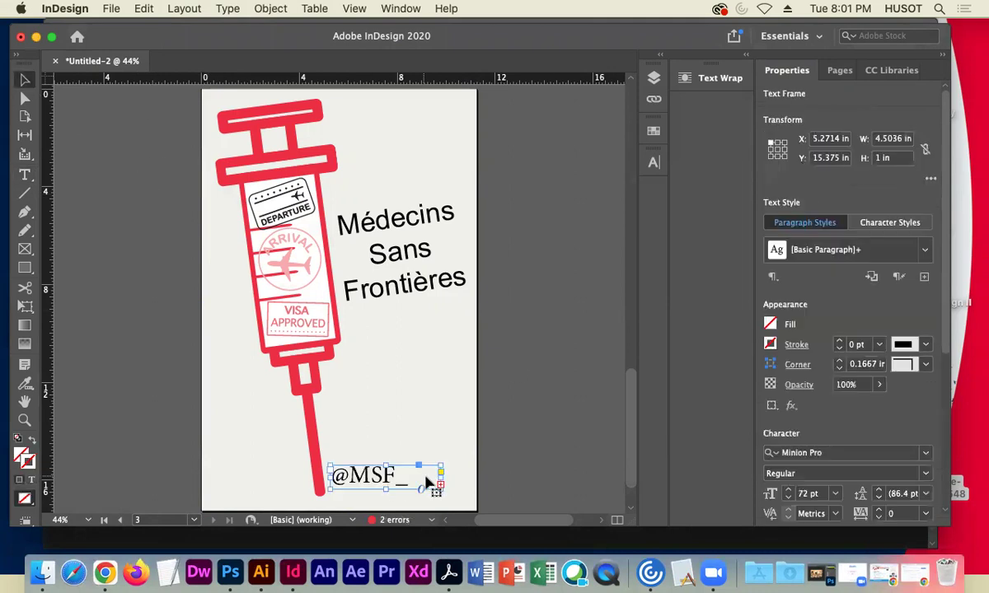
drag(440, 478, 465, 476)
Nudge the handle's text frame down and slightly right to about X 5.29 in, Y 15.79 in
key(Down)
key(Down)
key(Down)
key(Down)
key(Down)
key(Down)
key(Down)
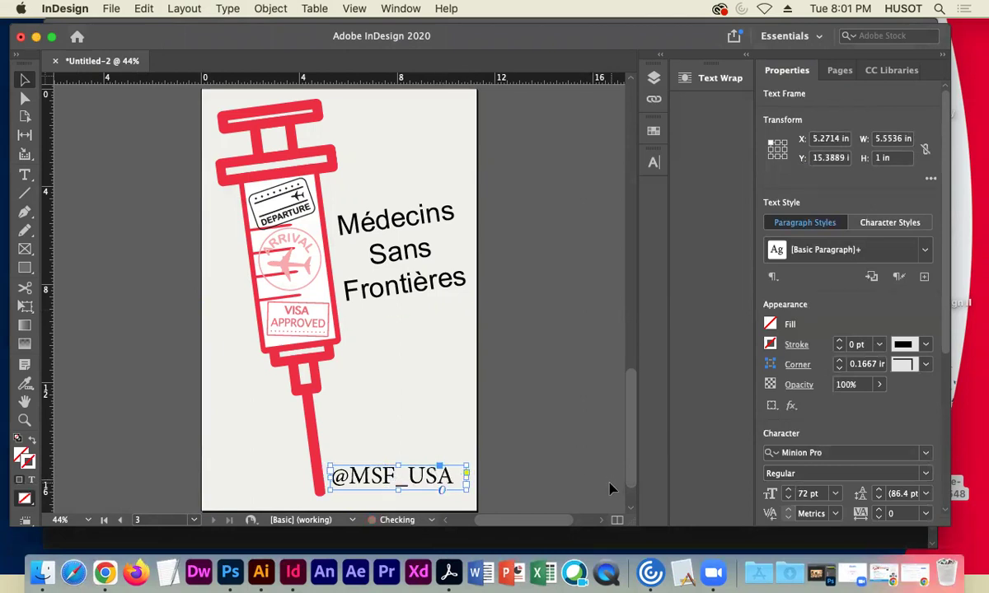
key(Down)
key(Down)
key(Down)
key(Down)
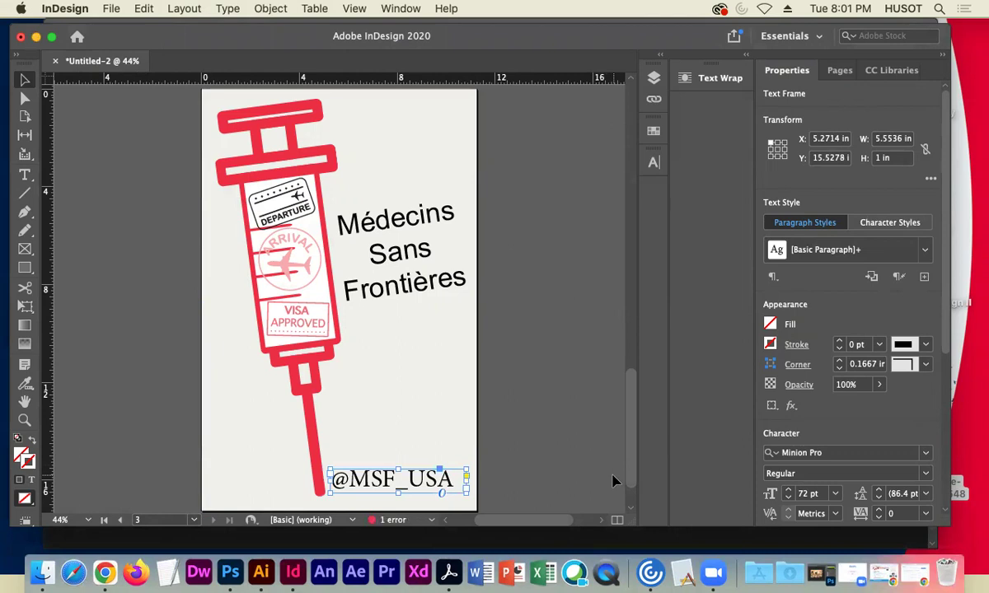
drag(381, 486, 381, 489)
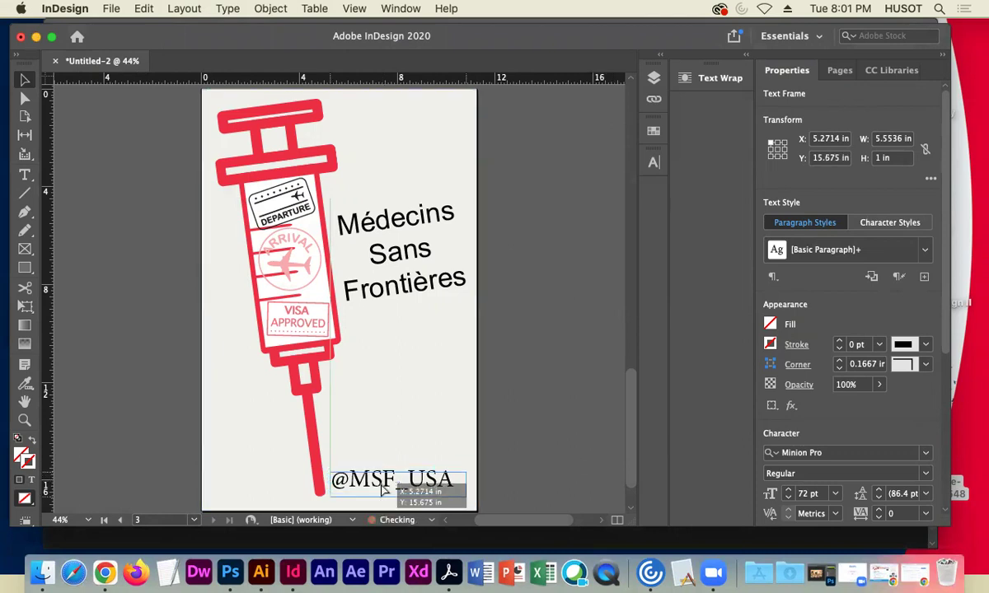
key(Down)
key(Down)
key(Down)
key(Down)
key(Down)
key(Down)
key(Down)
key(Down)
key(Right)
Reduce the handle text to 60 pt, nudge it down and right, and narrow its frame to about 4.68 in
click(834, 493)
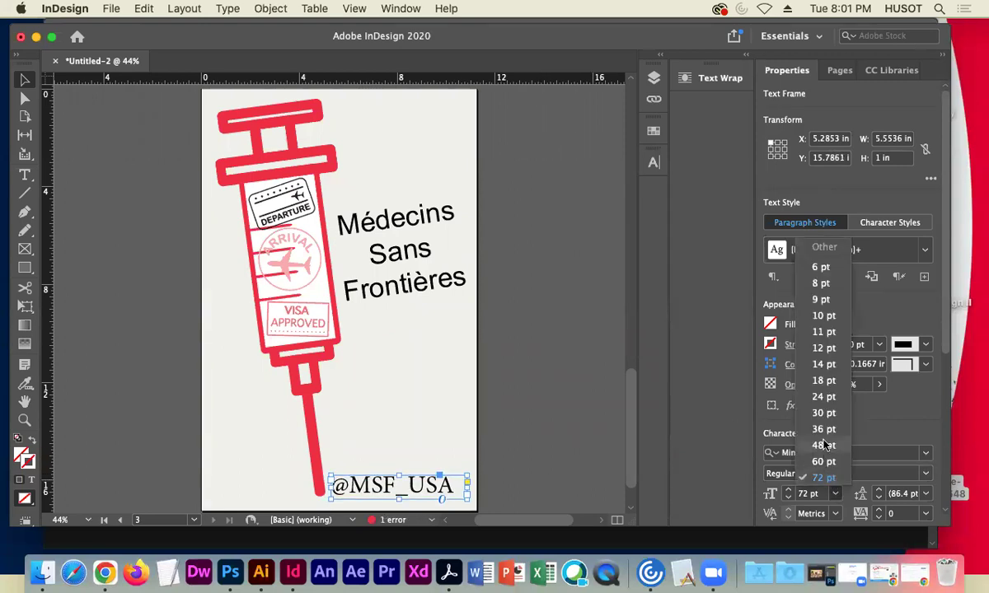
click(783, 444)
key(Down)
key(Down)
key(Down)
key(Right)
key(Right)
key(Right)
key(Right)
drag(468, 498, 449, 499)
Fine-tune the handle frame's position to about X 5.42 in, Y 15.94 in, and deselect it
key(Down)
key(Down)
key(Down)
key(Down)
key(Down)
key(Down)
key(Right)
key(Right)
key(Right)
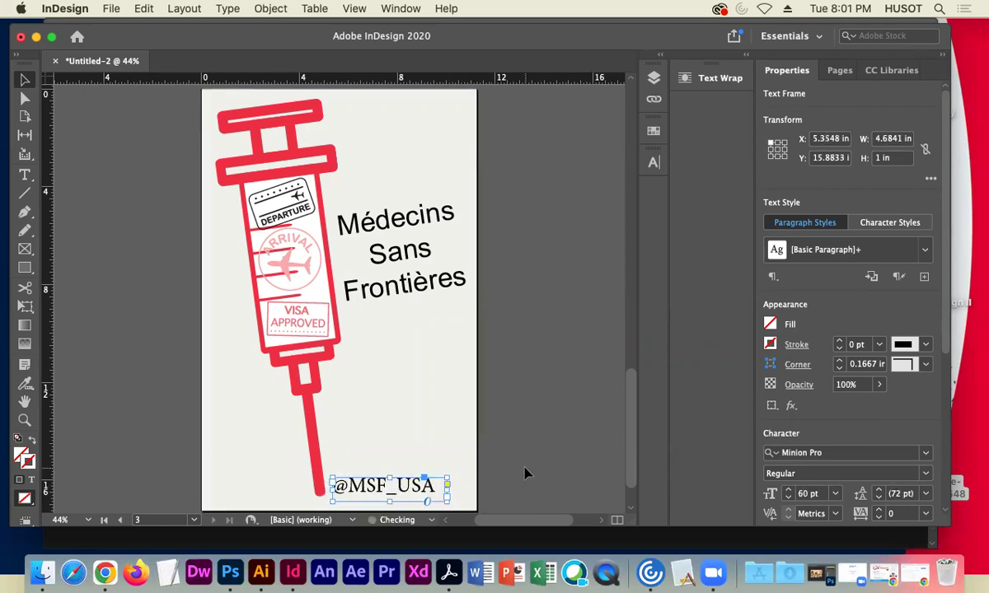
key(Down)
key(Right)
key(Right)
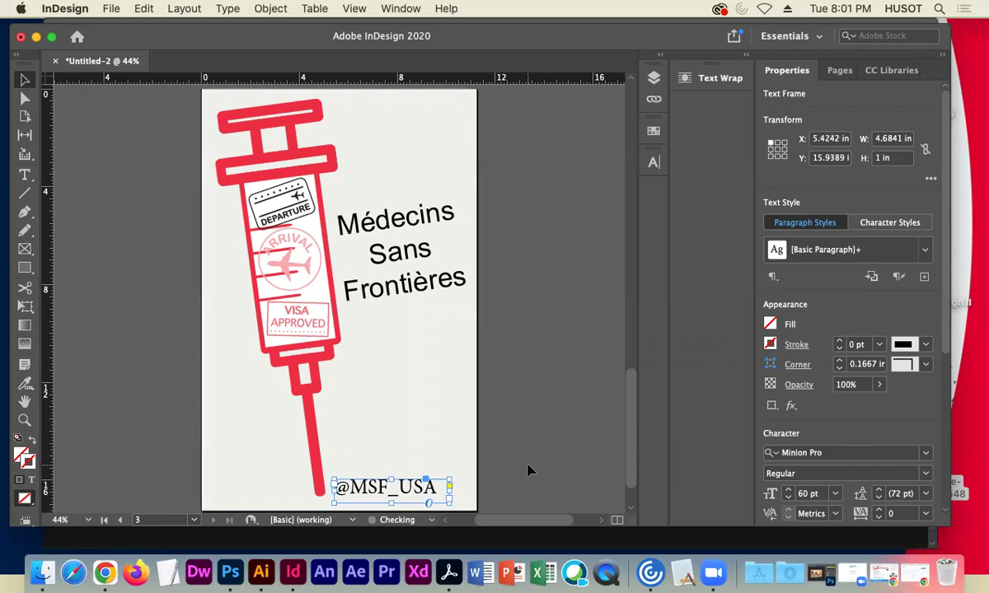
click(574, 455)
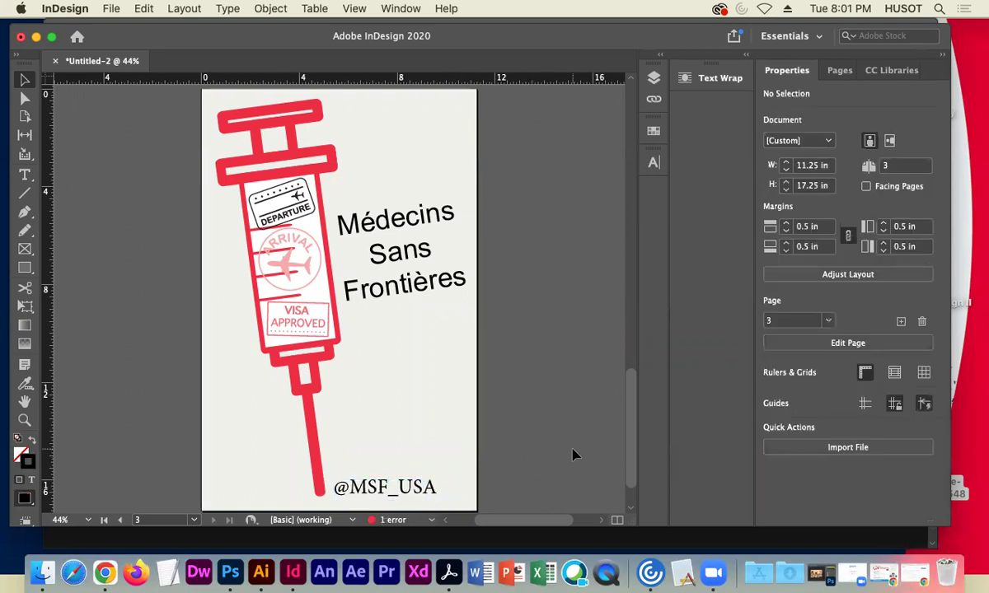
Enlarge the "Médecins Sans Frontières" heading text to 82 pt
click(381, 230)
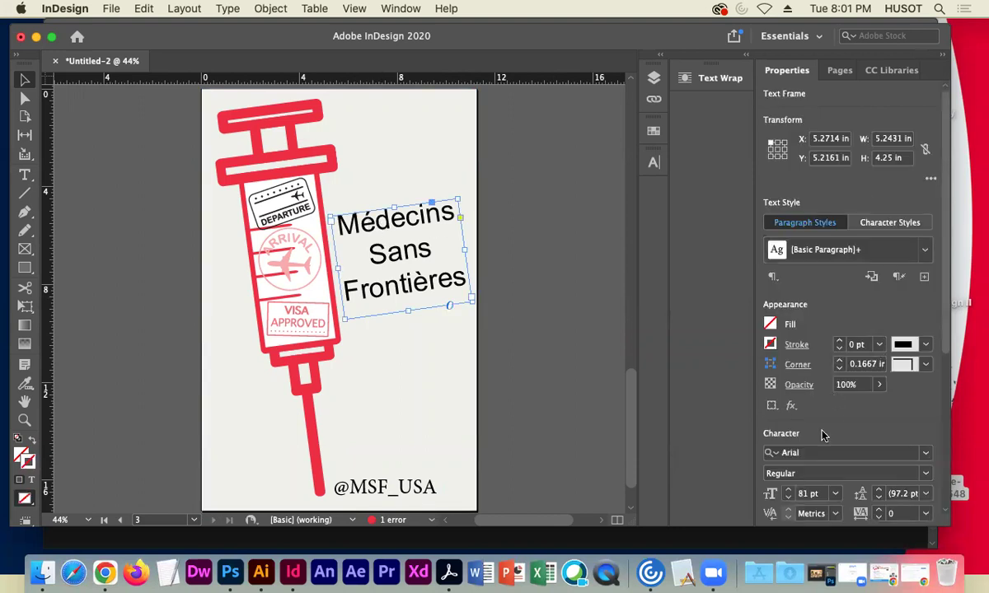
click(787, 490)
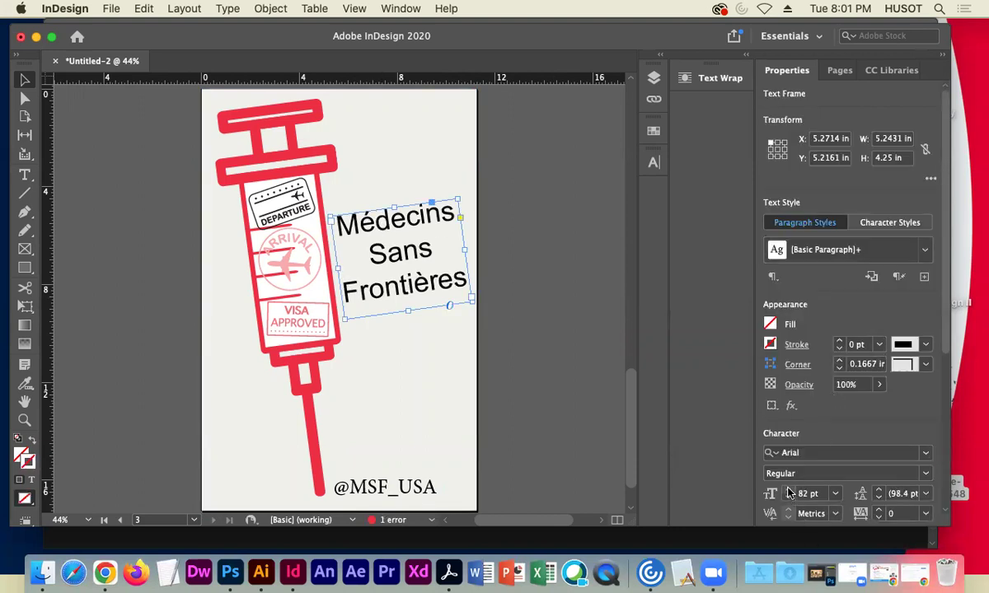
click(527, 296)
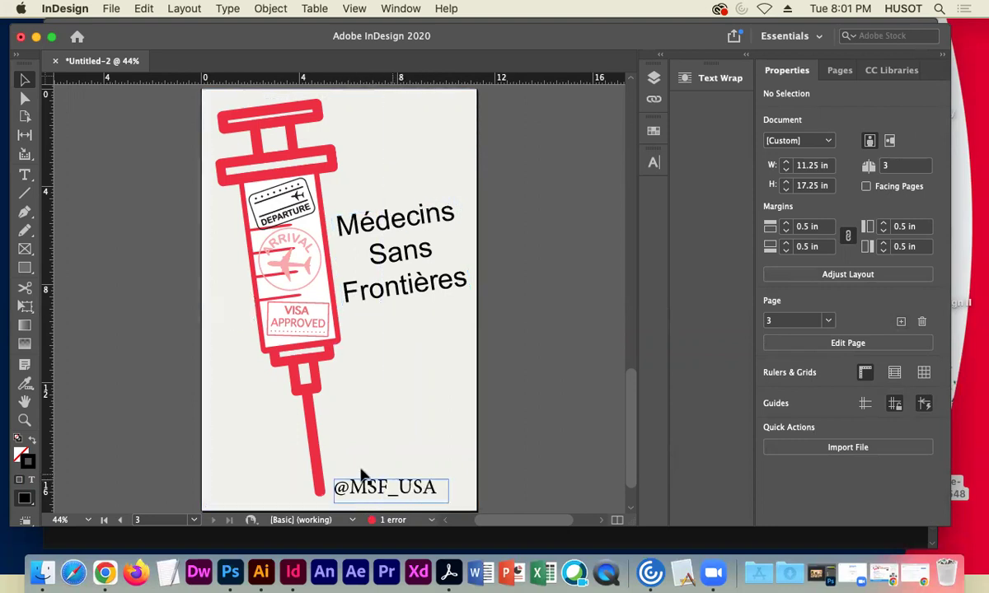
click(107, 9)
click(120, 203)
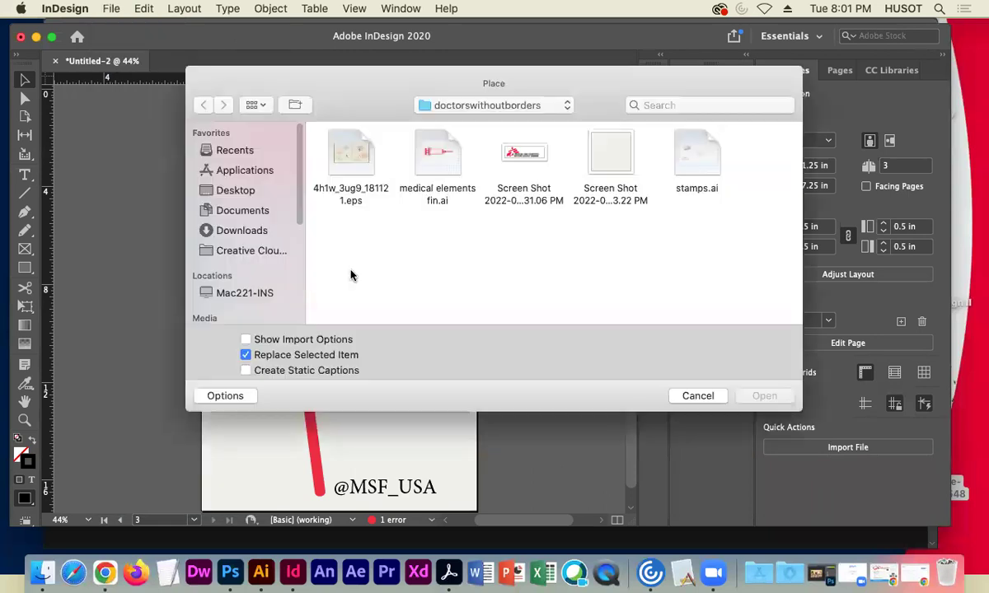
click(514, 160)
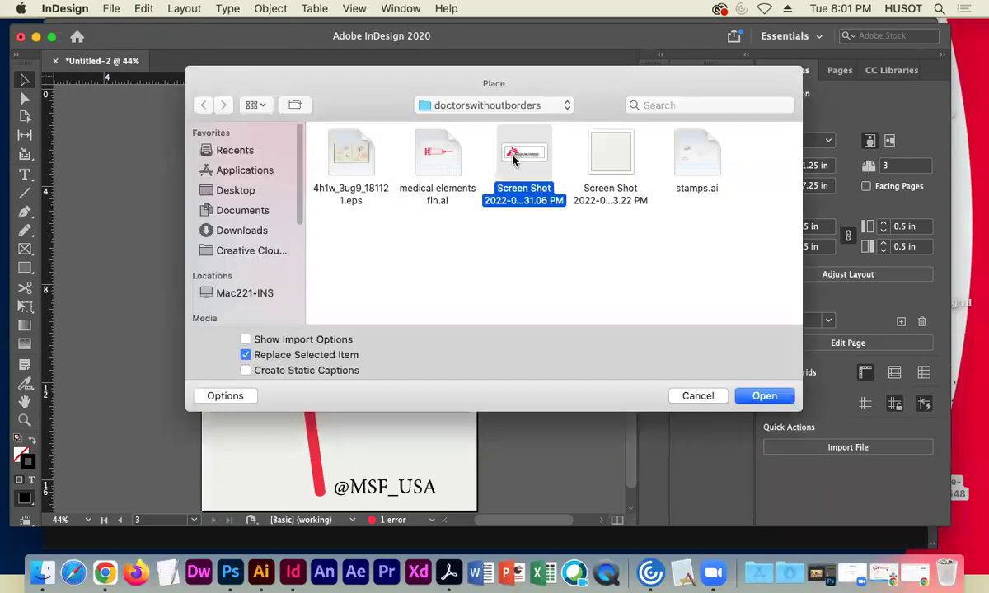
click(764, 396)
click(128, 354)
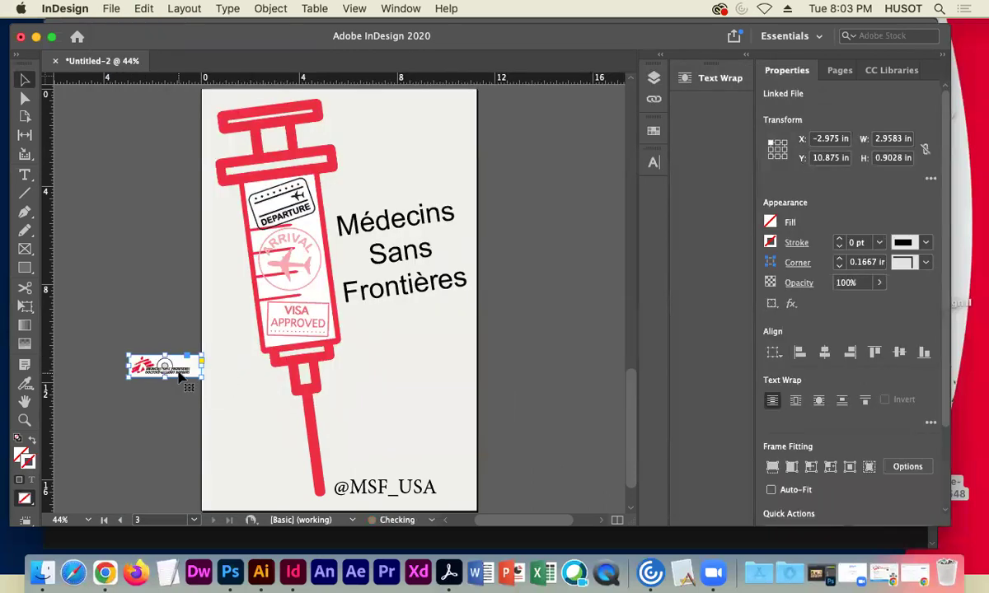
drag(179, 375, 443, 465)
click(384, 491)
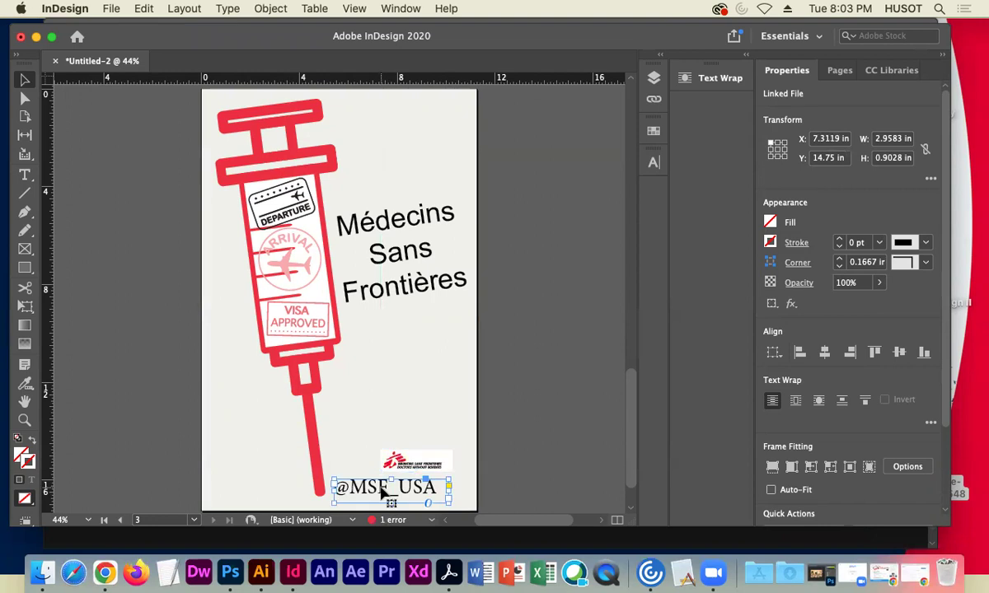
double_click(380, 490)
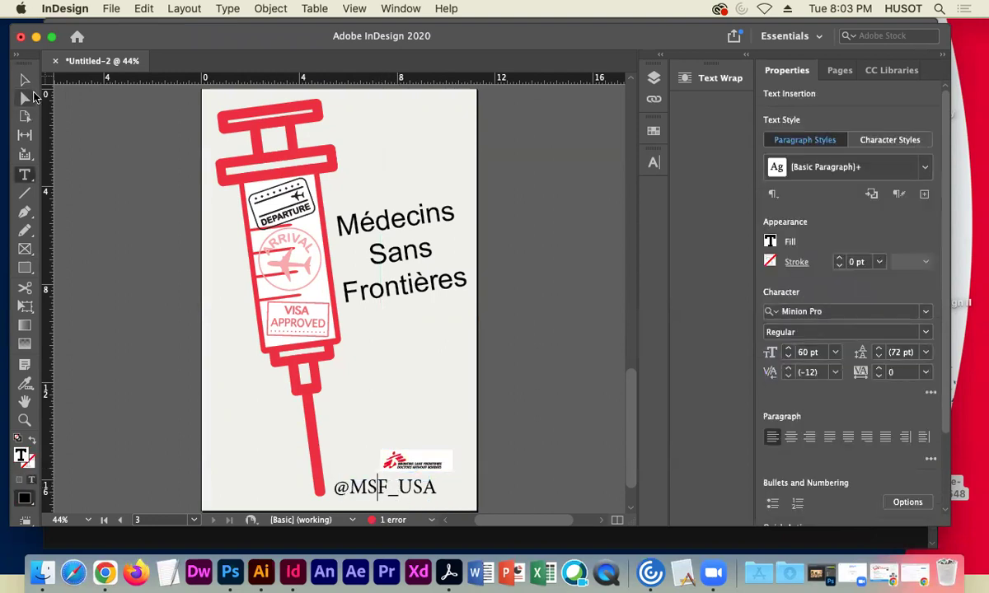
click(24, 79)
drag(384, 490, 395, 489)
key(Right)
key(Right)
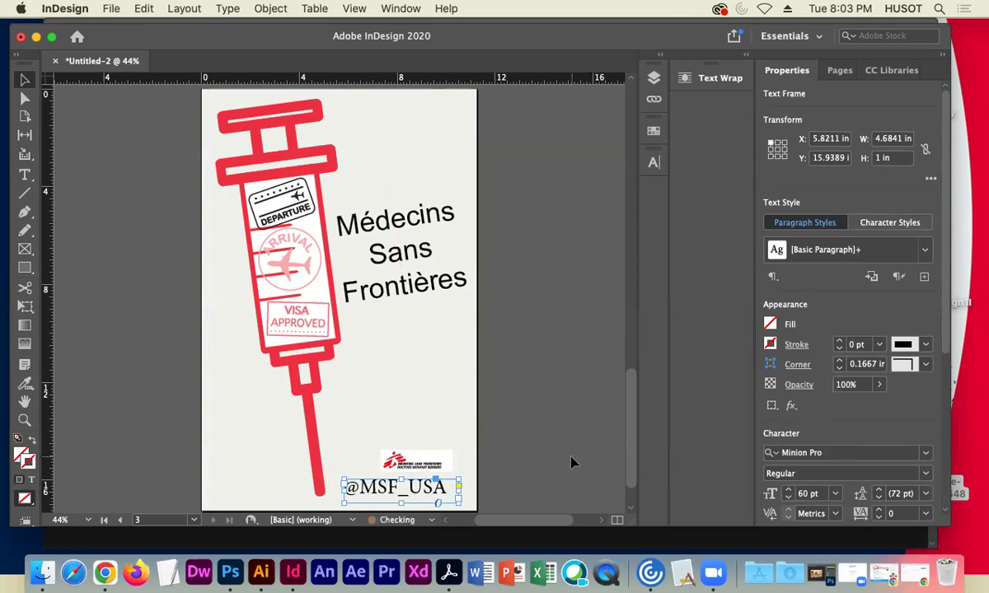
click(59, 272)
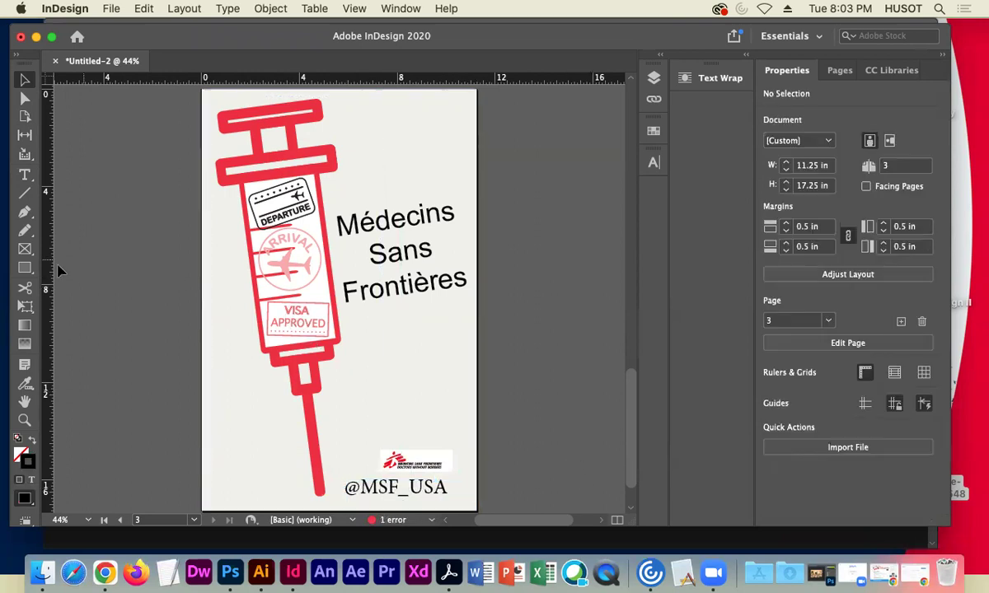
Draw a page-wide rectangle about 11.24 by 2.4 in over the logo and handle, with a Paper fill and 0 pt stroke
key(m)
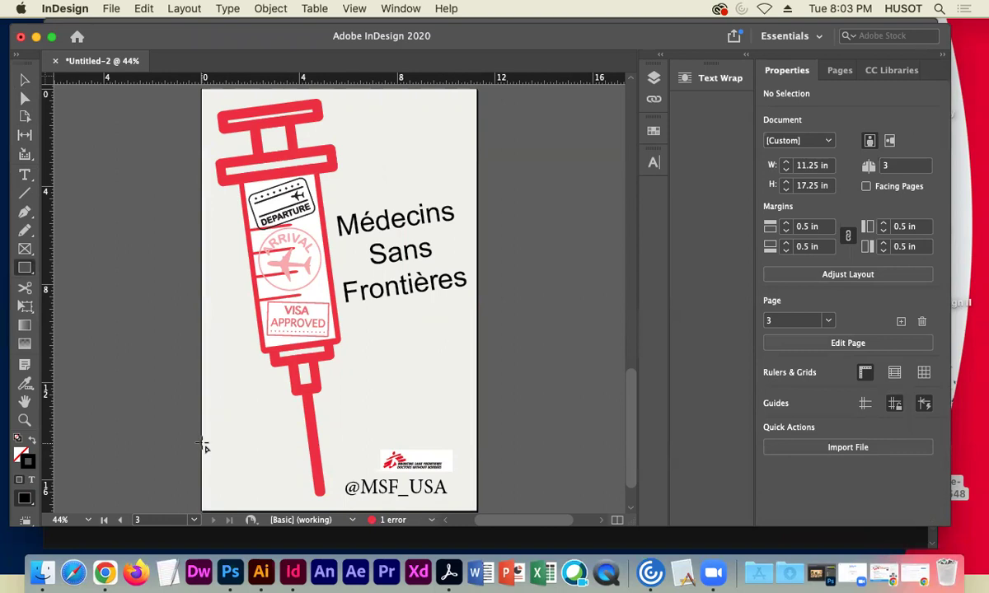
drag(203, 443, 477, 498)
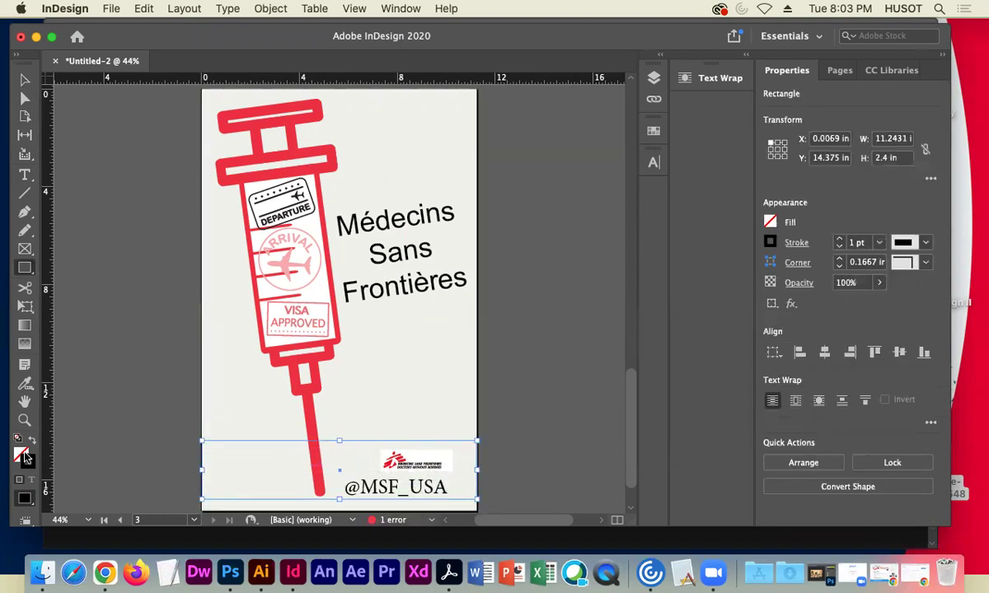
click(769, 222)
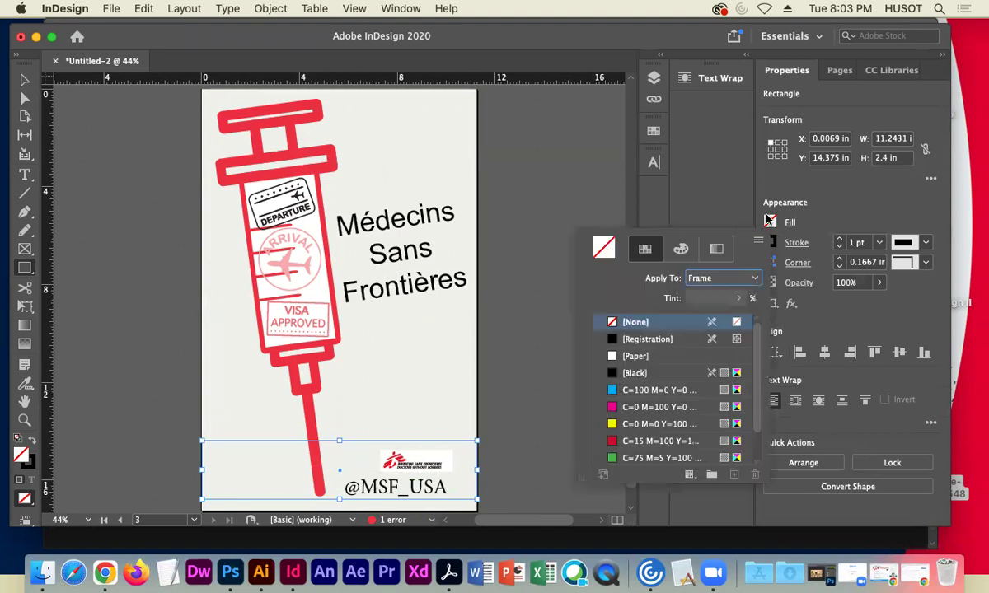
click(632, 355)
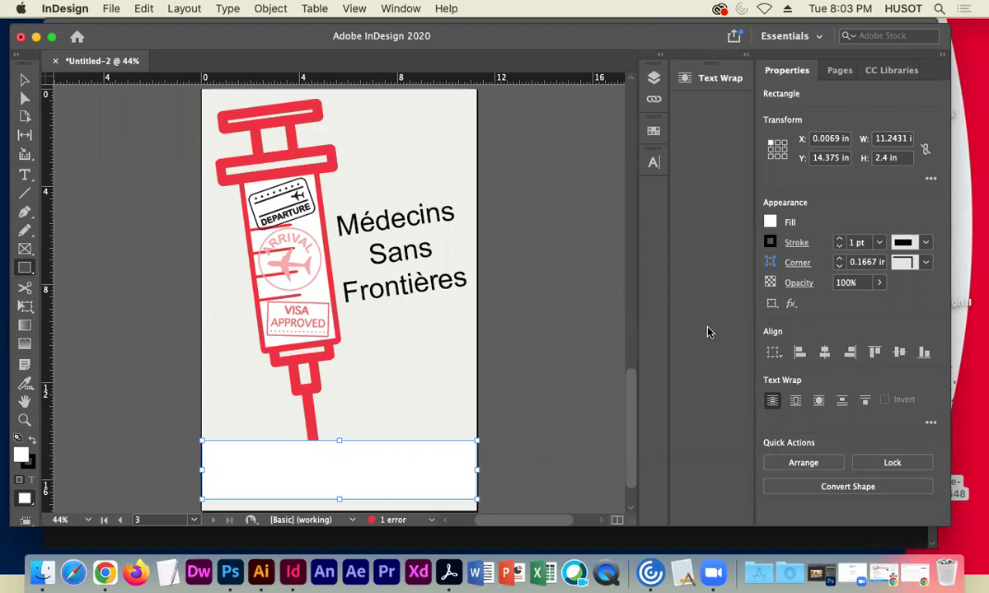
click(839, 245)
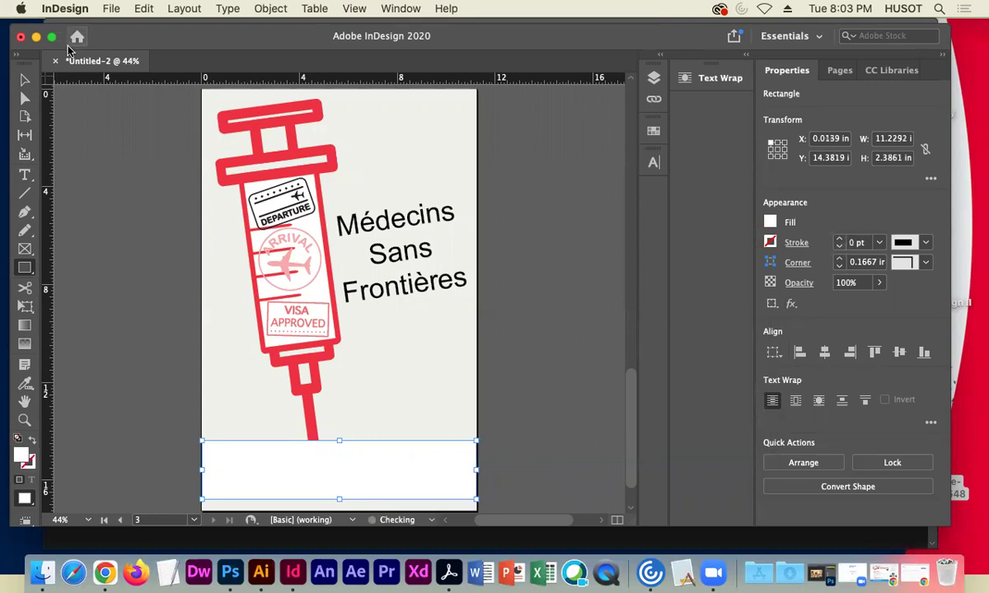
click(25, 83)
key(super+a)
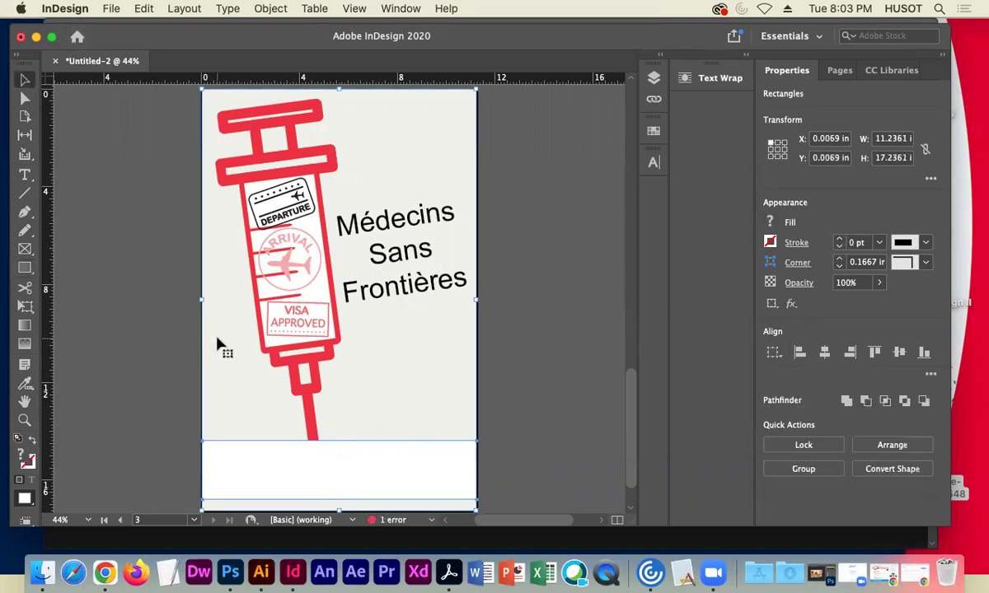
right_click(218, 342)
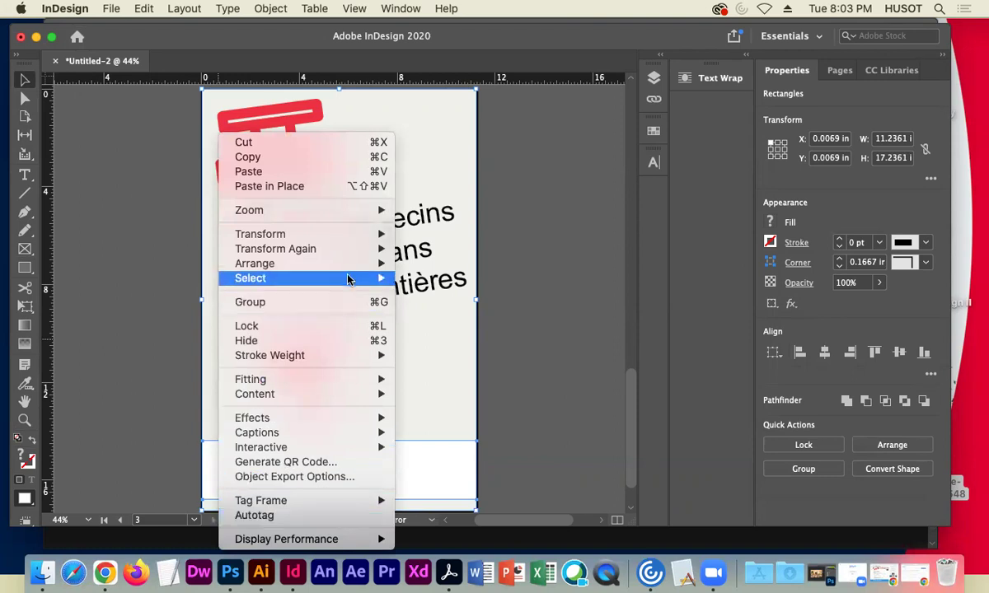
mouse_move(353, 266)
click(449, 307)
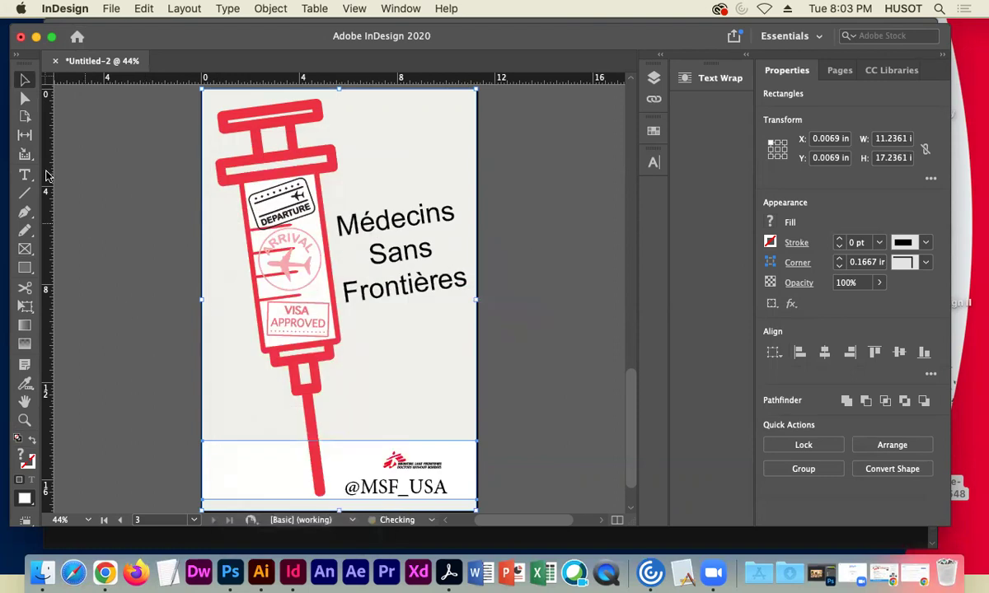
click(133, 218)
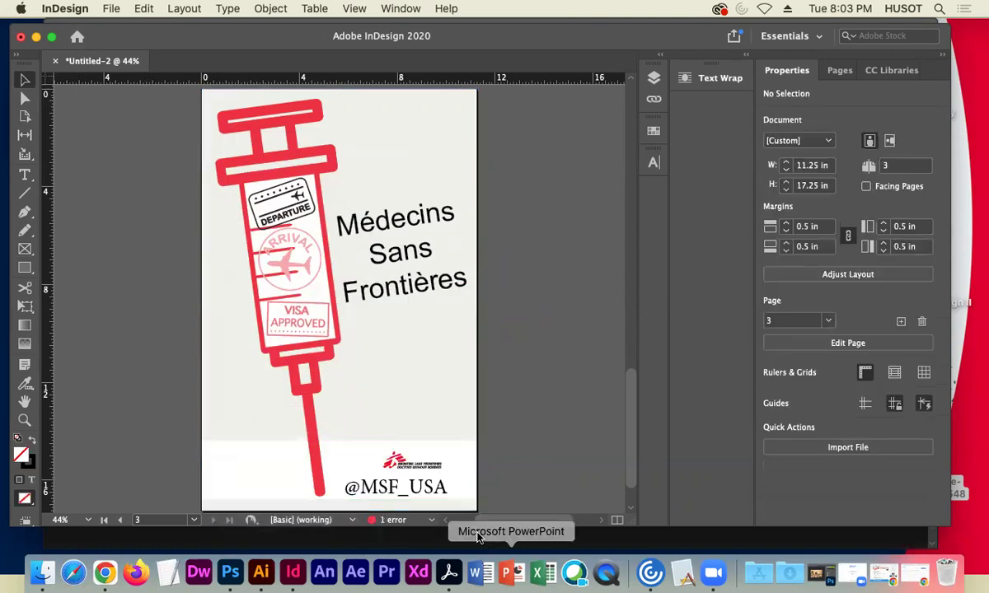
click(442, 468)
drag(443, 468, 287, 494)
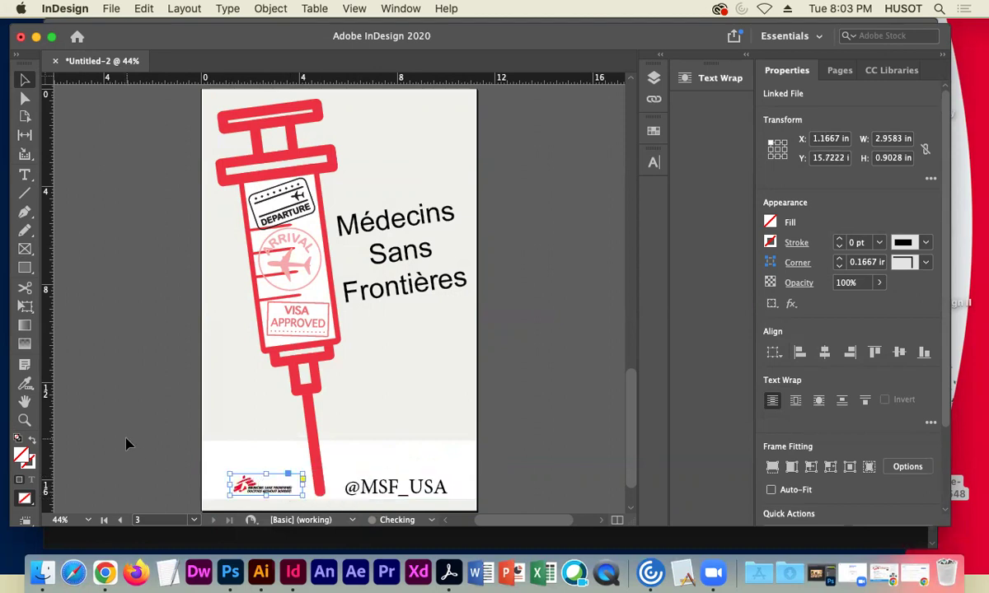
click(177, 477)
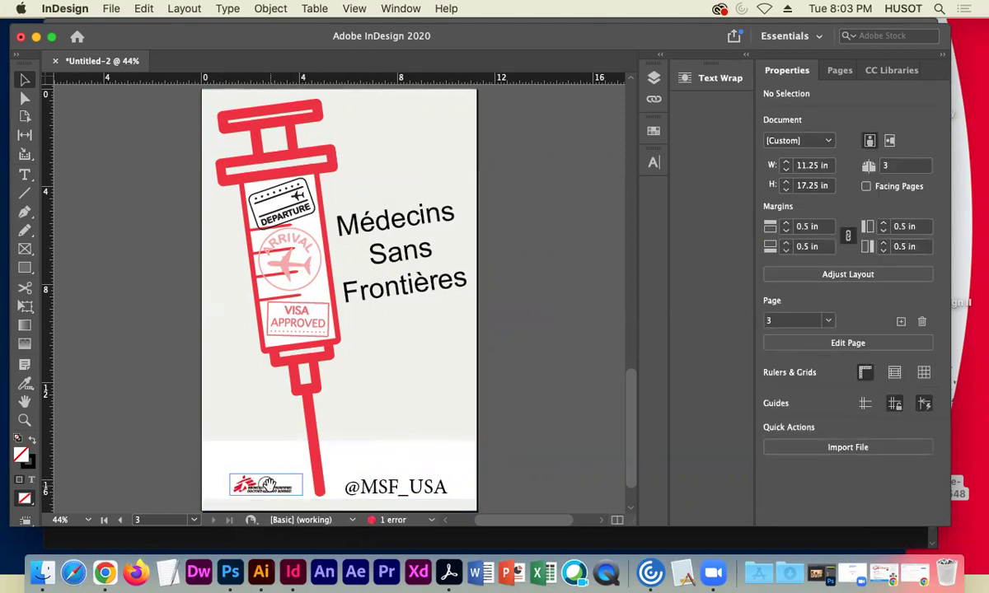
drag(296, 497, 420, 479)
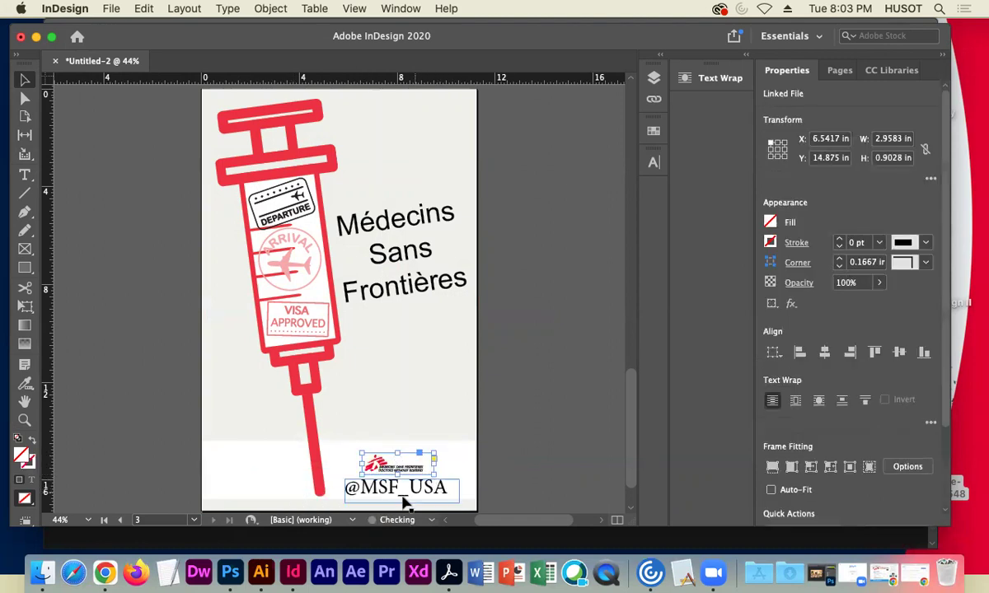
click(537, 470)
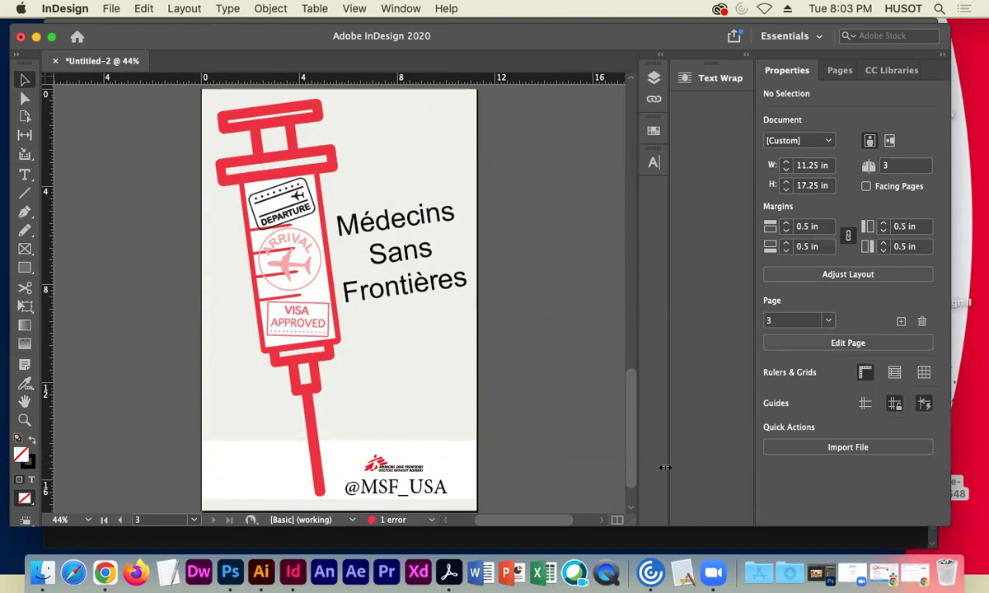
Save the document as DWB_poster2022 in the doctorswithoutborders folder, in InDesign 2020 document format
click(112, 9)
click(165, 125)
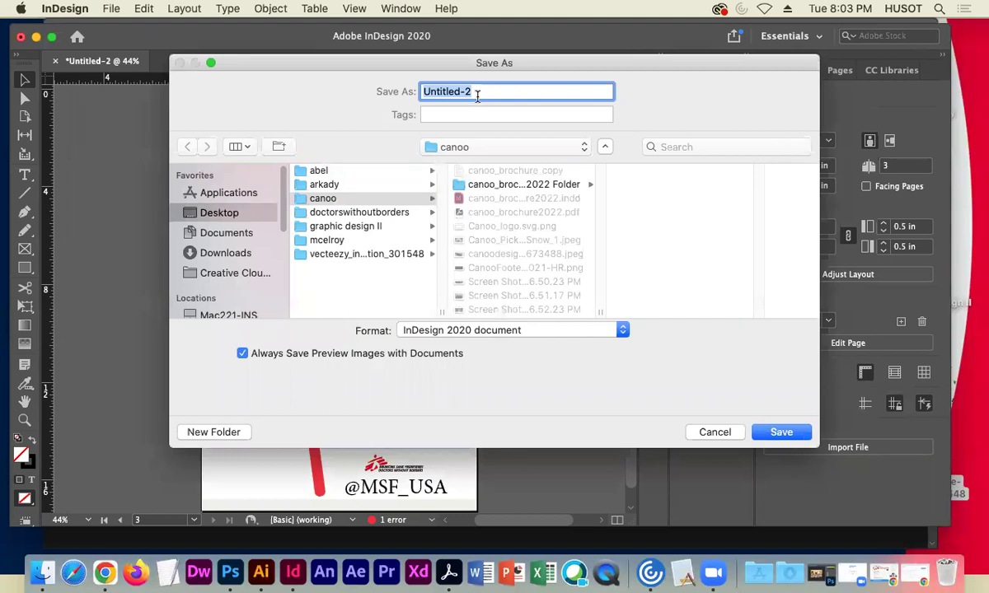
text(DWB_poster2022)
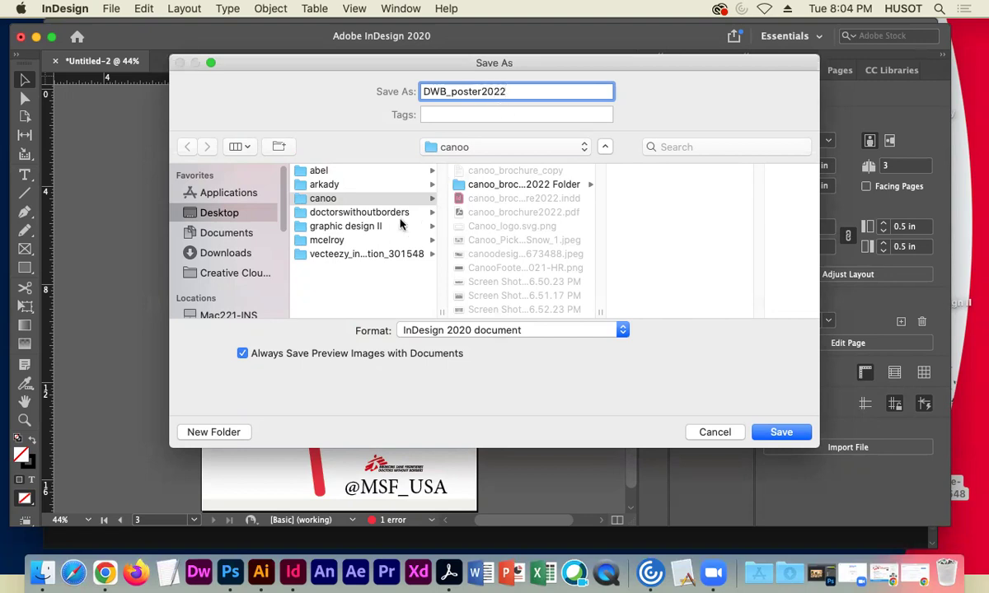
click(354, 212)
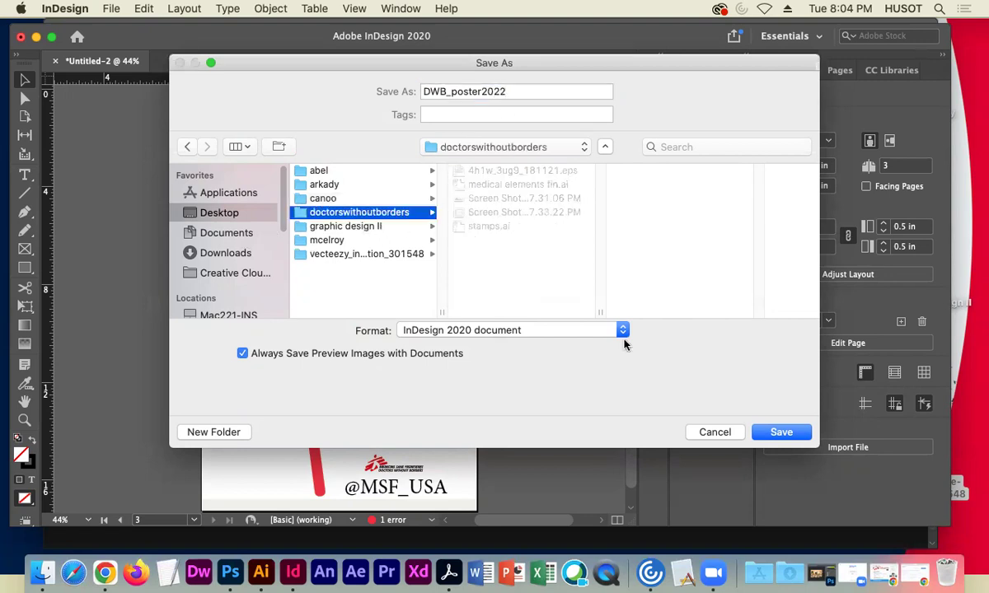
click(781, 432)
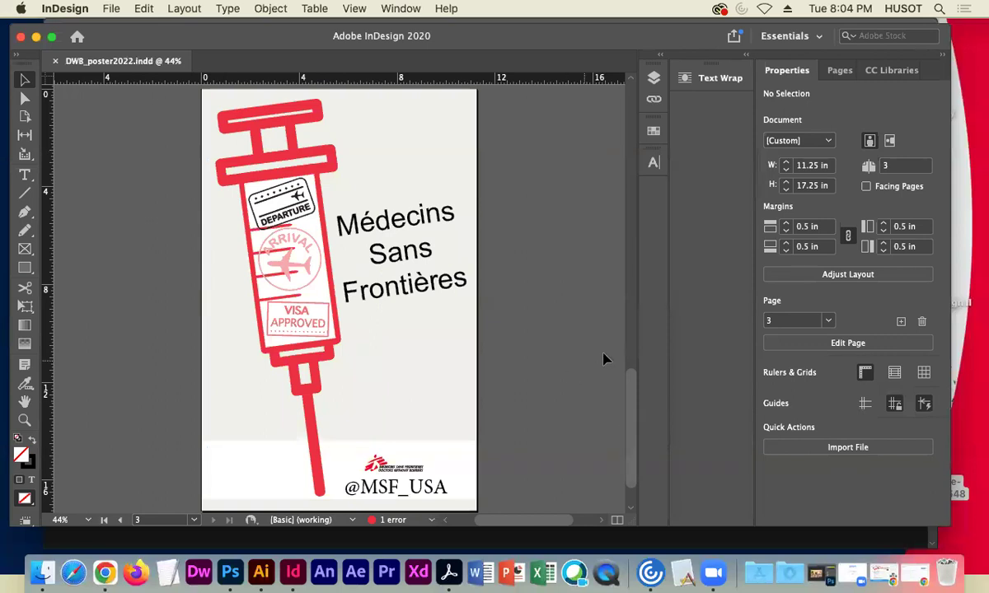
Package the document to the Desktop as DWB_poster2022 Folder, including fonts, linked graphics, IDML and a Press Quality PDF
click(107, 12)
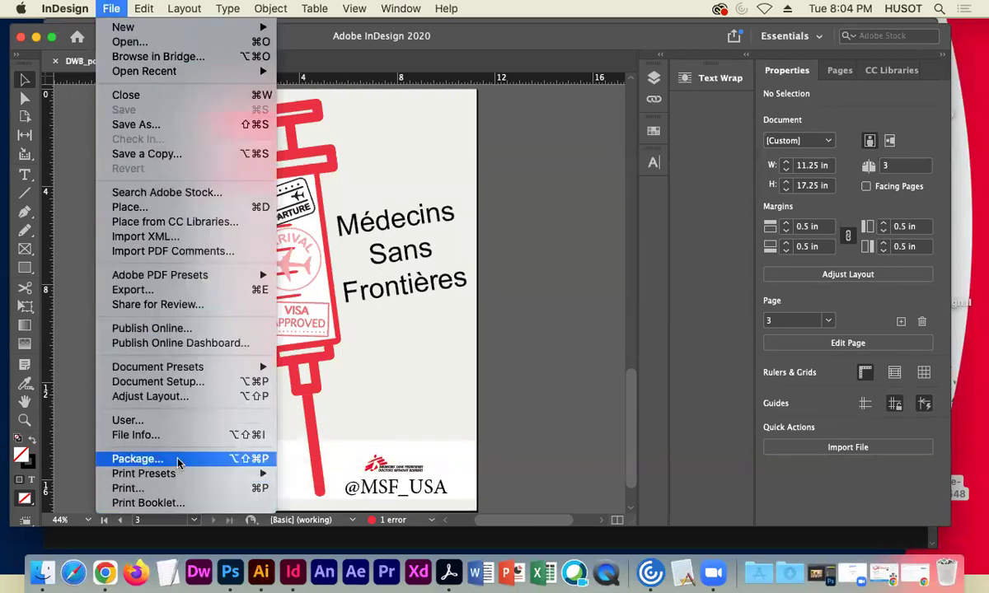
click(137, 459)
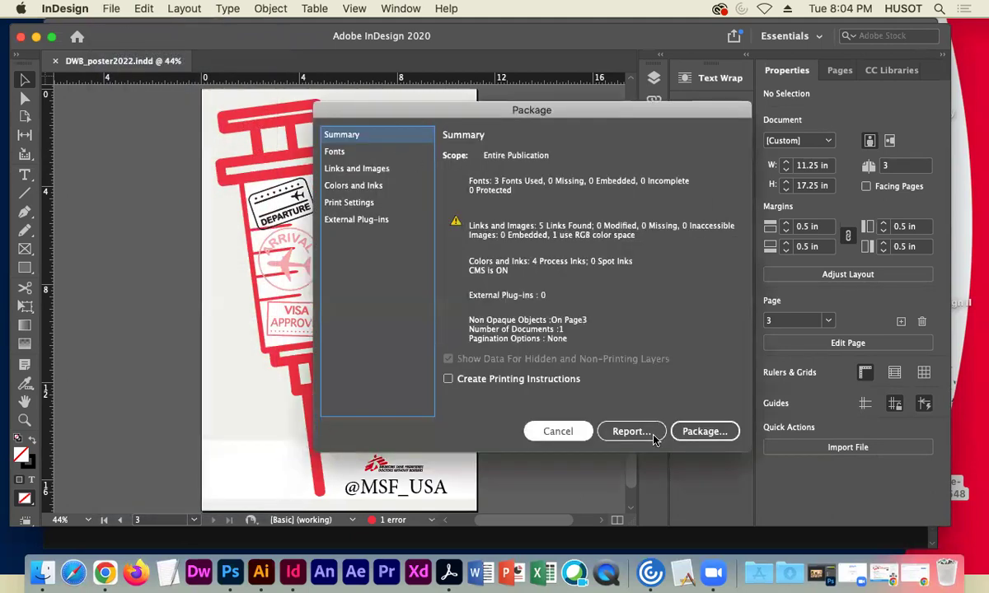
click(701, 431)
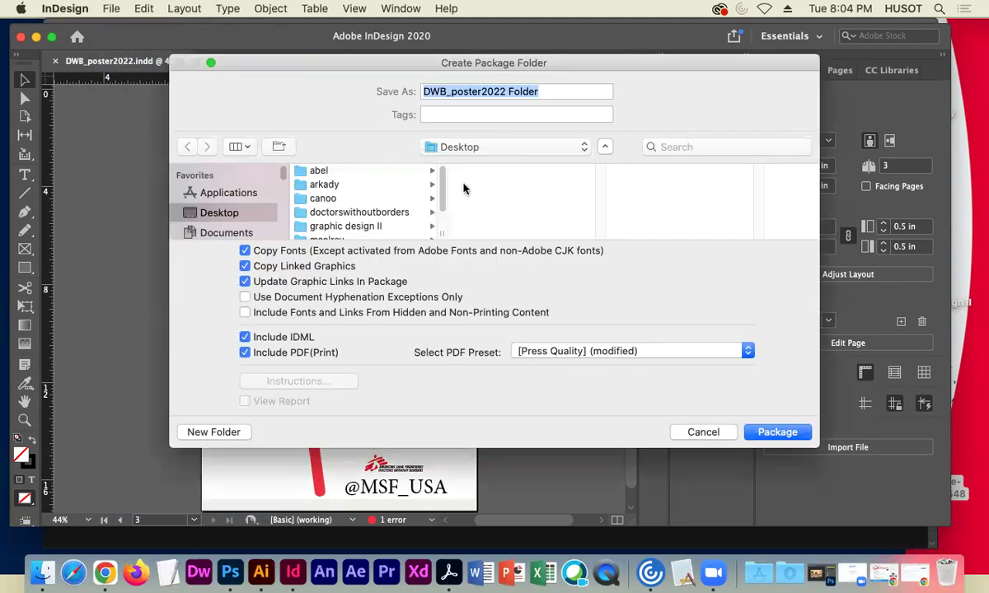
click(790, 435)
click(631, 372)
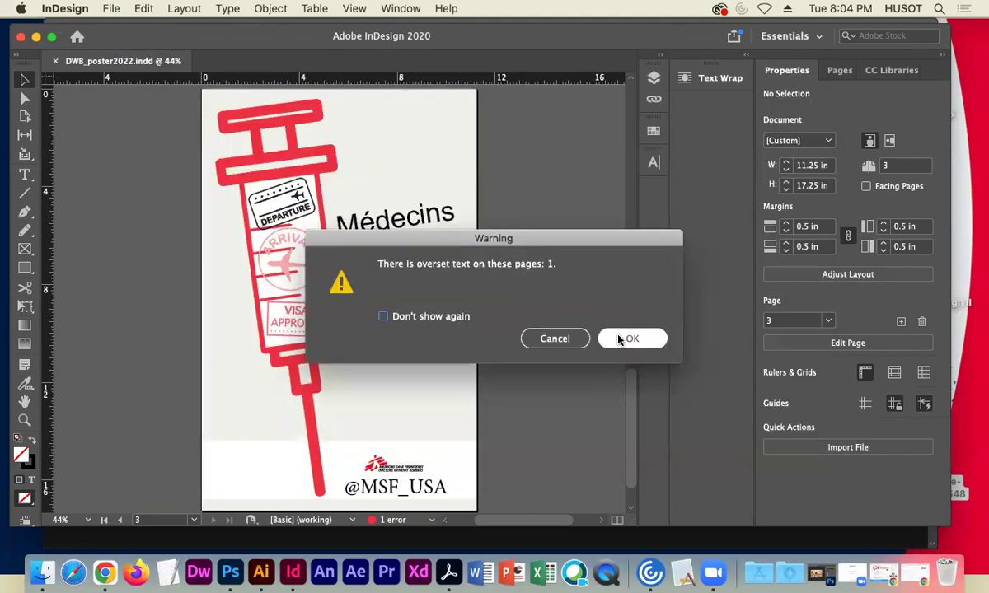
click(621, 338)
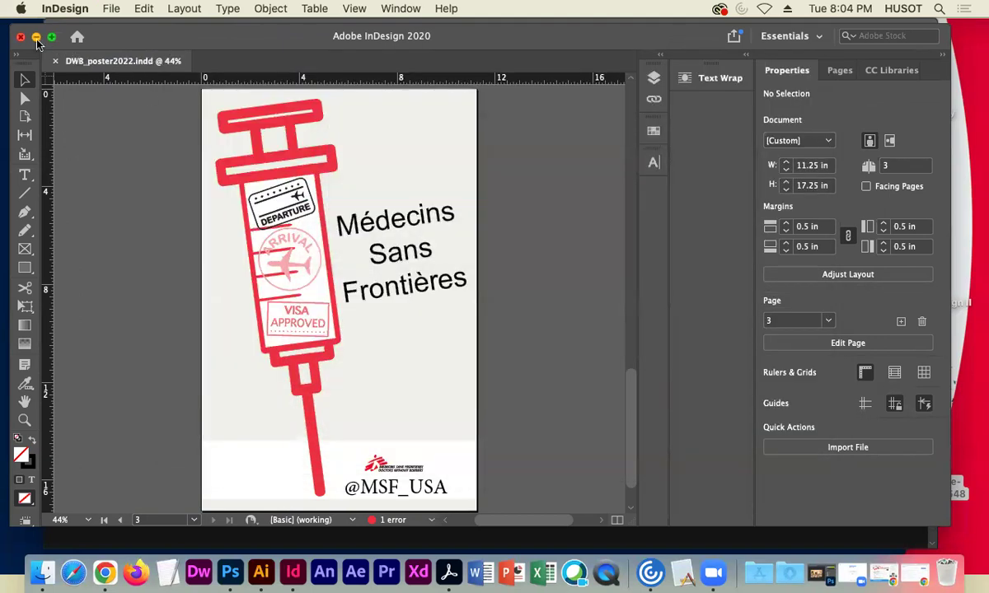
Clear the open windows off the desktop and move DWB_poster2022 Folder to the free area above the doctorswithoutborders folder
click(37, 38)
click(75, 31)
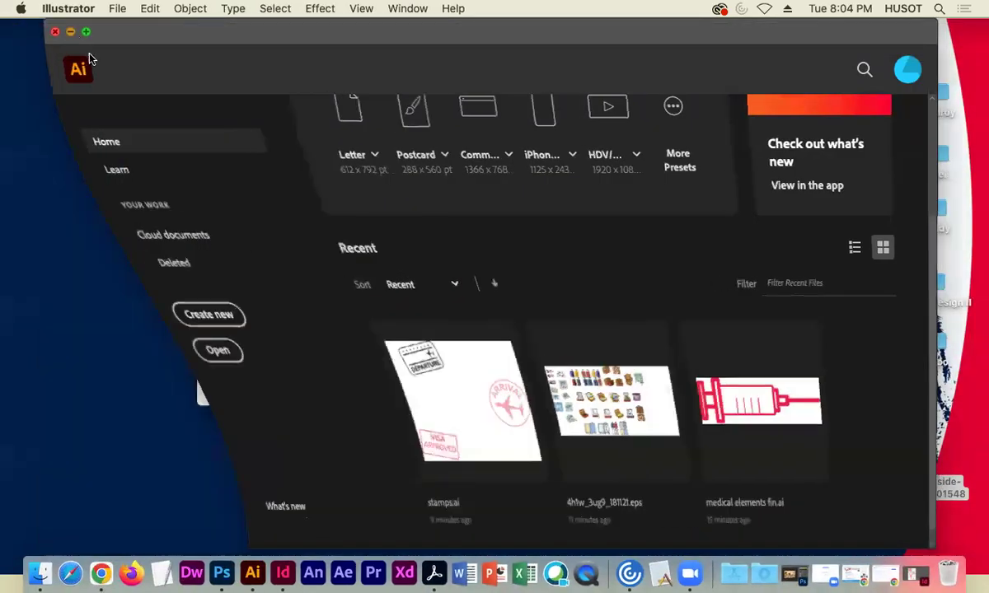
click(478, 353)
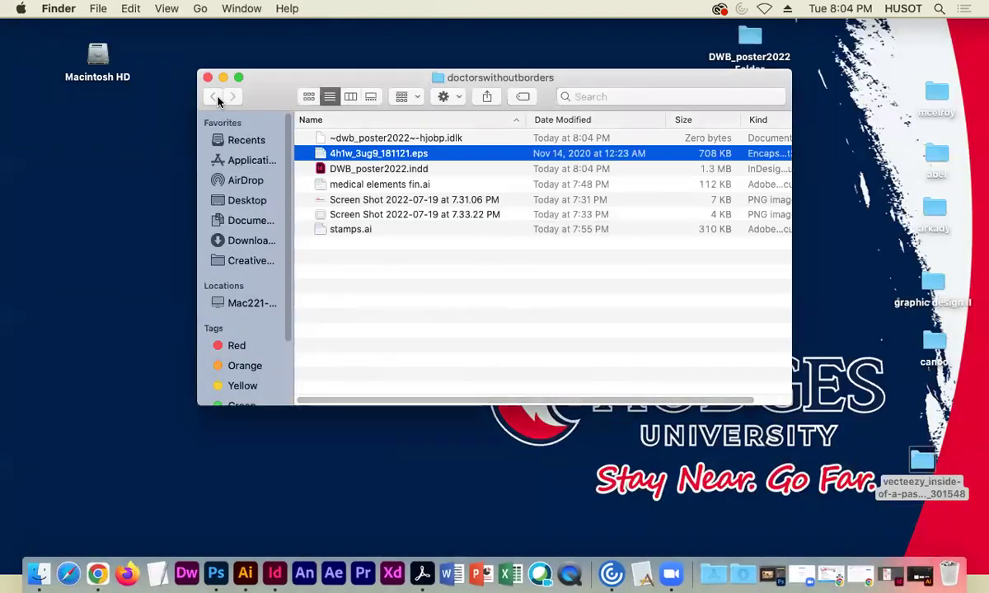
click(207, 76)
drag(754, 61, 774, 203)
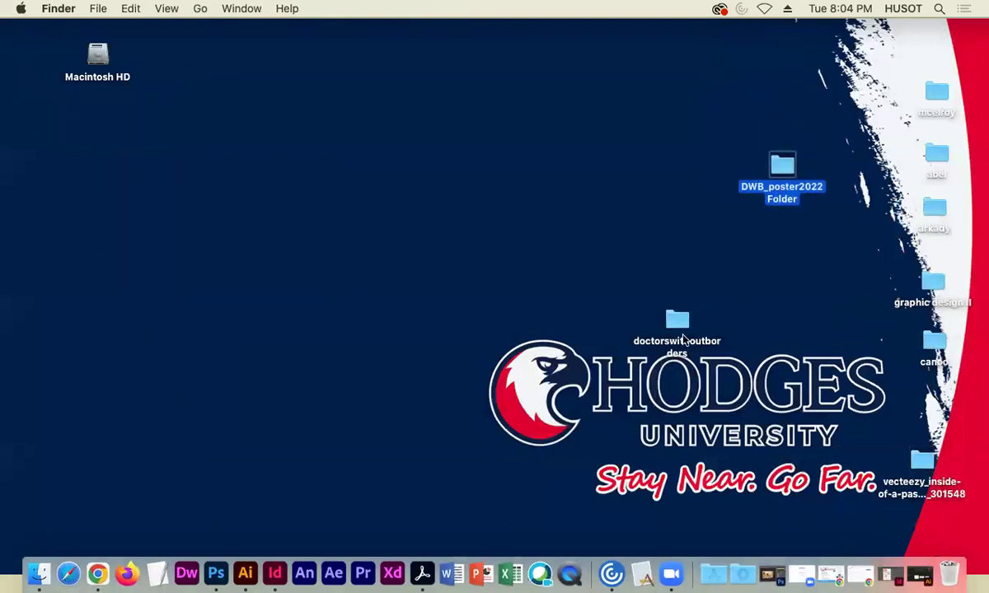
drag(784, 171, 616, 202)
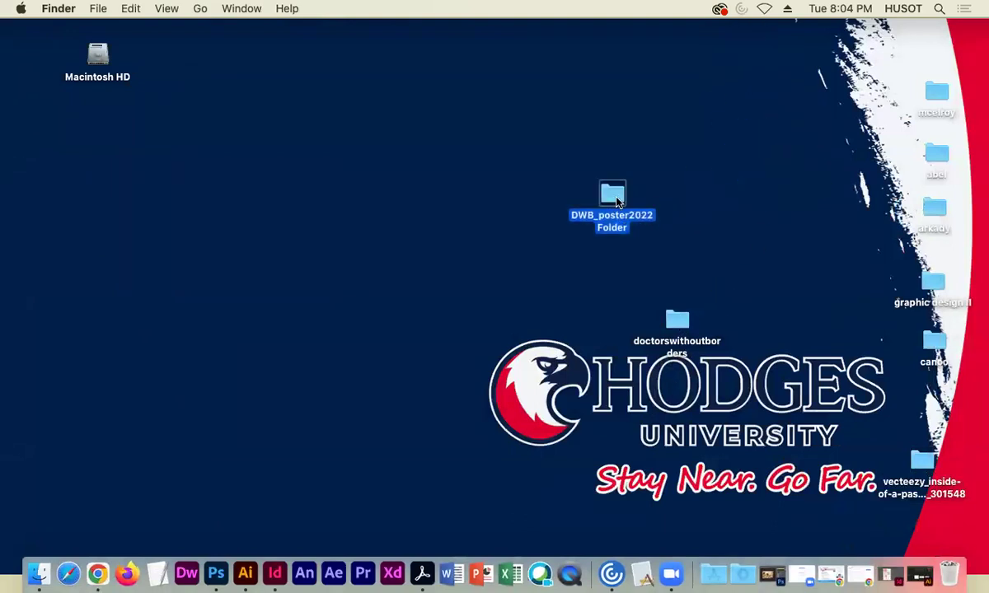
Open DWB_poster2022 Folder and preview the pages of DWB_poster2022.pdf
double_click(612, 198)
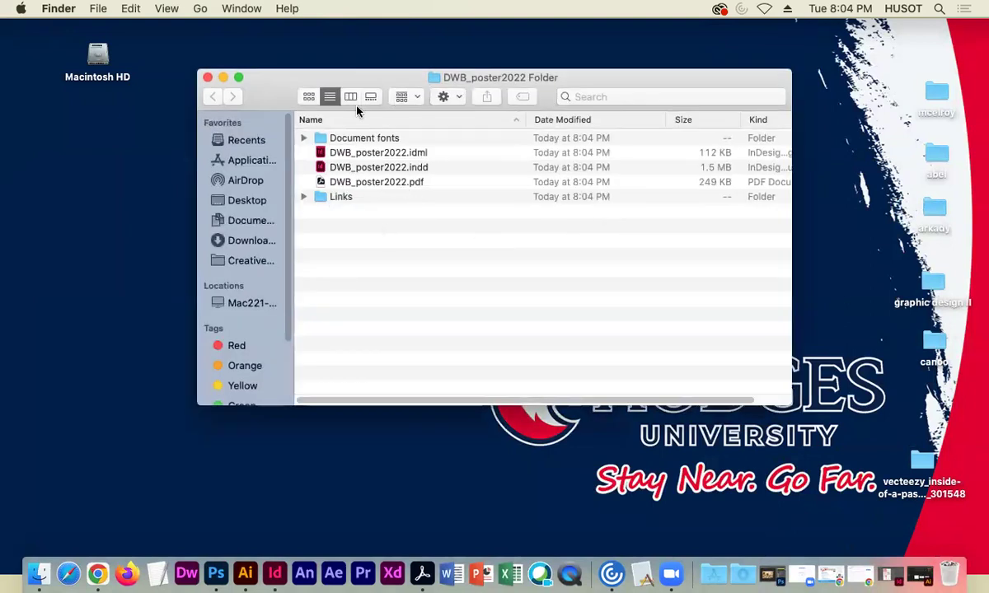
click(390, 186)
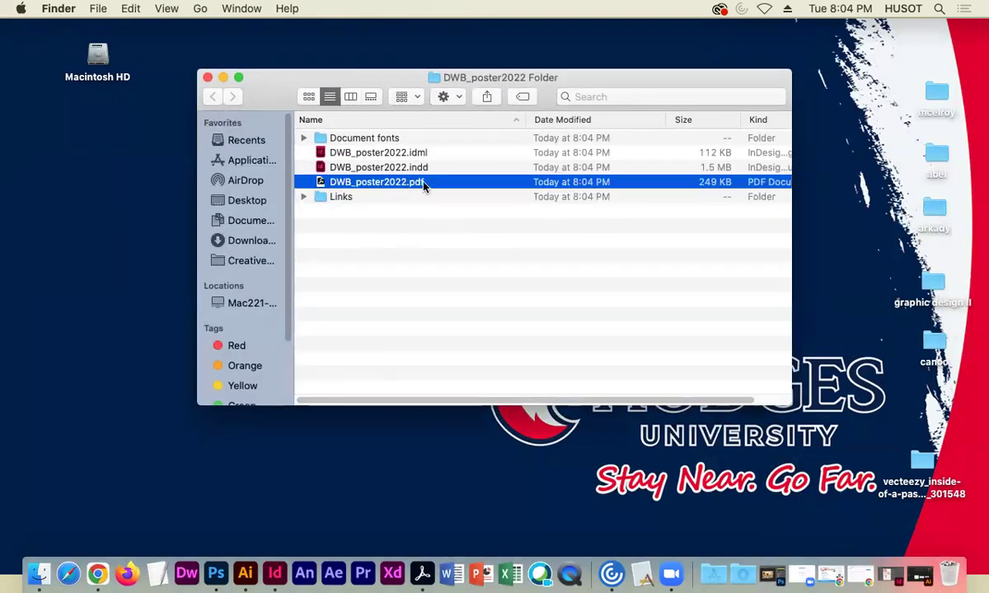
key(space)
scroll(388, 209, down, 2)
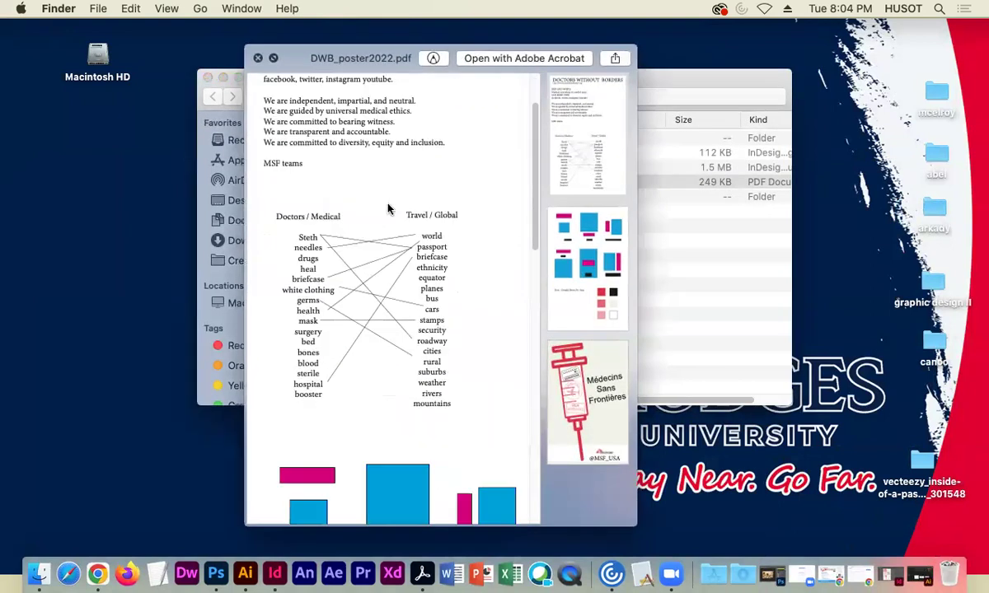
click(257, 58)
Check the packaged DWB_poster2022.indd file and the contents of the Links and Document fonts folders, leaving the package folder closed
click(372, 166)
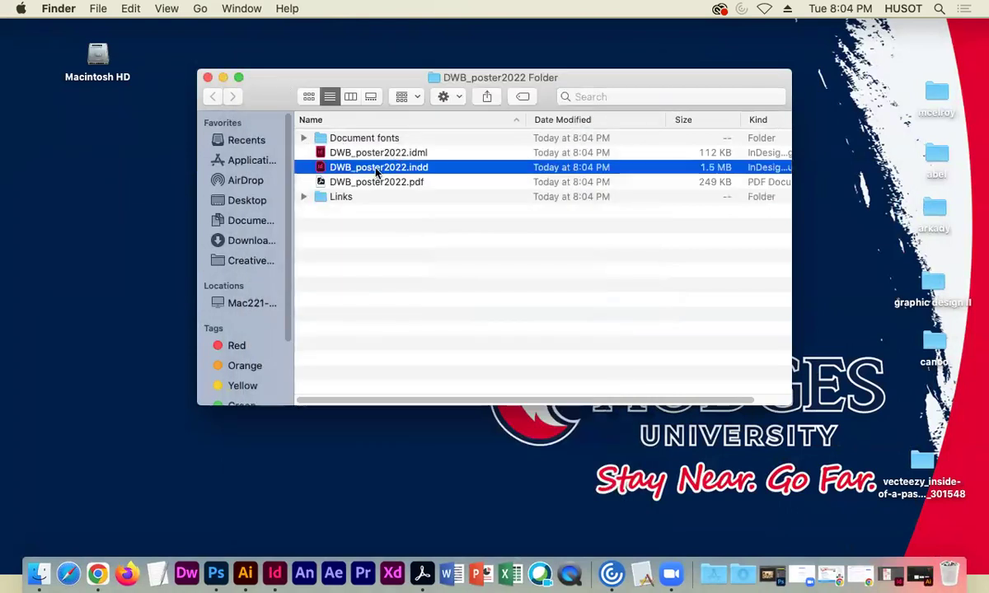
double_click(343, 197)
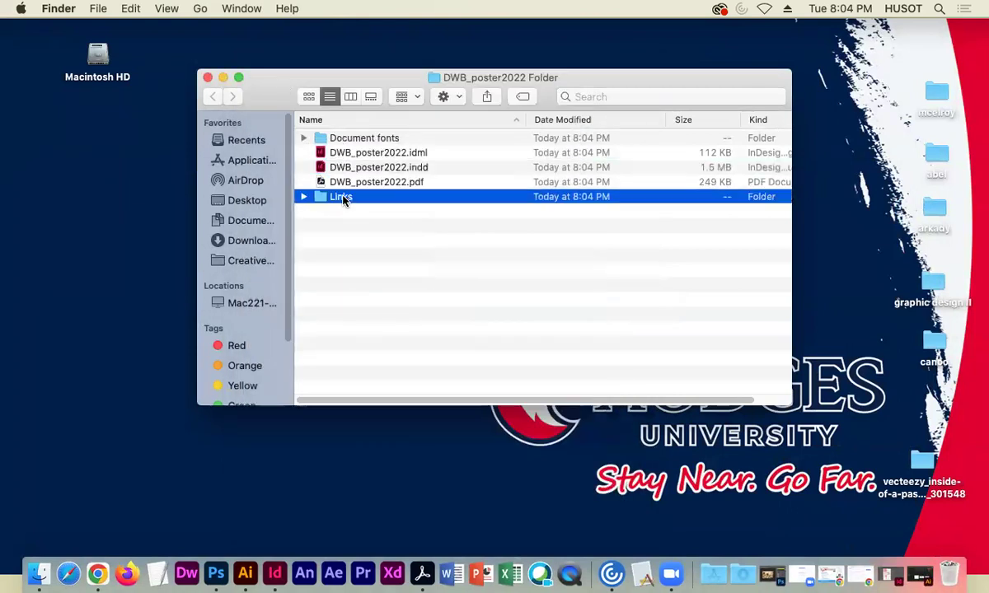
click(212, 96)
double_click(329, 137)
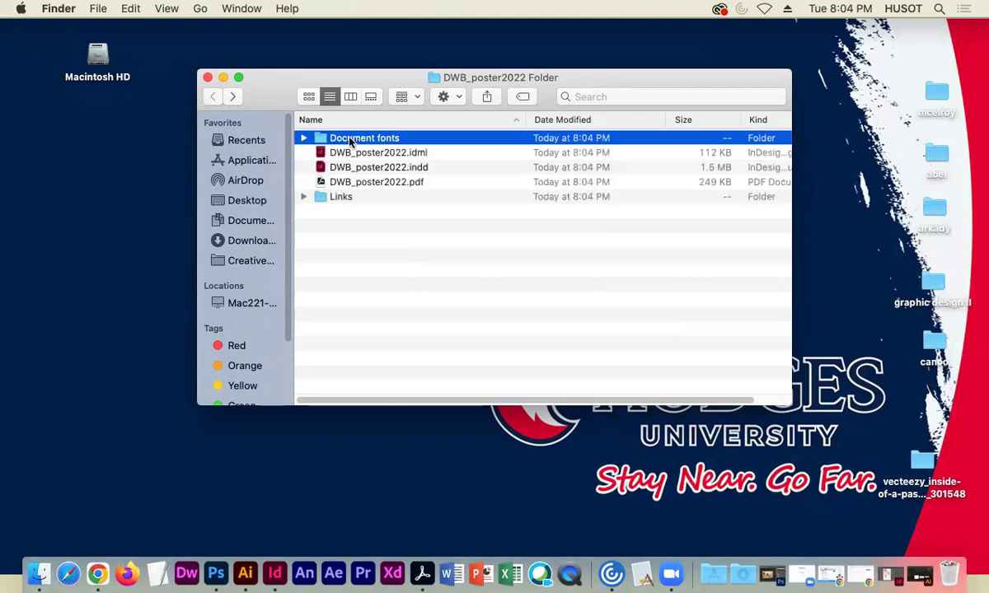
click(213, 97)
click(208, 78)
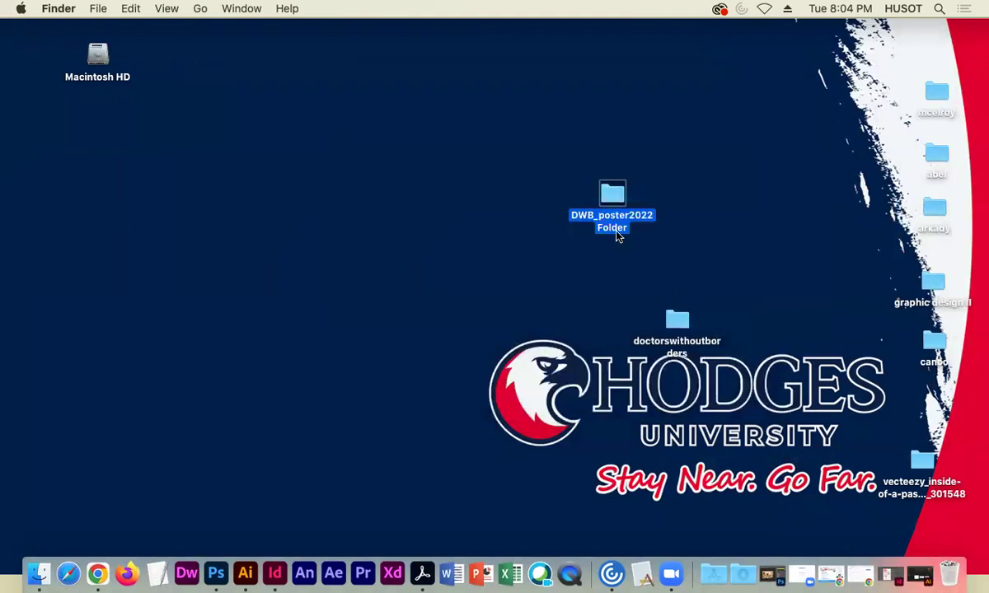